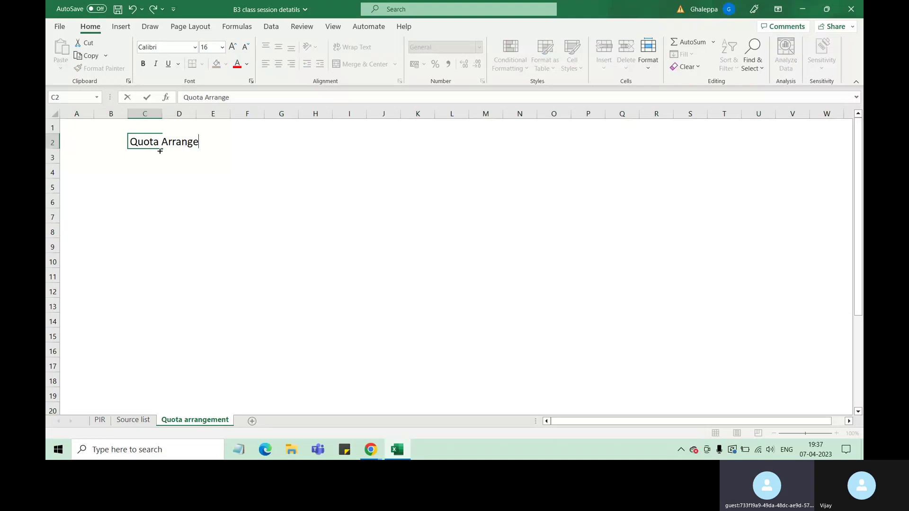
Finish the 'Quota Arrangement' title in C2 and autofit column C to fit it.
{"action": "type", "text": "ment"}
{"action": "left_click", "coordinate": [199, 242]}
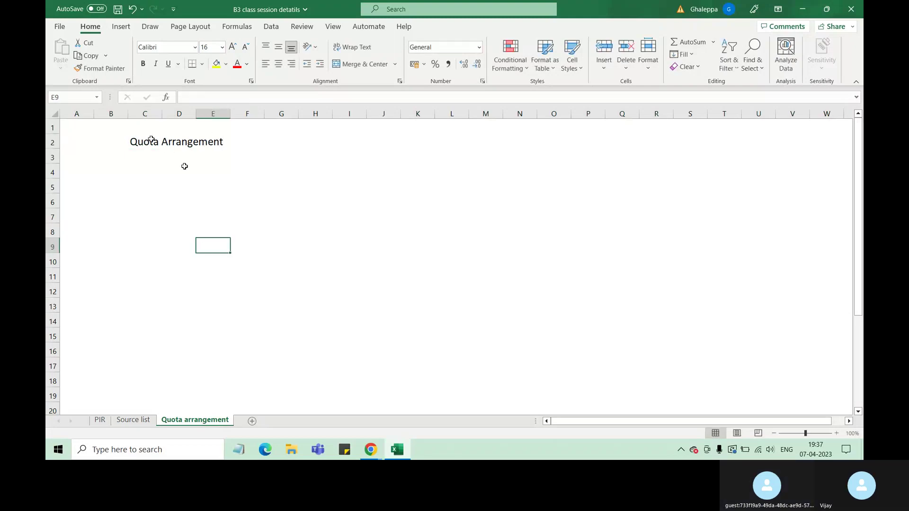
{"action": "double_click", "coordinate": [163, 113]}
{"action": "left_click", "coordinate": [161, 142]}
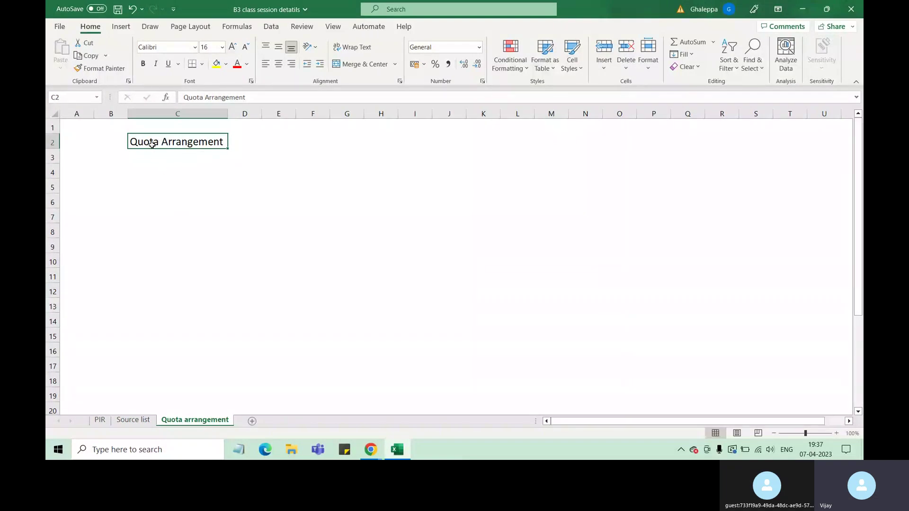
Enter a % label in cell F2.
{"action": "left_click", "coordinate": [307, 143]}
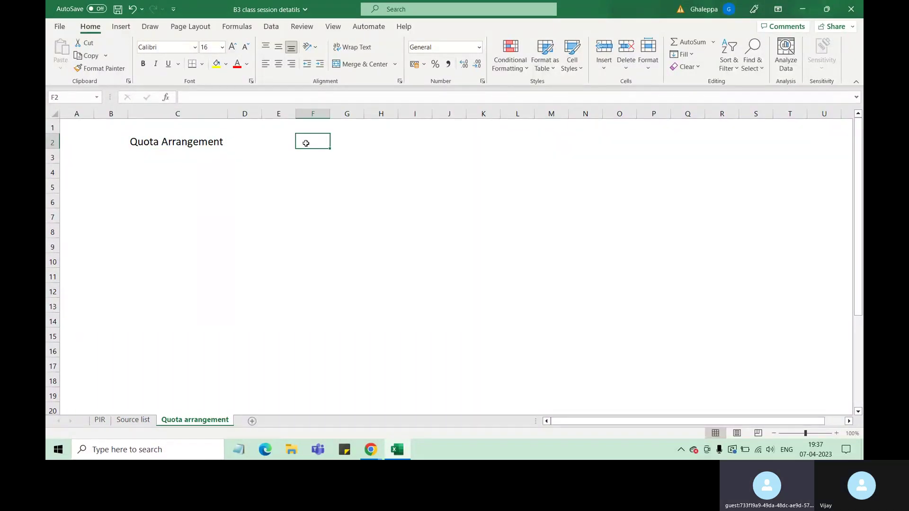
{"action": "type", "text": "%"}
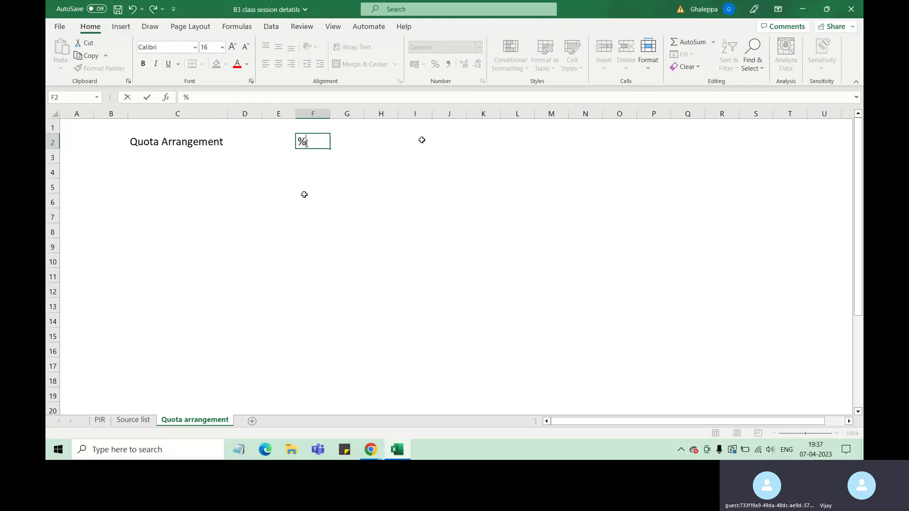
{"action": "left_click", "coordinate": [127, 183]}
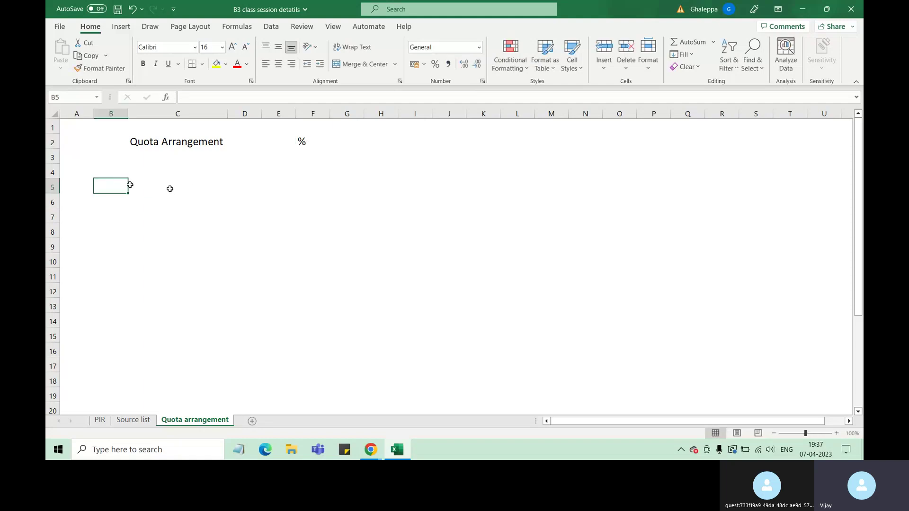
Enter MAT1 in column B and move it to cell H4.
{"action": "type", "text": "MAT1"}
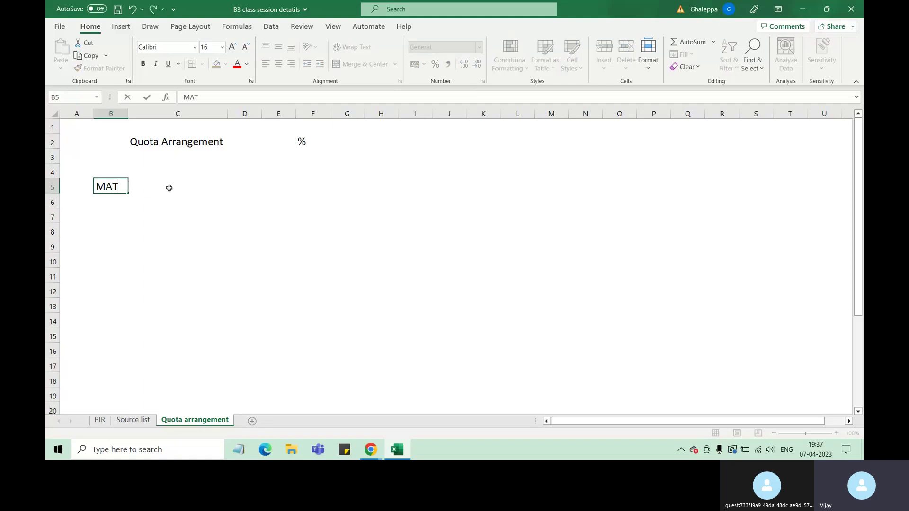
{"action": "left_click", "coordinate": [193, 173]}
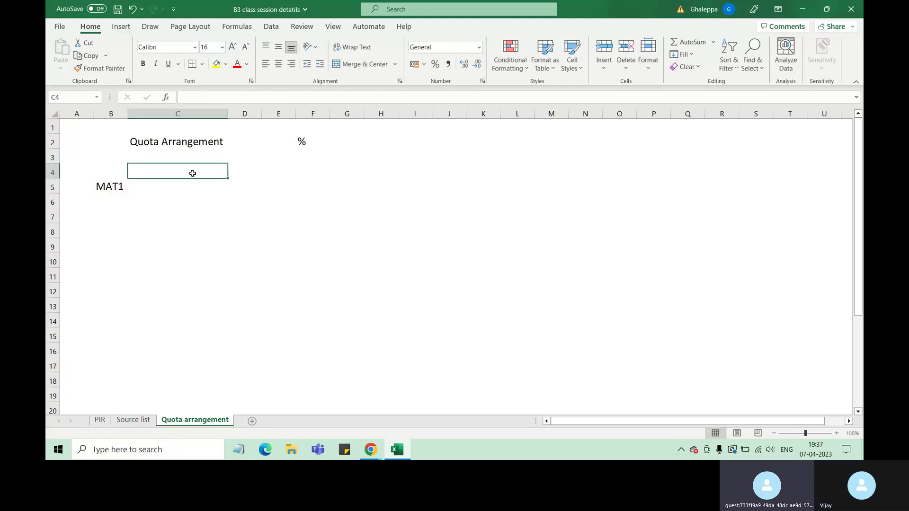
{"action": "left_click", "coordinate": [240, 172]}
{"action": "left_click", "coordinate": [179, 174]}
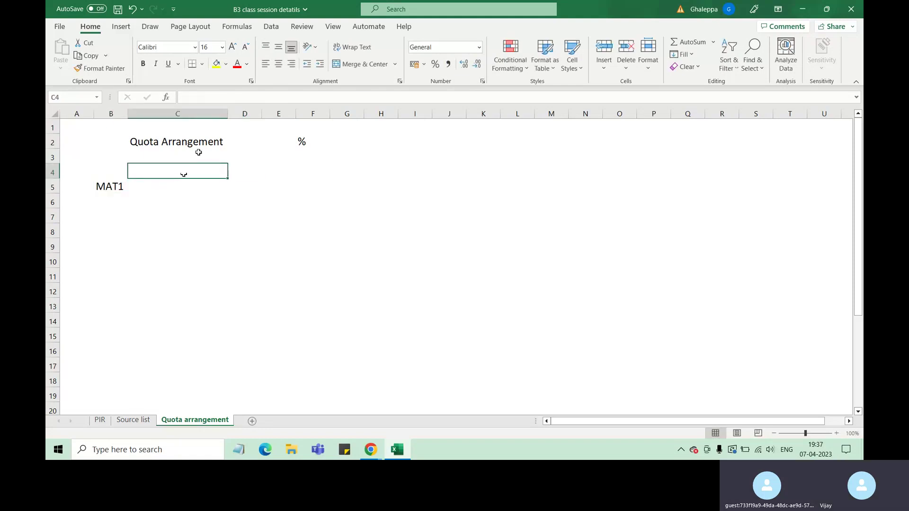
{"action": "left_click", "coordinate": [109, 186]}
{"action": "left_click_drag", "start_coordinate": [121, 193], "coordinate": [385, 178]}
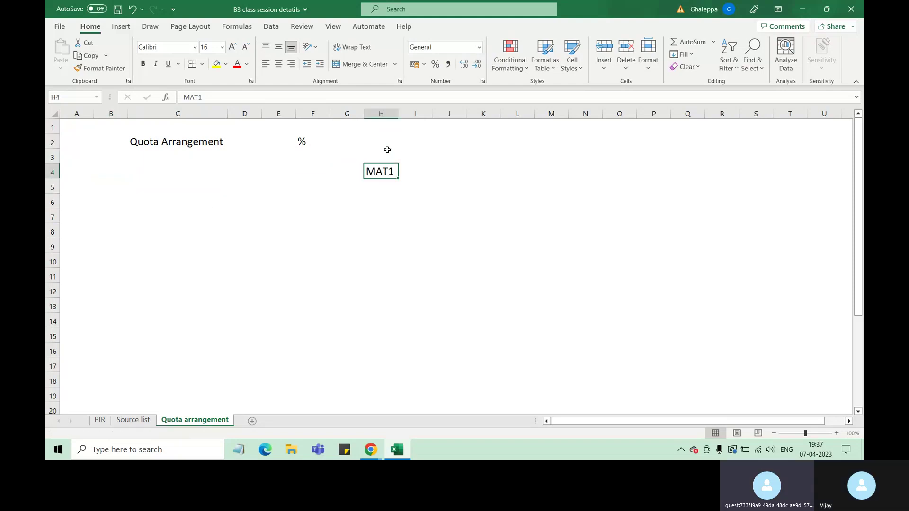
Enter Vendor A, Vendor B and Vendor C in J3, J5 and J7.
{"action": "left_click", "coordinate": [437, 154]}
{"action": "type", "text": "Vend"}
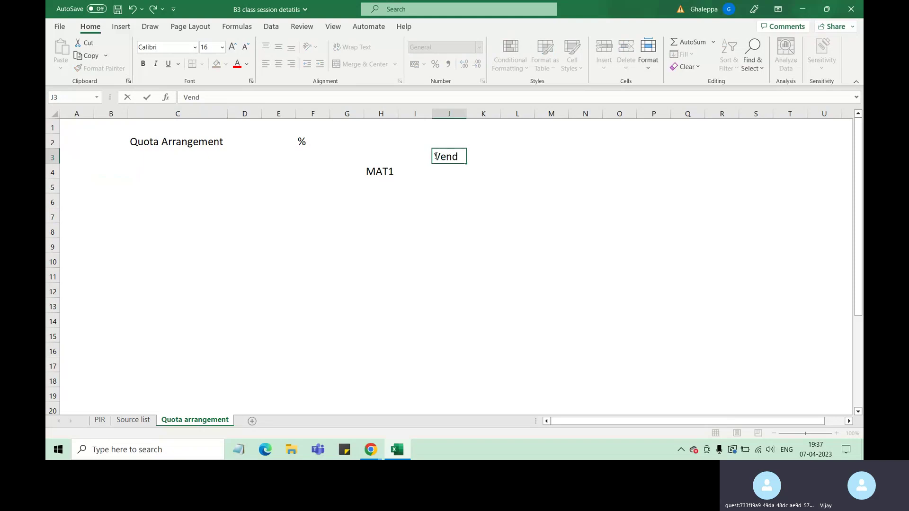
{"action": "type", "text": "or A"}
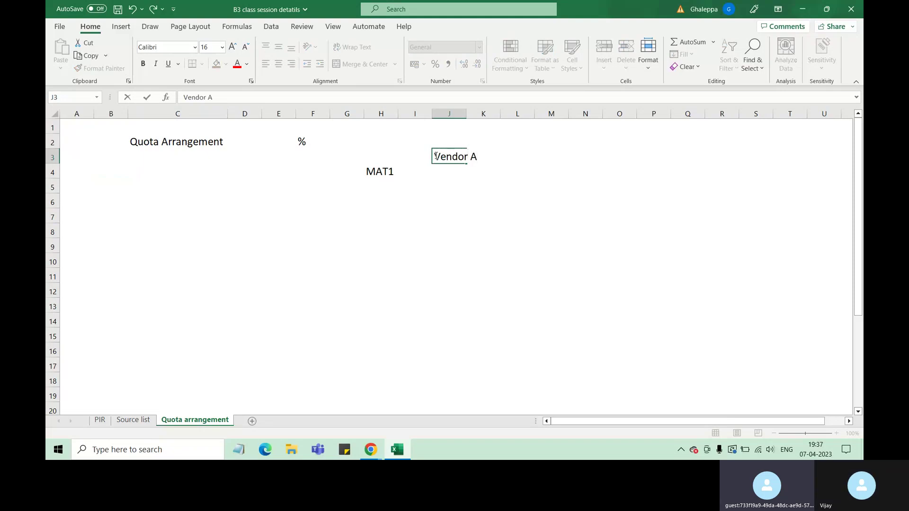
{"action": "key", "text": "Return"}
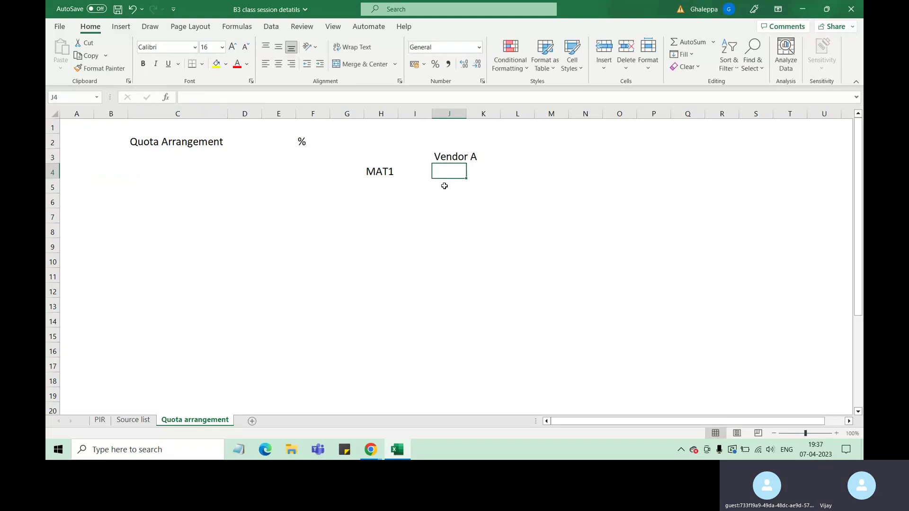
{"action": "left_click", "coordinate": [445, 184]}
{"action": "type", "text": "Vendor B"}
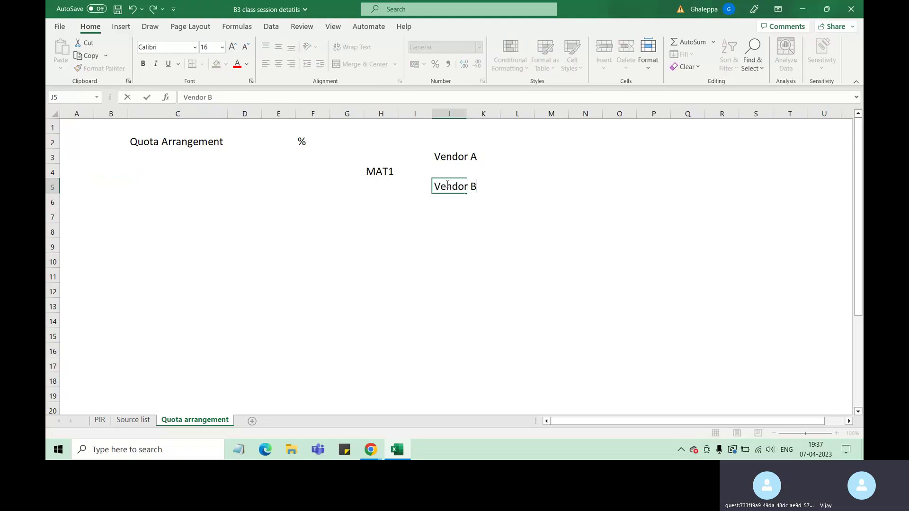
{"action": "left_click", "coordinate": [454, 217]}
{"action": "type", "text": "Ven"}
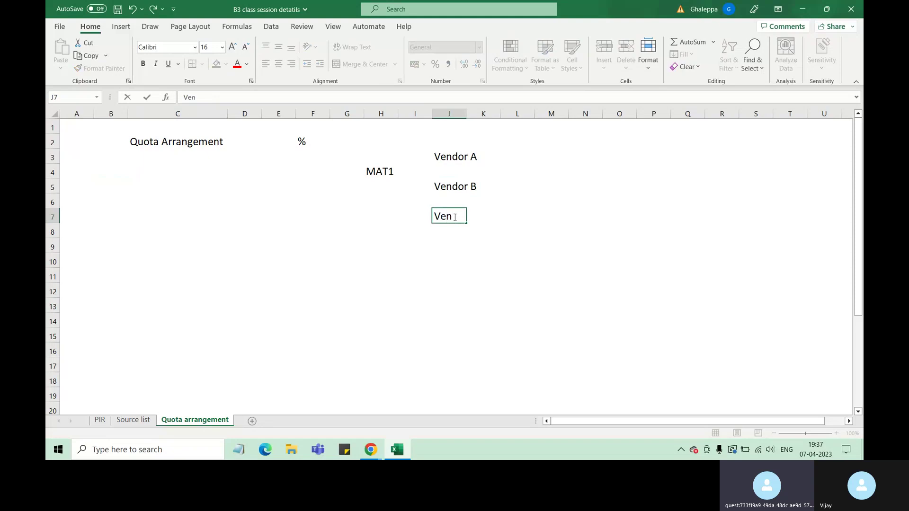
{"action": "type", "text": "dor V"}
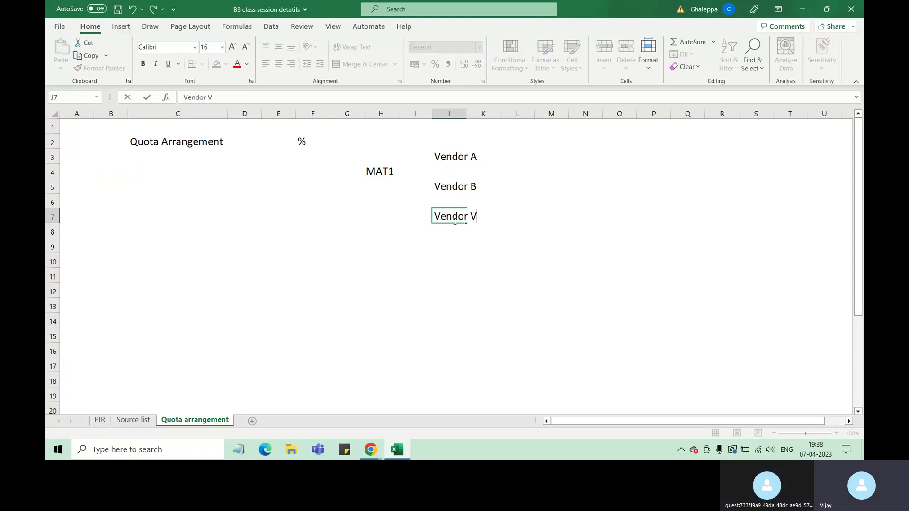
{"action": "left_click", "coordinate": [520, 261]}
{"action": "left_click_drag", "start_coordinate": [446, 158], "coordinate": [487, 218]}
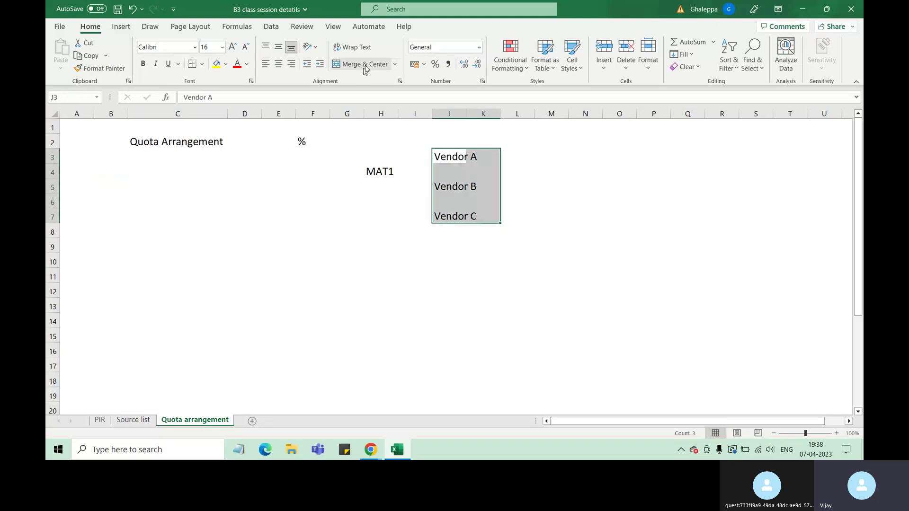
Apply All Borders to the vendor block J3:K7.
{"action": "left_click", "coordinate": [203, 66]}
{"action": "left_click", "coordinate": [214, 173]}
{"action": "left_click", "coordinate": [484, 180]}
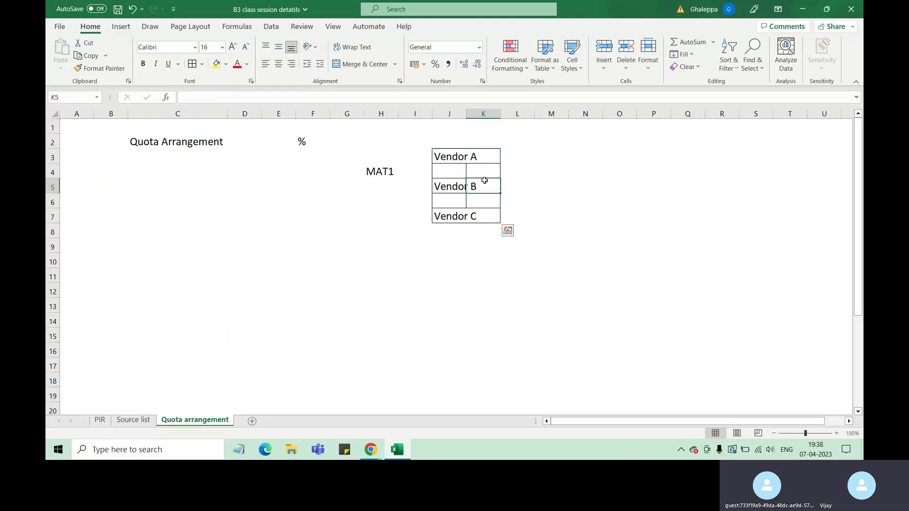
{"action": "left_click_drag", "start_coordinate": [448, 170], "coordinate": [482, 172]}
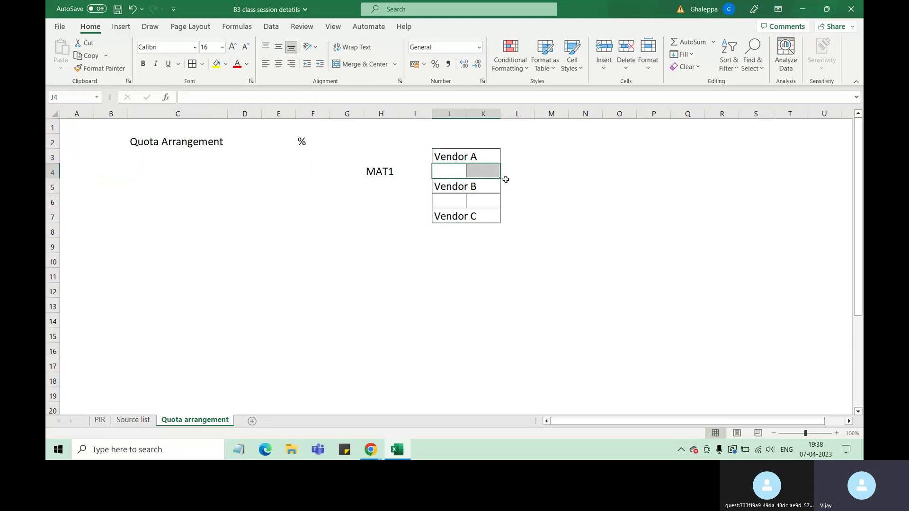
{"action": "left_click", "coordinate": [513, 254]}
{"action": "left_click_drag", "start_coordinate": [448, 171], "coordinate": [481, 172]}
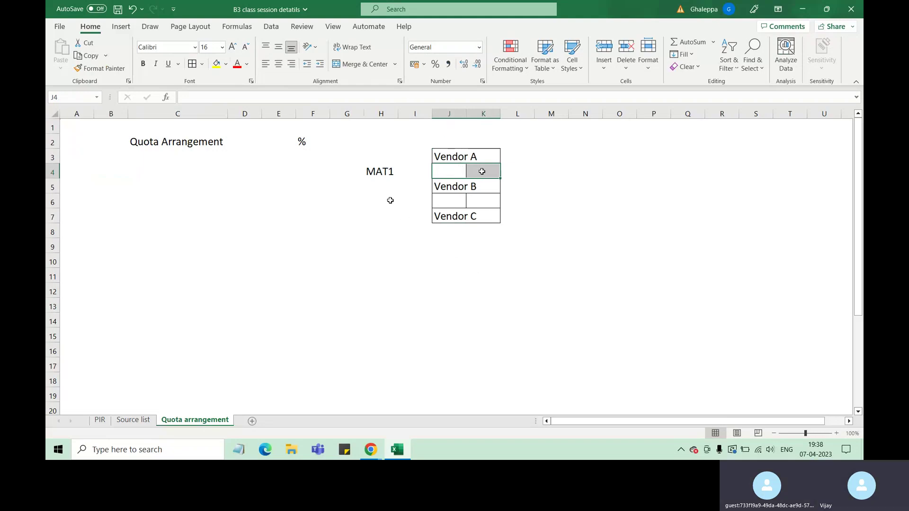
Enter the quantity 1,00,000, move it to H5 and autofit column H.
{"action": "left_click", "coordinate": [362, 143]}
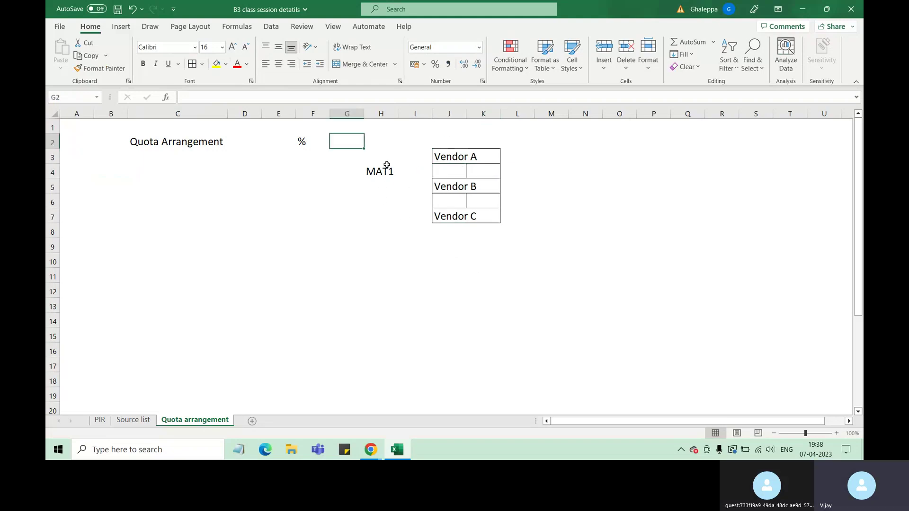
{"action": "type", "text": "1"}
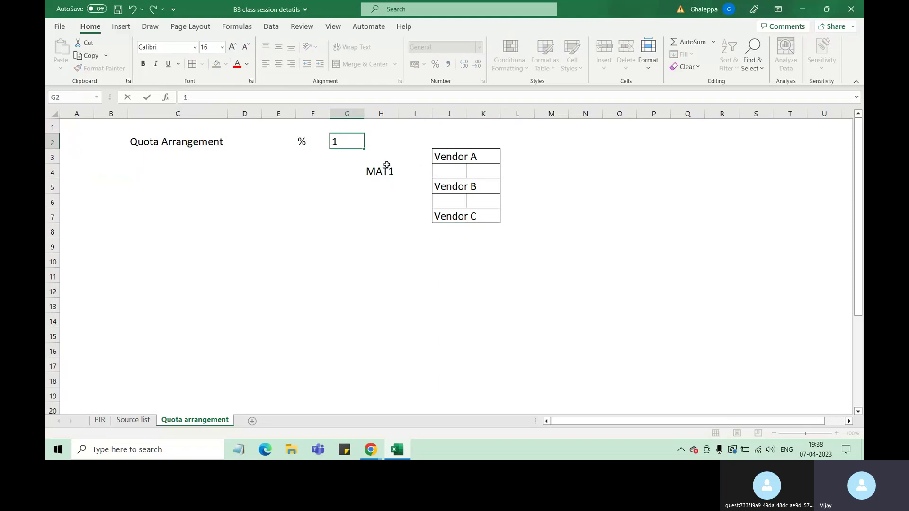
{"action": "type", "text": "00"}
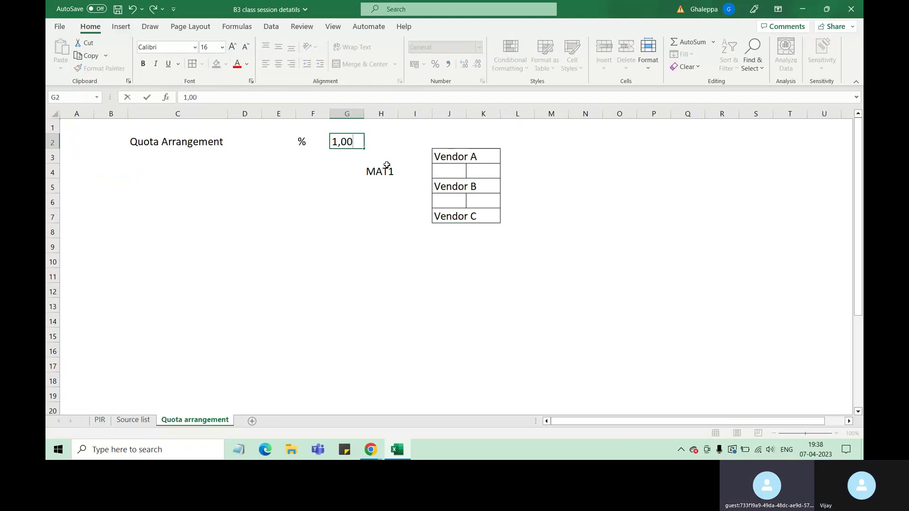
{"action": "type", "text": "0,00"}
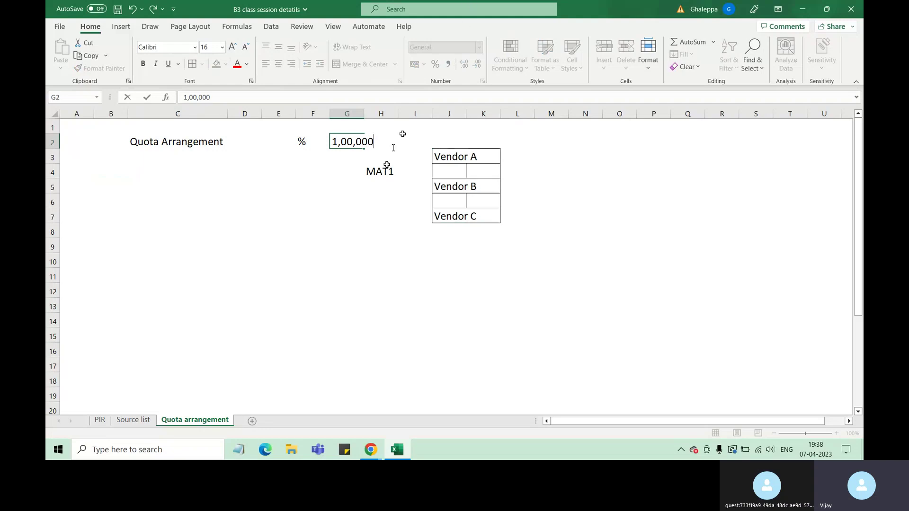
{"action": "key", "text": "Return"}
{"action": "left_click", "coordinate": [355, 146]}
{"action": "left_click_drag", "start_coordinate": [358, 149], "coordinate": [400, 189]}
{"action": "double_click", "coordinate": [409, 114]}
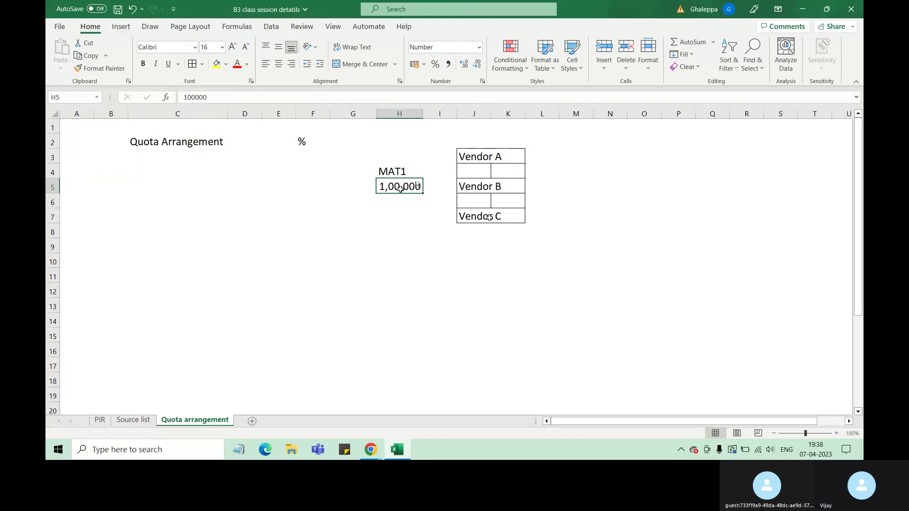
Give Vendor A a 60% share in L3 and merge-centre its label across J3:K3.
{"action": "left_click", "coordinate": [537, 155]}
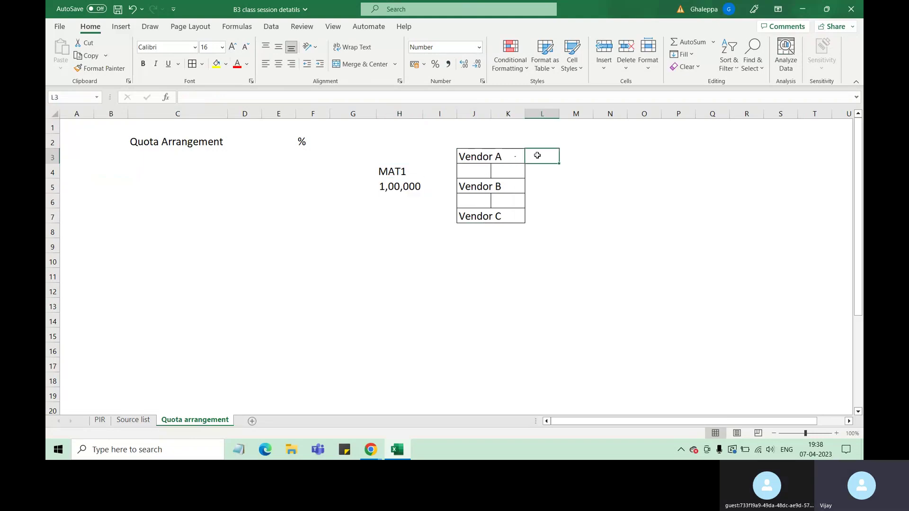
{"action": "type", "text": "60"}
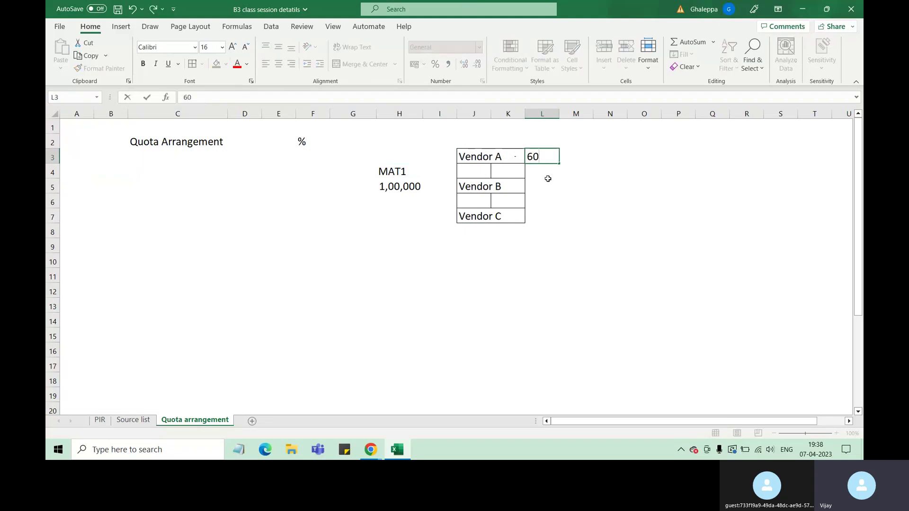
{"action": "type", "text": "%"}
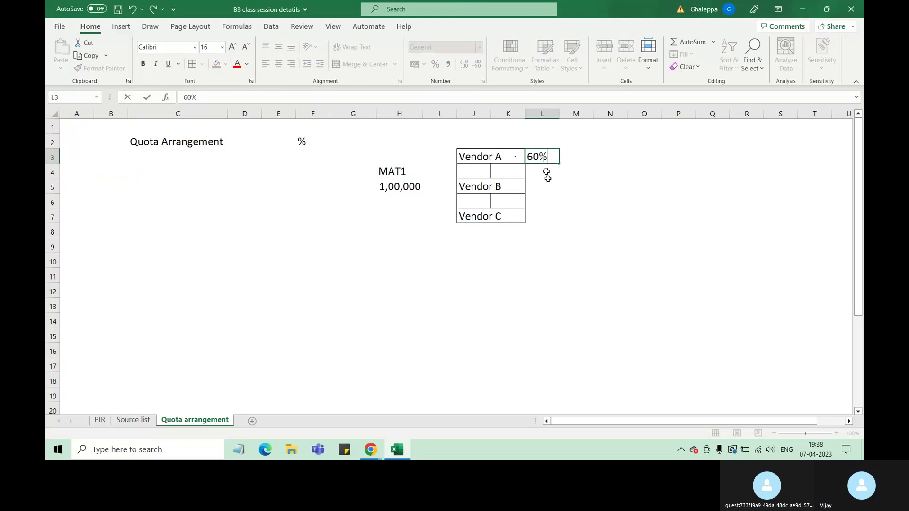
{"action": "left_click", "coordinate": [490, 158]}
{"action": "left_click_drag", "start_coordinate": [490, 158], "coordinate": [509, 158]}
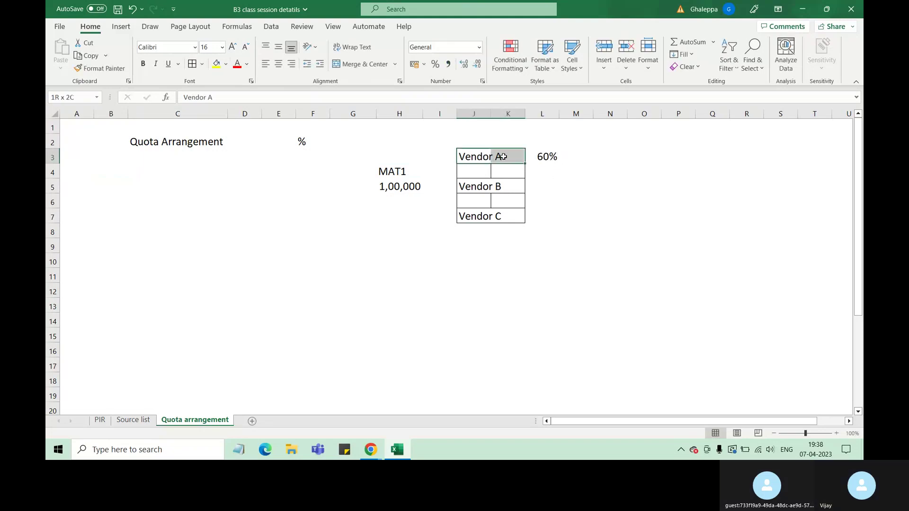
{"action": "left_click", "coordinate": [360, 65]}
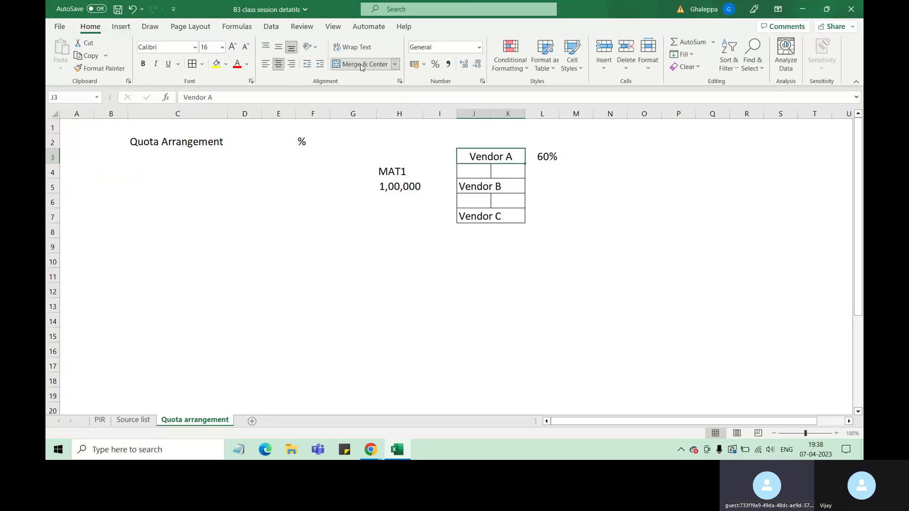
Enter a 20 share for Vendor B and merge-centre its label across J5:K5.
{"action": "left_click", "coordinate": [543, 188]}
{"action": "type", "text": "20"}
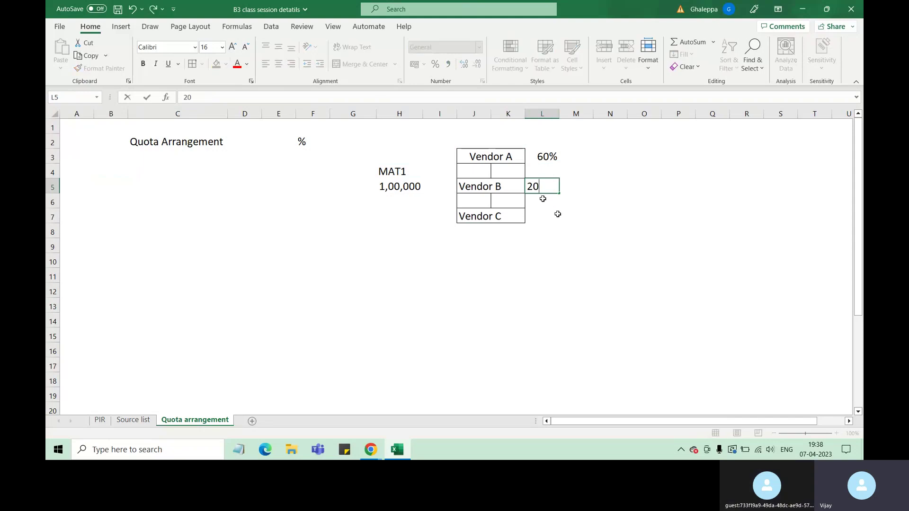
{"action": "key", "text": "Return"}
{"action": "left_click_drag", "start_coordinate": [474, 187], "coordinate": [511, 186]}
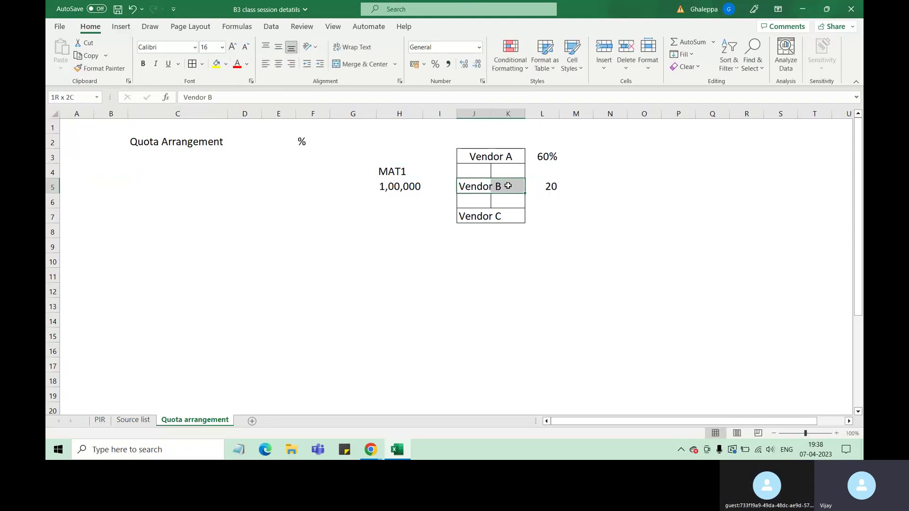
{"action": "left_click", "coordinate": [369, 65]}
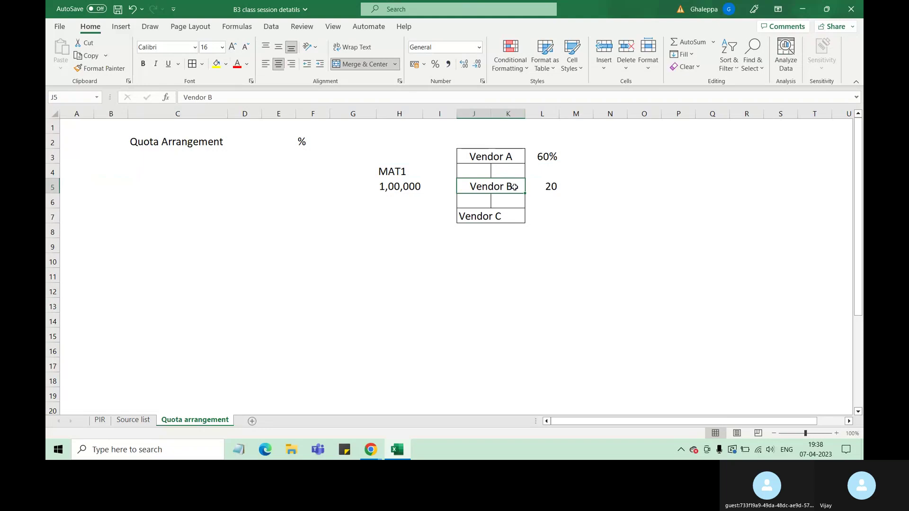
{"action": "left_click", "coordinate": [545, 188]}
Enter a 20 share for Vendor C in L7.
{"action": "left_click", "coordinate": [552, 225]}
{"action": "left_click", "coordinate": [555, 213]}
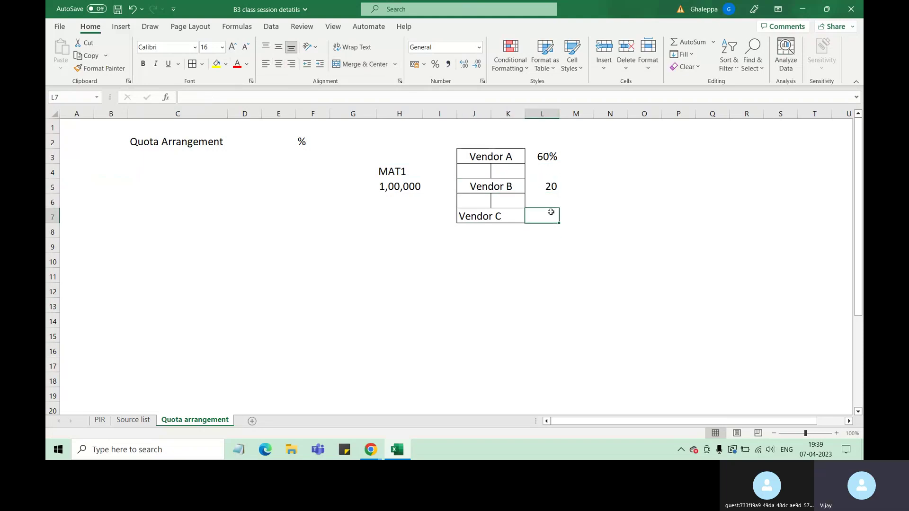
{"action": "type", "text": "20"}
{"action": "left_click", "coordinate": [531, 247]}
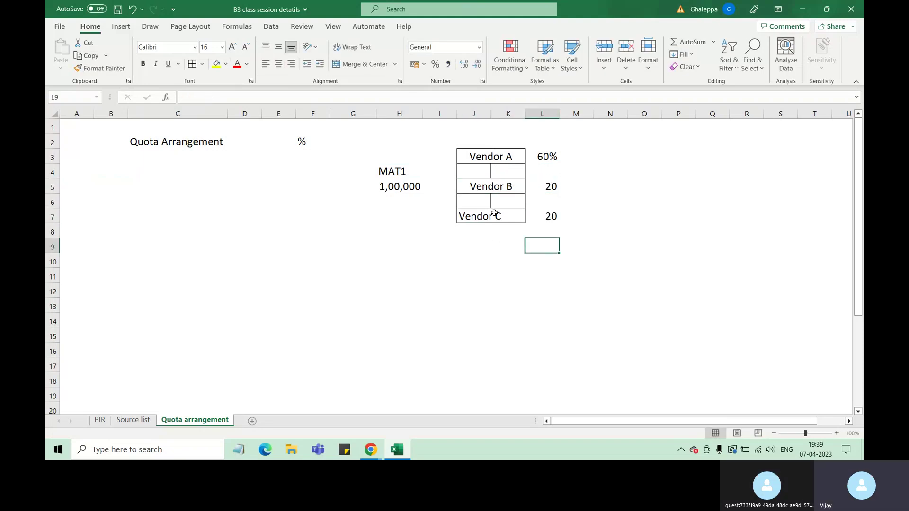
Append % to the Vendor B and Vendor C shares, making them 20% each.
{"action": "left_click", "coordinate": [553, 188]}
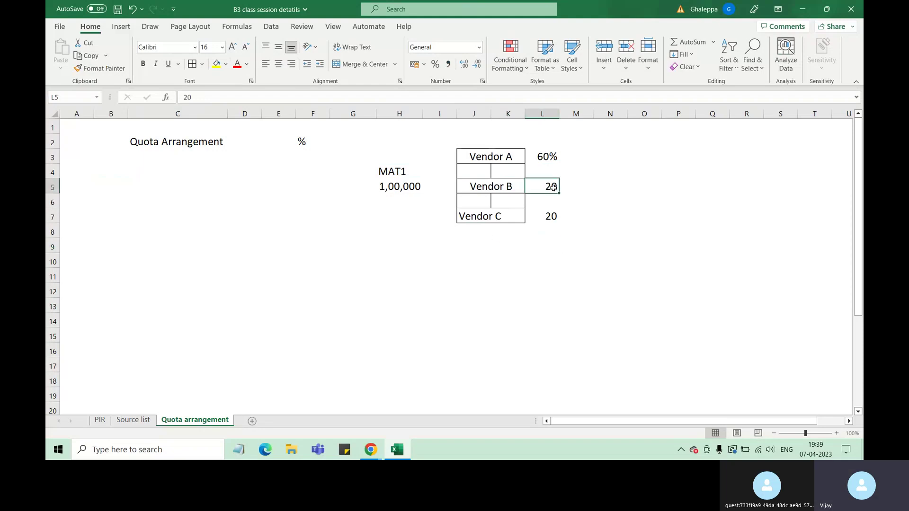
{"action": "left_click", "coordinate": [234, 97]}
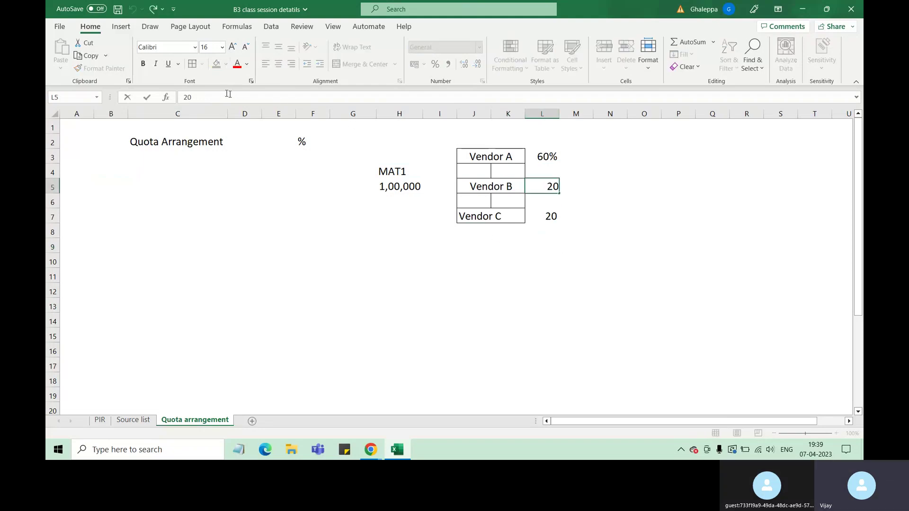
{"action": "type", "text": "%"}
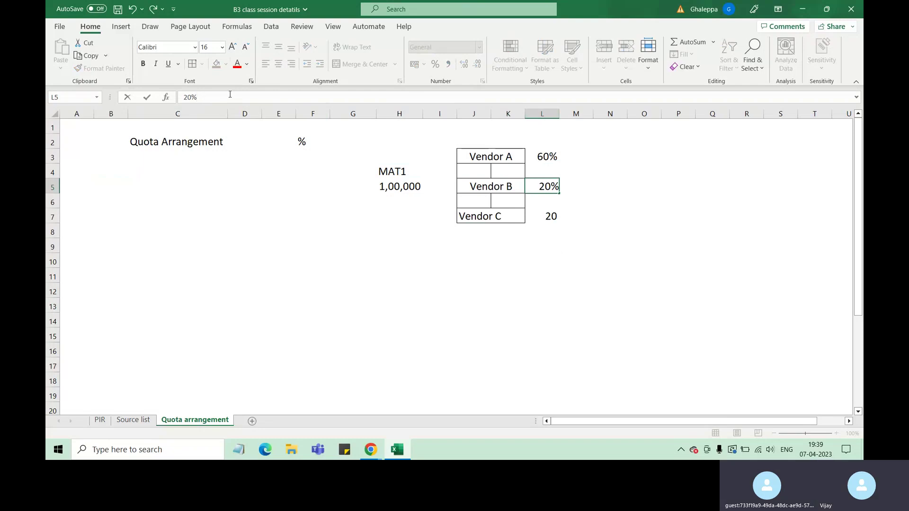
{"action": "left_click", "coordinate": [538, 217]}
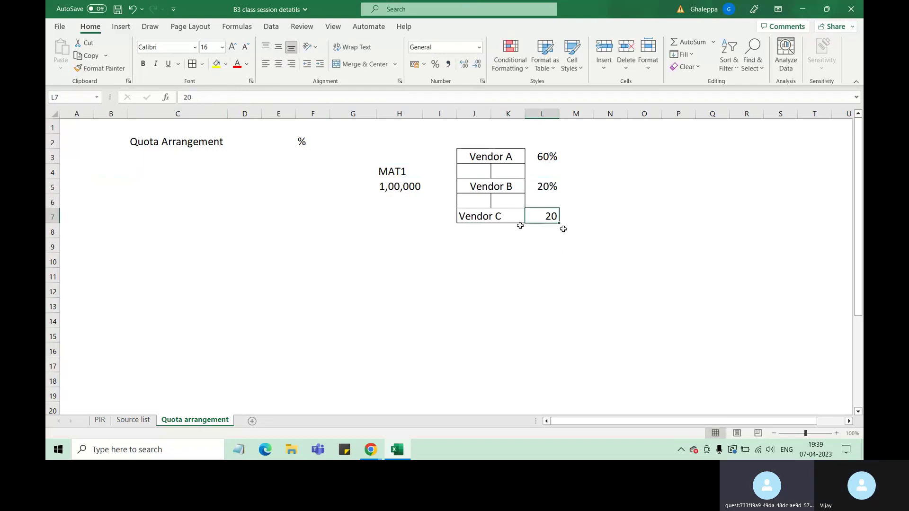
{"action": "left_click", "coordinate": [244, 97]}
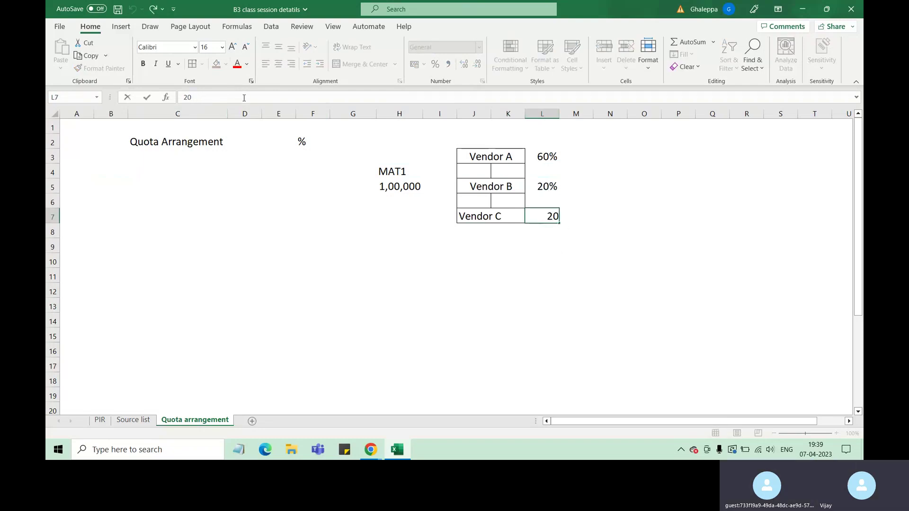
{"action": "type", "text": "%"}
{"action": "left_click_drag", "start_coordinate": [473, 244], "coordinate": [472, 262]}
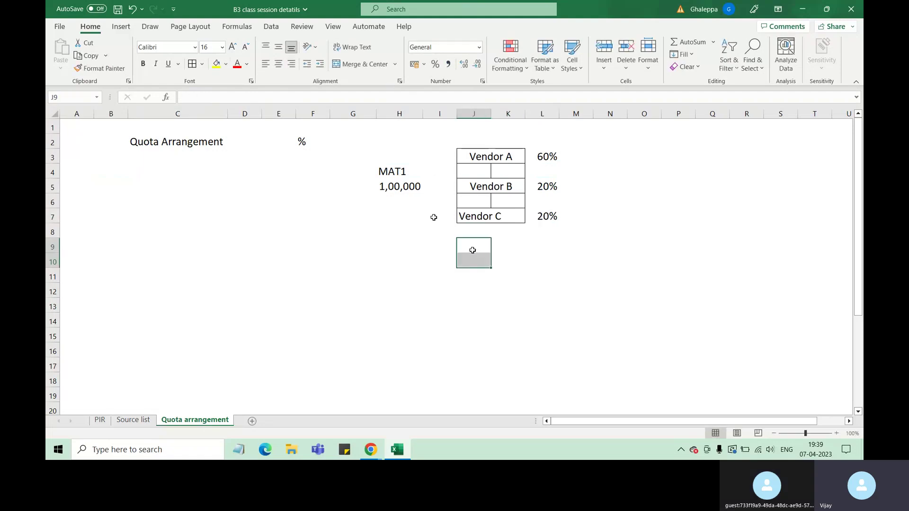
{"action": "left_click", "coordinate": [402, 189]}
{"action": "left_click", "coordinate": [549, 159]}
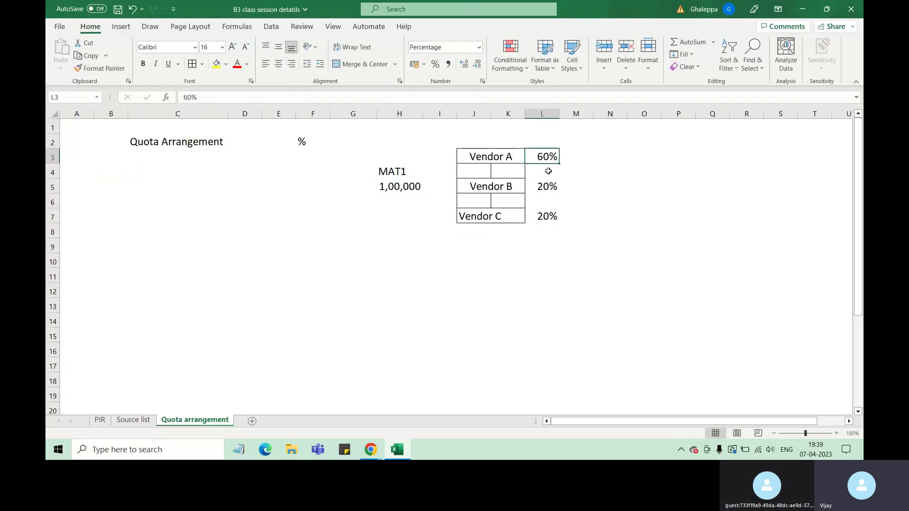
Enter 60000 as Vendor A's quantity beside its 60% share.
{"action": "left_click", "coordinate": [392, 188]}
{"action": "left_click", "coordinate": [548, 158]}
{"action": "left_click", "coordinate": [604, 155]}
{"action": "type", "text": "6"}
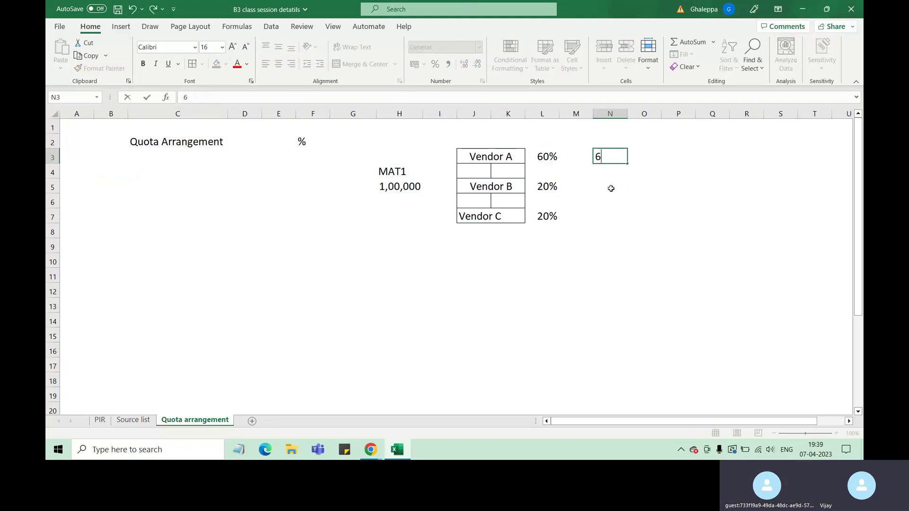
{"action": "type", "text": "0000"}
{"action": "left_click", "coordinate": [610, 247]}
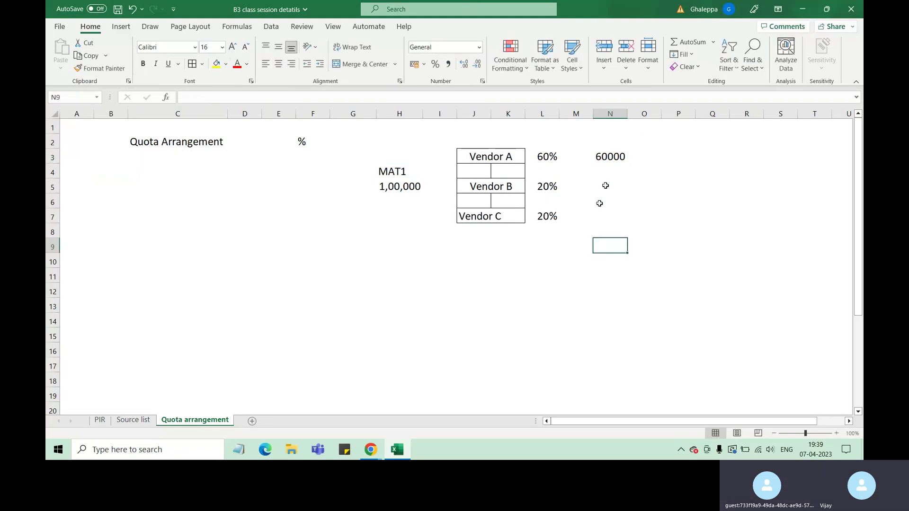
{"action": "left_click", "coordinate": [611, 155]}
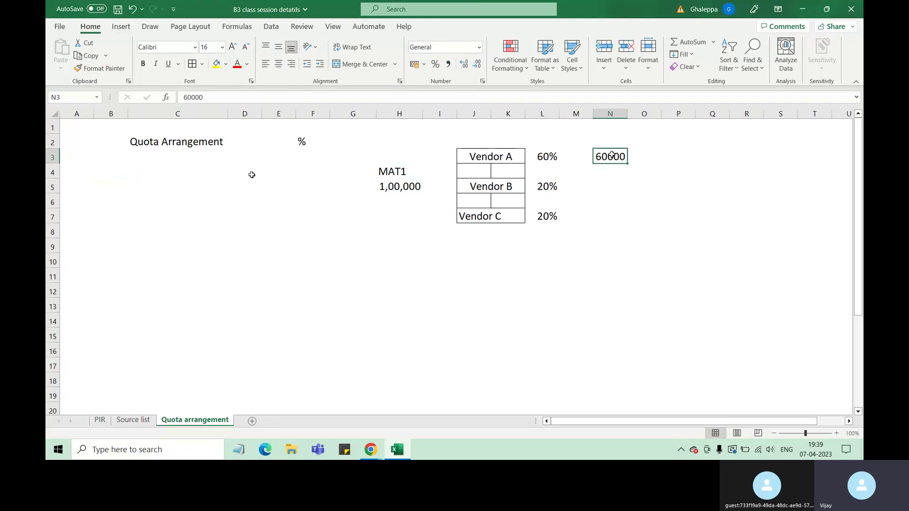
{"action": "left_click", "coordinate": [492, 159]}
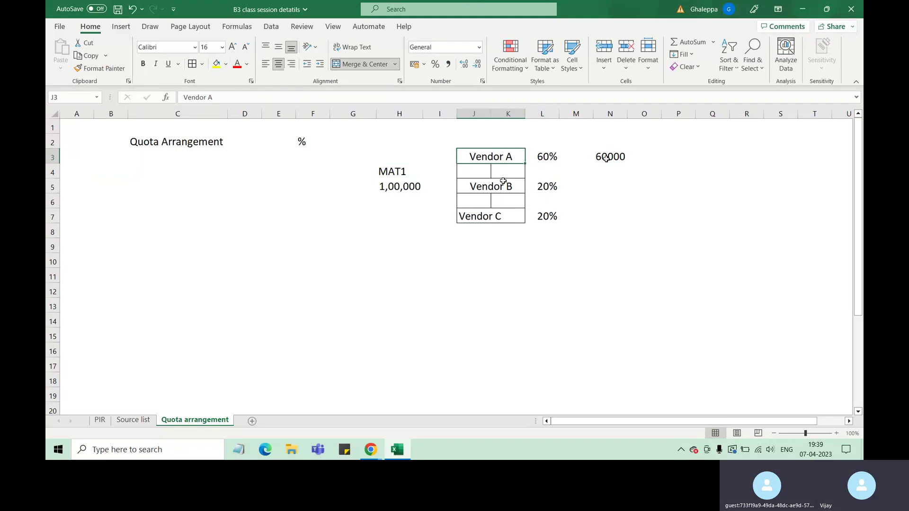
{"action": "left_click", "coordinate": [611, 163]}
Enter 1 further along Vendor A's row and review the three vendor shares.
{"action": "left_click", "coordinate": [671, 160]}
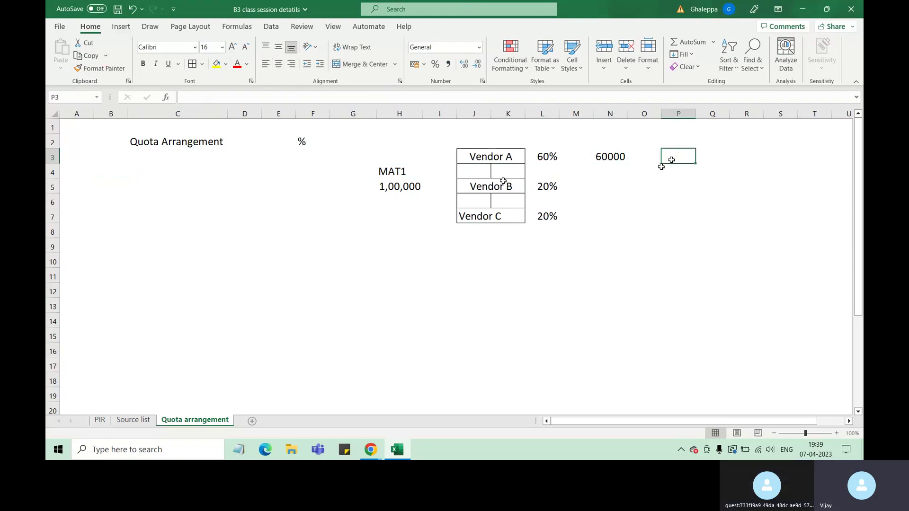
{"action": "type", "text": "1"}
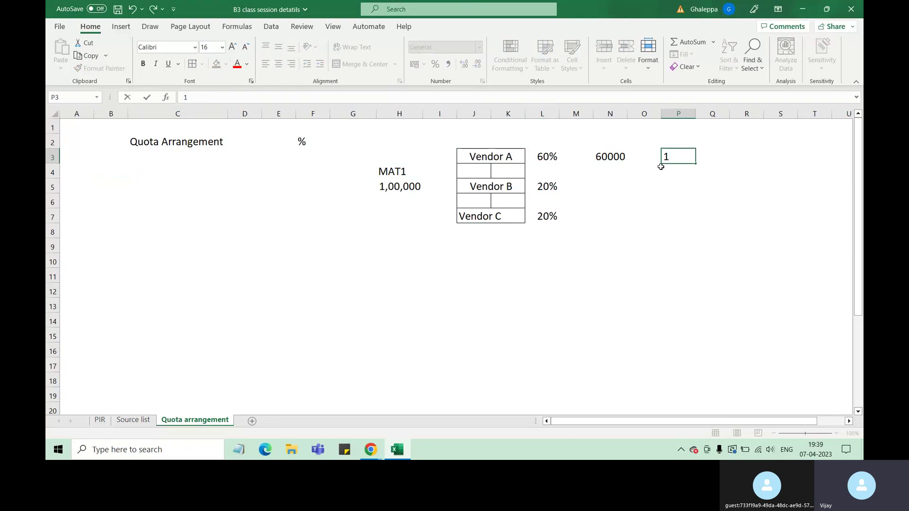
{"action": "left_click", "coordinate": [386, 174]}
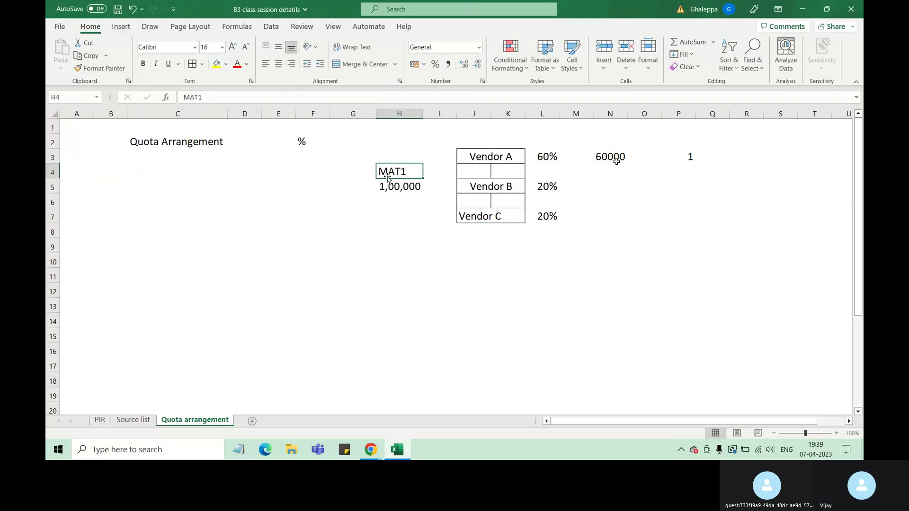
{"action": "left_click", "coordinate": [553, 163]}
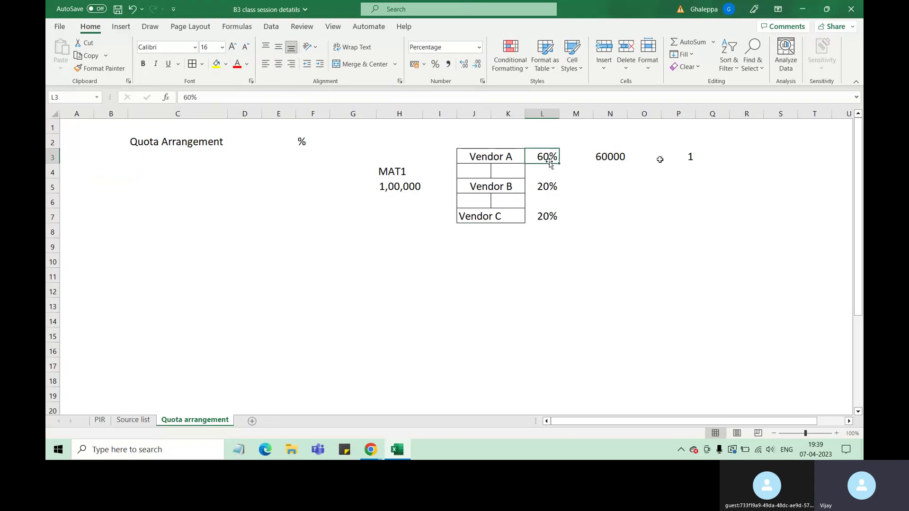
{"action": "left_click", "coordinate": [544, 190]}
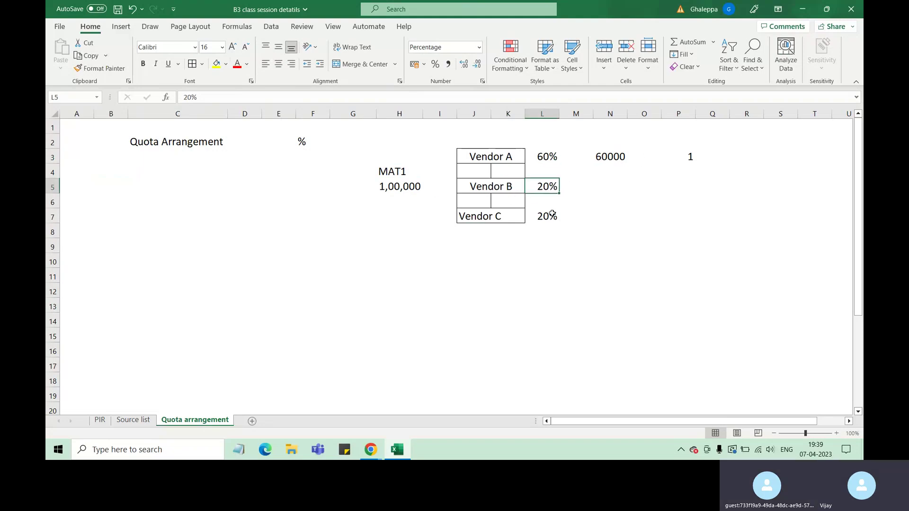
{"action": "left_click", "coordinate": [546, 217]}
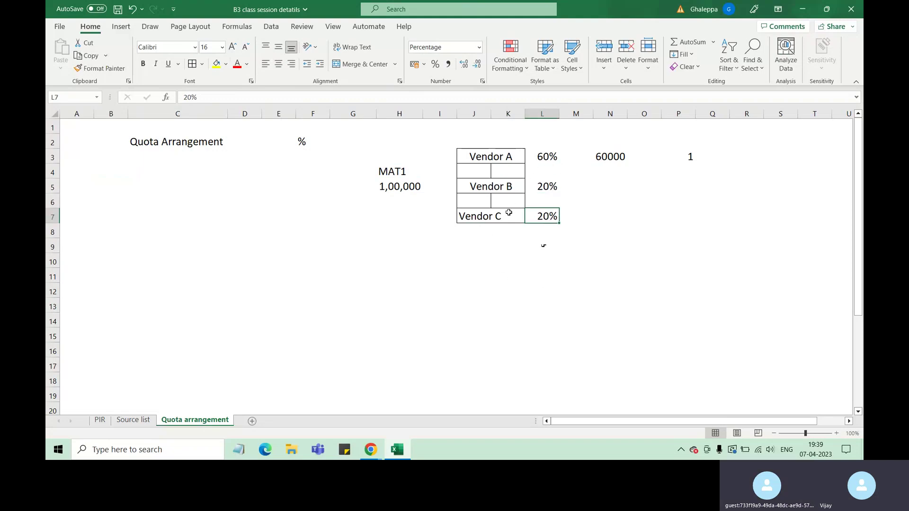
Clear Vendor C's 20% share and change Vendors A and B to 50.
{"action": "left_click_drag", "start_coordinate": [497, 215], "coordinate": [540, 216]}
{"action": "key", "text": "Delete"}
{"action": "left_click", "coordinate": [546, 161]}
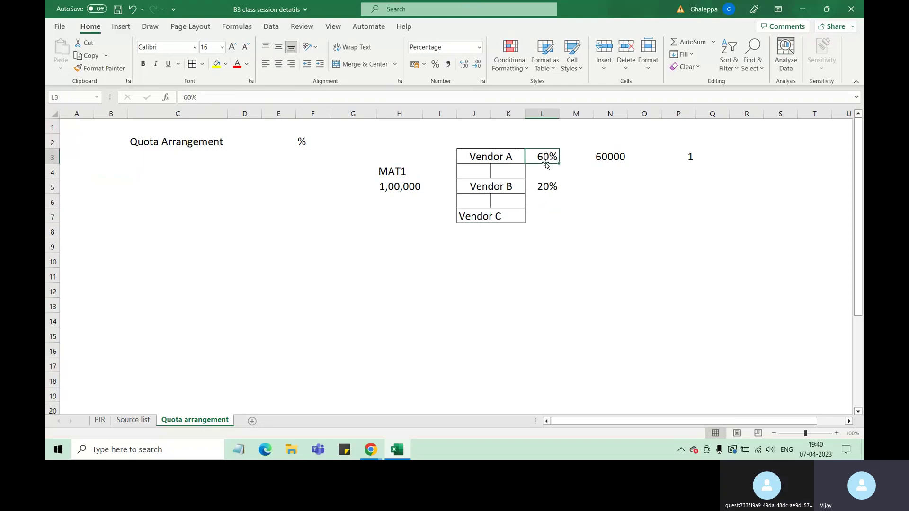
{"action": "type", "text": "50"}
{"action": "left_click", "coordinate": [545, 189]}
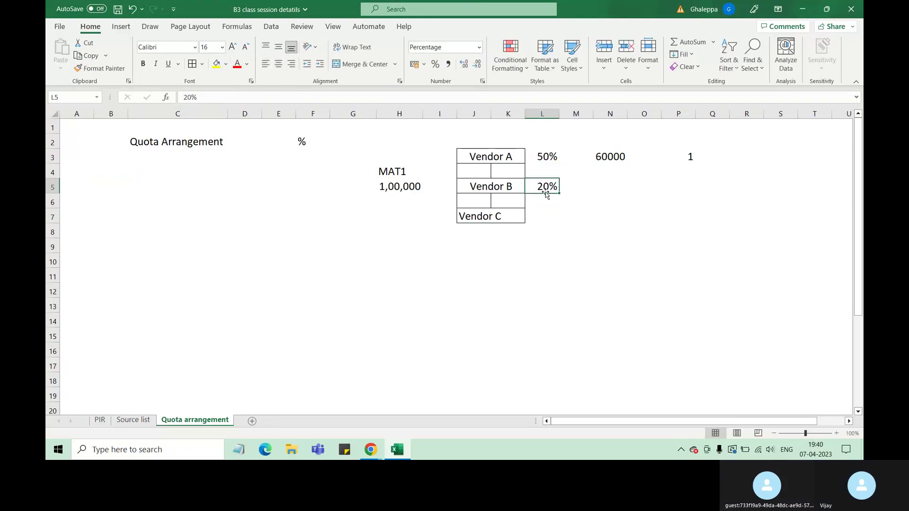
{"action": "type", "text": "8"}
{"action": "type", "text": "50"}
{"action": "left_click", "coordinate": [563, 258]}
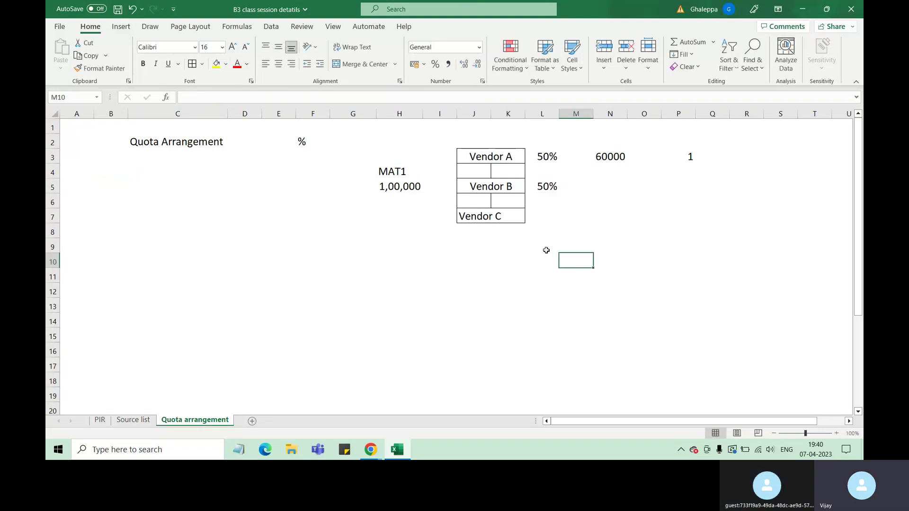
{"action": "left_click", "coordinate": [500, 218]}
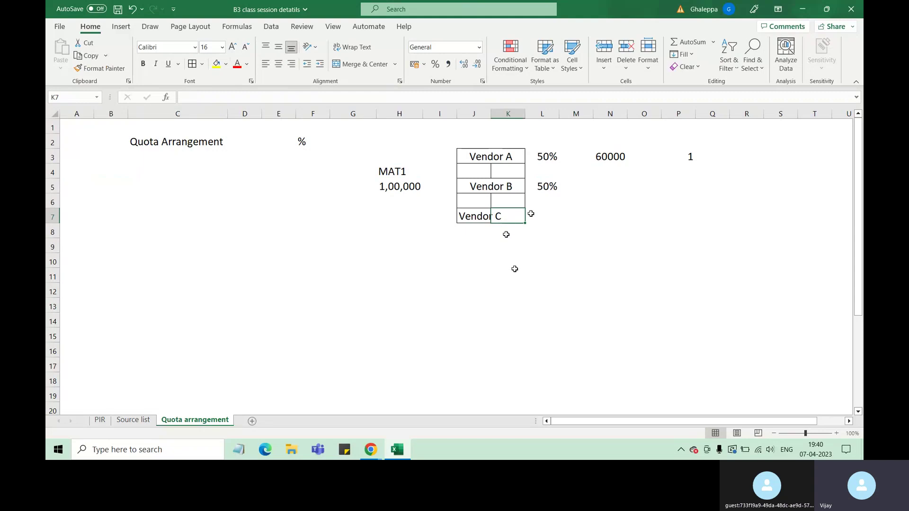
Set the shares of Vendors A, B and C to 33 each.
{"action": "left_click", "coordinate": [547, 159]}
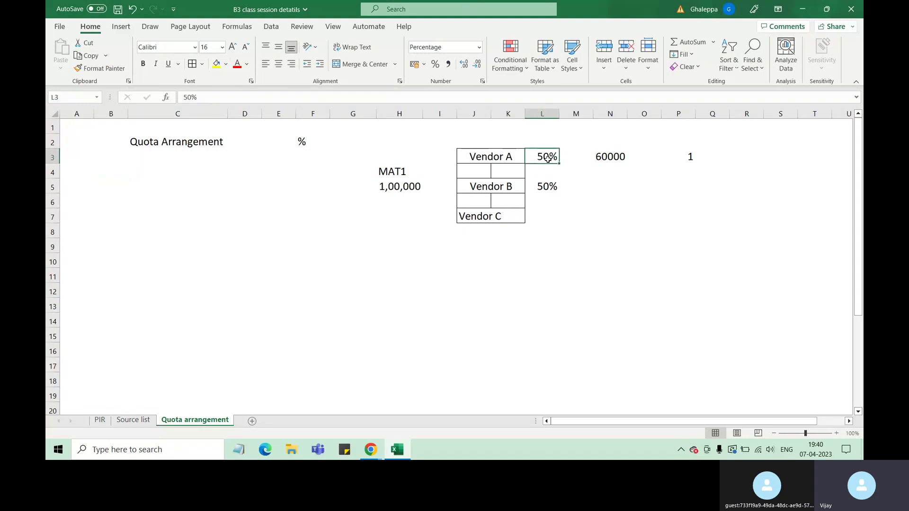
{"action": "type", "text": "33"}
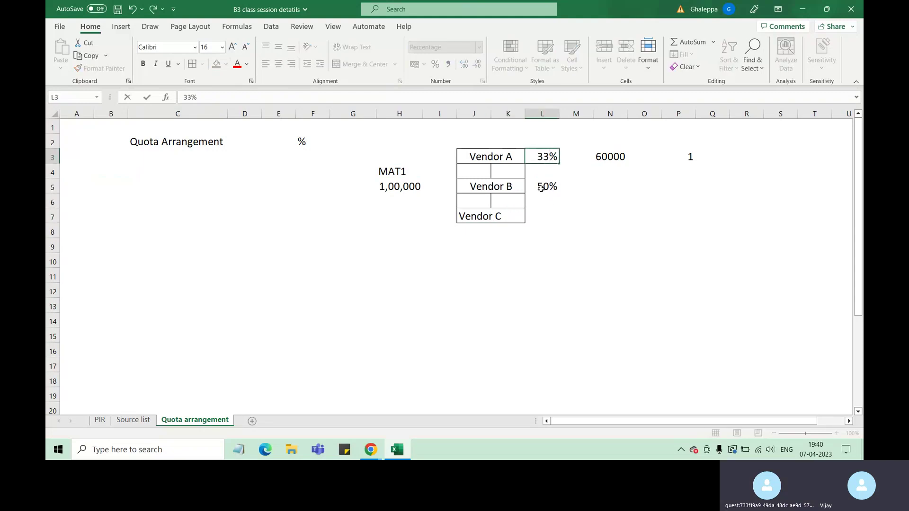
{"action": "left_click", "coordinate": [548, 189]}
{"action": "type", "text": "33"}
{"action": "left_click", "coordinate": [548, 215]}
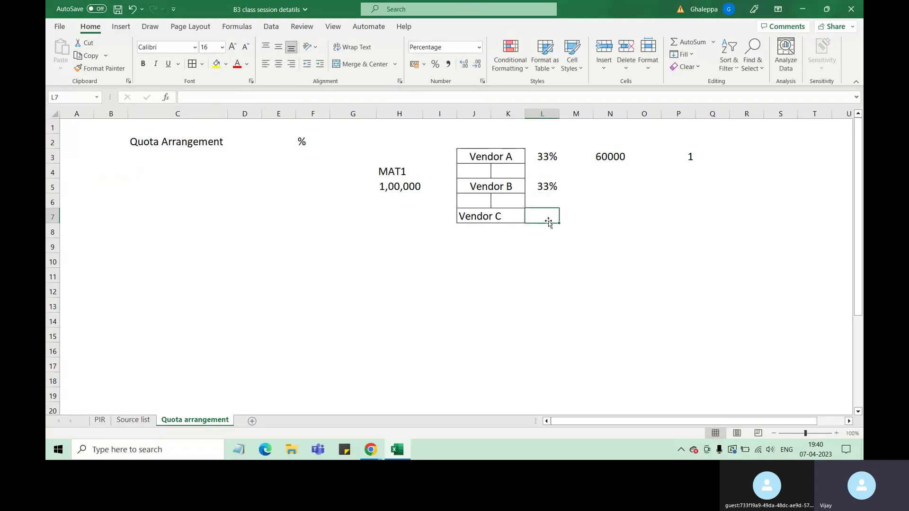
{"action": "type", "text": "33"}
{"action": "left_click", "coordinate": [544, 248]}
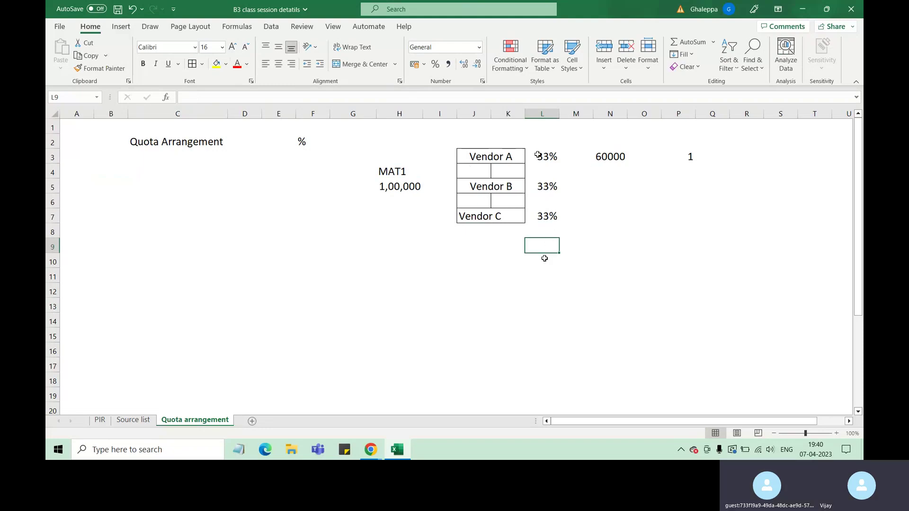
{"action": "left_click", "coordinate": [397, 187]}
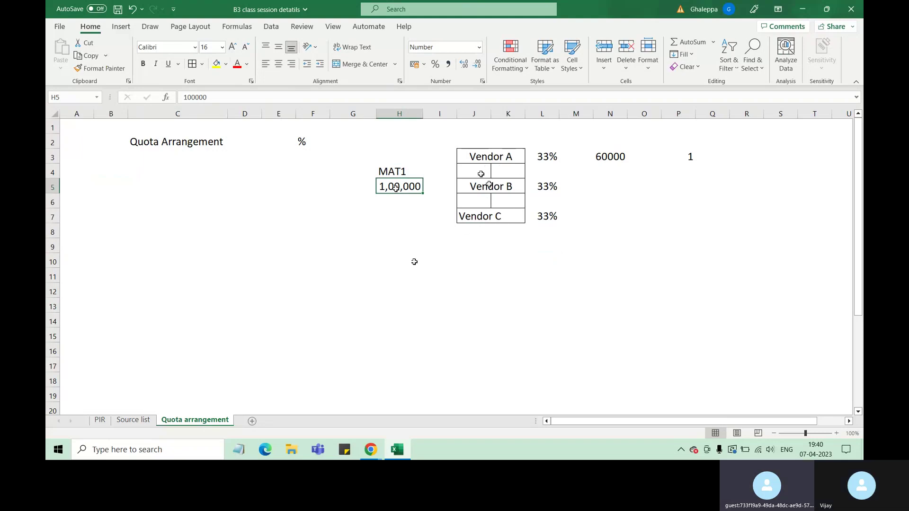
Merge the empty cell pairs below Vendor A and Vendor B.
{"action": "left_click_drag", "start_coordinate": [488, 173], "coordinate": [509, 172]}
{"action": "left_click", "coordinate": [360, 64]}
{"action": "left_click_drag", "start_coordinate": [473, 201], "coordinate": [509, 201]}
{"action": "left_click", "coordinate": [361, 64]}
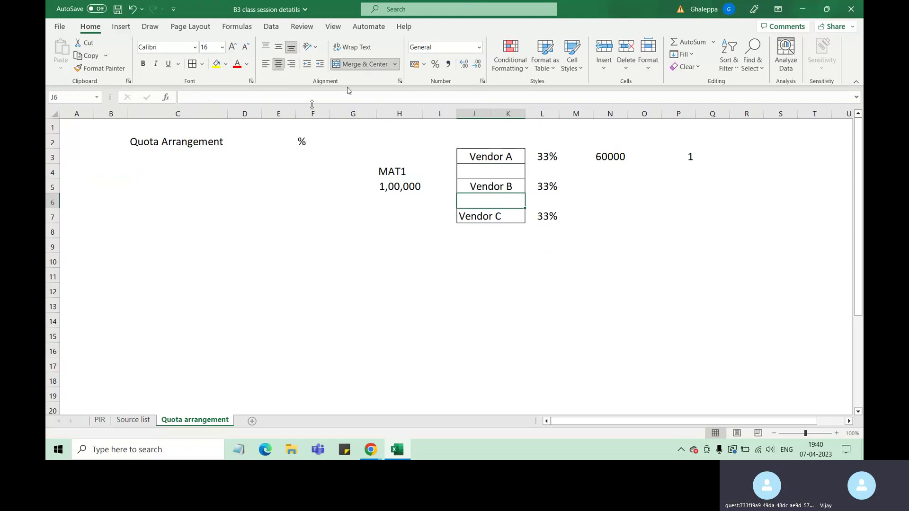
Fill the Quota Arrangement title yellow and centre the vendor names both ways.
{"action": "left_click", "coordinate": [169, 141]}
{"action": "left_click", "coordinate": [216, 64]}
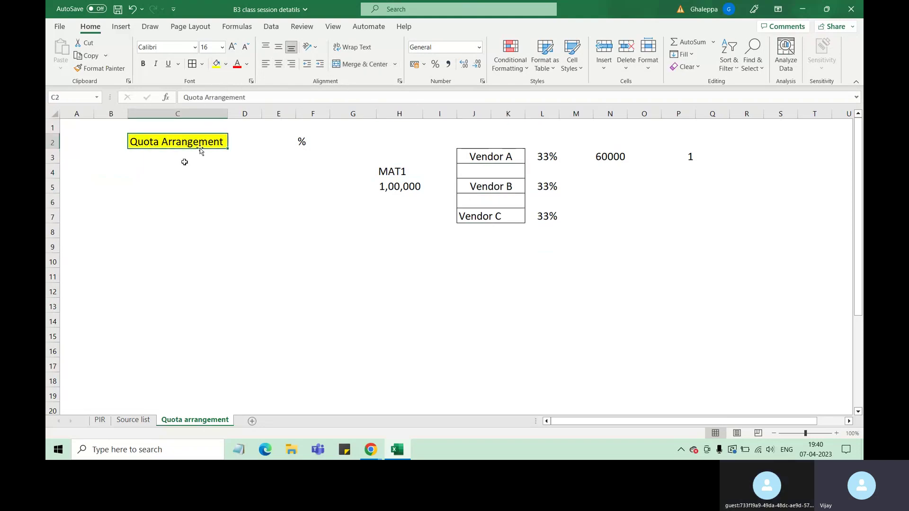
{"action": "left_click_drag", "start_coordinate": [505, 160], "coordinate": [509, 218]}
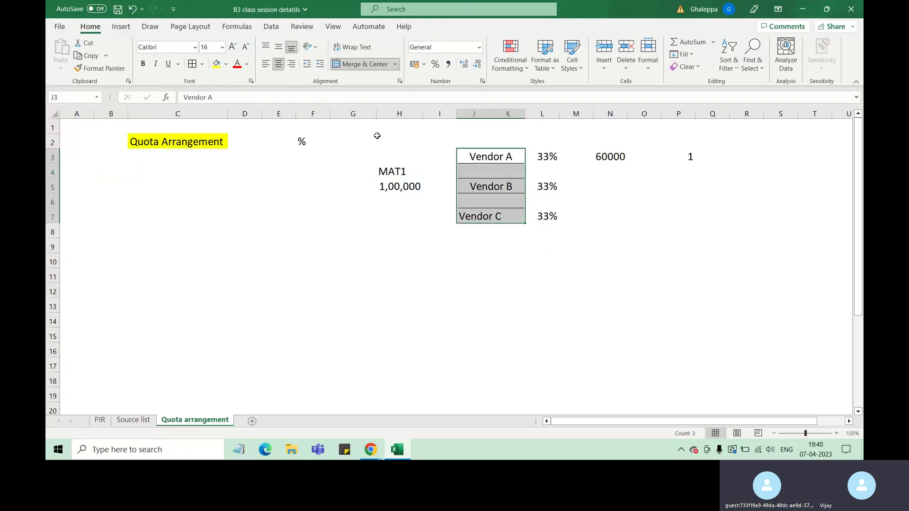
{"action": "left_click", "coordinate": [280, 47]}
{"action": "left_click", "coordinate": [279, 68]}
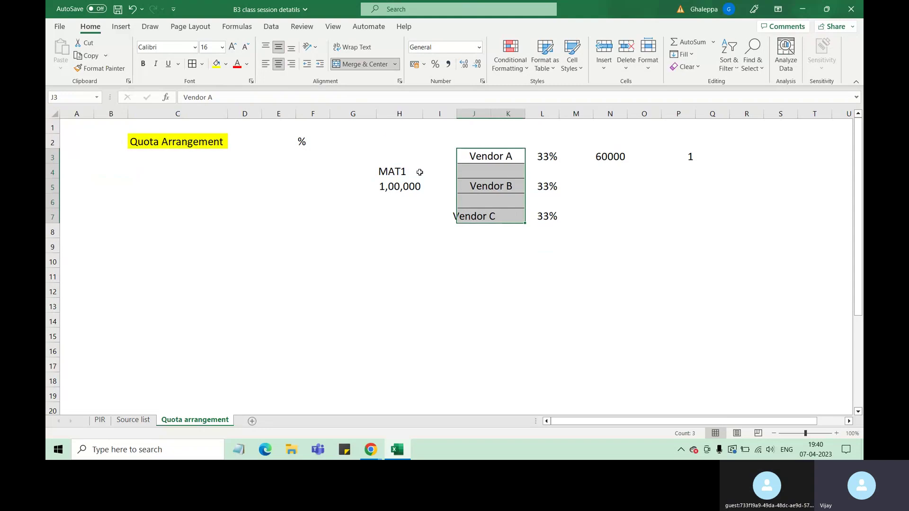
{"action": "left_click", "coordinate": [566, 287]}
Merge and centre the Vendor C label across J7:K7.
{"action": "left_click", "coordinate": [488, 217]}
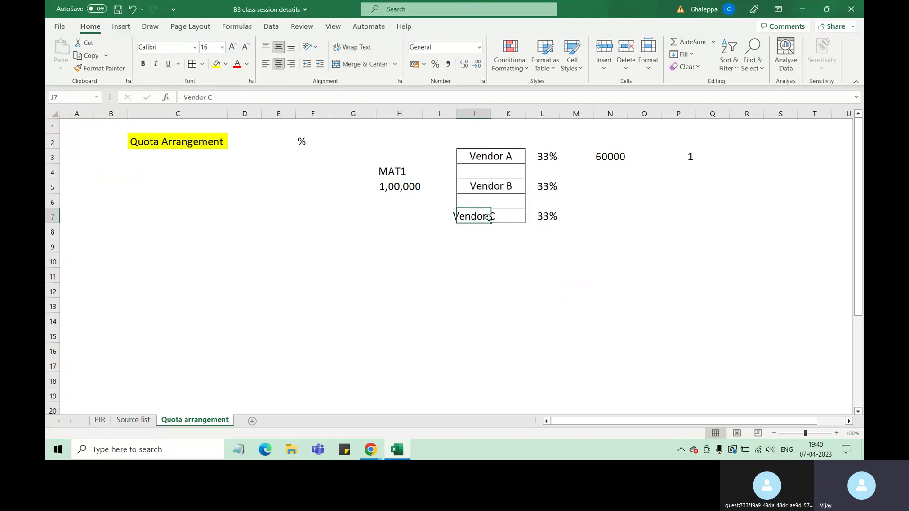
{"action": "left_click_drag", "start_coordinate": [489, 217], "coordinate": [510, 217]}
{"action": "left_click", "coordinate": [362, 64]}
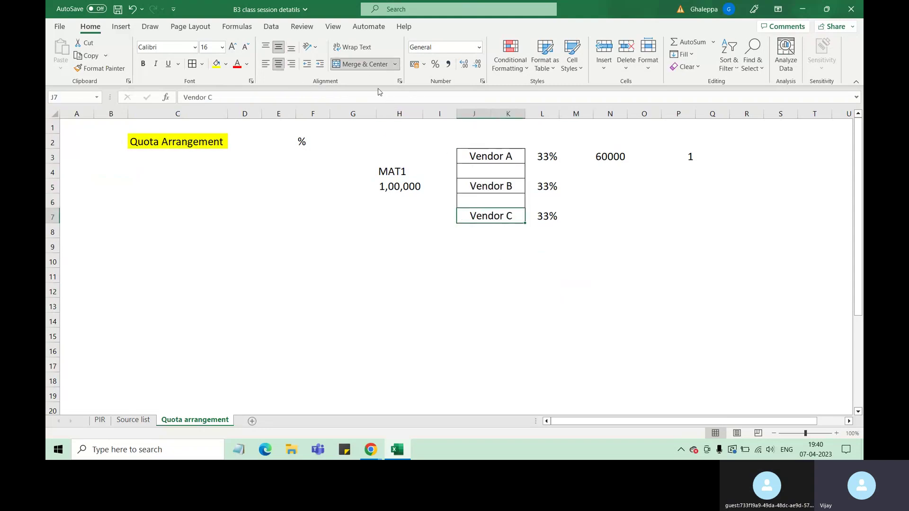
{"action": "left_click", "coordinate": [430, 287]}
{"action": "left_click", "coordinate": [399, 185]}
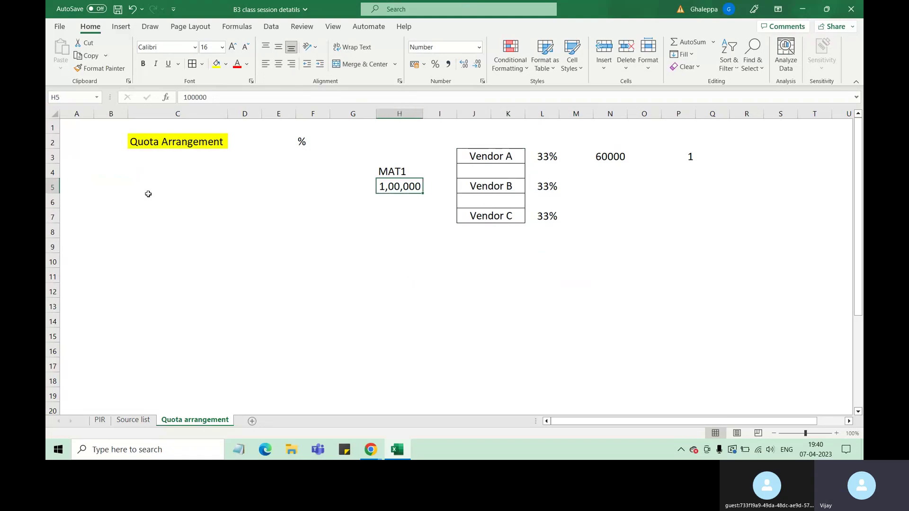
{"action": "left_click", "coordinate": [112, 182]}
Enter '1. Material' in B5 and set the notes area to font size 16.
{"action": "type", "text": "1."}
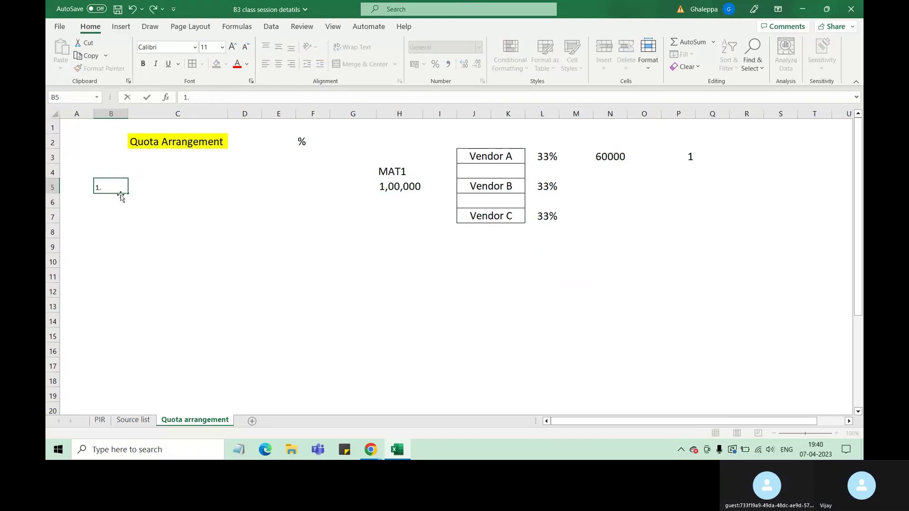
{"action": "type", "text": " Material"}
{"action": "left_click", "coordinate": [245, 277]}
{"action": "left_click_drag", "start_coordinate": [99, 184], "coordinate": [357, 381]}
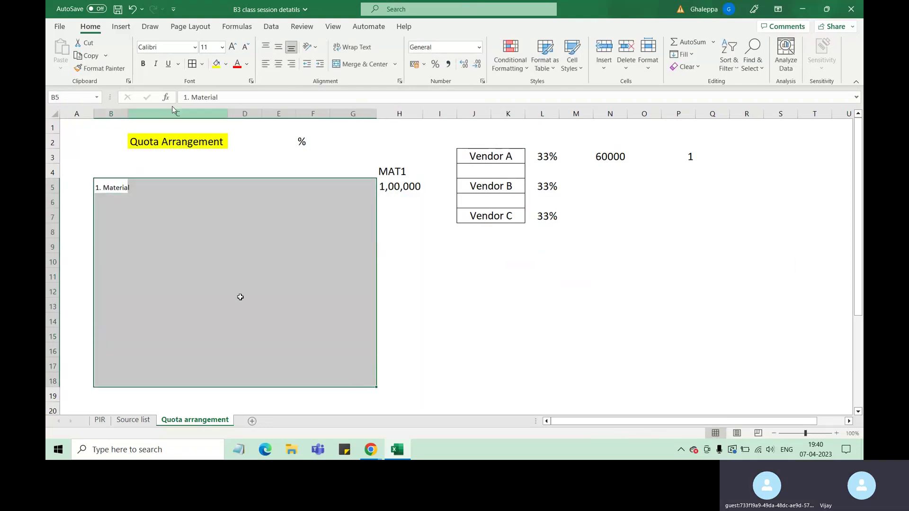
{"action": "left_click", "coordinate": [223, 48]}
{"action": "left_click", "coordinate": [213, 144]}
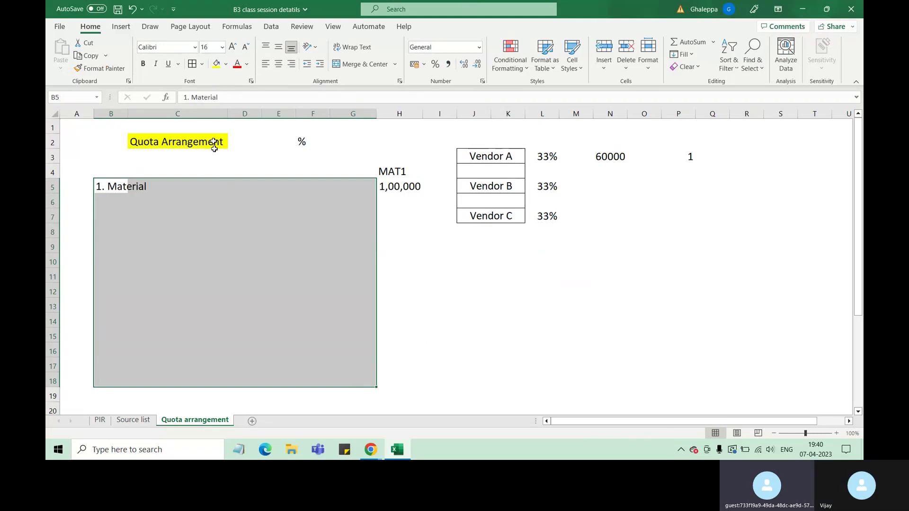
{"action": "left_click", "coordinate": [222, 247]}
Enter the second note '2. Minimum 2' in B6.
{"action": "left_click_drag", "start_coordinate": [493, 159], "coordinate": [495, 212]}
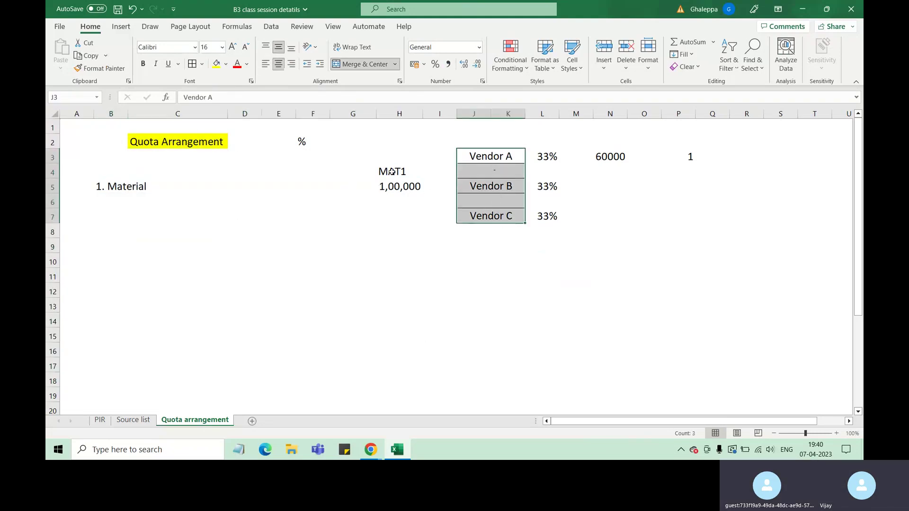
{"action": "left_click", "coordinate": [74, 212]}
{"action": "left_click", "coordinate": [104, 207]}
{"action": "type", "text": "2."}
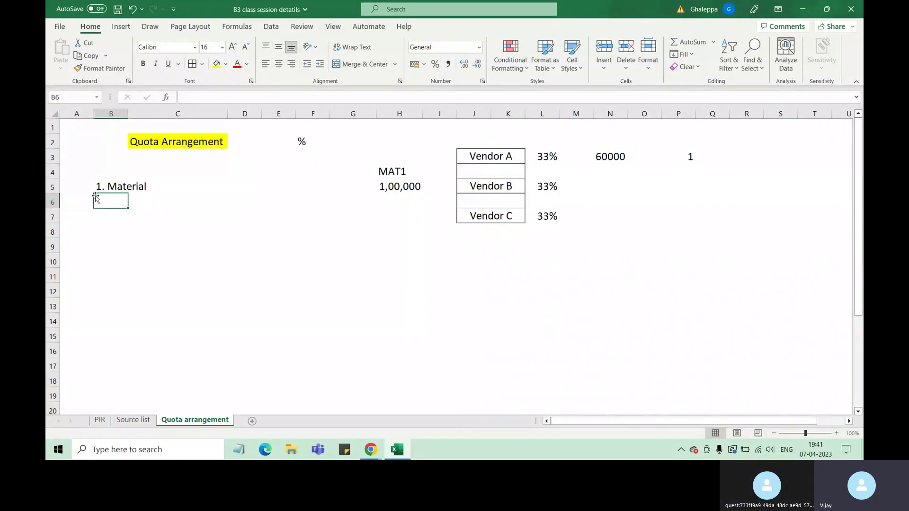
{"action": "type", "text": " Minimum"}
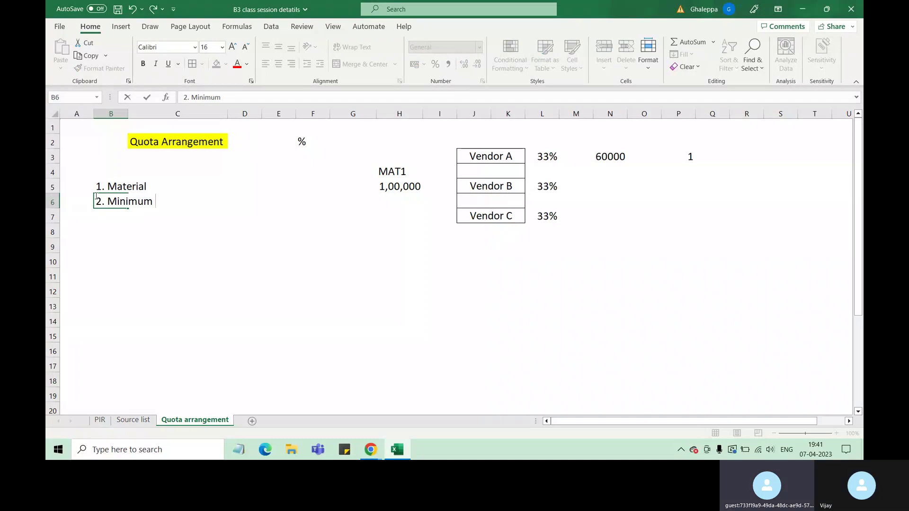
{"action": "type", "text": "a 2"}
{"action": "left_click", "coordinate": [168, 273]}
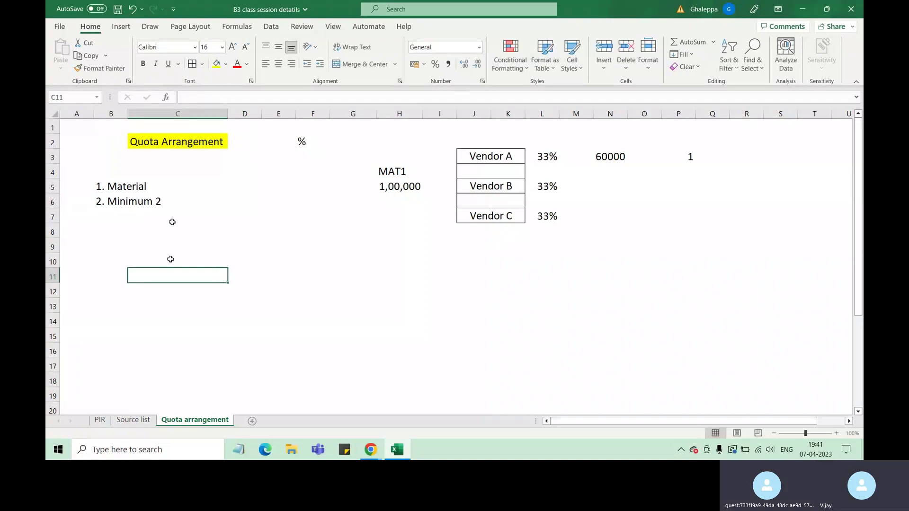
{"action": "left_click", "coordinate": [386, 191]}
{"action": "left_click", "coordinate": [284, 166]}
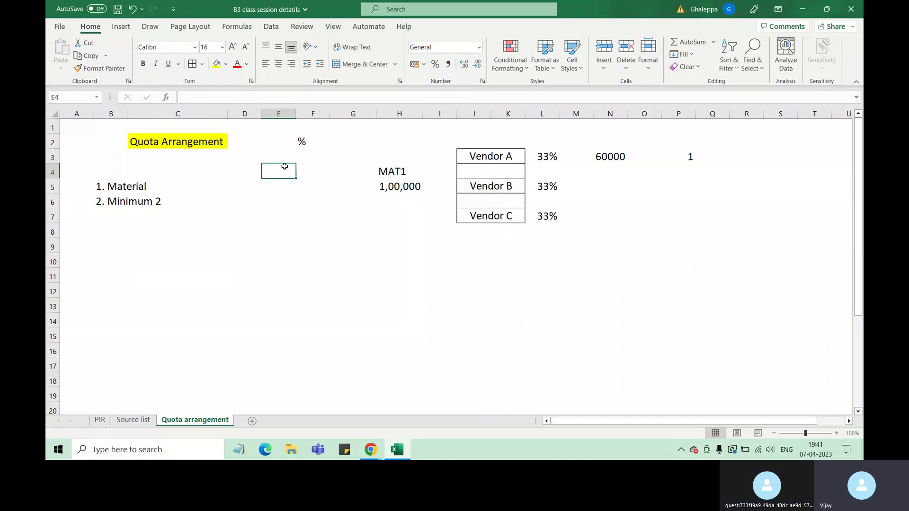
Label E4 'Split of quantity' and enter the third note '3. PIR' in B7.
{"action": "type", "text": "Split of "}
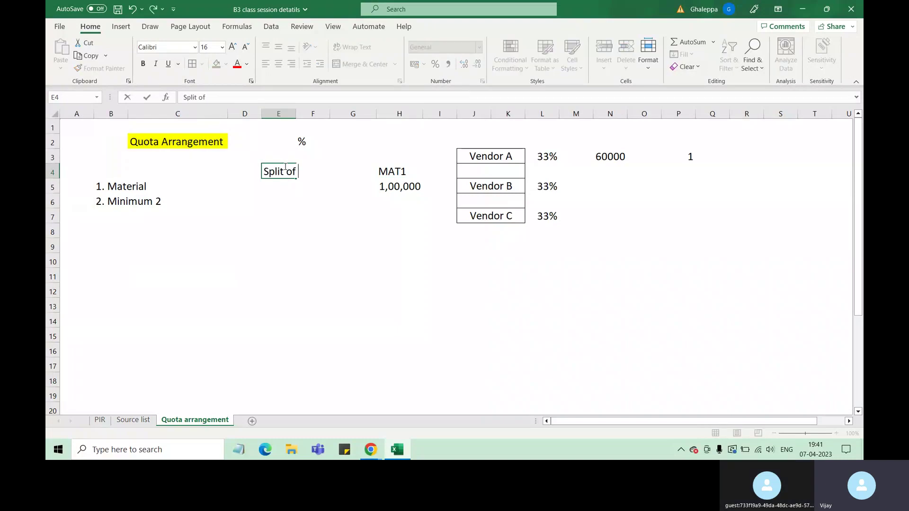
{"action": "type", "text": "quanti"}
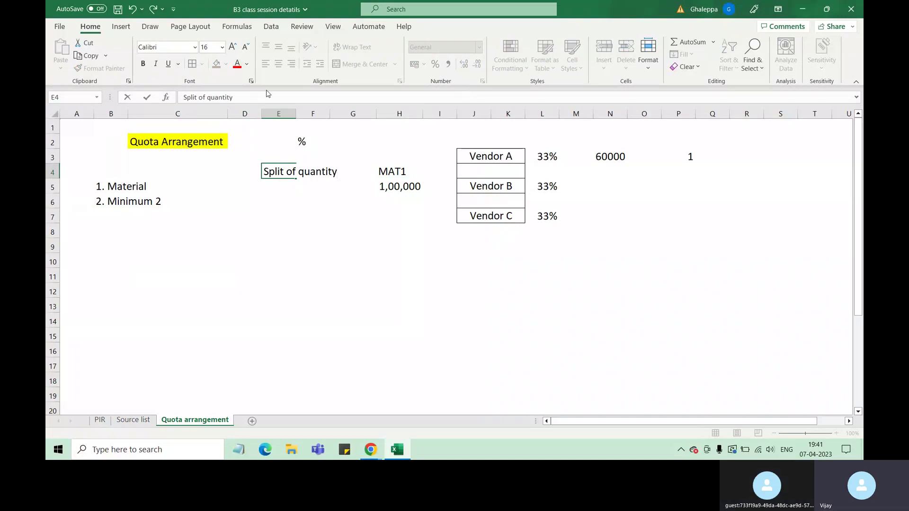
{"action": "type", "text": "ty"}
{"action": "left_click", "coordinate": [218, 247]}
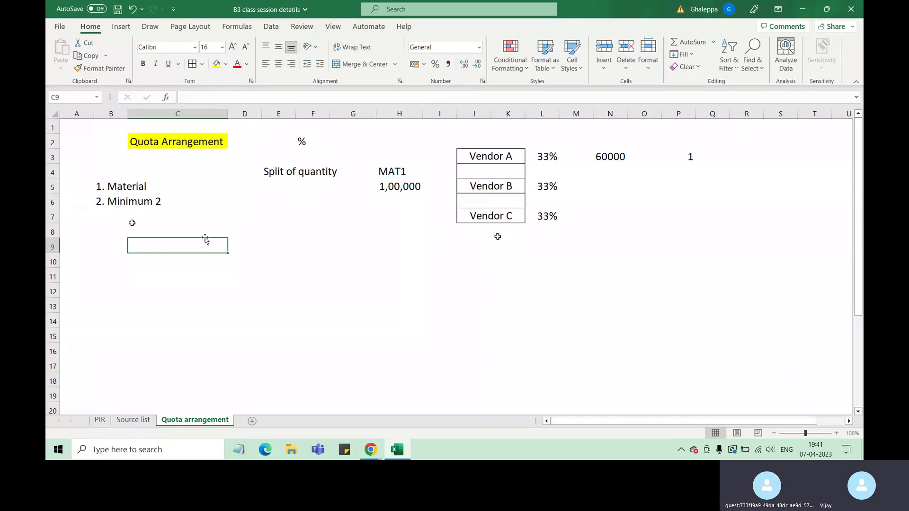
{"action": "left_click", "coordinate": [100, 217]}
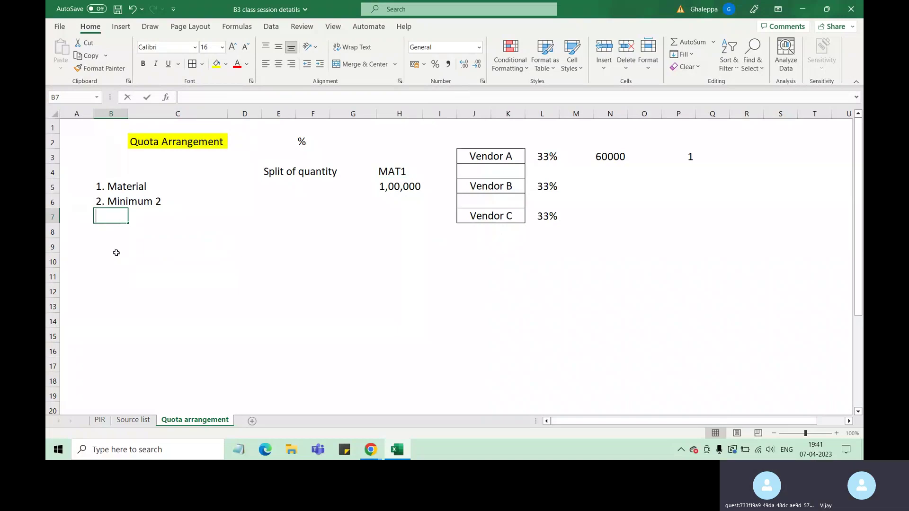
{"action": "type", "text": "3. PIR"}
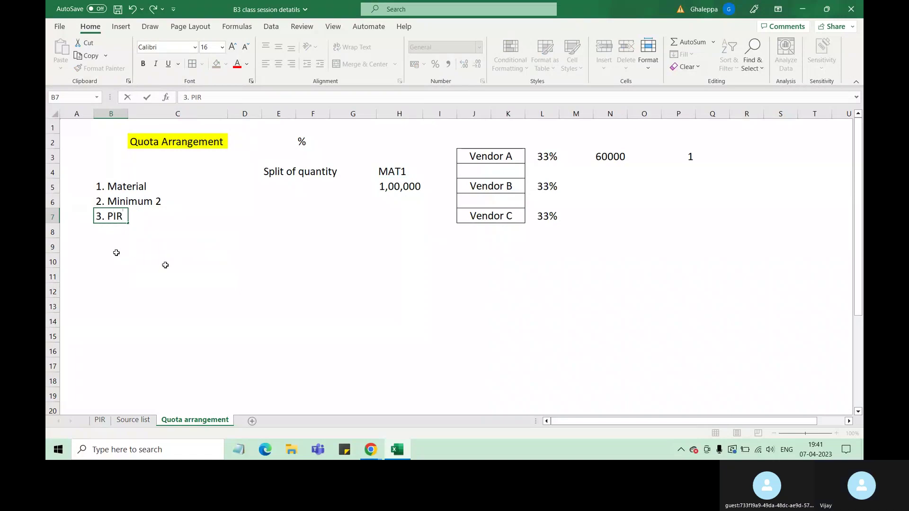
{"action": "left_click", "coordinate": [162, 263]}
Add the remark 'mandadory' in C7 beside the PIR note.
{"action": "left_click", "coordinate": [141, 217]}
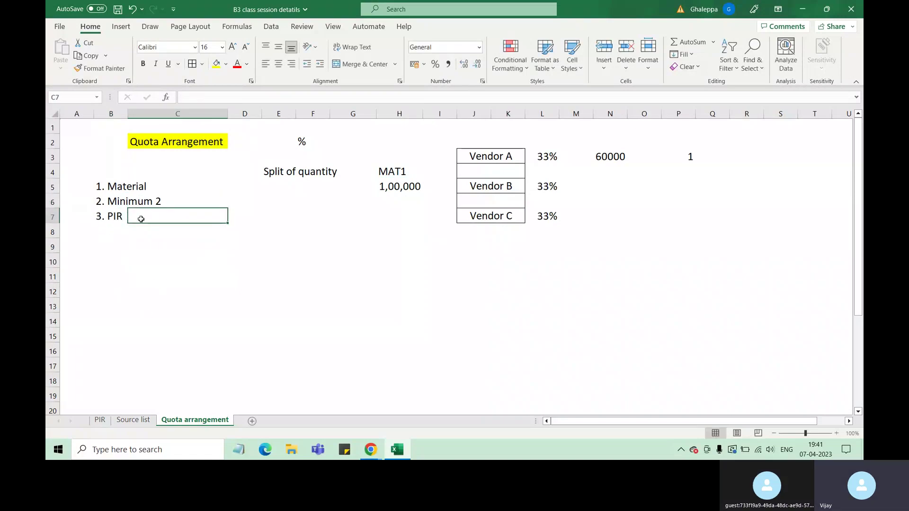
{"action": "type", "text": "mandadory"}
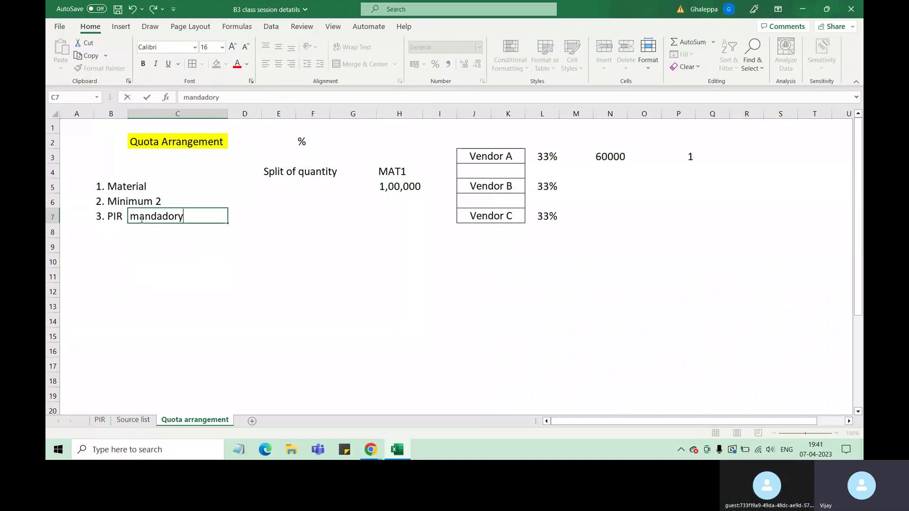
{"action": "left_click", "coordinate": [199, 269]}
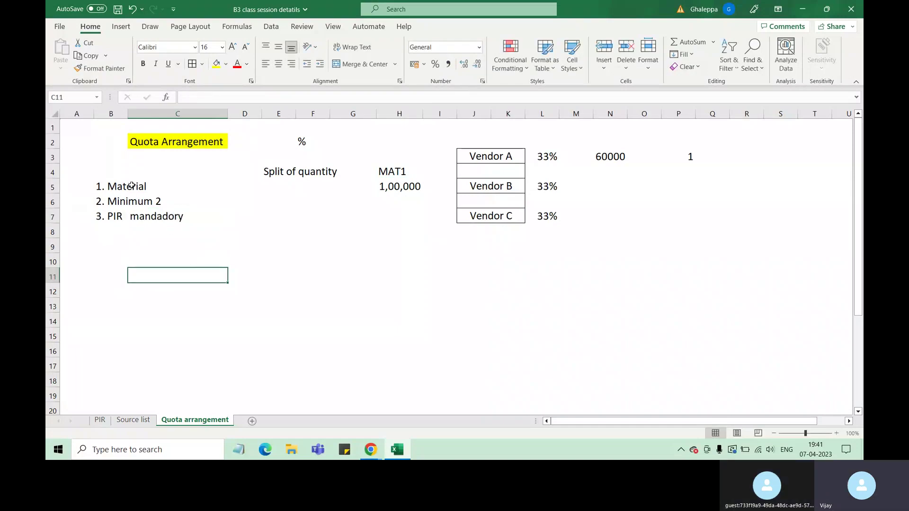
{"action": "left_click", "coordinate": [132, 185]}
{"action": "left_click", "coordinate": [503, 158]}
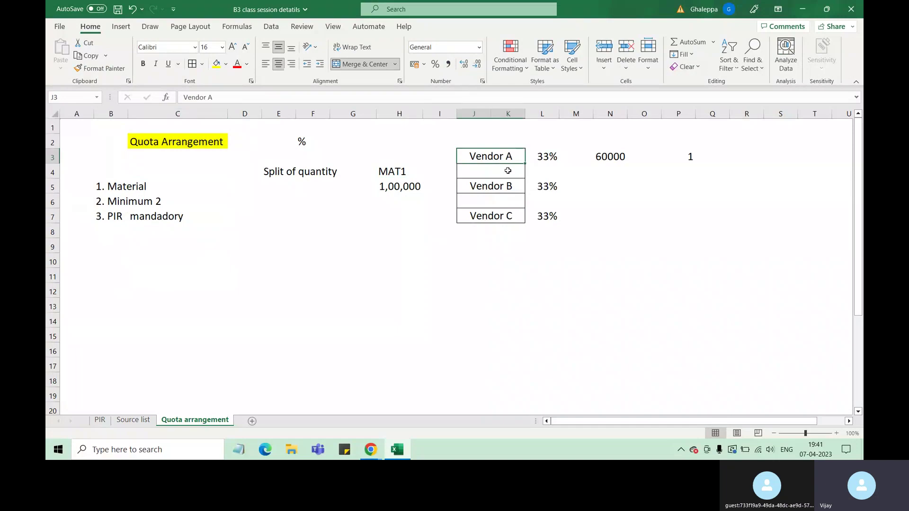
{"action": "left_click", "coordinate": [507, 185]}
{"action": "left_click", "coordinate": [513, 216]}
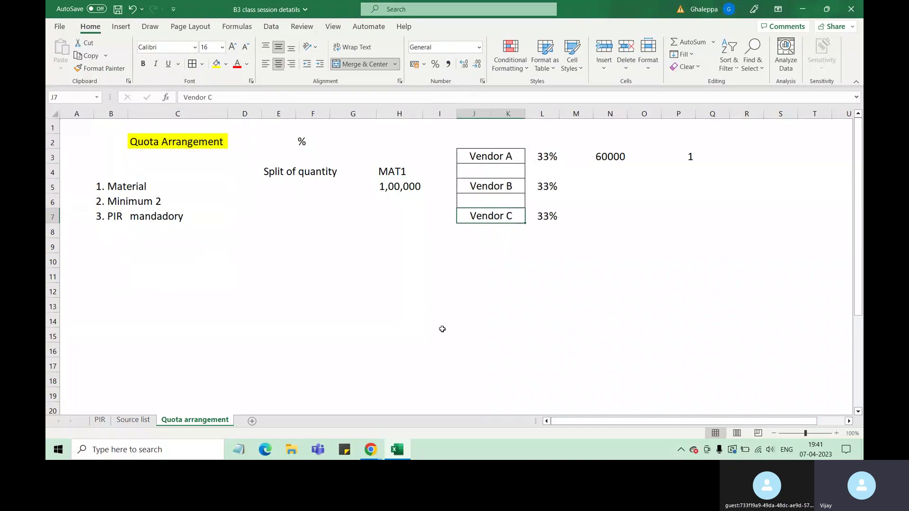
{"action": "left_click_drag", "start_coordinate": [118, 188], "coordinate": [135, 186]}
{"action": "left_click", "coordinate": [220, 237]}
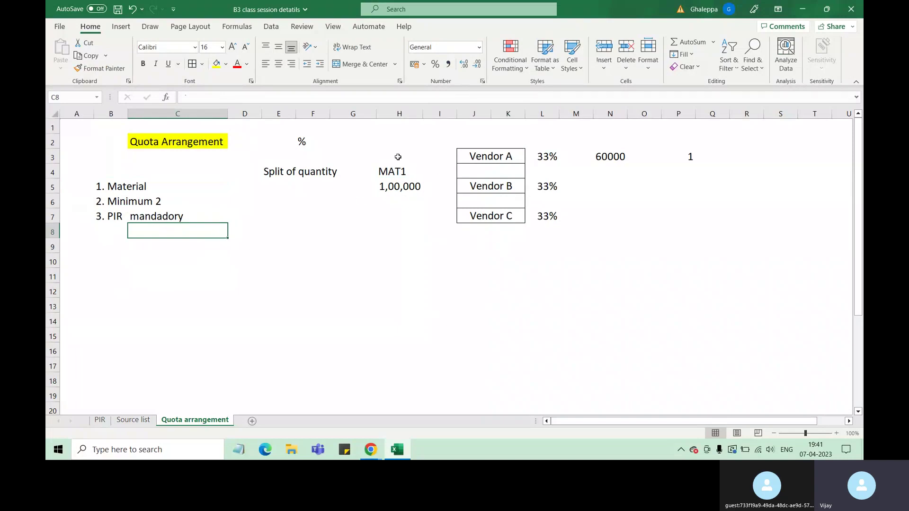
Merge H2:I2 and enter the heading 'EX:' at font size 16.
{"action": "left_click_drag", "start_coordinate": [396, 141], "coordinate": [440, 142]}
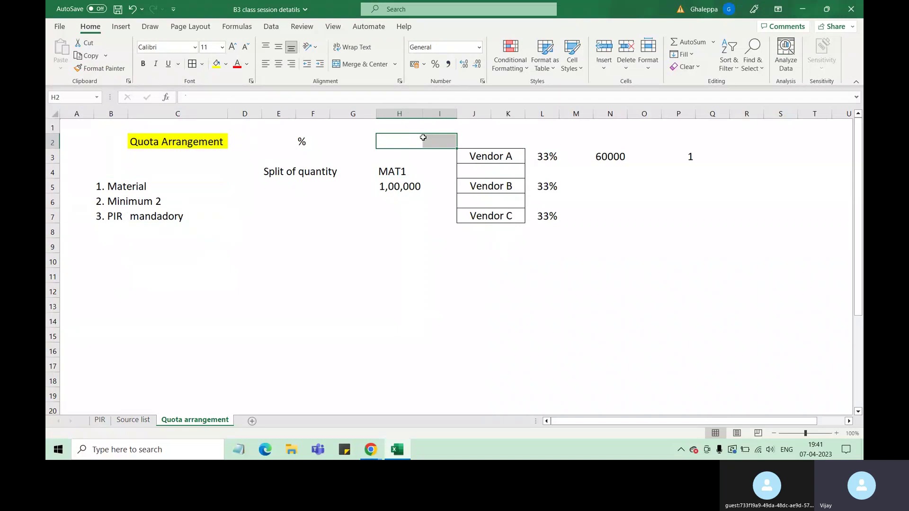
{"action": "left_click", "coordinate": [359, 68]}
{"action": "type", "text": "EX"}
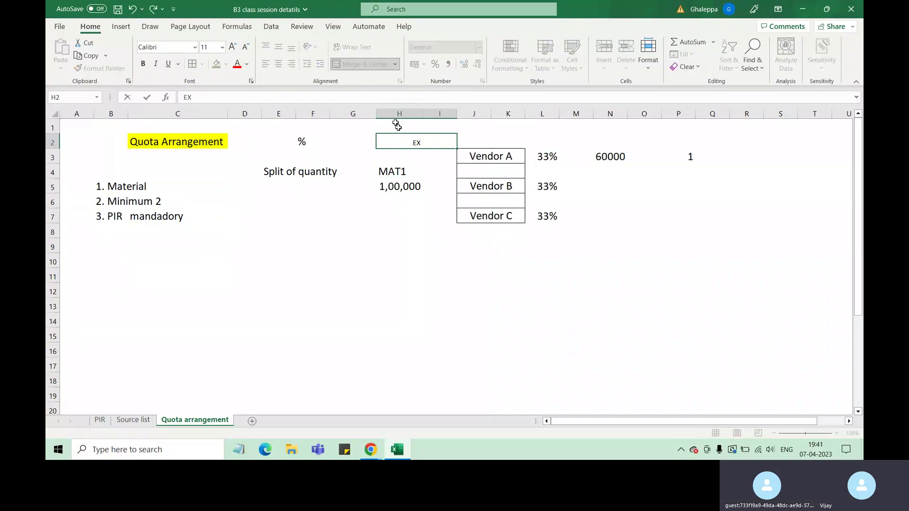
{"action": "left_click", "coordinate": [429, 290]}
{"action": "left_click", "coordinate": [405, 139]}
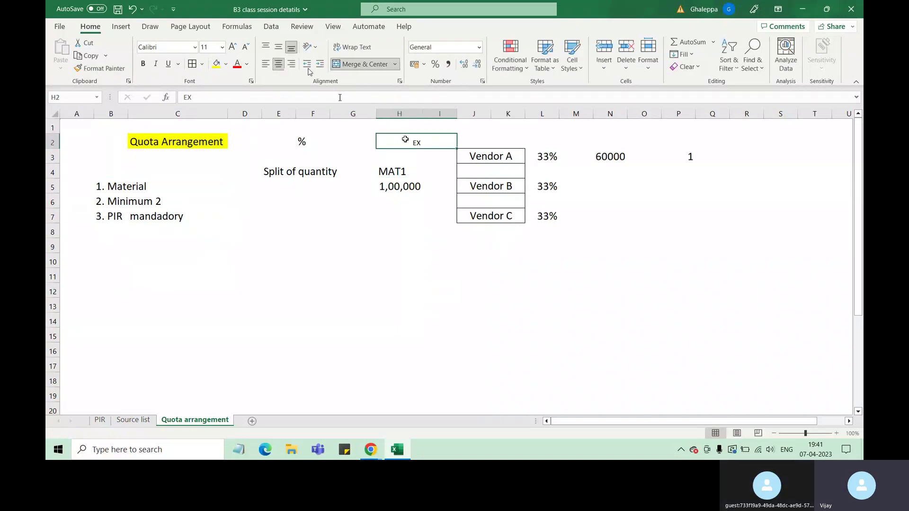
{"action": "left_click", "coordinate": [222, 47]}
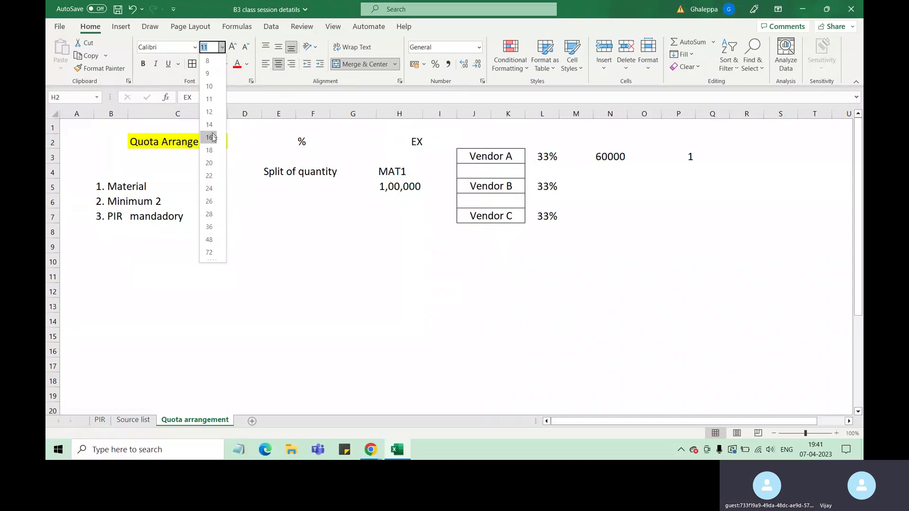
{"action": "left_click", "coordinate": [210, 138]}
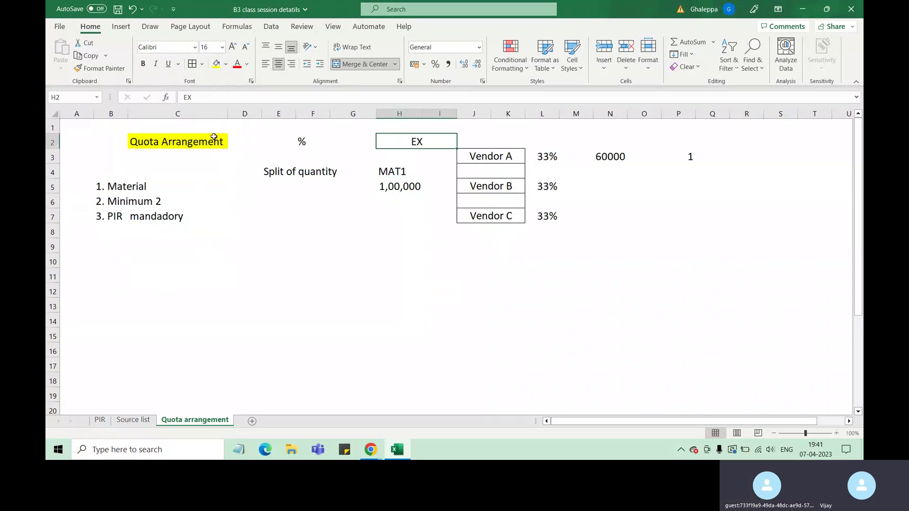
{"action": "double_click", "coordinate": [434, 143]}
{"action": "type", "text": ":"}
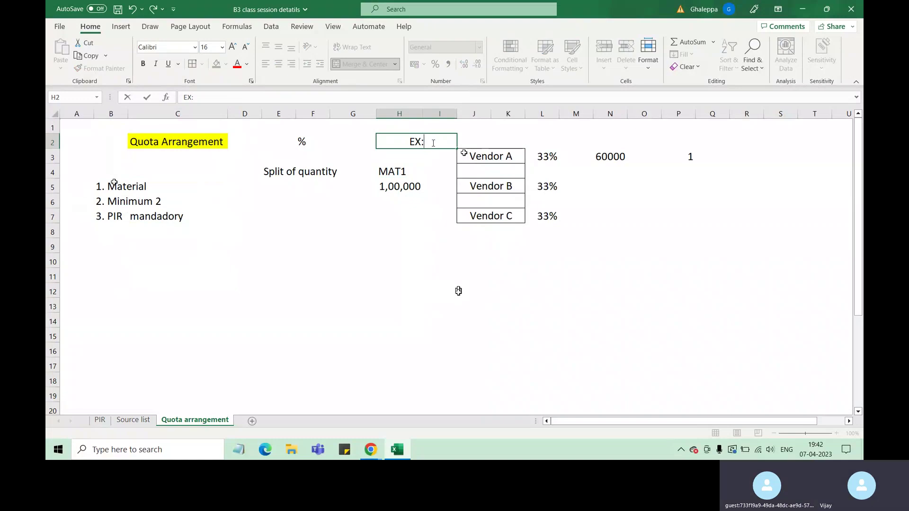
{"action": "left_click", "coordinate": [128, 188]}
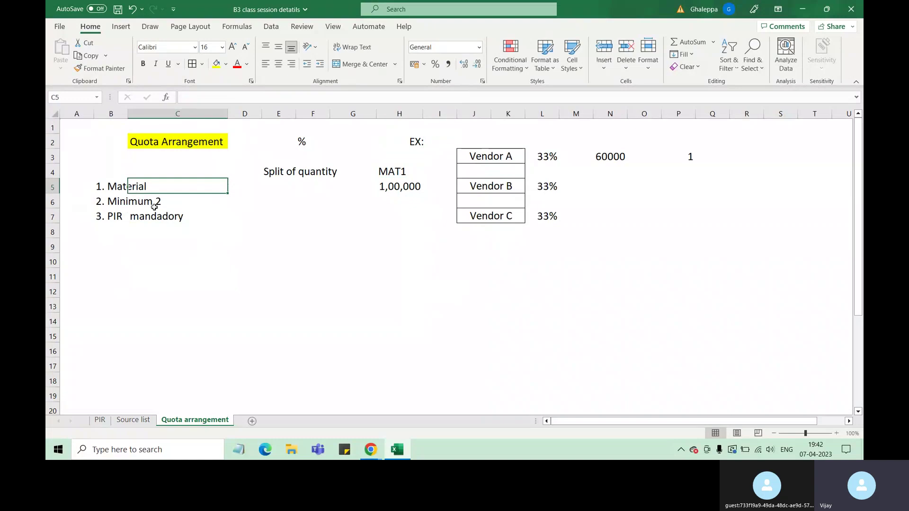
{"action": "left_click", "coordinate": [490, 158]}
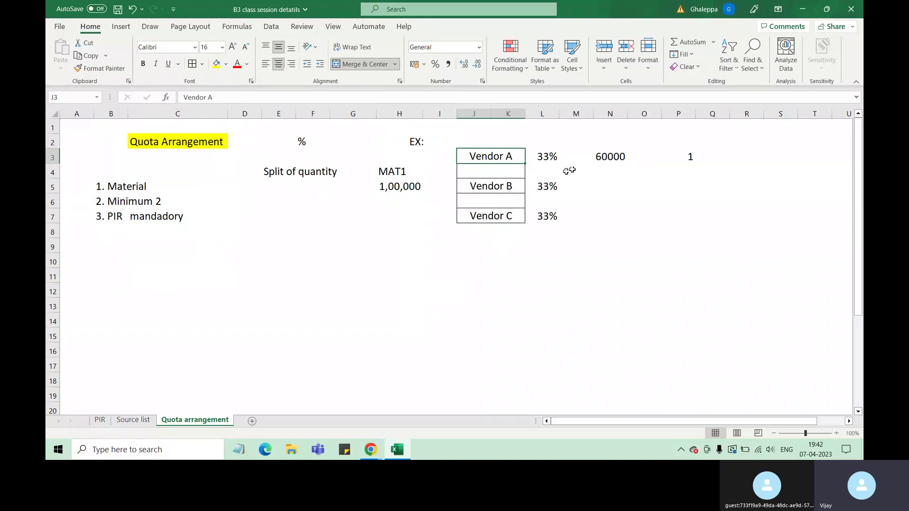
{"action": "left_click_drag", "start_coordinate": [119, 186], "coordinate": [142, 186]}
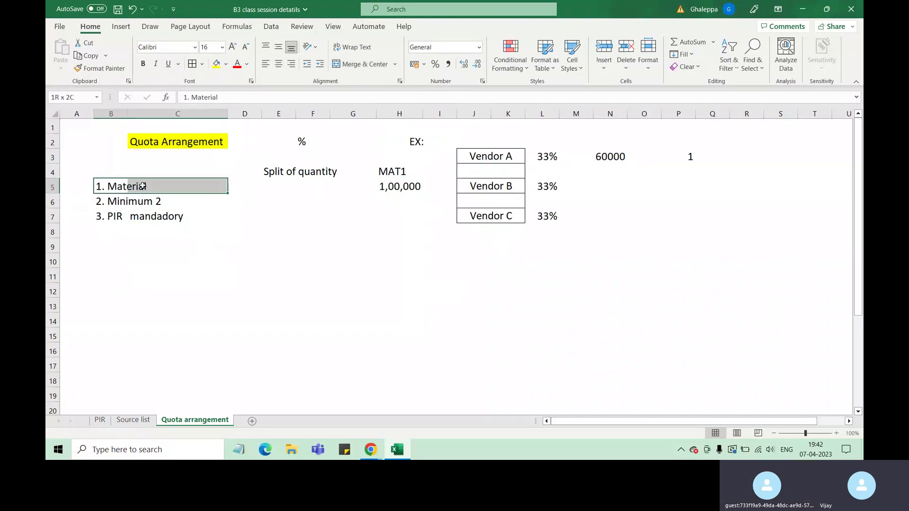
{"action": "left_click", "coordinate": [512, 185]}
{"action": "left_click", "coordinate": [608, 185]}
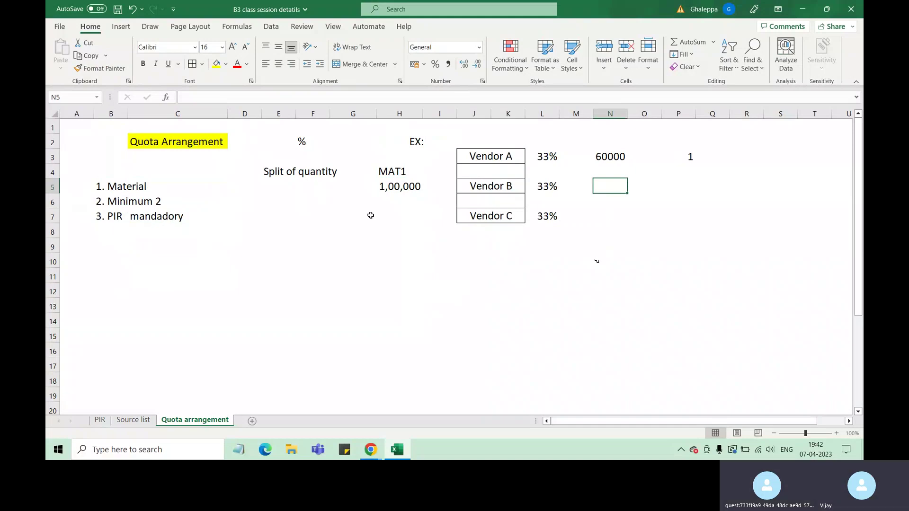
{"action": "left_click", "coordinate": [503, 157]}
{"action": "left_click", "coordinate": [507, 186]}
{"action": "left_click", "coordinate": [506, 211]}
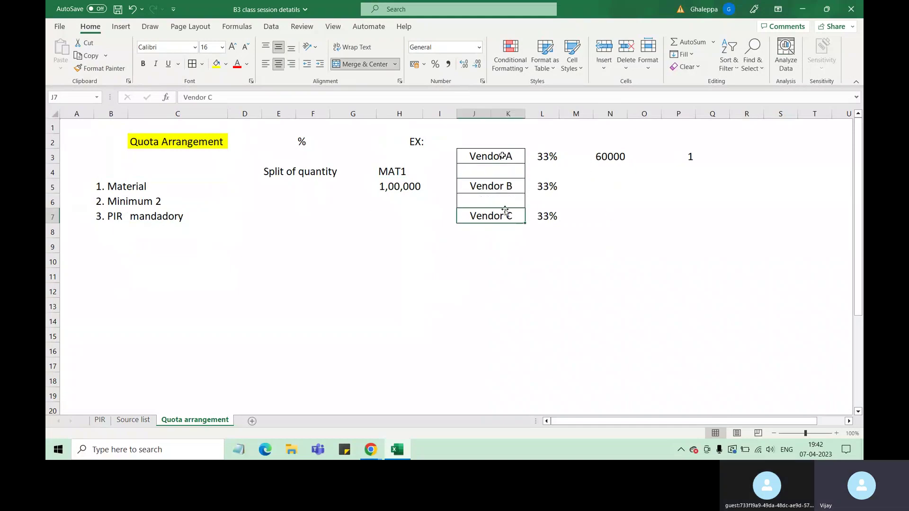
Enter the fourth note '4. Source list is required' in cell B8.
{"action": "left_click", "coordinate": [107, 232]}
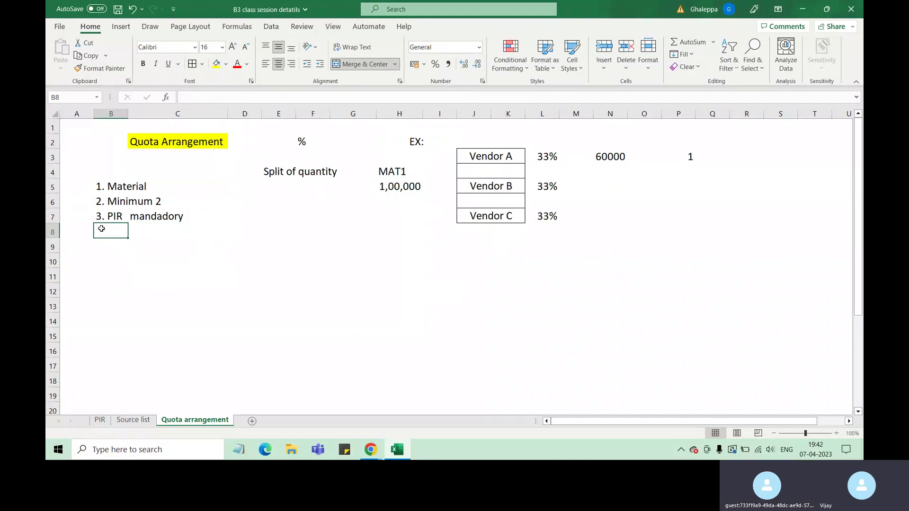
{"action": "type", "text": "4. Sou"}
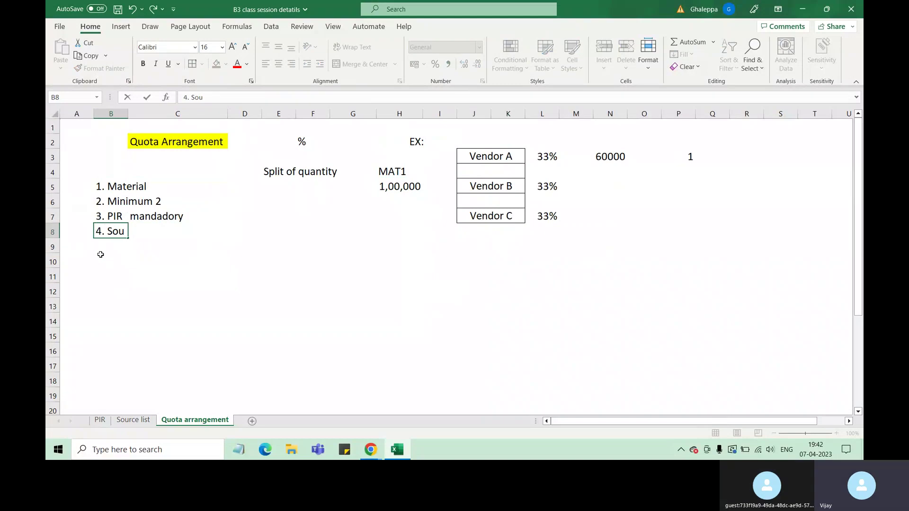
{"action": "type", "text": "rce list and"}
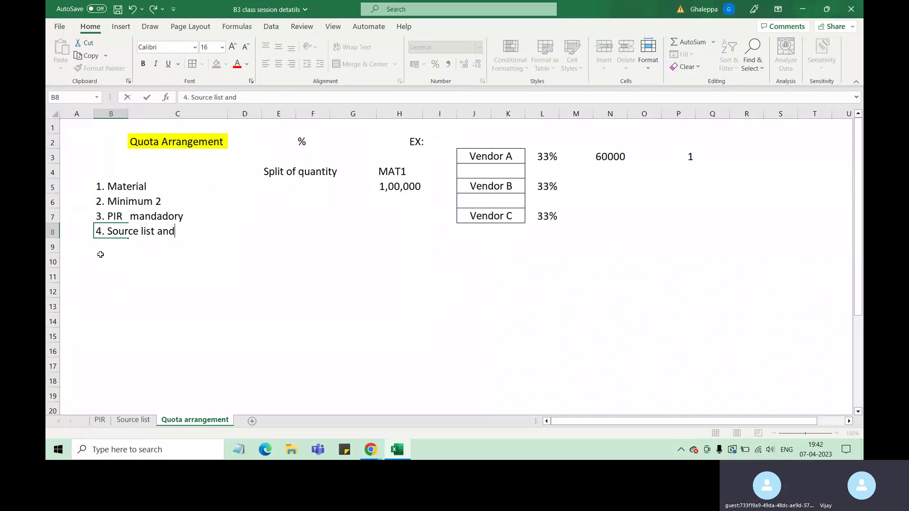
{"action": "key", "text": "BackSpace"}
{"action": "key", "text": "BackSpace"}
{"action": "key", "text": "BackSpace"}
{"action": "key", "text": "BackSpace"}
{"action": "type", "text": "is req"}
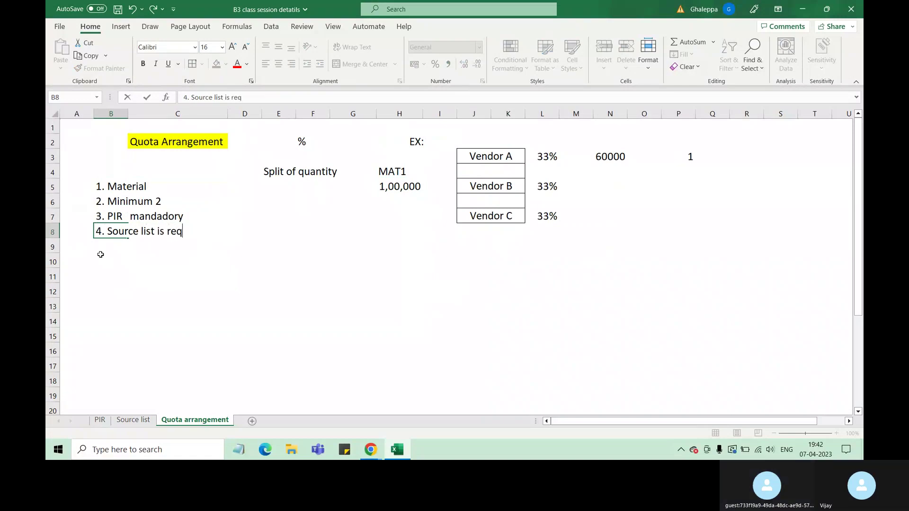
{"action": "type", "text": "uird"}
{"action": "key", "text": "BackSpace"}
{"action": "type", "text": "ed"}
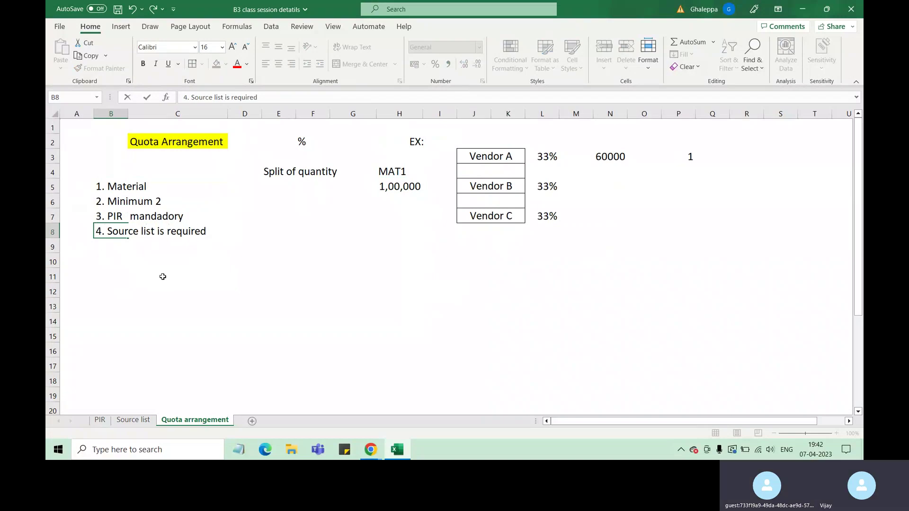
{"action": "left_click", "coordinate": [160, 280]}
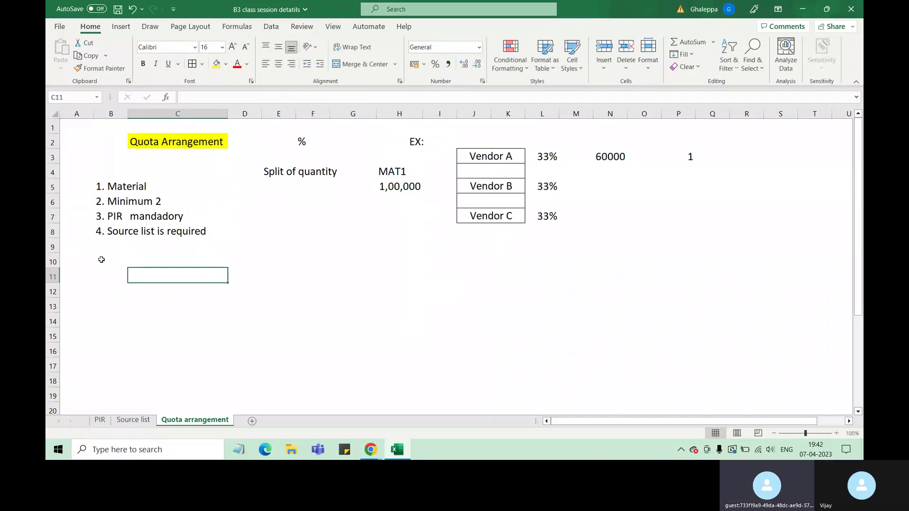
Review the Source list and Material notes and the Vendor A–C cells, ending on B9.
{"action": "left_click", "coordinate": [100, 247]}
{"action": "left_click", "coordinate": [130, 234]}
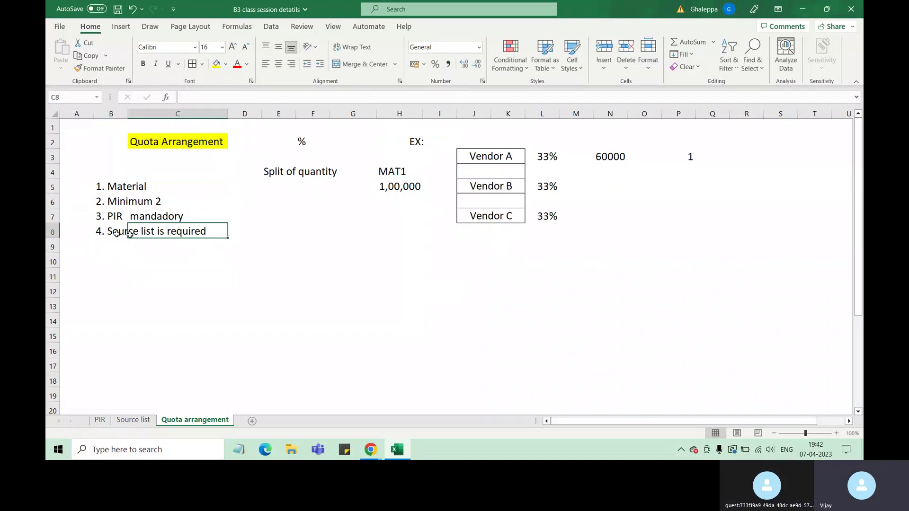
{"action": "left_click", "coordinate": [136, 187]}
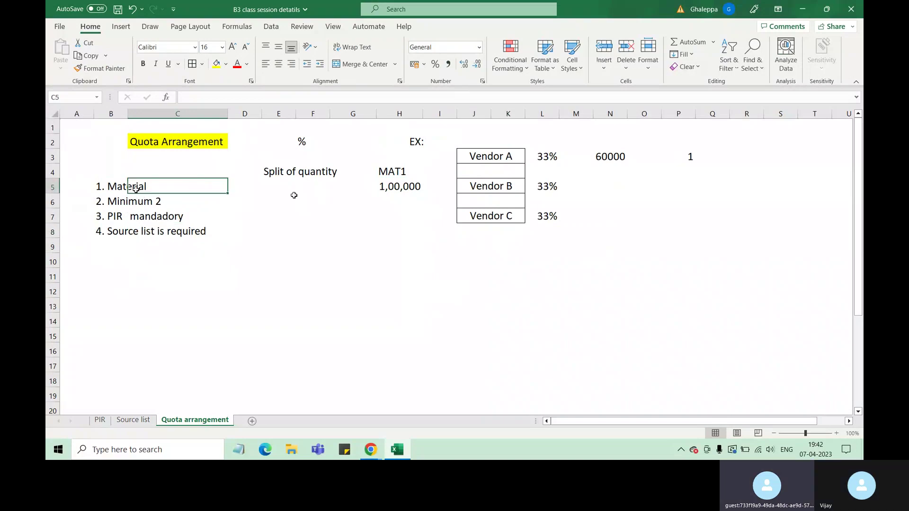
{"action": "left_click_drag", "start_coordinate": [495, 158], "coordinate": [499, 216]}
{"action": "left_click", "coordinate": [477, 316]}
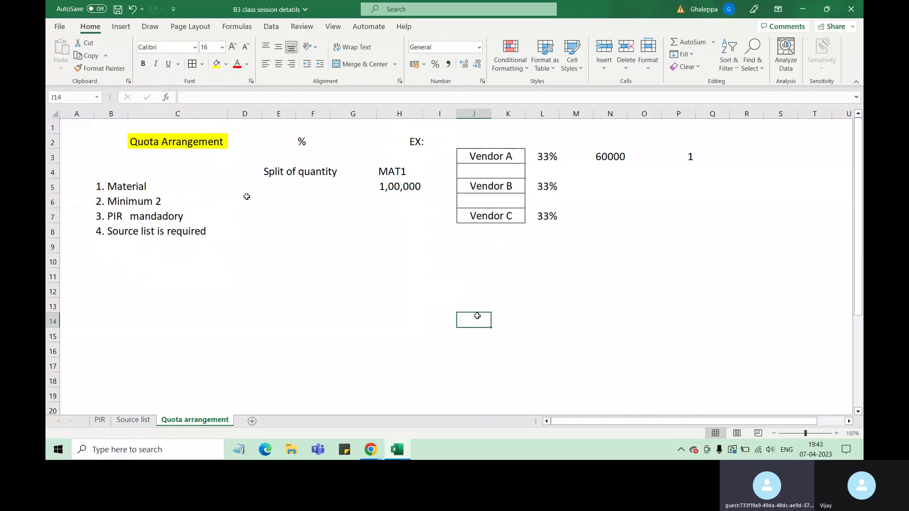
{"action": "left_click", "coordinate": [172, 233]}
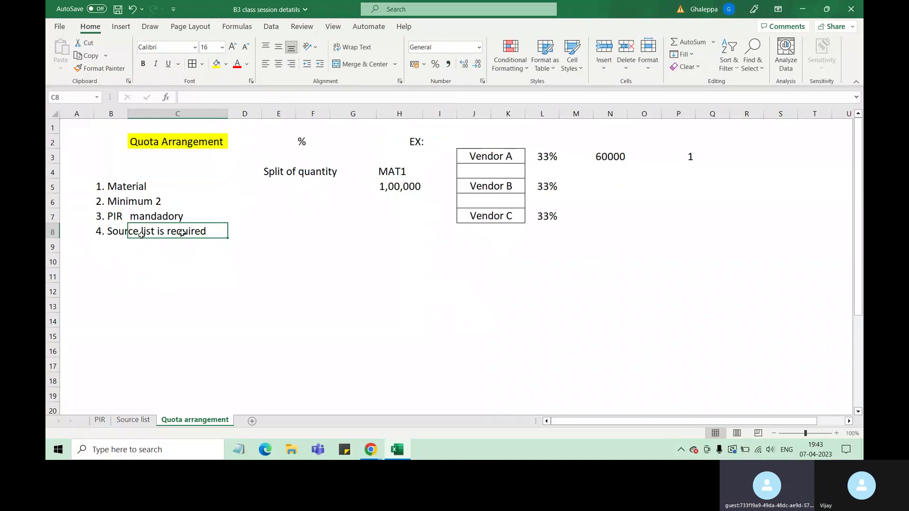
{"action": "left_click", "coordinate": [134, 186]}
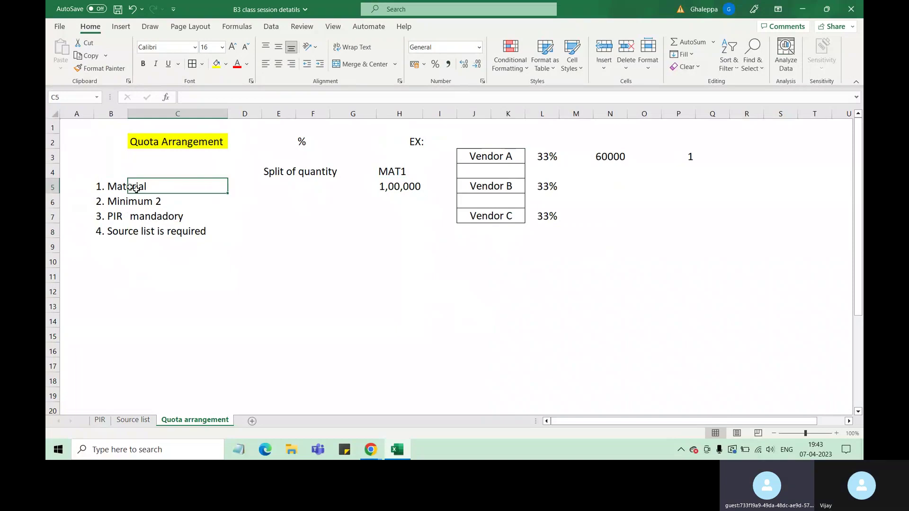
{"action": "left_click", "coordinate": [494, 193]}
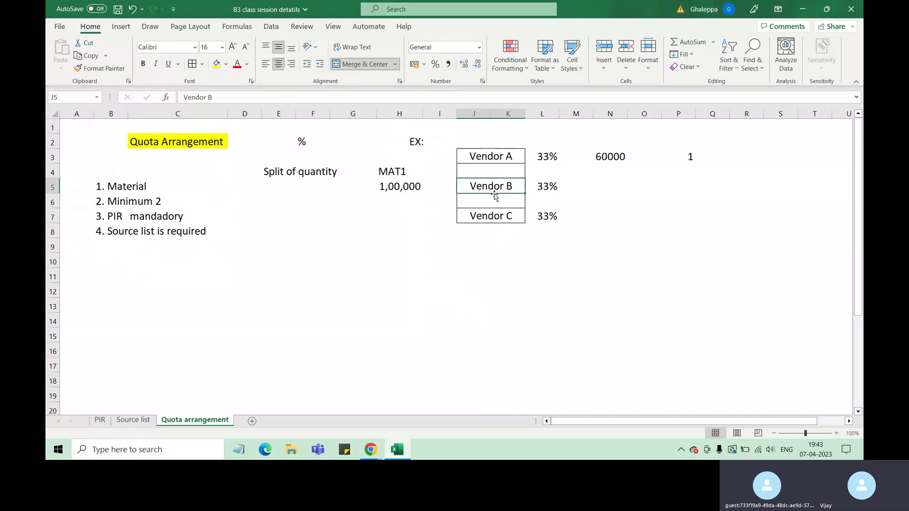
{"action": "key", "text": "Left"}
{"action": "key", "text": "Left"}
{"action": "key", "text": "Up"}
{"action": "left_click", "coordinate": [183, 234]}
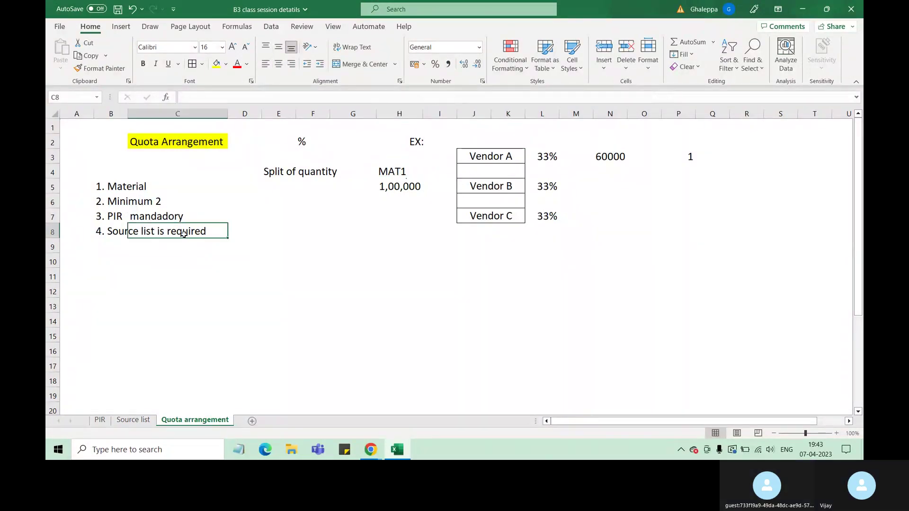
{"action": "left_click", "coordinate": [106, 247]}
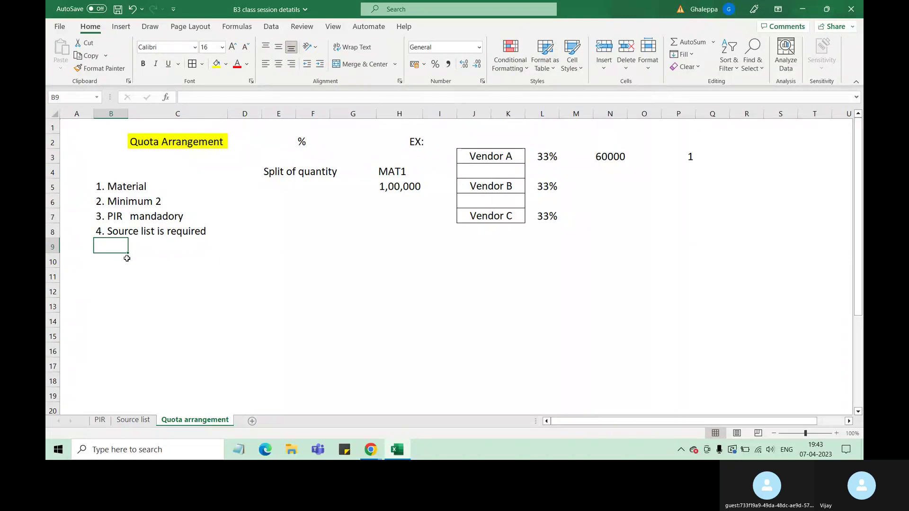
Type '5. In material master - purchasing view - quota arrangment - source field' into B9.
{"action": "type", "text": "5."}
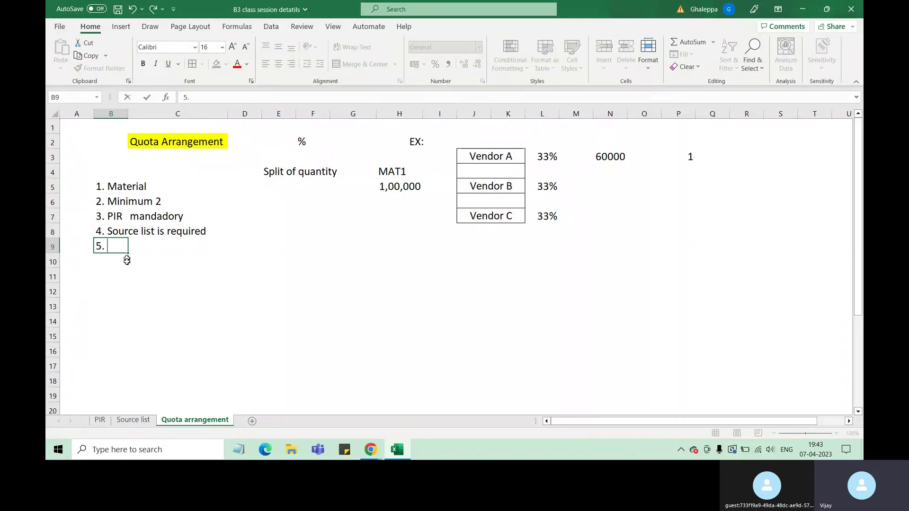
{"action": "type", "text": "Q"}
{"action": "key", "text": "BackSpace"}
{"action": "type", "text": "In materi"}
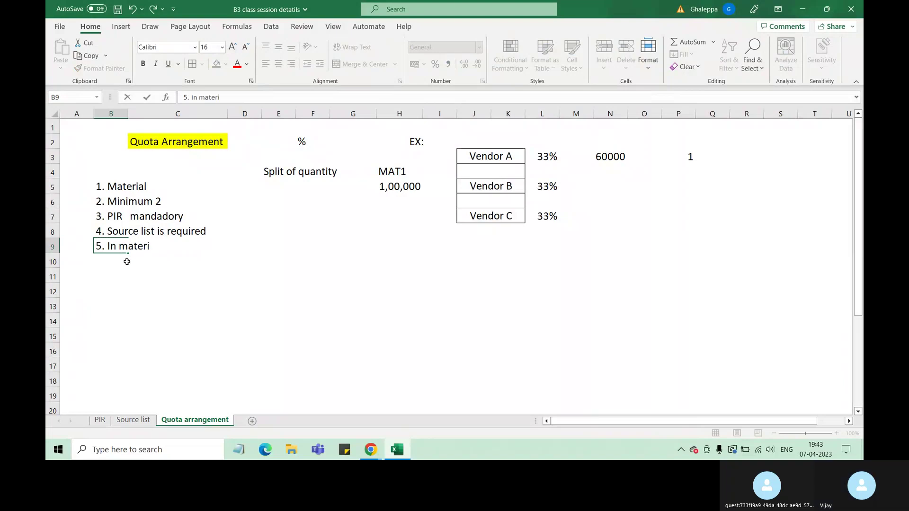
{"action": "type", "text": "al"}
{"action": "key", "text": "BackSpace"}
{"action": "type", "text": "al ma"}
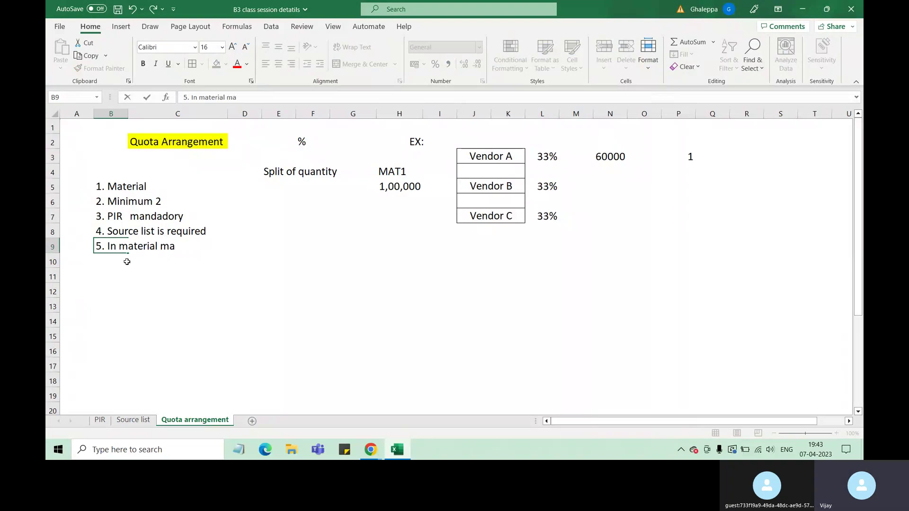
{"action": "type", "text": "ster the"}
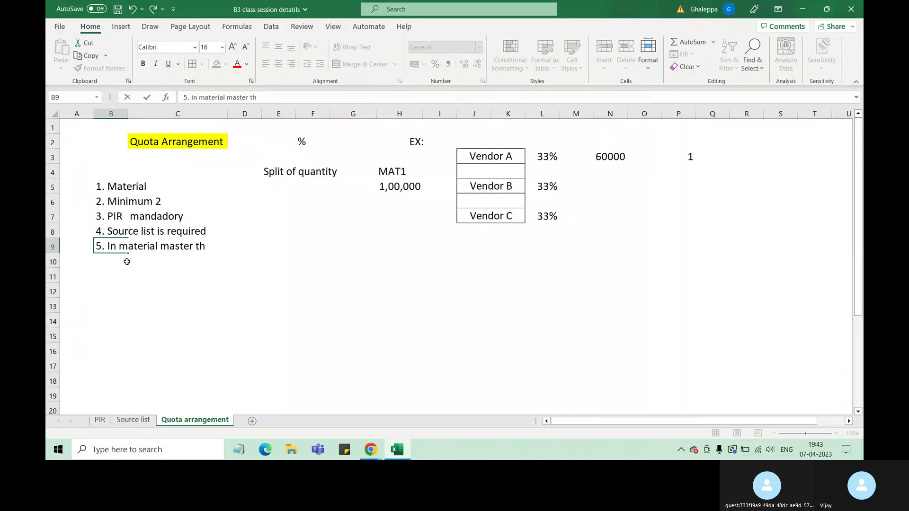
{"action": "key", "text": "BackSpace"}
{"action": "key", "text": "BackSpace"}
{"action": "key", "text": "BackSpace"}
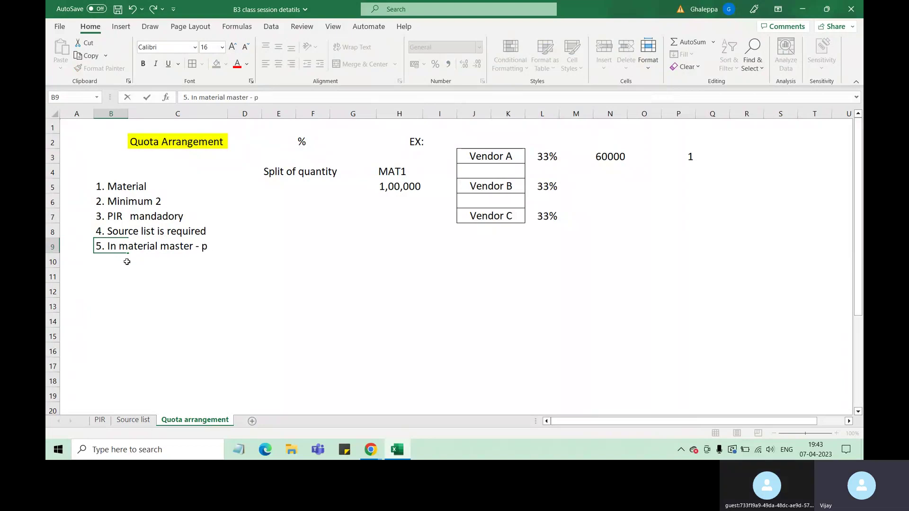
{"action": "type", "text": "- purc"}
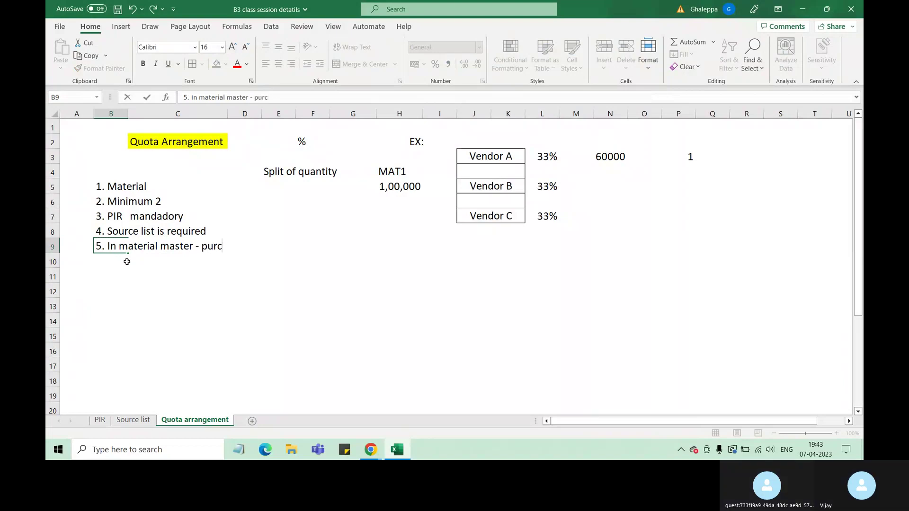
{"action": "type", "text": "chhasi"}
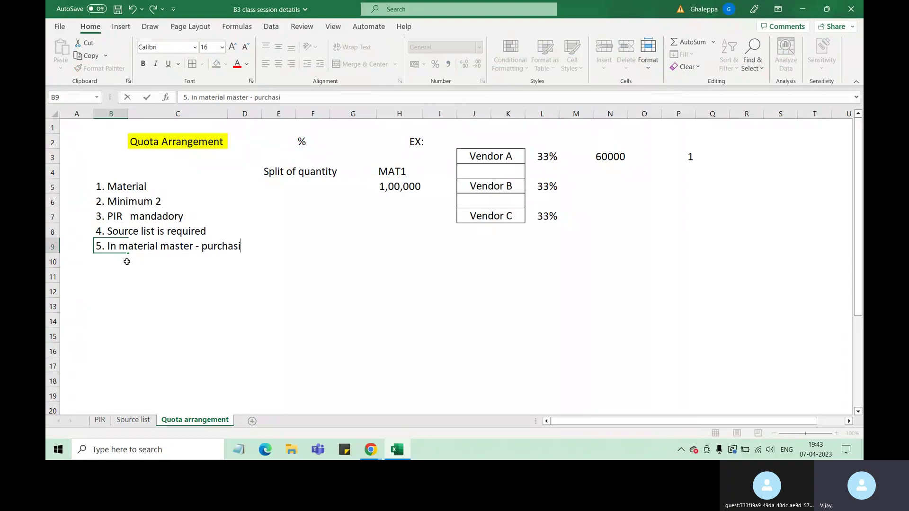
{"action": "type", "text": "ng view"}
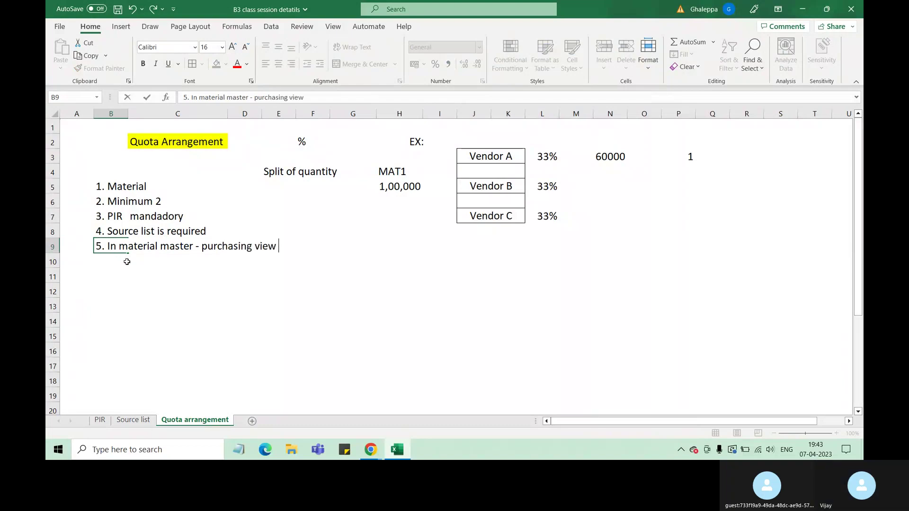
{"action": "type", "text": " Q"}
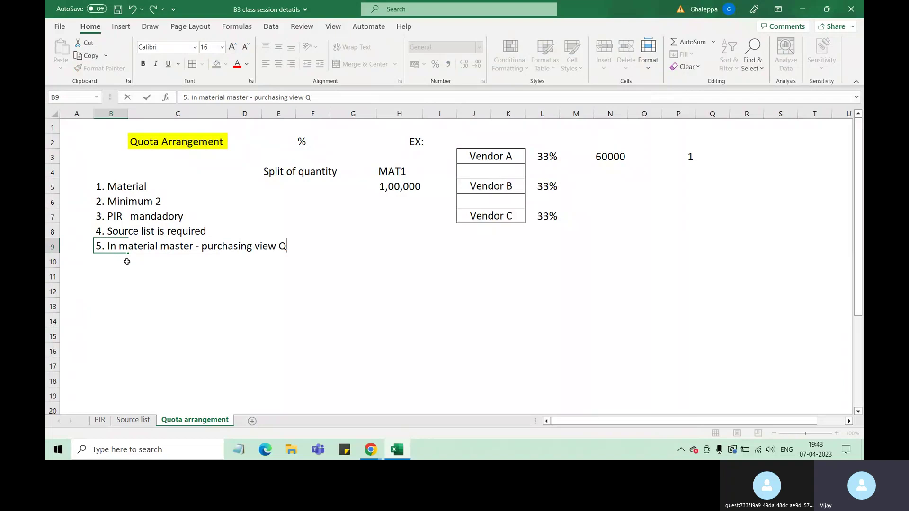
{"action": "key", "text": "BackSpace"}
{"action": "type", "text": "- q"}
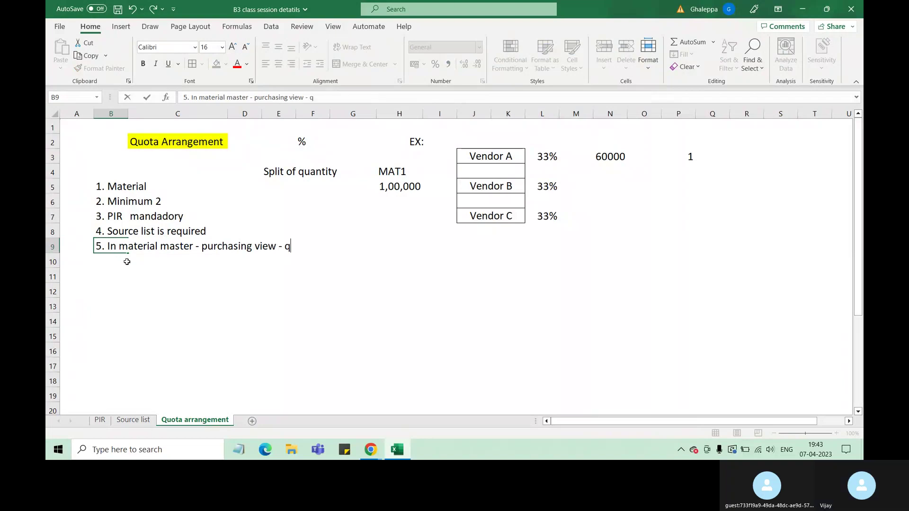
{"action": "type", "text": "uit"}
{"action": "key", "text": "BackSpace"}
{"action": "key", "text": "BackSpace"}
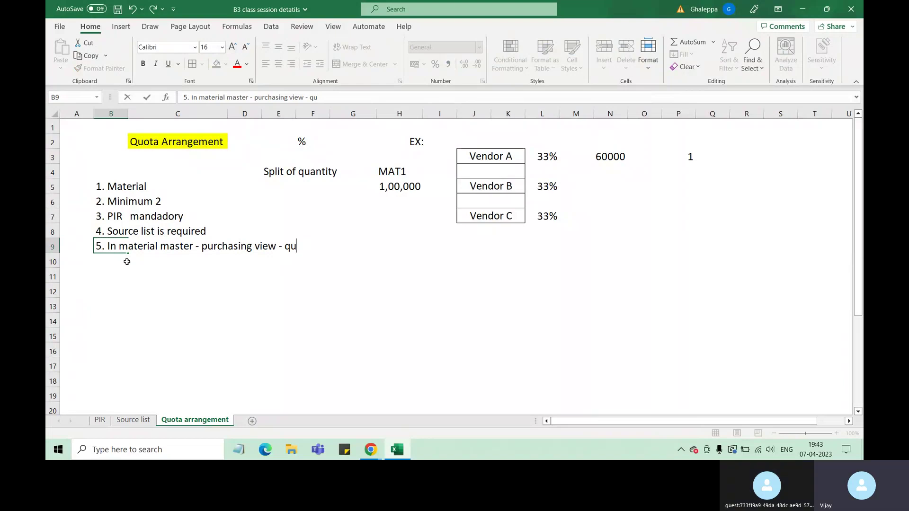
{"action": "type", "text": "ota arrangment"}
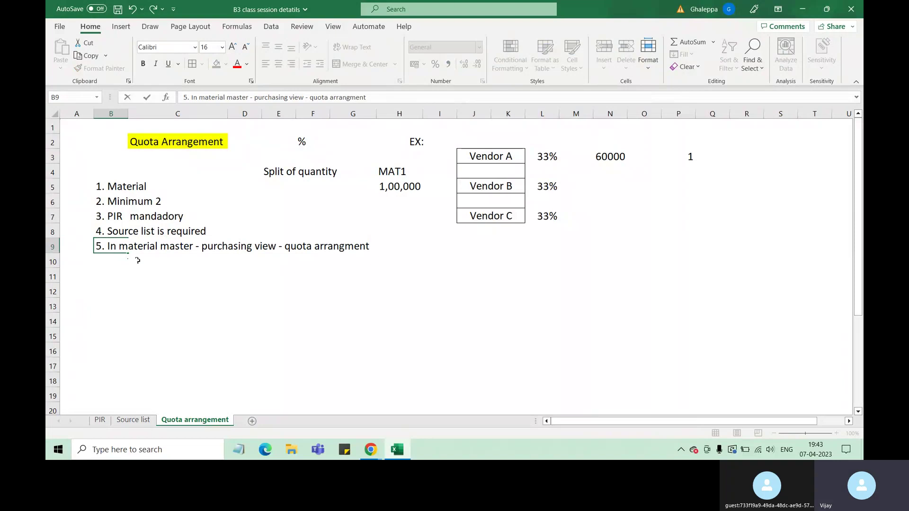
{"action": "type", "text": " - source field"}
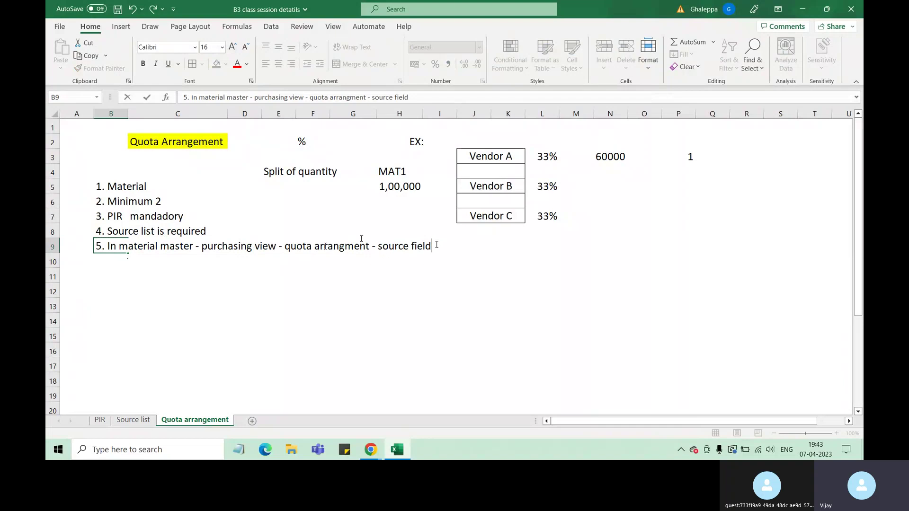
Colour 'quota arrangment - source field' red and end note 5 with 'active'.
{"action": "left_click_drag", "start_coordinate": [307, 247], "coordinate": [425, 246]}
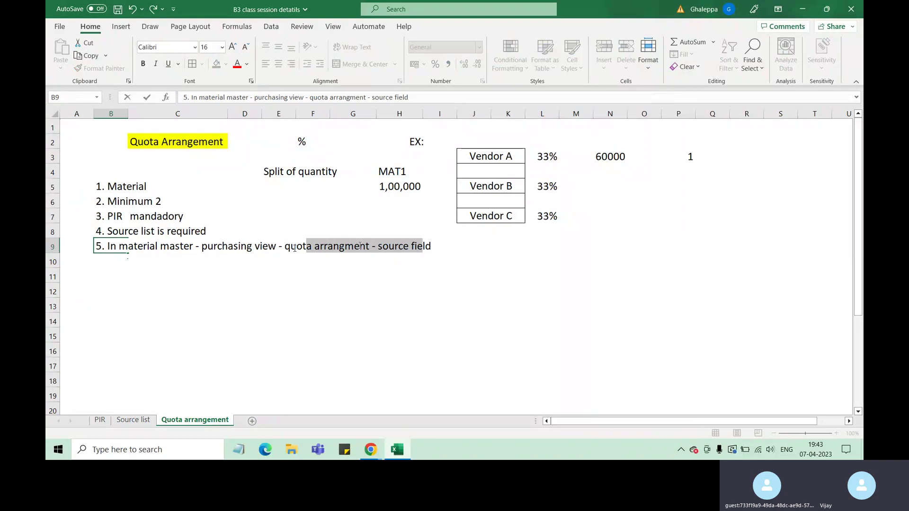
{"action": "left_click_drag", "start_coordinate": [297, 246], "coordinate": [411, 245]}
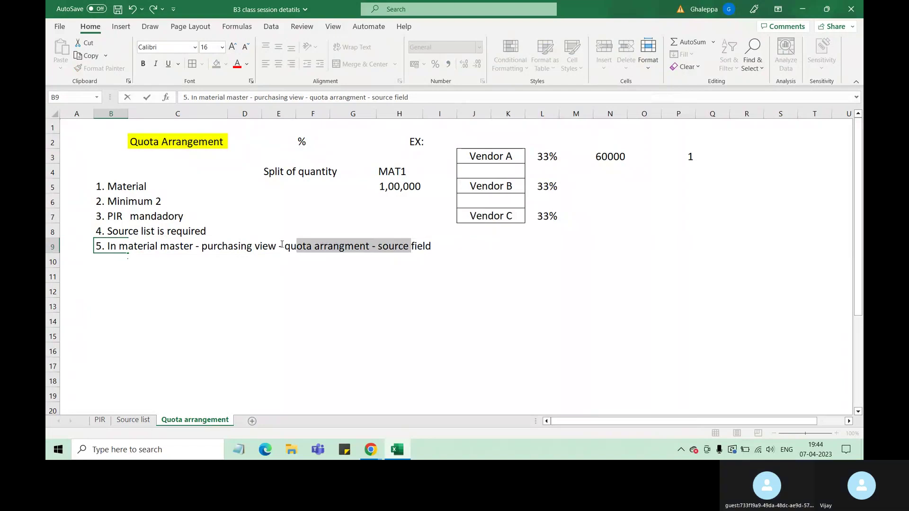
{"action": "left_click_drag", "start_coordinate": [283, 246], "coordinate": [419, 246]}
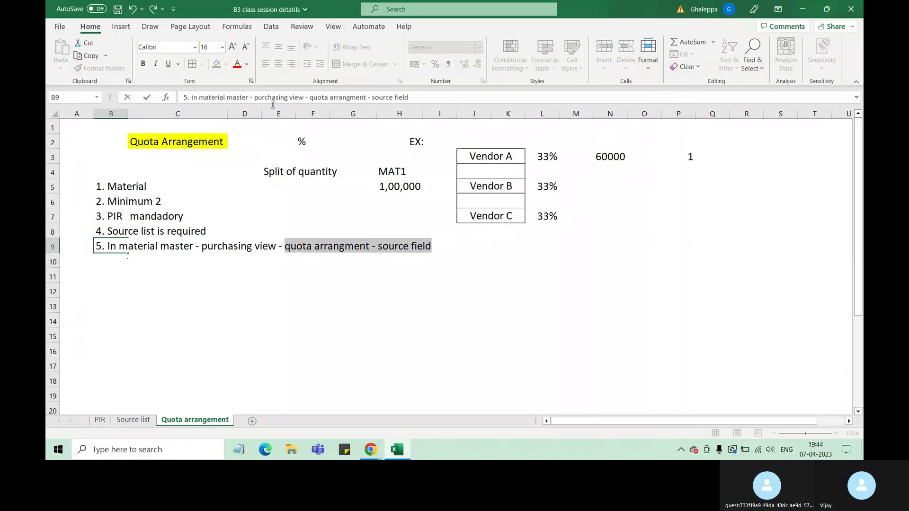
{"action": "left_click", "coordinate": [237, 63]}
{"action": "left_click", "coordinate": [444, 247]}
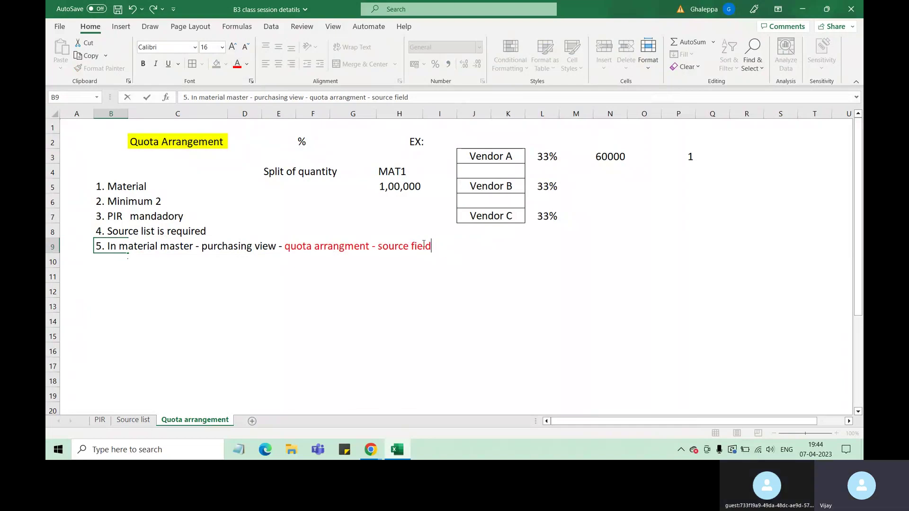
{"action": "type", "text": "active"}
{"action": "left_click", "coordinate": [153, 289]}
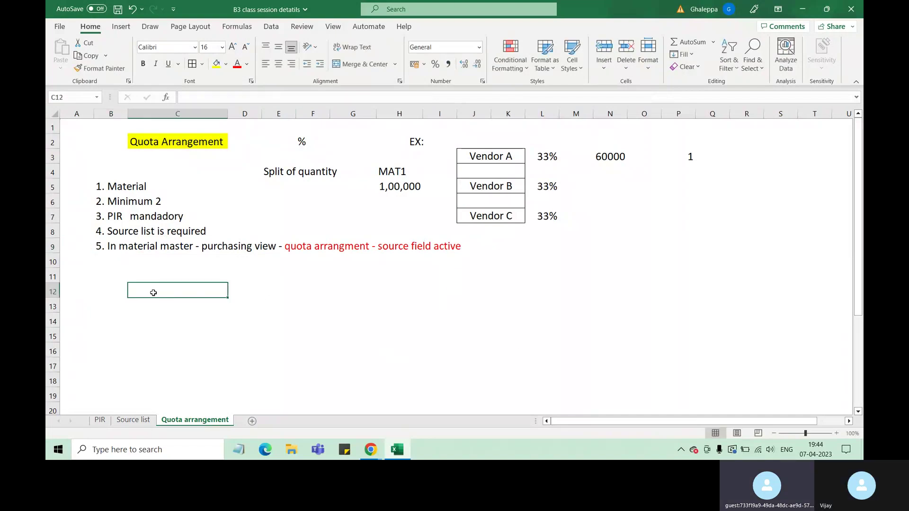
Highlight the Material, fifth and Source list notes while explaining them.
{"action": "left_click", "coordinate": [136, 186]}
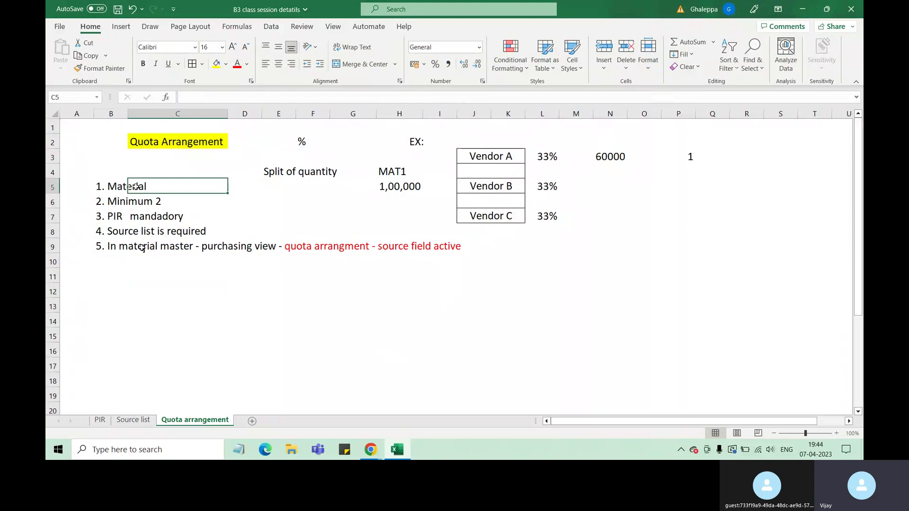
{"action": "left_click_drag", "start_coordinate": [143, 248], "coordinate": [448, 247]}
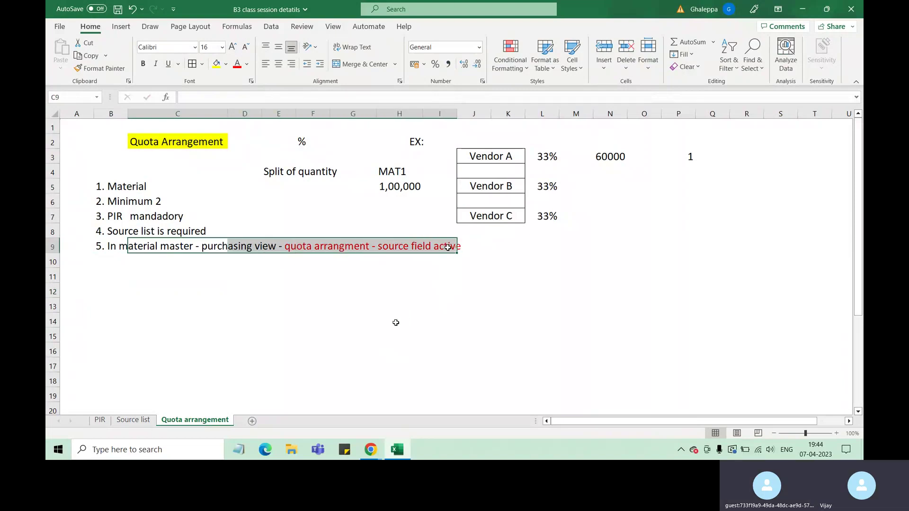
{"action": "left_click", "coordinate": [290, 297]}
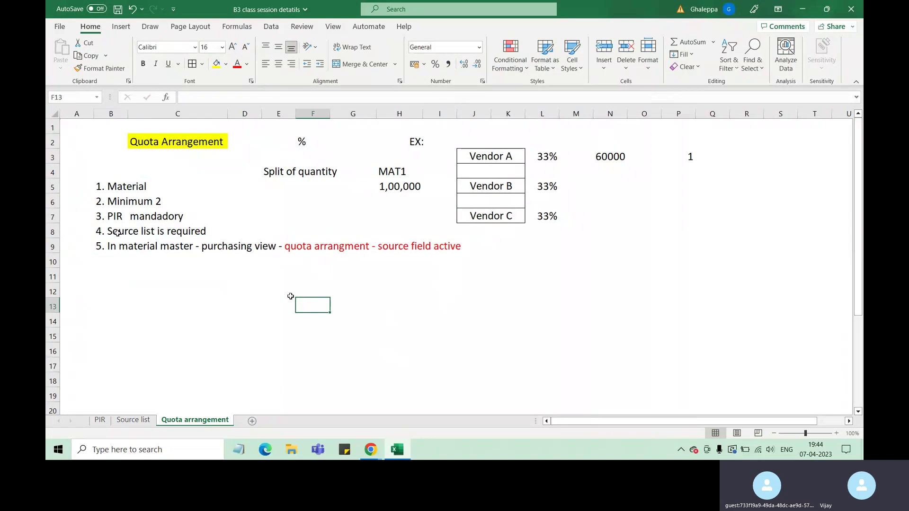
{"action": "left_click_drag", "start_coordinate": [117, 232], "coordinate": [148, 231]}
{"action": "left_click", "coordinate": [157, 216]}
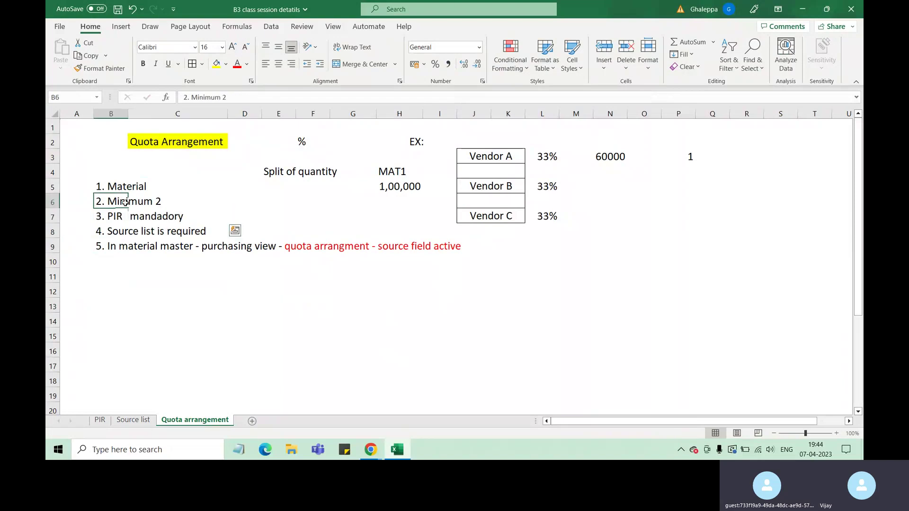
{"action": "left_click_drag", "start_coordinate": [123, 202], "coordinate": [161, 203]}
Extend note 2 in B6 to read '2. Minimum 2 venodrs'.
{"action": "left_click", "coordinate": [169, 202]}
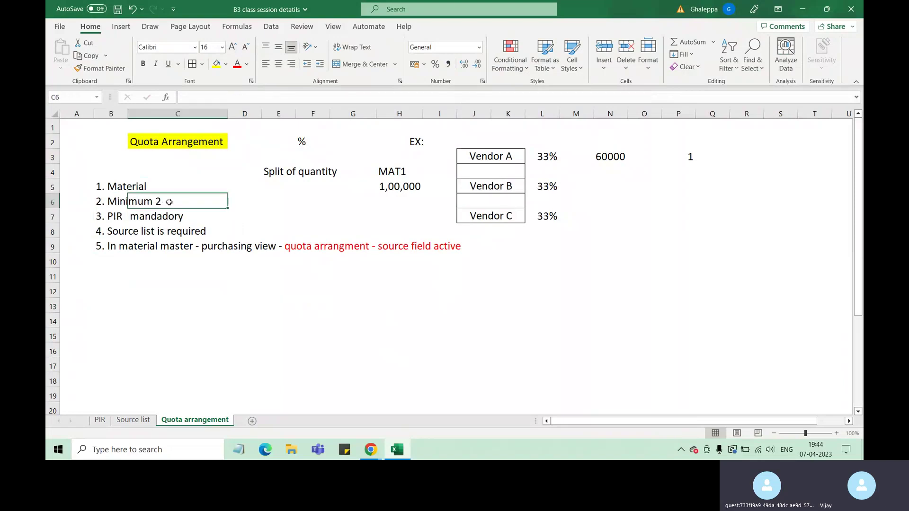
{"action": "left_click", "coordinate": [108, 199]}
{"action": "left_click", "coordinate": [238, 98]}
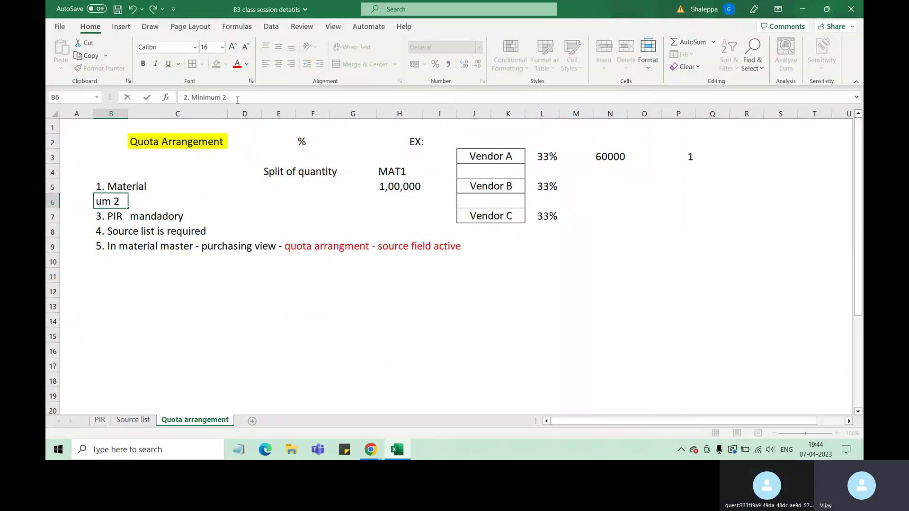
{"action": "type", "text": "venodrs"}
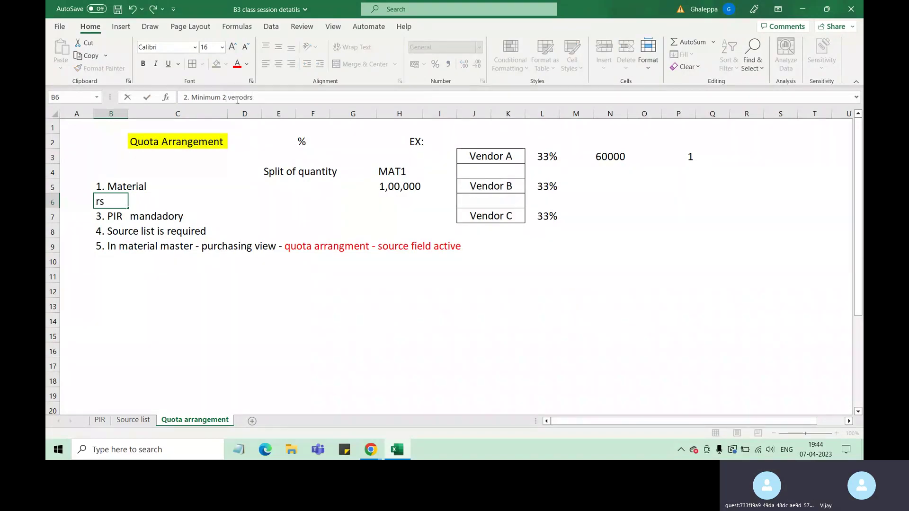
{"action": "left_click", "coordinate": [257, 299]}
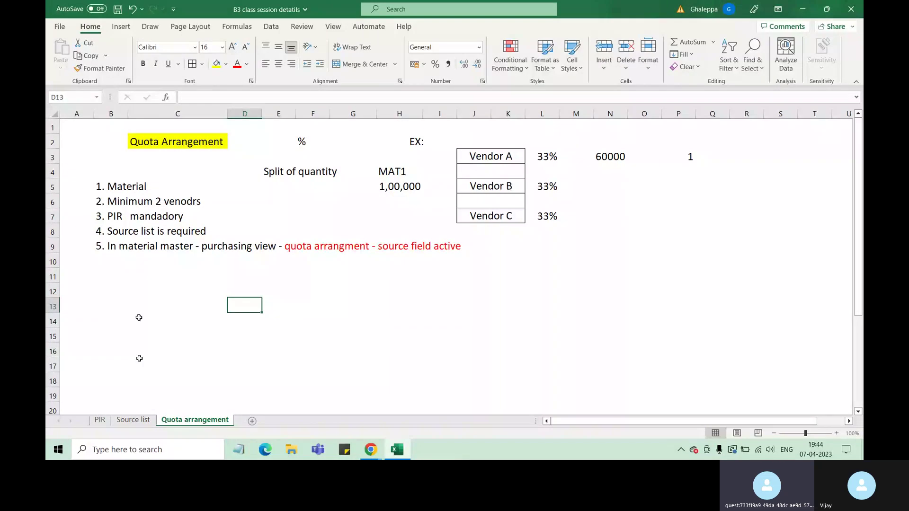
{"action": "left_click", "coordinate": [176, 188]}
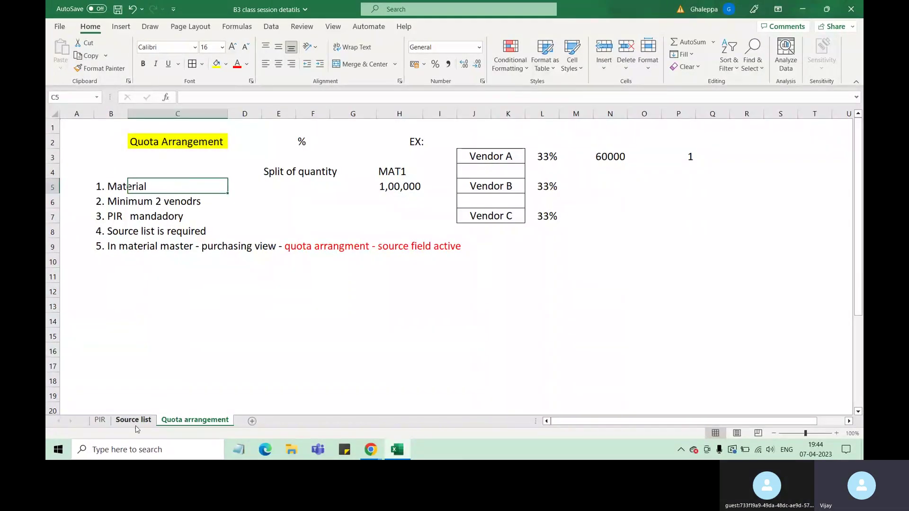
{"action": "left_click", "coordinate": [100, 421]}
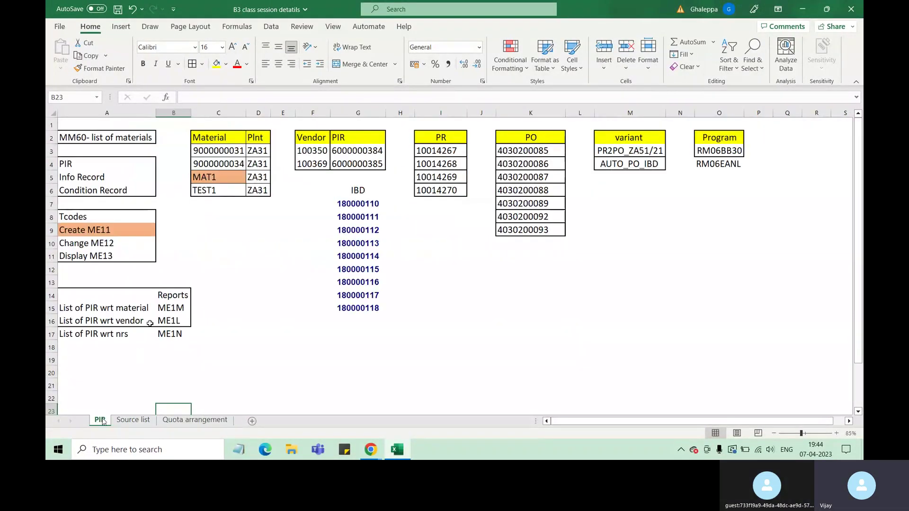
{"action": "left_click", "coordinate": [226, 152]}
{"action": "key", "text": "ctrl+c"}
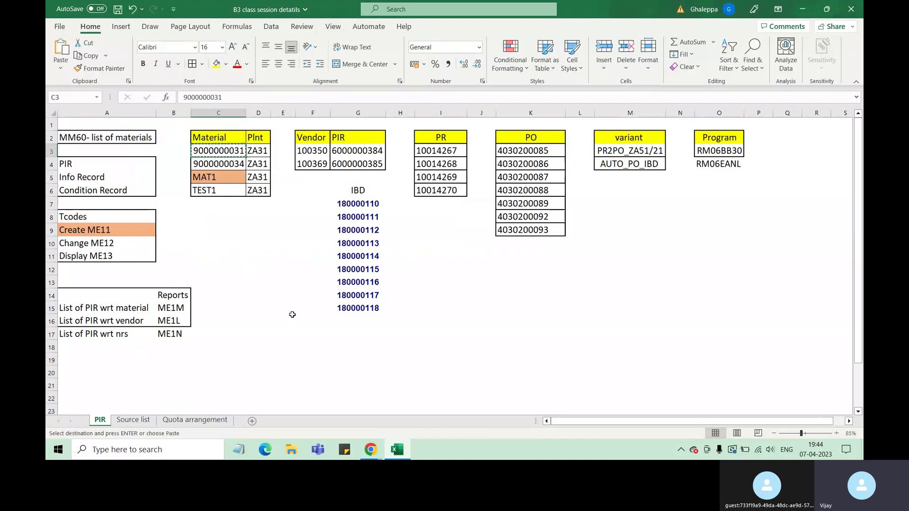
{"action": "left_click", "coordinate": [204, 421]}
{"action": "left_click", "coordinate": [138, 278]}
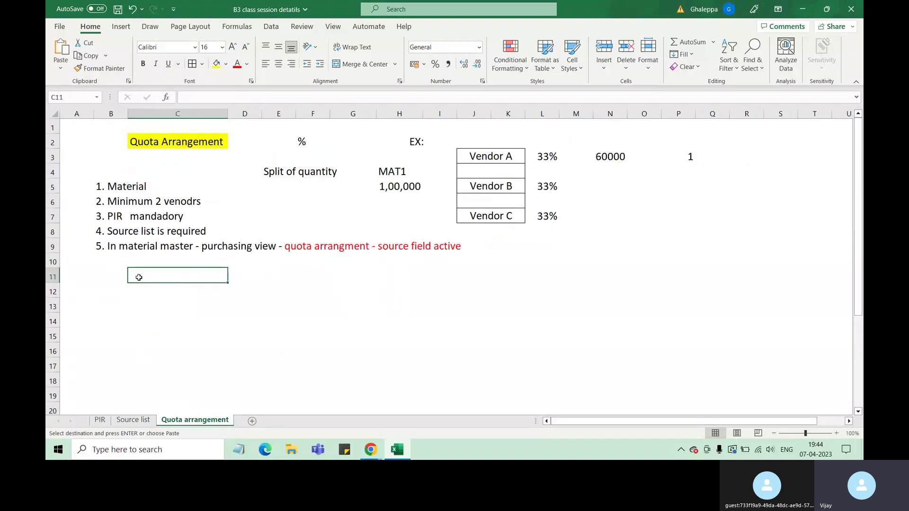
{"action": "key", "text": "ctrl+v"}
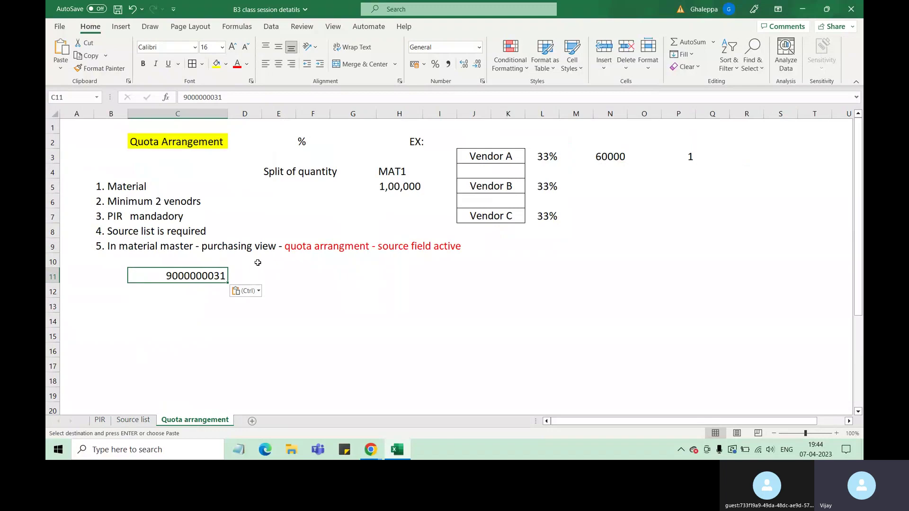
Point out the fifth note's red phrases and the 'Minimum 2 venodrs' note.
{"action": "left_click", "coordinate": [314, 248]}
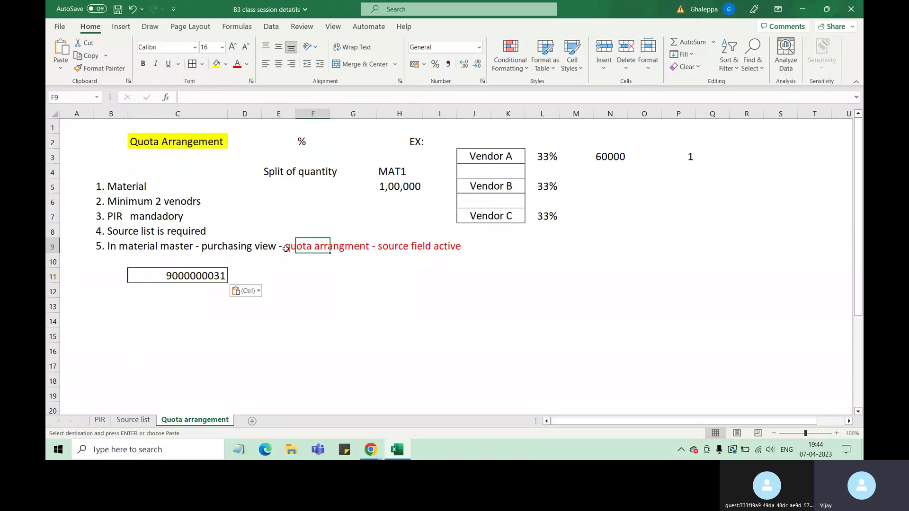
{"action": "left_click", "coordinate": [238, 247]}
{"action": "left_click", "coordinate": [306, 247]}
{"action": "left_click", "coordinate": [418, 247]}
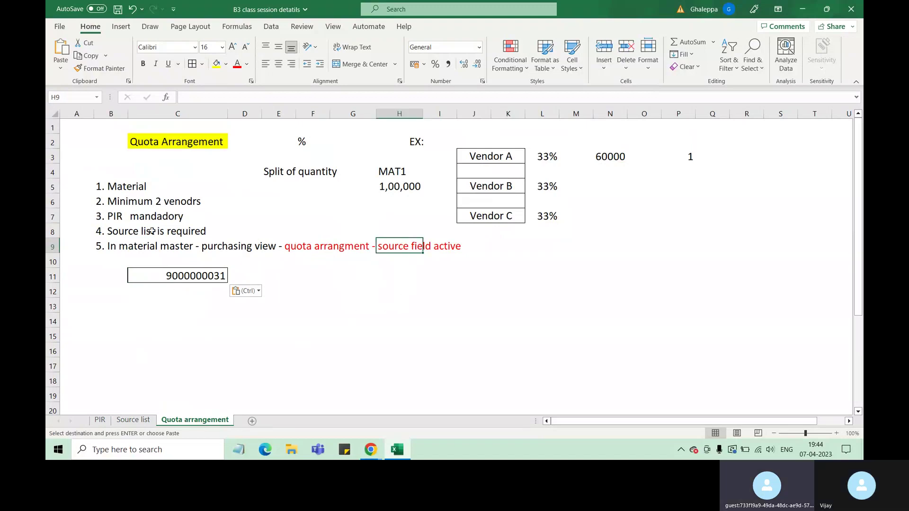
{"action": "left_click", "coordinate": [155, 201]}
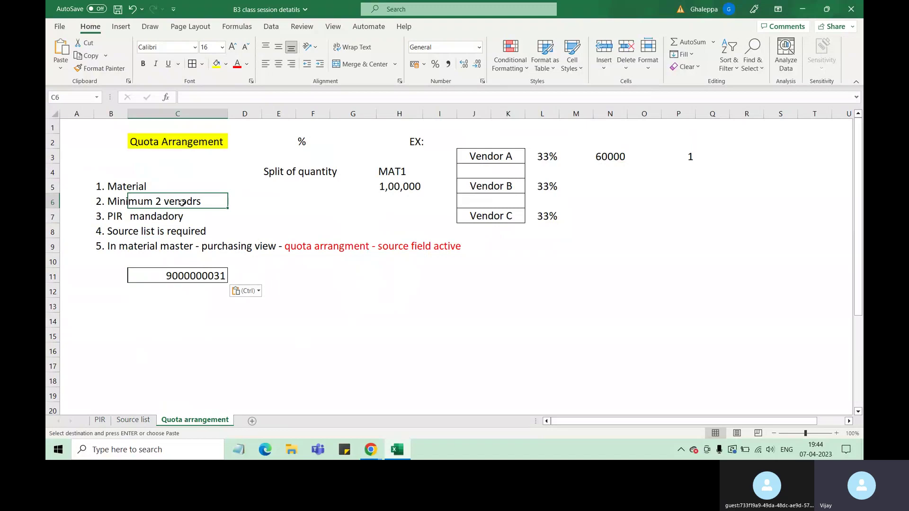
Paste vendors 100350 and 100369 from the PIR sheet's F3:F4 into C12:C13.
{"action": "left_click", "coordinate": [99, 420]}
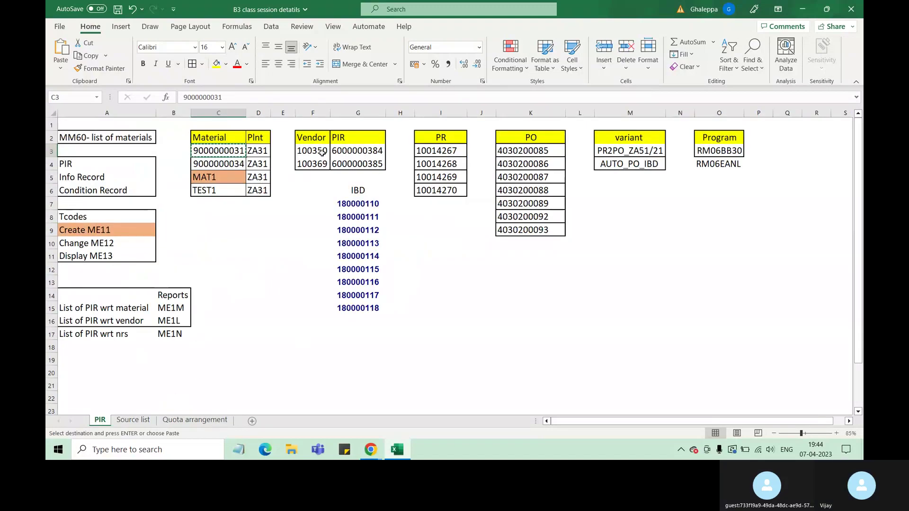
{"action": "left_click_drag", "start_coordinate": [322, 152], "coordinate": [323, 164]}
{"action": "key", "text": "ctrl+c"}
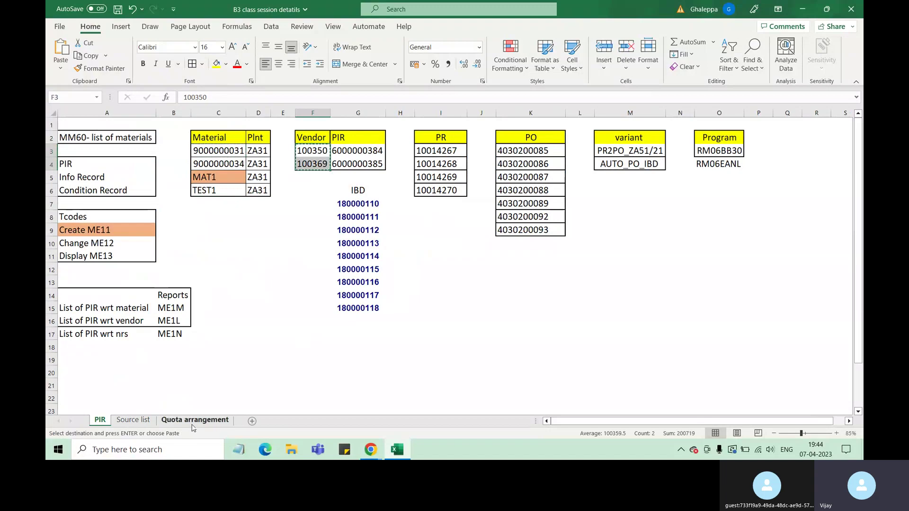
{"action": "left_click", "coordinate": [193, 425]}
{"action": "left_click", "coordinate": [215, 293]}
{"action": "left_click", "coordinate": [188, 306]}
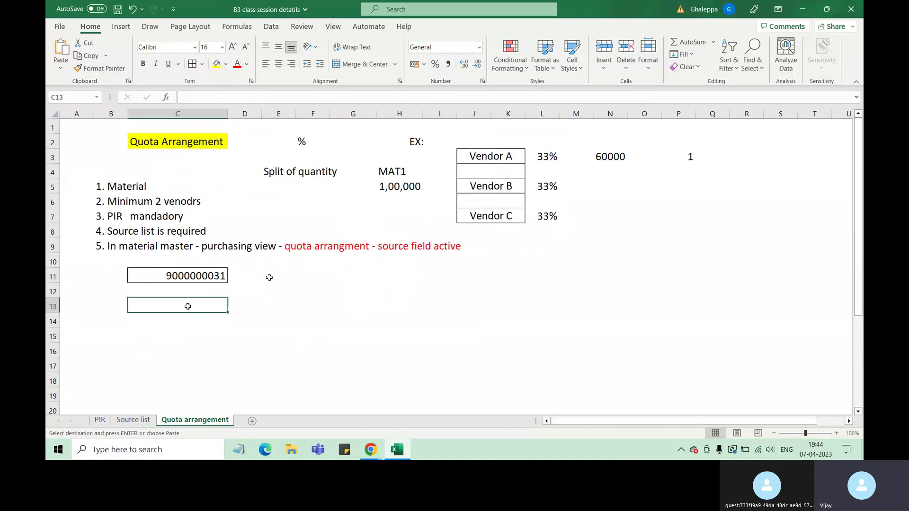
{"action": "left_click", "coordinate": [281, 322]}
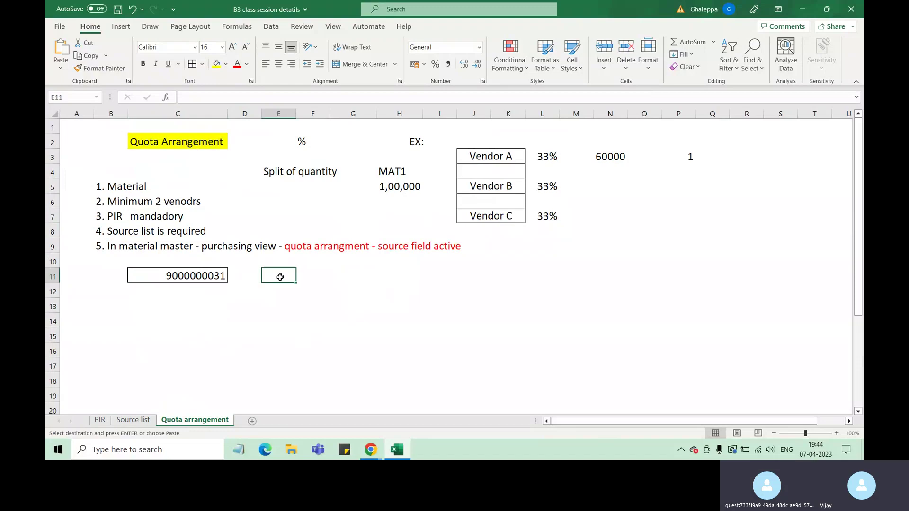
{"action": "left_click", "coordinate": [178, 291]}
{"action": "key", "text": "ctrl+v"}
Try merging the two vendor cells, accept the warning, then undo the merge.
{"action": "left_click_drag", "start_coordinate": [195, 287], "coordinate": [204, 309]}
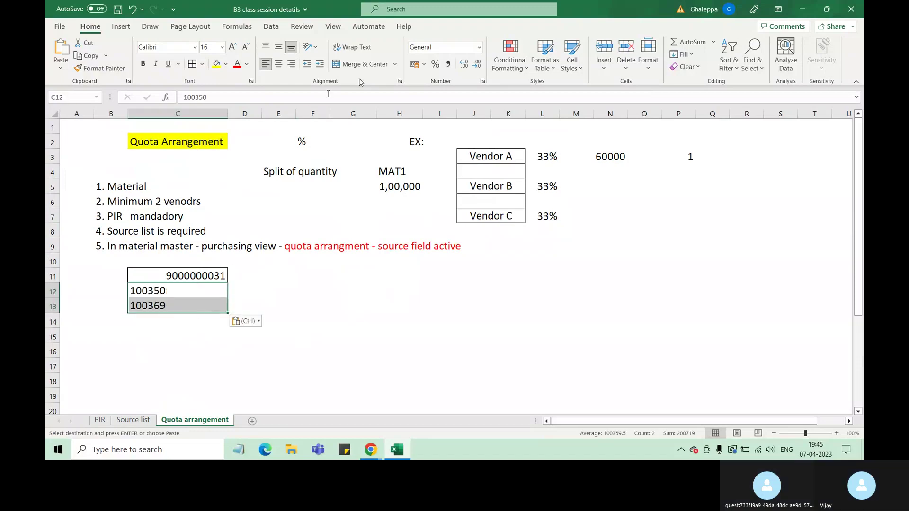
{"action": "left_click", "coordinate": [360, 64]}
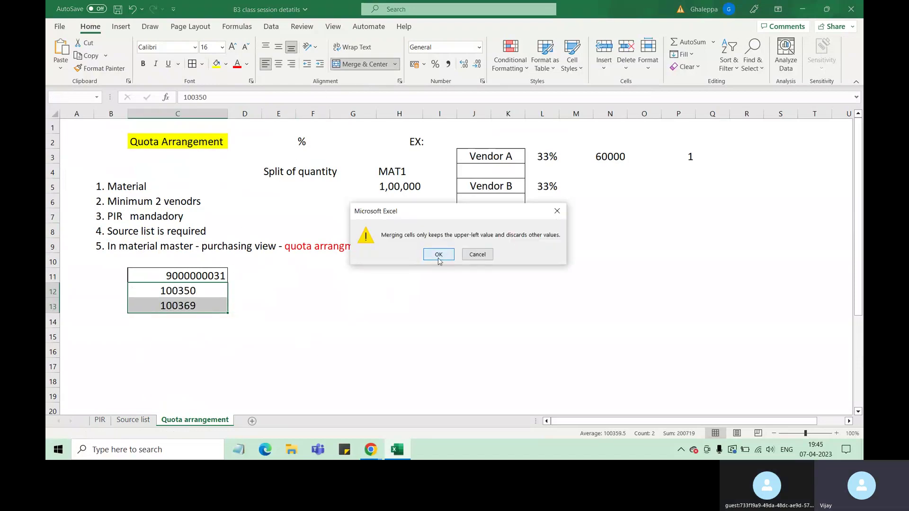
{"action": "left_click", "coordinate": [439, 255]}
{"action": "left_click", "coordinate": [353, 321]}
{"action": "key", "text": "ctrl+z"}
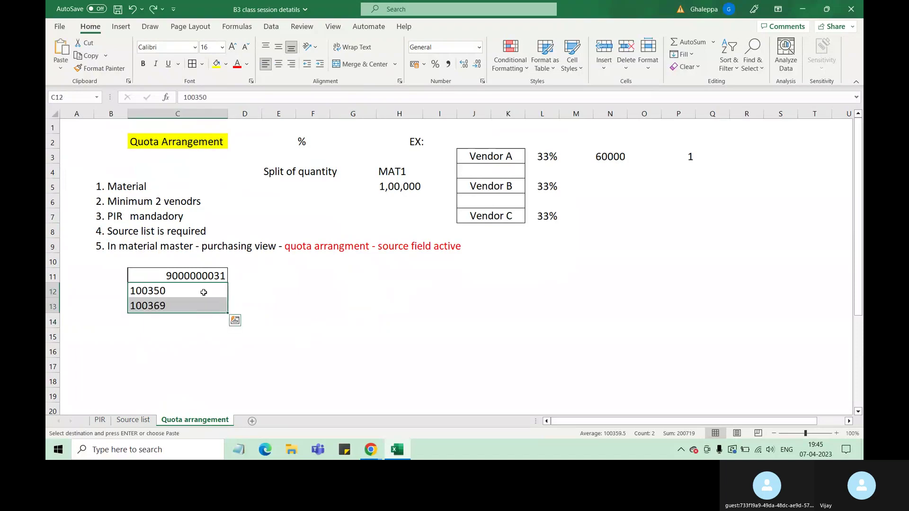
Label the material and vendor rows MAT1, V1 and V2 in B11:B13.
{"action": "left_click", "coordinate": [111, 291]}
{"action": "type", "text": "V1"}
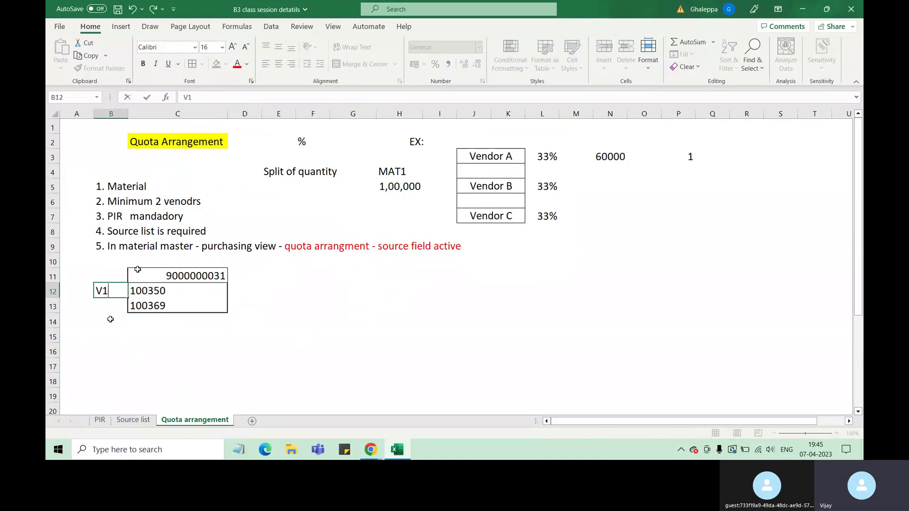
{"action": "key", "text": "Return"}
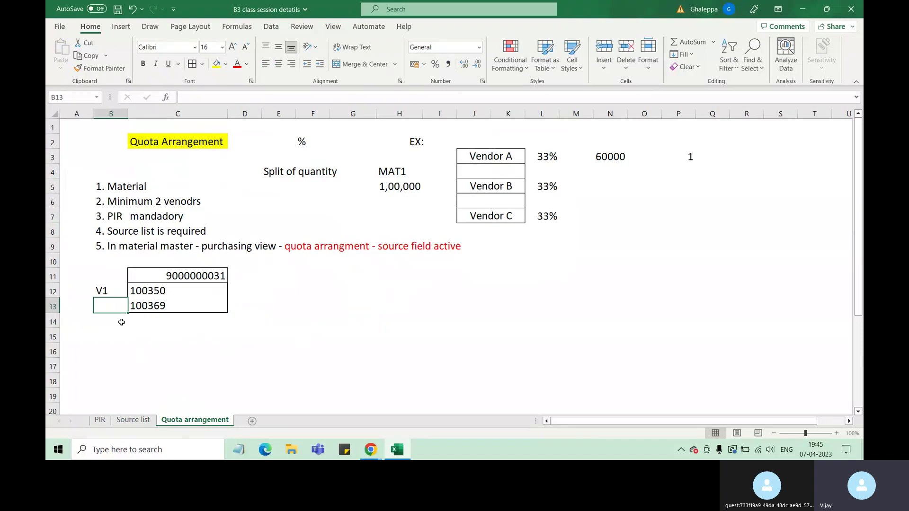
{"action": "type", "text": "V2"}
{"action": "left_click", "coordinate": [122, 275]}
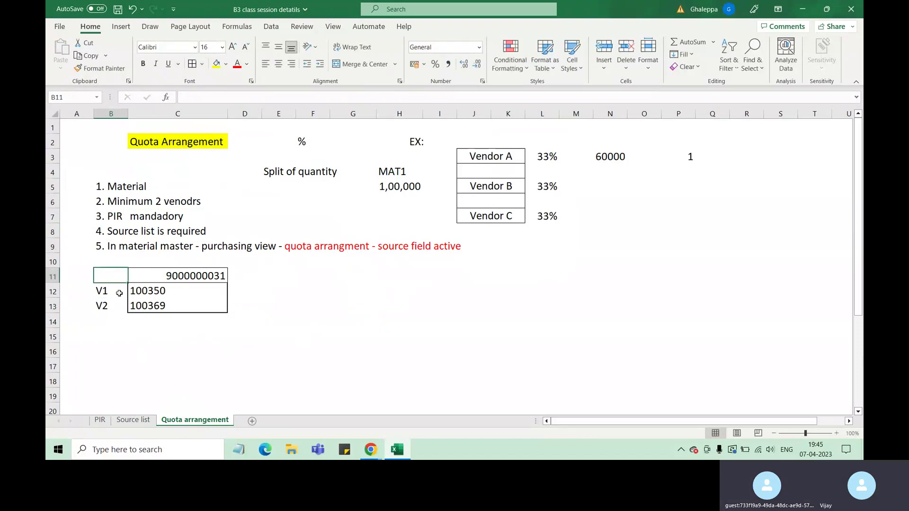
{"action": "type", "text": "MAT1"}
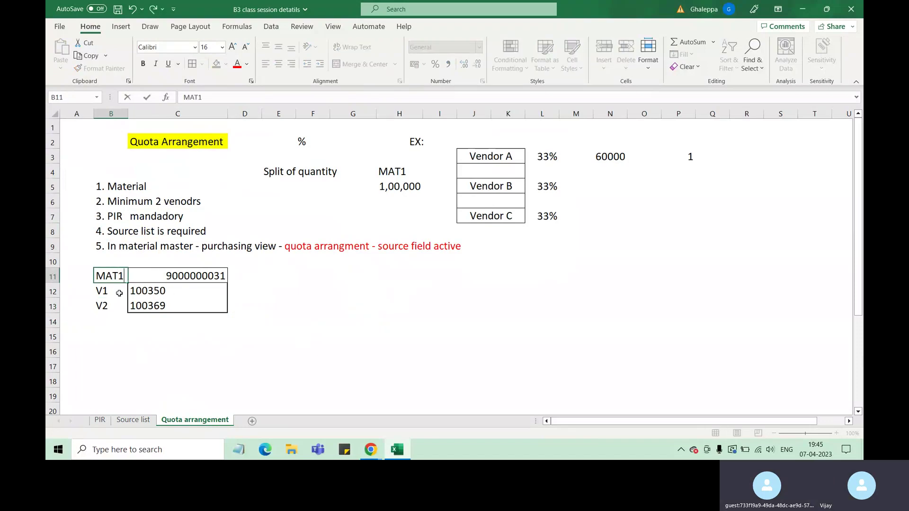
{"action": "left_click_drag", "start_coordinate": [195, 365], "coordinate": [190, 353]}
Left-align the numbers in C11:C13 and make the MAT1, V1, V2 labels red.
{"action": "left_click_drag", "start_coordinate": [186, 273], "coordinate": [185, 301]}
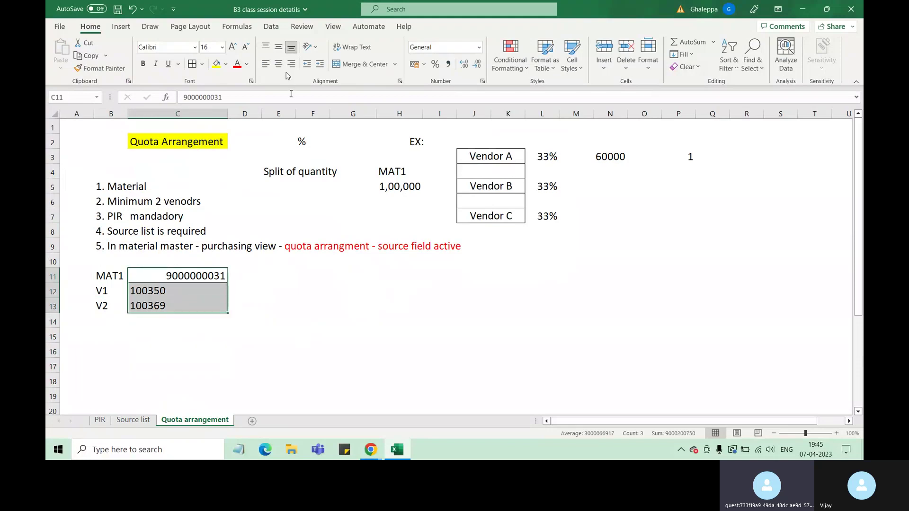
{"action": "left_click", "coordinate": [266, 64]}
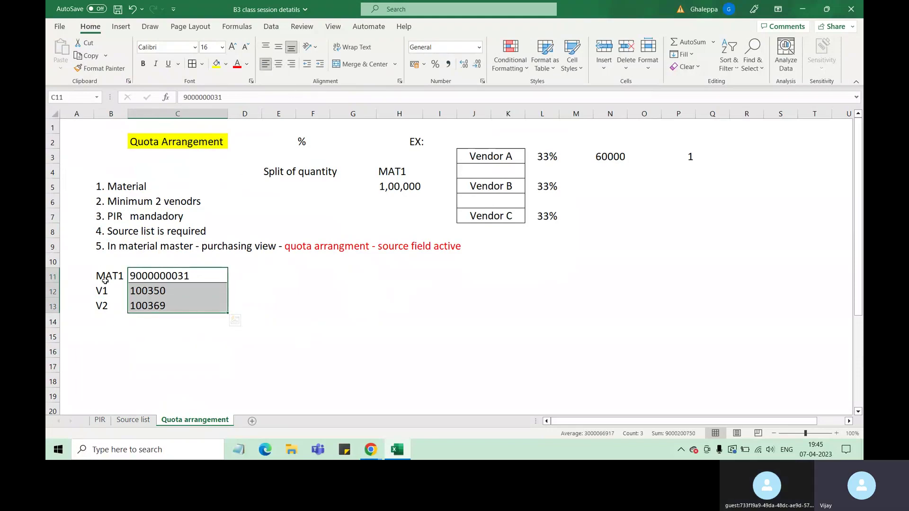
{"action": "left_click_drag", "start_coordinate": [105, 281], "coordinate": [106, 306]}
{"action": "left_click", "coordinate": [237, 63]}
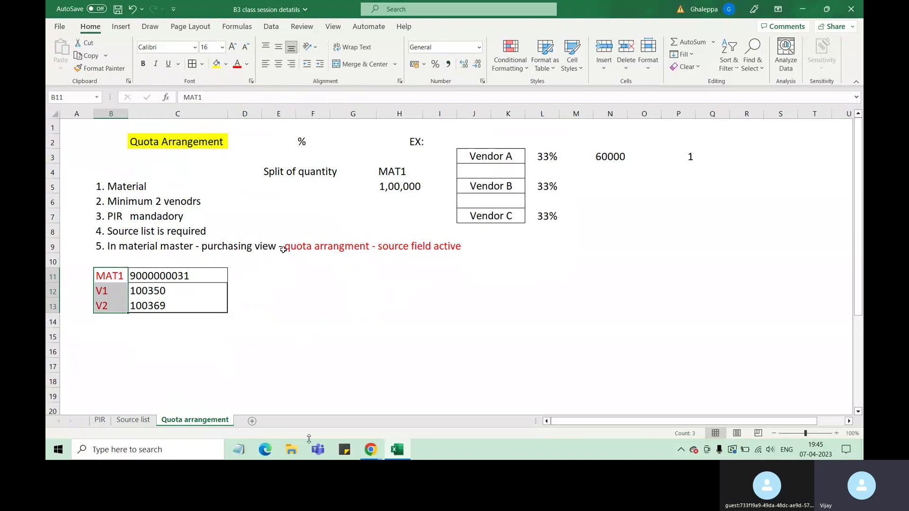
{"action": "left_click", "coordinate": [133, 188]}
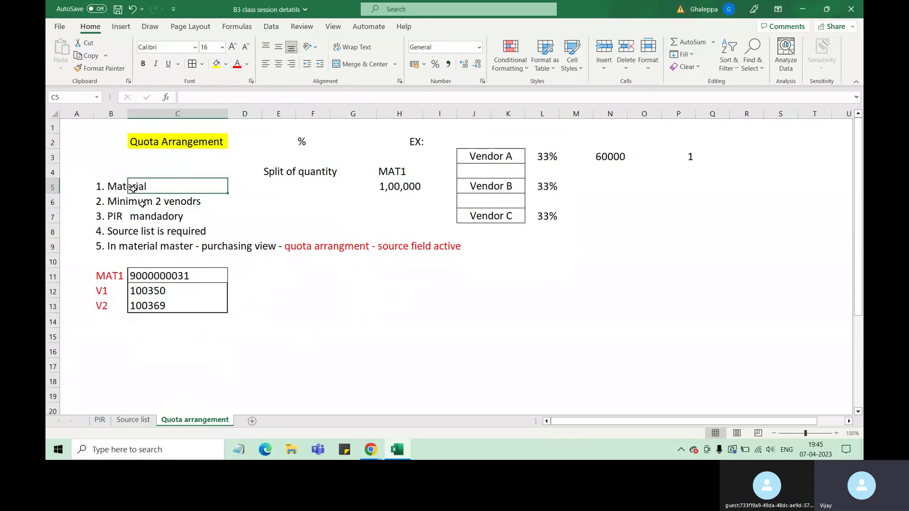
{"action": "left_click", "coordinate": [137, 202]}
{"action": "left_click_drag", "start_coordinate": [117, 216], "coordinate": [150, 218]}
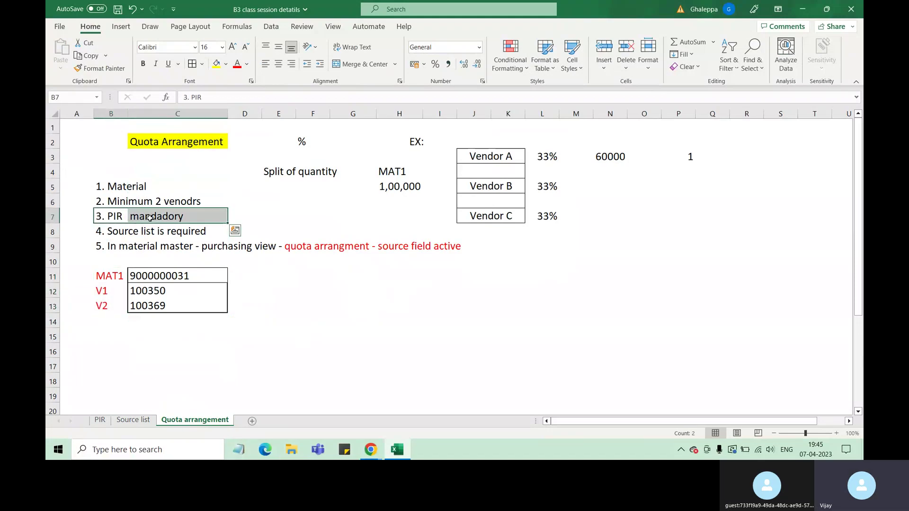
Copy the PIR numbers from G3:G4 on the PIR sheet and label B15 'PIR'.
{"action": "left_click", "coordinate": [100, 420]}
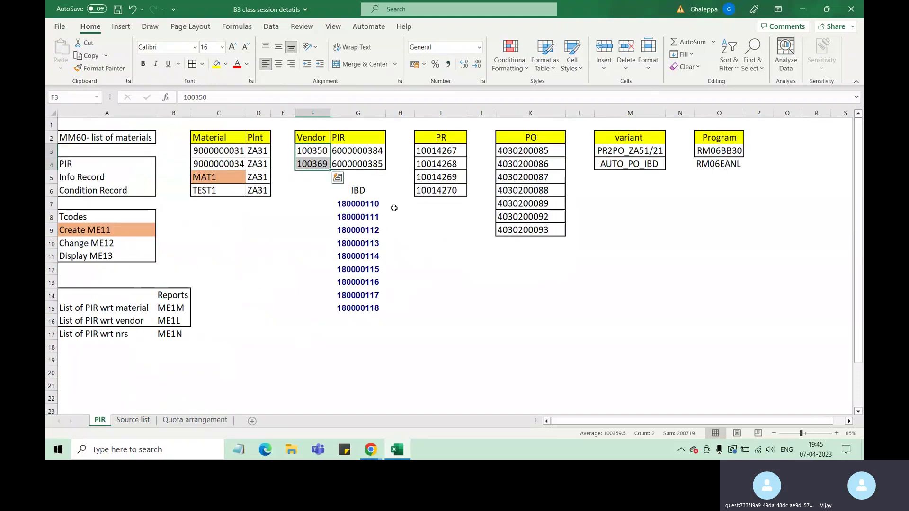
{"action": "left_click_drag", "start_coordinate": [372, 153], "coordinate": [374, 165]}
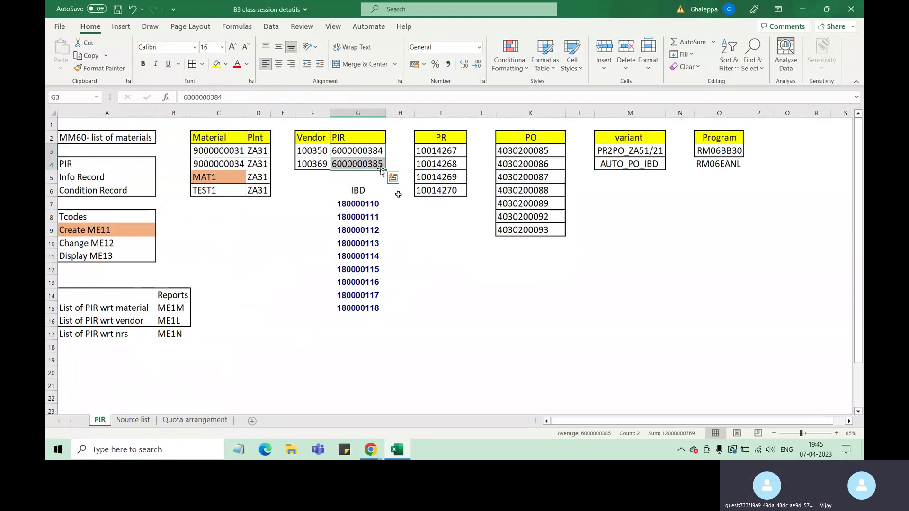
{"action": "key", "text": "ctrl+c"}
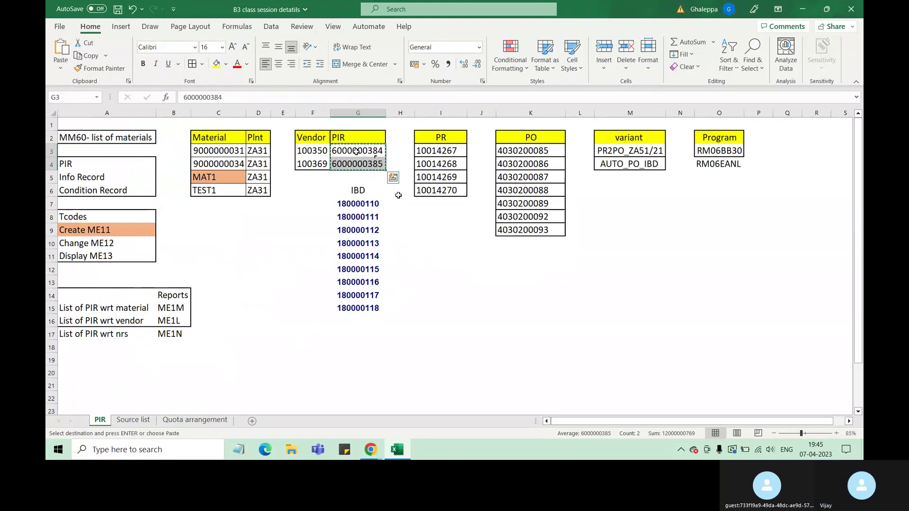
{"action": "left_click", "coordinate": [196, 420]}
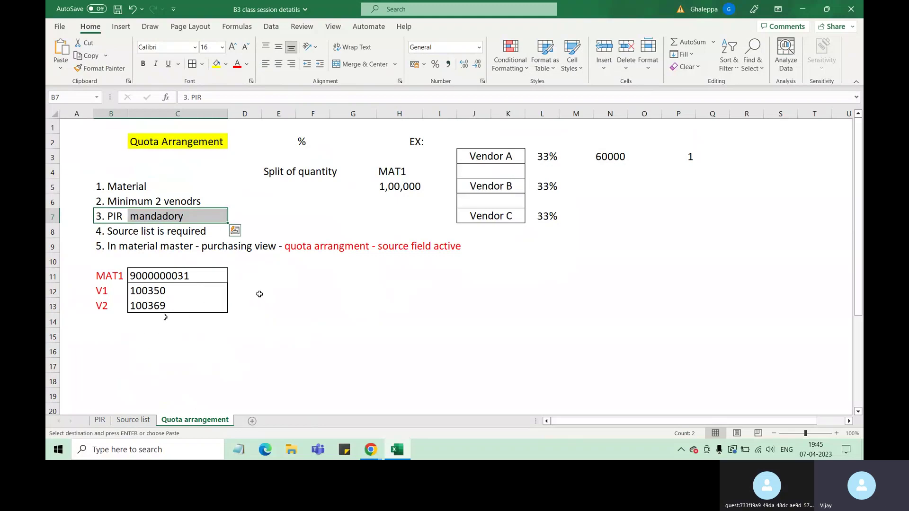
{"action": "left_click", "coordinate": [109, 335]}
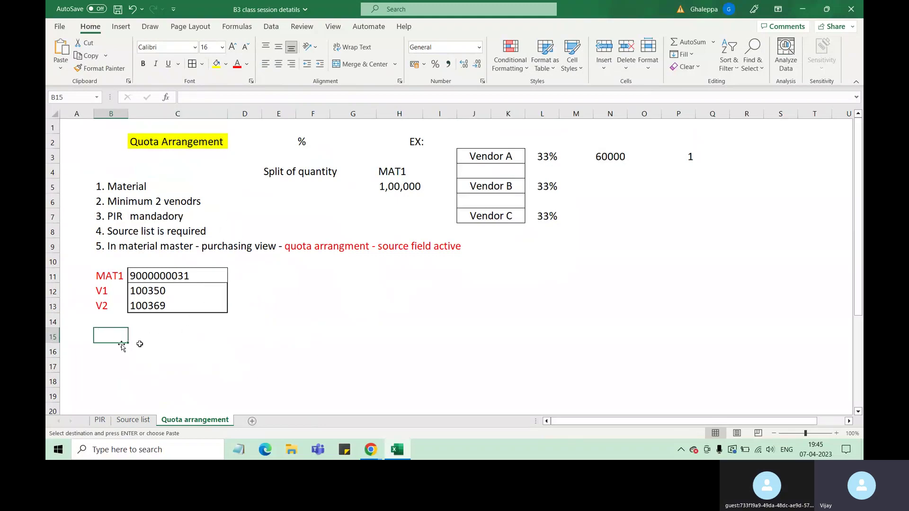
{"action": "type", "text": "PIR"}
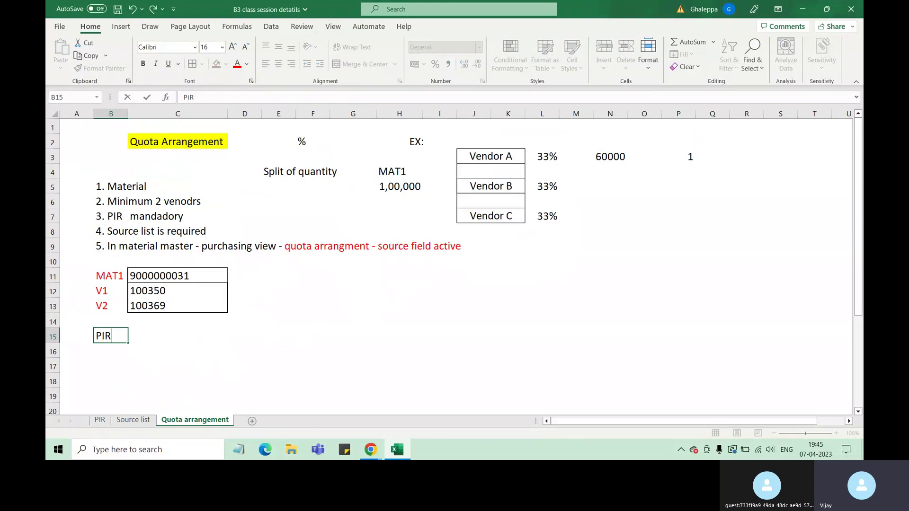
{"action": "left_click", "coordinate": [158, 339]}
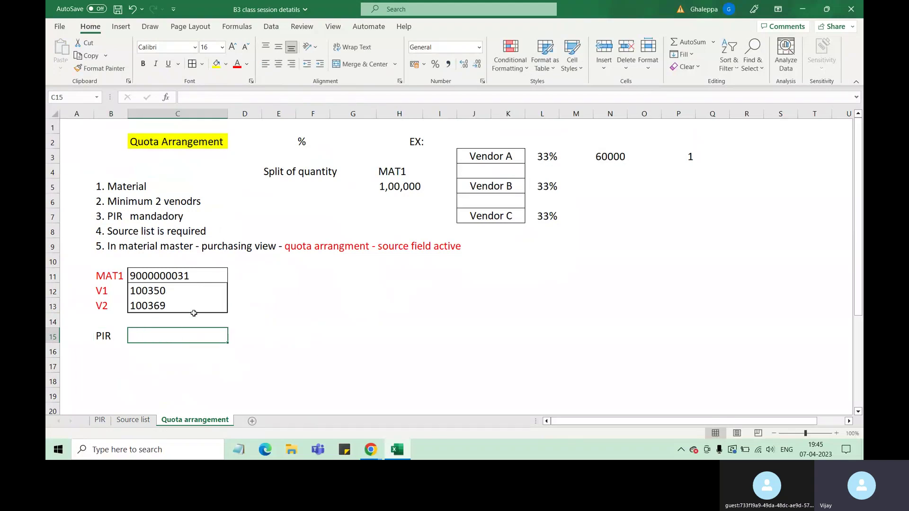
{"action": "left_click", "coordinate": [243, 292]}
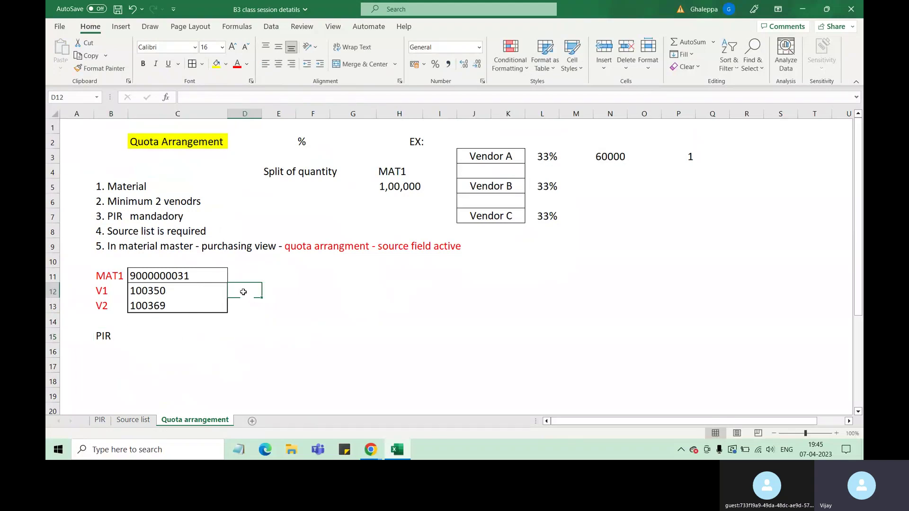
{"action": "left_click", "coordinate": [267, 292]}
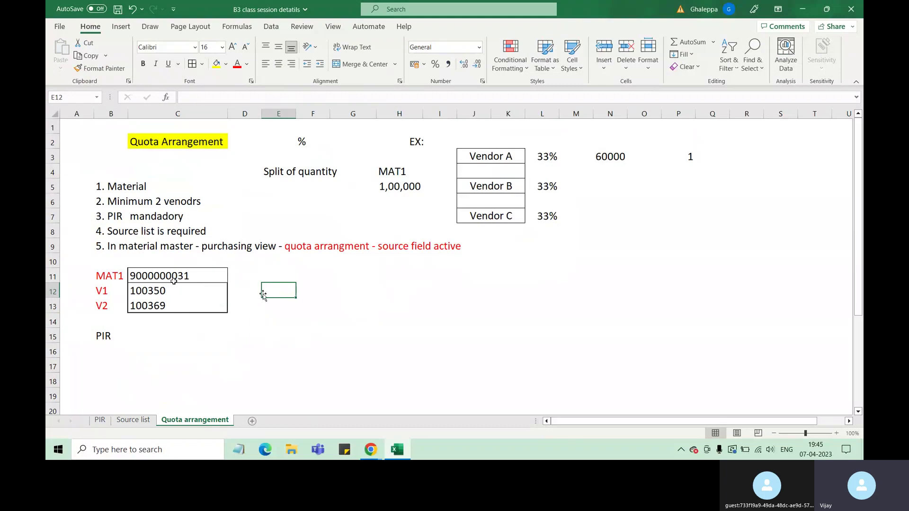
{"action": "left_click", "coordinate": [182, 277]}
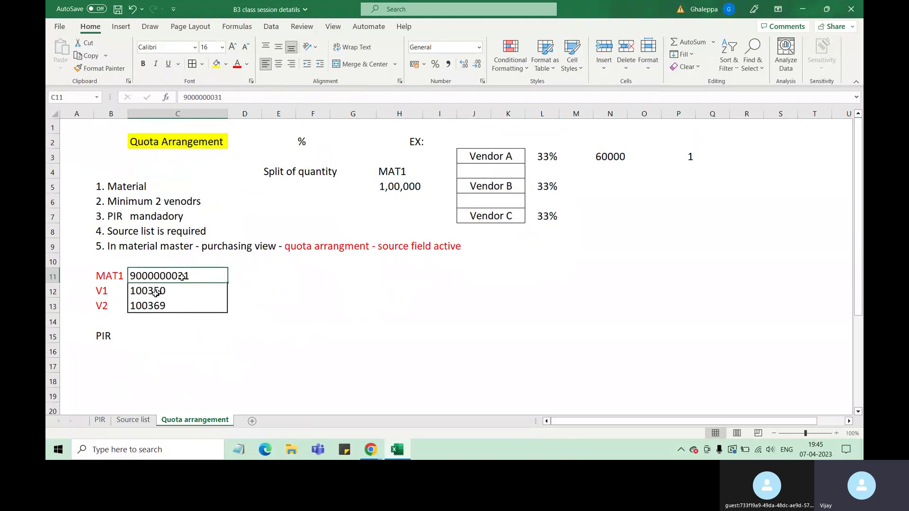
{"action": "left_click", "coordinate": [156, 293]}
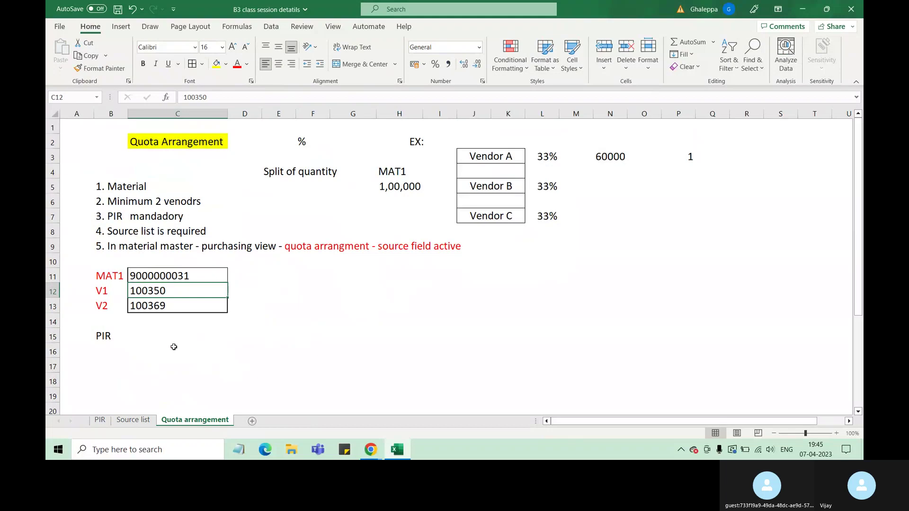
{"action": "left_click", "coordinate": [151, 338]}
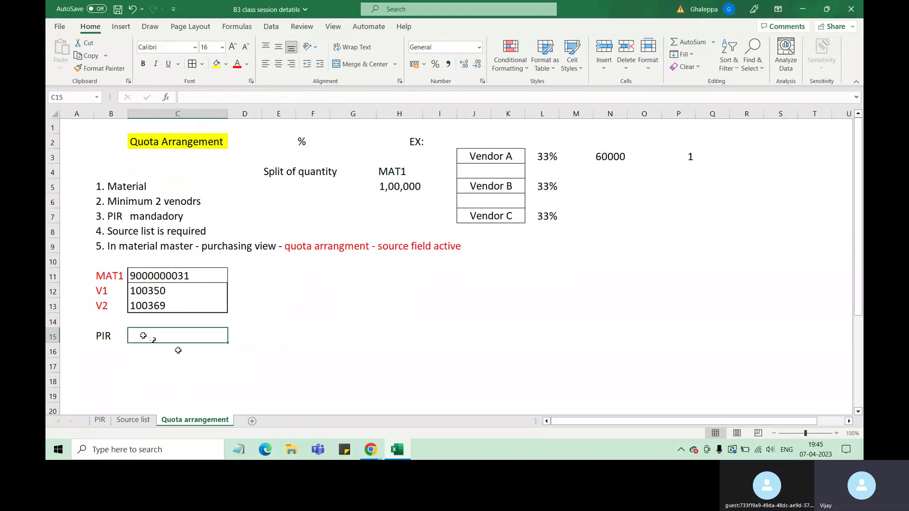
{"action": "left_click", "coordinate": [101, 420]}
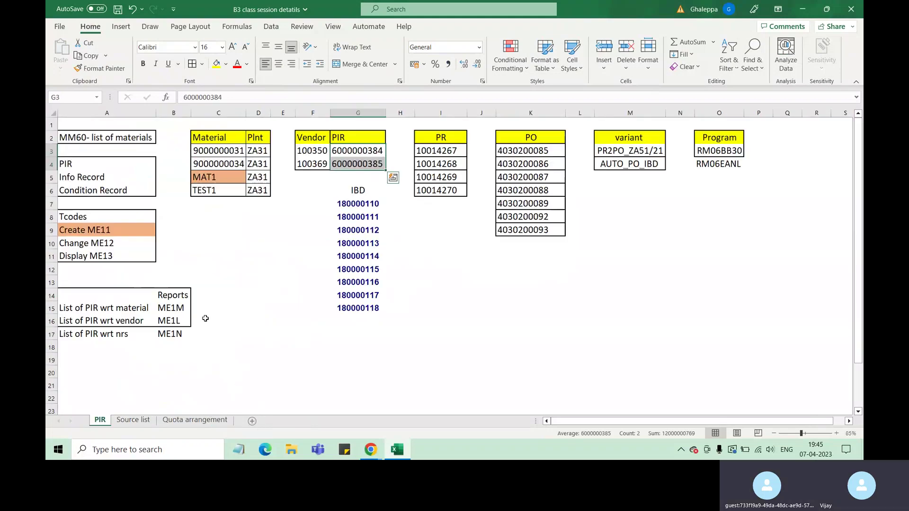
{"action": "left_click", "coordinate": [352, 154]}
{"action": "left_click_drag", "start_coordinate": [354, 155], "coordinate": [359, 160]}
{"action": "key", "text": "ctrl+c"}
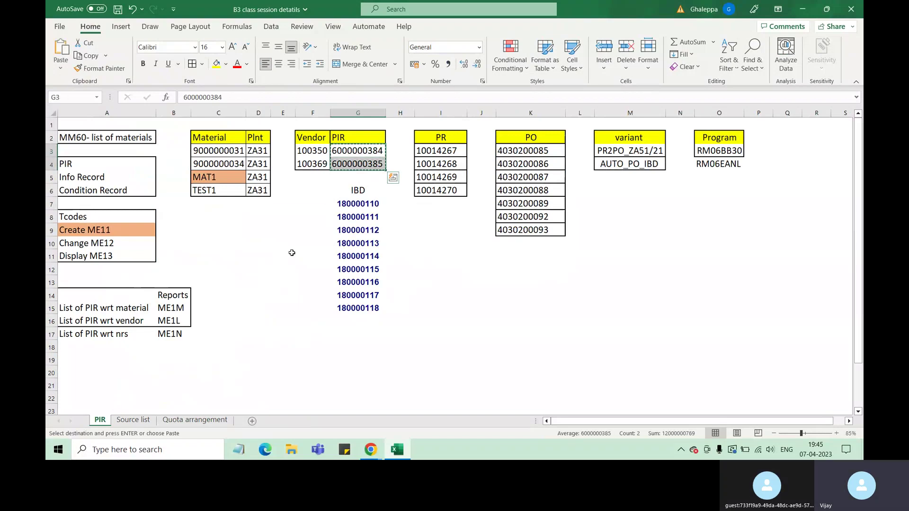
{"action": "left_click", "coordinate": [194, 420]}
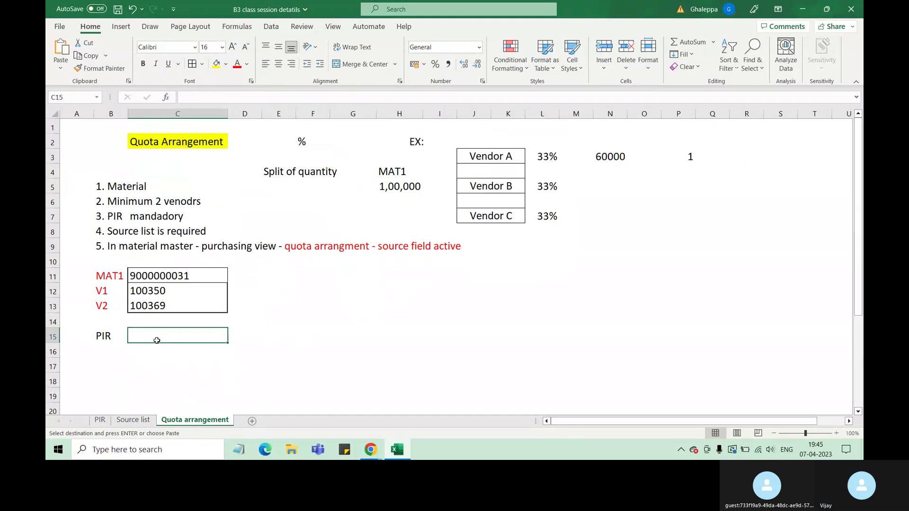
{"action": "key", "text": "ctrl+v"}
{"action": "left_click", "coordinate": [170, 379]}
{"action": "left_click_drag", "start_coordinate": [102, 336], "coordinate": [106, 347]}
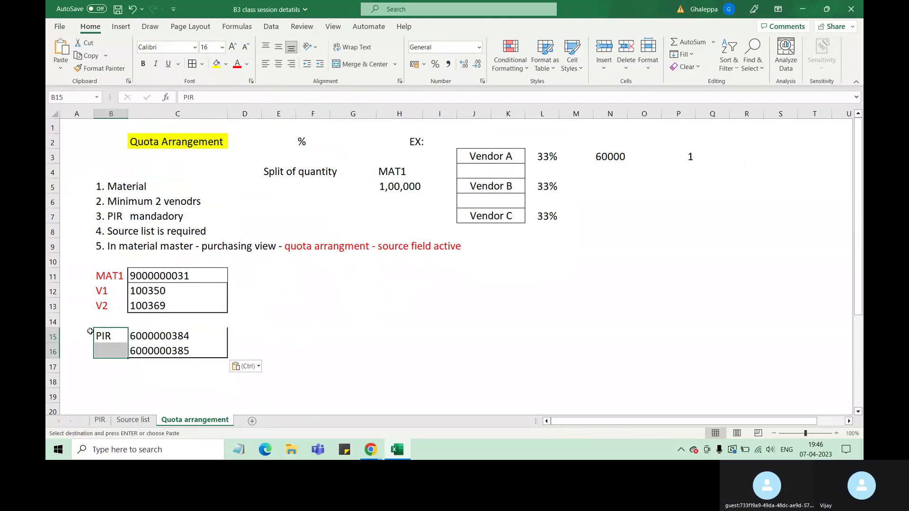
{"action": "double_click", "coordinate": [122, 338]}
{"action": "left_click", "coordinate": [107, 348]}
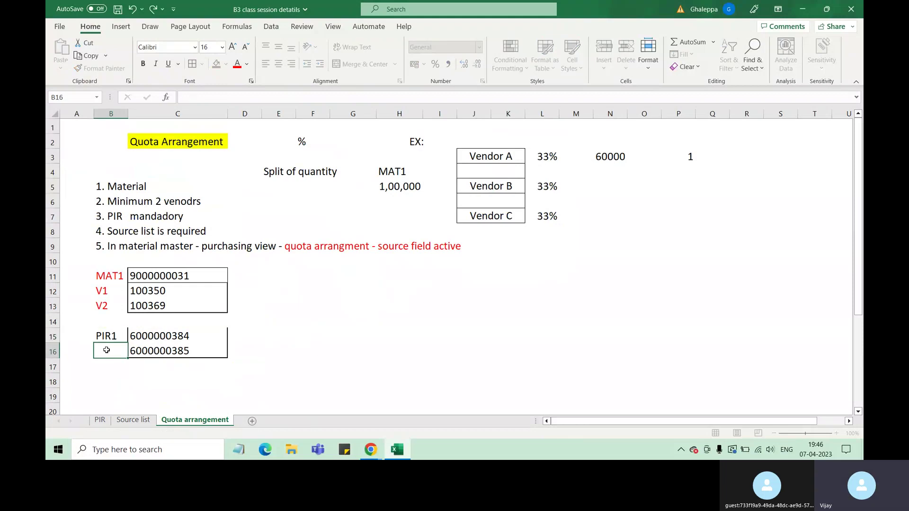
{"action": "type", "text": "PIR"}
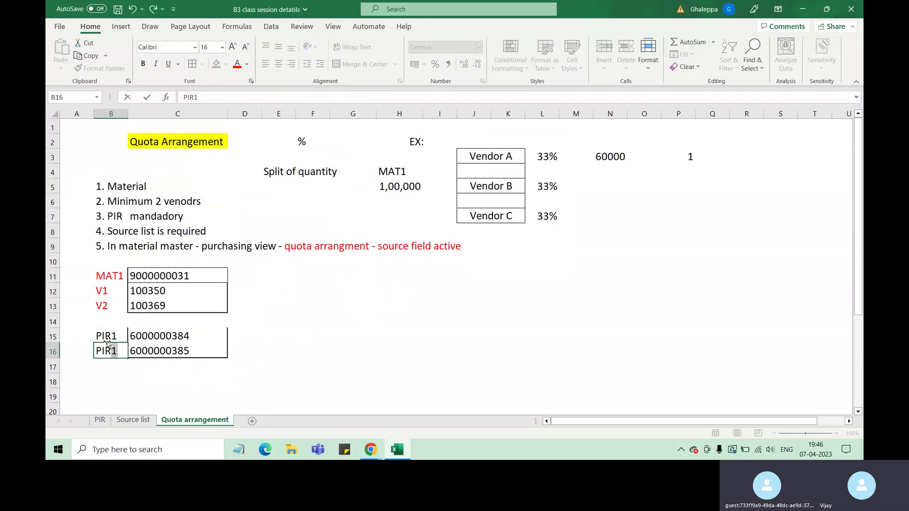
{"action": "type", "text": "2"}
Commit the PIR2 label and compare the PIR numbers against vendors 100350 and 100369.
{"action": "left_click", "coordinate": [166, 382]}
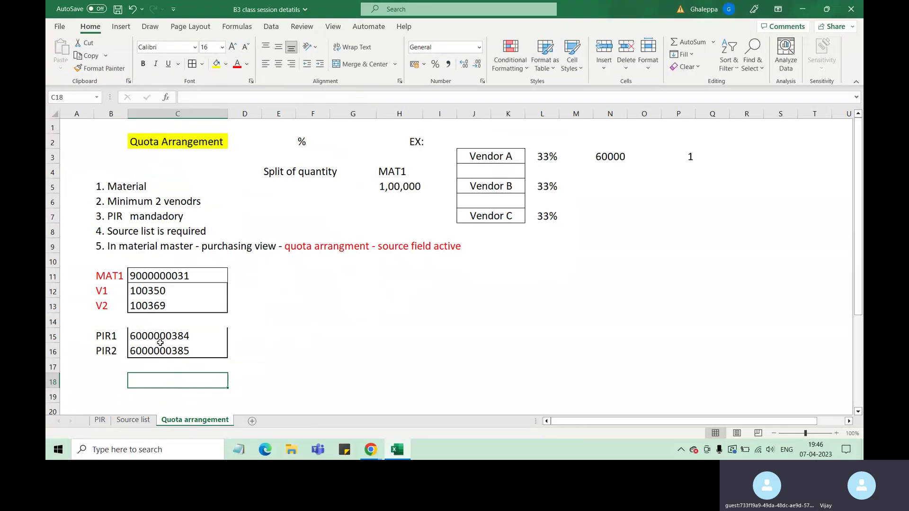
{"action": "left_click", "coordinate": [144, 337]}
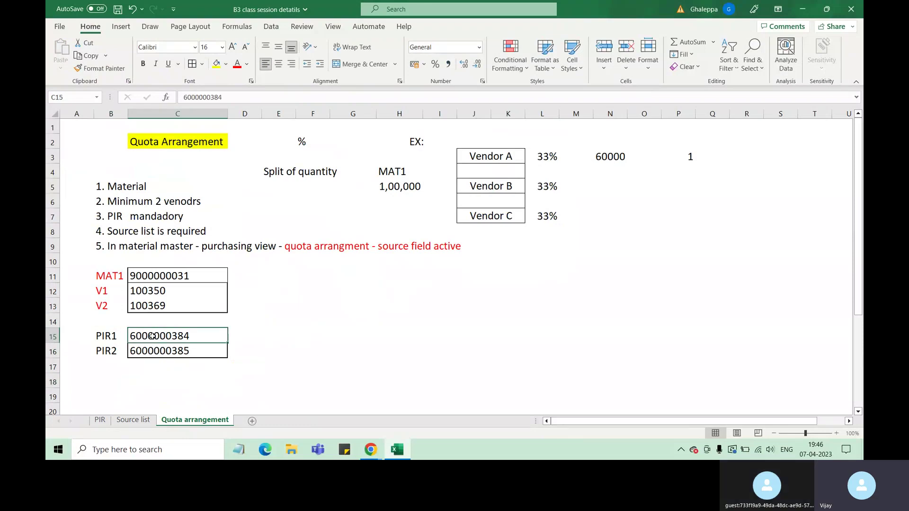
{"action": "left_click", "coordinate": [145, 291]}
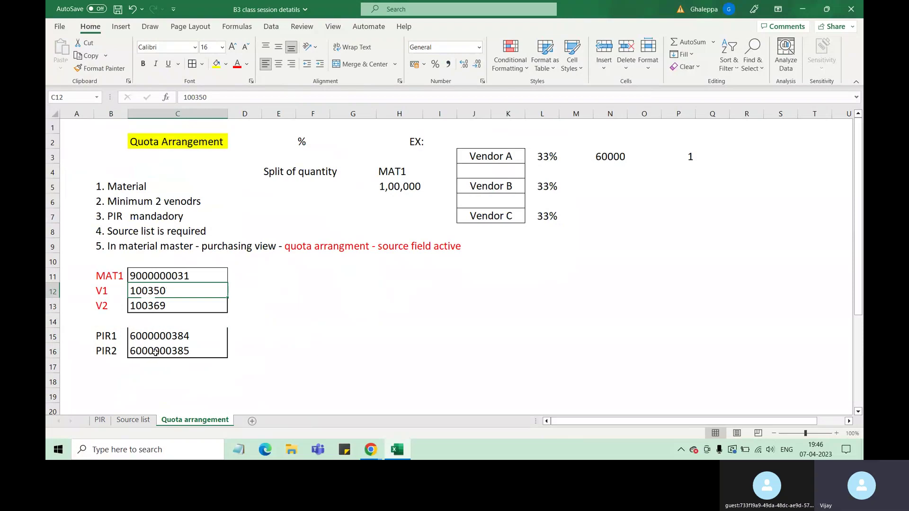
{"action": "left_click", "coordinate": [158, 359]}
{"action": "left_click", "coordinate": [143, 307]}
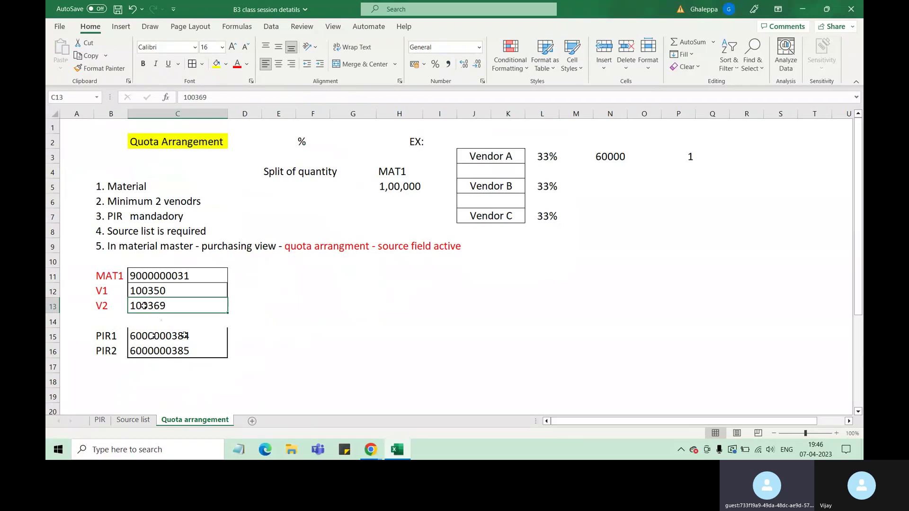
{"action": "left_click_drag", "start_coordinate": [144, 322], "coordinate": [159, 352]}
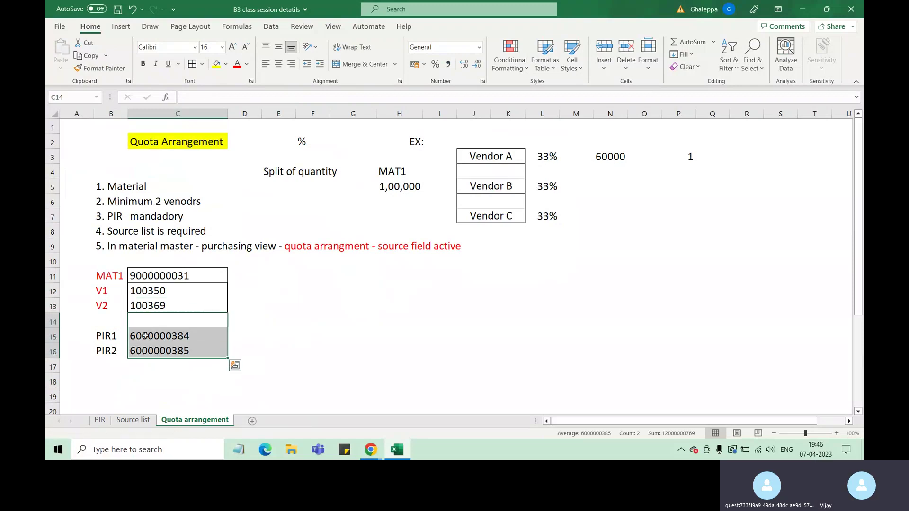
{"action": "left_click", "coordinate": [145, 335]}
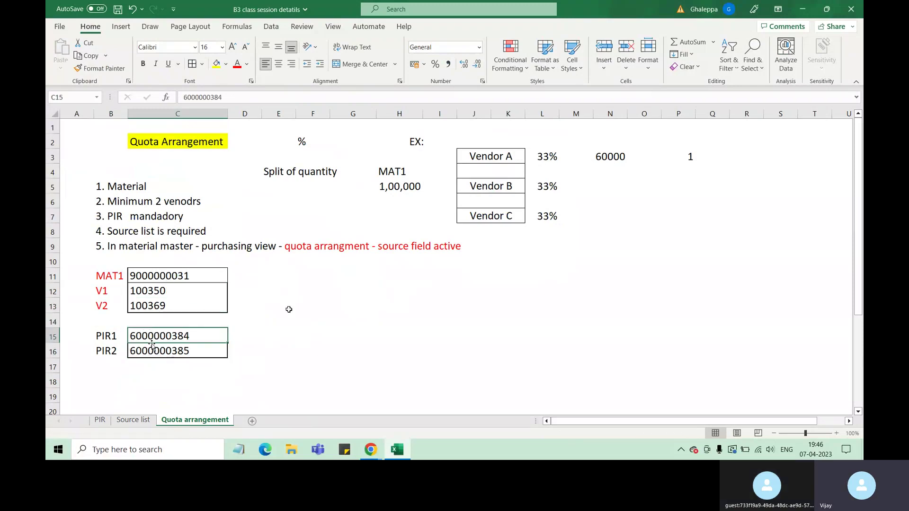
{"action": "left_click", "coordinate": [333, 348]}
{"action": "left_click_drag", "start_coordinate": [149, 332], "coordinate": [157, 351]}
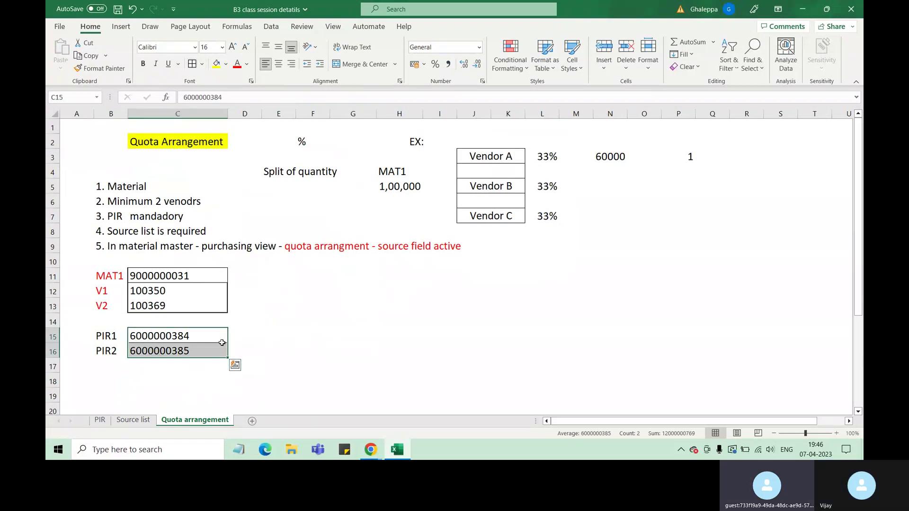
Apply All Borders to the MAT1, V1, V2 labels and make PIR1 and PIR2 red.
{"action": "left_click", "coordinate": [105, 333]}
{"action": "left_click_drag", "start_coordinate": [106, 332], "coordinate": [108, 350]}
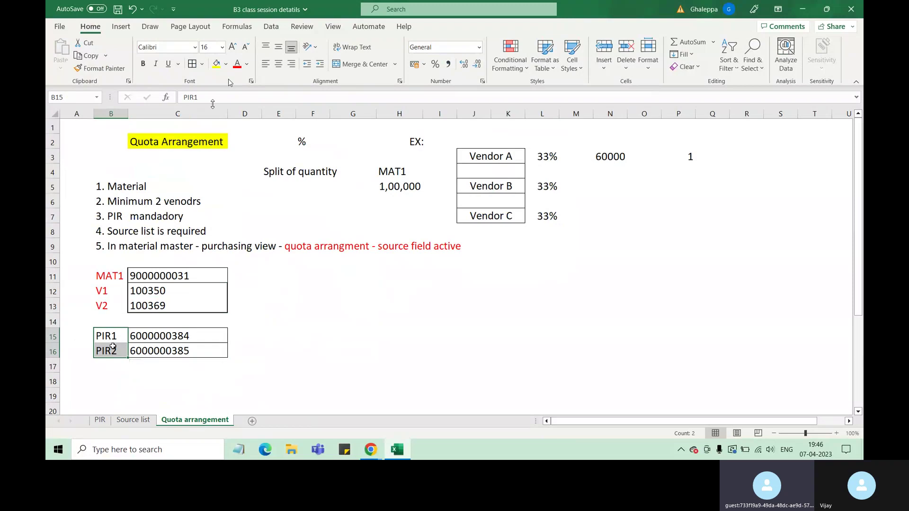
{"action": "left_click_drag", "start_coordinate": [110, 276], "coordinate": [116, 302]}
{"action": "left_click", "coordinate": [192, 64]}
{"action": "left_click", "coordinate": [127, 297]}
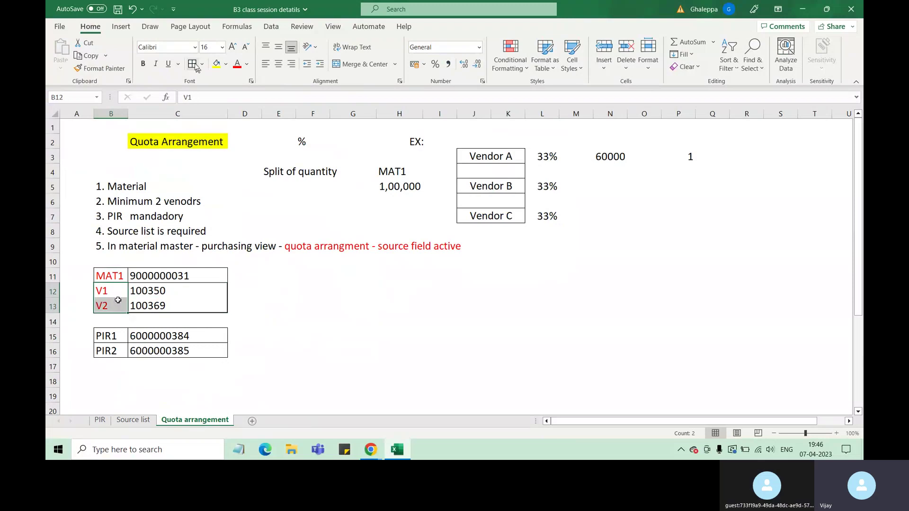
{"action": "left_click_drag", "start_coordinate": [110, 335], "coordinate": [110, 351]}
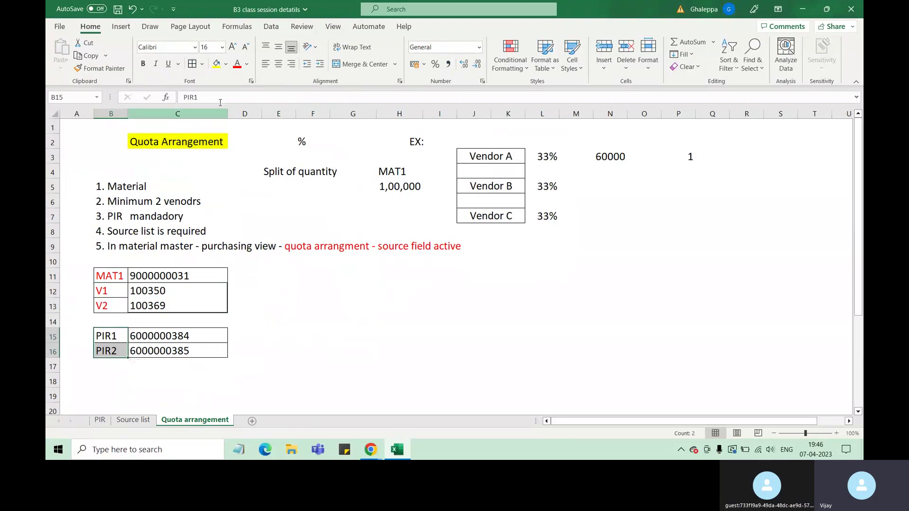
{"action": "left_click", "coordinate": [237, 63]}
{"action": "left_click", "coordinate": [283, 314]}
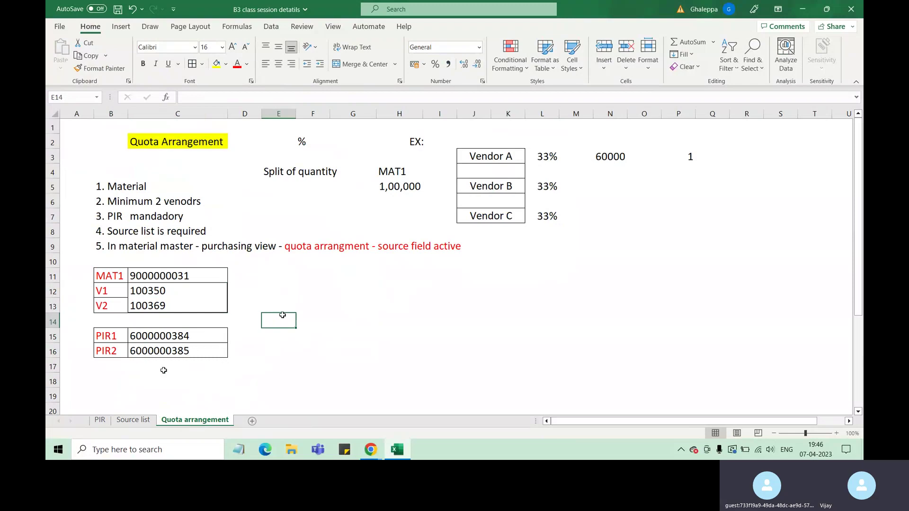
{"action": "left_click", "coordinate": [127, 198]}
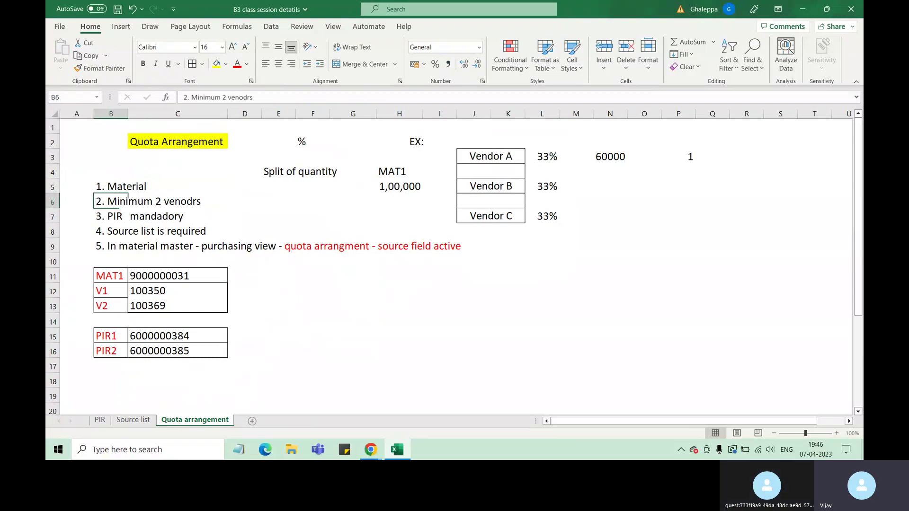
{"action": "left_click", "coordinate": [124, 217]}
{"action": "left_click", "coordinate": [135, 231]}
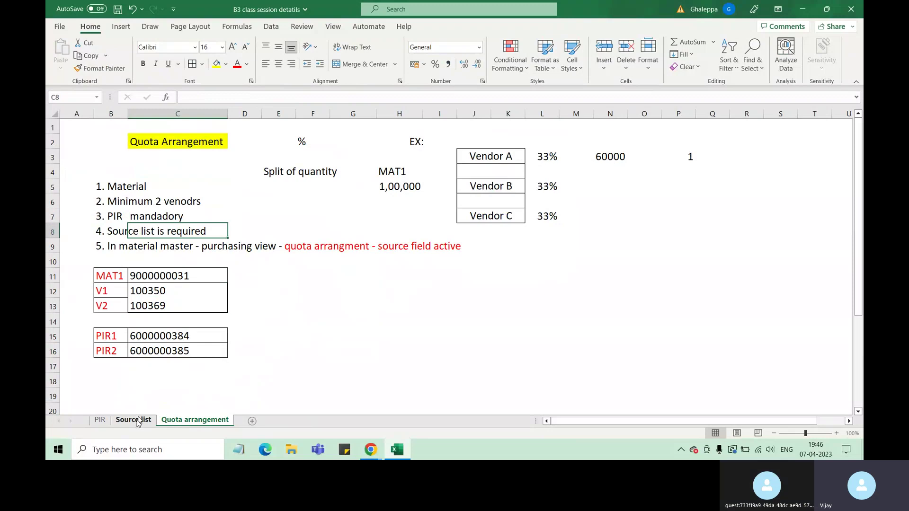
On the Source list sheet, select the Vendor prerequisite and vendor number 100350.
{"action": "left_click", "coordinate": [135, 420]}
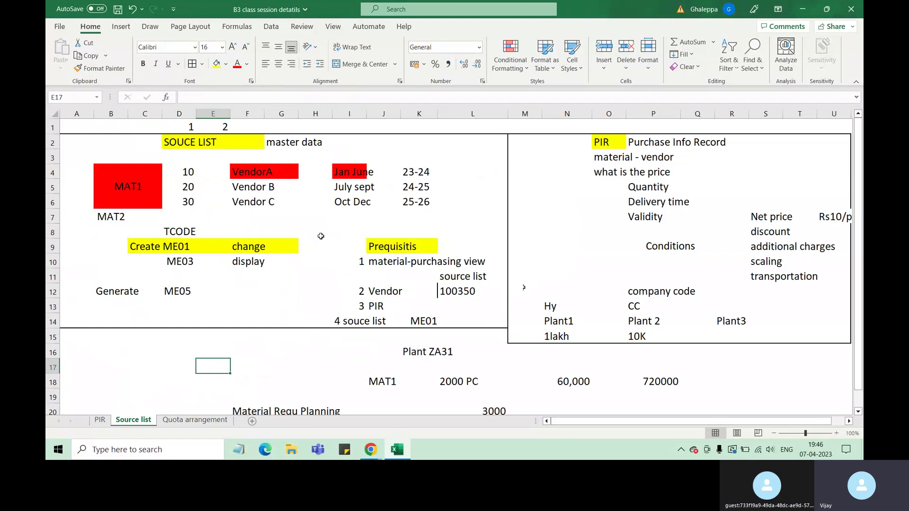
{"action": "left_click", "coordinate": [392, 292]}
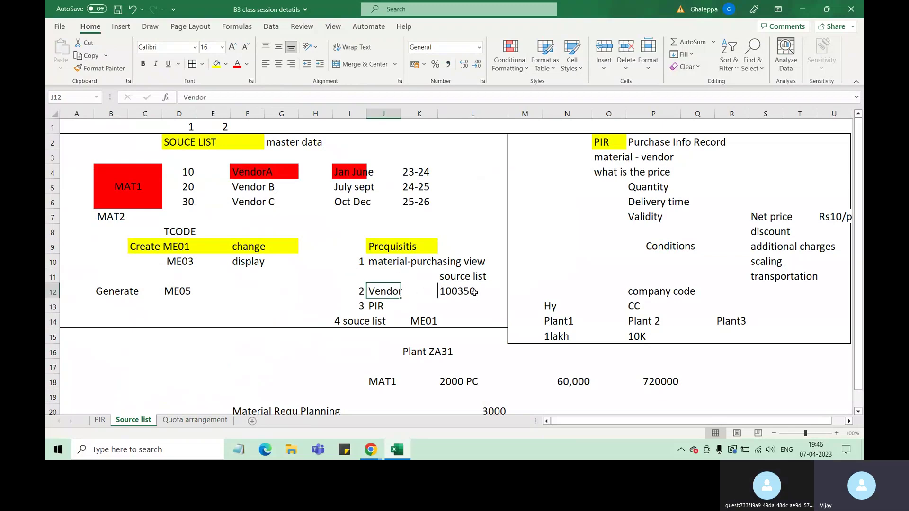
{"action": "left_click", "coordinate": [460, 293]}
{"action": "left_click_drag", "start_coordinate": [390, 293], "coordinate": [460, 294]}
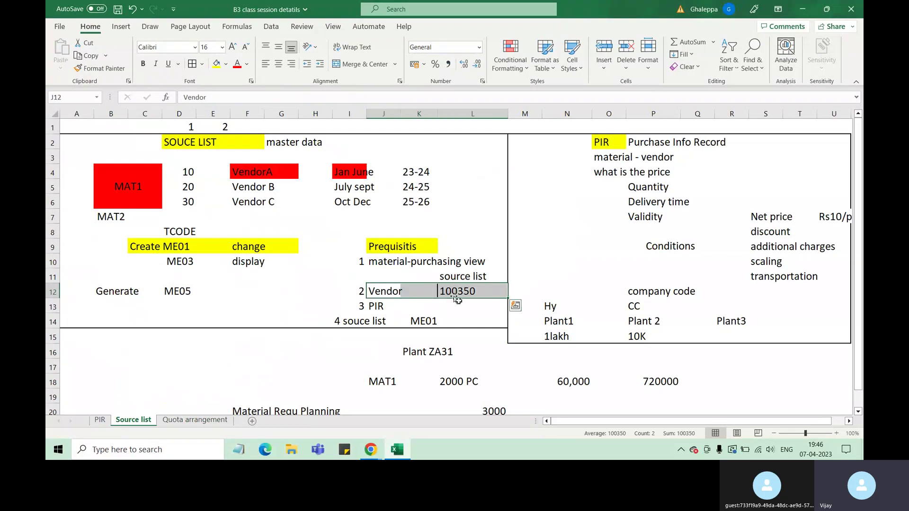
{"action": "scroll", "coordinate": [459, 299], "scroll_direction": "down", "scroll_amount": 3}
{"action": "scroll", "coordinate": [460, 303], "scroll_direction": "up", "scroll_amount": 2}
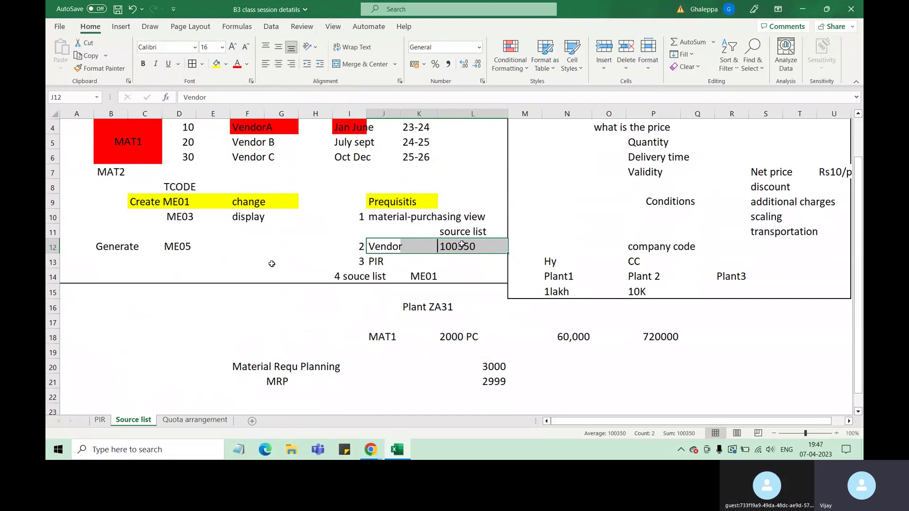
Select the MAT1 block and vendor 100350 again, then return to Quota arrangement.
{"action": "scroll", "coordinate": [435, 317], "scroll_direction": "up", "scroll_amount": 1}
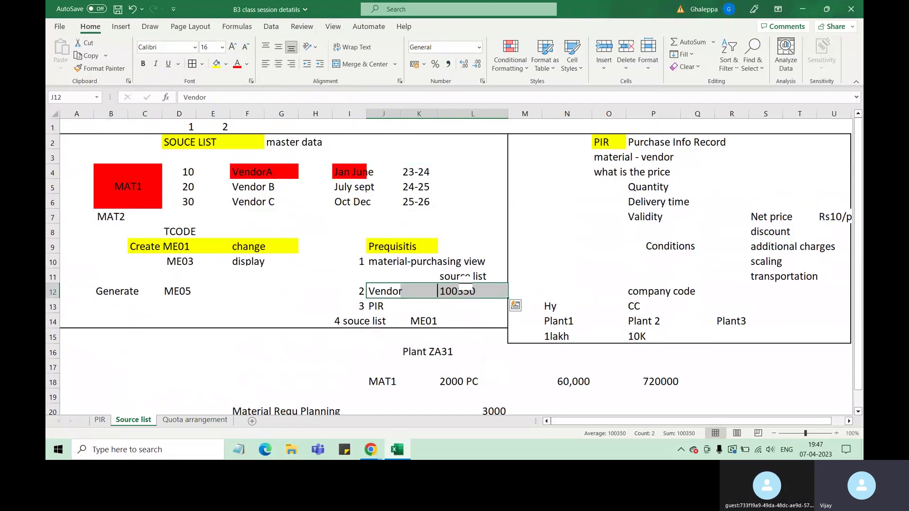
{"action": "left_click", "coordinate": [157, 191]}
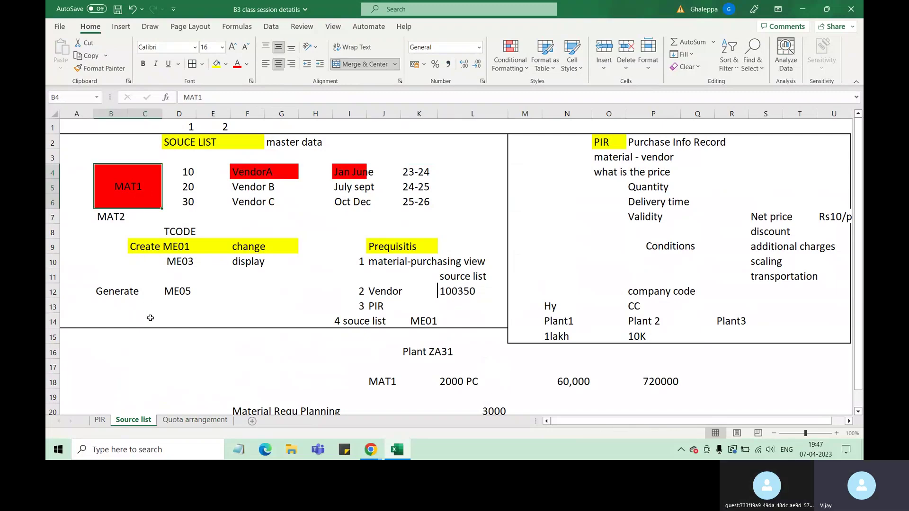
{"action": "left_click", "coordinate": [440, 291]}
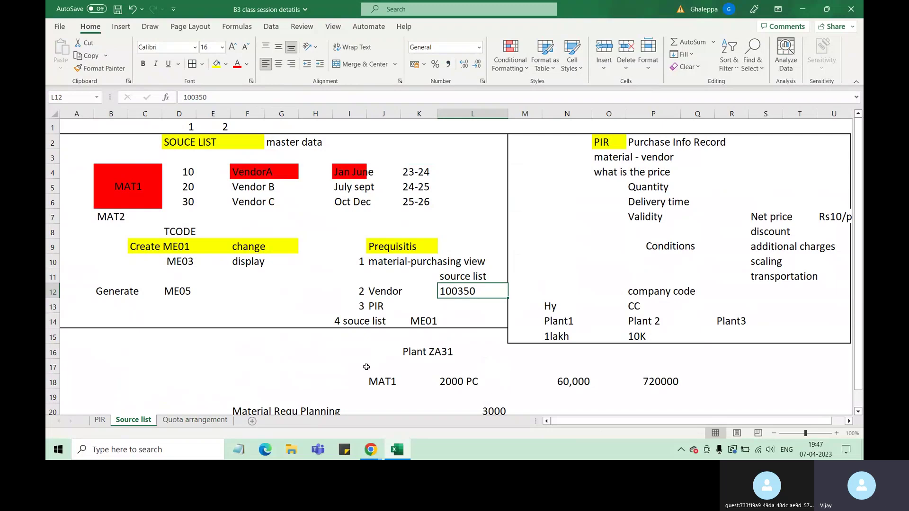
{"action": "left_click", "coordinate": [196, 420]}
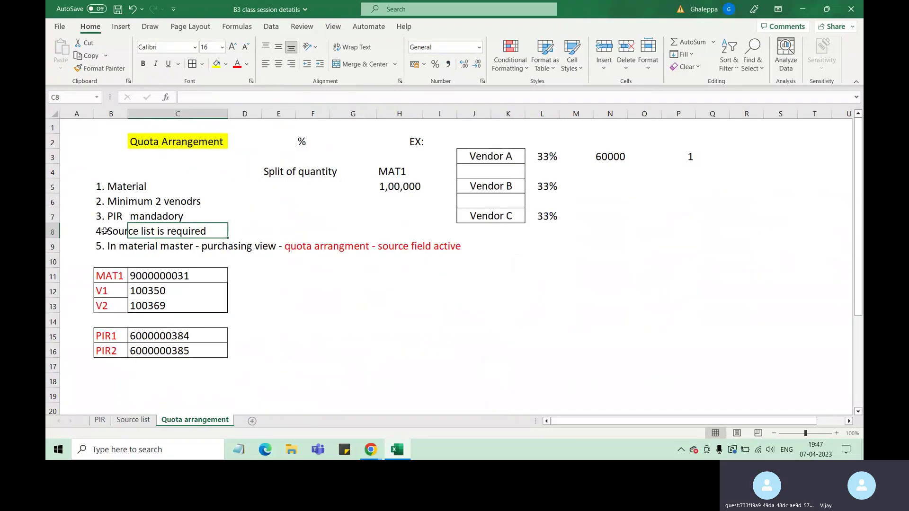
Select the 'Source list is required' note in row 8 and the PIR1 label.
{"action": "left_click", "coordinate": [105, 231]}
{"action": "left_click", "coordinate": [78, 232]}
{"action": "left_click_drag", "start_coordinate": [79, 232], "coordinate": [199, 232]}
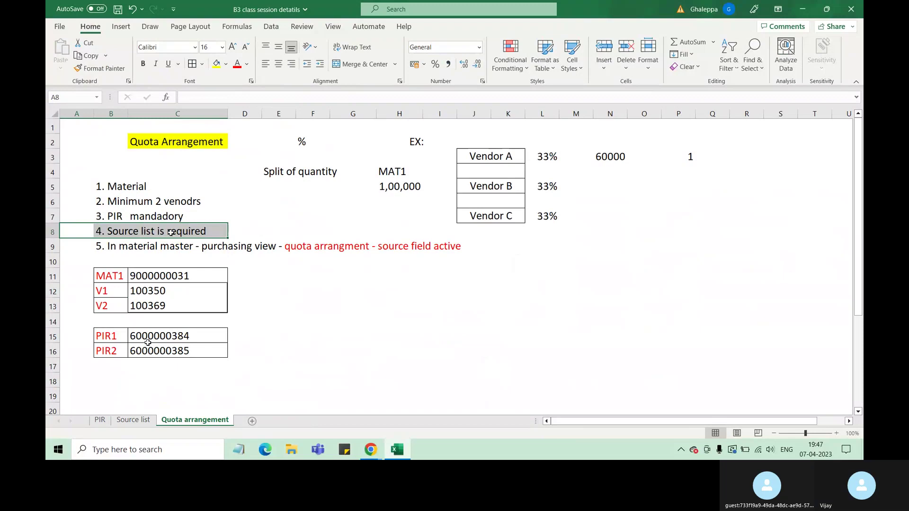
{"action": "left_click", "coordinate": [116, 337]}
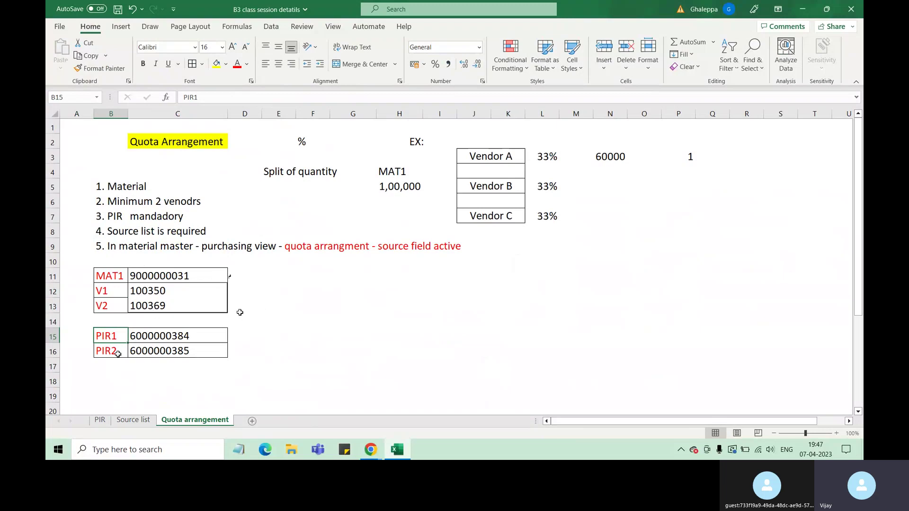
{"action": "left_click", "coordinate": [299, 246]}
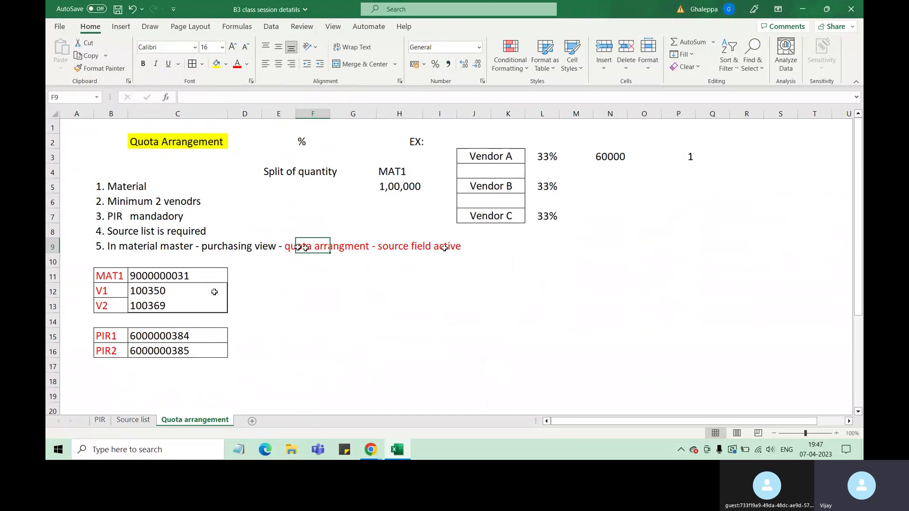
{"action": "left_click", "coordinate": [170, 276]}
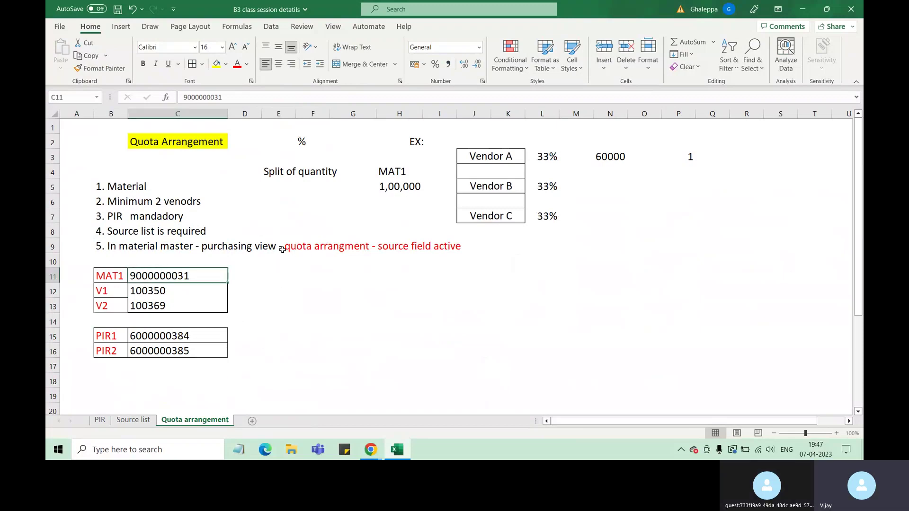
{"action": "left_click_drag", "start_coordinate": [220, 249], "coordinate": [244, 249]}
{"action": "left_click", "coordinate": [251, 290]}
{"action": "left_click", "coordinate": [279, 334]}
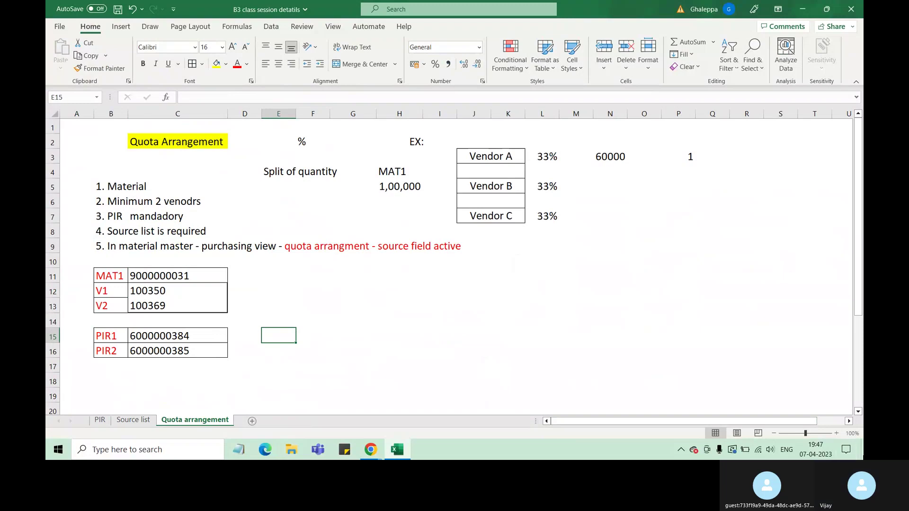
{"action": "left_click", "coordinate": [862, 450]}
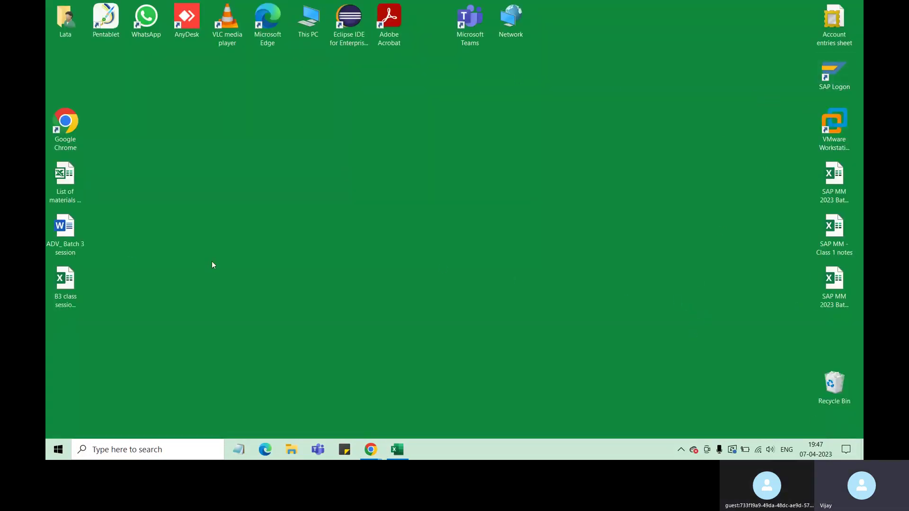
Move the four left-column desktop shortcuts up one slot and launch SAP Logon.
{"action": "left_click_drag", "start_coordinate": [63, 92], "coordinate": [78, 310]}
{"action": "left_click_drag", "start_coordinate": [69, 82], "coordinate": [69, 83]}
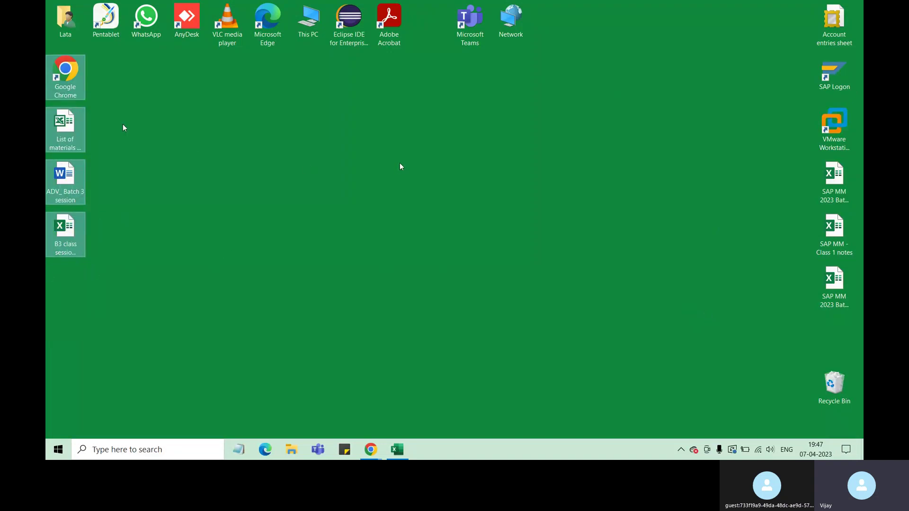
{"action": "left_click", "coordinate": [835, 78]}
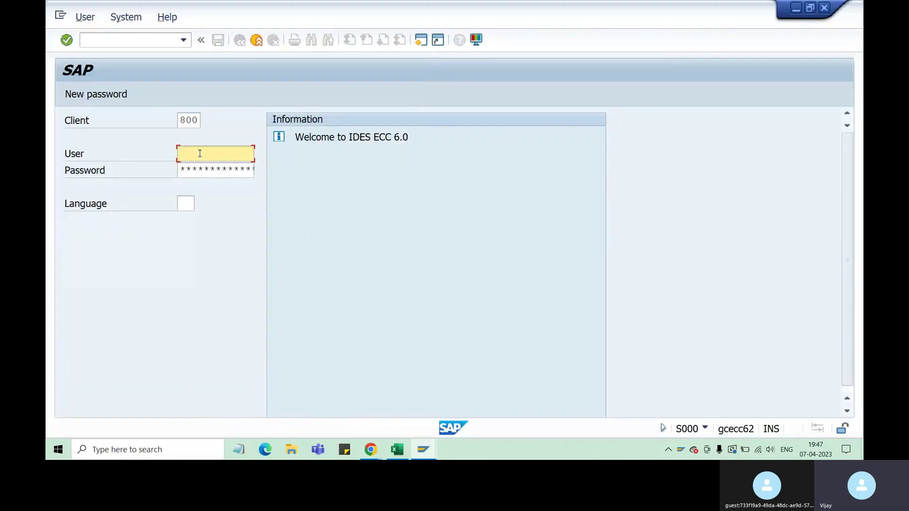
Log in to IDES ECC with the saved user id and the account password.
{"action": "type", "text": "6"}
{"action": "left_click", "coordinate": [204, 168]}
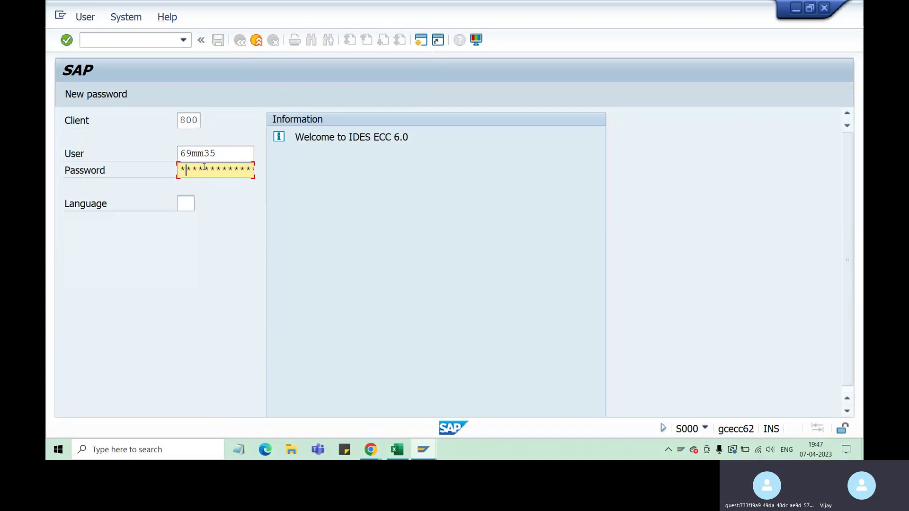
{"action": "type", "text": "**"}
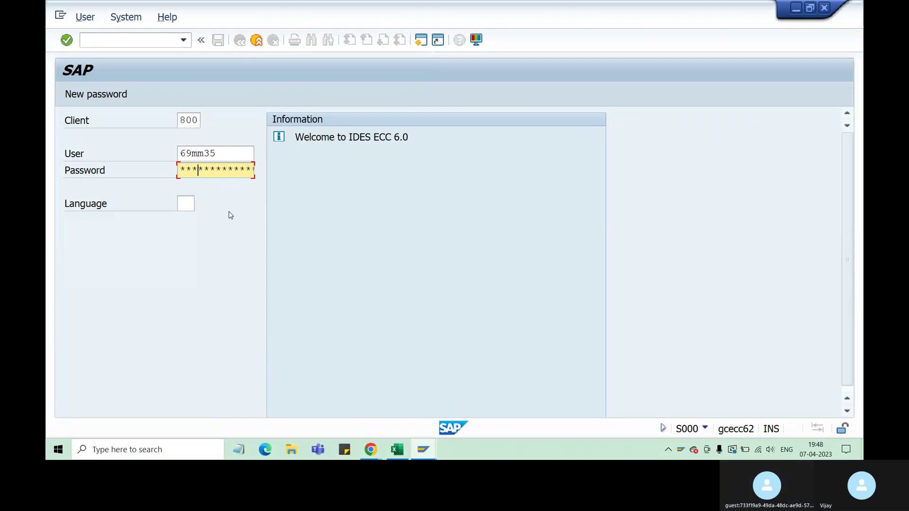
{"action": "type", "text": "**"}
{"action": "key", "text": "Return"}
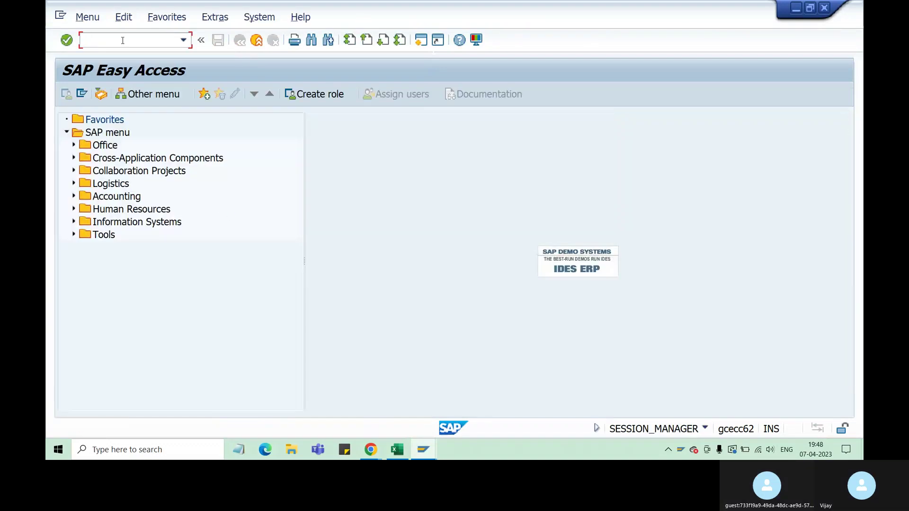
Enter /nm in the SAP command field and bring the Excel workbook back to front.
{"action": "type", "text": "/nmm"}
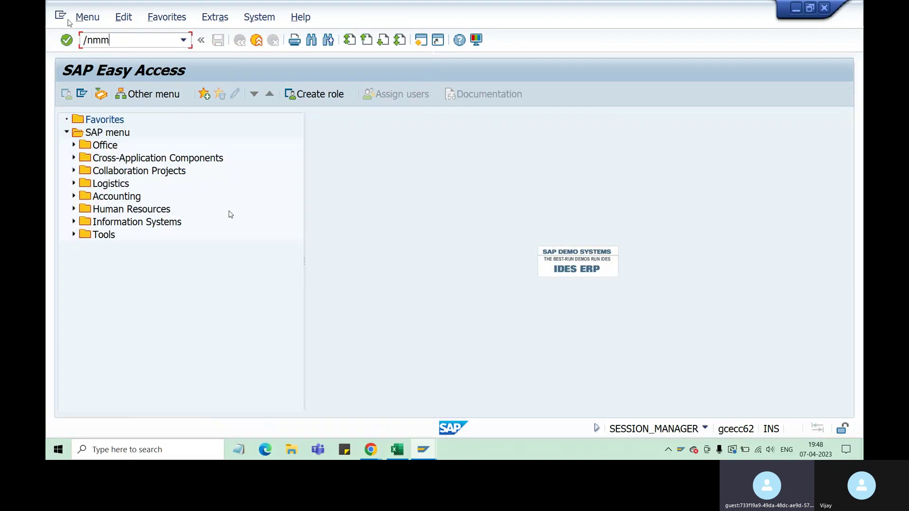
{"action": "left_click", "coordinate": [393, 451]}
Give the 4 souce list / ME01 entry (I14:K14) on Source list a yellow fill.
{"action": "left_click", "coordinate": [137, 420]}
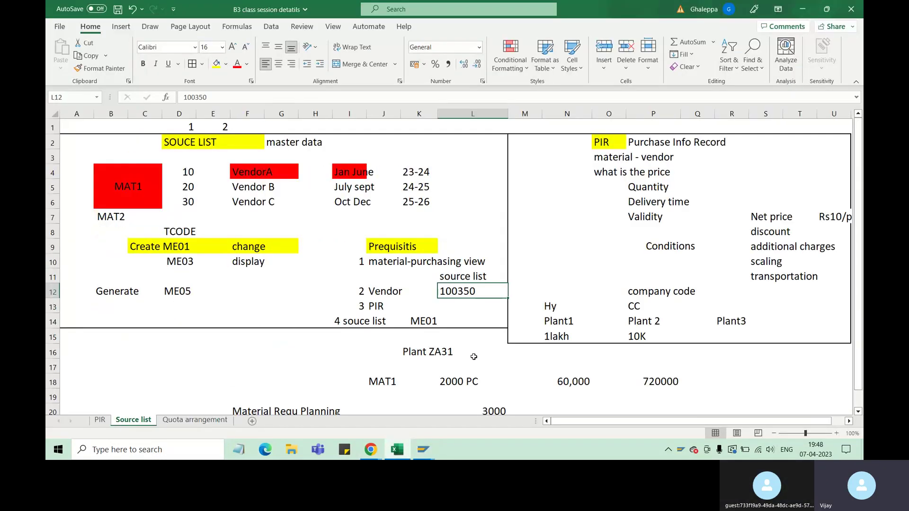
{"action": "left_click", "coordinate": [427, 320]}
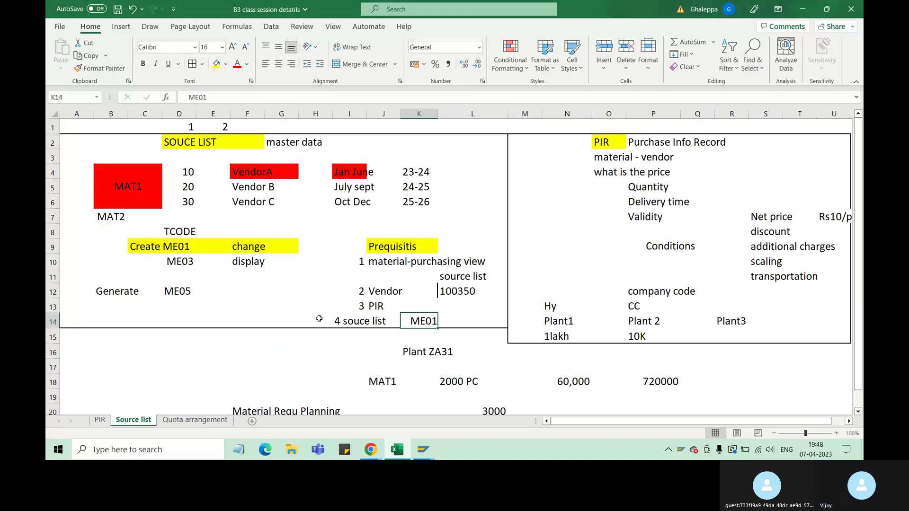
{"action": "left_click_drag", "start_coordinate": [367, 325], "coordinate": [418, 323]}
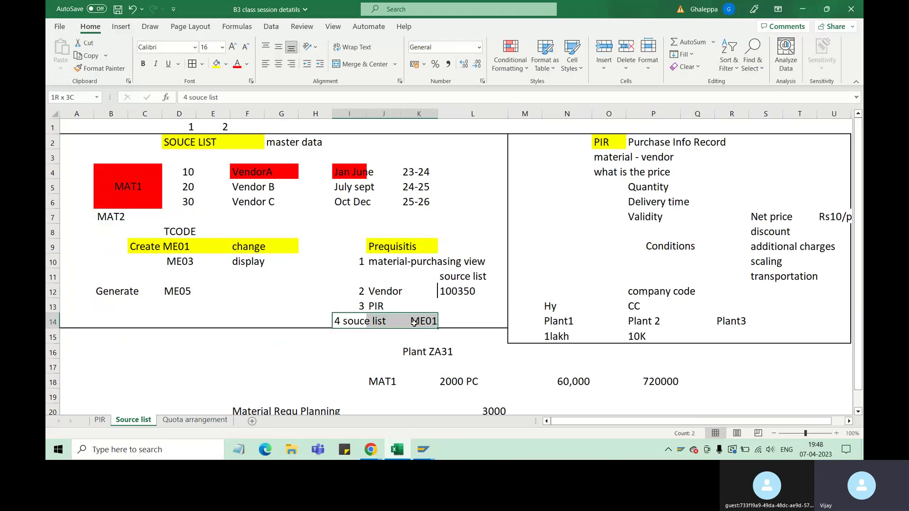
{"action": "left_click", "coordinate": [221, 69]}
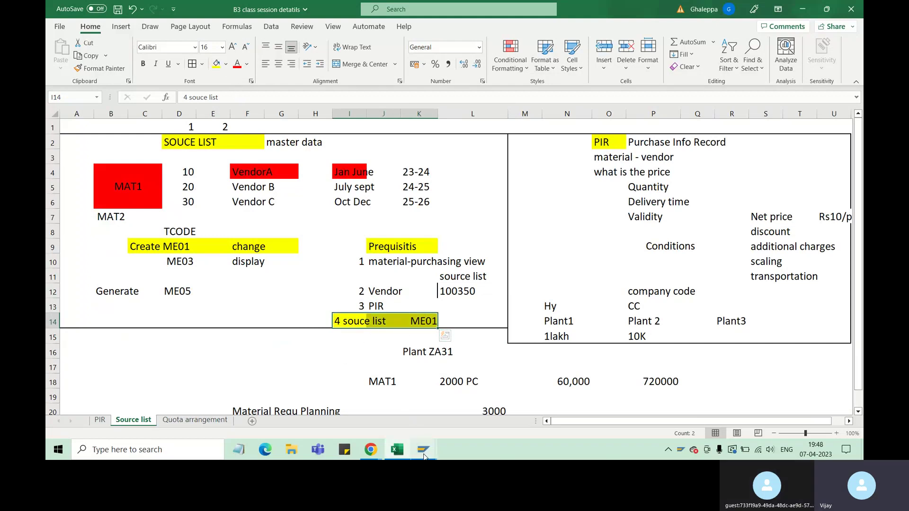
Bring the ECC SAP Easy Access window back in front of Excel.
{"action": "mouse_move", "coordinate": [424, 453]}
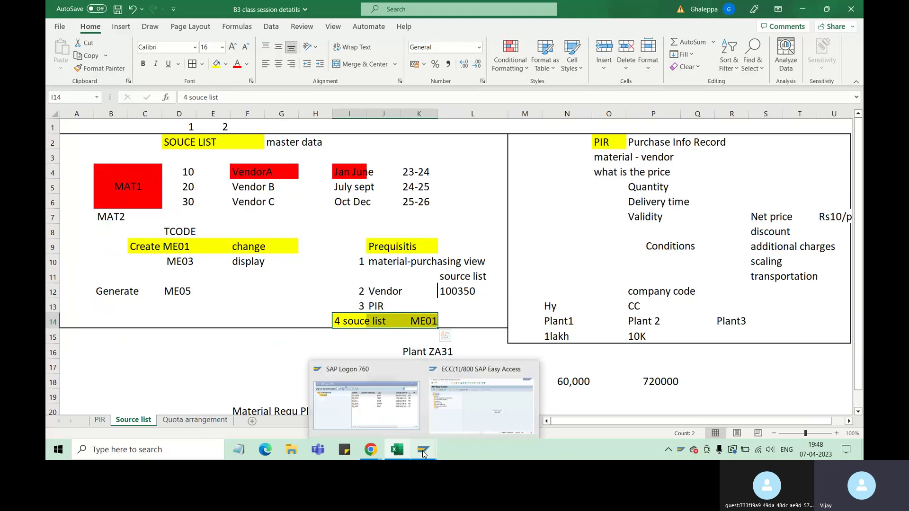
{"action": "left_click", "coordinate": [467, 416]}
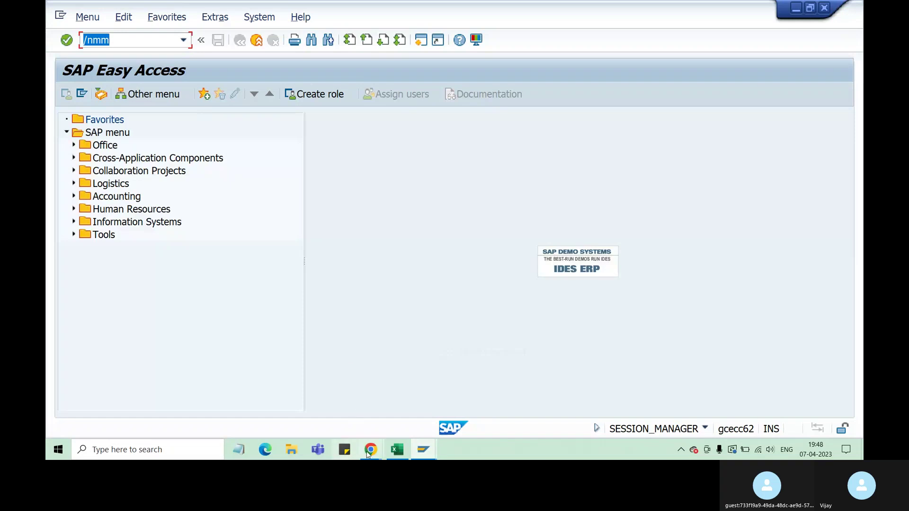
{"action": "left_click", "coordinate": [397, 449]}
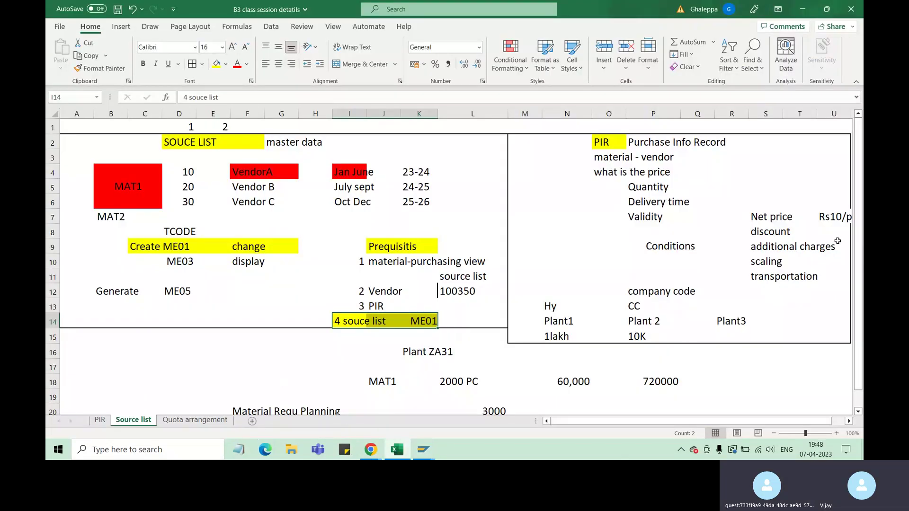
{"action": "scroll", "coordinate": [836, 213], "scroll_direction": "down", "scroll_amount": 1}
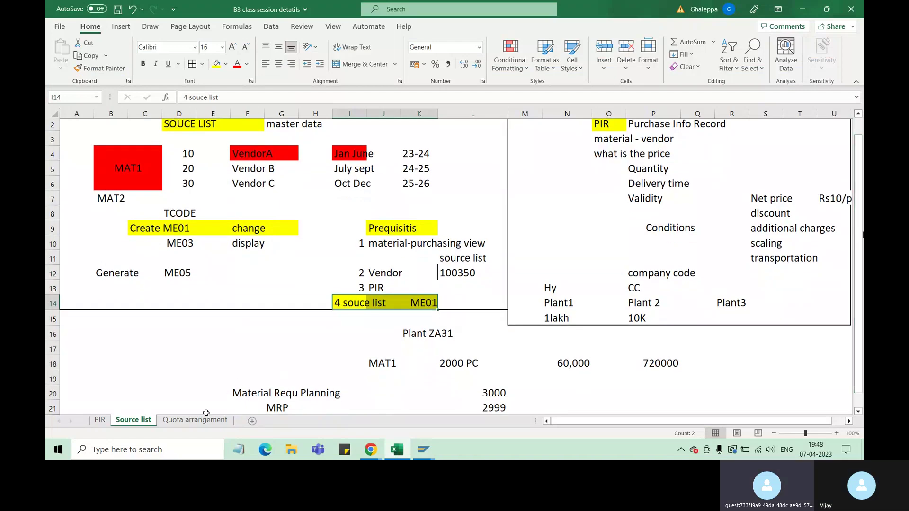
{"action": "left_click", "coordinate": [423, 449]}
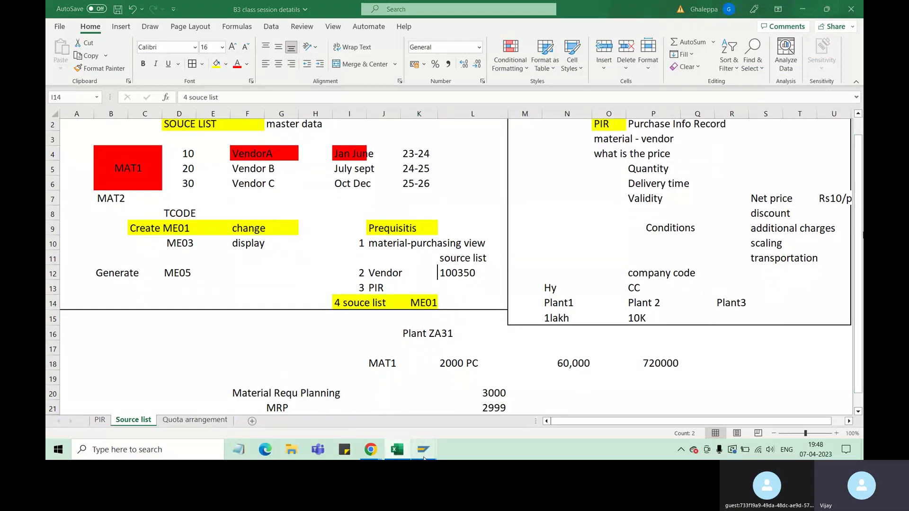
{"action": "left_click", "coordinate": [470, 408]}
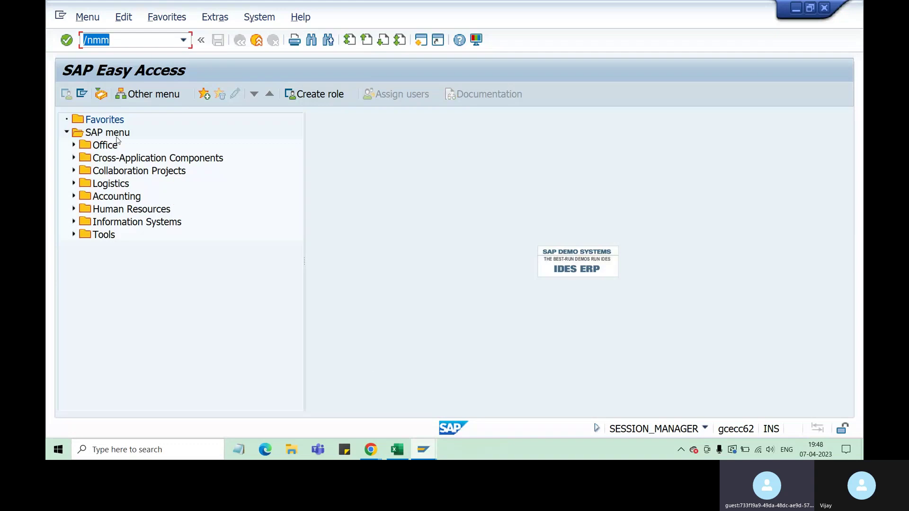
Run /nmm03 to open the Display Material initial screen, then return to Excel.
{"action": "left_click", "coordinate": [122, 41]}
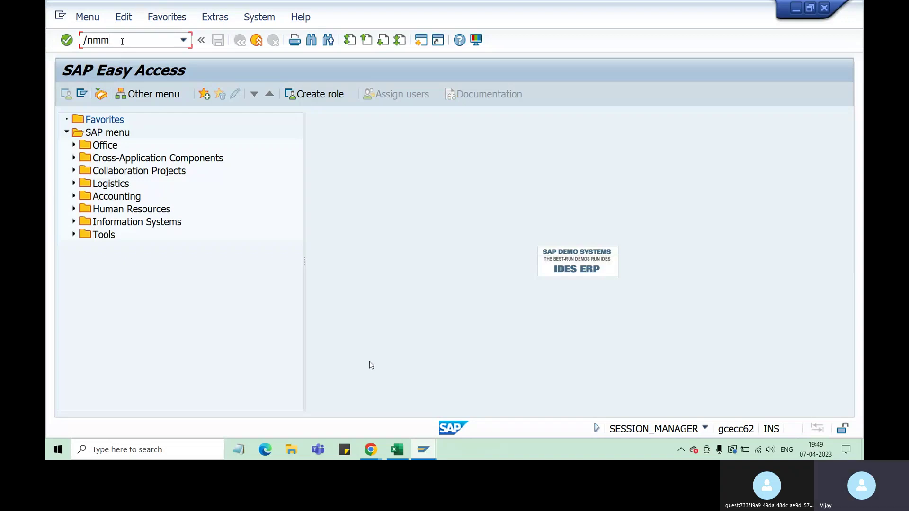
{"action": "type", "text": "03"}
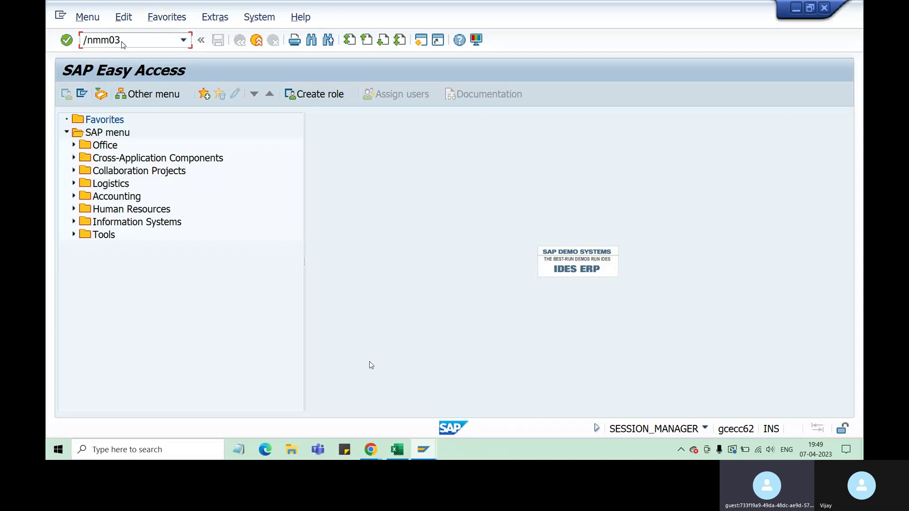
{"action": "key", "text": "Return"}
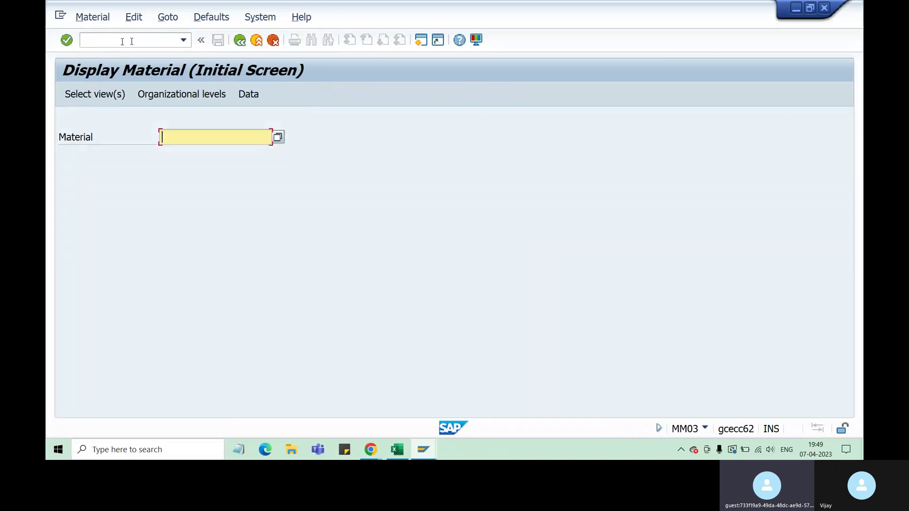
{"action": "left_click", "coordinate": [398, 450]}
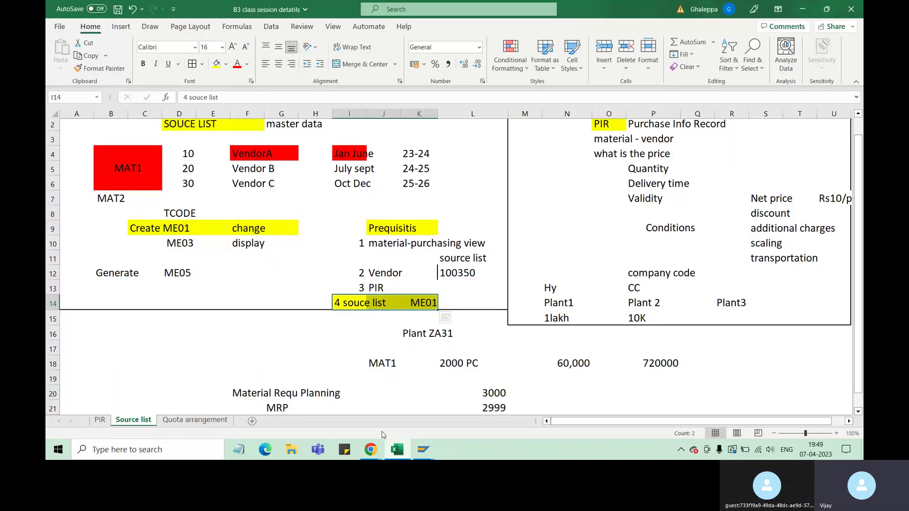
{"action": "left_click", "coordinate": [194, 420]}
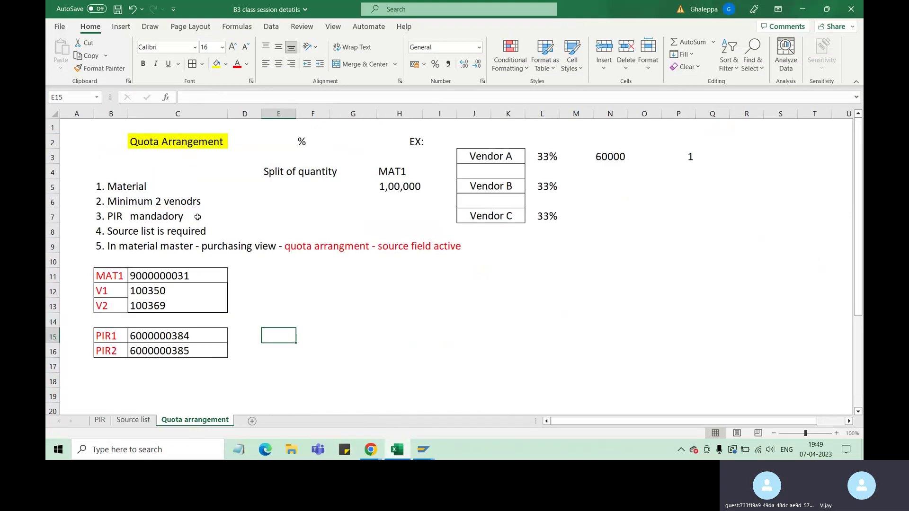
{"action": "left_click", "coordinate": [165, 279]}
{"action": "key", "text": "ctrl+c"}
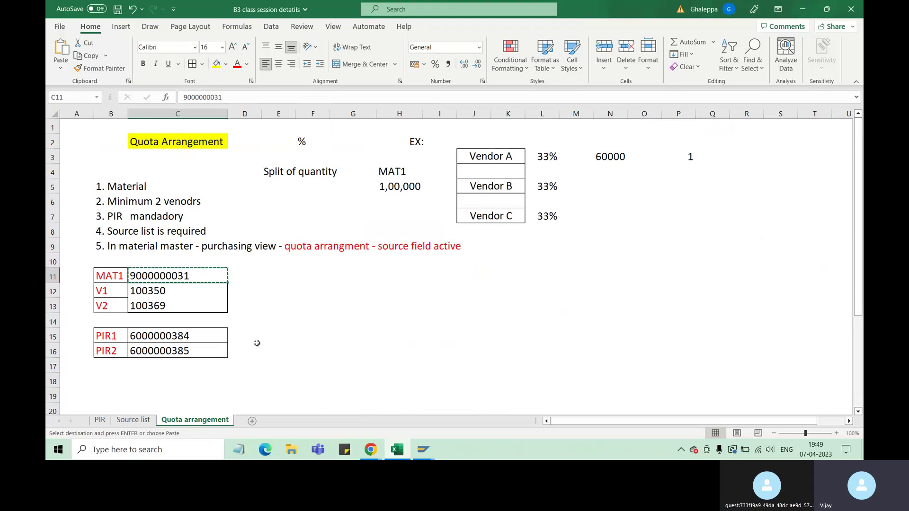
{"action": "mouse_move", "coordinate": [423, 449]}
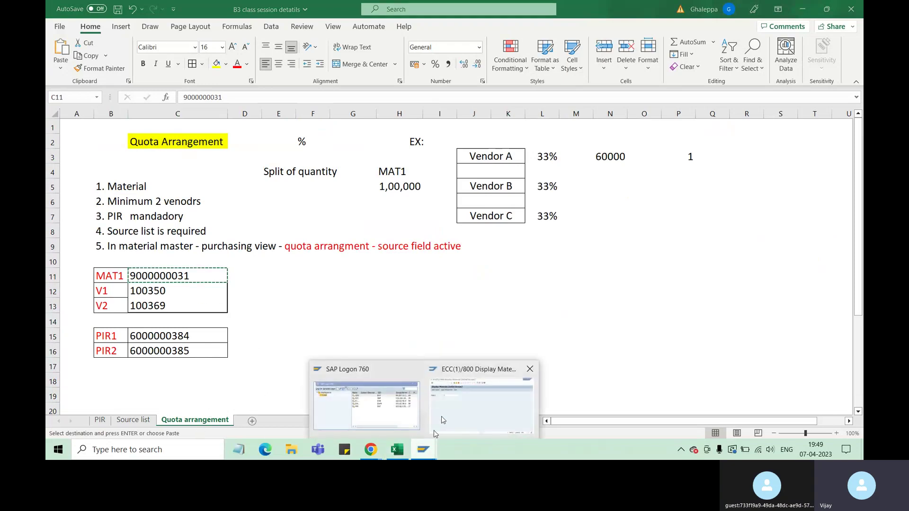
{"action": "left_click", "coordinate": [441, 414]}
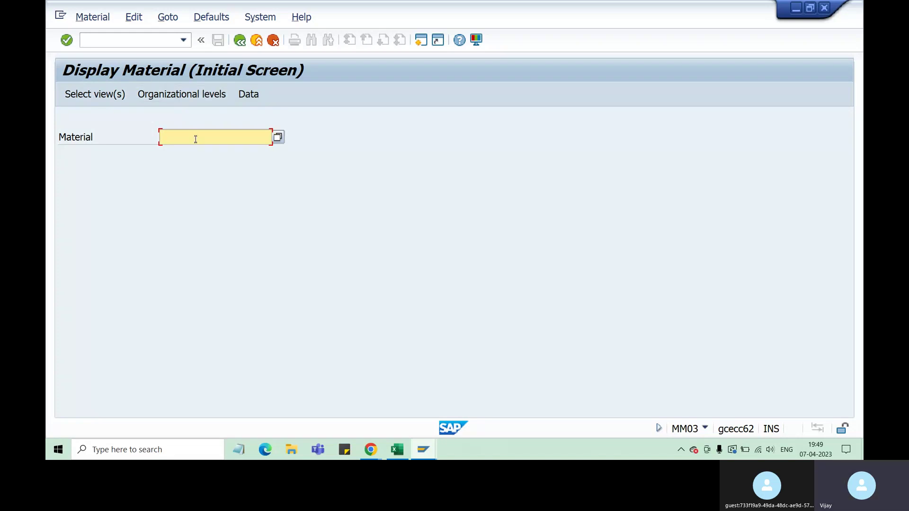
{"action": "key", "text": "ctrl+v"}
{"action": "key", "text": "Return"}
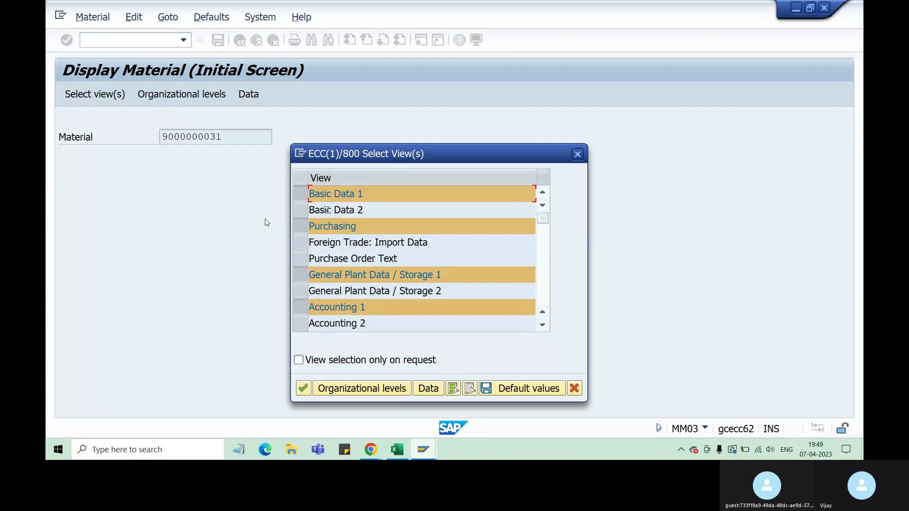
{"action": "left_click", "coordinate": [300, 193]}
{"action": "left_click", "coordinate": [300, 275]}
{"action": "left_click", "coordinate": [301, 307]}
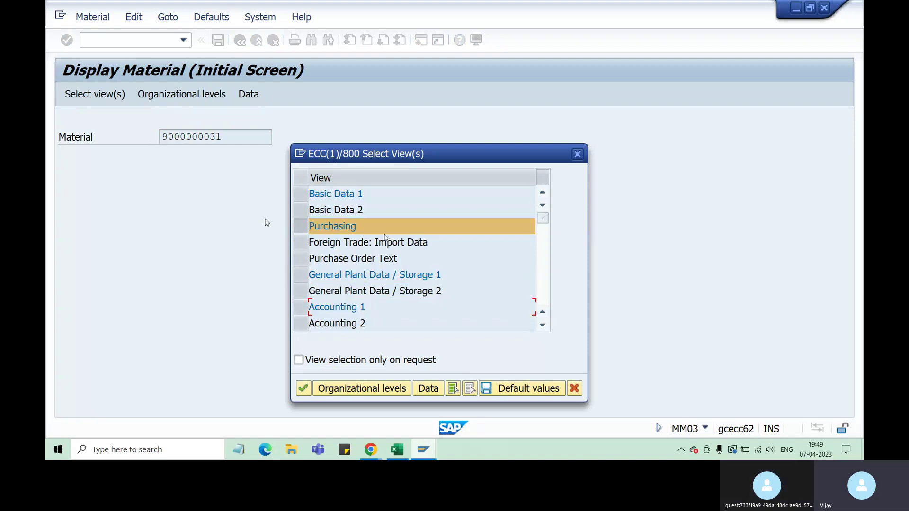
{"action": "left_click", "coordinate": [304, 389]}
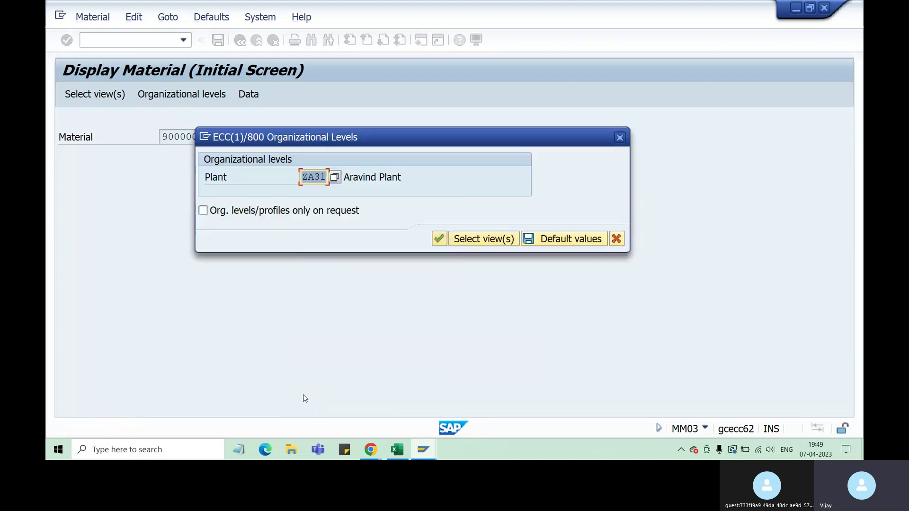
Confirm plant ZA31 to display the Purchasing view, review it, and return to Excel.
{"action": "left_click", "coordinate": [320, 172]}
{"action": "left_click", "coordinate": [439, 240]}
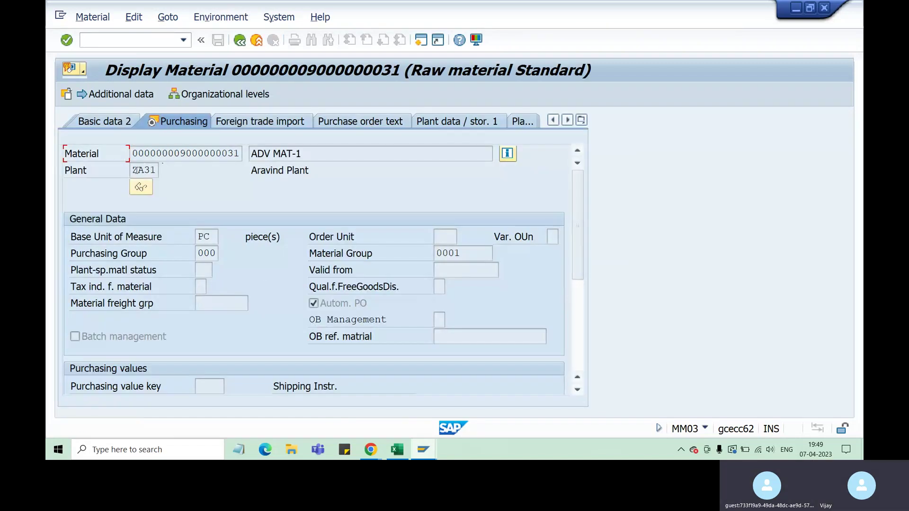
{"action": "double_click", "coordinate": [135, 170]}
{"action": "left_click_drag", "start_coordinate": [157, 153], "coordinate": [248, 153]}
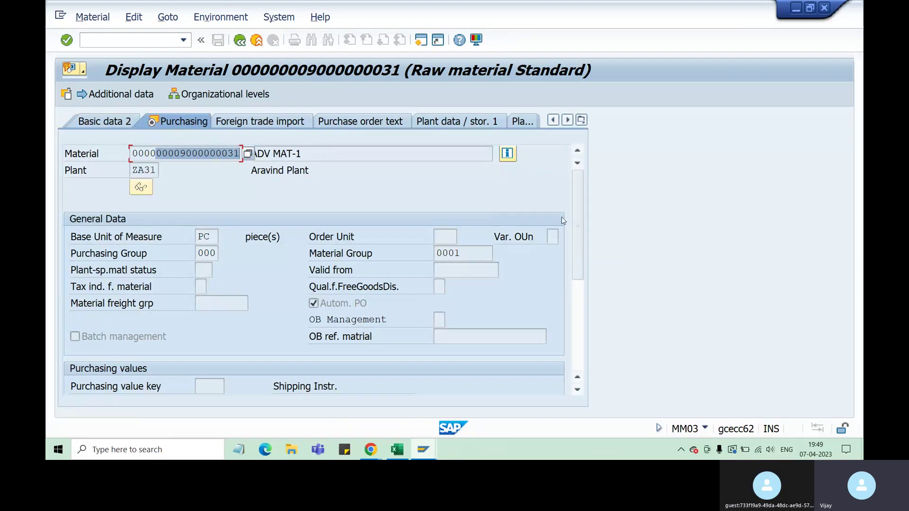
{"action": "left_click_drag", "start_coordinate": [577, 199], "coordinate": [575, 289]}
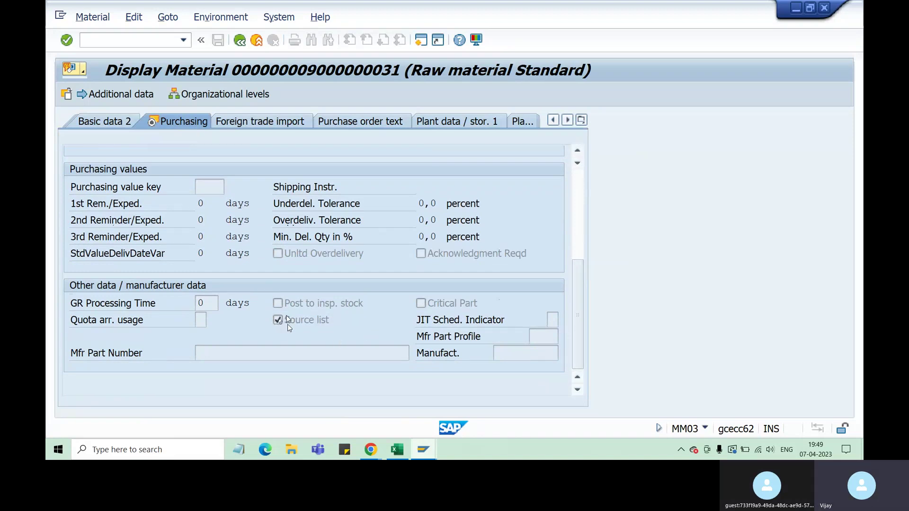
{"action": "left_click", "coordinate": [397, 449]}
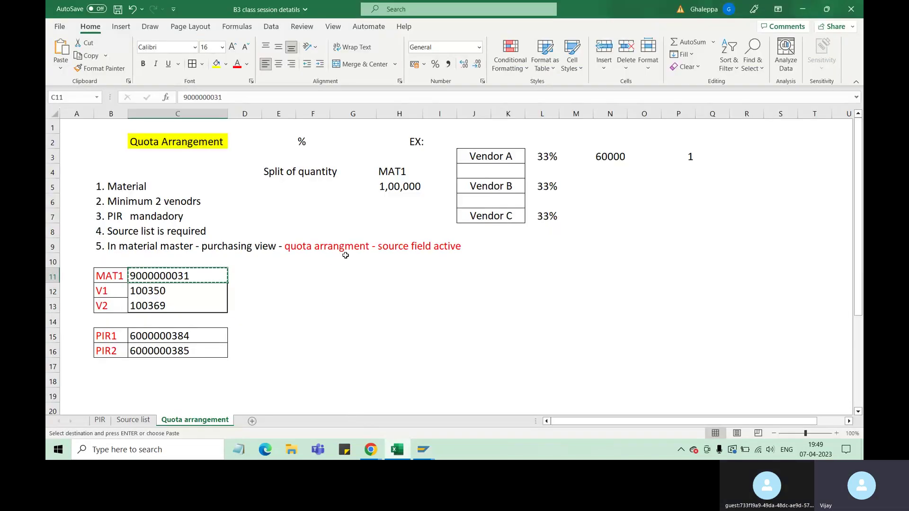
Mark the quota arrangement note across F9:H9 and check cells F11 and F10.
{"action": "left_click", "coordinate": [405, 247]}
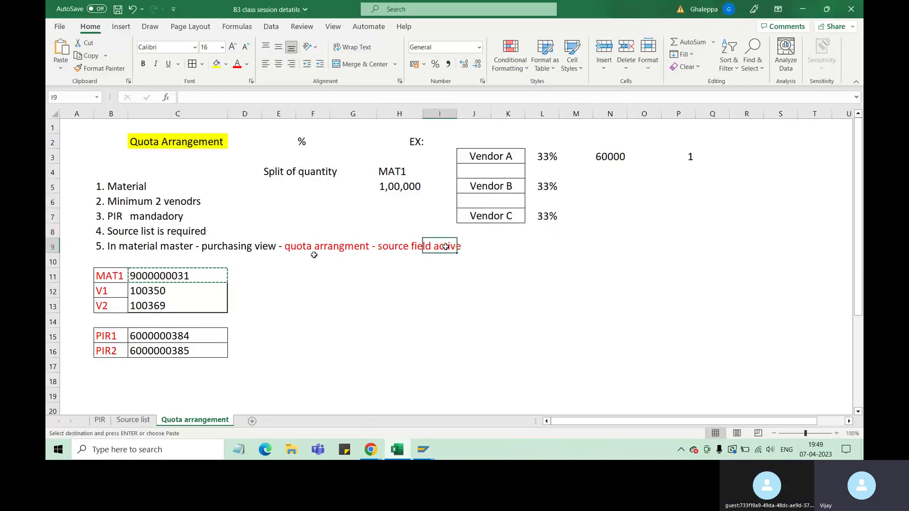
{"action": "left_click_drag", "start_coordinate": [314, 247], "coordinate": [386, 250]}
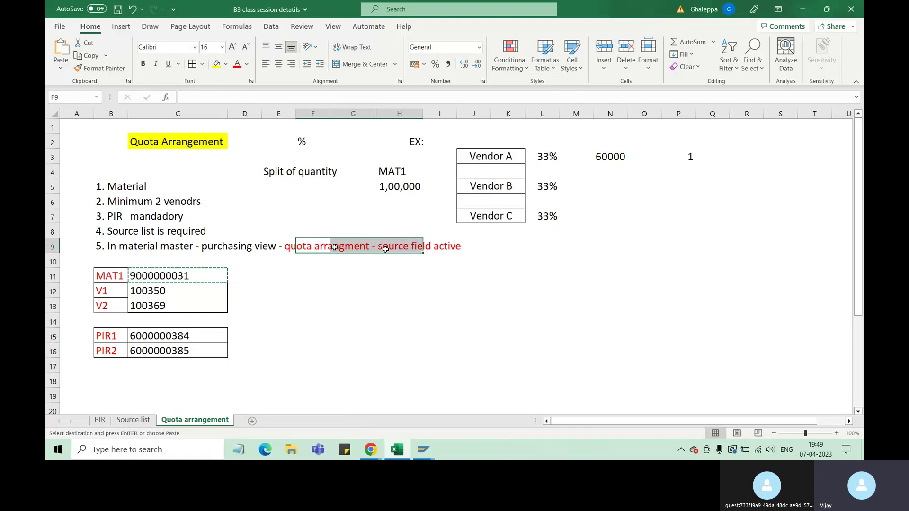
{"action": "left_click", "coordinate": [318, 276]}
{"action": "left_click", "coordinate": [320, 261]}
Enter 'active' in cell F8, then return to the SAP material display.
{"action": "left_click", "coordinate": [329, 237]}
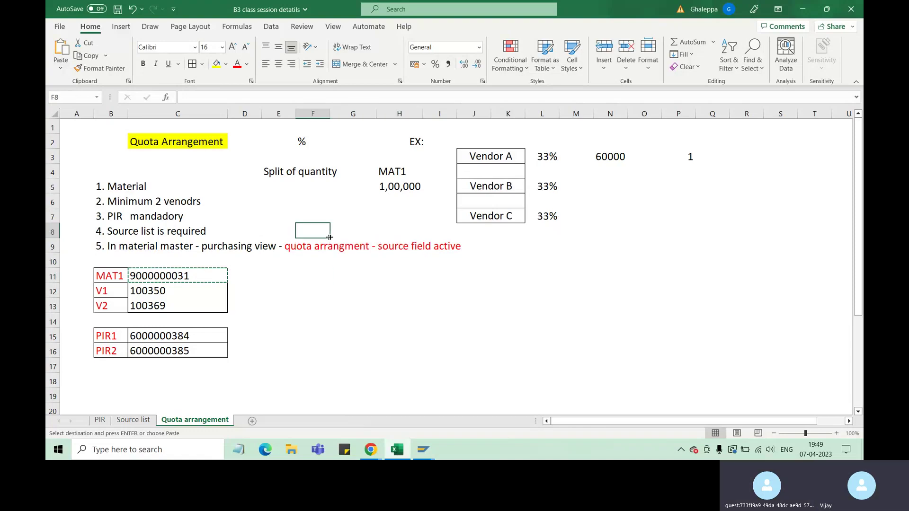
{"action": "type", "text": "active"}
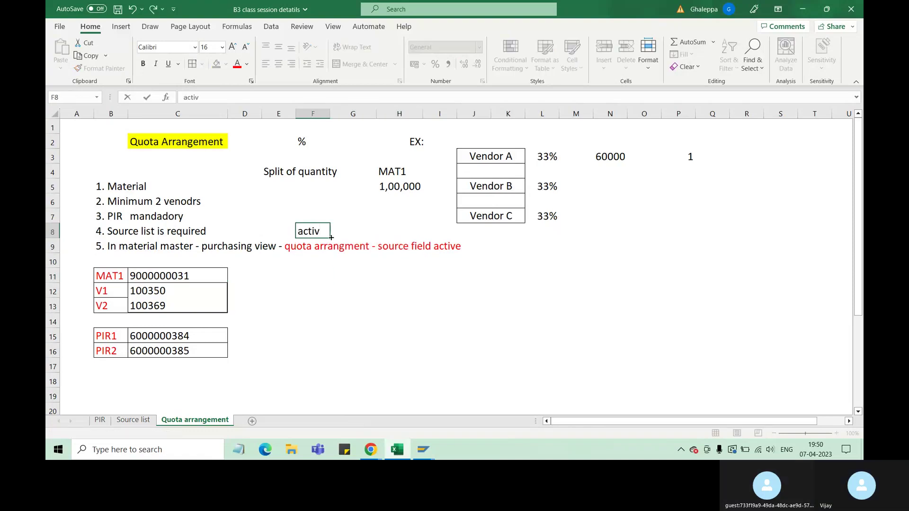
{"action": "left_click", "coordinate": [333, 269]}
{"action": "left_click", "coordinate": [312, 231]}
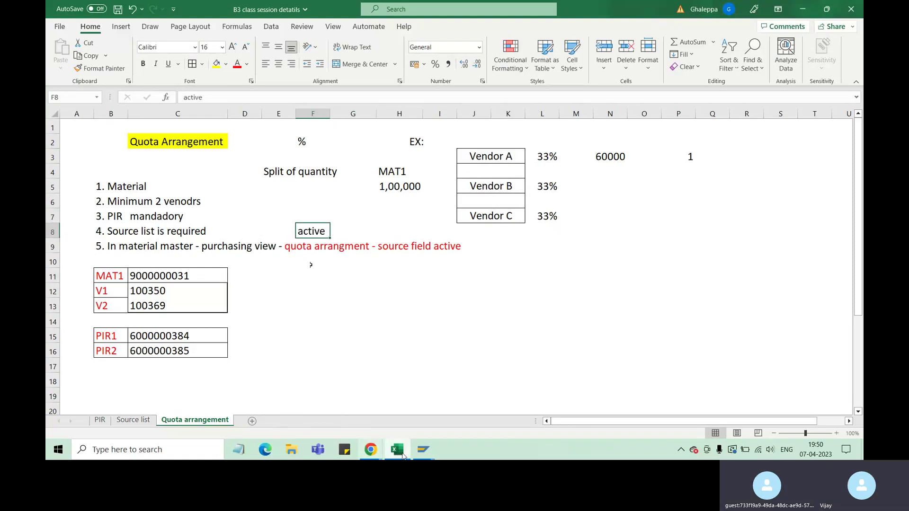
{"action": "left_click", "coordinate": [423, 449]}
{"action": "left_click", "coordinate": [483, 407]}
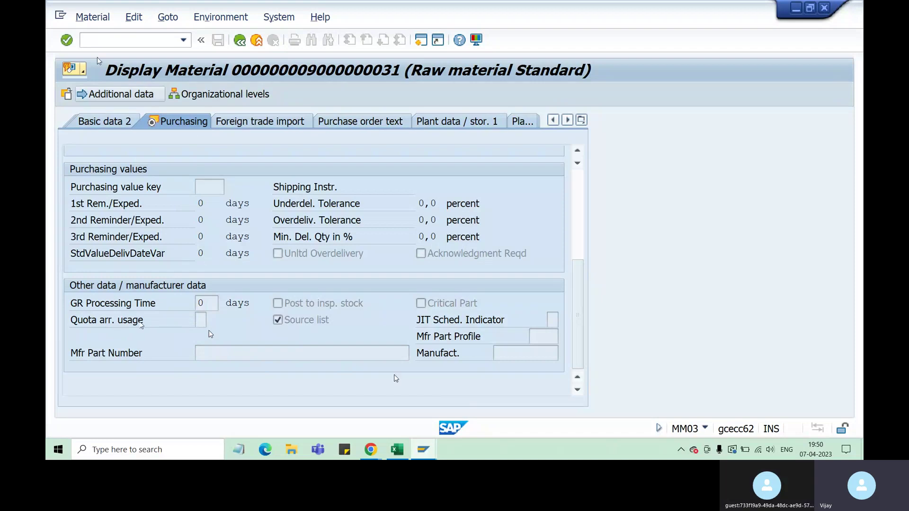
{"action": "left_click", "coordinate": [91, 21]}
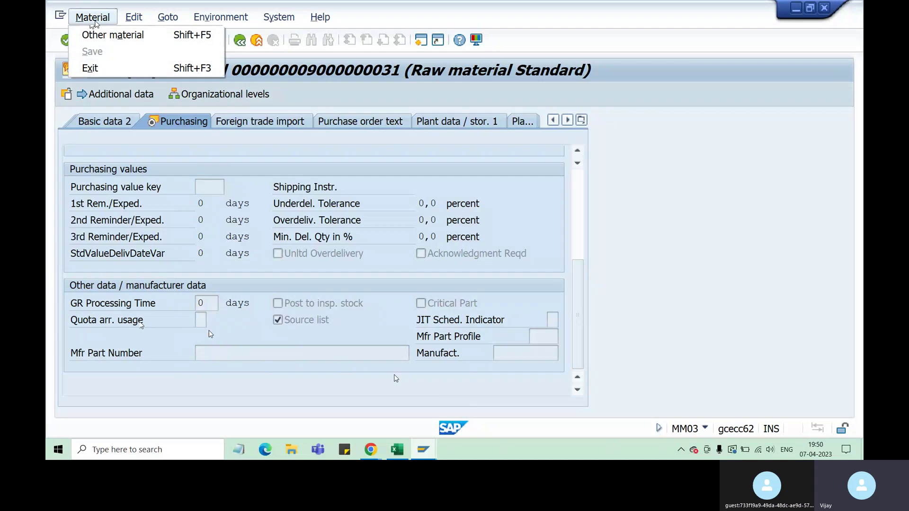
{"action": "left_click", "coordinate": [155, 176]}
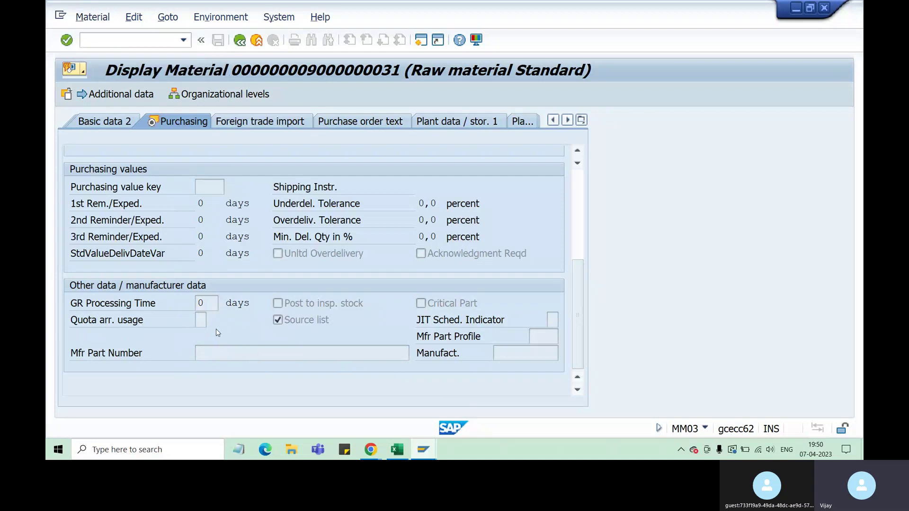
{"action": "left_click", "coordinate": [124, 38]}
{"action": "type", "text": "/nmm02"}
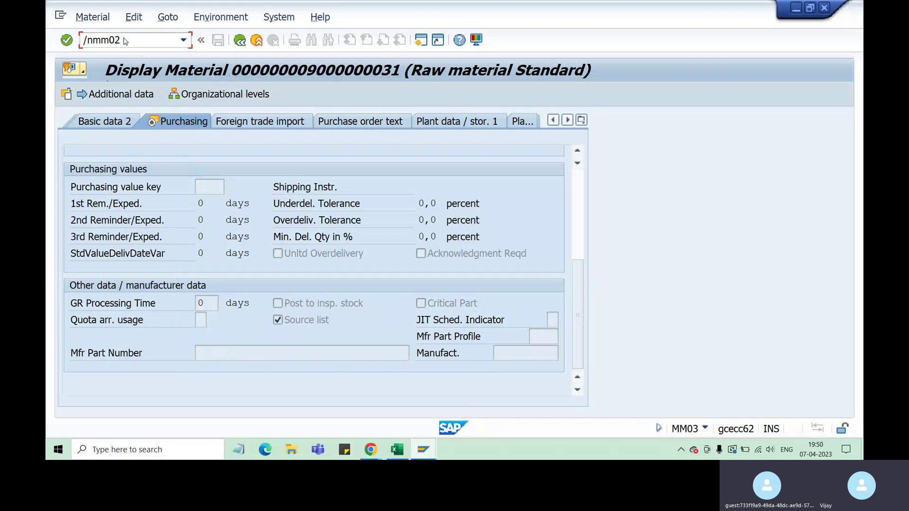
{"action": "key", "text": "Return"}
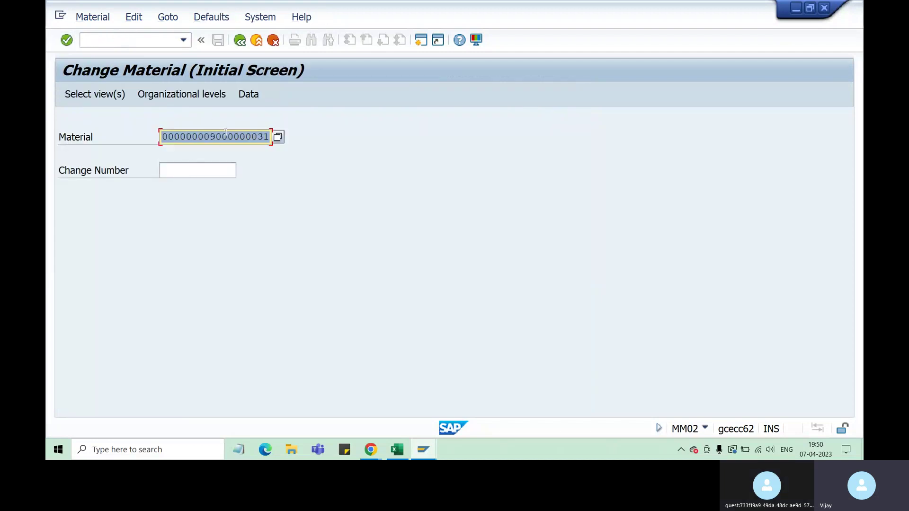
{"action": "key", "text": "Return"}
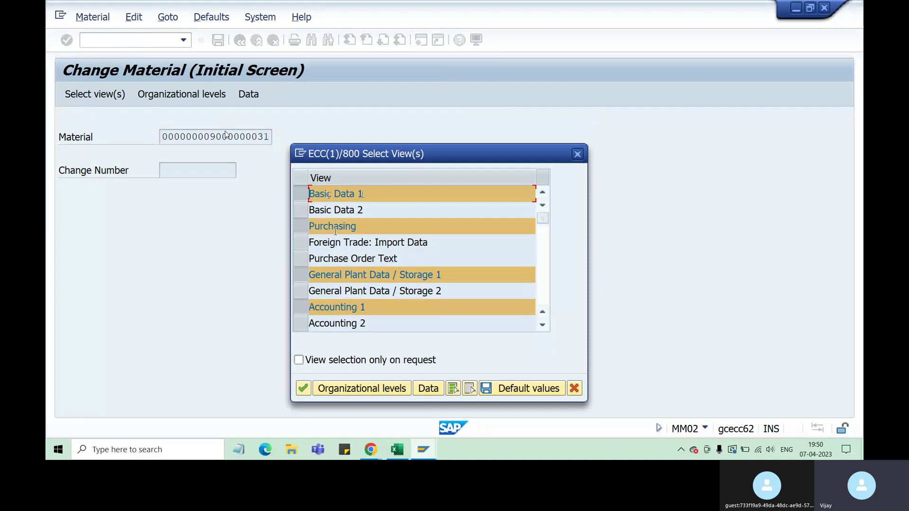
Keep only the Purchasing view and select plant ZA31 on the organizational levels.
{"action": "left_click", "coordinate": [301, 194]}
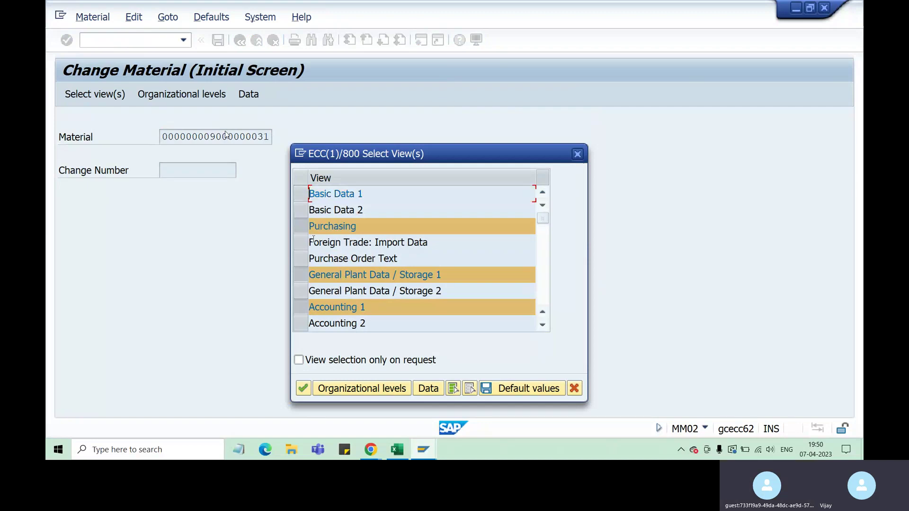
{"action": "left_click", "coordinate": [305, 283]}
{"action": "left_click", "coordinate": [301, 307]}
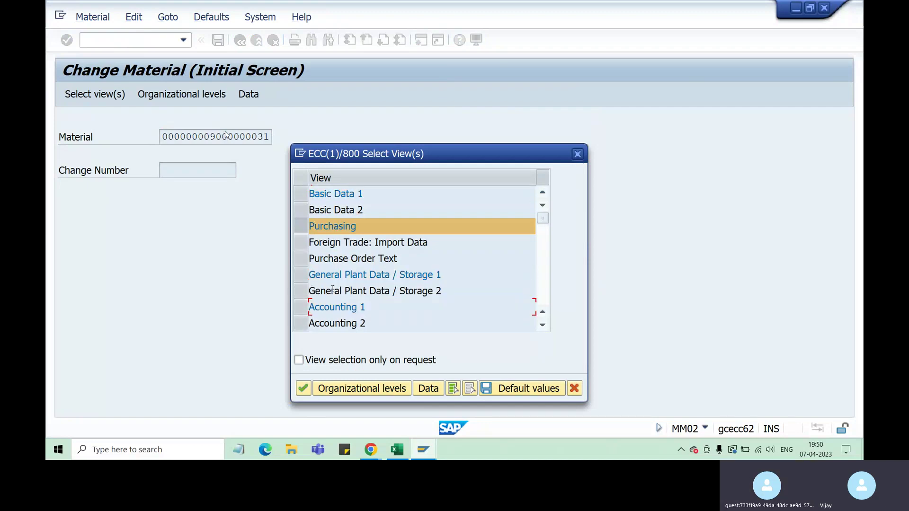
{"action": "left_click", "coordinate": [304, 390]}
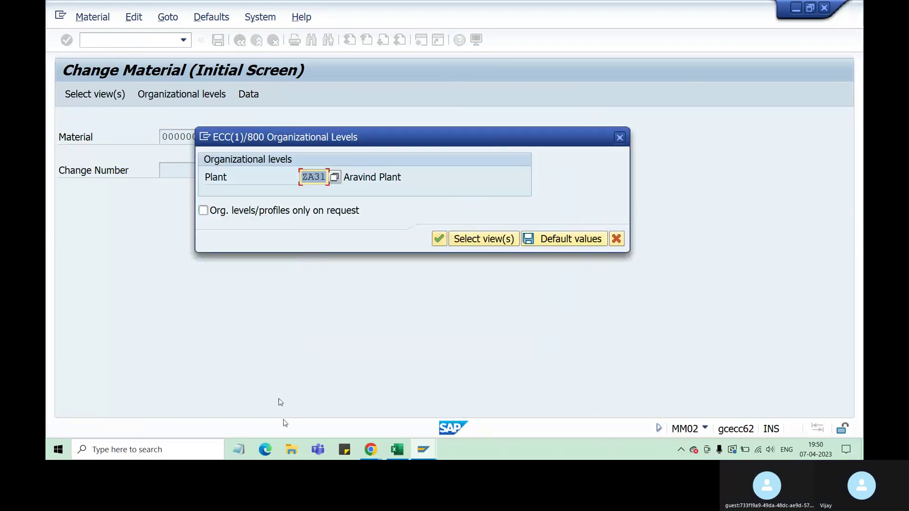
{"action": "left_click", "coordinate": [314, 181]}
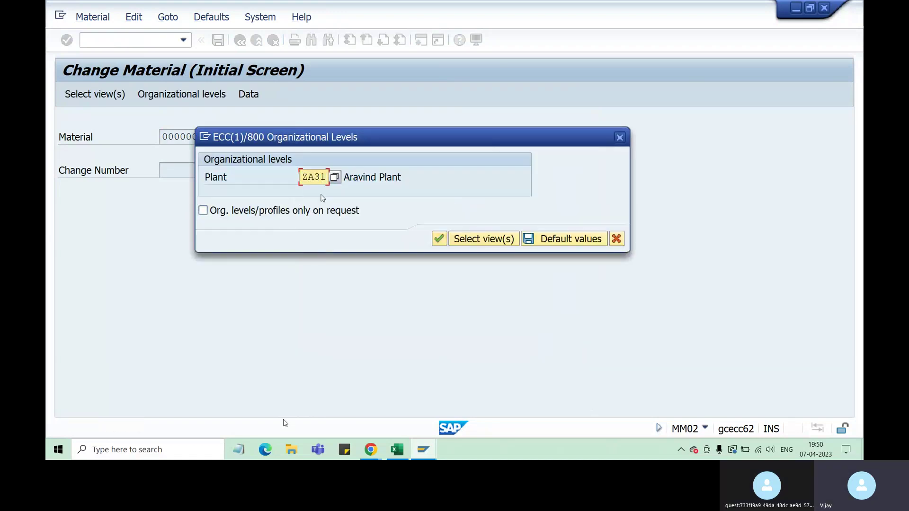
{"action": "left_click_drag", "start_coordinate": [325, 177], "coordinate": [308, 177]}
Confirm plant ZA31, then list the Quota arr. usage values (1, 2, A, F, H, R, Y).
{"action": "left_click", "coordinate": [440, 238]}
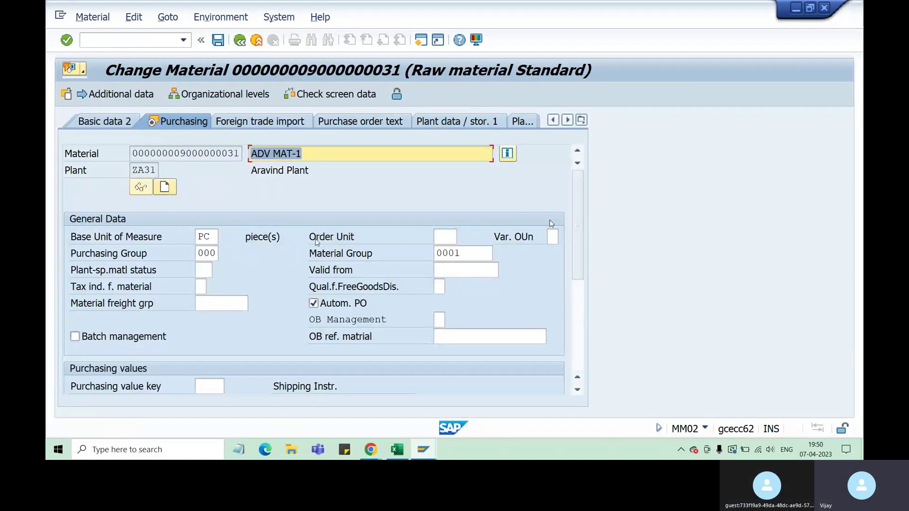
{"action": "scroll", "coordinate": [578, 228], "scroll_direction": "down", "scroll_amount": 1}
{"action": "scroll", "coordinate": [578, 234], "scroll_direction": "down", "scroll_amount": 3}
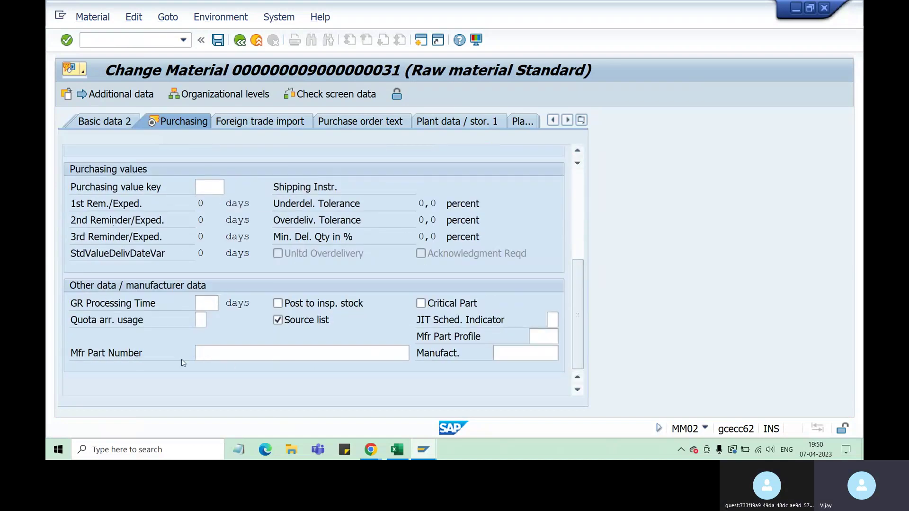
{"action": "left_click", "coordinate": [201, 321]}
{"action": "left_click", "coordinate": [213, 321]}
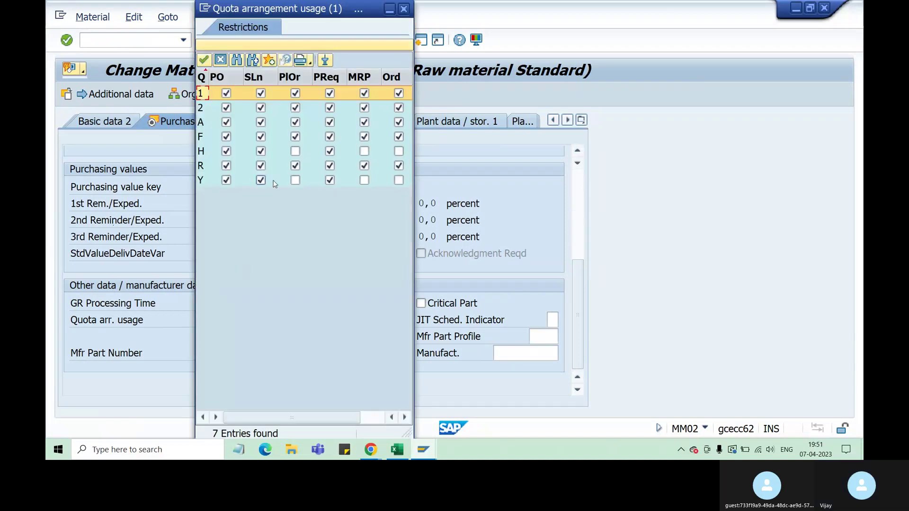
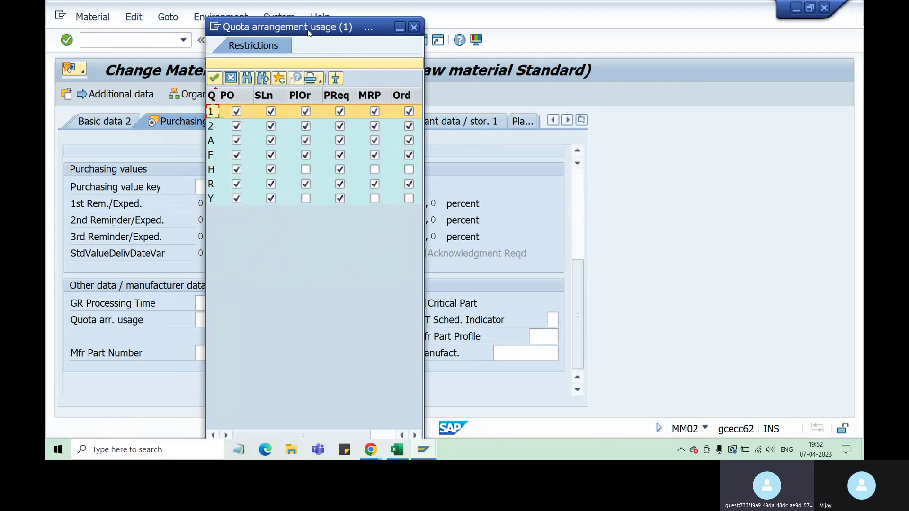
{"action": "left_click_drag", "start_coordinate": [321, 28], "coordinate": [402, 42]}
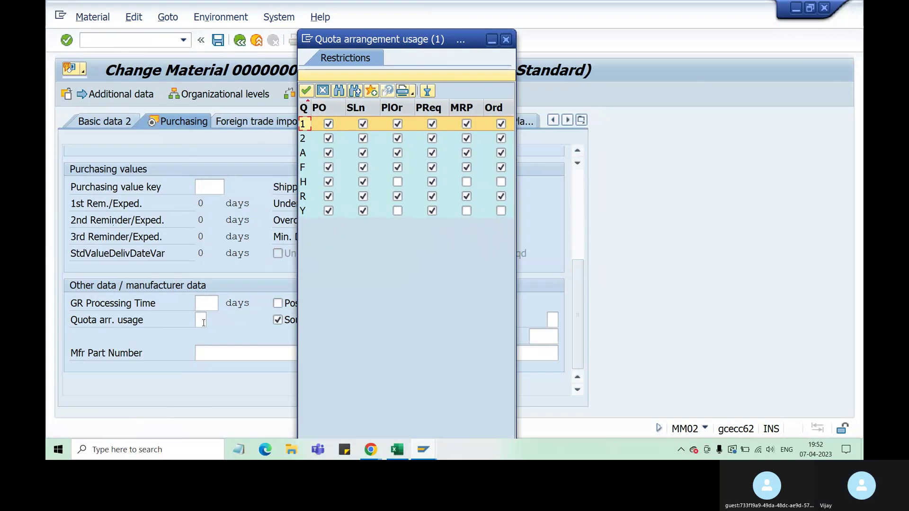
{"action": "left_click", "coordinate": [328, 125]}
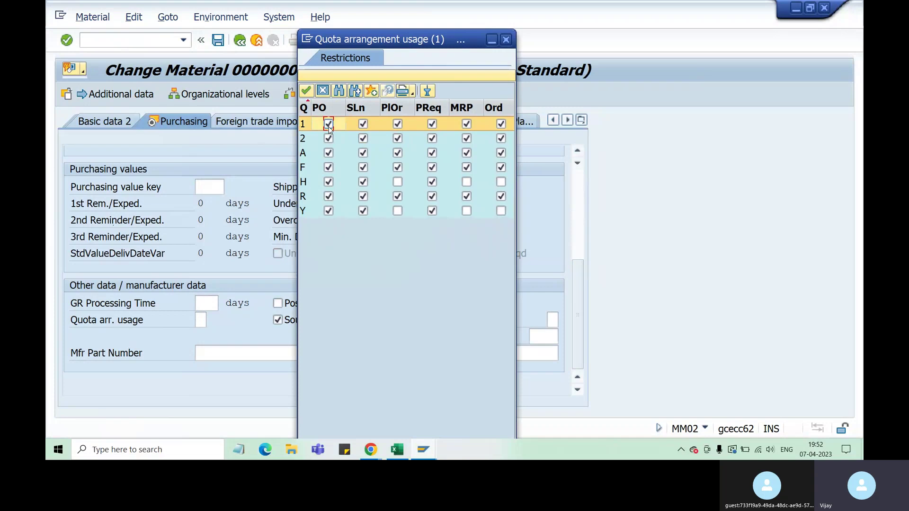
{"action": "double_click", "coordinate": [328, 124]}
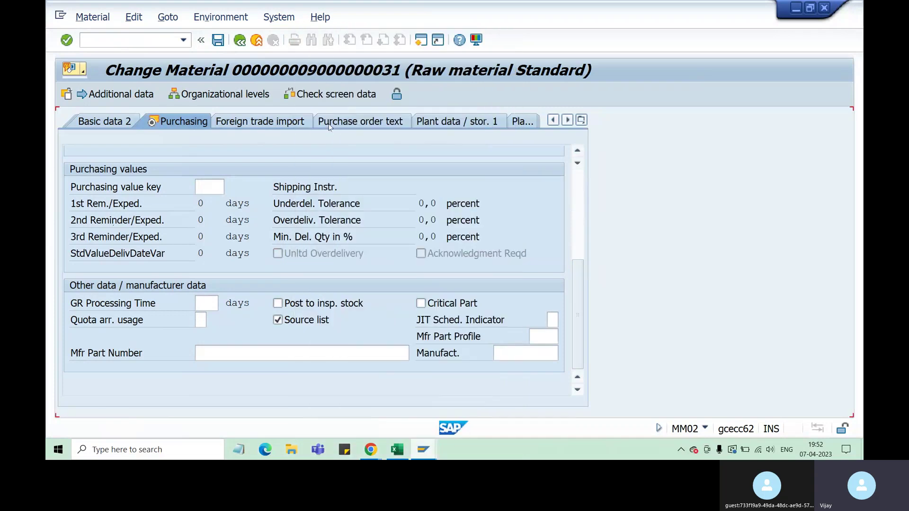
{"action": "left_click", "coordinate": [213, 320]}
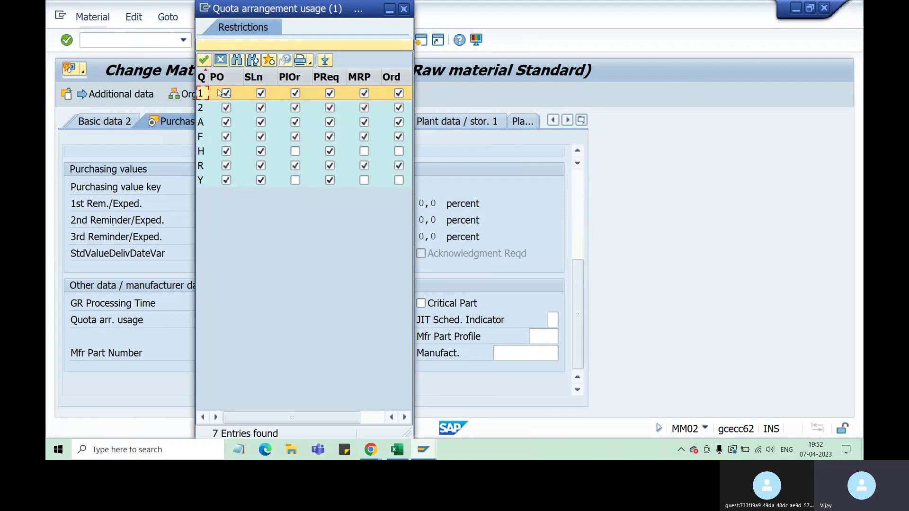
{"action": "left_click_drag", "start_coordinate": [303, 13], "coordinate": [380, 20]}
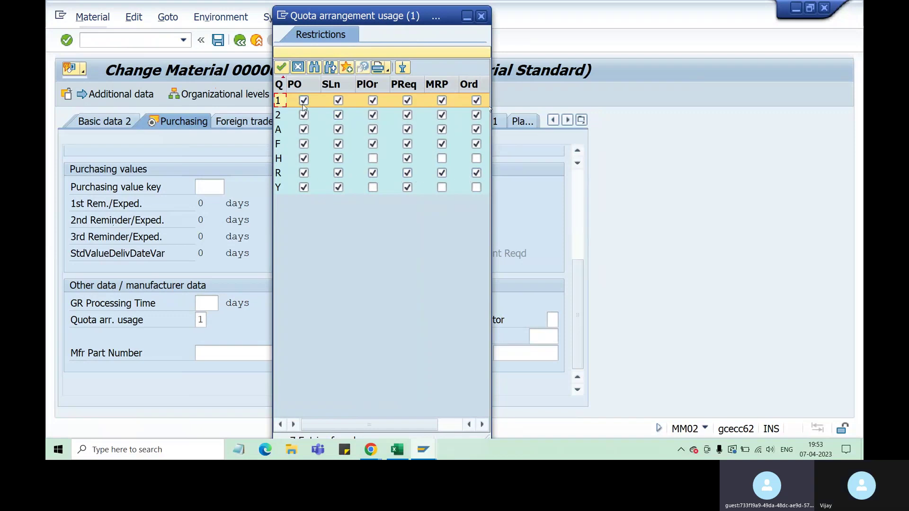
{"action": "double_click", "coordinate": [279, 102]}
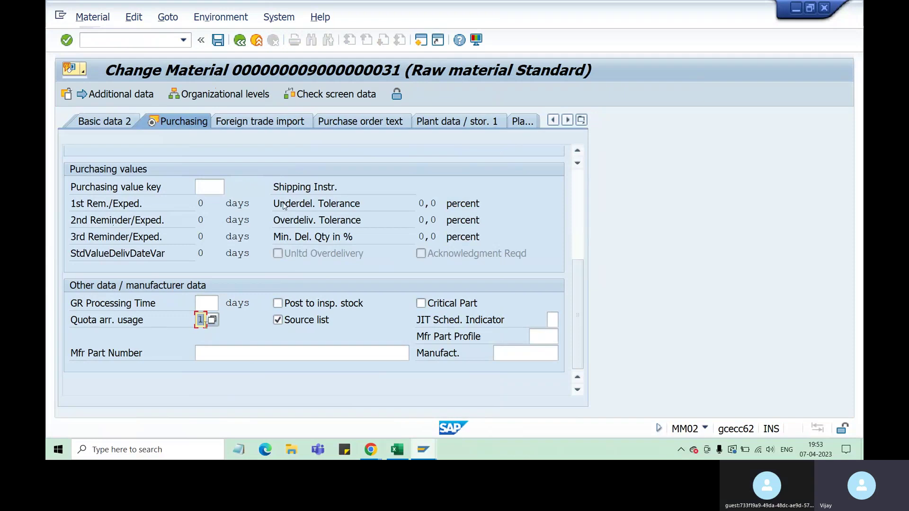
{"action": "left_click", "coordinate": [218, 40]}
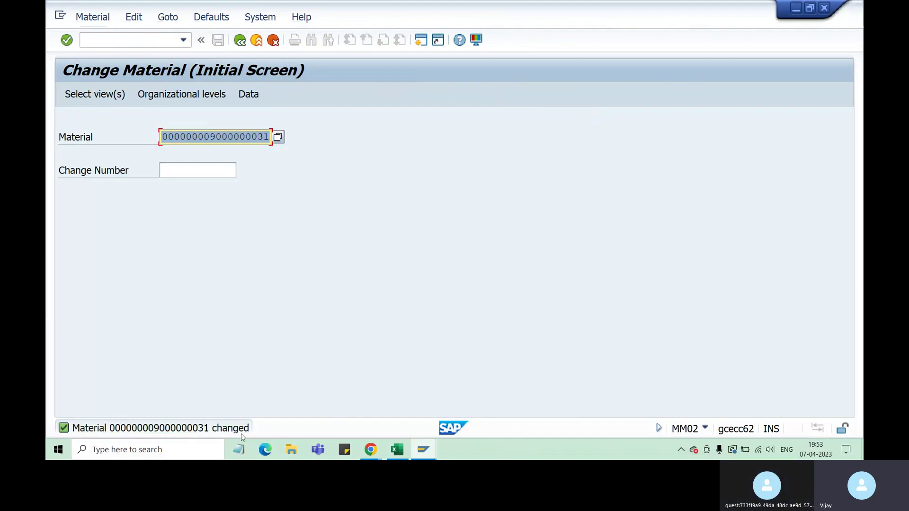
Review the material number, source list requirement and two vendor numbers in the Excel notes.
{"action": "key", "text": "alt+Tab"}
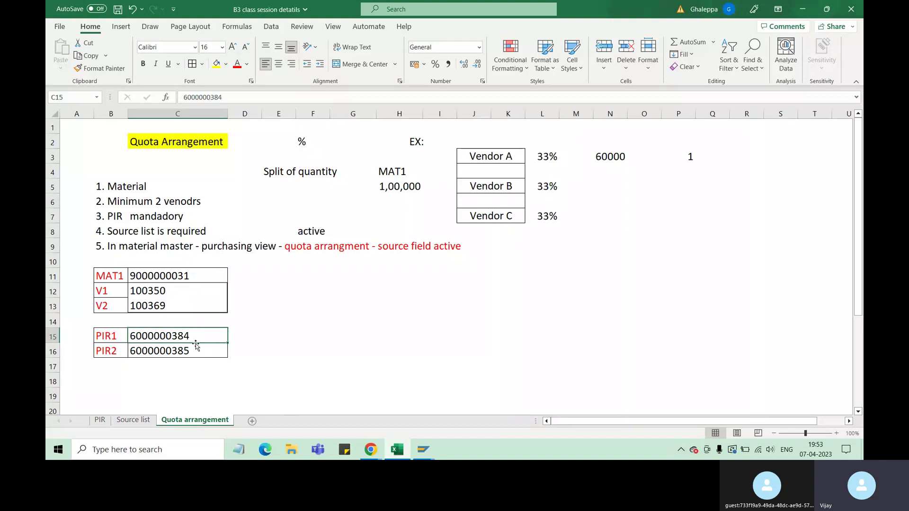
{"action": "left_click", "coordinate": [185, 282]}
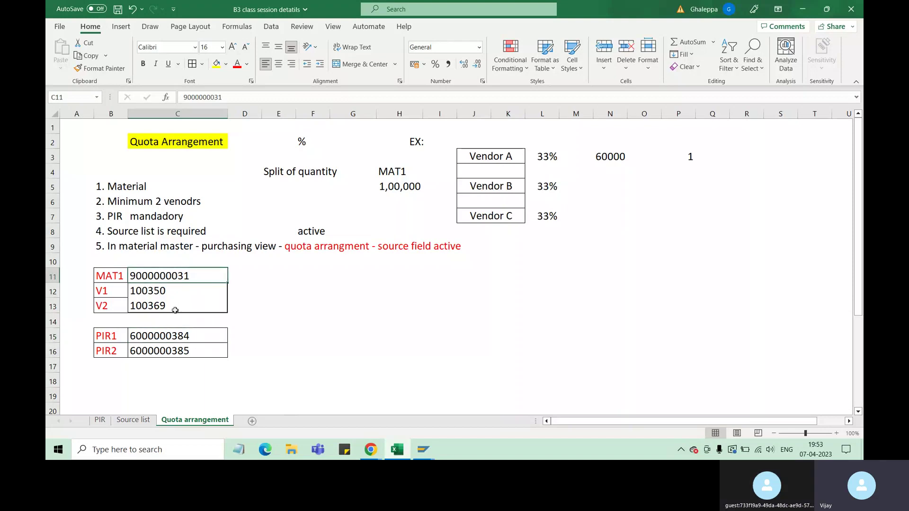
{"action": "left_click", "coordinate": [124, 231]}
{"action": "left_click_drag", "start_coordinate": [124, 231], "coordinate": [429, 246]}
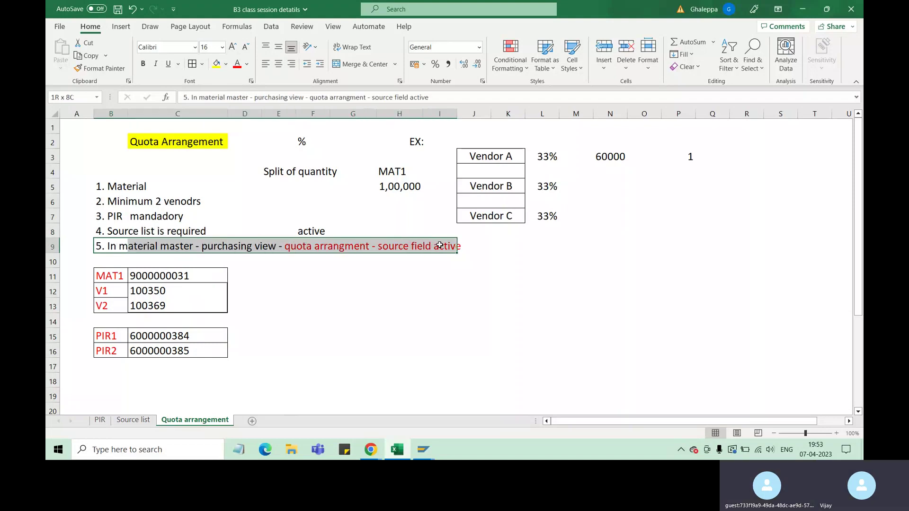
{"action": "left_click_drag", "start_coordinate": [126, 232], "coordinate": [184, 232]}
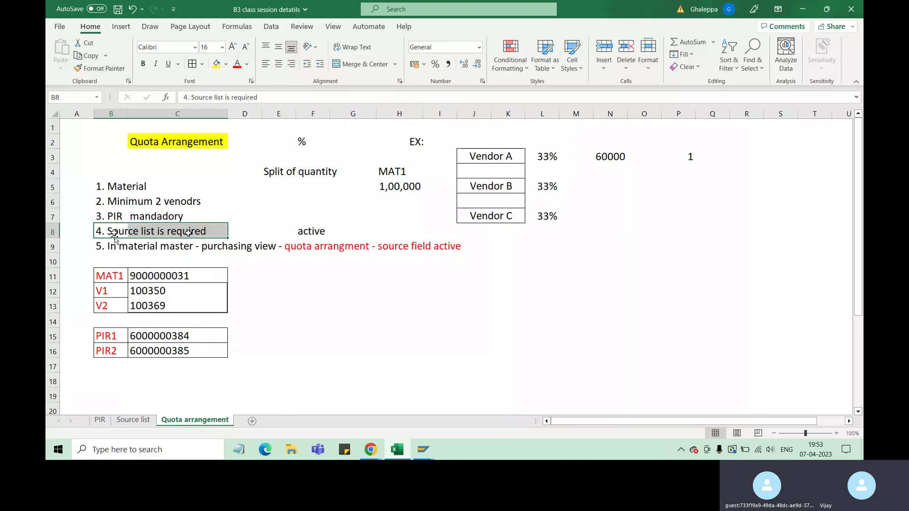
{"action": "left_click", "coordinate": [144, 276]}
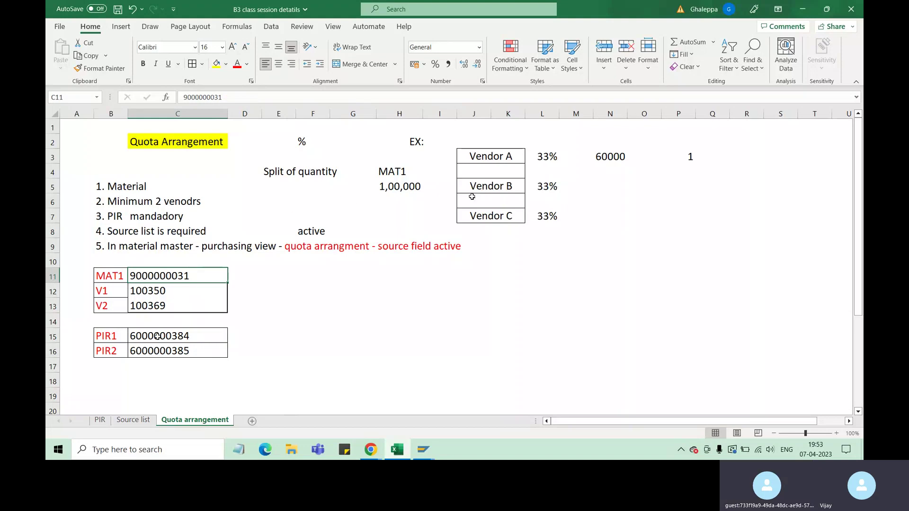
{"action": "left_click_drag", "start_coordinate": [148, 292], "coordinate": [158, 304]}
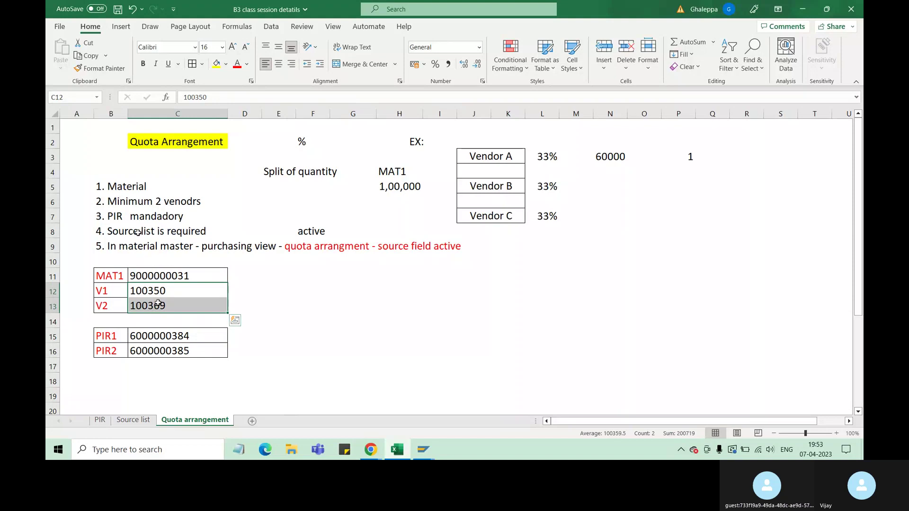
Check the Source list sheet in Excel, then return to SAP Change Material.
{"action": "left_click", "coordinate": [133, 420]}
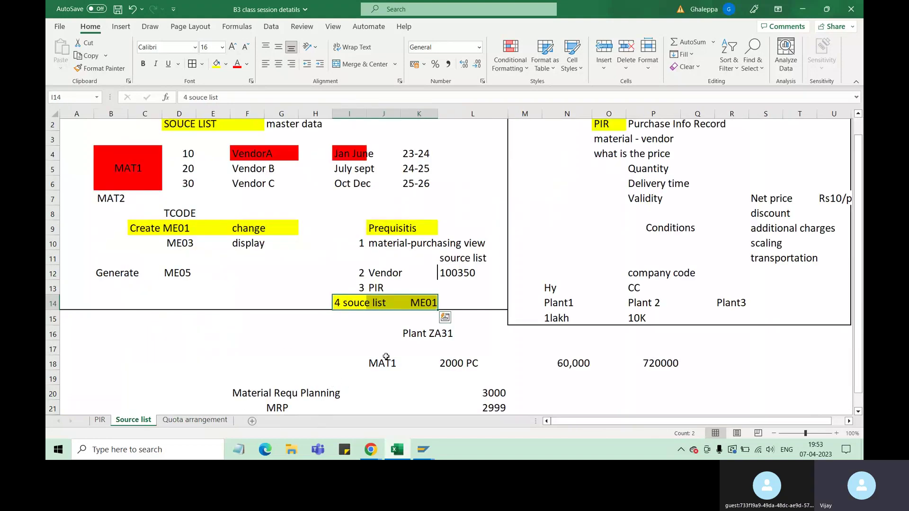
{"action": "left_click", "coordinate": [450, 302]}
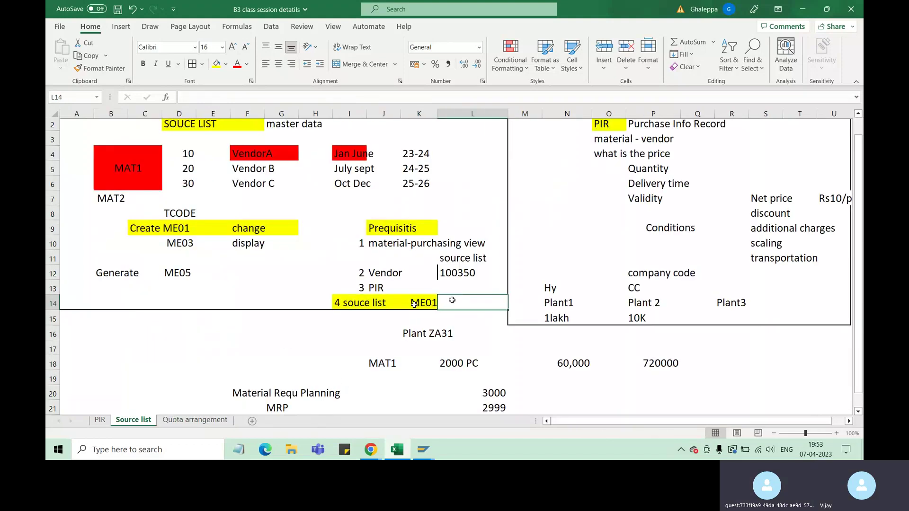
{"action": "mouse_move", "coordinate": [424, 450]}
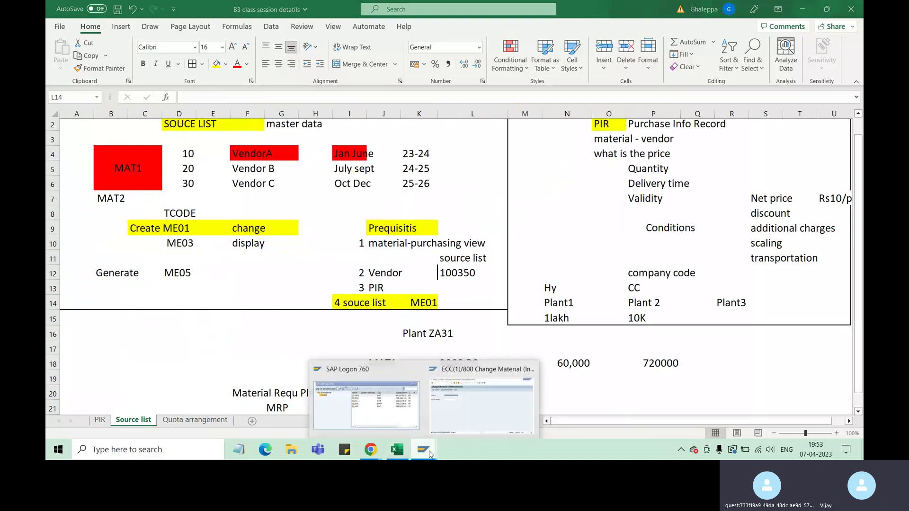
{"action": "left_click", "coordinate": [473, 407]}
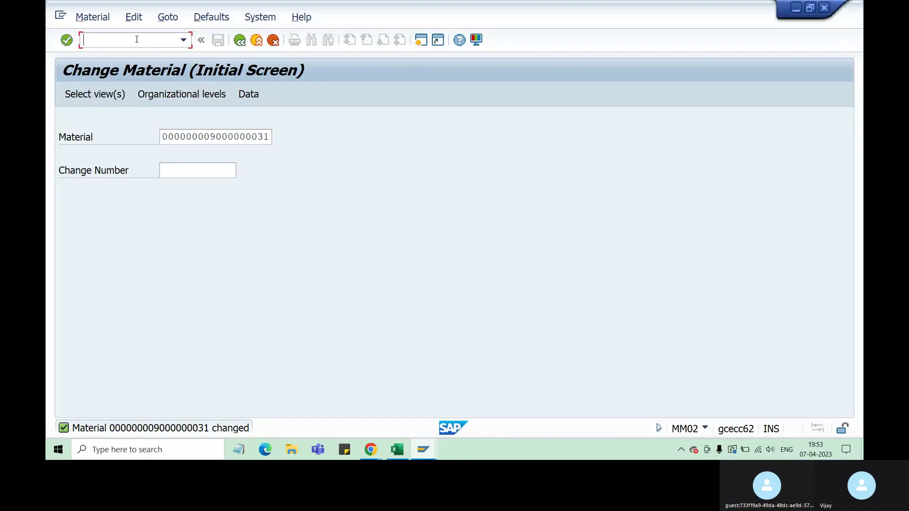
{"action": "type", "text": "/"}
{"action": "type", "text": "e01"}
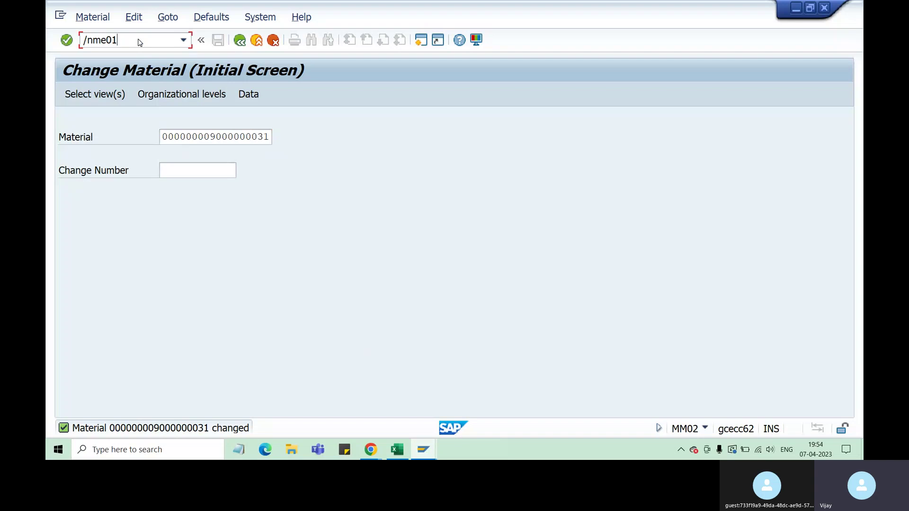
{"action": "key", "text": "Return"}
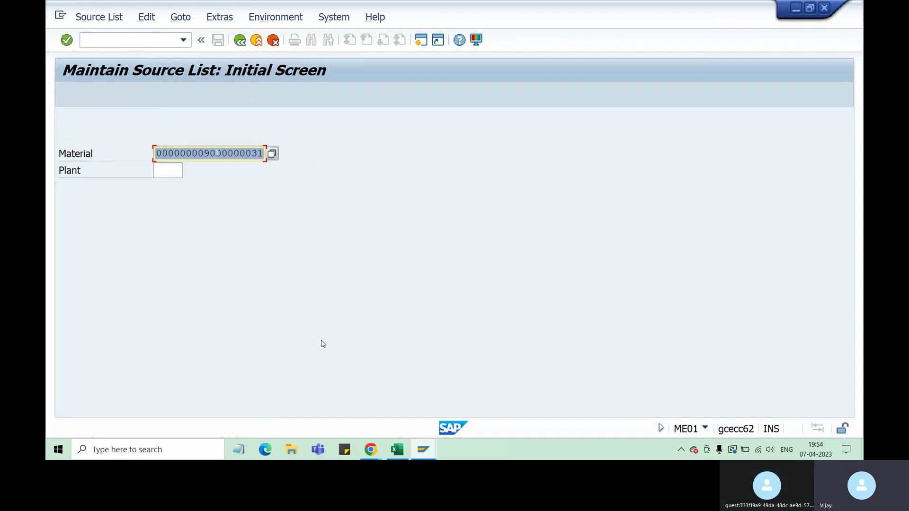
{"action": "left_click", "coordinate": [162, 169]}
{"action": "type", "text": "za"}
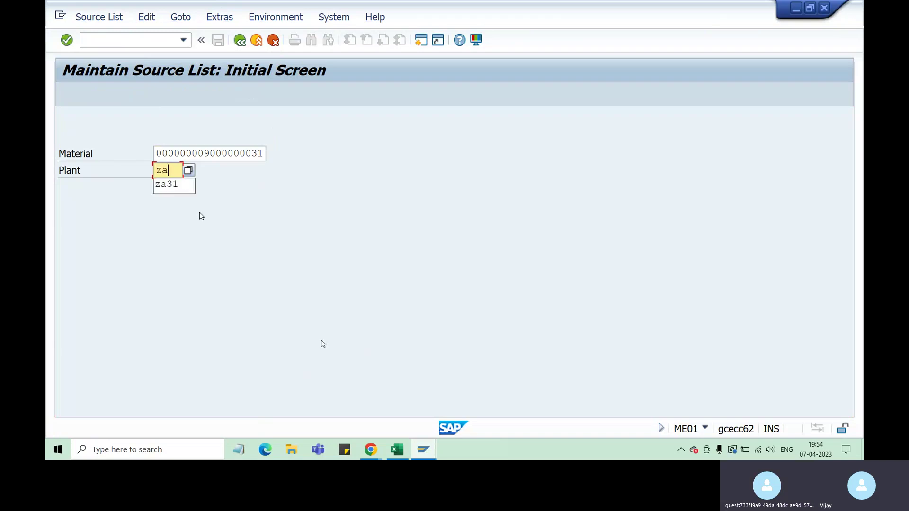
{"action": "type", "text": "31"}
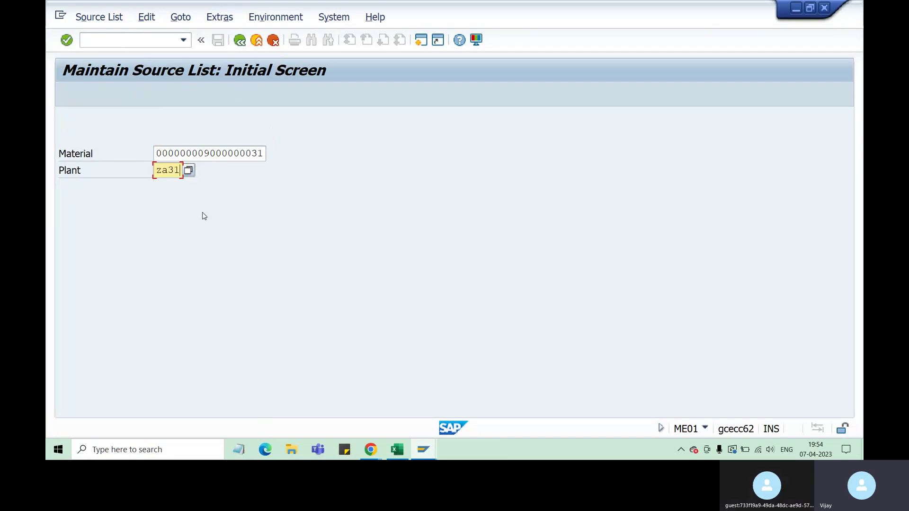
{"action": "key", "text": "Return"}
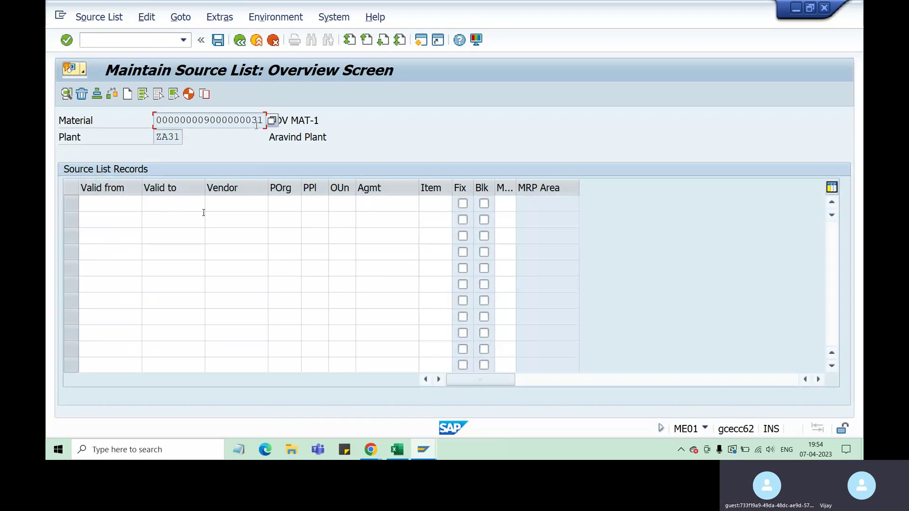
{"action": "left_click_drag", "start_coordinate": [203, 120], "coordinate": [263, 121]}
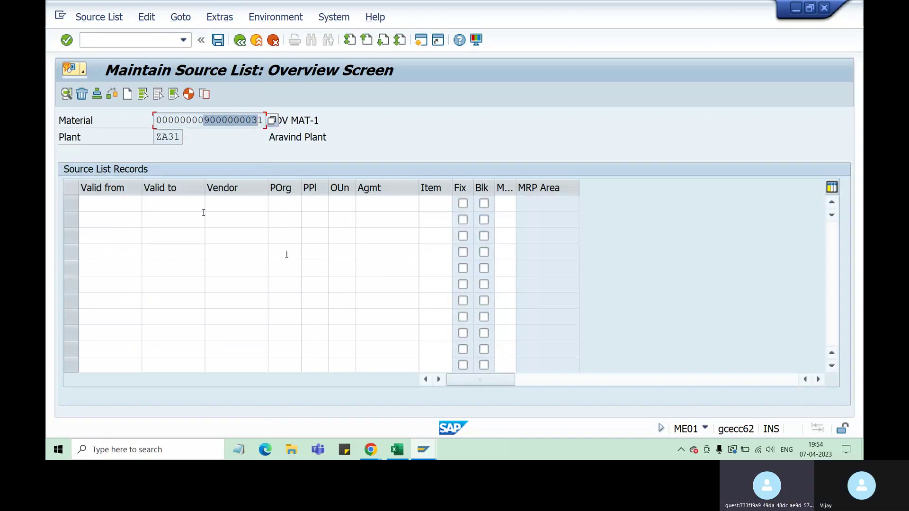
{"action": "left_click", "coordinate": [397, 449]}
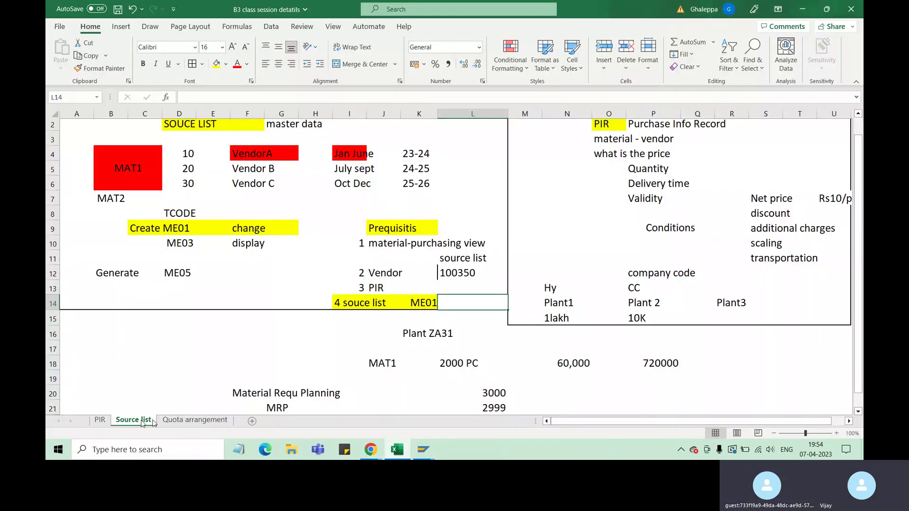
{"action": "left_click", "coordinate": [128, 167]}
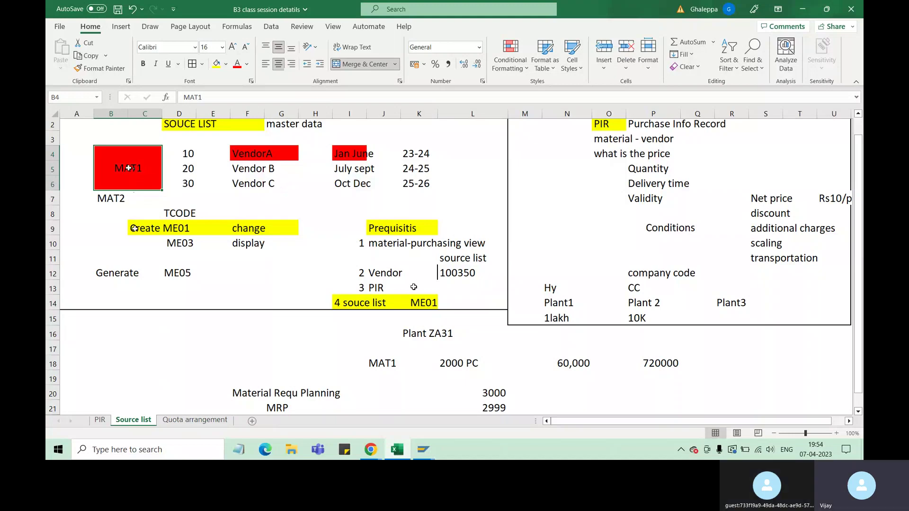
{"action": "left_click", "coordinate": [462, 275]}
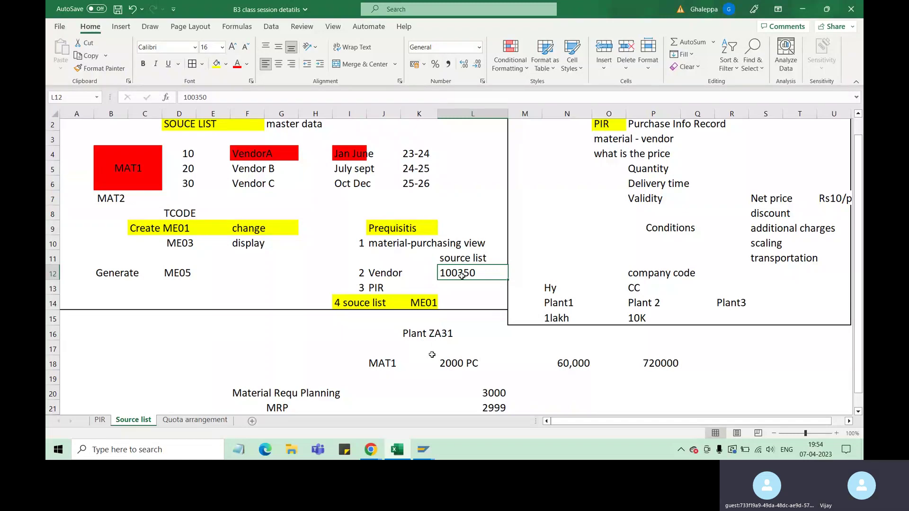
{"action": "left_click", "coordinate": [196, 420]}
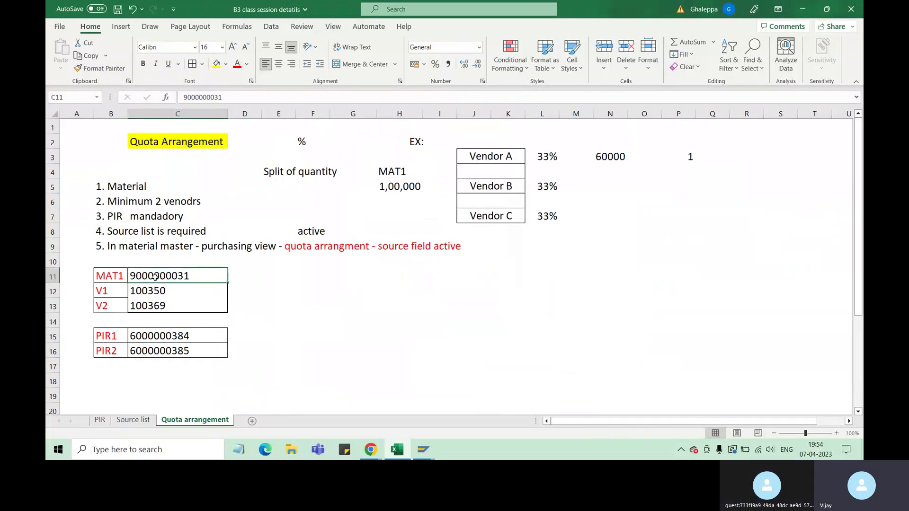
{"action": "double_click", "coordinate": [172, 277]}
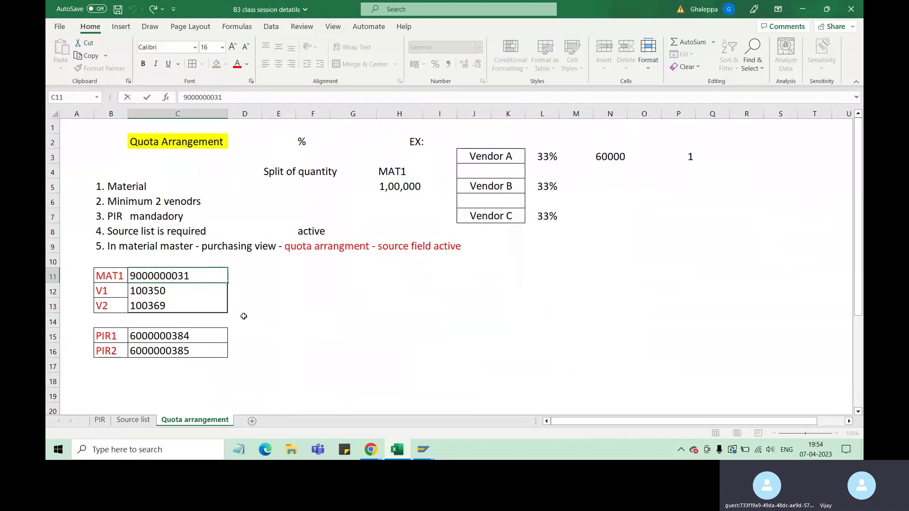
{"action": "left_click", "coordinate": [424, 450]}
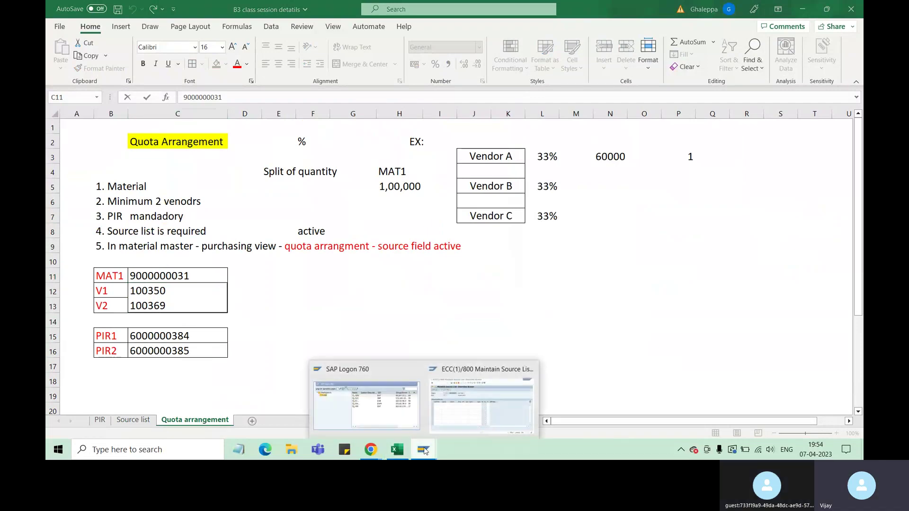
{"action": "left_click", "coordinate": [486, 412]}
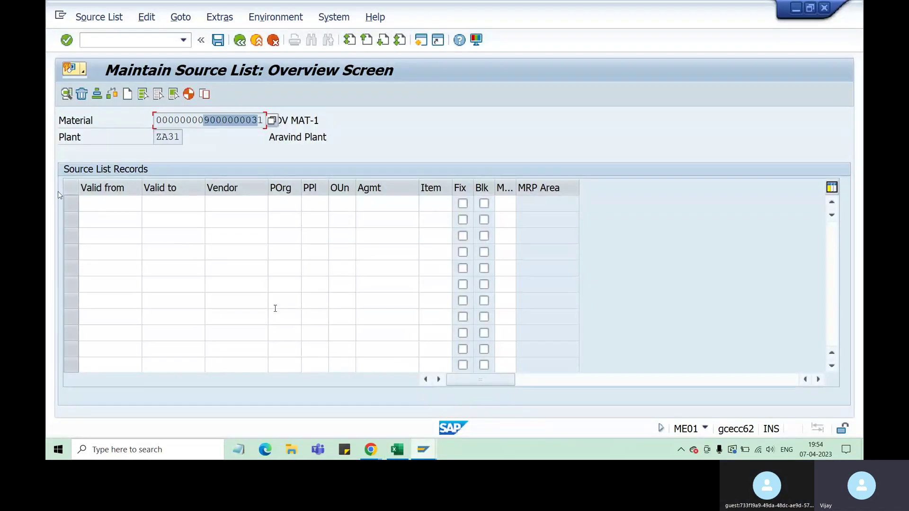
Enter source list validity from 07.04.2023 to 07.05.2030.
{"action": "left_click", "coordinate": [110, 206]}
{"action": "type", "text": "04"}
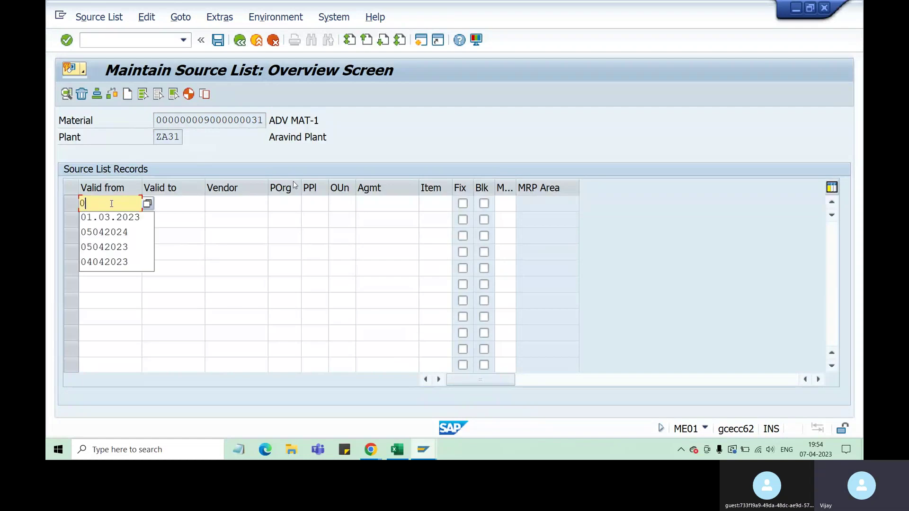
{"action": "key", "text": "BackSpace"}
{"action": "key", "text": "BackSpace"}
{"action": "type", "text": "0704"}
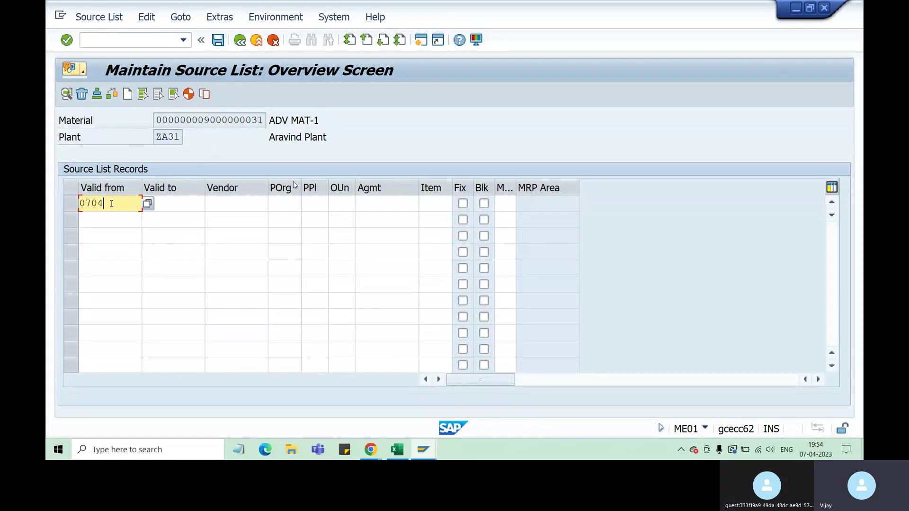
{"action": "type", "text": "2023"}
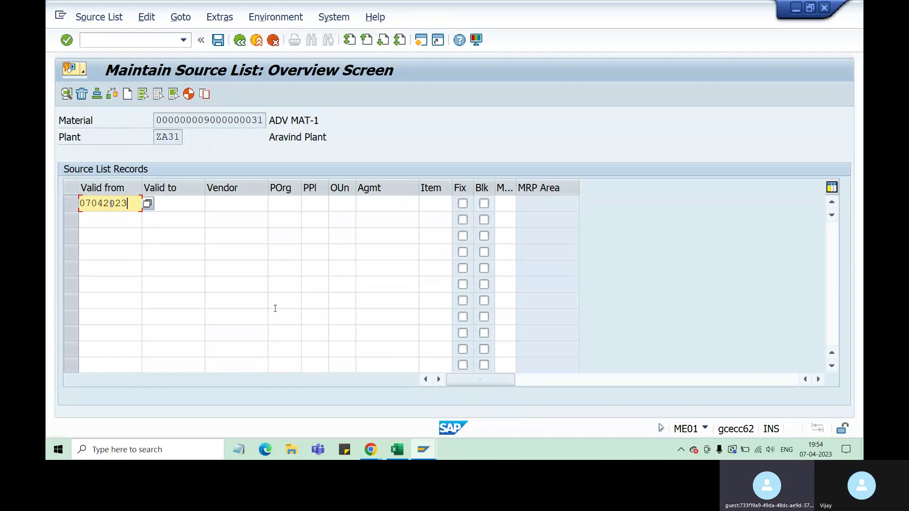
{"action": "key", "text": "Tab"}
{"action": "type", "text": "070"}
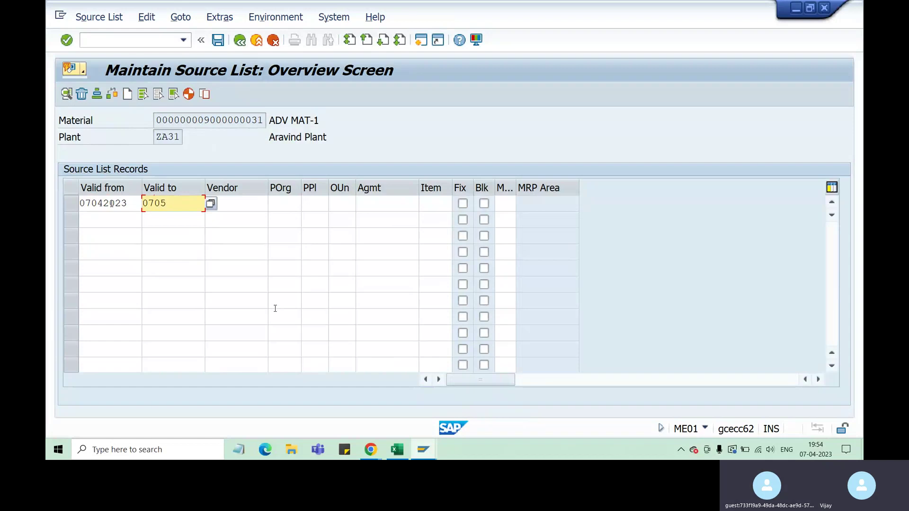
{"action": "type", "text": "52030"}
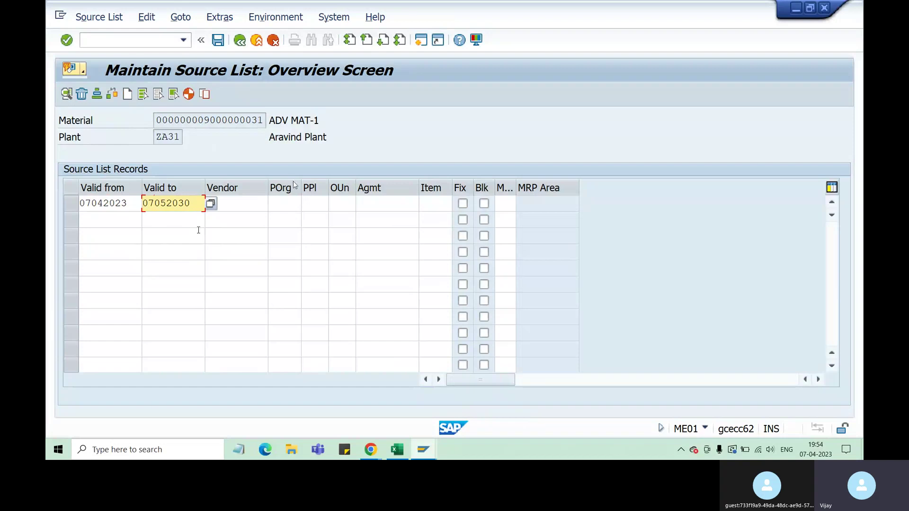
{"action": "key", "text": "Return"}
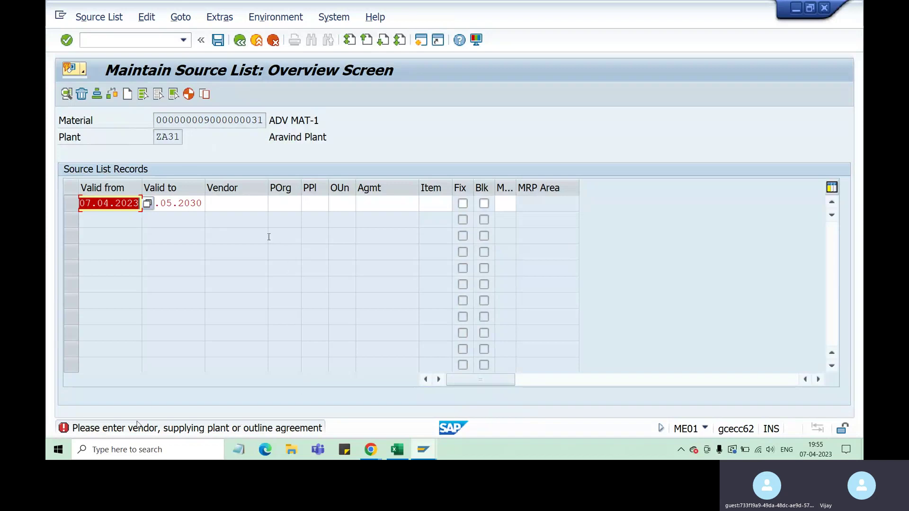
Paste vendor 100350 from Excel and enter purchasing organization ZA51, which is rejected as undefined.
{"action": "left_click", "coordinate": [235, 206]}
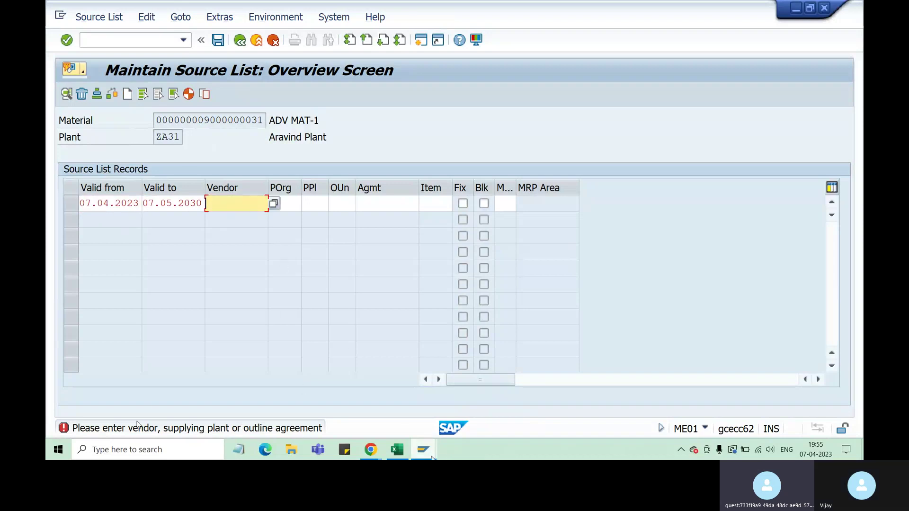
{"action": "left_click", "coordinate": [396, 450]}
{"action": "left_click", "coordinate": [159, 294]}
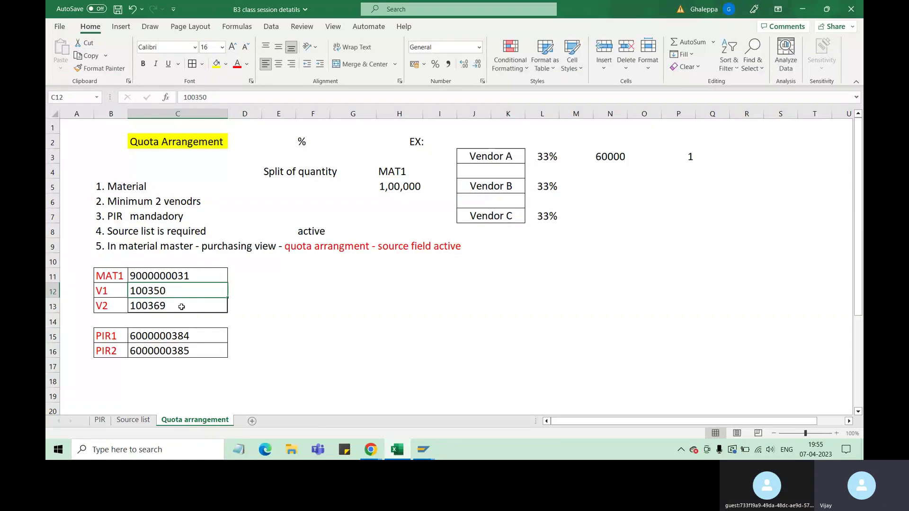
{"action": "key", "text": "ctrl+c"}
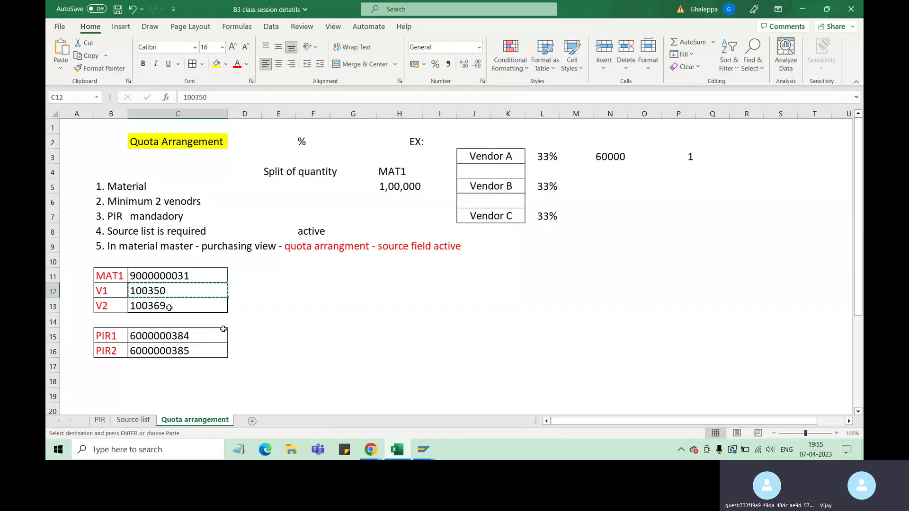
{"action": "key", "text": "alt+Tab"}
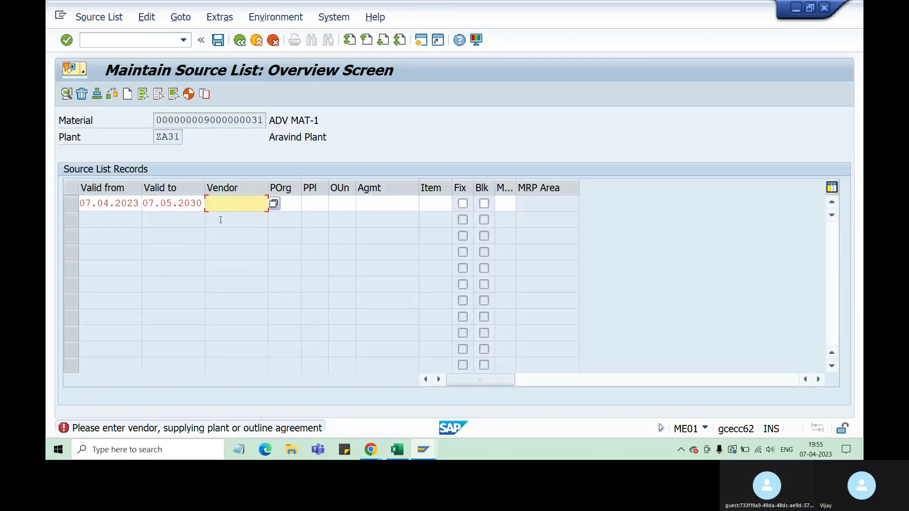
{"action": "key", "text": "ctrl+v"}
{"action": "key", "text": "Return"}
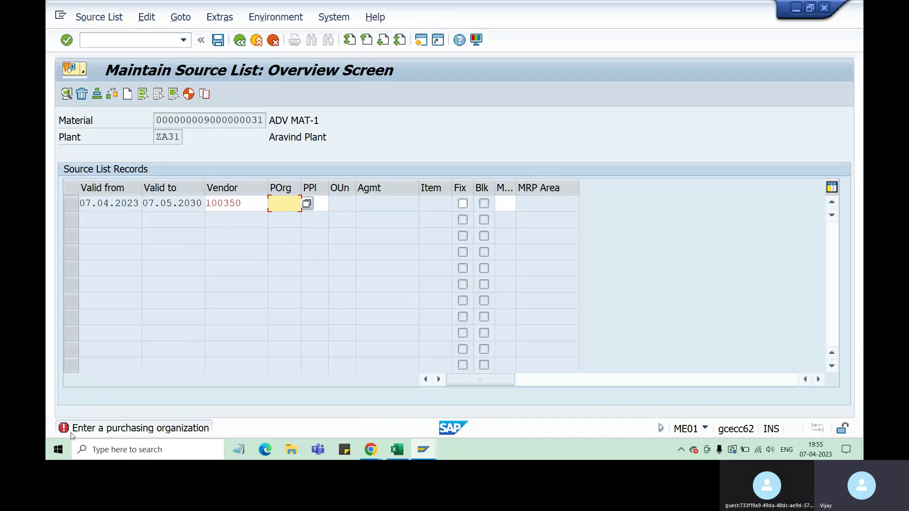
{"action": "type", "text": "za51"}
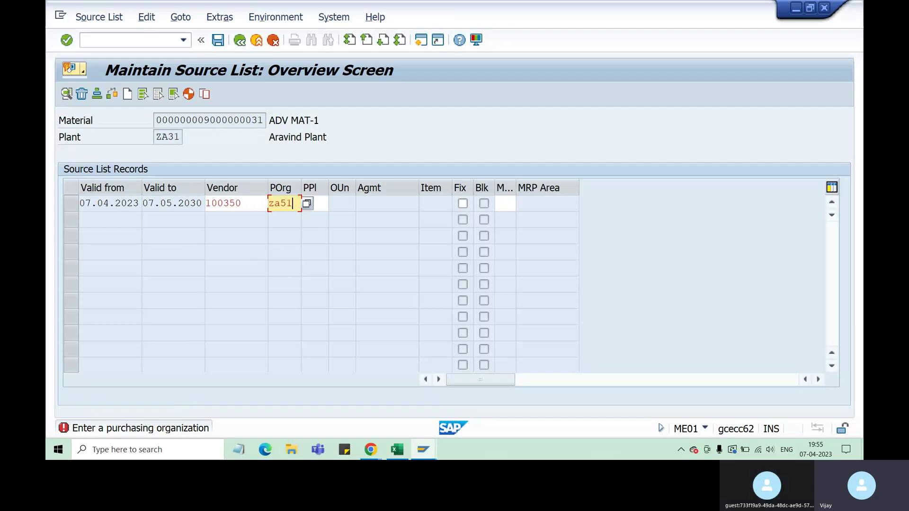
{"action": "key", "text": "Return"}
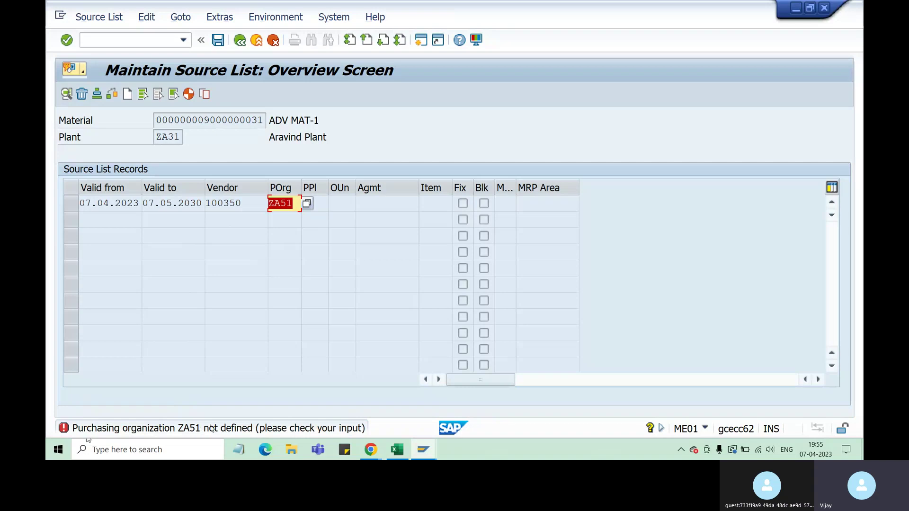
{"action": "key", "text": "Return"}
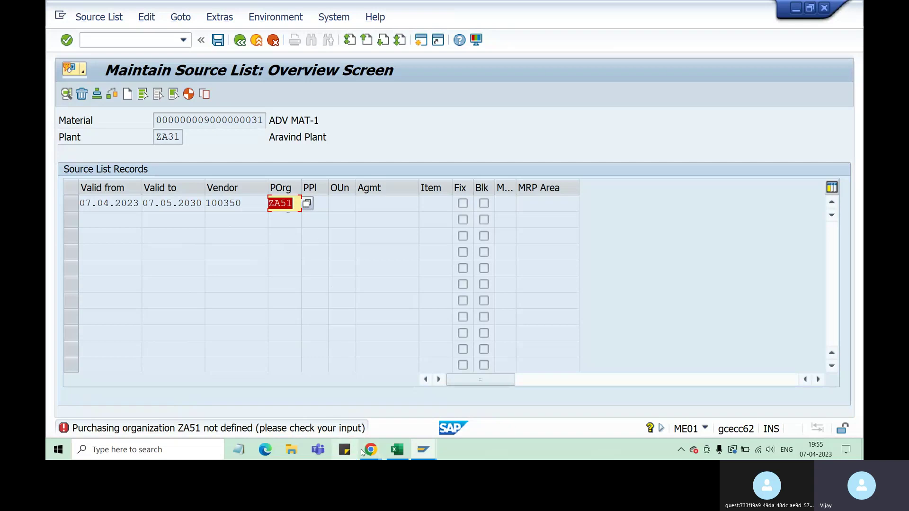
Start Customizing with /ospro in a new session.
{"action": "mouse_move", "coordinate": [424, 449]}
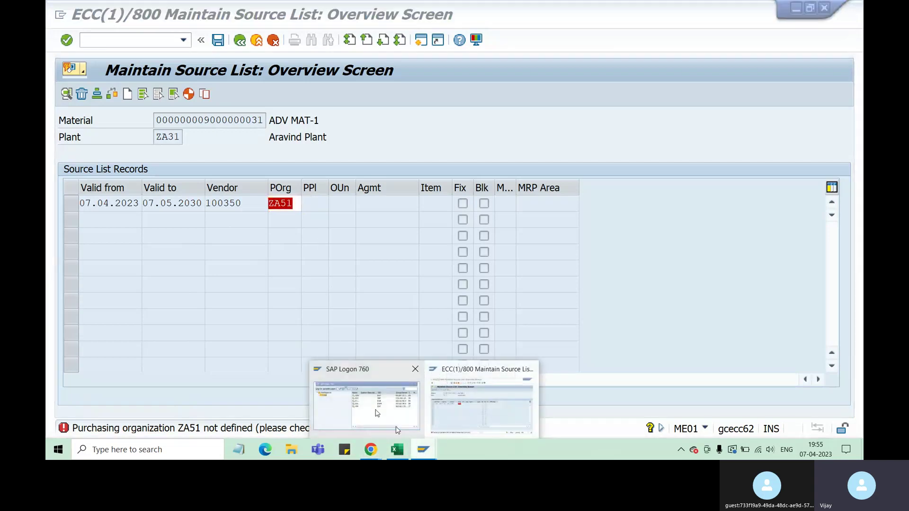
{"action": "left_click", "coordinate": [400, 411]}
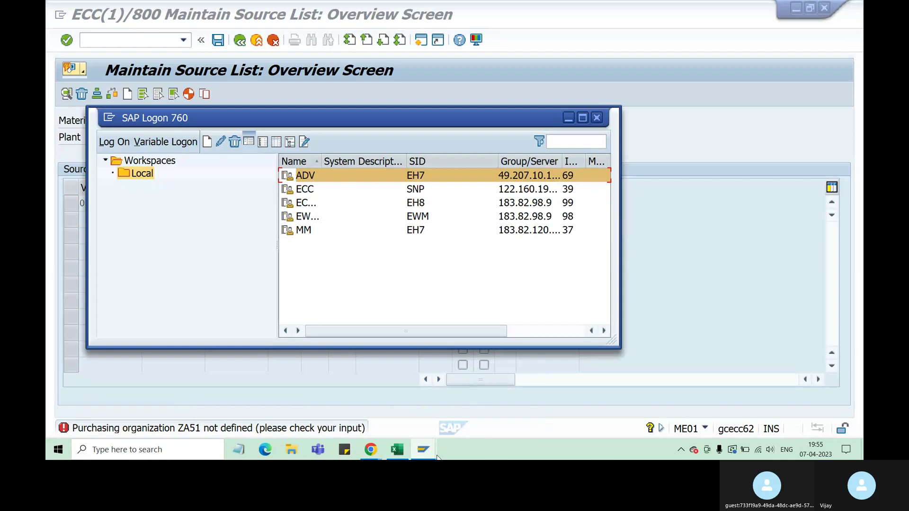
{"action": "left_click", "coordinate": [476, 408]}
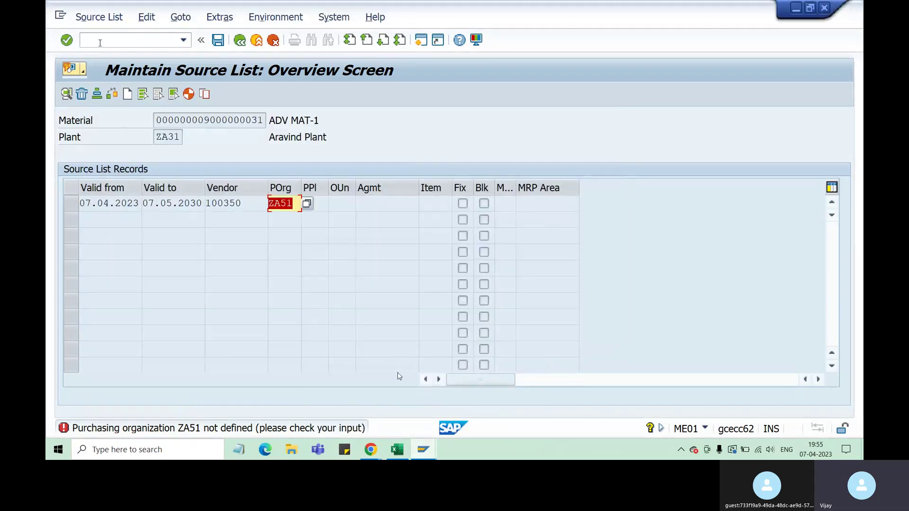
{"action": "left_click", "coordinate": [104, 41]}
{"action": "type", "text": "/ospro"}
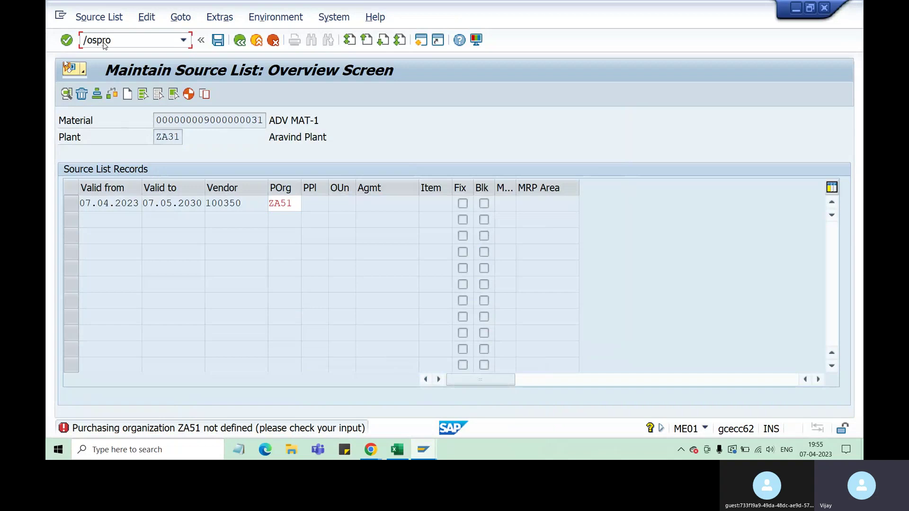
{"action": "key", "text": "Return"}
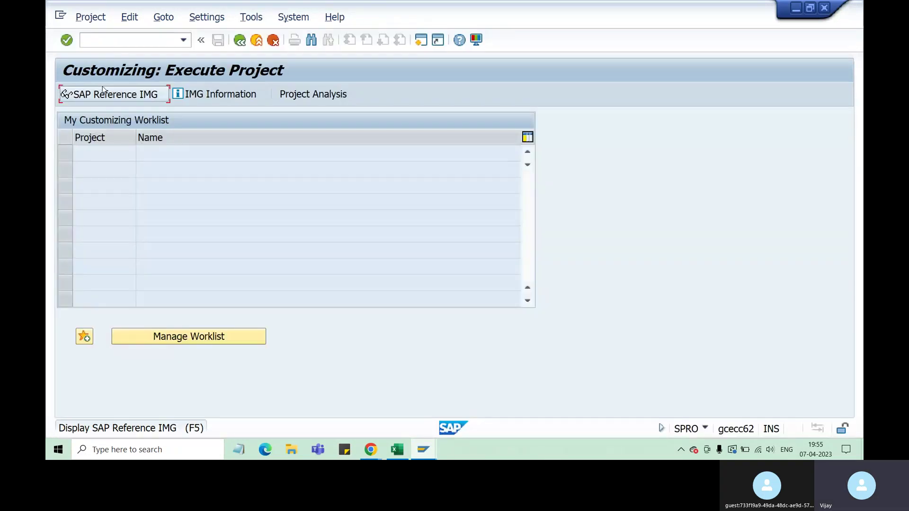
In the Reference IMG, run Enterprise Structure > Definition > Materials Management > Maintain purchasing organization.
{"action": "left_click", "coordinate": [103, 89]}
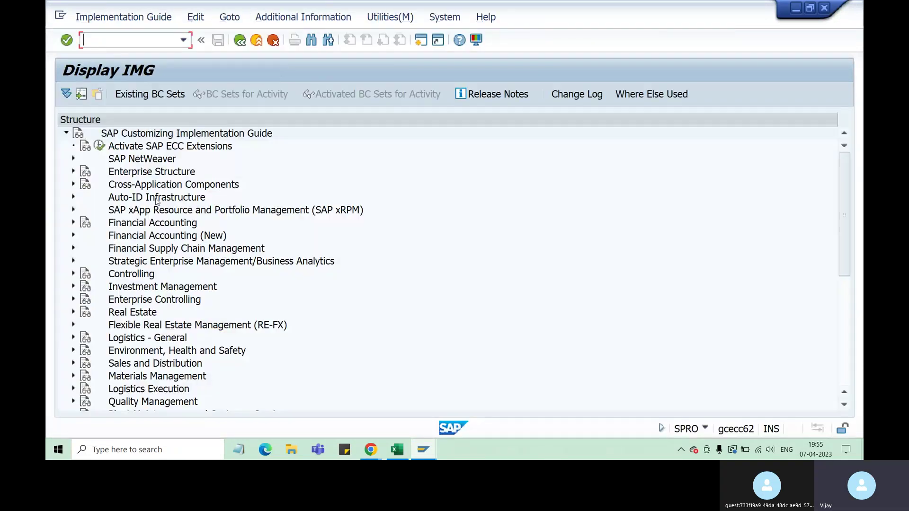
{"action": "left_click", "coordinate": [73, 172]}
{"action": "left_click", "coordinate": [81, 197]}
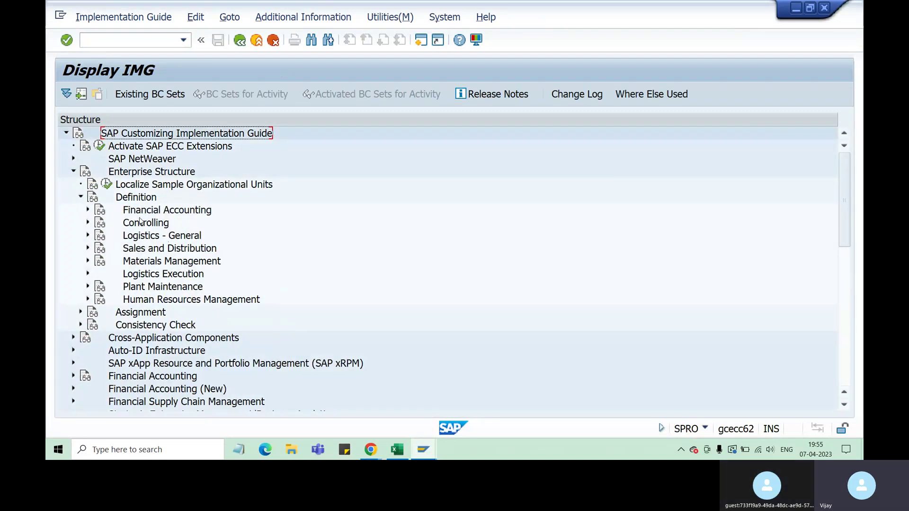
{"action": "left_click", "coordinate": [87, 261]}
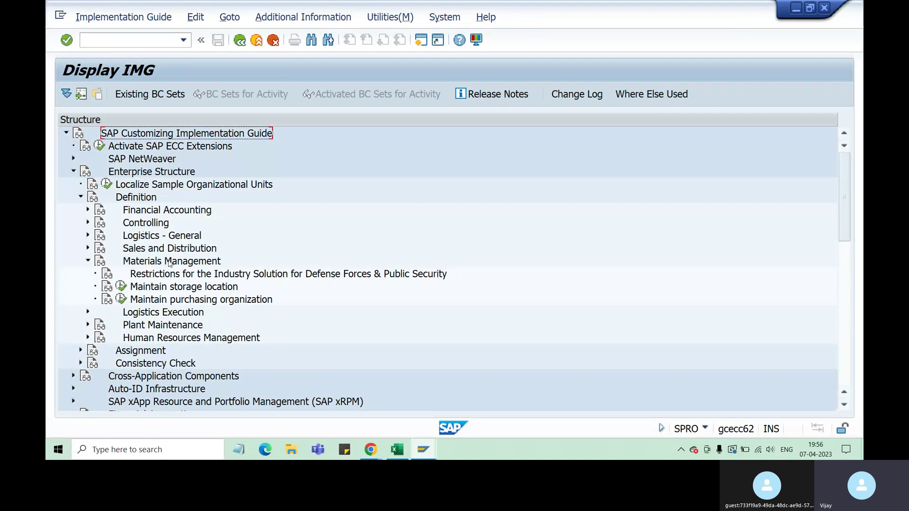
{"action": "left_click", "coordinate": [88, 236]}
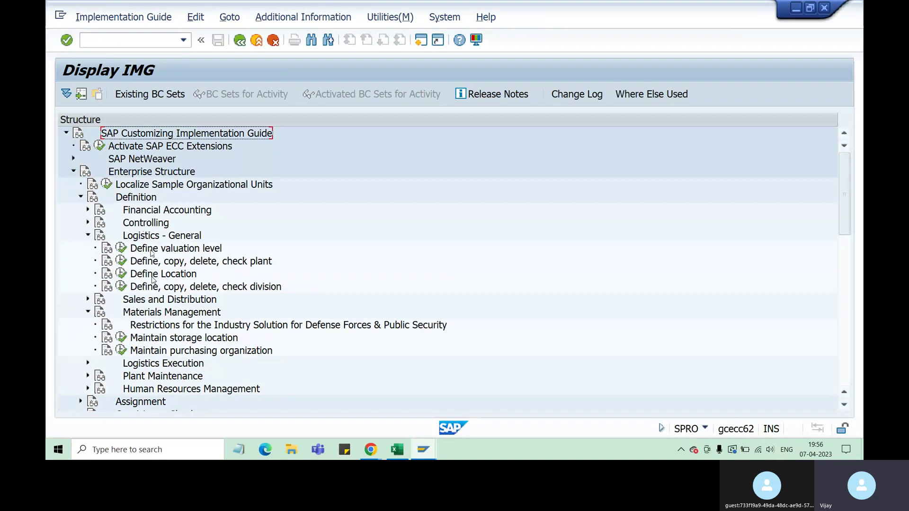
{"action": "scroll", "coordinate": [237, 297], "scroll_direction": "down", "scroll_amount": 1}
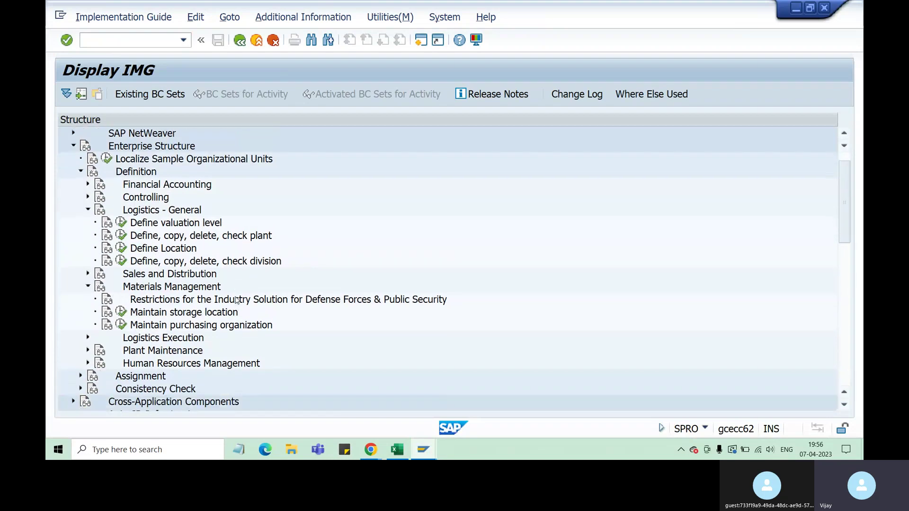
{"action": "left_click", "coordinate": [121, 324]}
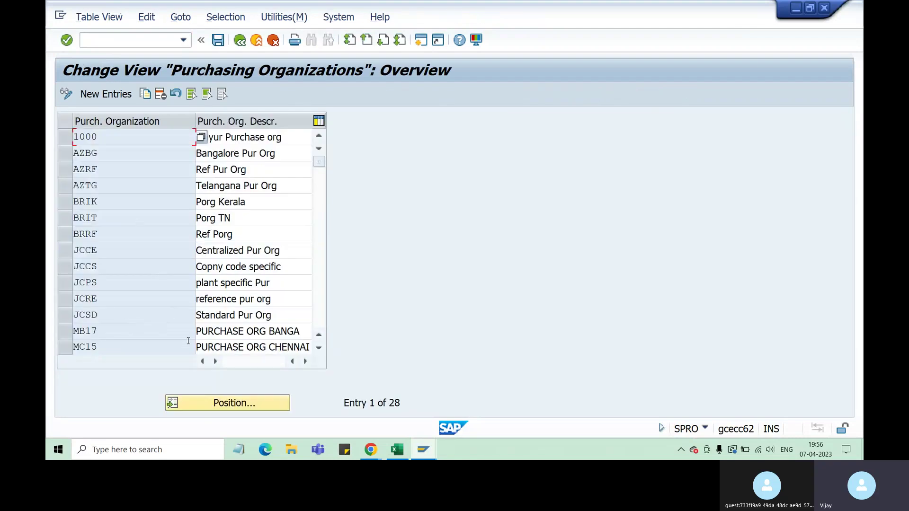
Search the purchasing organization list for ZA51.
{"action": "left_click", "coordinate": [235, 399]}
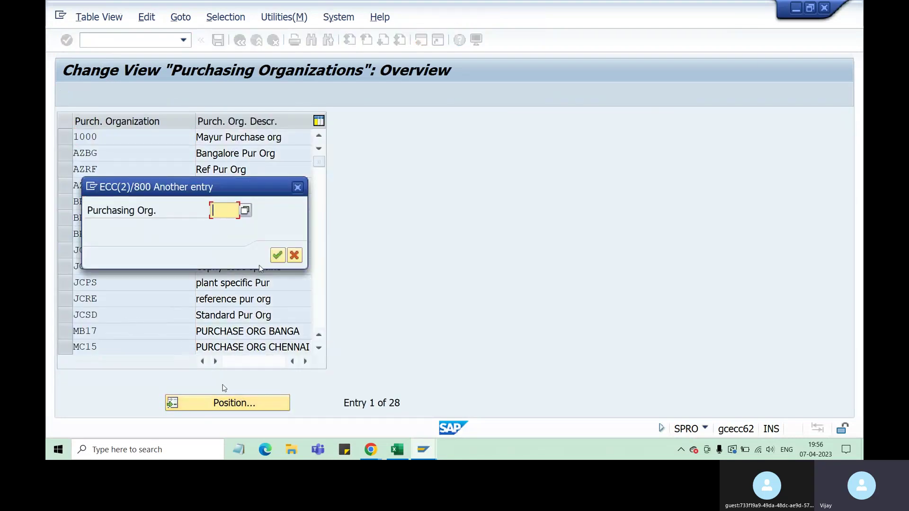
{"action": "type", "text": "za51"}
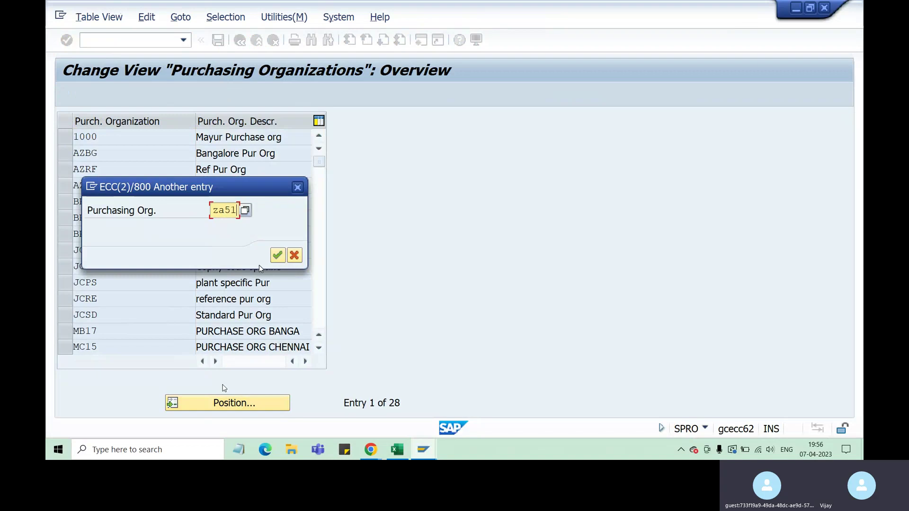
{"action": "key", "text": "Return"}
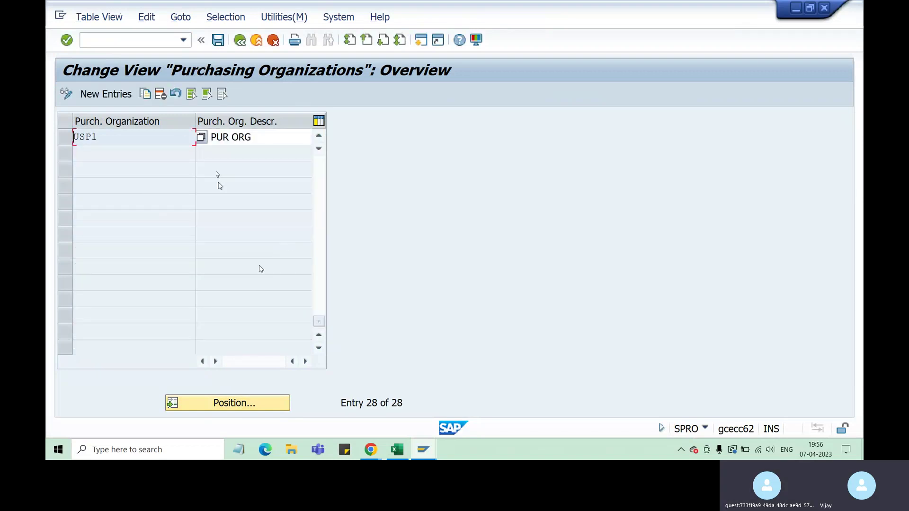
{"action": "left_click", "coordinate": [273, 138]}
{"action": "type", "text": "US"}
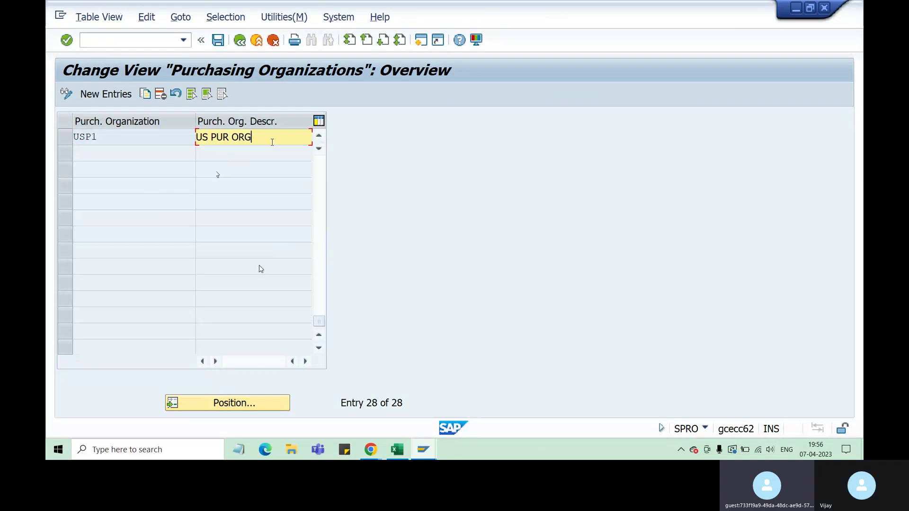
Add new entry ZA51 with description 'ZA51 POrg_ZA31' and save.
{"action": "left_click", "coordinate": [119, 97]}
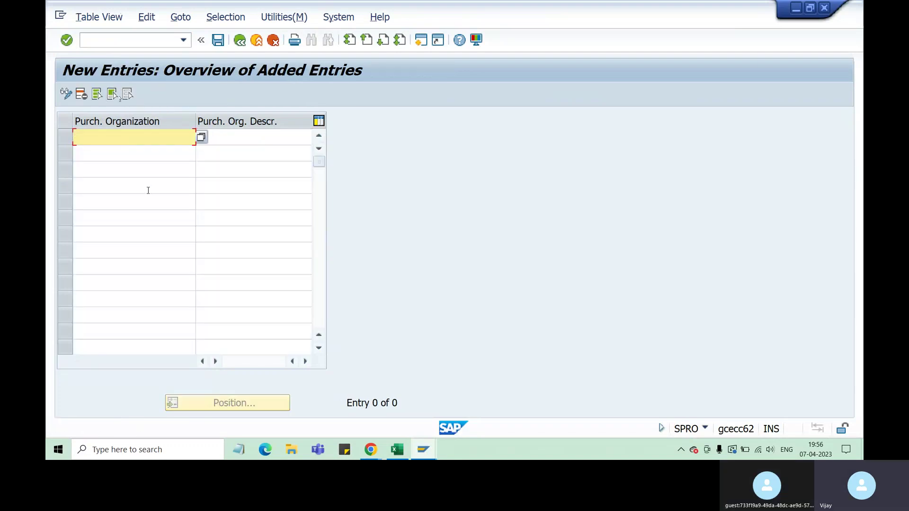
{"action": "type", "text": "za51"}
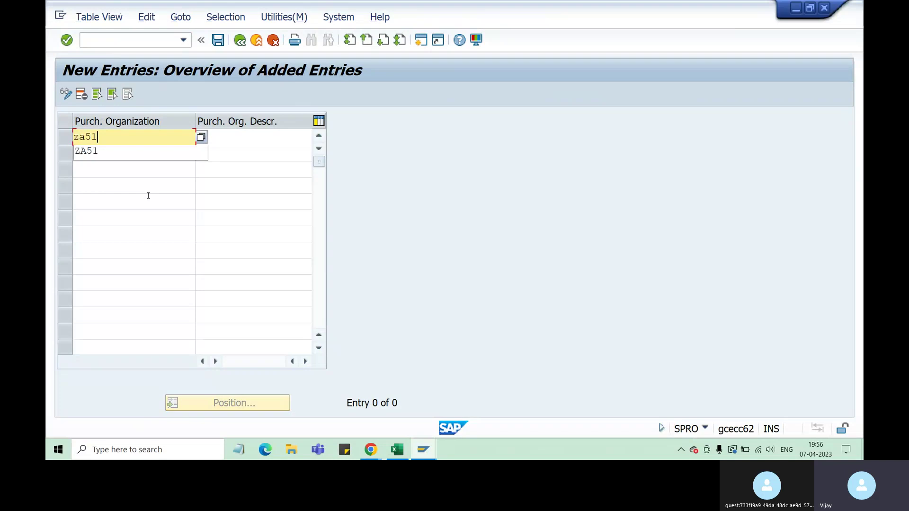
{"action": "key", "text": "Tab"}
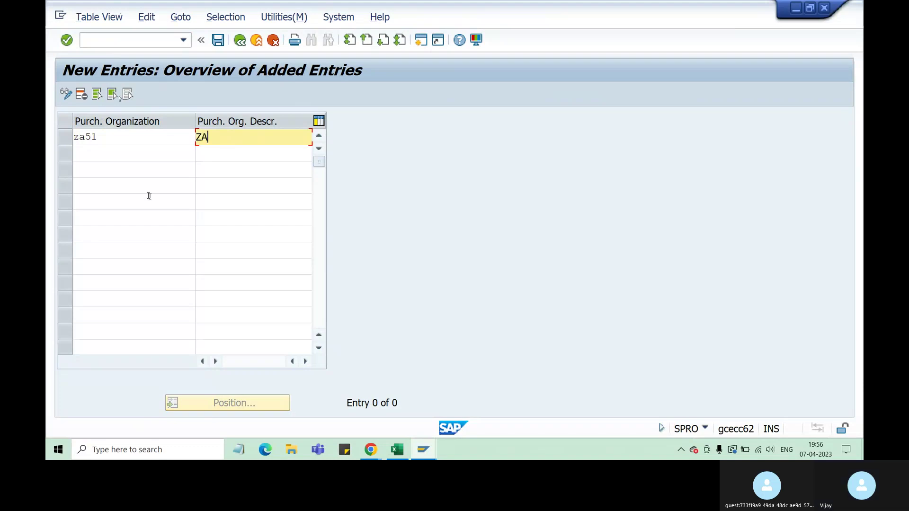
{"action": "type", "text": "ZA"}
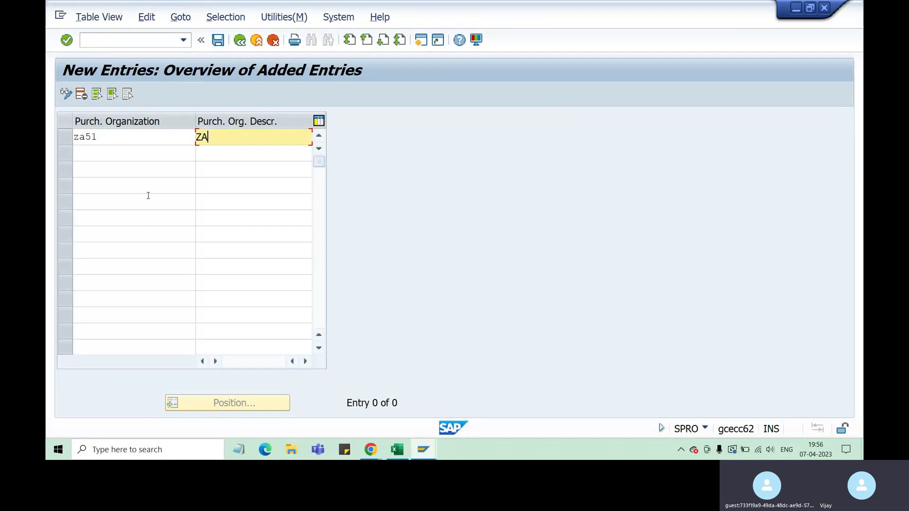
{"action": "type", "text": "51"}
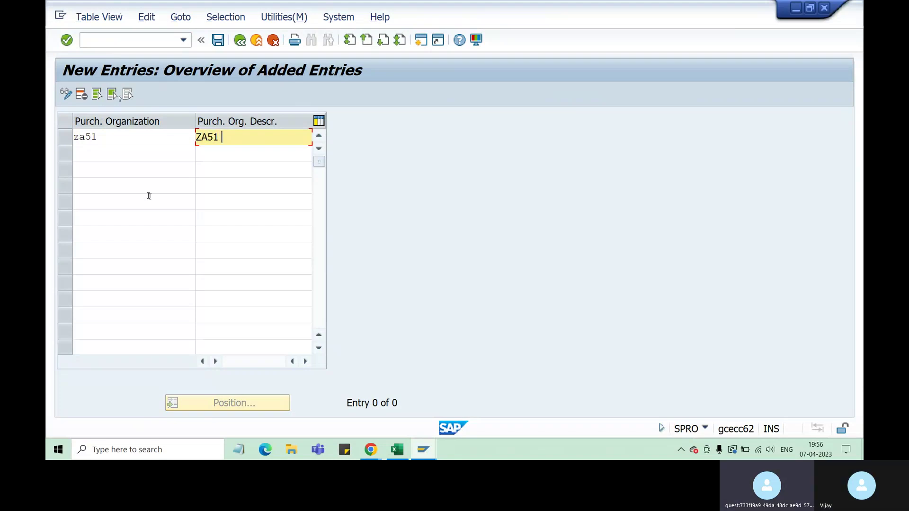
{"action": "type", "text": " PO"}
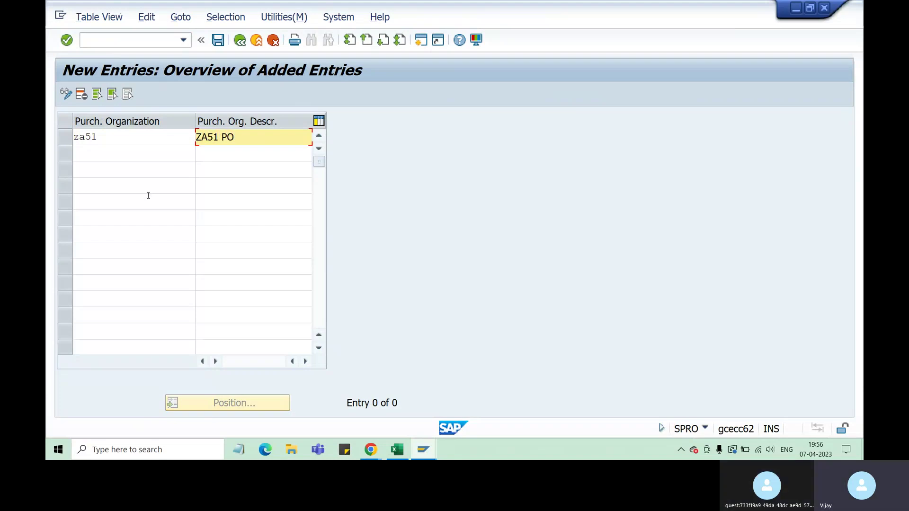
{"action": "type", "text": "Rg"}
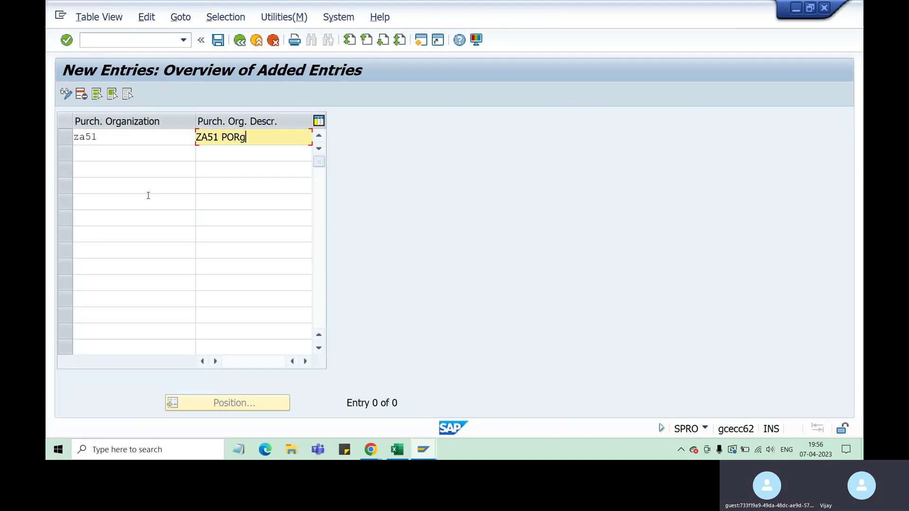
{"action": "key", "text": "BackSpace"}
{"action": "type", "text": "r"}
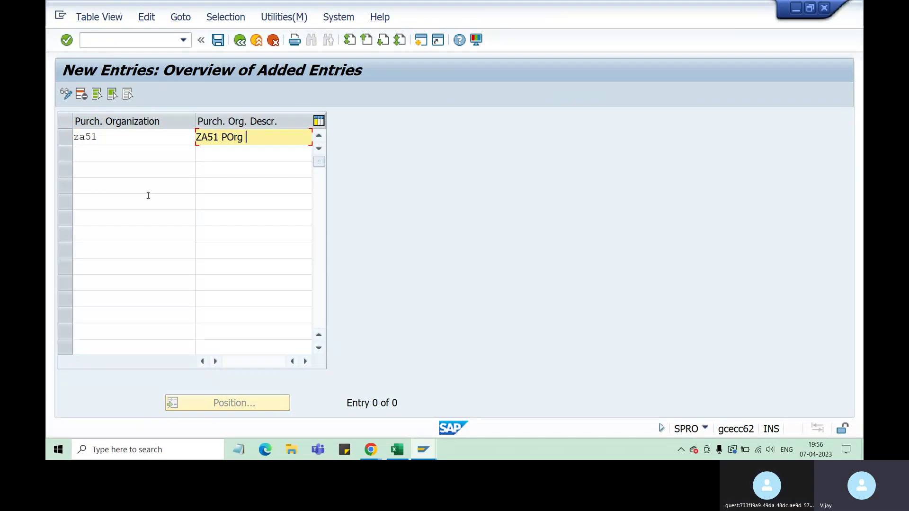
{"action": "type", "text": "g_ZA31"}
{"action": "key", "text": "Return"}
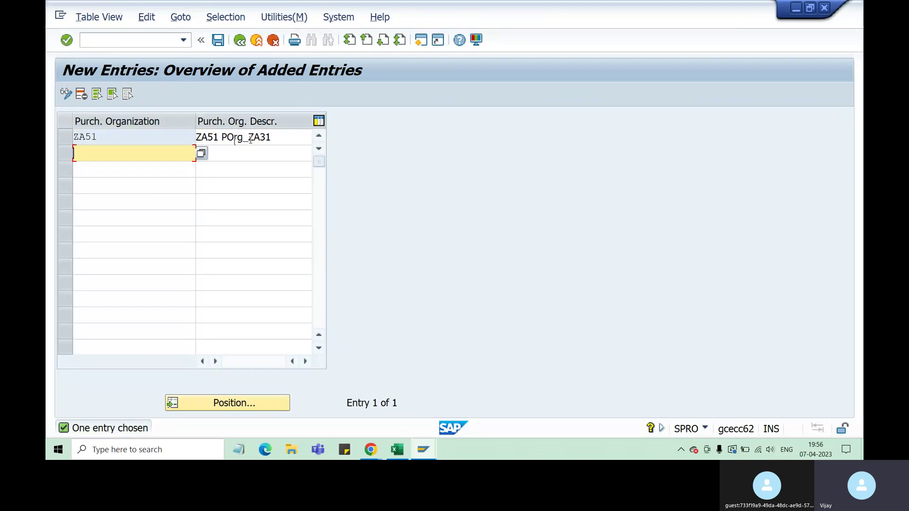
{"action": "left_click_drag", "start_coordinate": [250, 140], "coordinate": [272, 138]}
{"action": "left_click", "coordinate": [267, 170]}
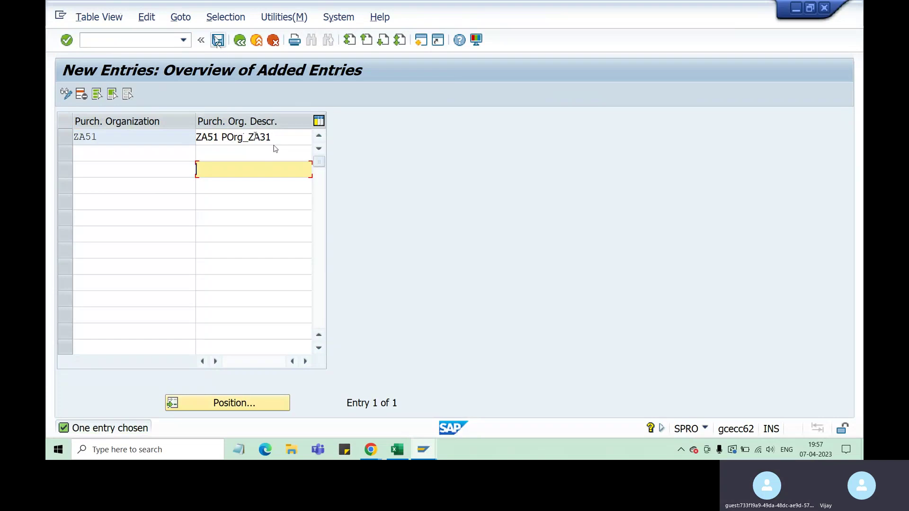
{"action": "key", "text": "ctrl+s"}
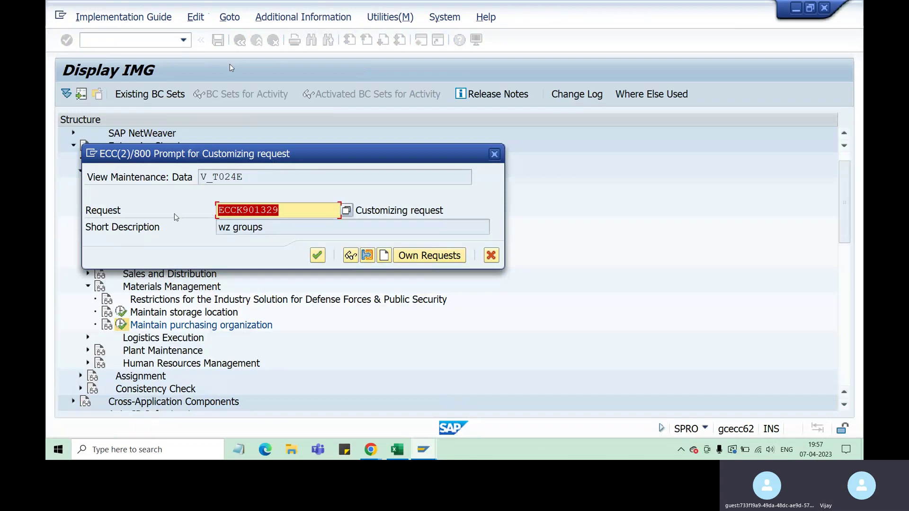
Save ZA51 under customizing request ECCK901329 and go back to the IMG tree.
{"action": "left_click", "coordinate": [286, 214]}
{"action": "left_click_drag", "start_coordinate": [286, 214], "coordinate": [223, 210]}
{"action": "double_click", "coordinate": [223, 210]}
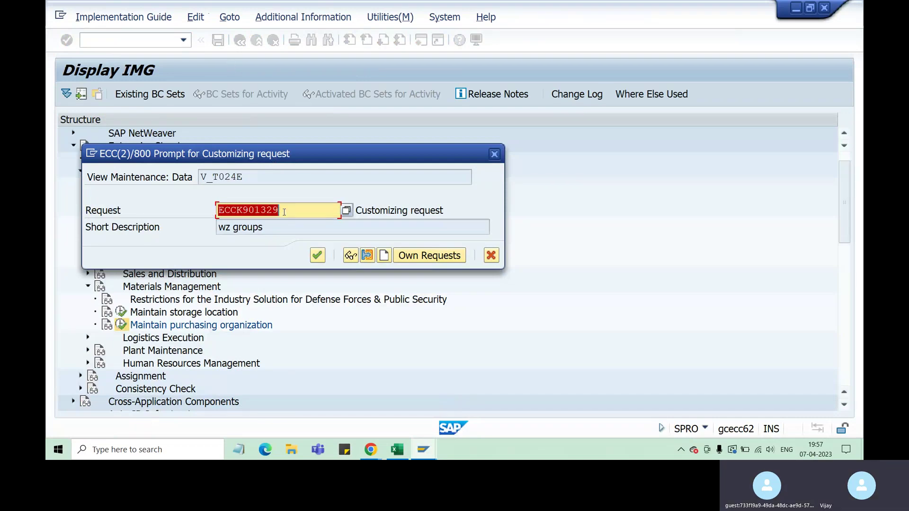
{"action": "left_click", "coordinate": [317, 256]}
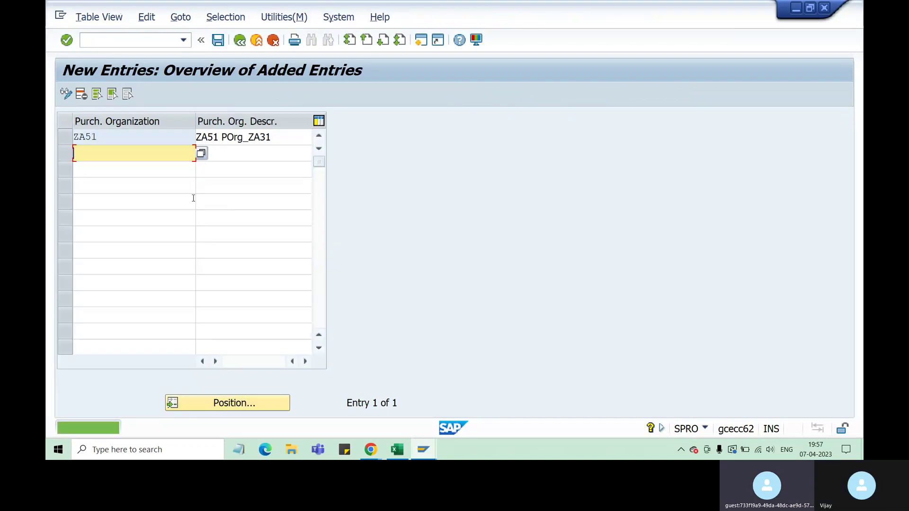
{"action": "left_click", "coordinate": [219, 41]}
{"action": "left_click", "coordinate": [240, 41]}
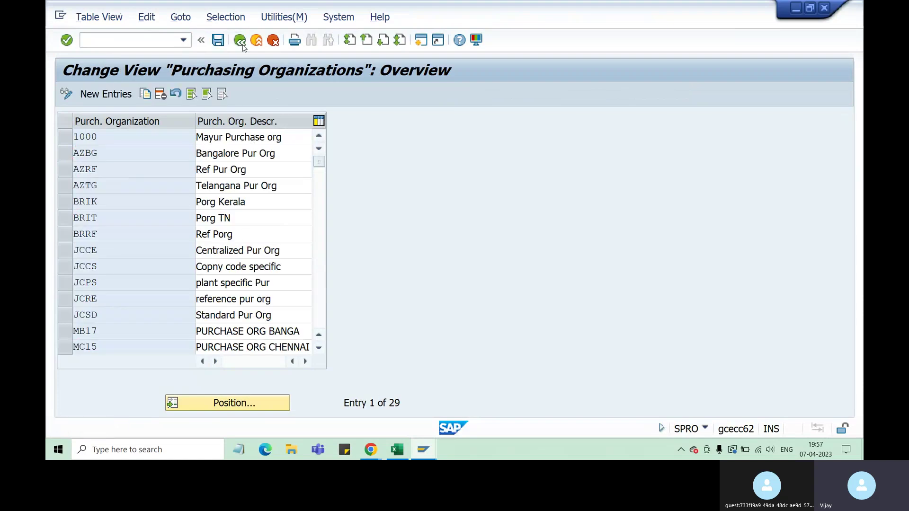
{"action": "left_click", "coordinate": [240, 42]}
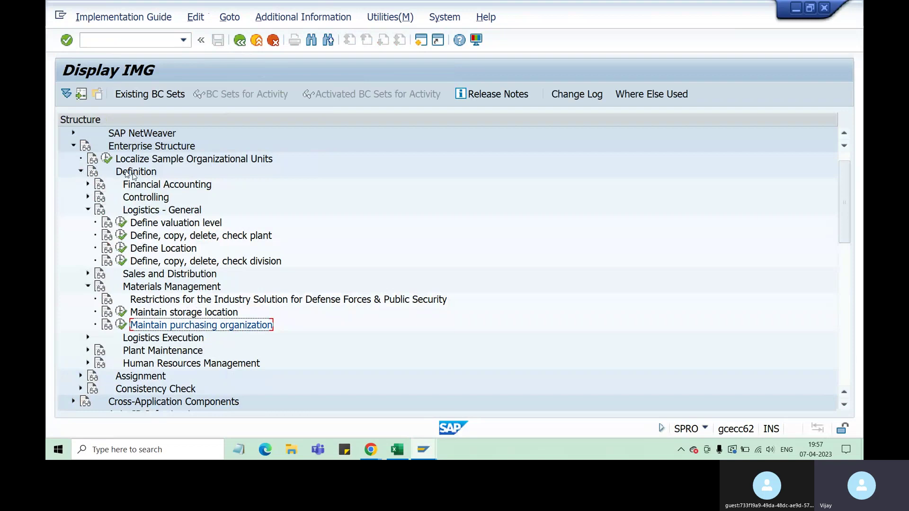
Open Enterprise Structure > Assignment > Materials Management > Assign purchasing organization to plant.
{"action": "scroll", "coordinate": [128, 173], "scroll_direction": "down", "scroll_amount": 2}
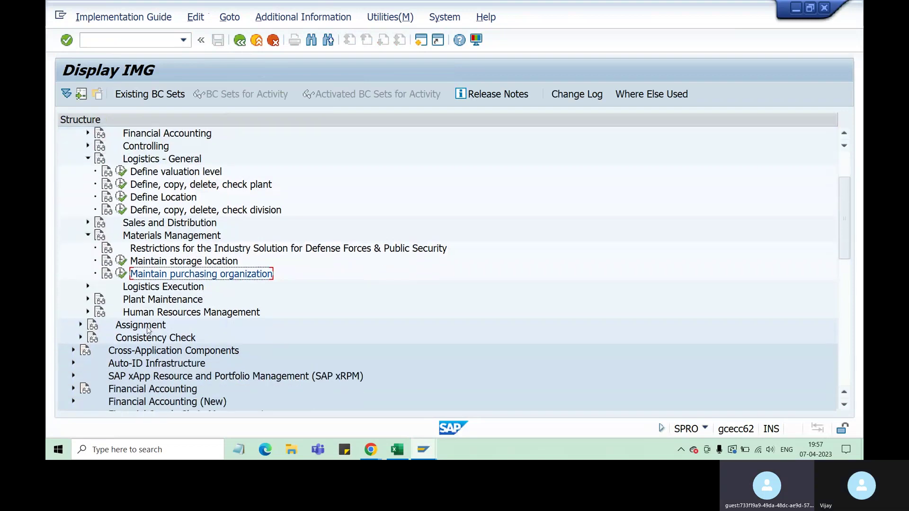
{"action": "left_click", "coordinate": [81, 325]}
{"action": "scroll", "coordinate": [104, 321], "scroll_direction": "down", "scroll_amount": 3}
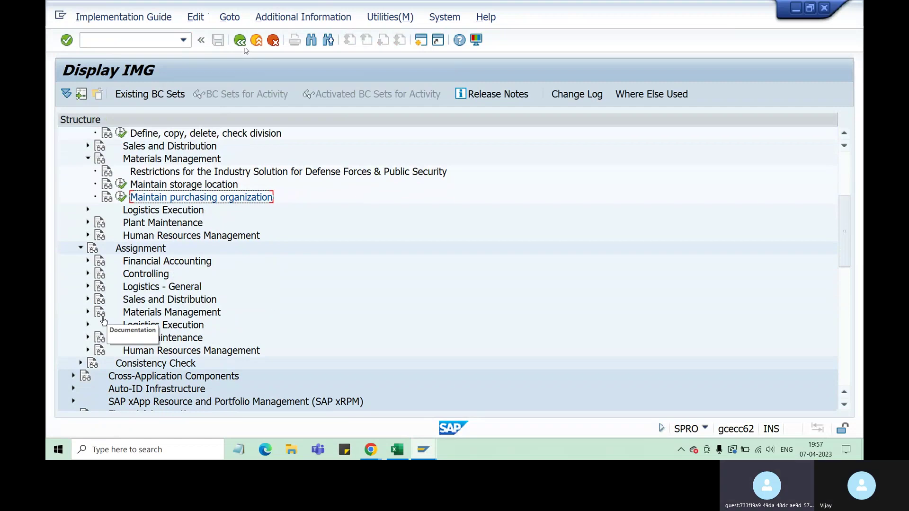
{"action": "left_click", "coordinate": [88, 312]}
{"action": "left_click", "coordinate": [247, 326]}
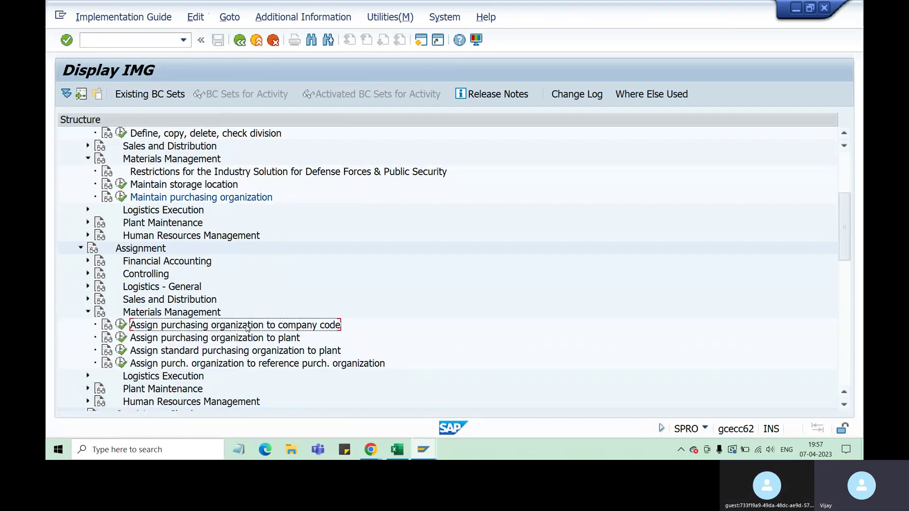
{"action": "double_click", "coordinate": [133, 339]}
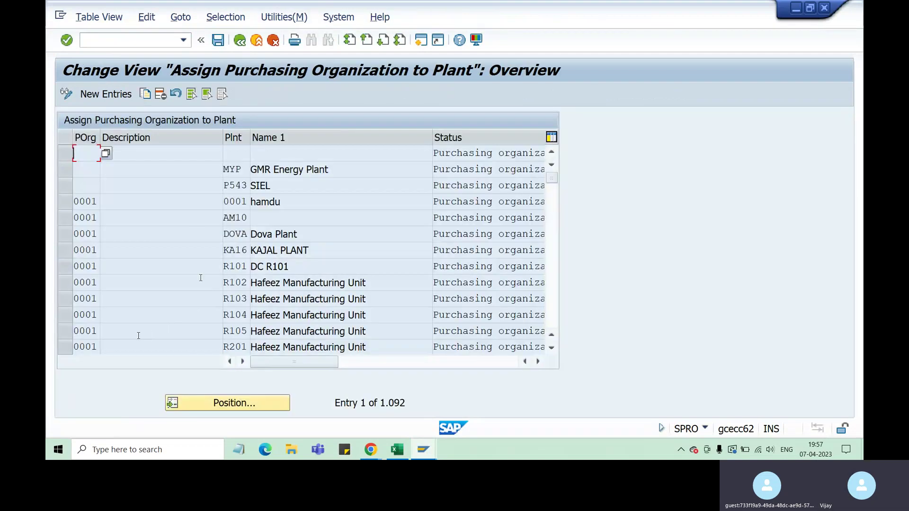
Position the assignment list at purchasing organization ZA51 and plant ZA31.
{"action": "left_click", "coordinate": [245, 402]}
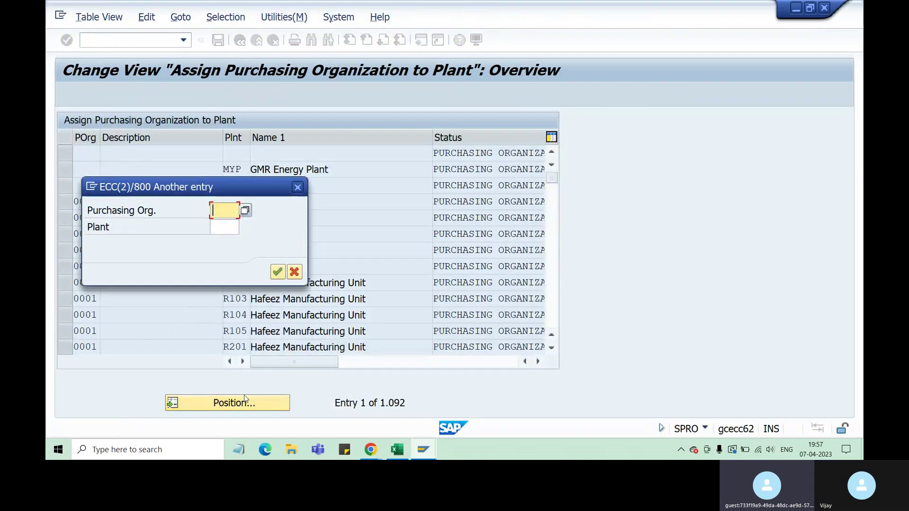
{"action": "type", "text": "za"}
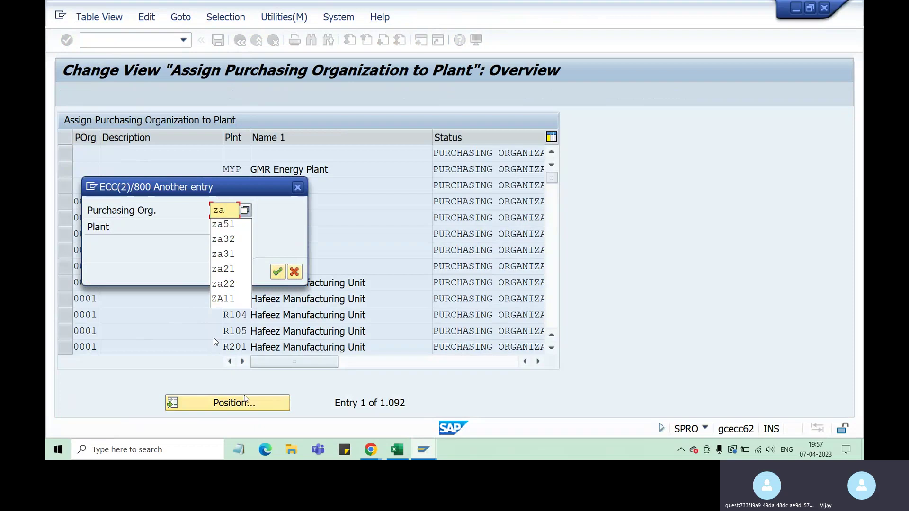
{"action": "type", "text": "51"}
{"action": "key", "text": "Tab"}
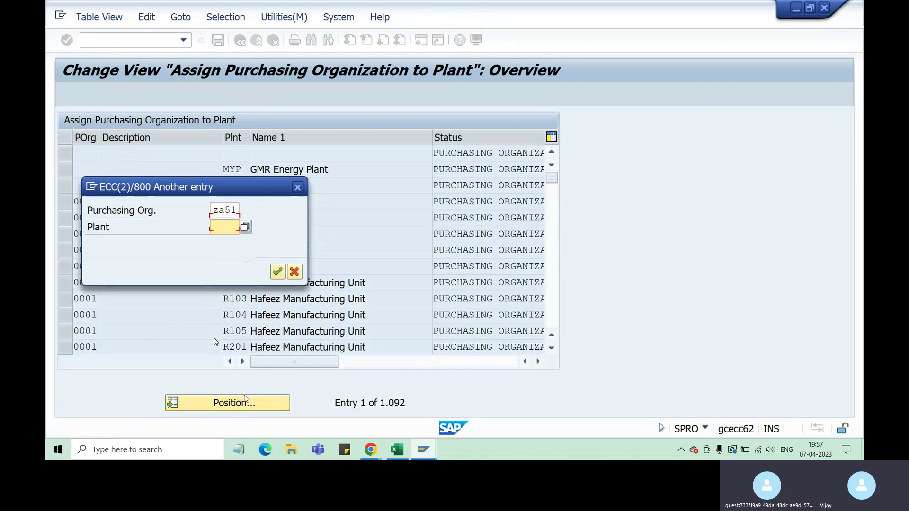
{"action": "type", "text": "z"}
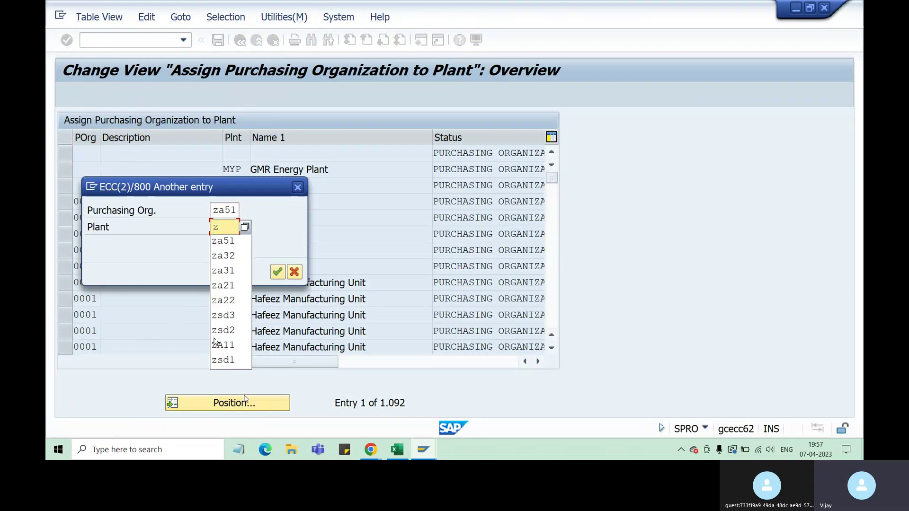
{"action": "type", "text": "a31"}
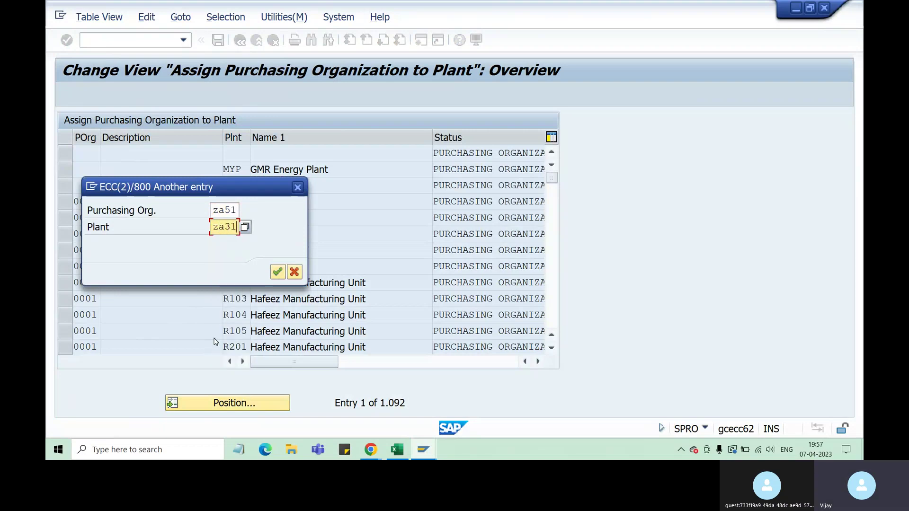
{"action": "key", "text": "Return"}
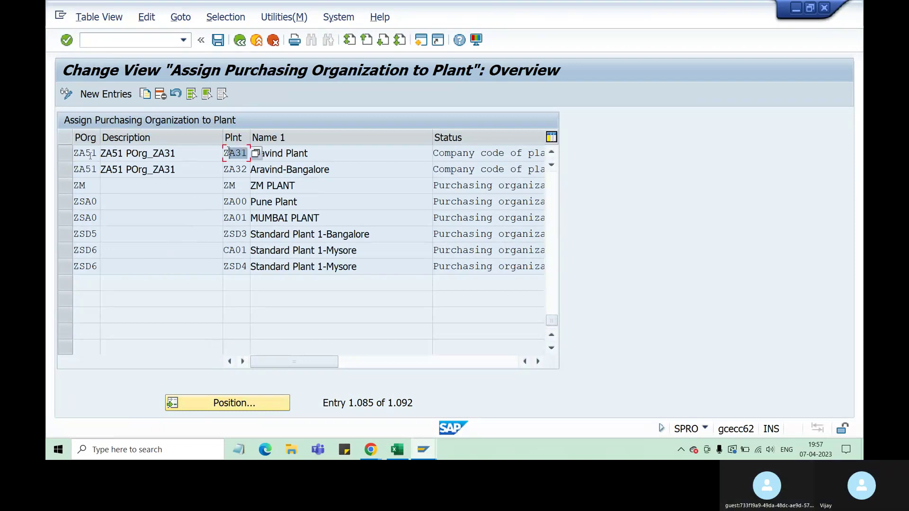
Delete the ZA51–ZA31 assignment row and save it under the customizing request.
{"action": "key", "text": "shift+Tab"}
{"action": "left_click_drag", "start_coordinate": [79, 152], "coordinate": [73, 153]}
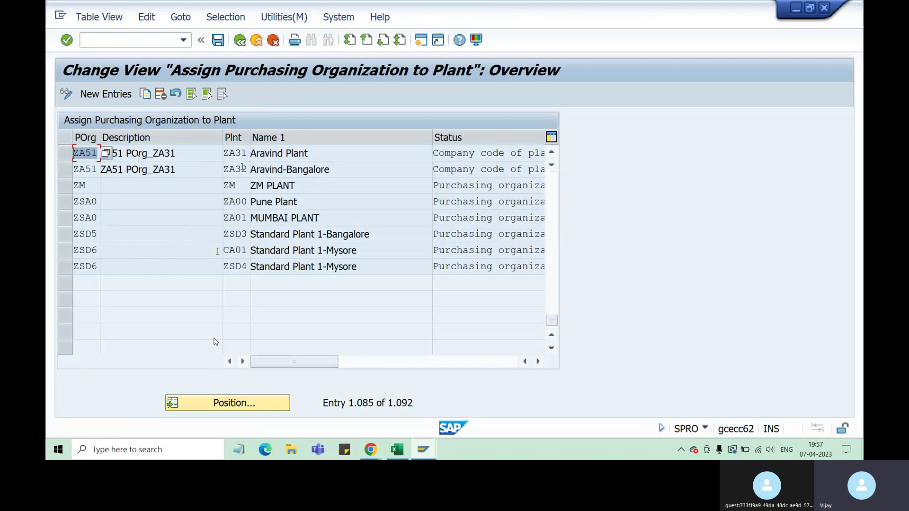
{"action": "left_click", "coordinate": [66, 154]}
{"action": "left_click", "coordinate": [160, 94]}
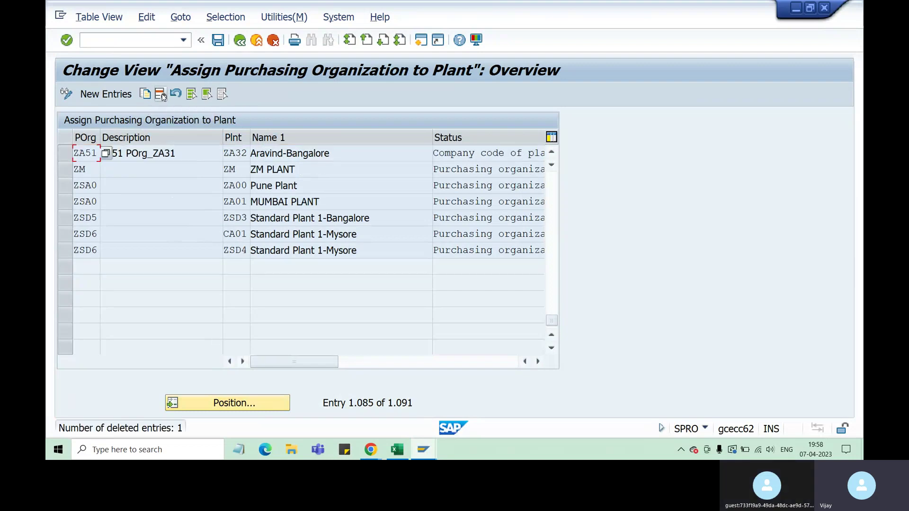
{"action": "left_click", "coordinate": [220, 44]}
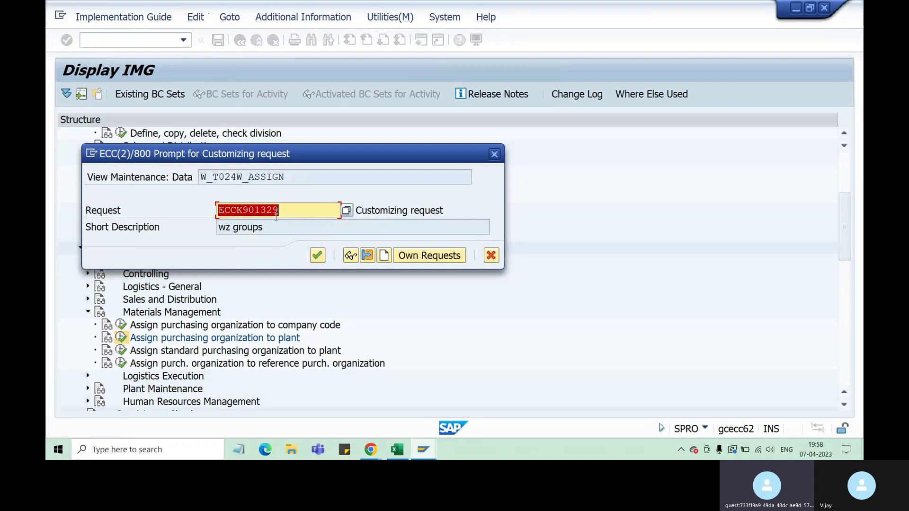
{"action": "left_click", "coordinate": [317, 255]}
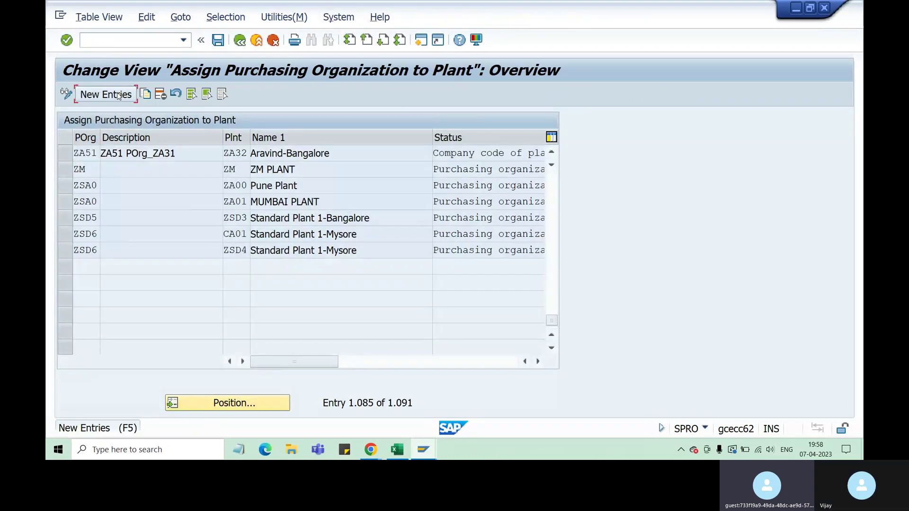
{"action": "left_click", "coordinate": [106, 94]}
Assign purchasing organization ZA51 to plant ZA31, save, and return to the IMG tree.
{"action": "type", "text": "za"}
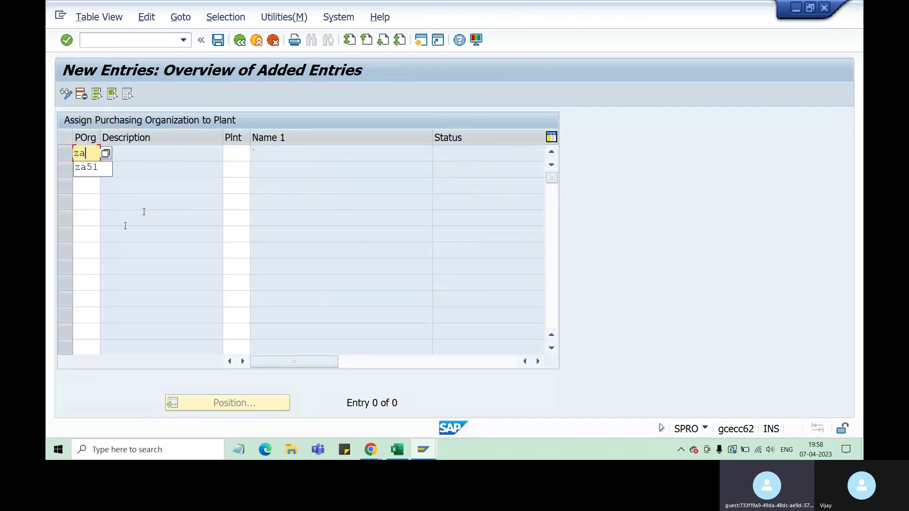
{"action": "type", "text": "51"}
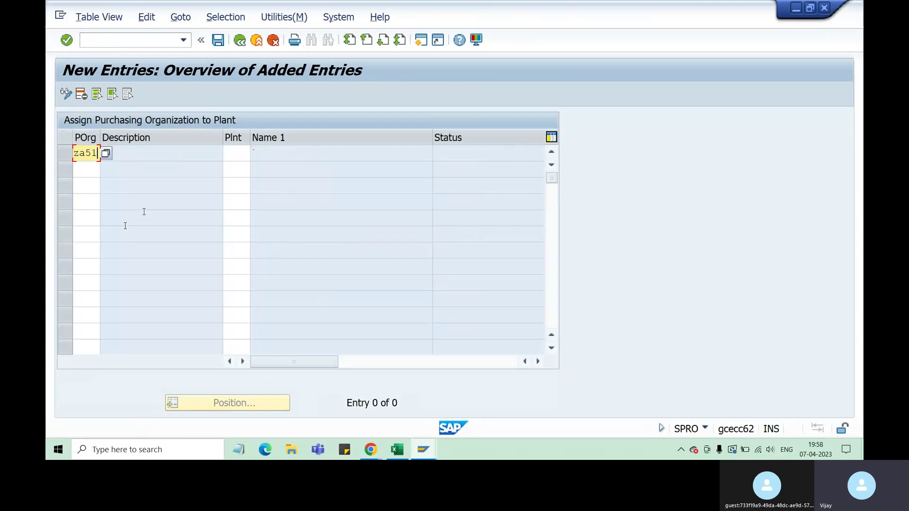
{"action": "key", "text": "Tab"}
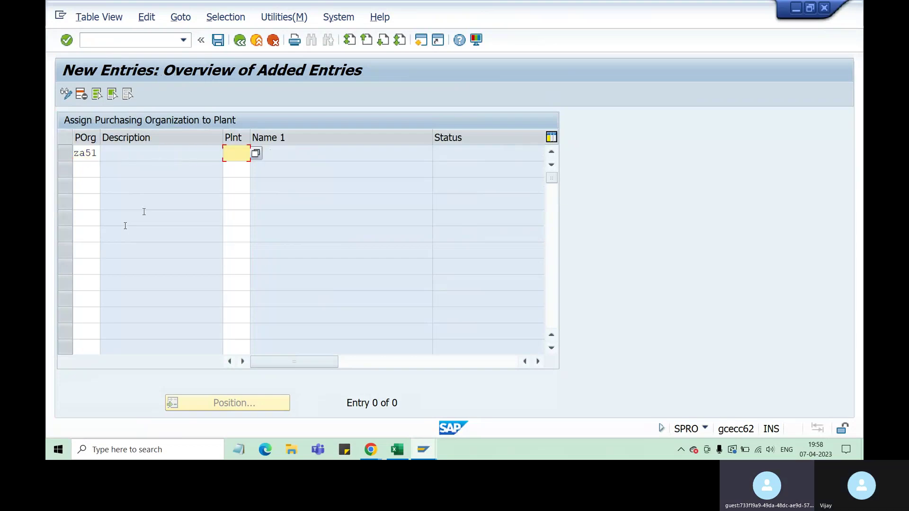
{"action": "type", "text": "za"}
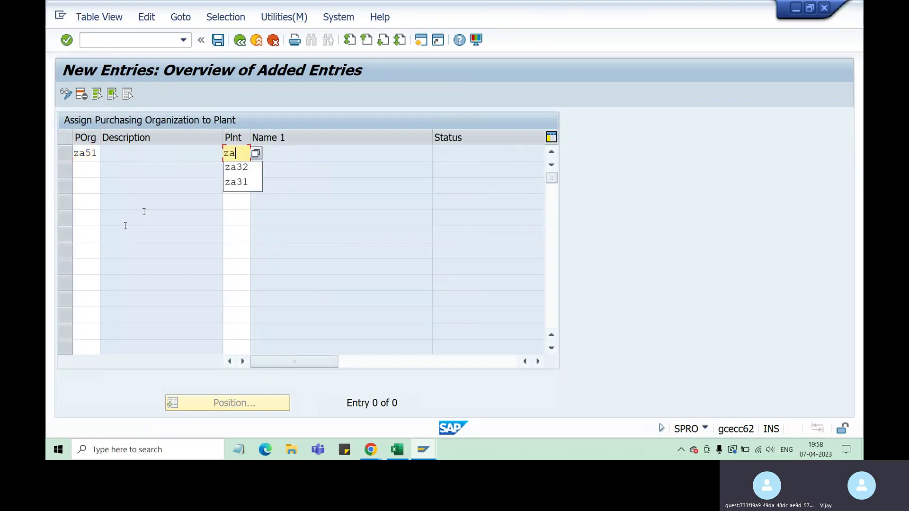
{"action": "type", "text": "31"}
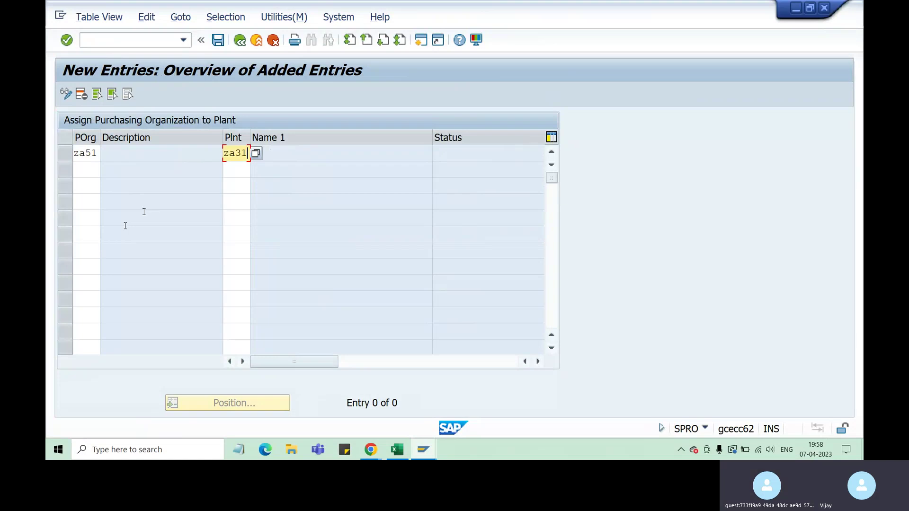
{"action": "key", "text": "Return"}
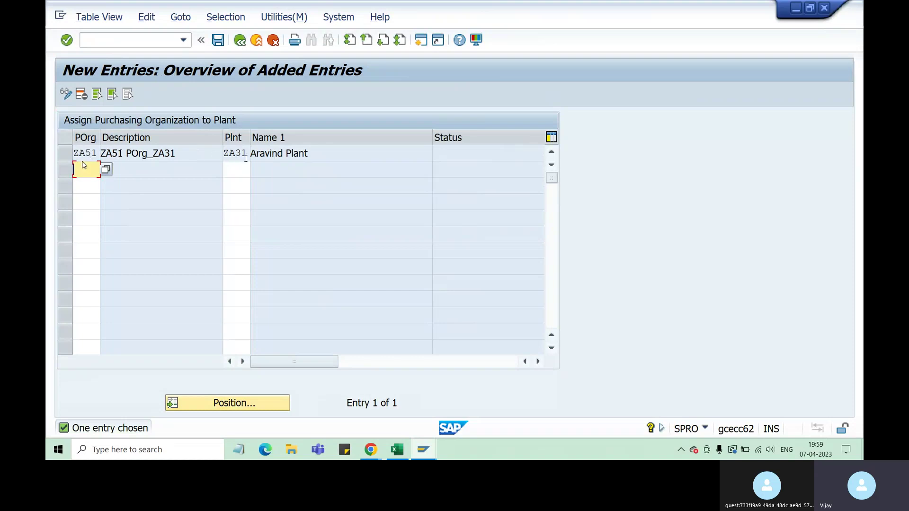
{"action": "left_click", "coordinate": [218, 40]}
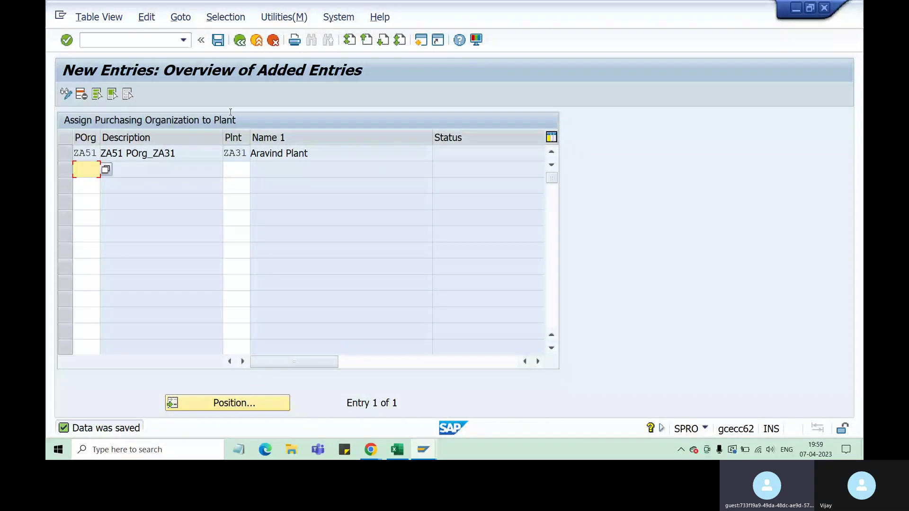
{"action": "key", "text": "F3"}
{"action": "left_click", "coordinate": [239, 40]}
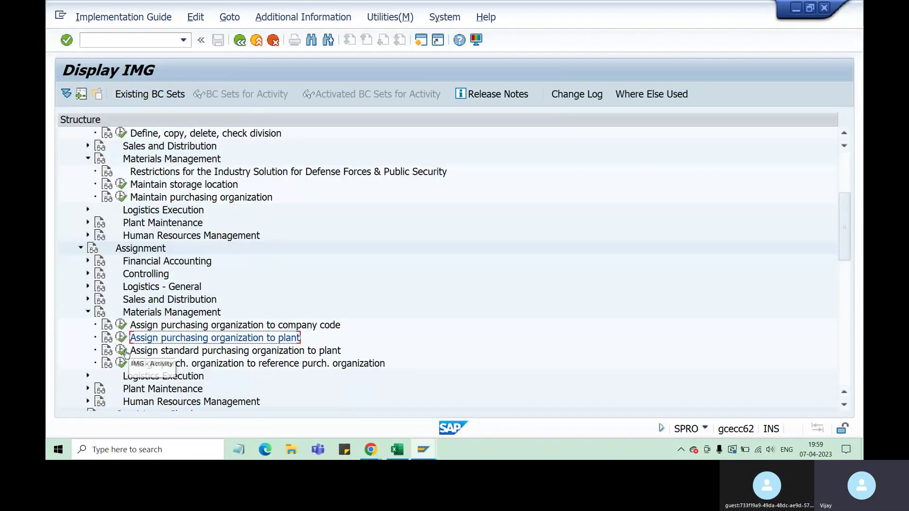
{"action": "left_click", "coordinate": [122, 350]}
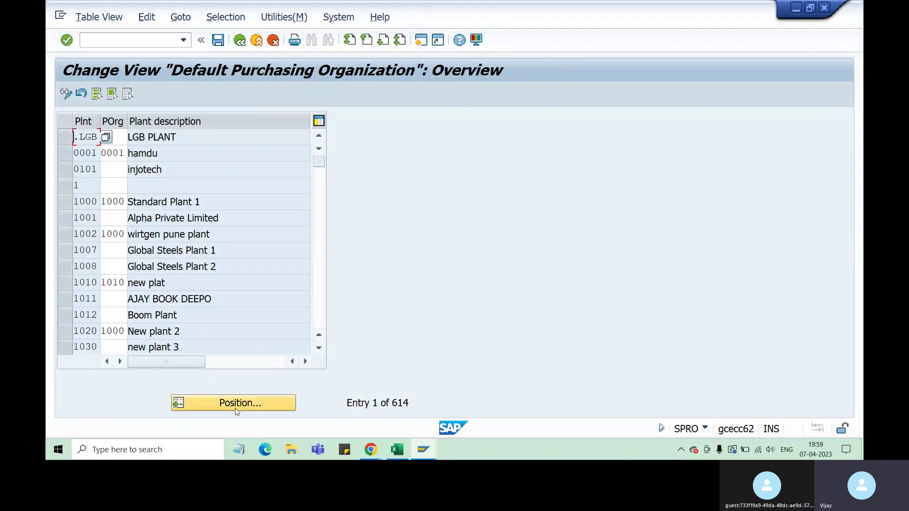
{"action": "left_click", "coordinate": [239, 403]}
{"action": "type", "text": "za31"}
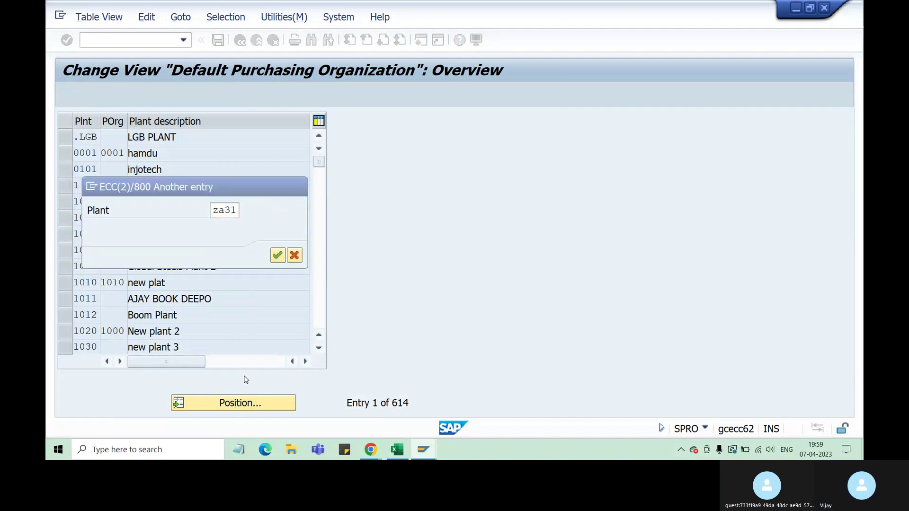
{"action": "key", "text": "Return"}
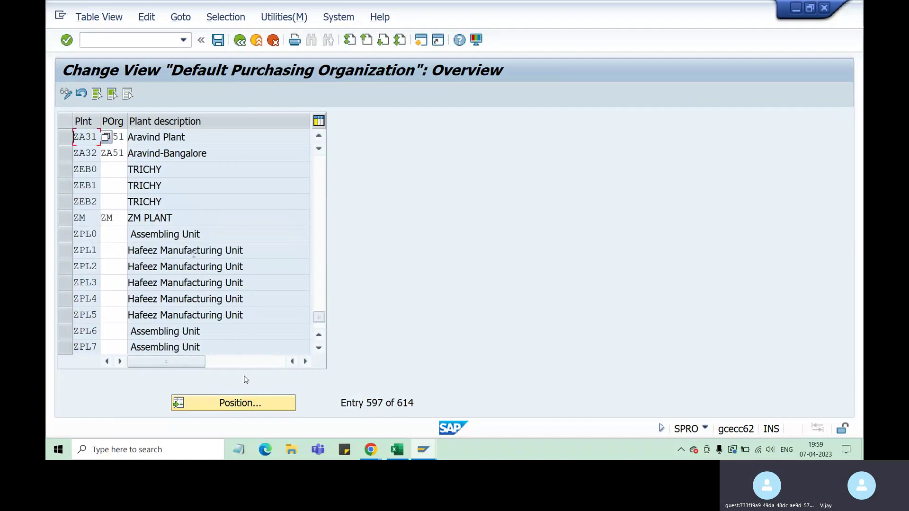
{"action": "left_click", "coordinate": [149, 138]}
{"action": "left_click", "coordinate": [218, 40]}
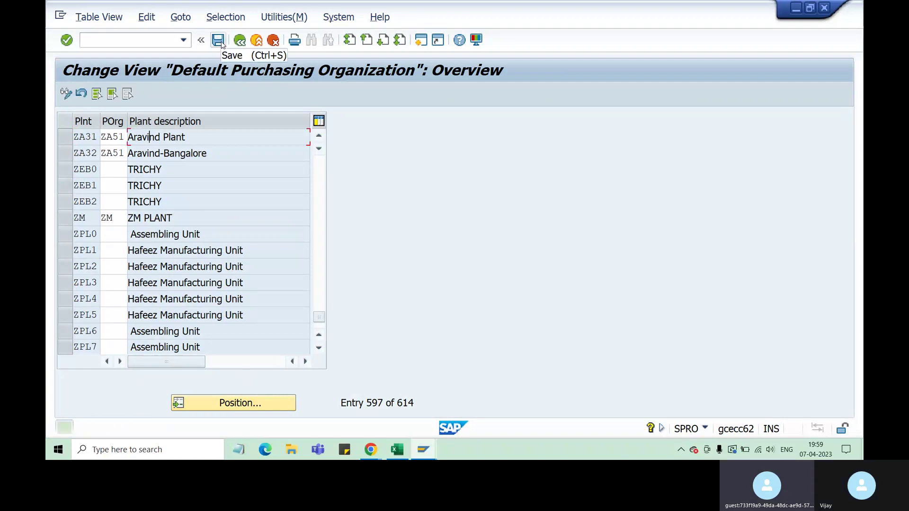
{"action": "left_click", "coordinate": [240, 41]}
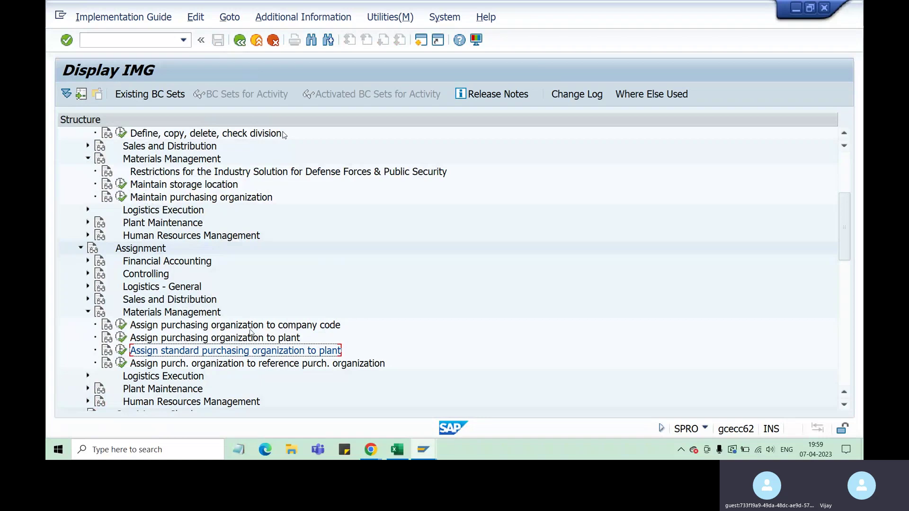
Open the purchasing organization to company code table positioned at ZA51.
{"action": "left_click", "coordinate": [260, 327]}
{"action": "left_click", "coordinate": [121, 325]}
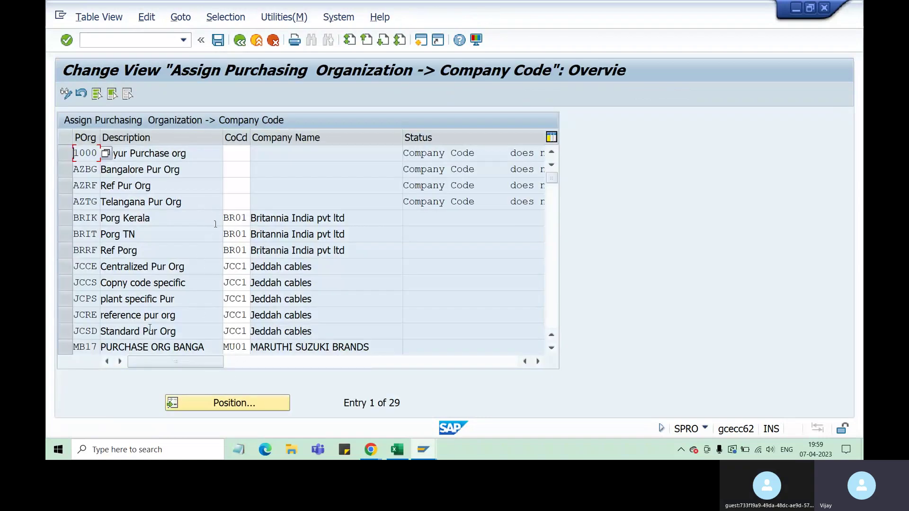
{"action": "left_click", "coordinate": [247, 402]}
{"action": "type", "text": "z"}
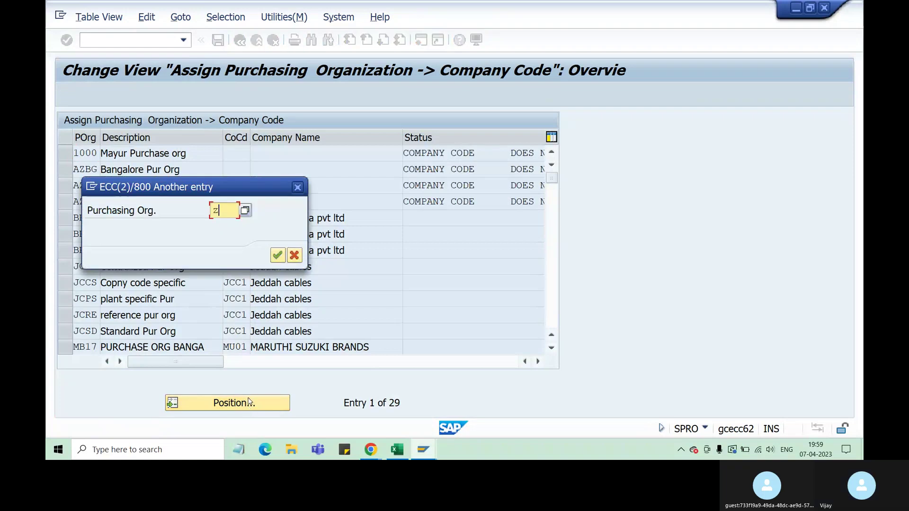
{"action": "type", "text": "a51"}
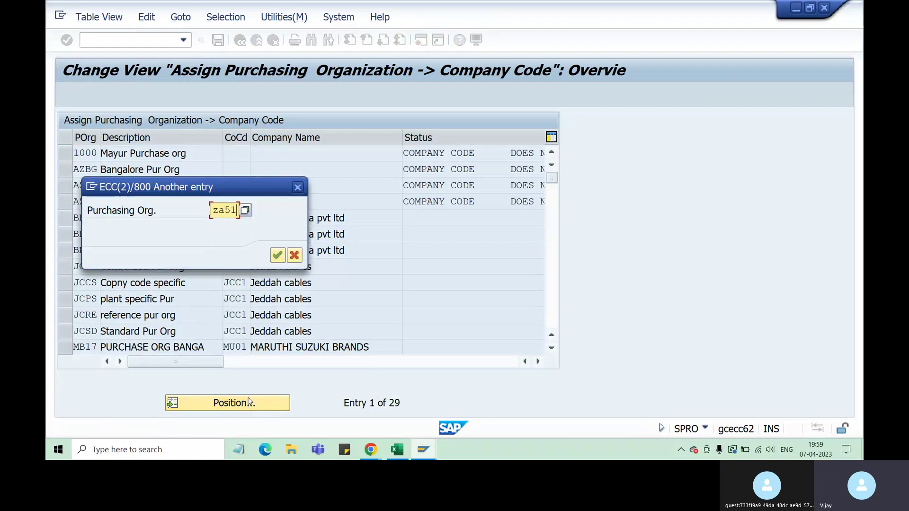
{"action": "key", "text": "Return"}
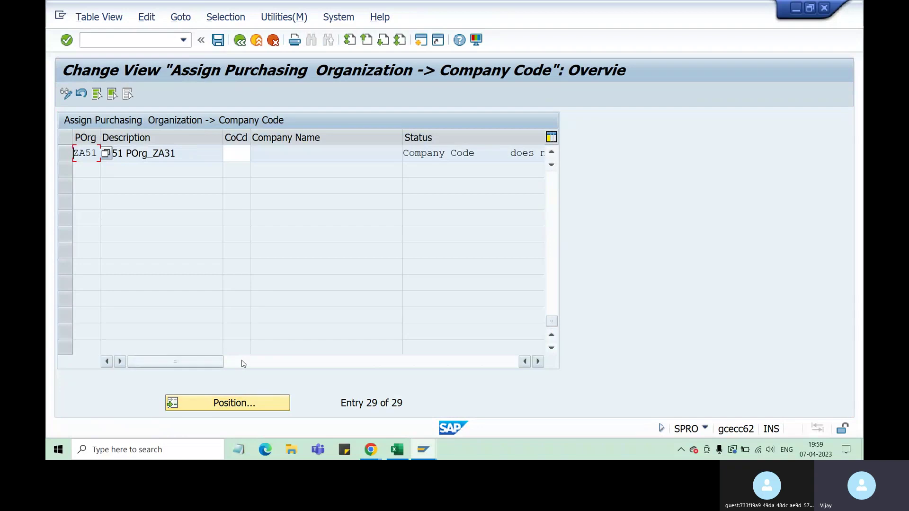
Assign company code ZA21 to ZA51 and save it under the customizing request.
{"action": "left_click", "coordinate": [242, 153]}
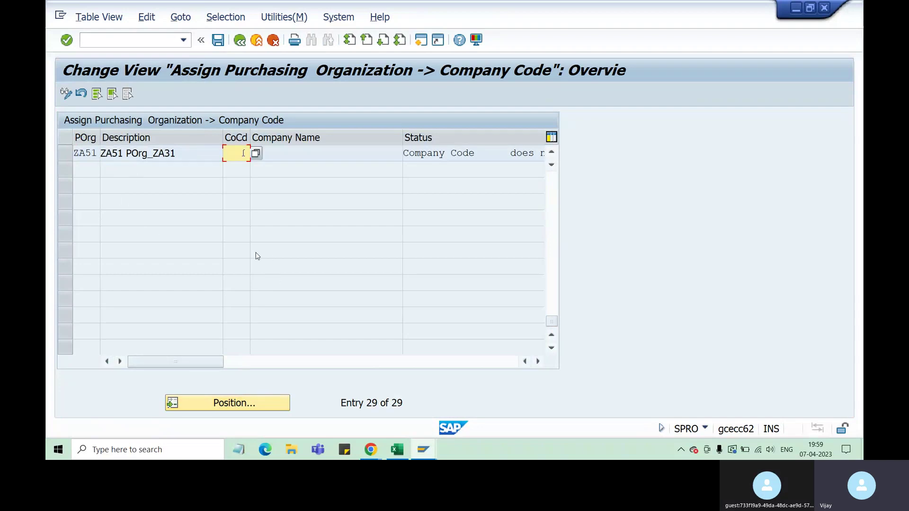
{"action": "type", "text": "za"}
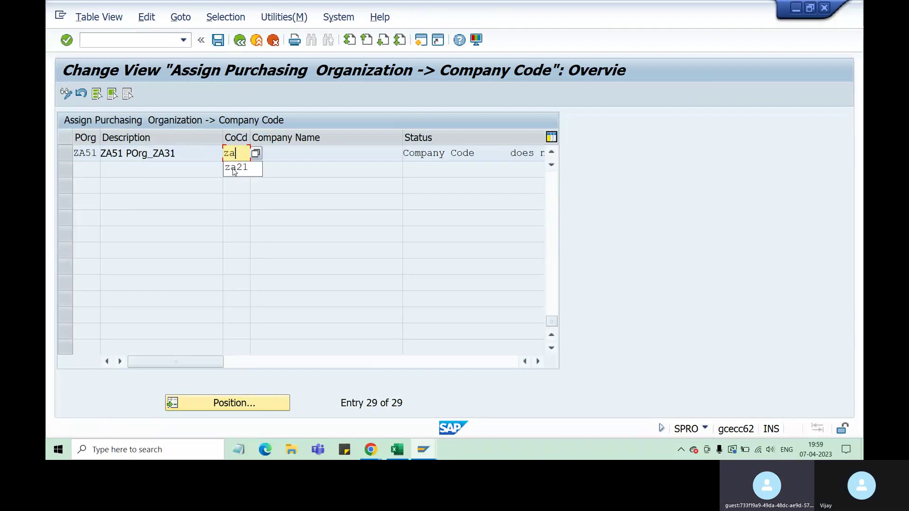
{"action": "left_click", "coordinate": [234, 169]}
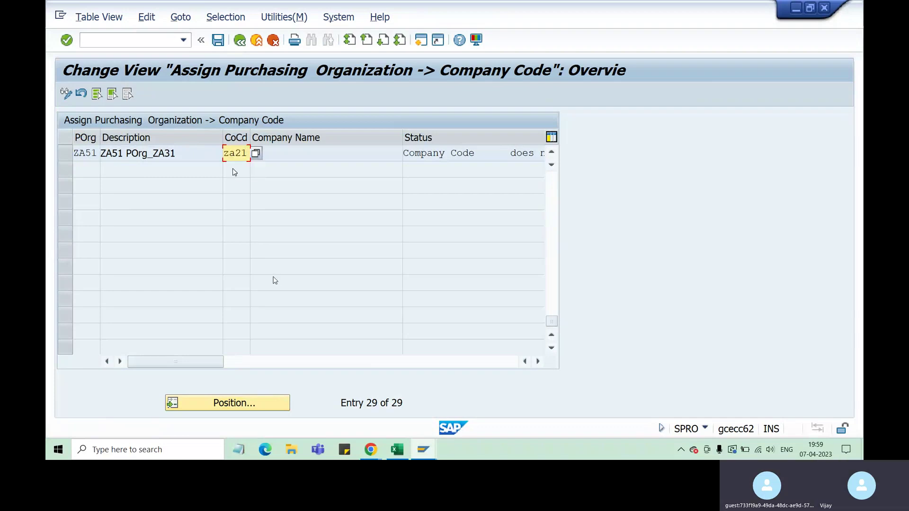
{"action": "key", "text": "Return"}
{"action": "left_click", "coordinate": [217, 40]}
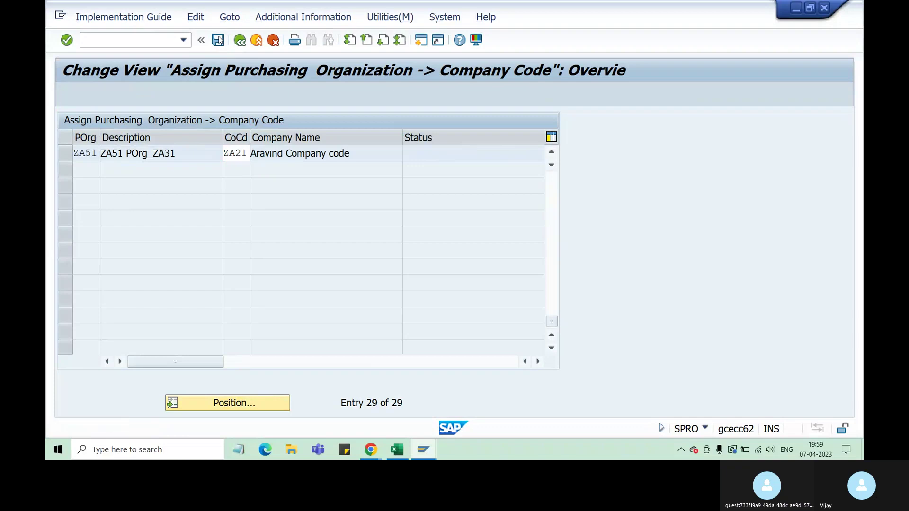
{"action": "left_click", "coordinate": [308, 215]}
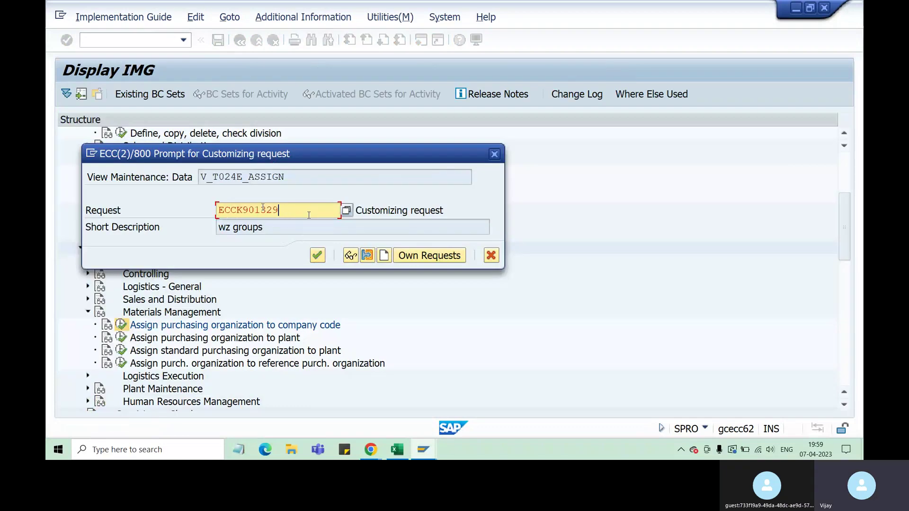
{"action": "left_click_drag", "start_coordinate": [254, 210], "coordinate": [283, 211]}
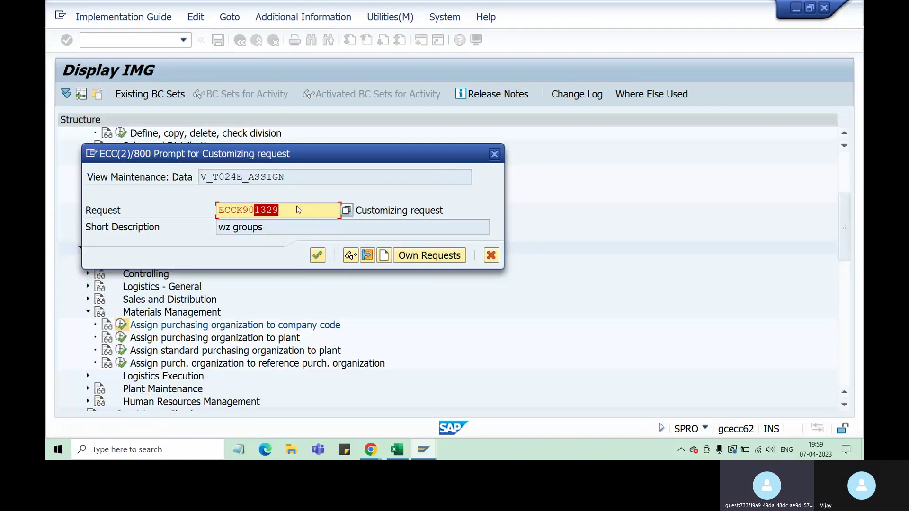
{"action": "left_click", "coordinate": [318, 256]}
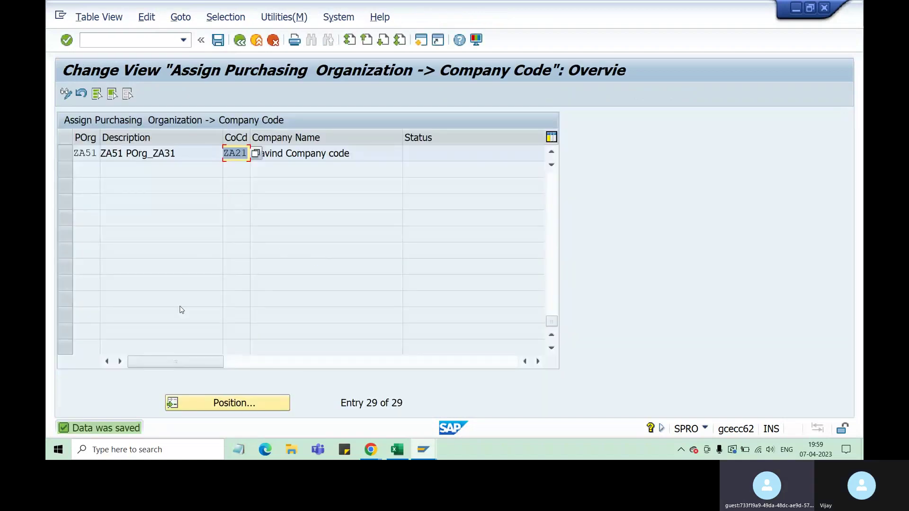
{"action": "left_click", "coordinate": [423, 453]}
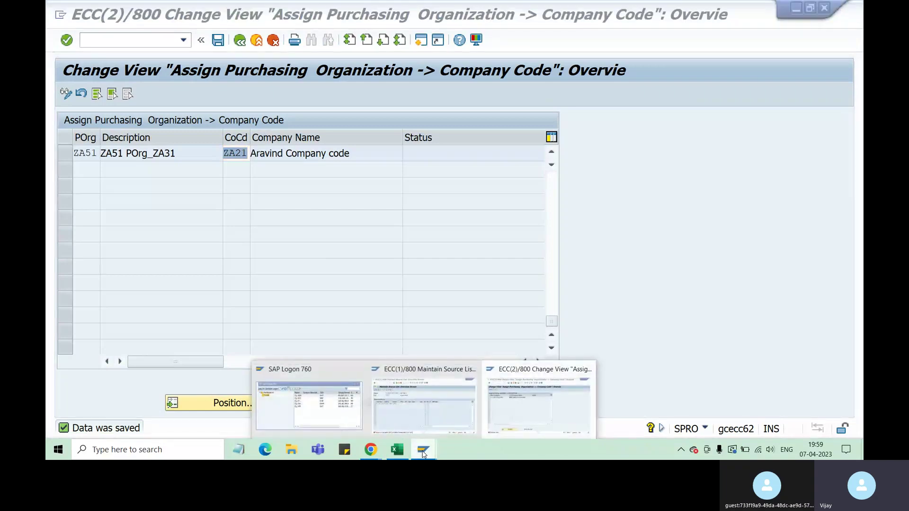
Return to the source list window and recheck the ZA51 entry for plant ZA31.
{"action": "left_click", "coordinate": [425, 409]}
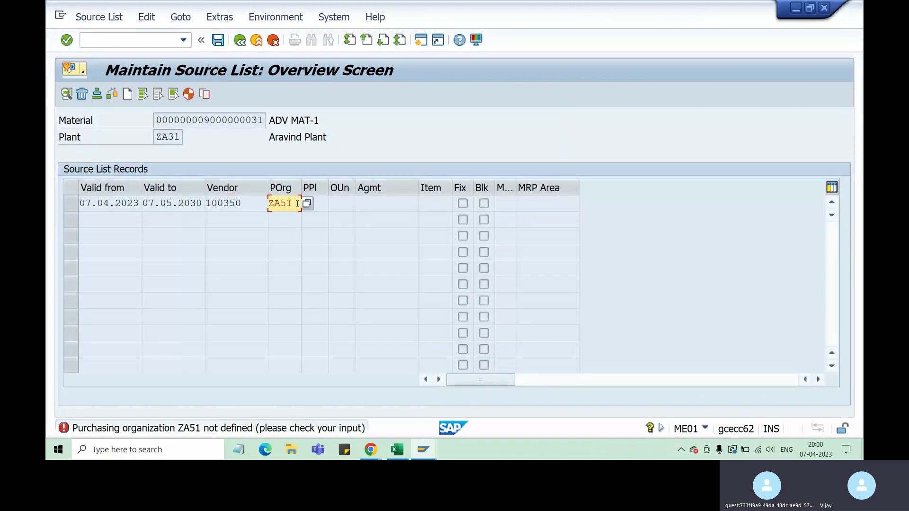
{"action": "key", "text": "Return"}
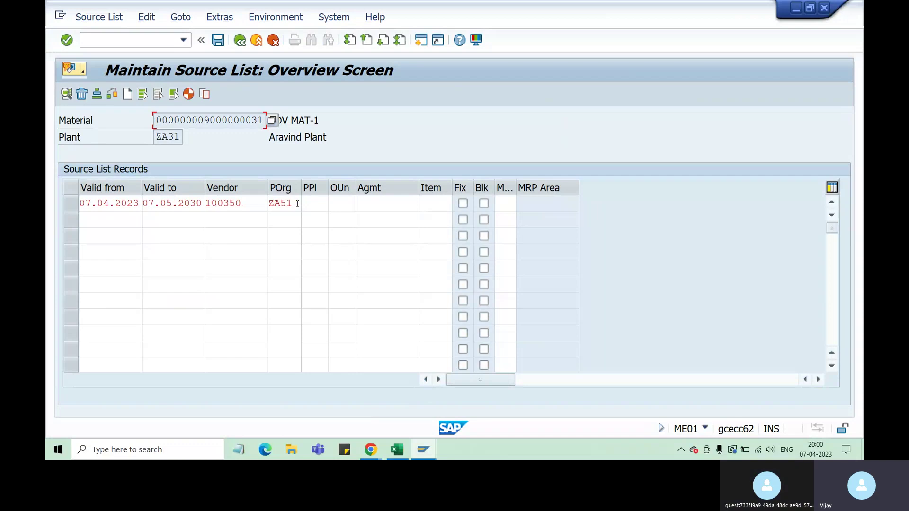
{"action": "left_click_drag", "start_coordinate": [297, 204], "coordinate": [276, 204]}
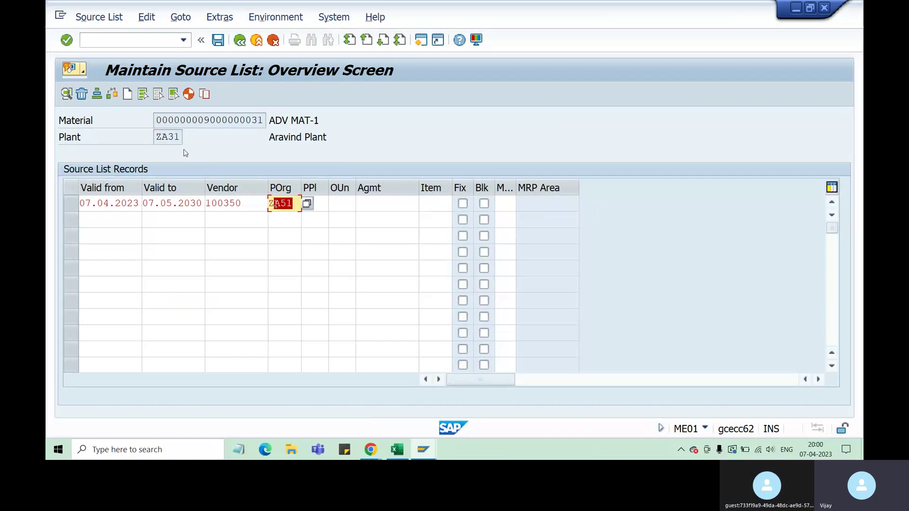
{"action": "left_click_drag", "start_coordinate": [158, 137], "coordinate": [180, 137]}
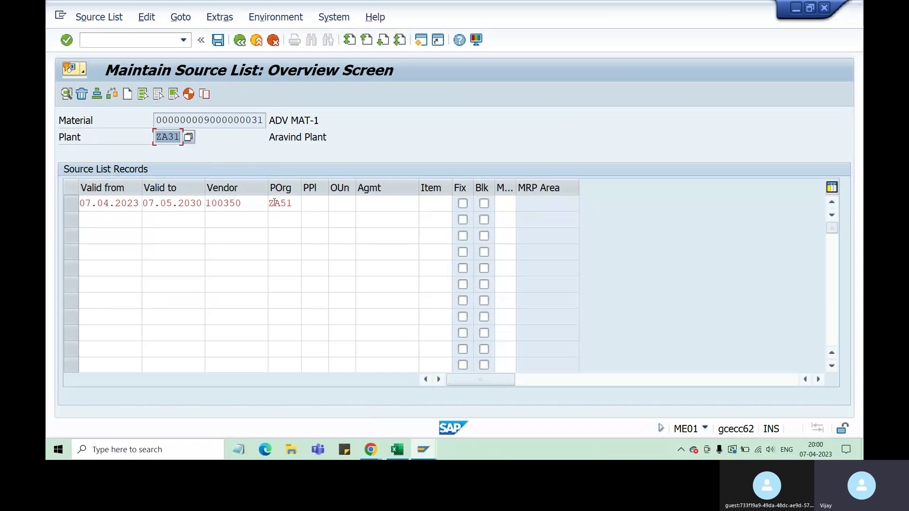
{"action": "double_click", "coordinate": [296, 202]}
{"action": "left_click", "coordinate": [178, 138]}
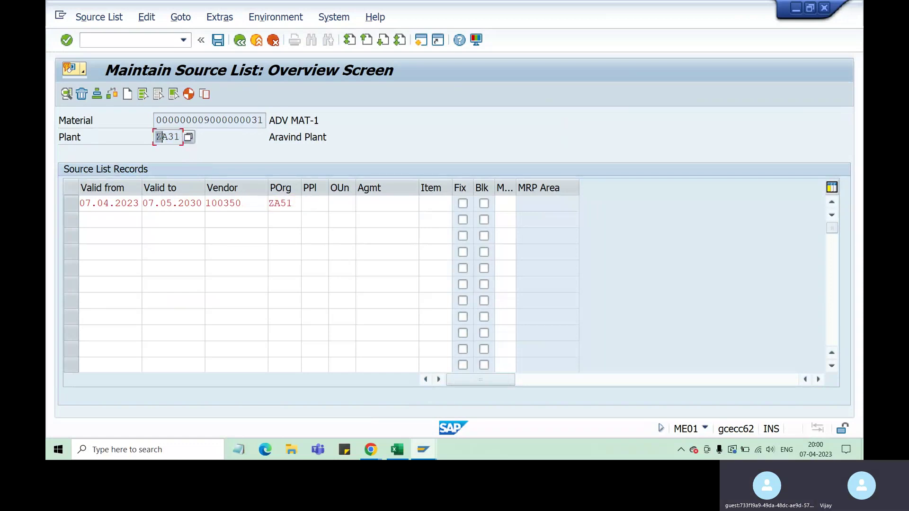
{"action": "double_click", "coordinate": [178, 137]}
{"action": "left_click_drag", "start_coordinate": [296, 202], "coordinate": [270, 203]}
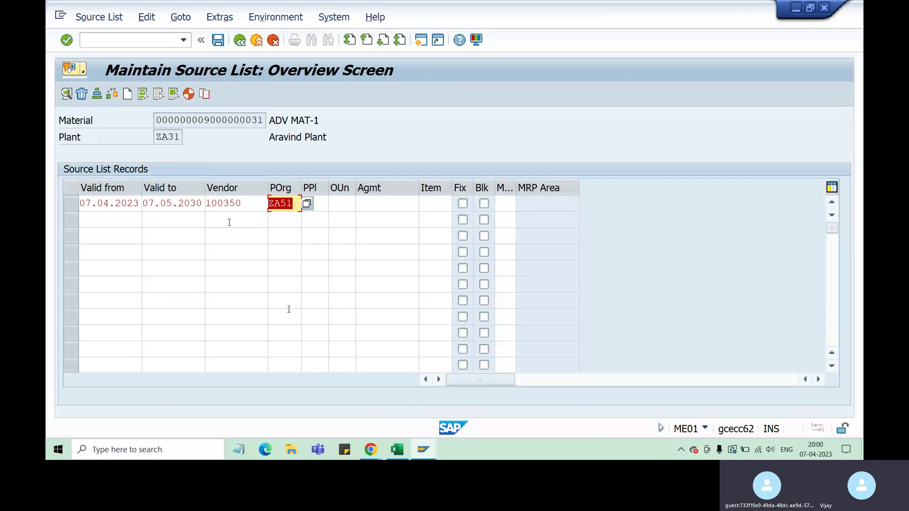
Enter validity 07.04.2023 to 07.05.2030 on the second source list row.
{"action": "left_click", "coordinate": [95, 218]}
{"action": "type", "text": "0"}
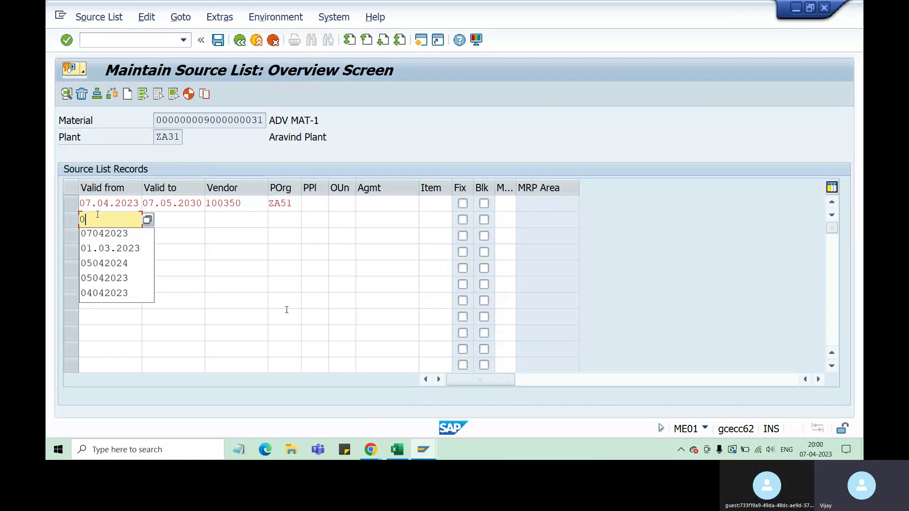
{"action": "type", "text": "7042023"}
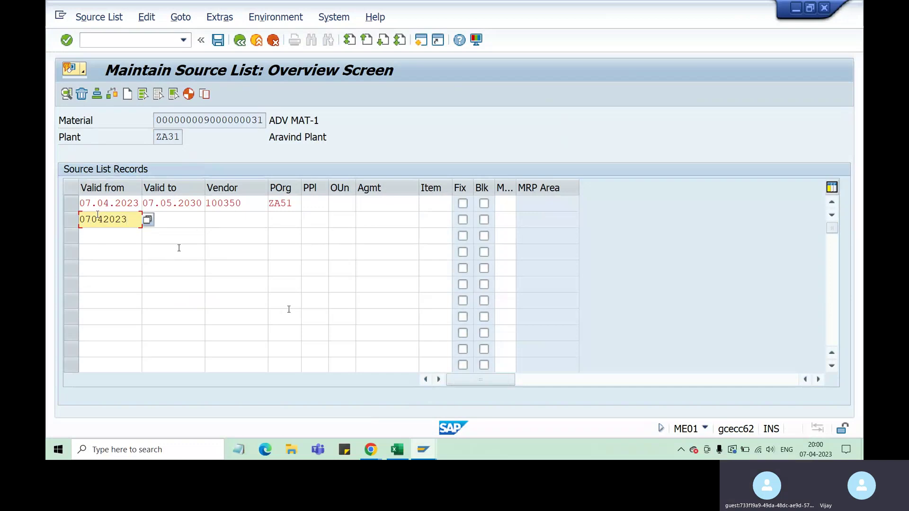
{"action": "left_click", "coordinate": [251, 209]}
{"action": "left_click", "coordinate": [263, 220]}
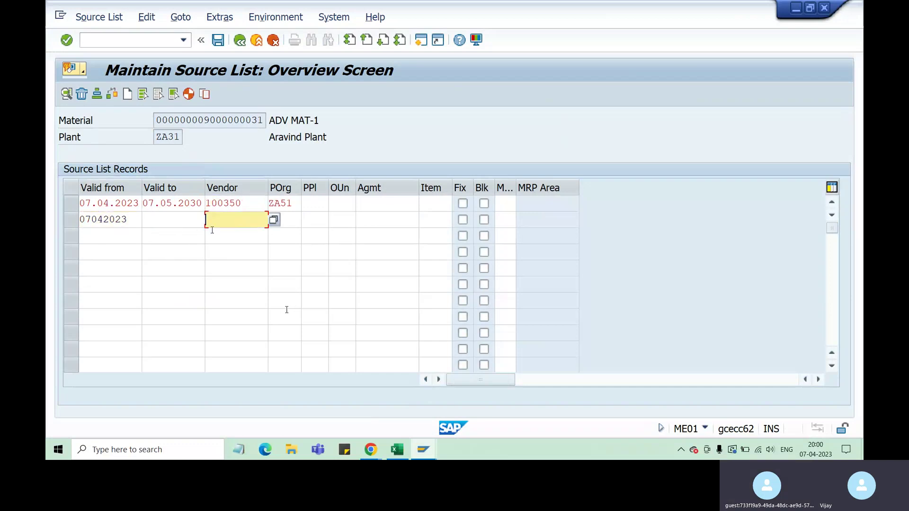
{"action": "left_click", "coordinate": [149, 224]}
{"action": "type", "text": "04"}
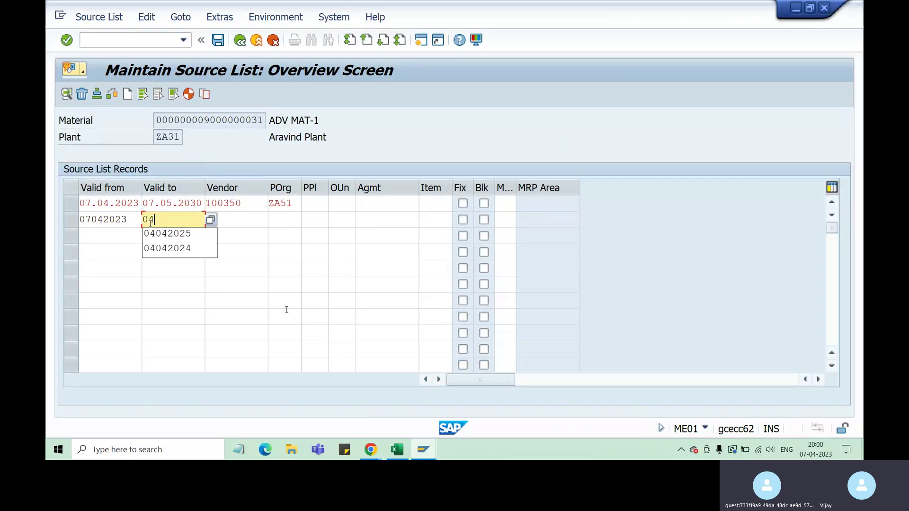
{"action": "key", "text": "BackSpace"}
{"action": "type", "text": "70520"}
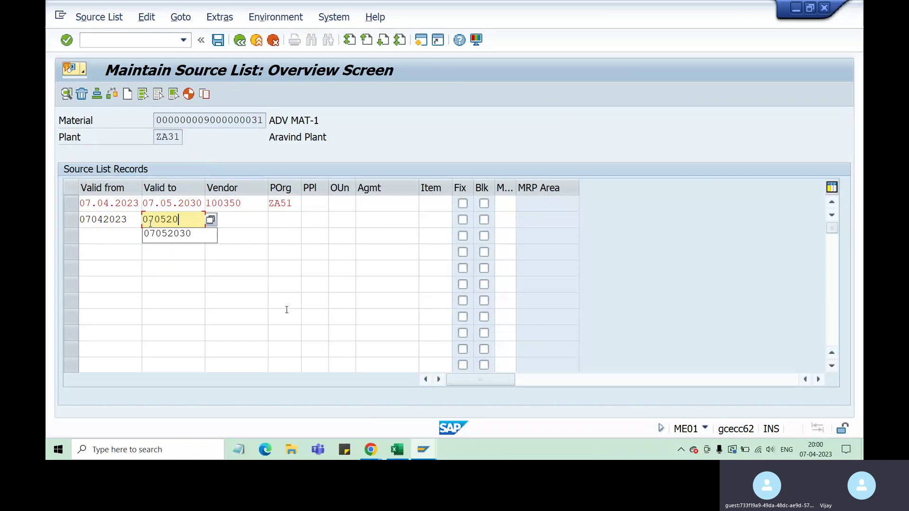
{"action": "type", "text": "30"}
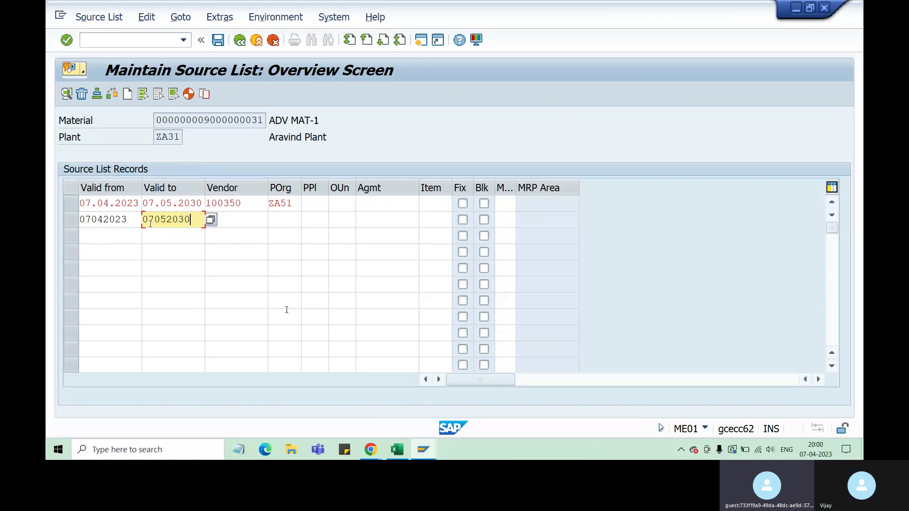
{"action": "left_click", "coordinate": [255, 219]}
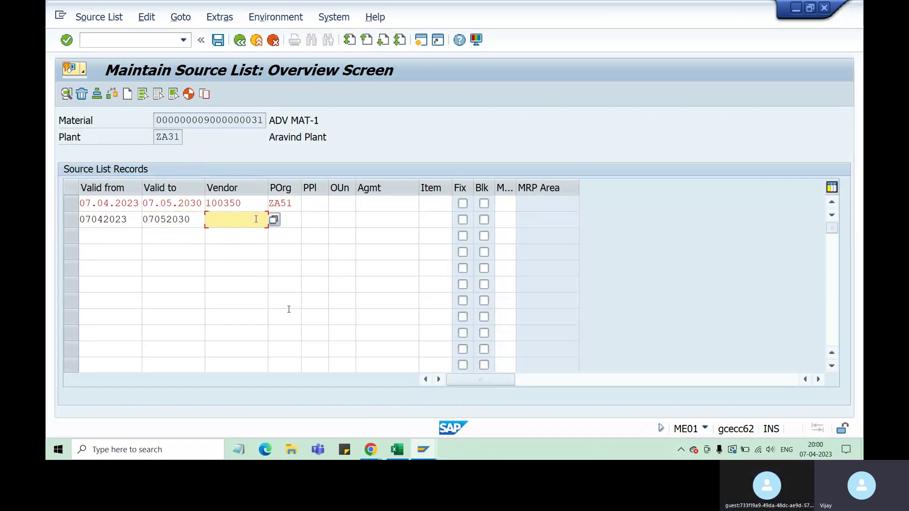
Check the vendor number in Excel, then add vendor 100369 with POrg ZA51 in row 2.
{"action": "left_click", "coordinate": [397, 449]}
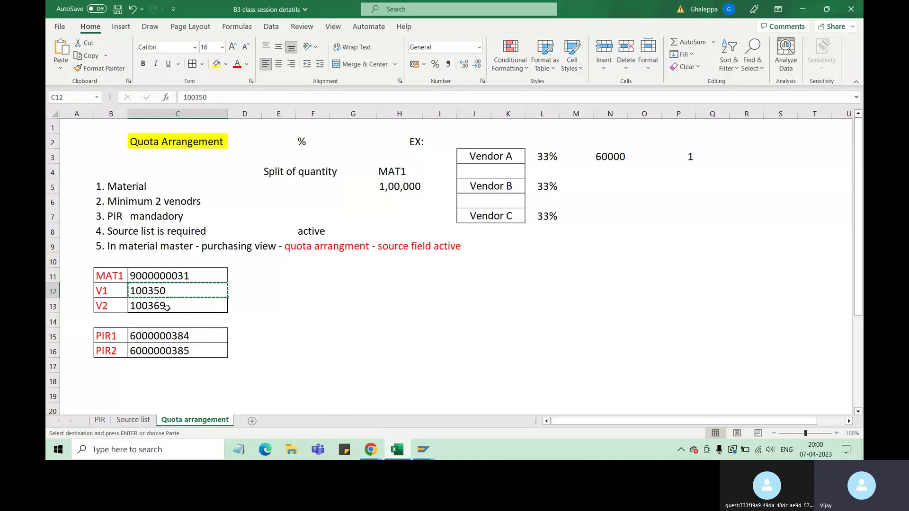
{"action": "mouse_move", "coordinate": [423, 449]}
{"action": "left_click", "coordinate": [540, 398]}
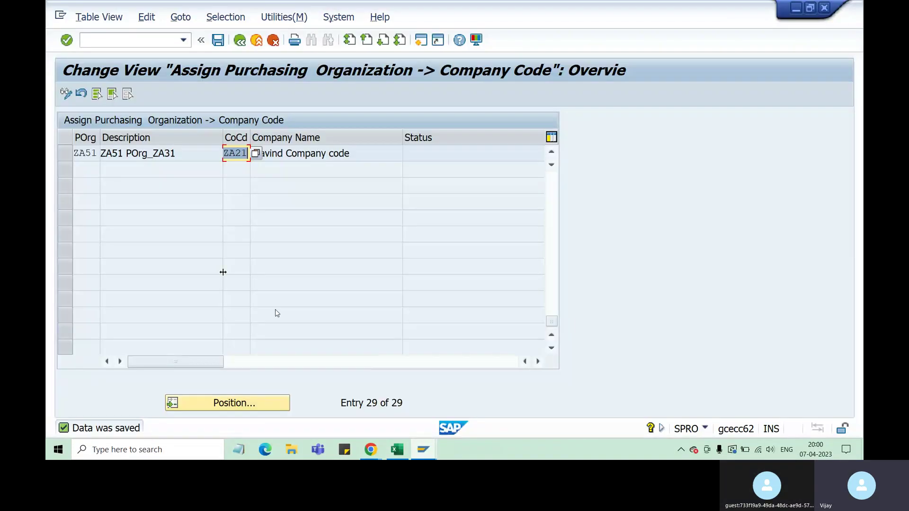
{"action": "left_click", "coordinate": [424, 452]}
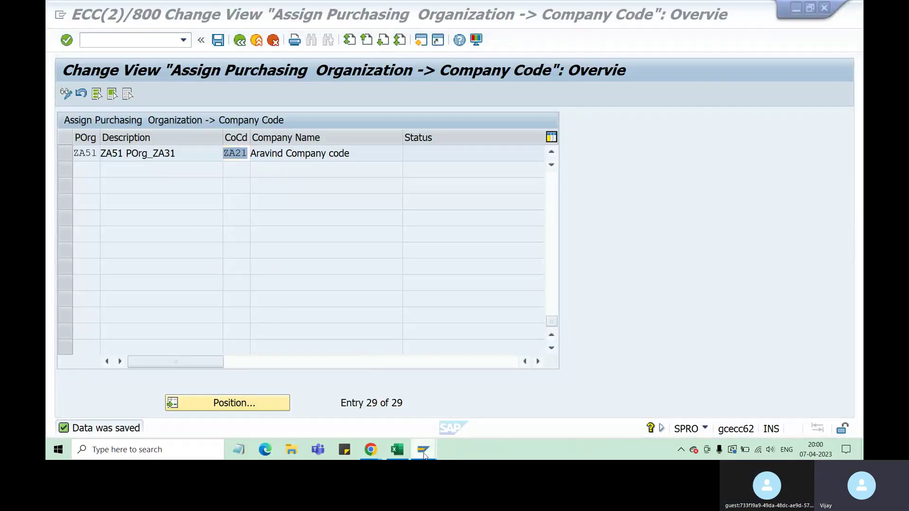
{"action": "left_click", "coordinate": [425, 416]}
{"action": "type", "text": "10"}
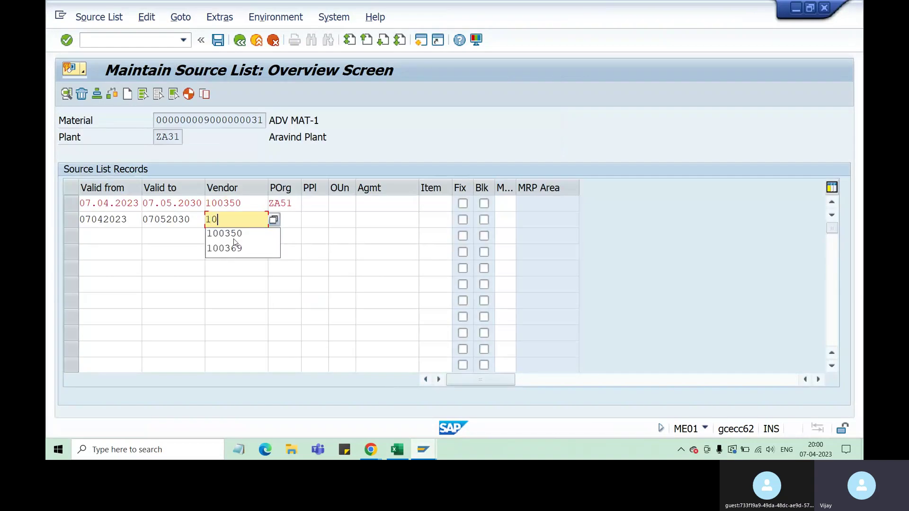
{"action": "type", "text": "0369"}
{"action": "key", "text": "Tab"}
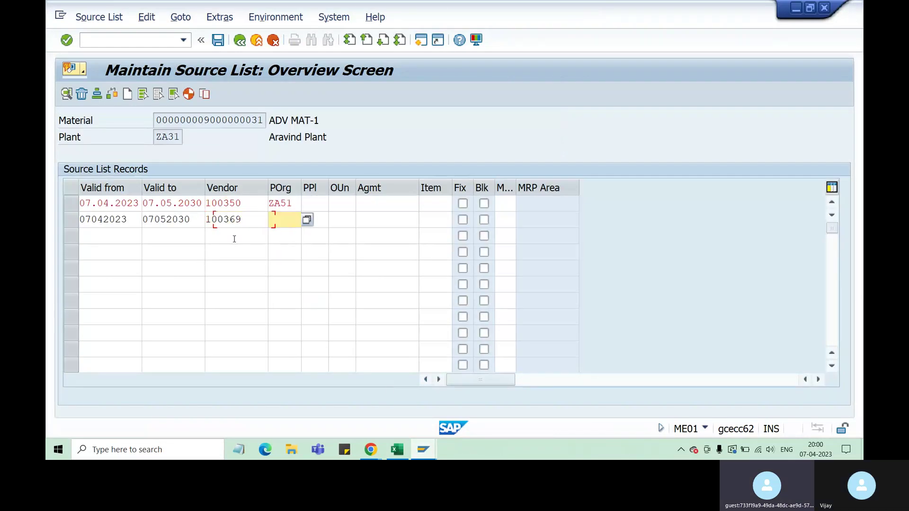
{"action": "type", "text": "za5"}
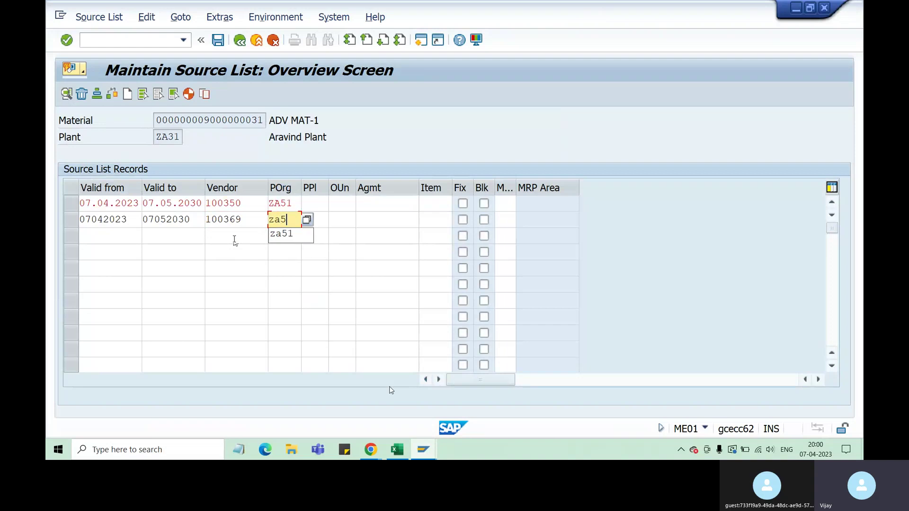
{"action": "type", "text": "1"}
{"action": "key", "text": "Return"}
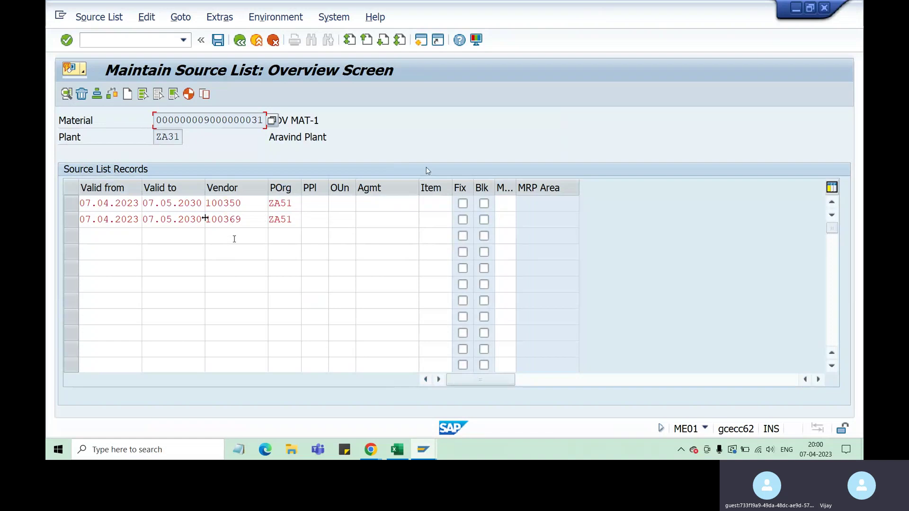
Leave row 2 unblocked, review vendors 100350 and 100369, and save the source list.
{"action": "left_click_drag", "start_coordinate": [93, 204], "coordinate": [203, 221]}
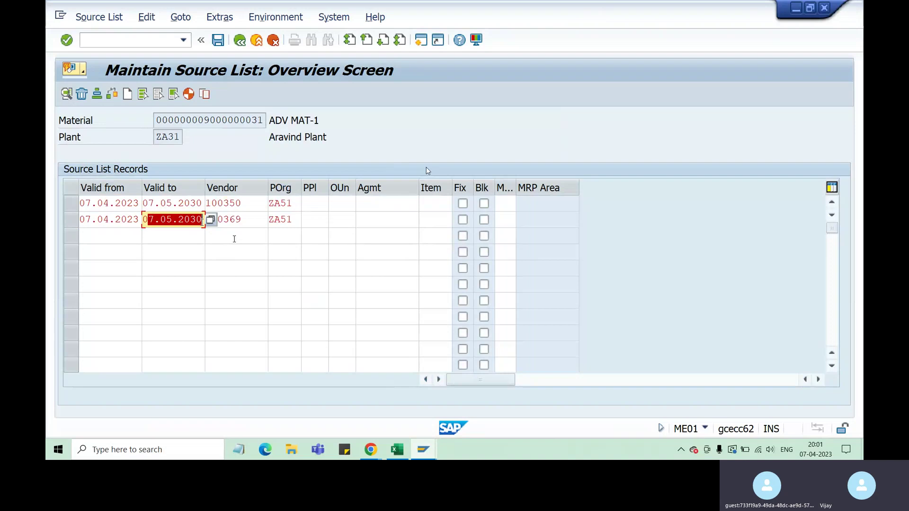
{"action": "left_click", "coordinate": [484, 221]}
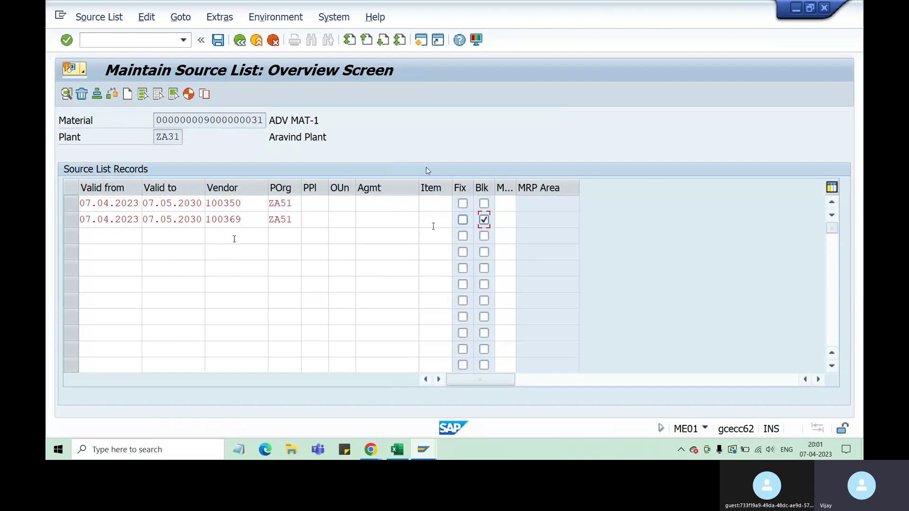
{"action": "double_click", "coordinate": [97, 203]}
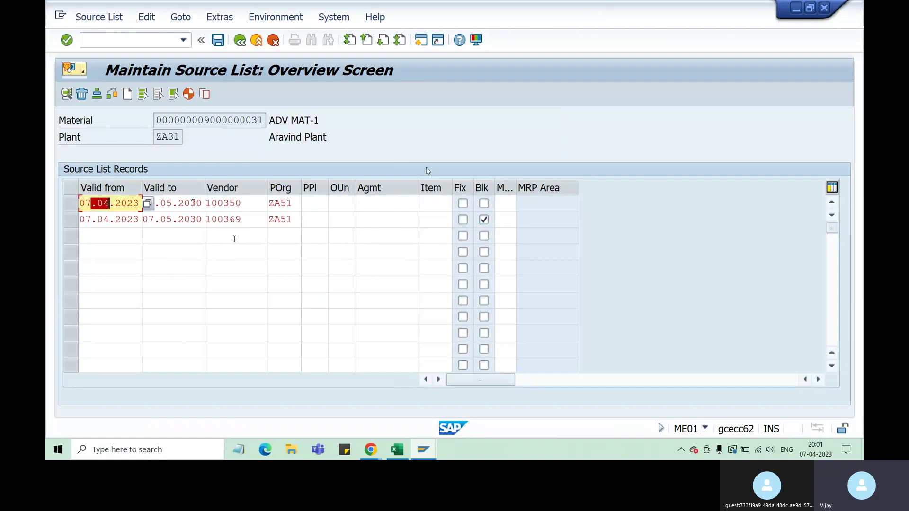
{"action": "double_click", "coordinate": [259, 205]}
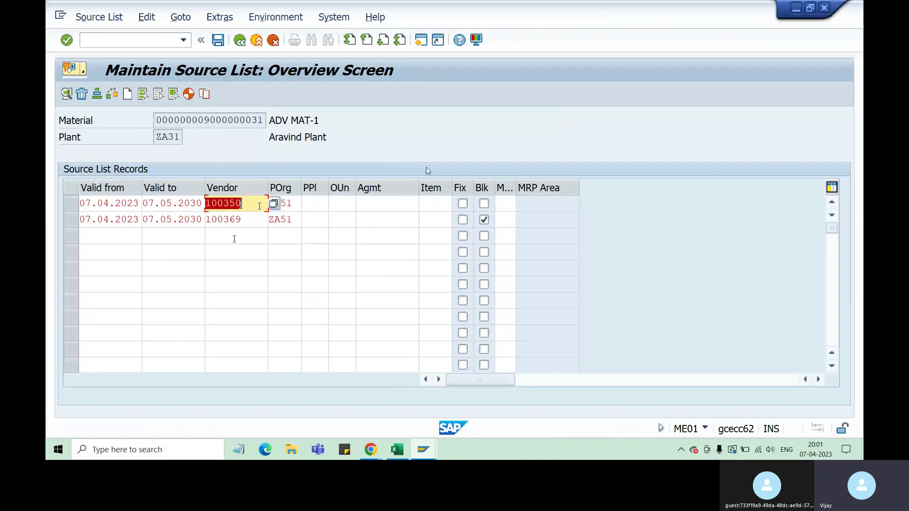
{"action": "key", "text": "Right"}
{"action": "key", "text": "shift+Left"}
{"action": "key", "text": "shift+Left"}
{"action": "key", "text": "shift+Left"}
{"action": "key", "text": "shift+Left"}
{"action": "key", "text": "Down"}
{"action": "key", "text": "shift+Left"}
{"action": "key", "text": "shift+Left"}
{"action": "key", "text": "shift+Left"}
{"action": "key", "text": "shift+Left"}
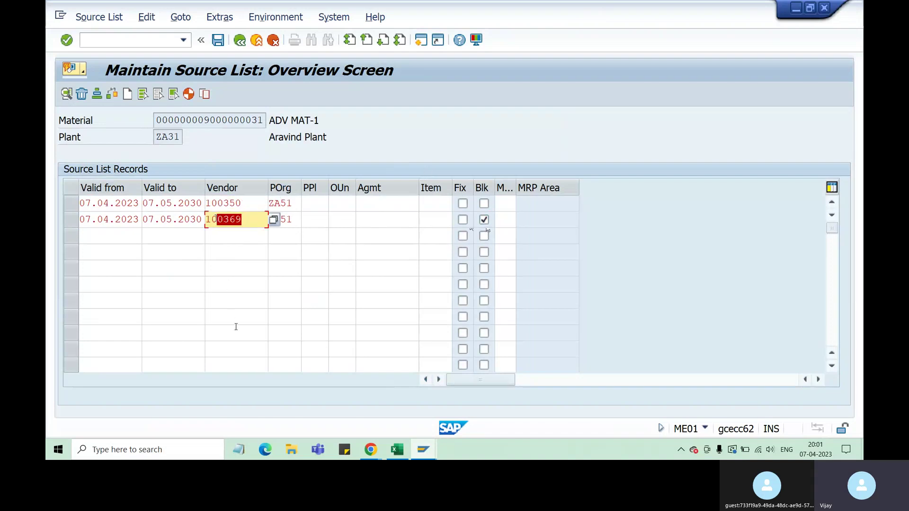
{"action": "left_click", "coordinate": [484, 220]}
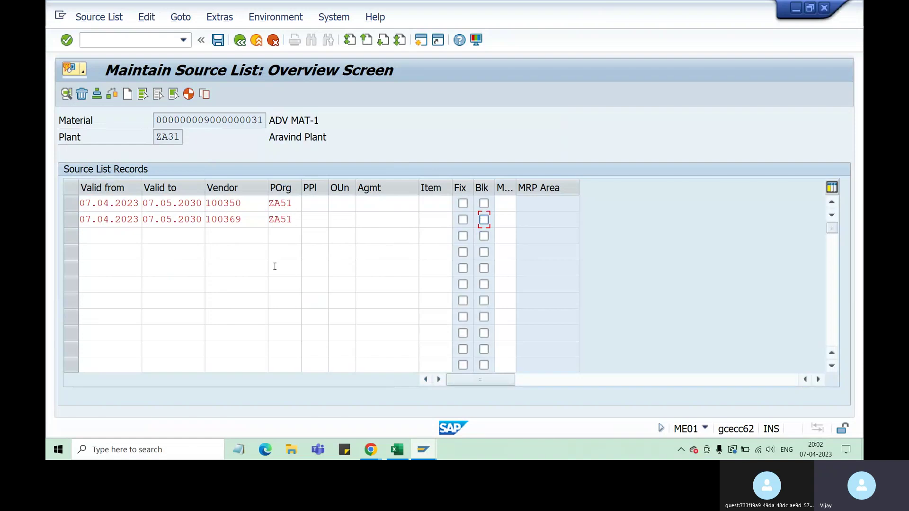
{"action": "left_click", "coordinate": [325, 266]}
{"action": "left_click", "coordinate": [218, 41]}
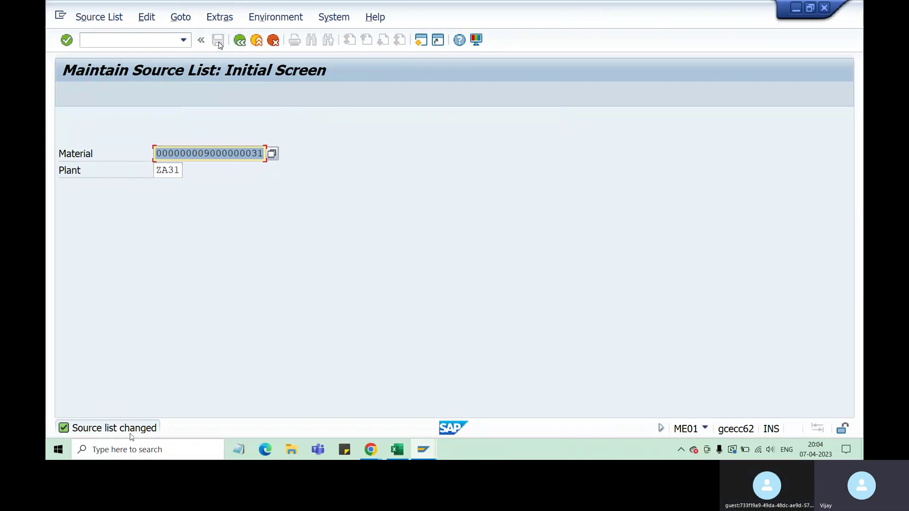
Switch to the Excel session notes workbook.
{"action": "left_click", "coordinate": [396, 453]}
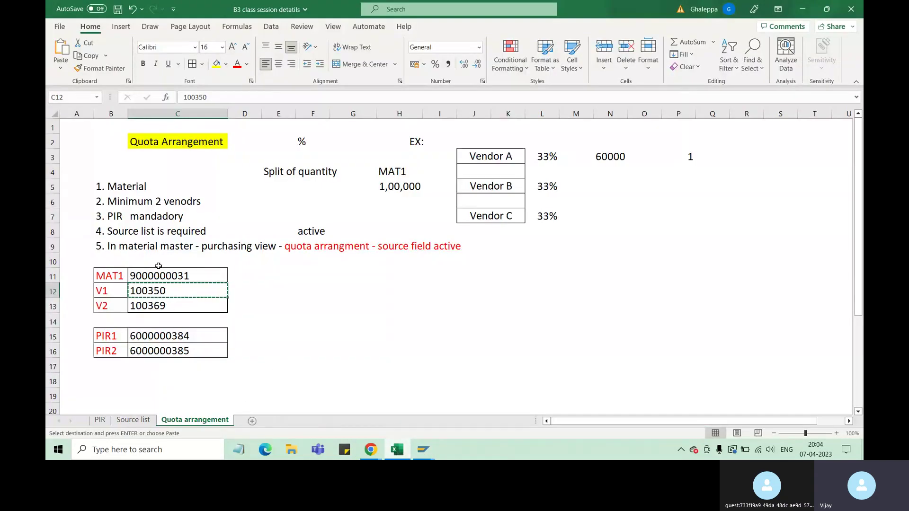
Highlight the notes on two vendors, mandatory PIR, purchasing view and source field active.
{"action": "left_click_drag", "start_coordinate": [119, 184], "coordinate": [169, 204]}
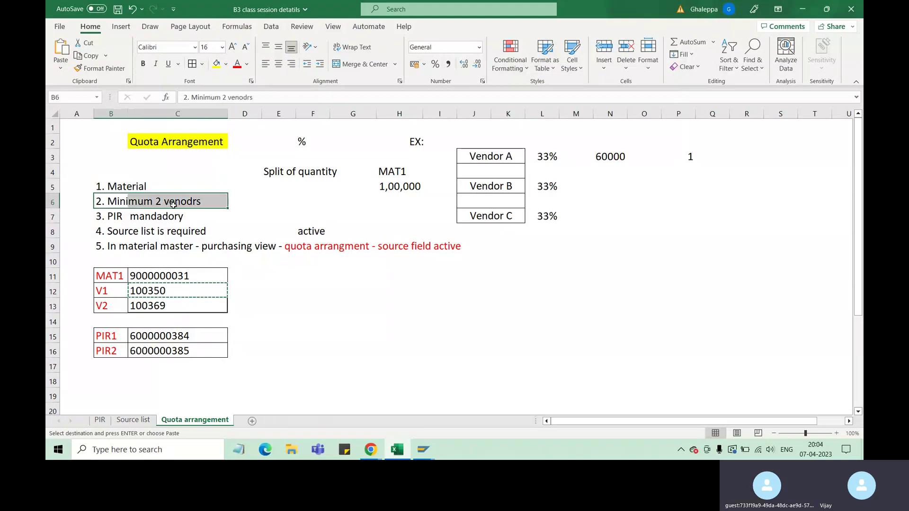
{"action": "left_click_drag", "start_coordinate": [114, 218], "coordinate": [179, 230]}
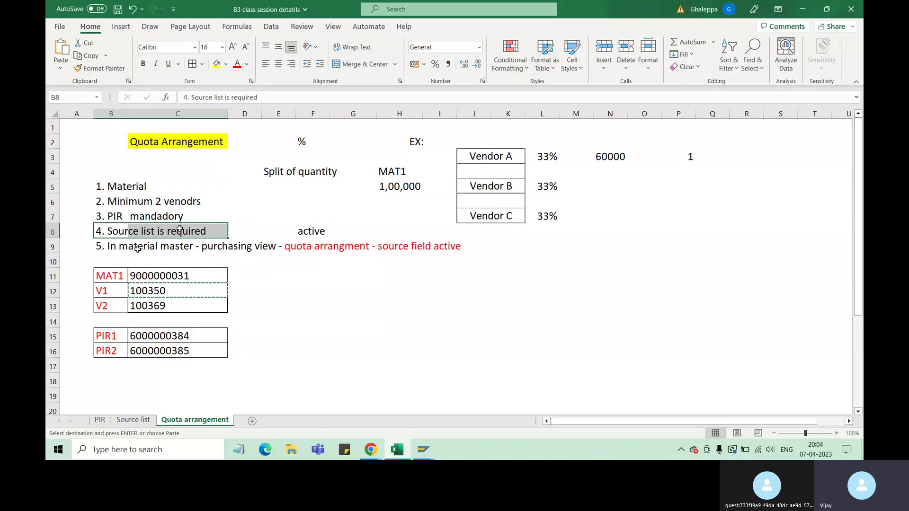
{"action": "left_click_drag", "start_coordinate": [118, 248], "coordinate": [159, 247]}
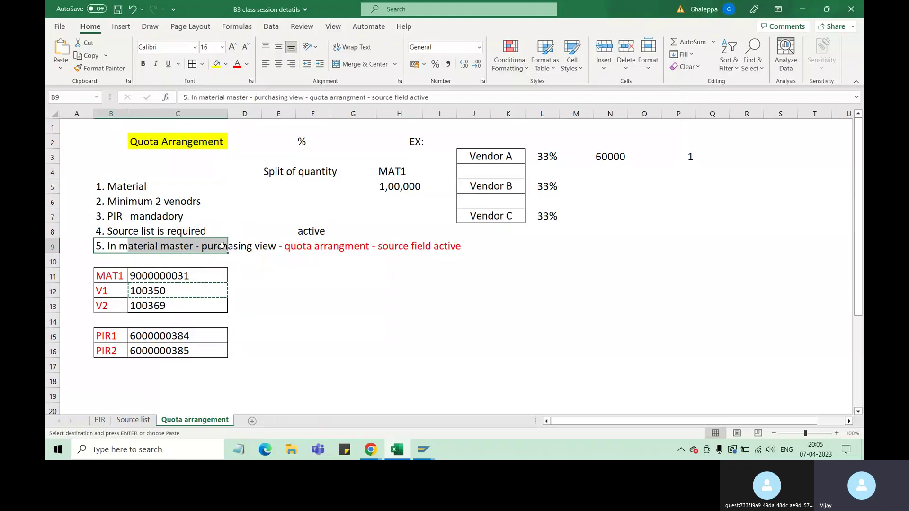
{"action": "left_click", "coordinate": [246, 246]}
{"action": "left_click", "coordinate": [313, 246]}
{"action": "left_click", "coordinate": [402, 247]}
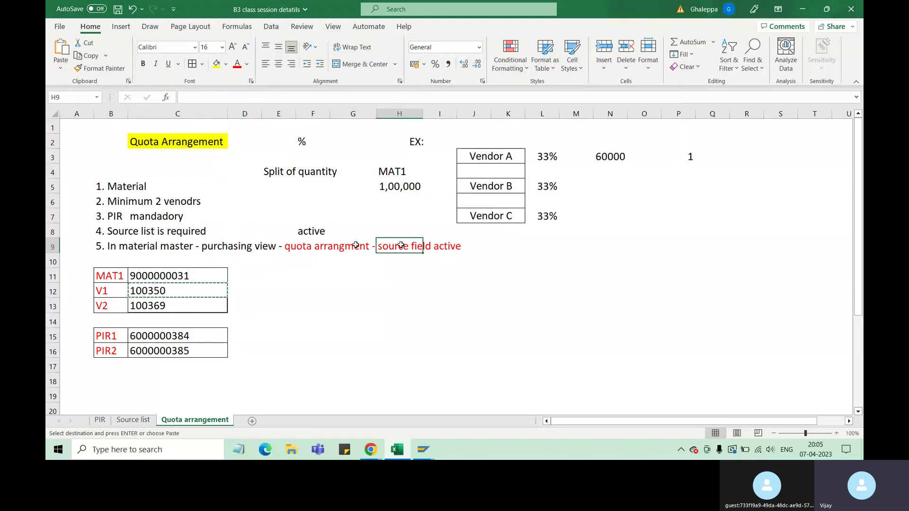
{"action": "left_click", "coordinate": [313, 246]}
{"action": "left_click", "coordinate": [403, 247]}
{"action": "left_click", "coordinate": [315, 247]}
{"action": "left_click", "coordinate": [415, 250]}
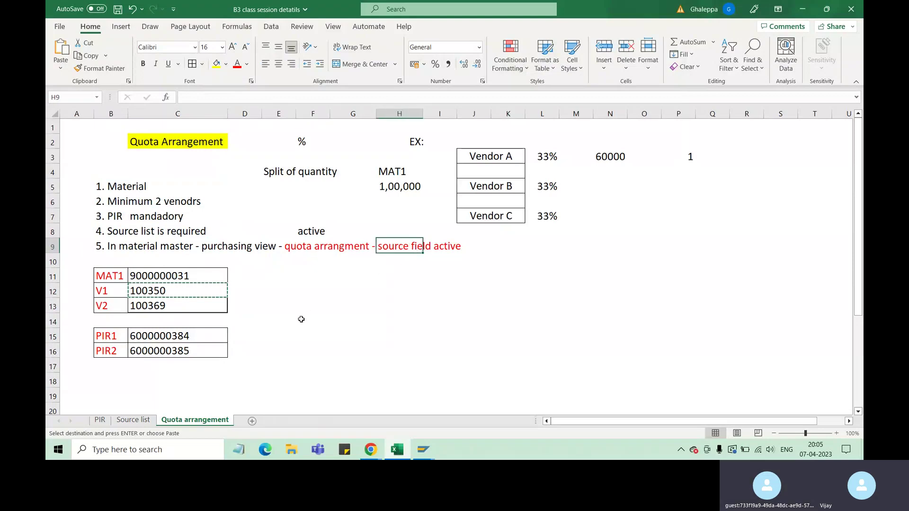
{"action": "scroll", "coordinate": [294, 313], "scroll_direction": "down", "scroll_amount": 1}
{"action": "scroll", "coordinate": [256, 272], "scroll_direction": "up", "scroll_amount": 1}
Copy the Quota Arrangement heading from C2 into G12.
{"action": "left_click", "coordinate": [178, 150]}
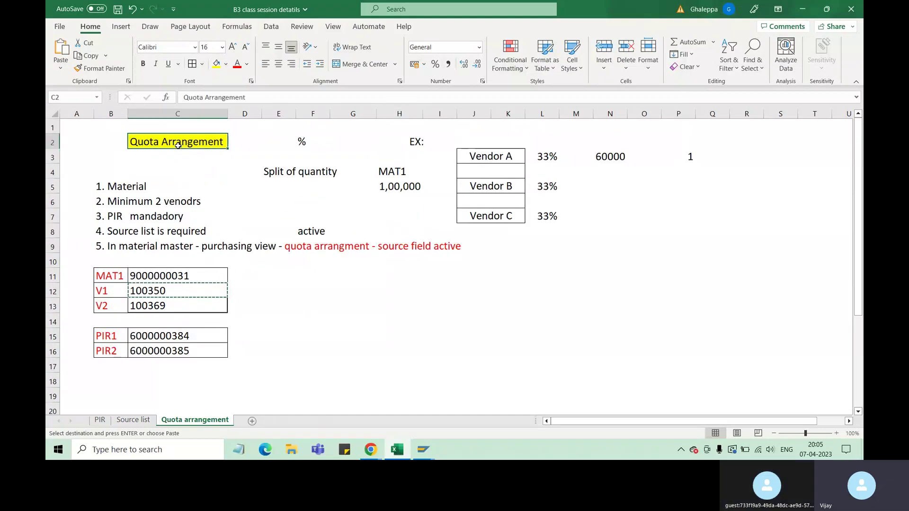
{"action": "left_click", "coordinate": [321, 277]}
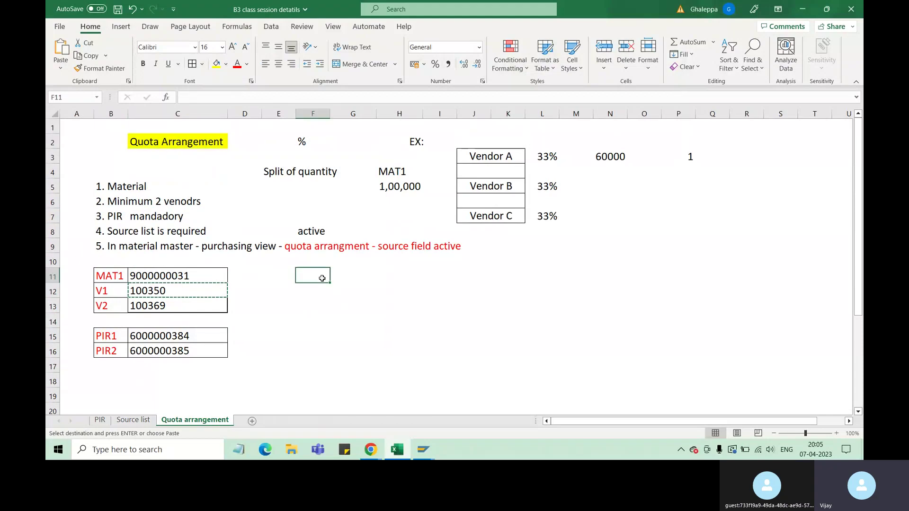
{"action": "left_click", "coordinate": [184, 142]}
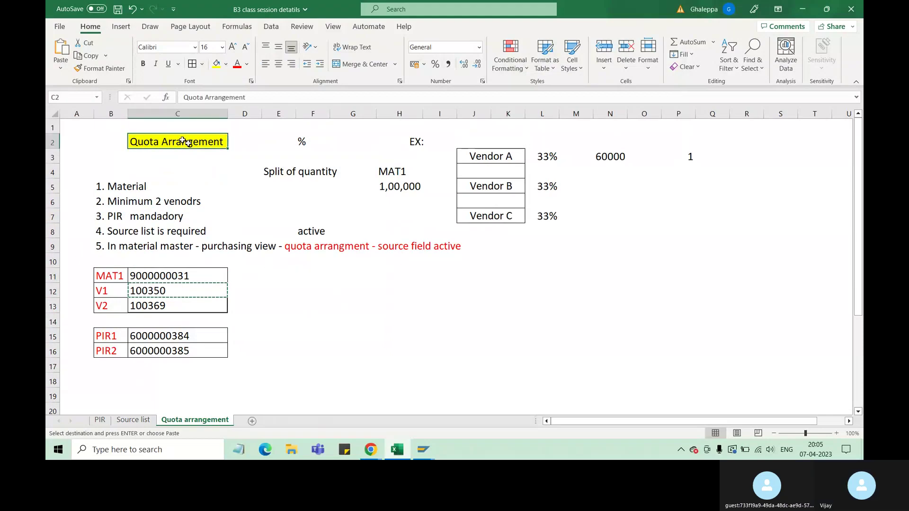
{"action": "key", "text": "ctrl+c"}
{"action": "left_click", "coordinate": [351, 286]}
{"action": "key", "text": "ctrl+v"}
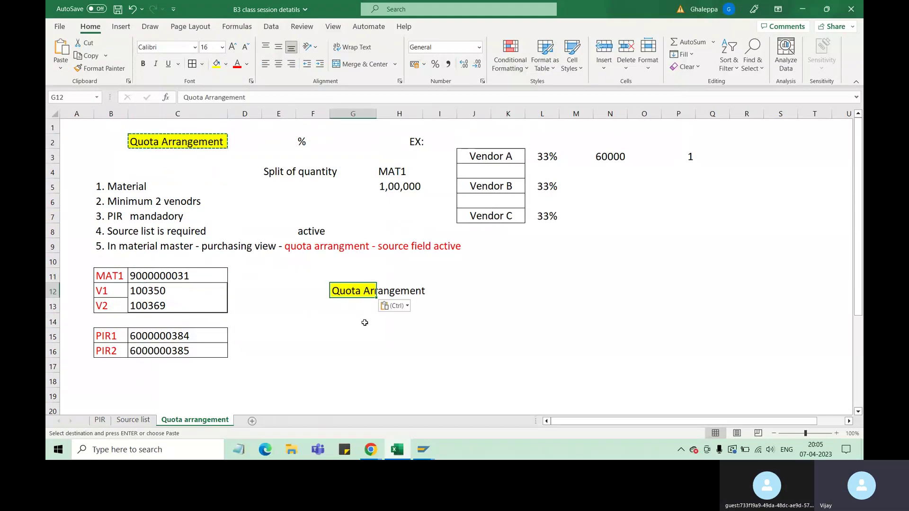
{"action": "left_click", "coordinate": [354, 320]}
{"action": "left_click_drag", "start_coordinate": [358, 295], "coordinate": [402, 292]}
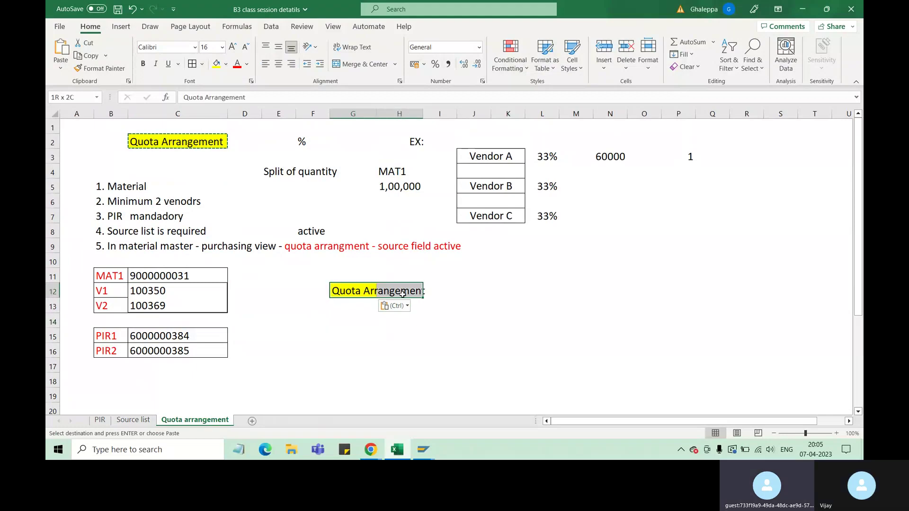
{"action": "key", "text": "Escape"}
Enter the transaction code MEQ1 in cell G14.
{"action": "left_click", "coordinate": [342, 320]}
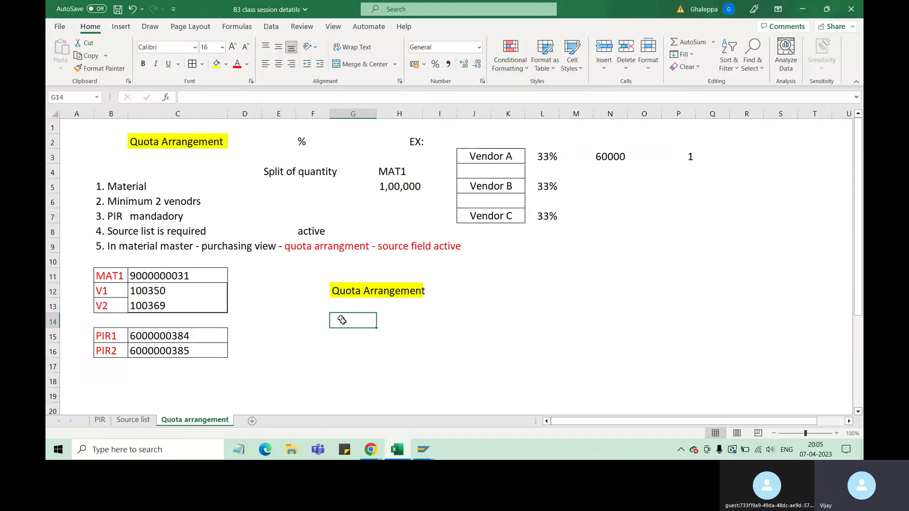
{"action": "type", "text": "M"}
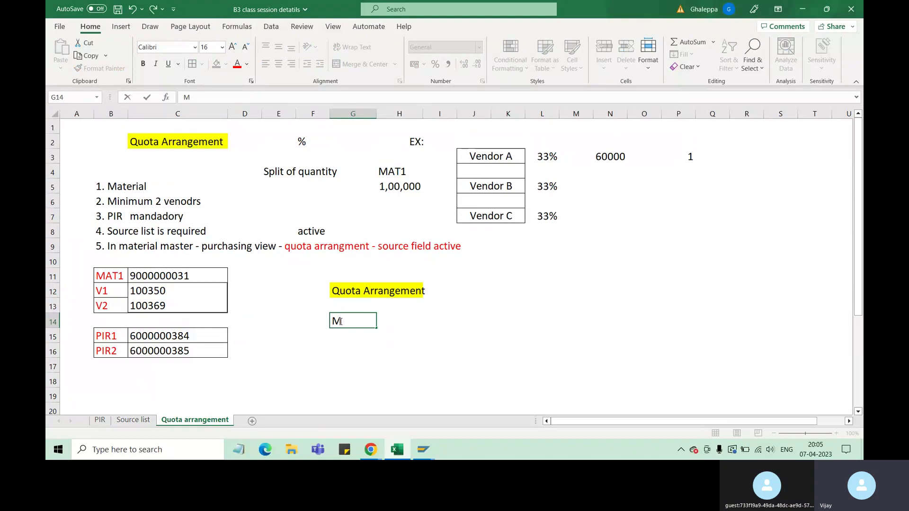
{"action": "type", "text": "EQ1"}
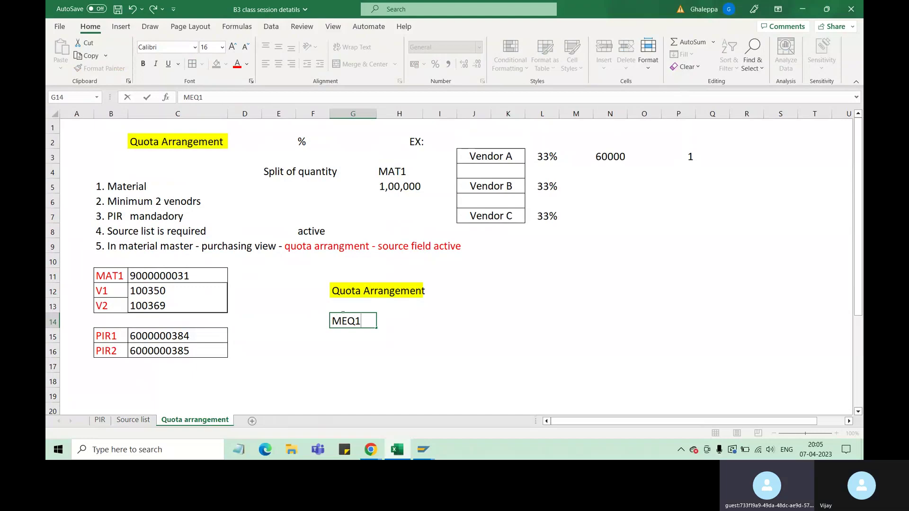
{"action": "left_click", "coordinate": [366, 351]}
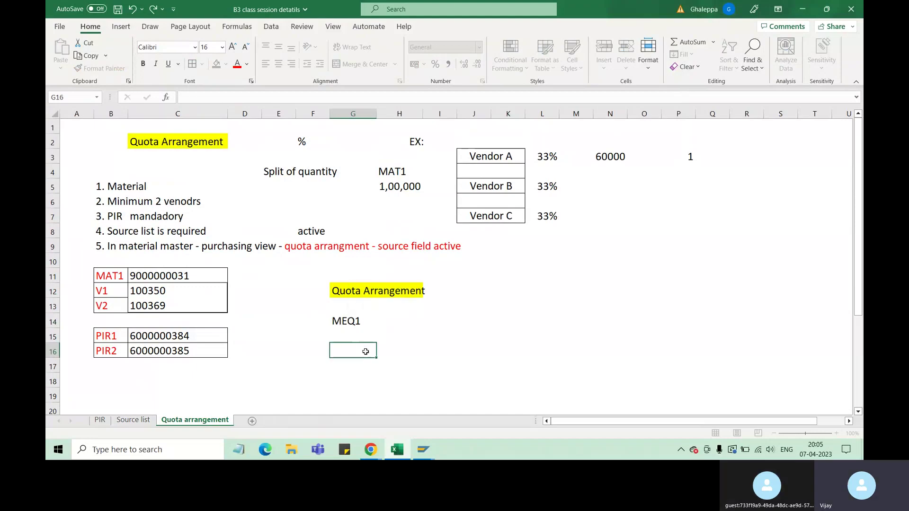
{"action": "key", "text": "Up"}
{"action": "key", "text": "Up"}
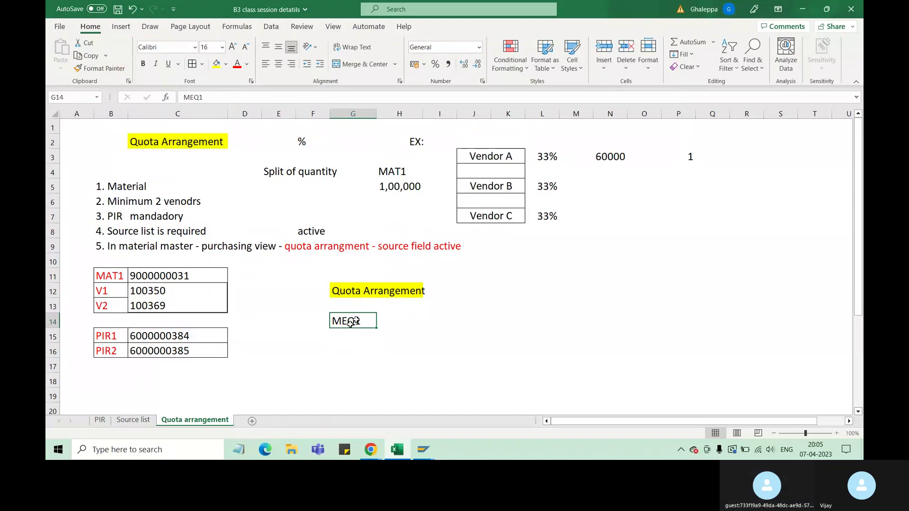
{"action": "double_click", "coordinate": [355, 321]}
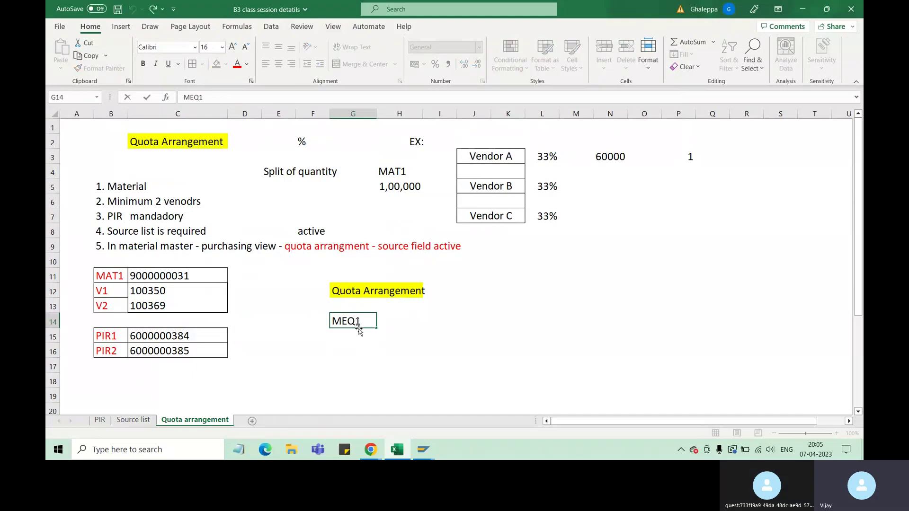
{"action": "left_click_drag", "start_coordinate": [356, 327], "coordinate": [348, 327]}
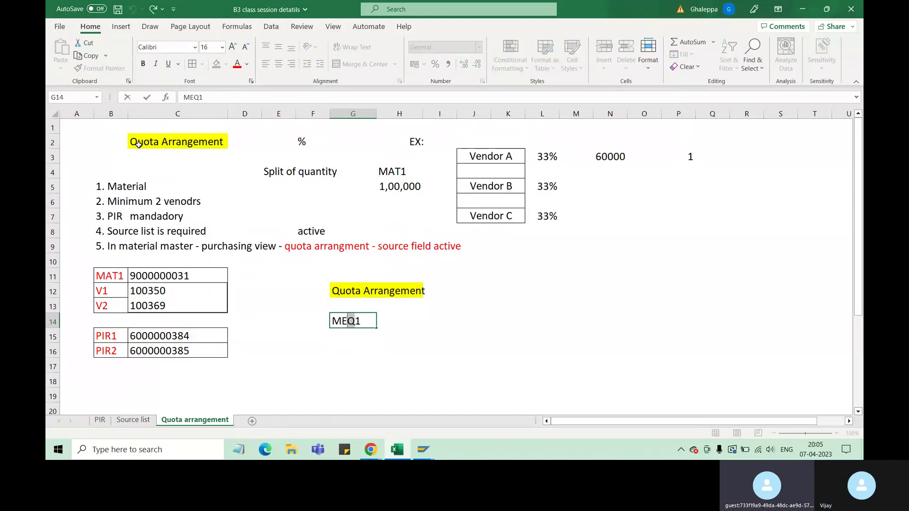
{"action": "key", "text": "Right"}
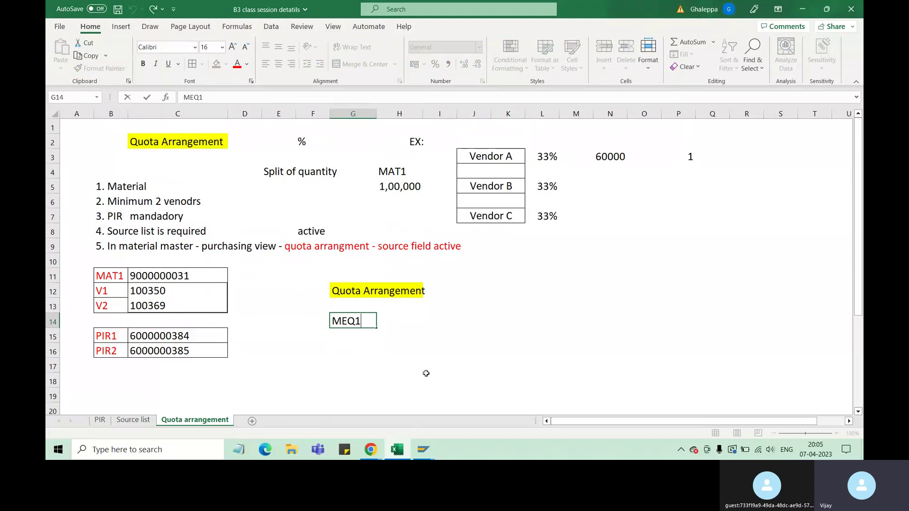
Label MEQ1 with 'create' before it and 'change' after it.
{"action": "left_click", "coordinate": [306, 320]}
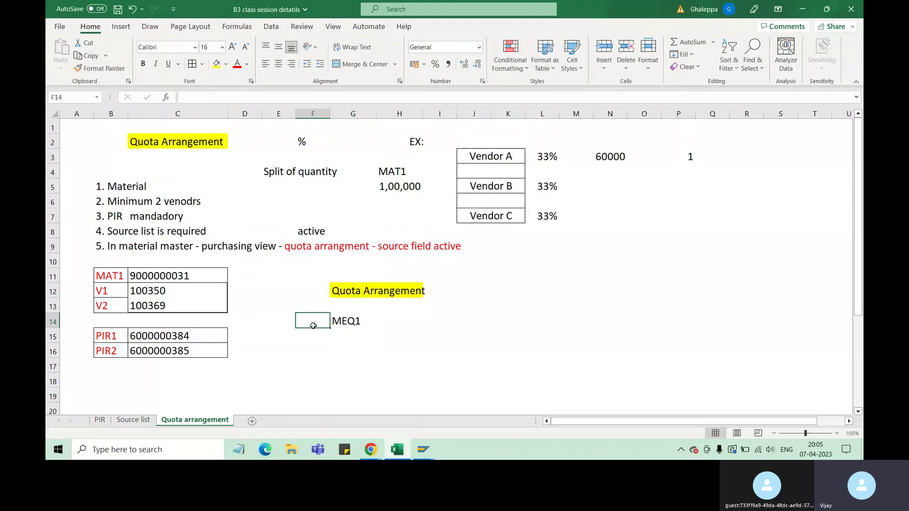
{"action": "type", "text": "create"}
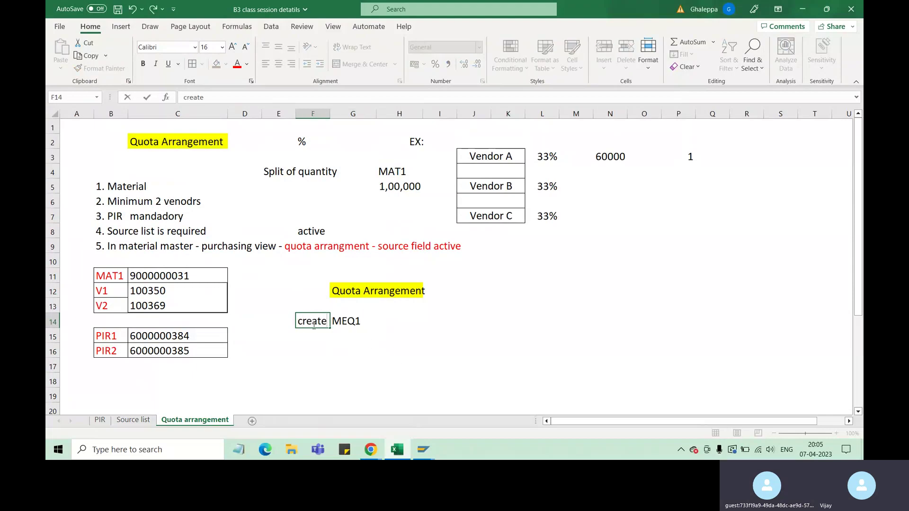
{"action": "left_click", "coordinate": [380, 323]}
{"action": "type", "text": "ch"}
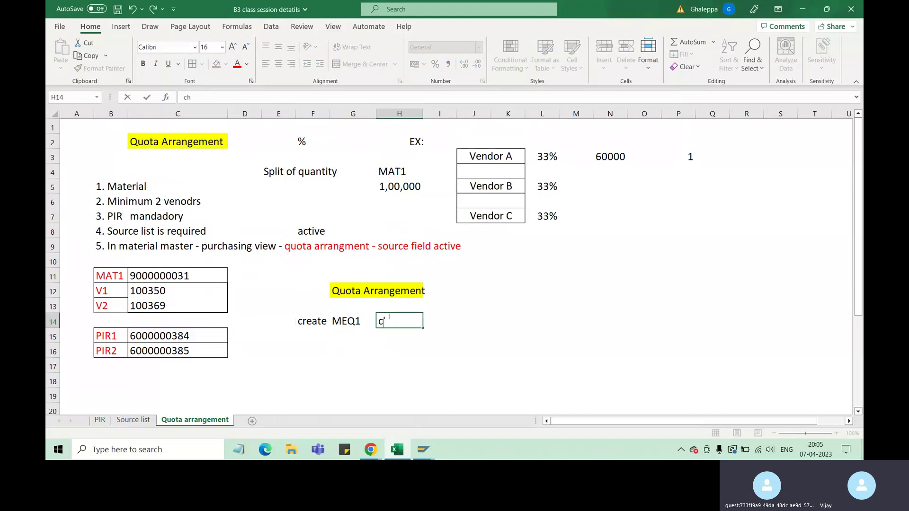
{"action": "type", "text": "ange"}
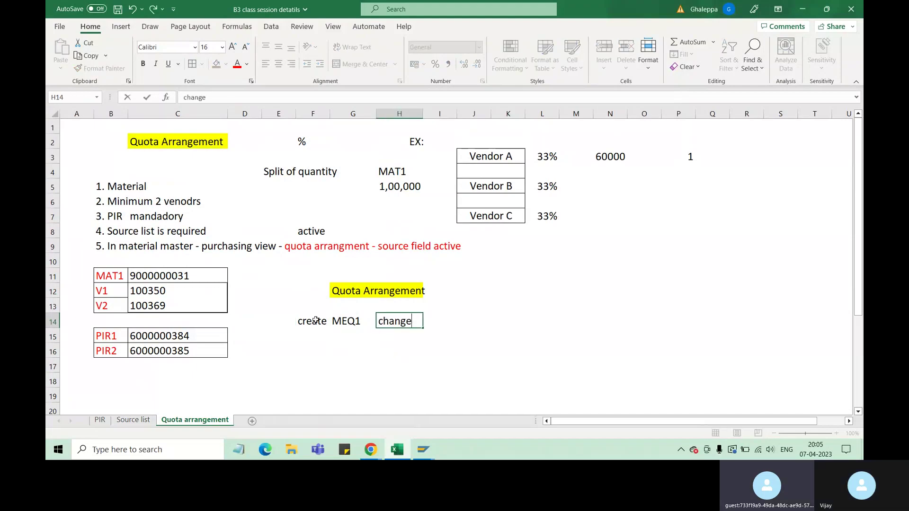
{"action": "left_click", "coordinate": [350, 327]}
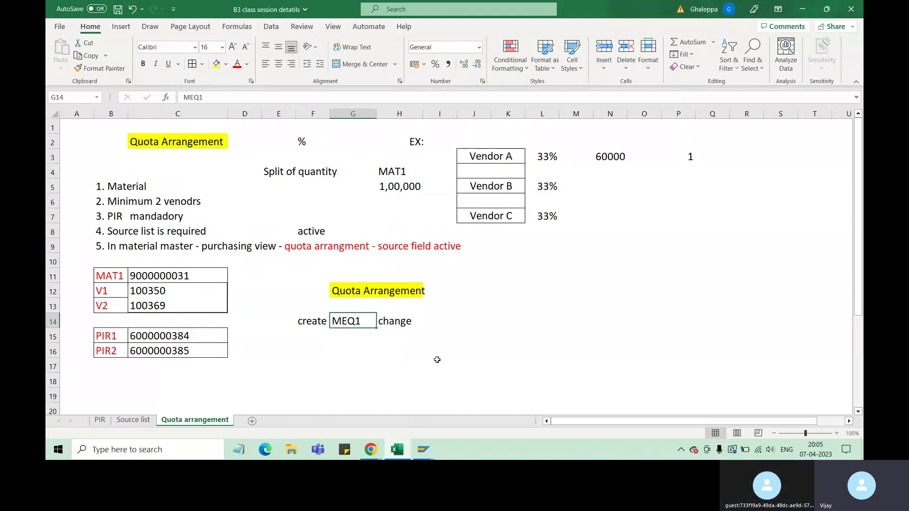
Add the label 'Display MEQ3' below, correcting the mistyped ME03.
{"action": "left_click", "coordinate": [316, 348]}
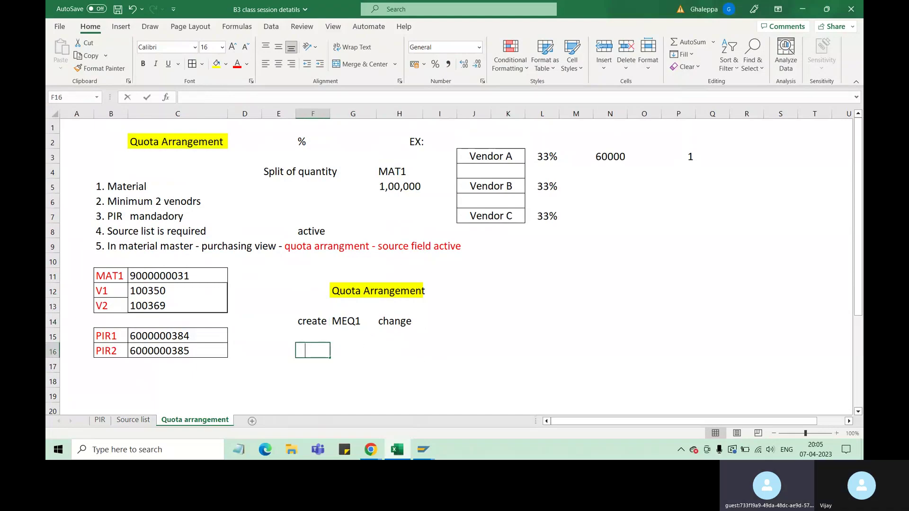
{"action": "type", "text": "Display"}
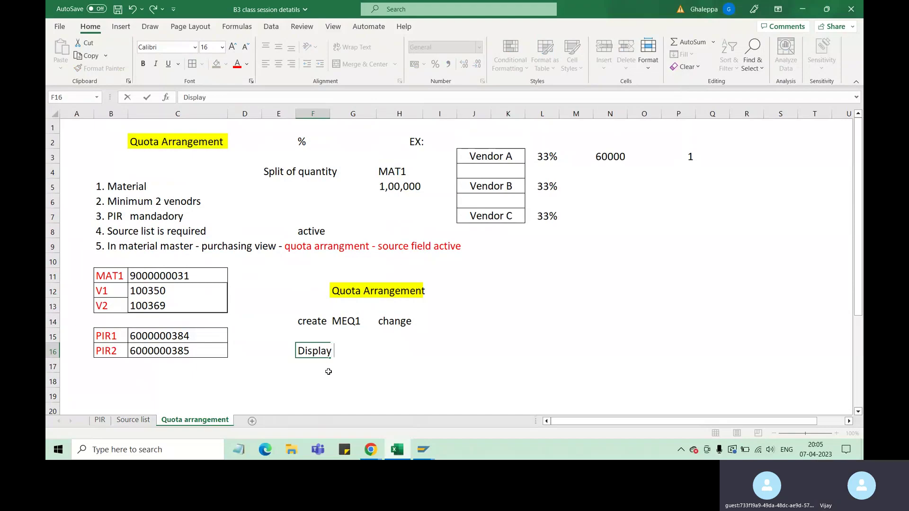
{"action": "type", "text": " ME"}
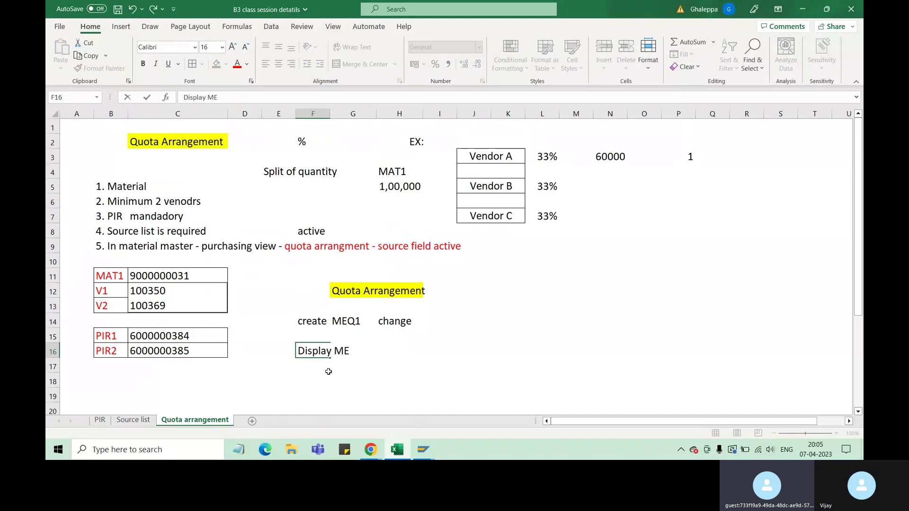
{"action": "type", "text": "03"}
{"action": "left_click_drag", "start_coordinate": [355, 352], "coordinate": [349, 353]}
{"action": "type", "text": "Q3"}
{"action": "left_click", "coordinate": [429, 396]}
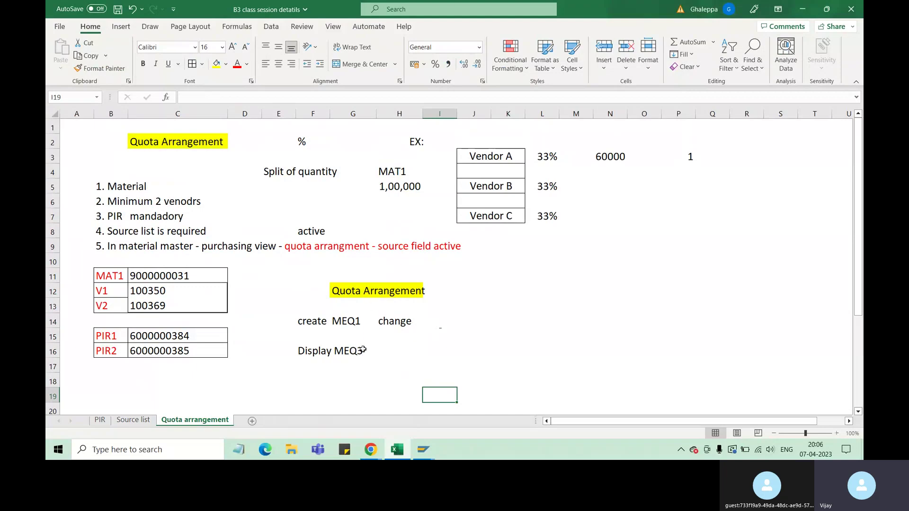
{"action": "left_click", "coordinate": [359, 317]}
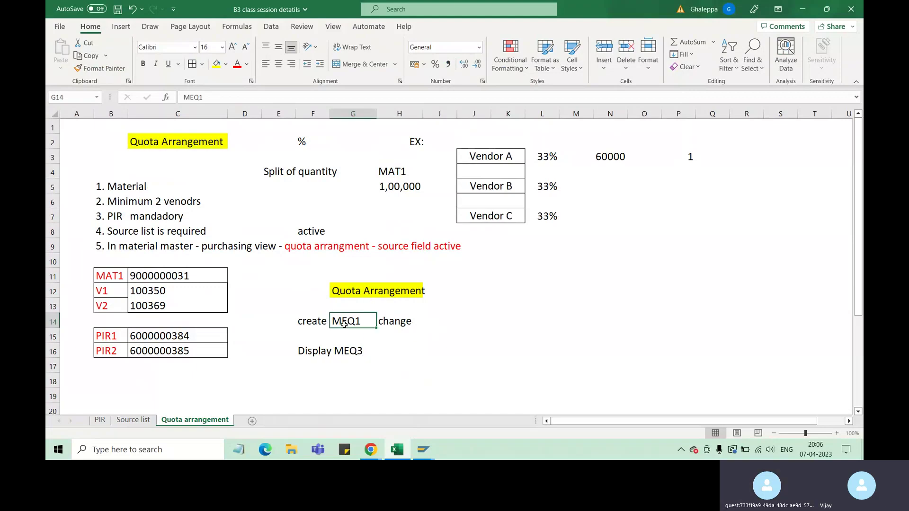
Bring the Maintain Source List window forward and run /nmeq1.
{"action": "mouse_move", "coordinate": [428, 456]}
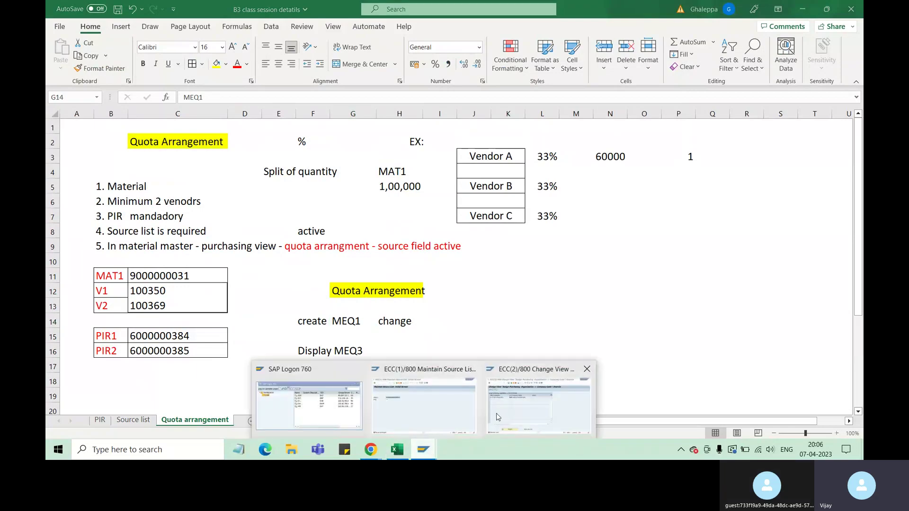
{"action": "left_click", "coordinate": [469, 369]}
{"action": "left_click", "coordinate": [146, 40]}
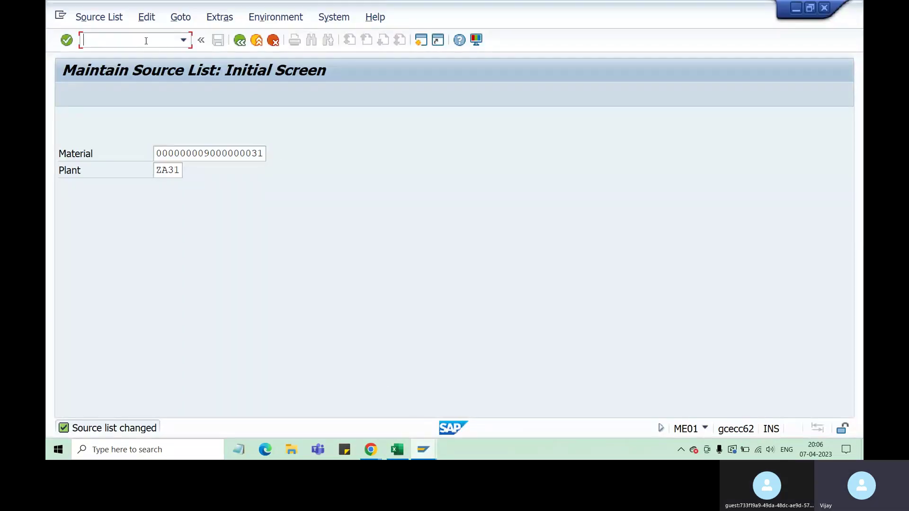
{"action": "type", "text": "/nme"}
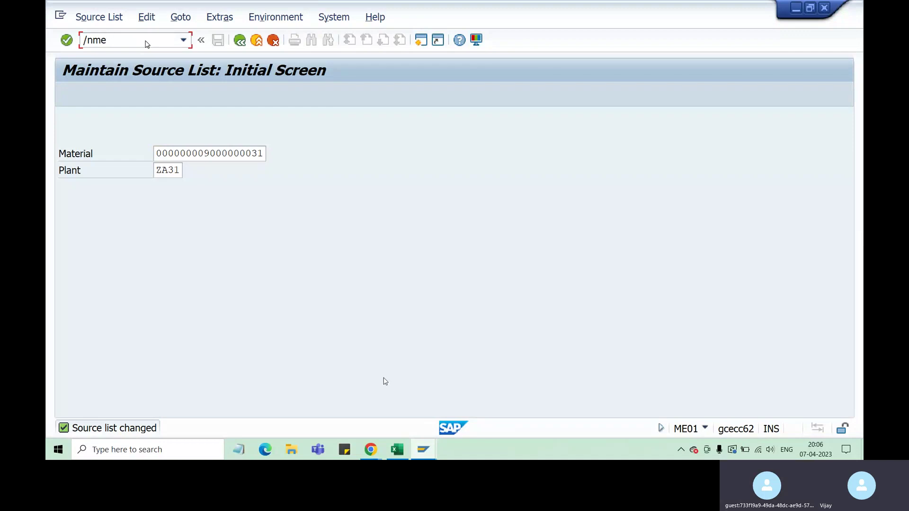
{"action": "type", "text": "q1"}
{"action": "key", "text": "Return"}
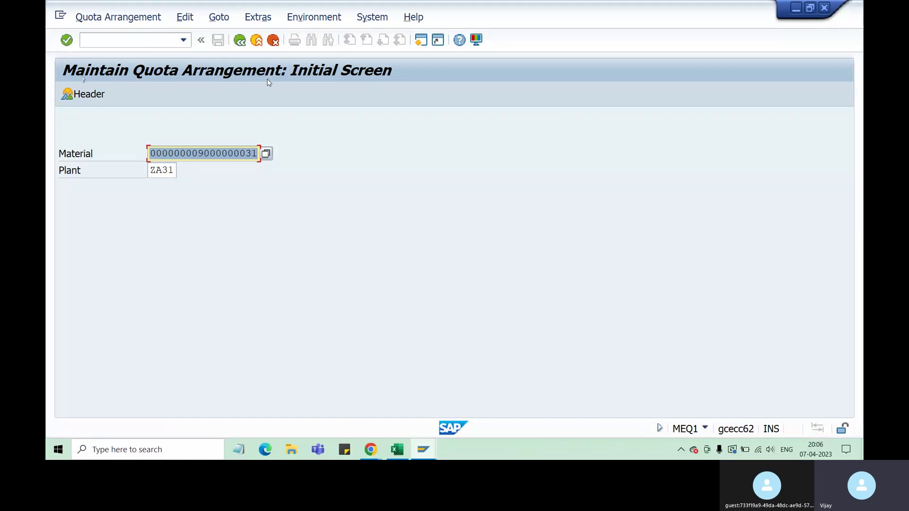
Clear the old material number and plant on the MEQ1 initial screen.
{"action": "left_click", "coordinate": [158, 153]}
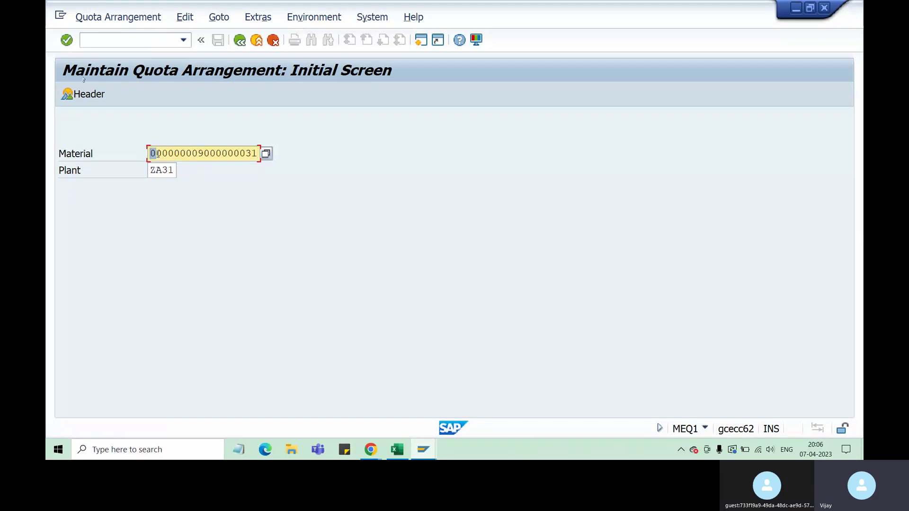
{"action": "left_click_drag", "start_coordinate": [158, 153], "coordinate": [197, 153]}
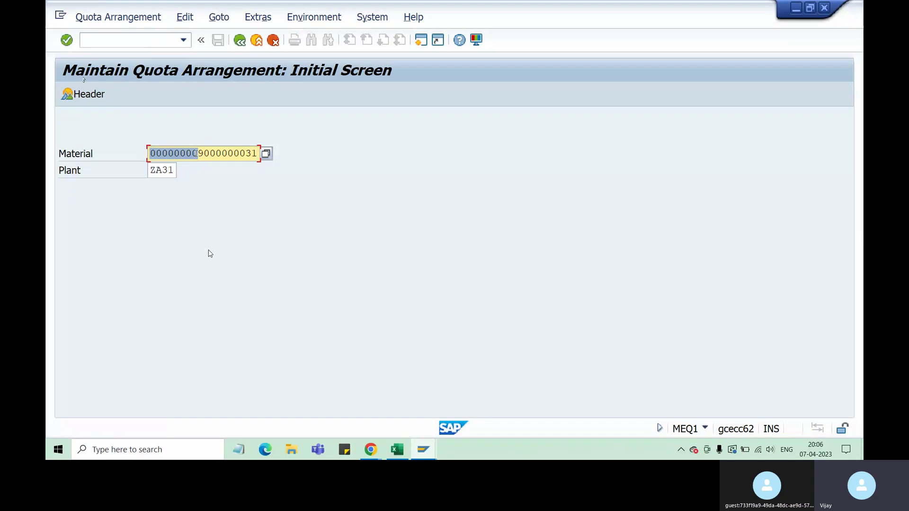
{"action": "key", "text": "Delete"}
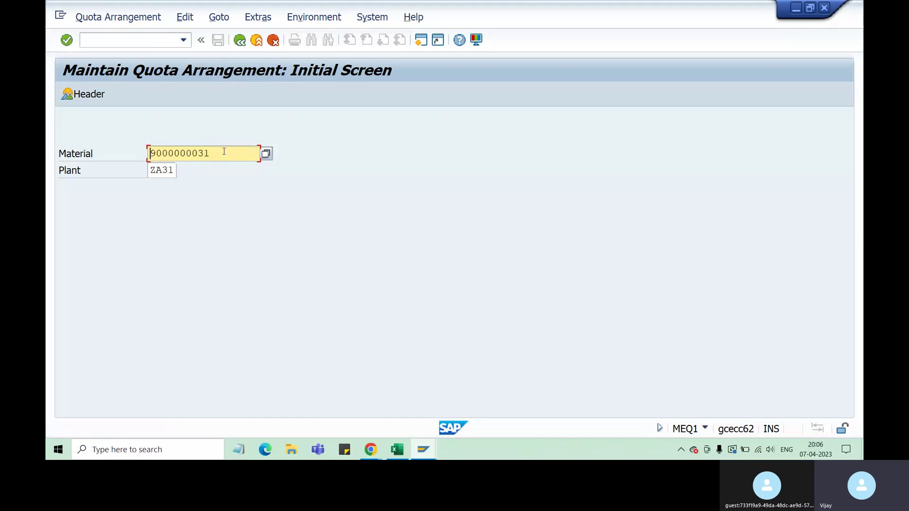
{"action": "left_click_drag", "start_coordinate": [212, 153], "coordinate": [152, 152]}
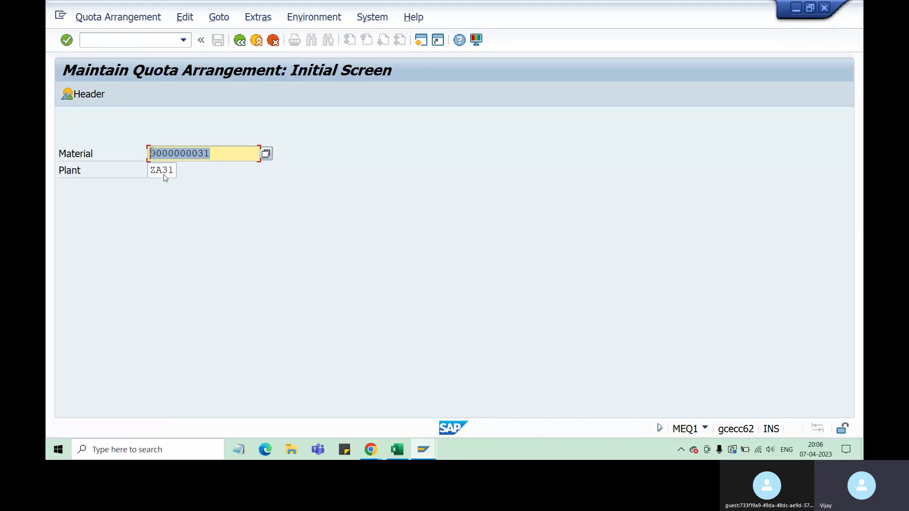
{"action": "key", "text": "Delete"}
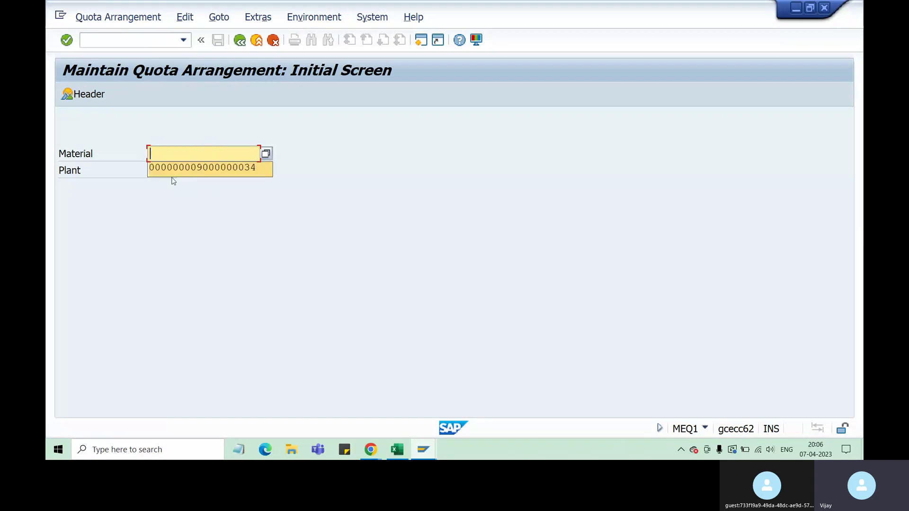
{"action": "key", "text": "Tab"}
{"action": "key", "text": "Delete"}
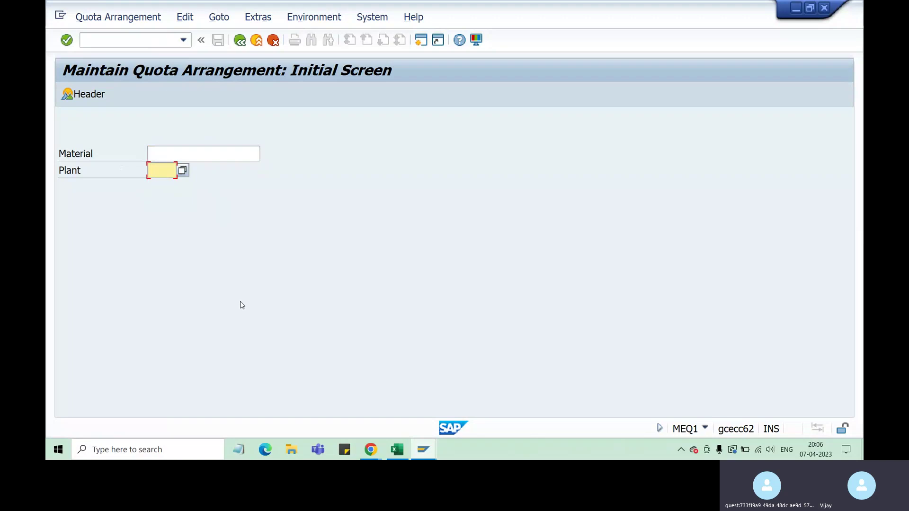
{"action": "left_click", "coordinate": [183, 152]}
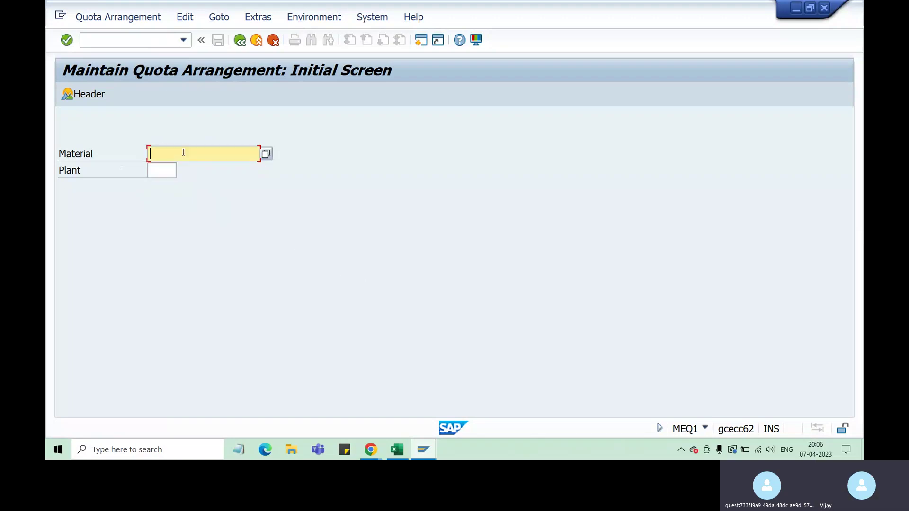
{"action": "key", "text": "Delete"}
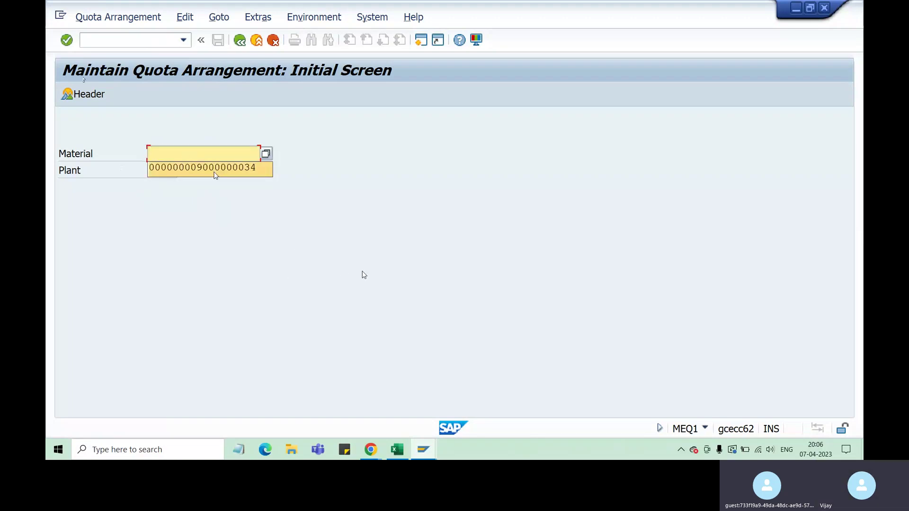
{"action": "left_click", "coordinate": [216, 170]}
{"action": "left_click", "coordinate": [169, 169]}
{"action": "type", "text": "za"}
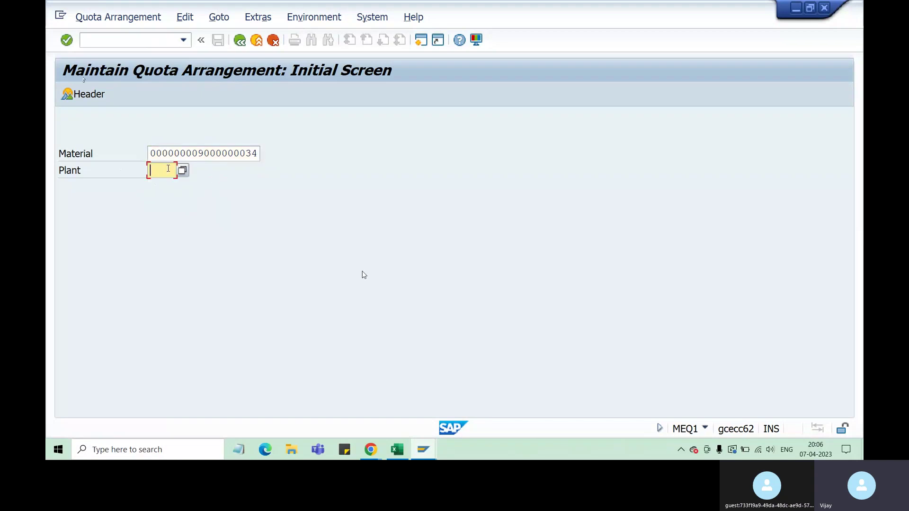
{"action": "type", "text": "31"}
{"action": "key", "text": "Return"}
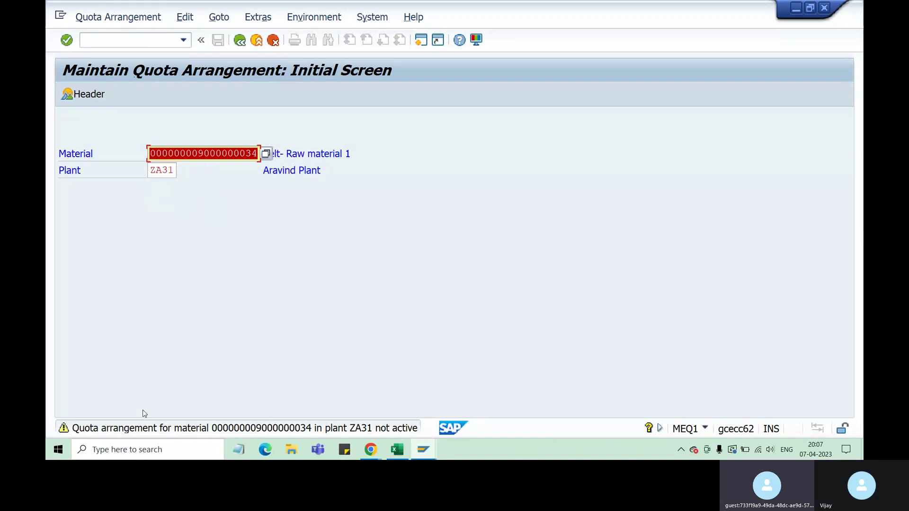
{"action": "key", "text": "Return"}
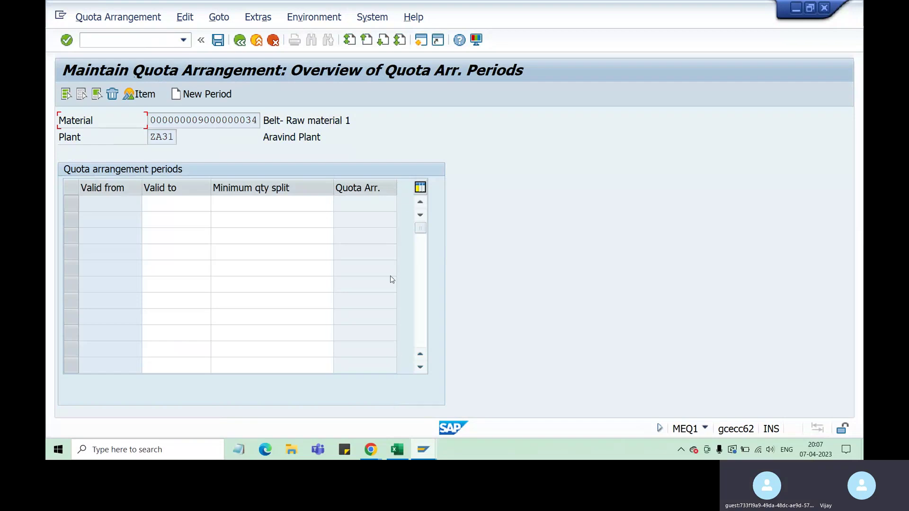
Enter the first quota period, valid 07.04.2023 to 07.04.2030.
{"action": "left_click", "coordinate": [115, 205]}
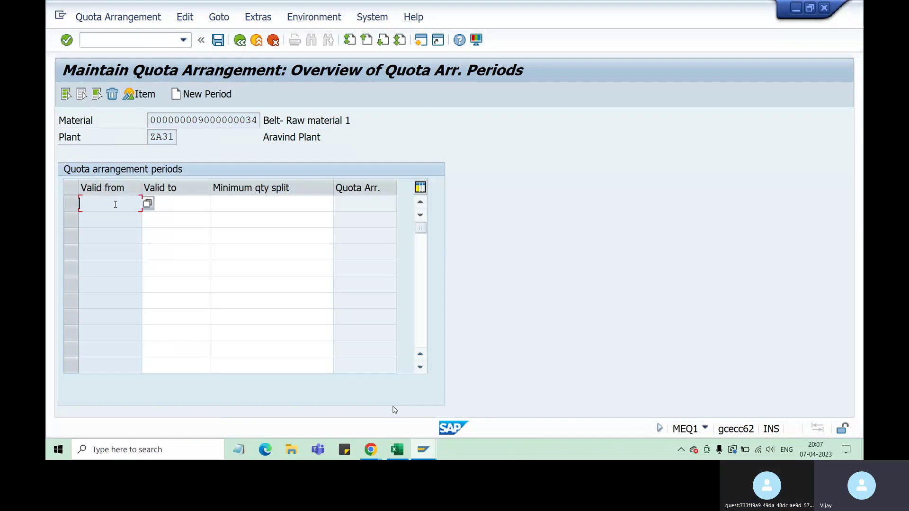
{"action": "left_click", "coordinate": [181, 205]}
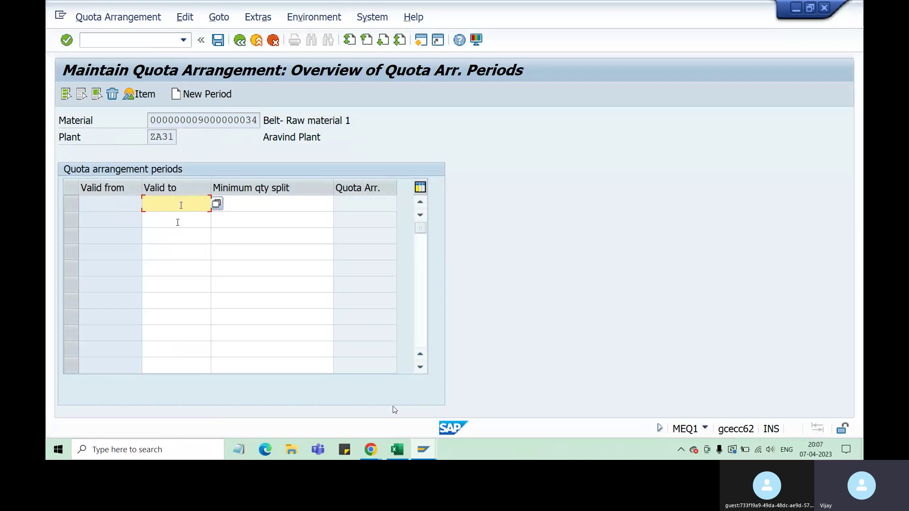
{"action": "type", "text": "0704"}
{"action": "type", "text": "2023"}
{"action": "type", "text": "3"}
{"action": "key", "text": "BackSpace"}
{"action": "type", "text": "03"}
{"action": "key", "text": "Return"}
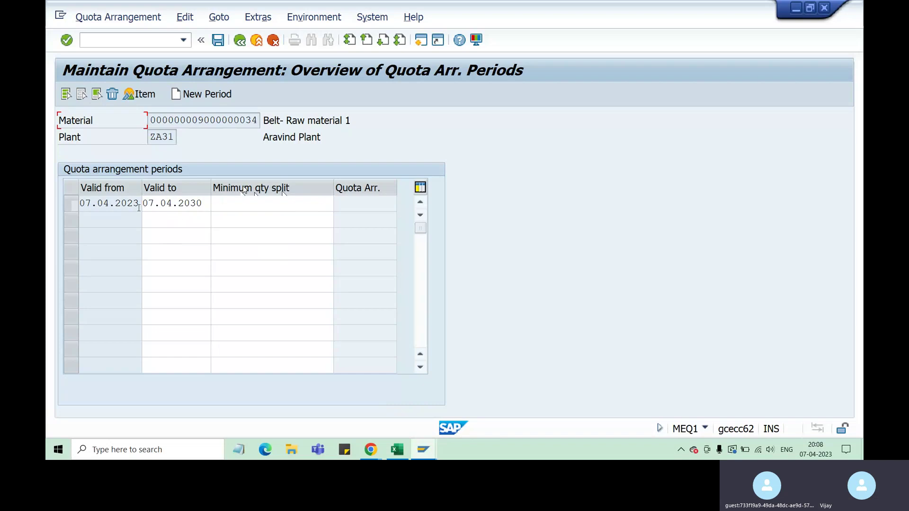
{"action": "left_click_drag", "start_coordinate": [139, 206], "coordinate": [127, 205]}
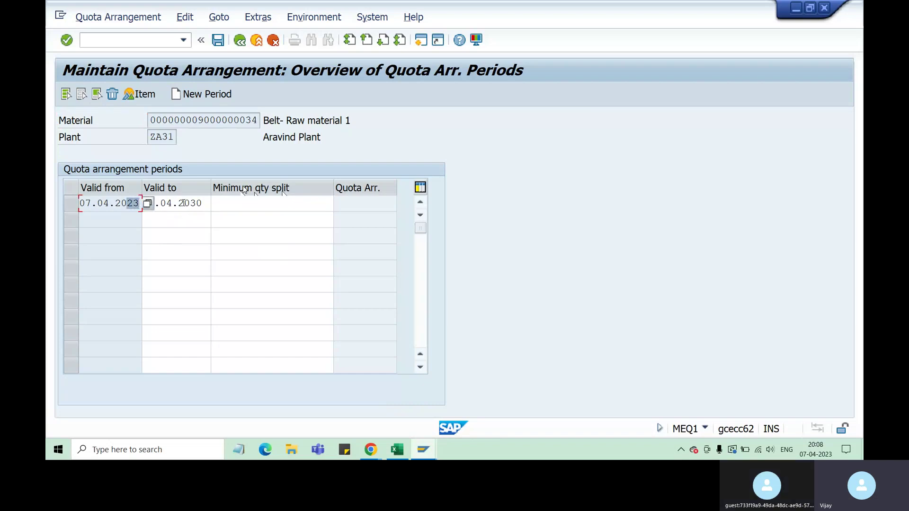
{"action": "left_click_drag", "start_coordinate": [184, 203], "coordinate": [203, 203]}
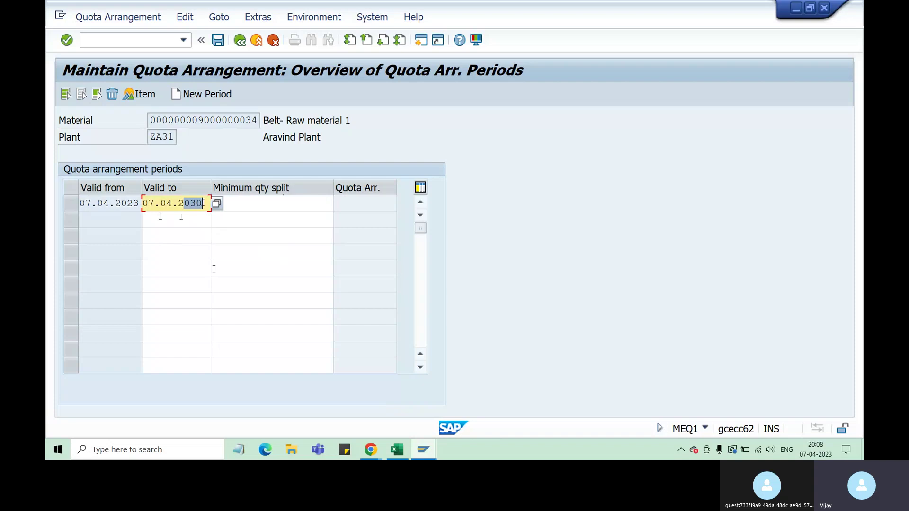
Check the 1,00,000 quantity in Excel, then select the 07.04.2023–07.04.2030 period row.
{"action": "left_click", "coordinate": [397, 449]}
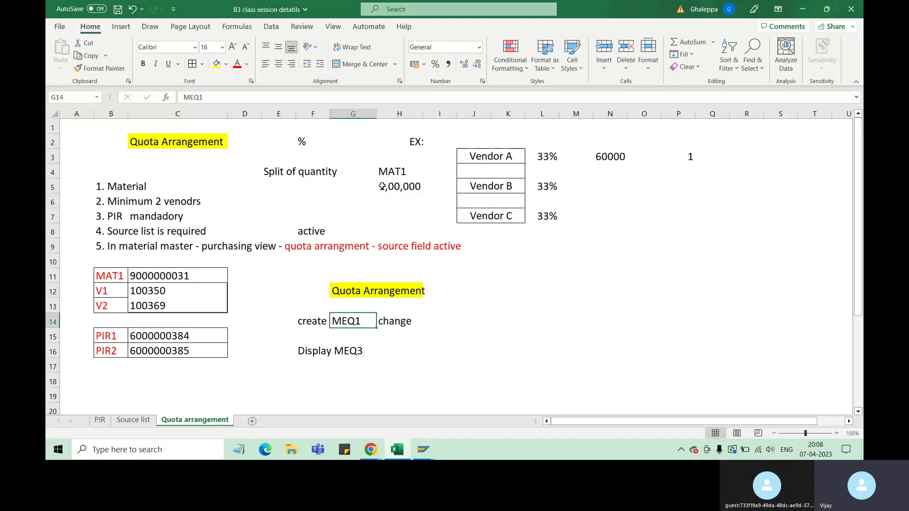
{"action": "left_click", "coordinate": [383, 187]}
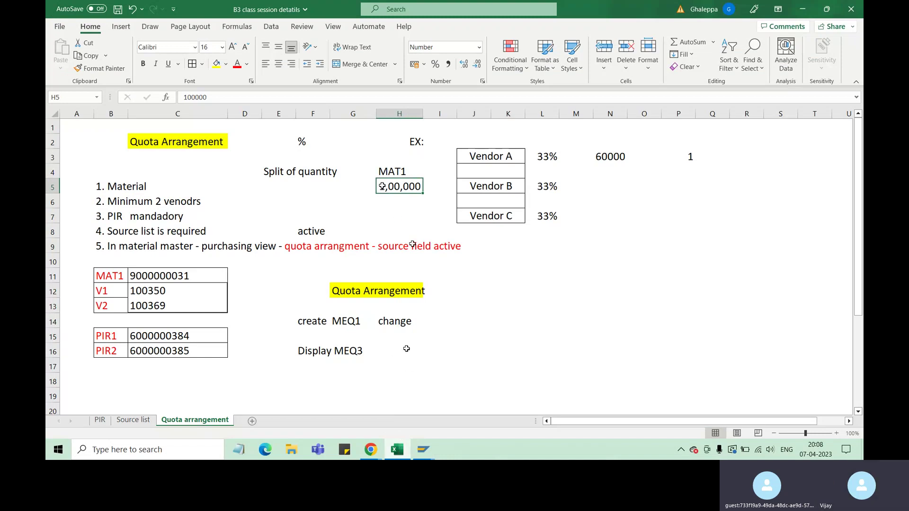
{"action": "left_click", "coordinate": [424, 450]}
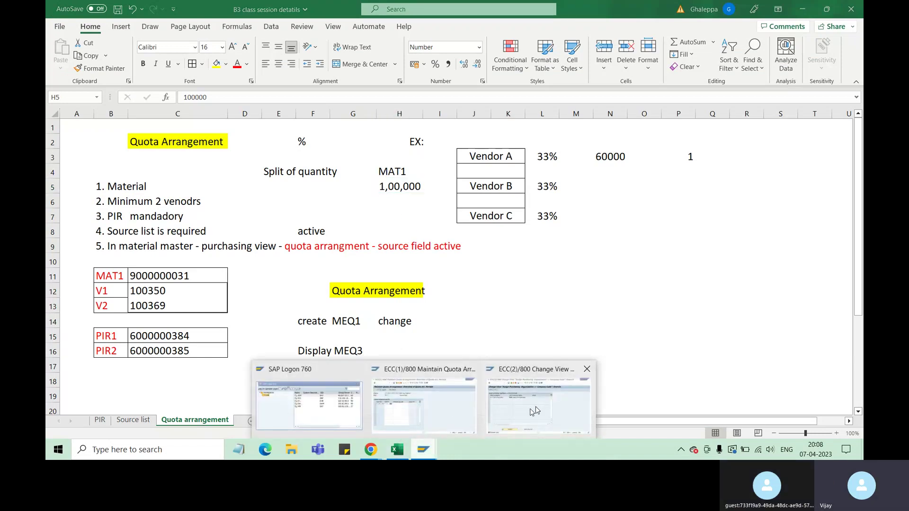
{"action": "left_click", "coordinate": [426, 416]}
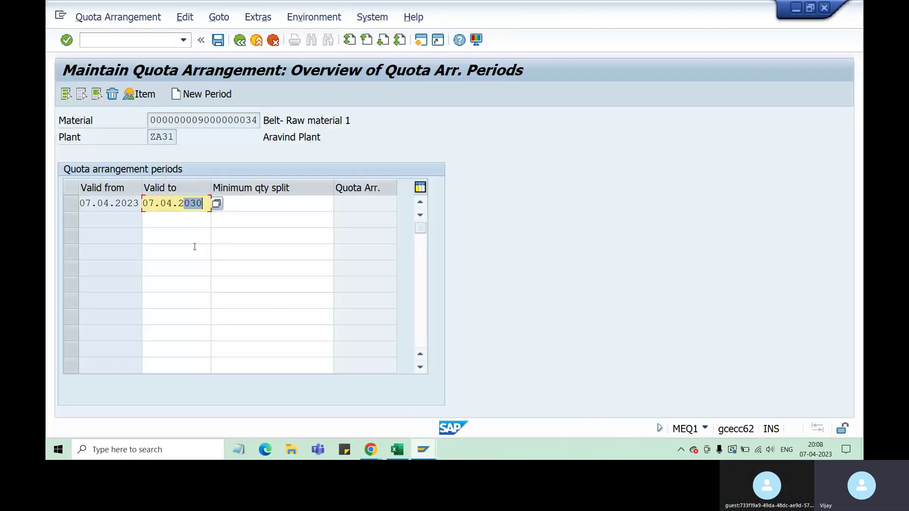
{"action": "left_click", "coordinate": [72, 204]}
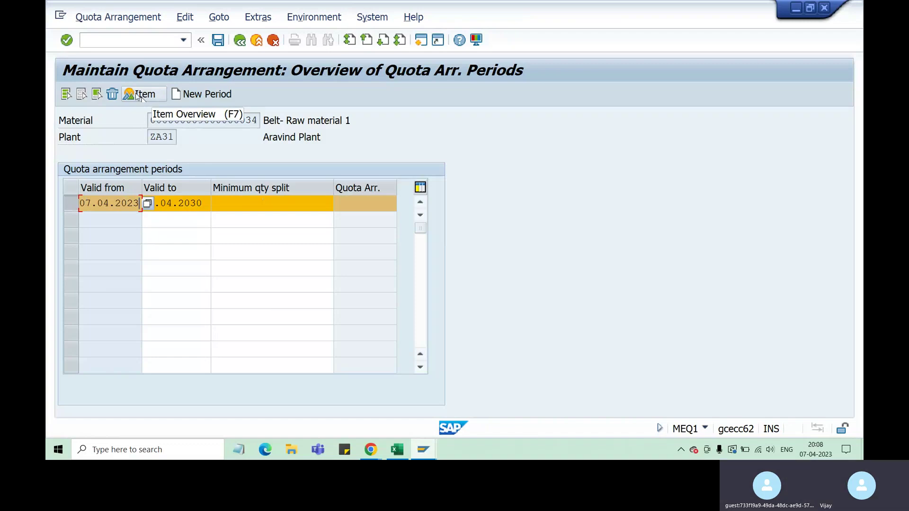
Open the 07.04.2023–07.04.2030 period's items and give the first item procurement type F (external procurement).
{"action": "left_click", "coordinate": [136, 95]}
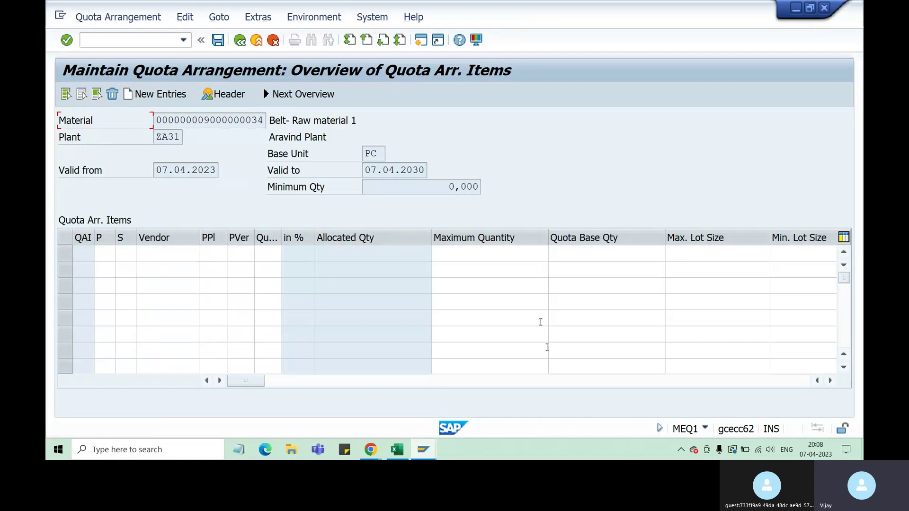
{"action": "left_click_drag", "start_coordinate": [548, 236], "coordinate": [526, 240]}
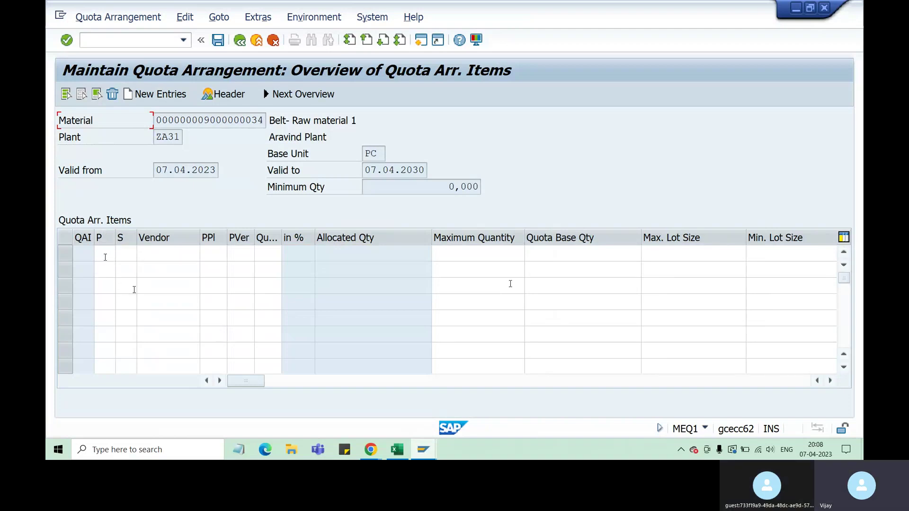
{"action": "left_click", "coordinate": [105, 254]}
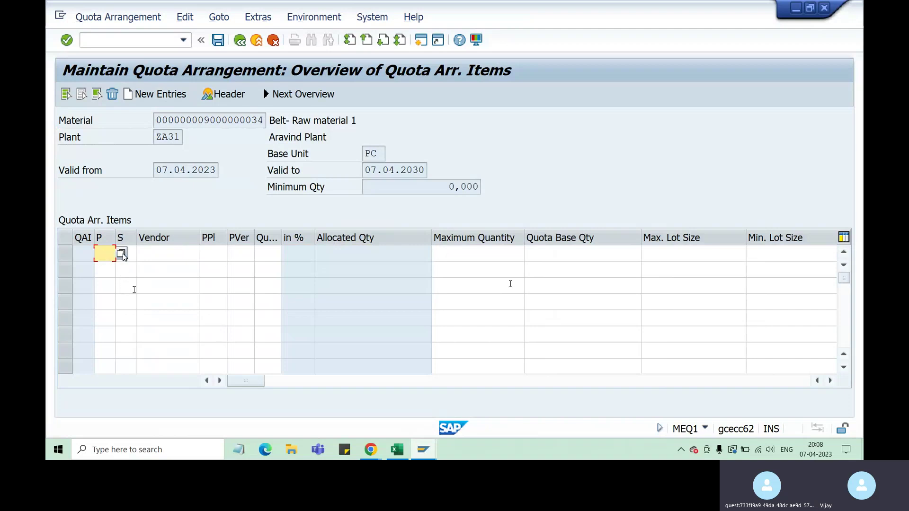
{"action": "left_click", "coordinate": [122, 254]}
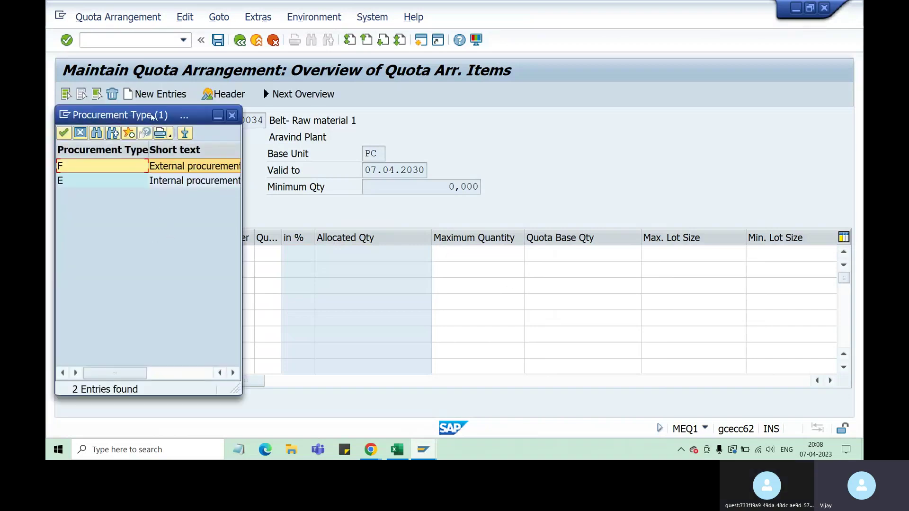
{"action": "left_click_drag", "start_coordinate": [151, 116], "coordinate": [214, 120]}
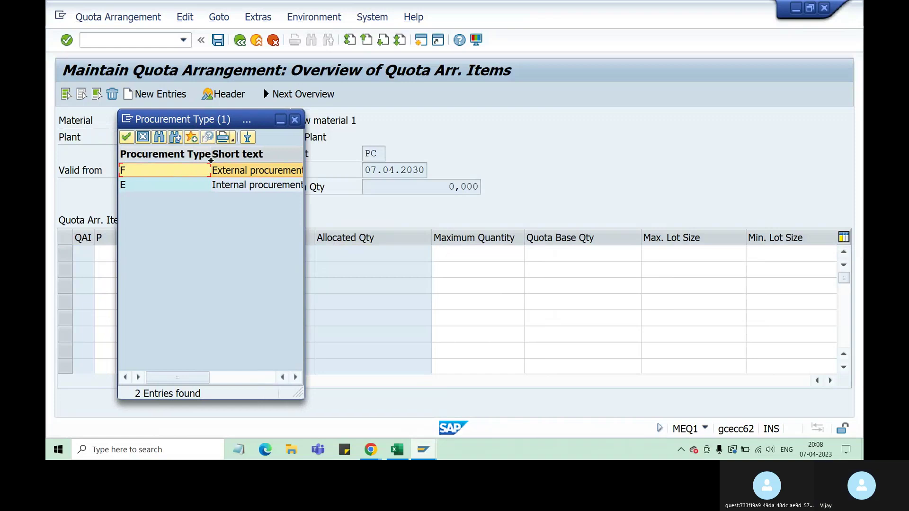
{"action": "left_click_drag", "start_coordinate": [211, 161], "coordinate": [166, 161]}
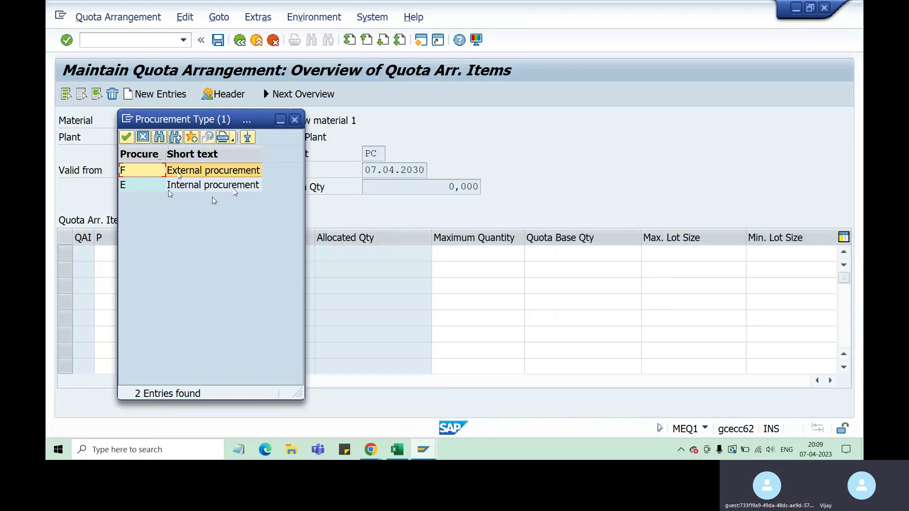
{"action": "double_click", "coordinate": [135, 171]}
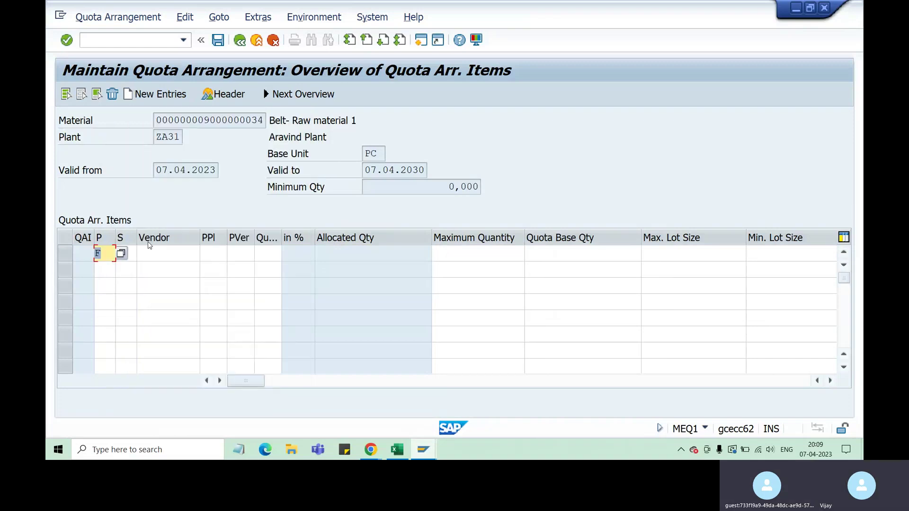
{"action": "left_click", "coordinate": [105, 270]}
{"action": "left_click", "coordinate": [121, 271]}
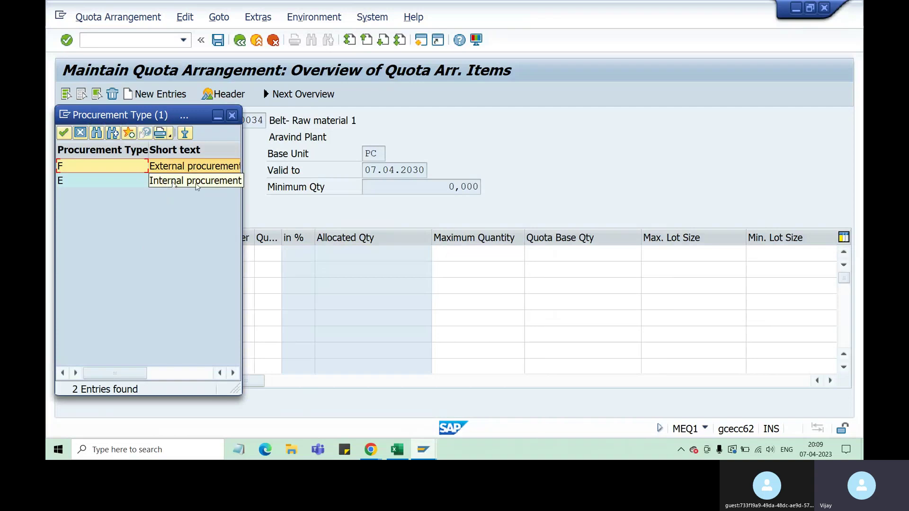
In the Excel notes, enter CC in O9 and plant1 in M11.
{"action": "left_click", "coordinate": [397, 449]}
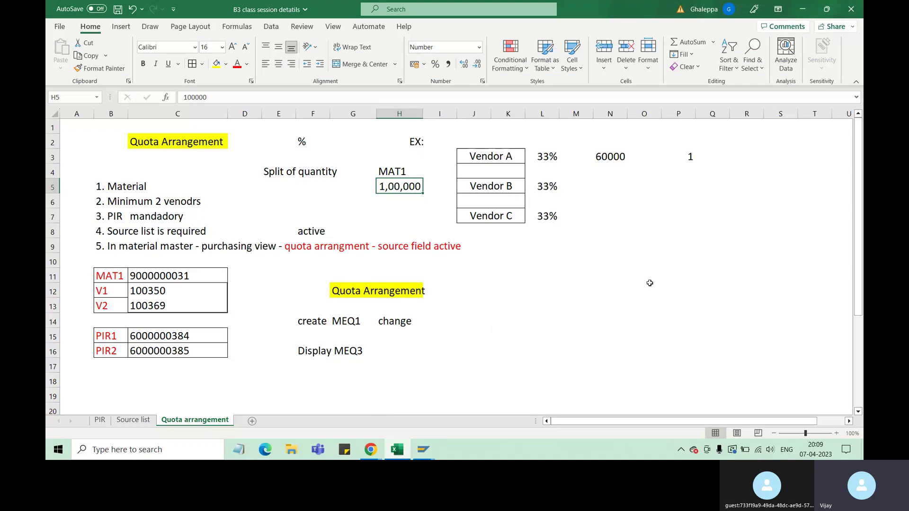
{"action": "left_click", "coordinate": [642, 242]}
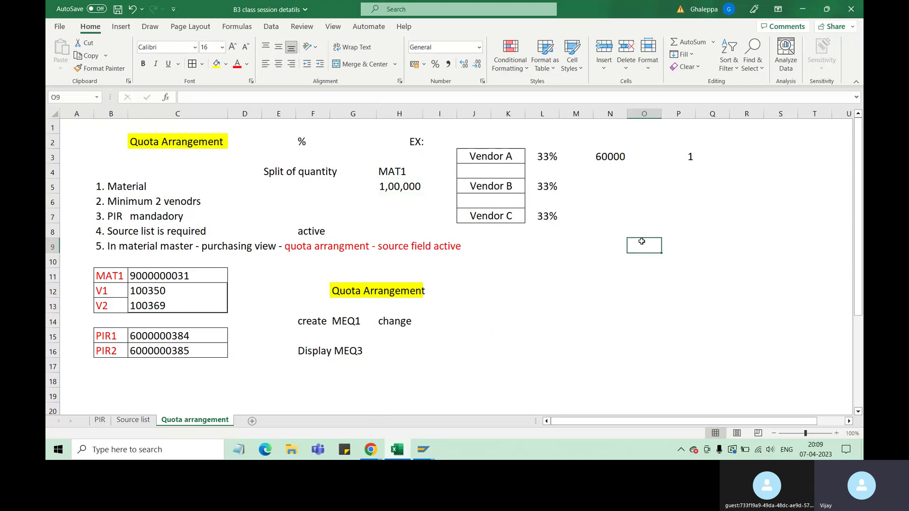
{"action": "type", "text": "CC"}
{"action": "left_click", "coordinate": [569, 275]}
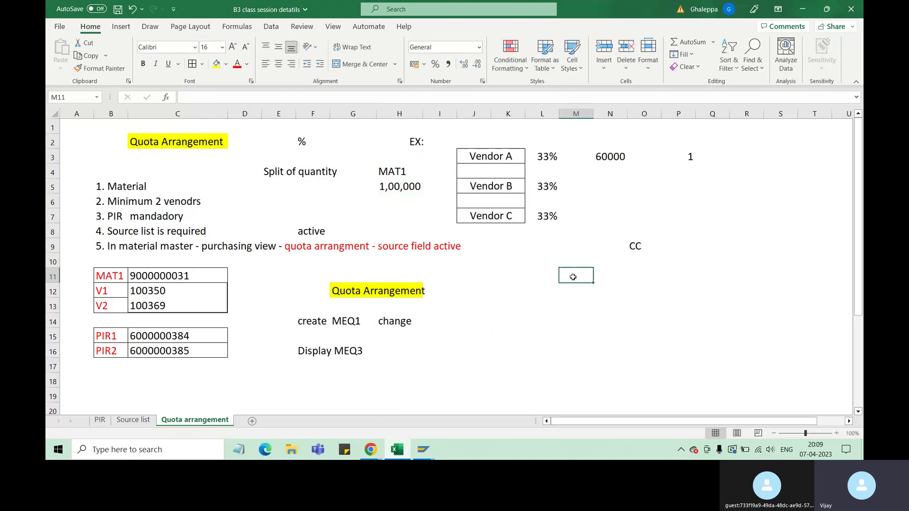
{"action": "type", "text": "plant"}
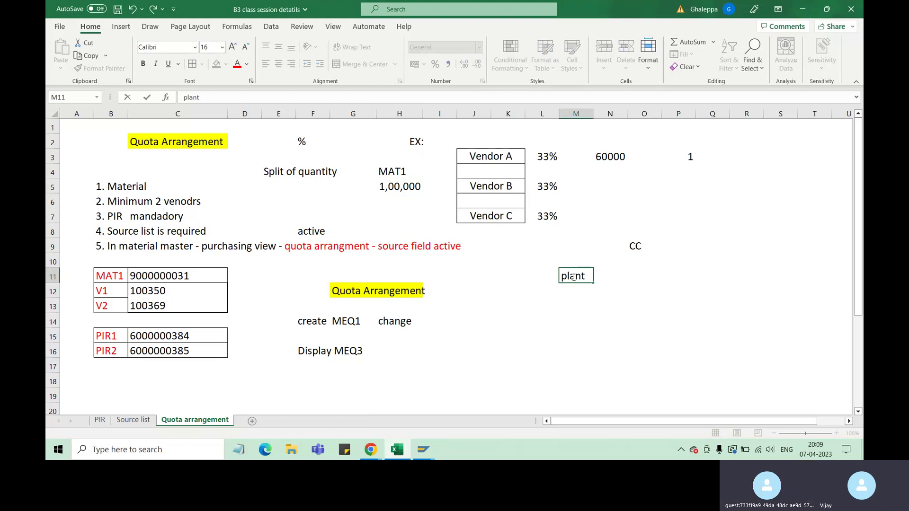
{"action": "type", "text": "1"}
{"action": "key", "text": "Tab"}
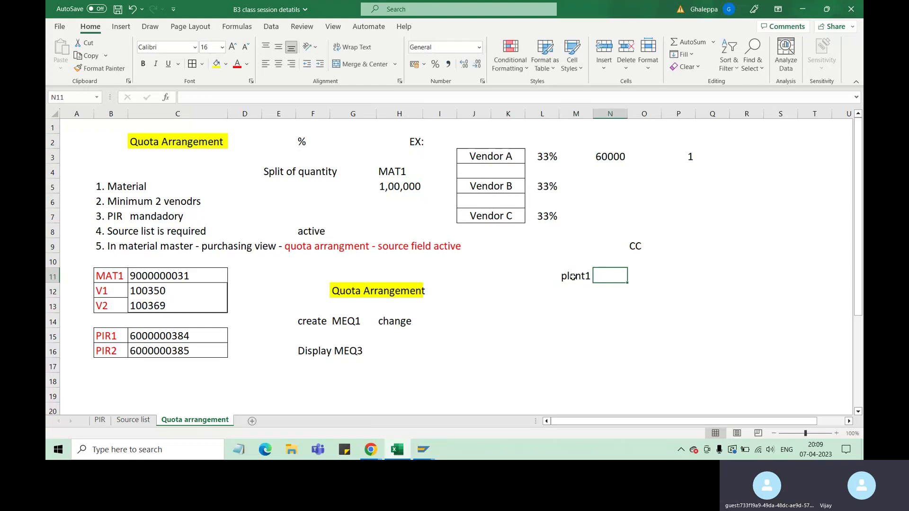
Enter 'plant 2' in O11 and 200000 in M12 under plant1.
{"action": "key", "text": "Tab"}
{"action": "type", "text": "pal"}
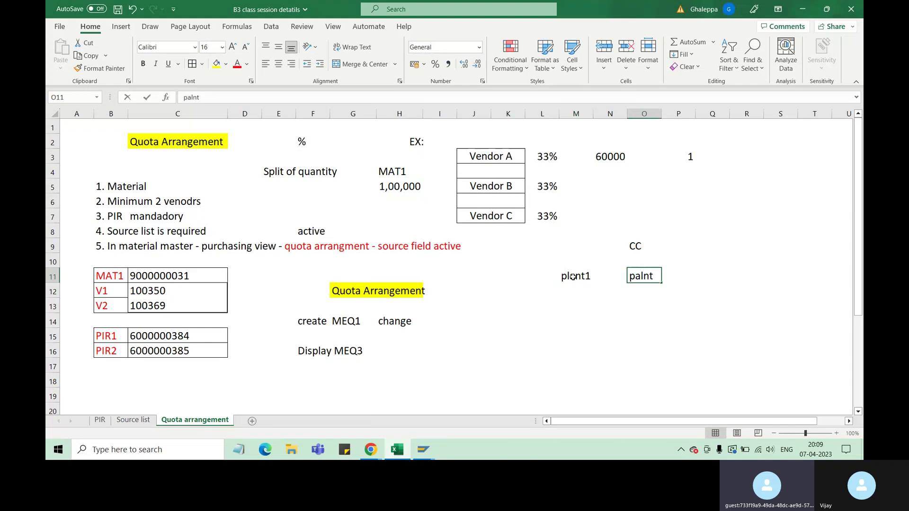
{"action": "type", "text": "nt"}
{"action": "key", "text": "BackSpace"}
{"action": "key", "text": "BackSpace"}
{"action": "key", "text": "BackSpace"}
{"action": "key", "text": "BackSpace"}
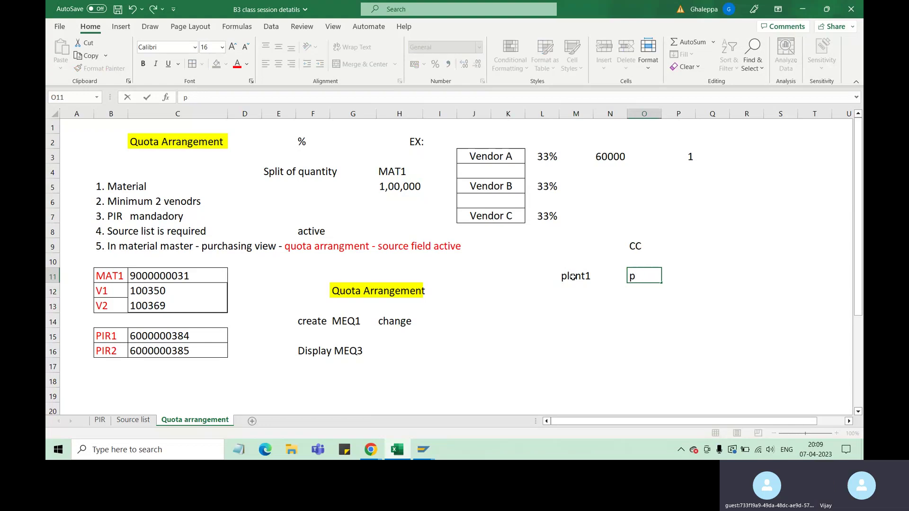
{"action": "type", "text": "lant 2"}
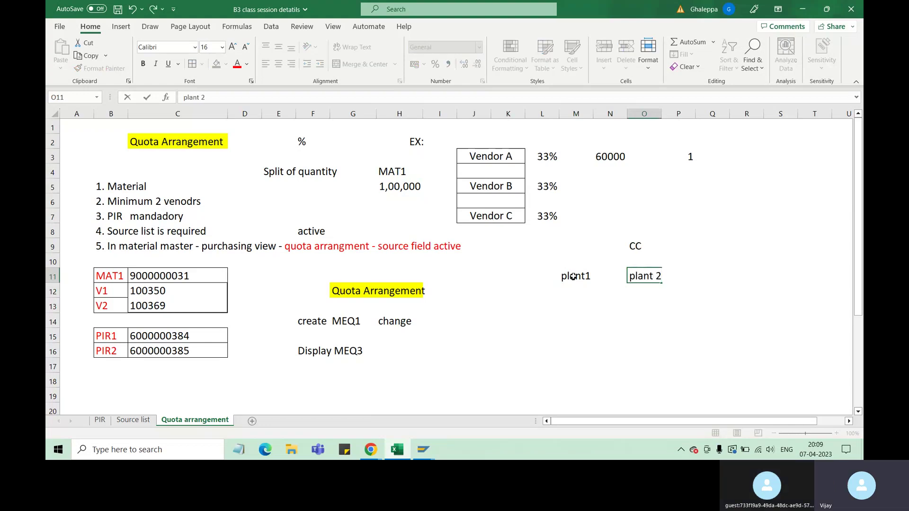
{"action": "left_click", "coordinate": [665, 327]}
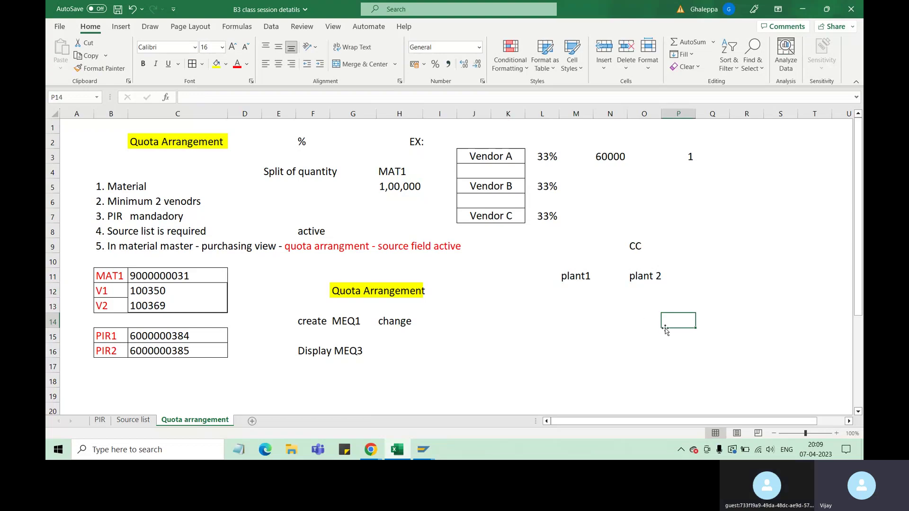
{"action": "left_click", "coordinate": [574, 293]}
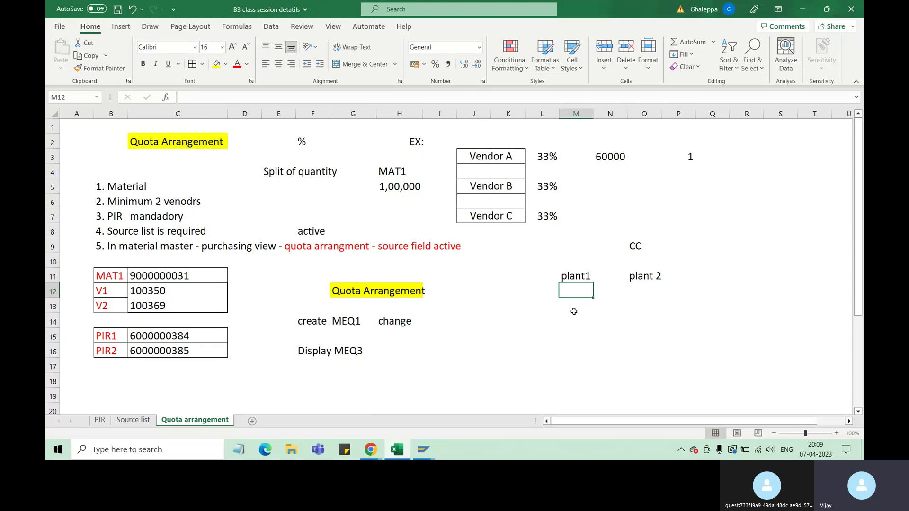
{"action": "type", "text": "200000"}
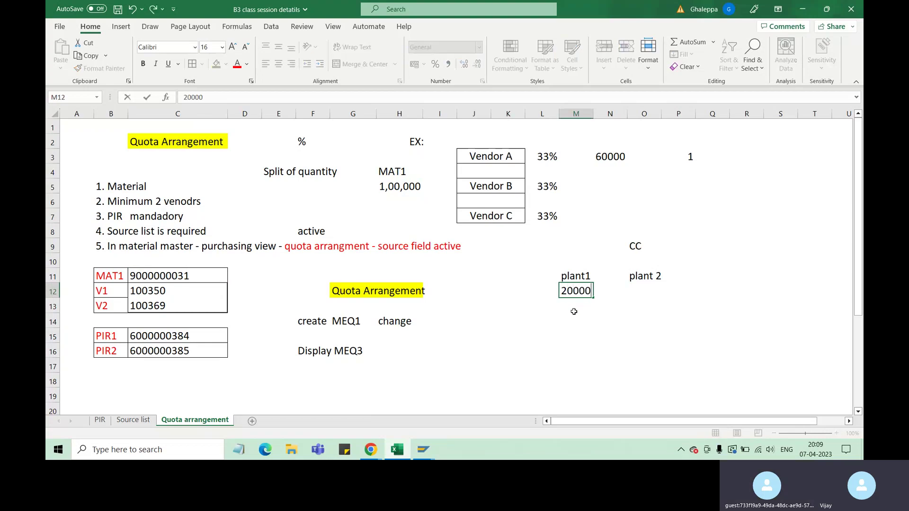
{"action": "left_click", "coordinate": [653, 290]}
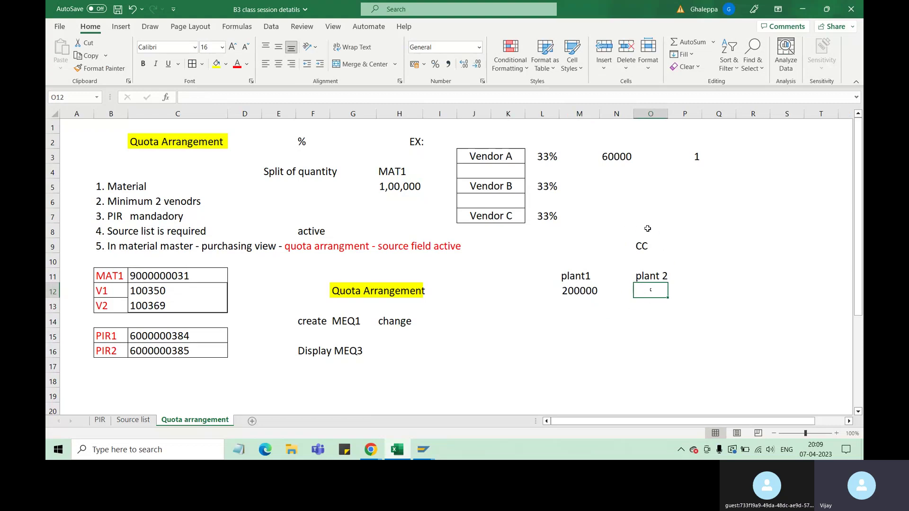
Put a thick outside border around L8:P15.
{"action": "left_click_drag", "start_coordinate": [647, 229], "coordinate": [607, 315]}
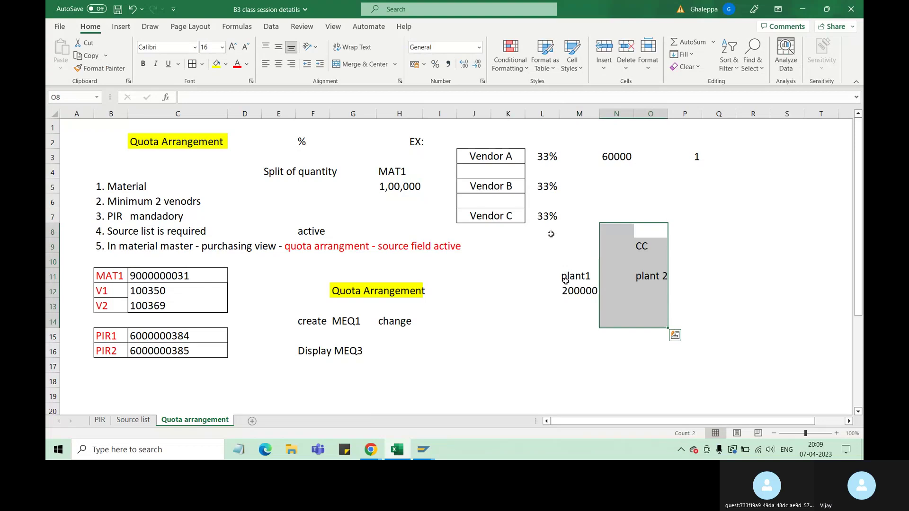
{"action": "left_click_drag", "start_coordinate": [542, 231], "coordinate": [684, 333]}
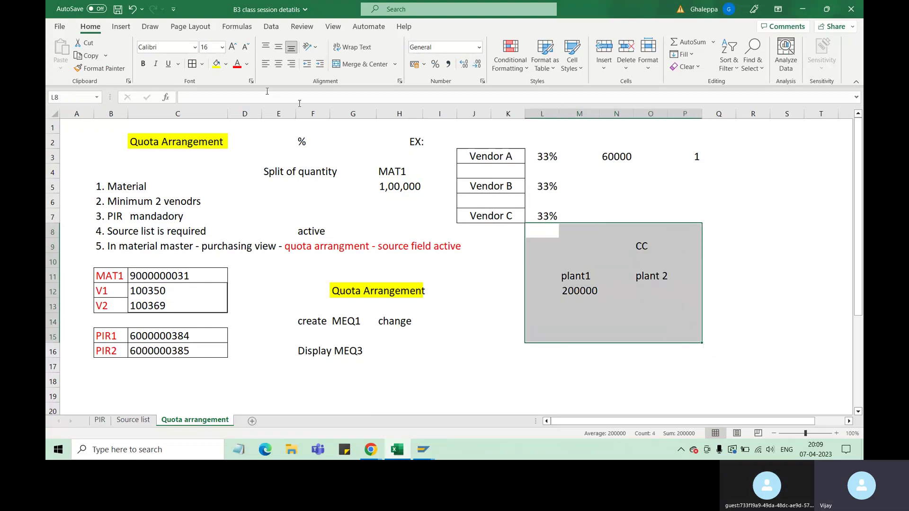
{"action": "left_click", "coordinate": [202, 64]}
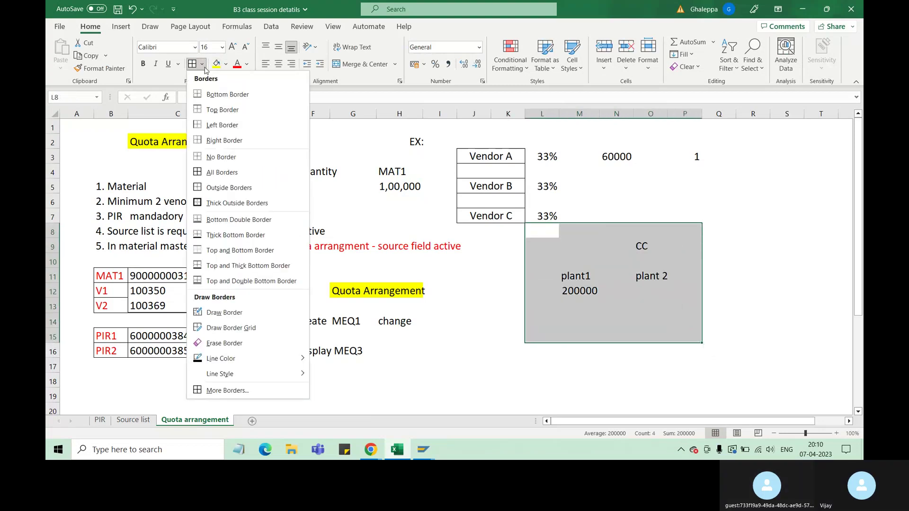
{"action": "left_click", "coordinate": [237, 203]}
{"action": "left_click", "coordinate": [753, 321]}
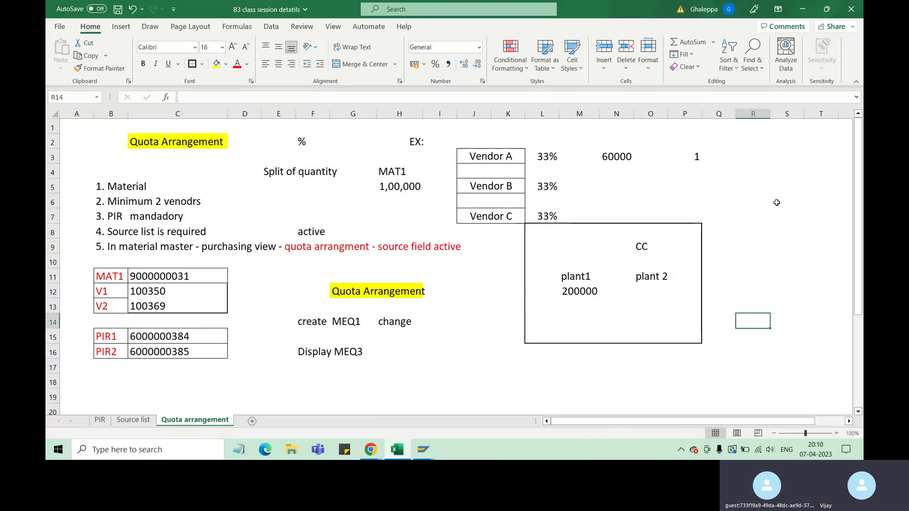
Type 'vendor' in R4, move it down to R8, and return to SAP.
{"action": "left_click", "coordinate": [766, 173]}
{"action": "type", "text": "venot"}
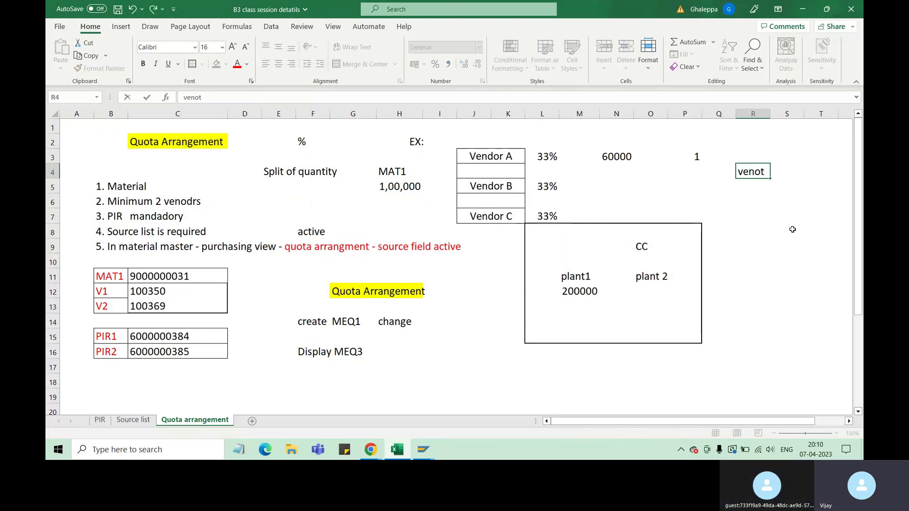
{"action": "key", "text": "BackSpace"}
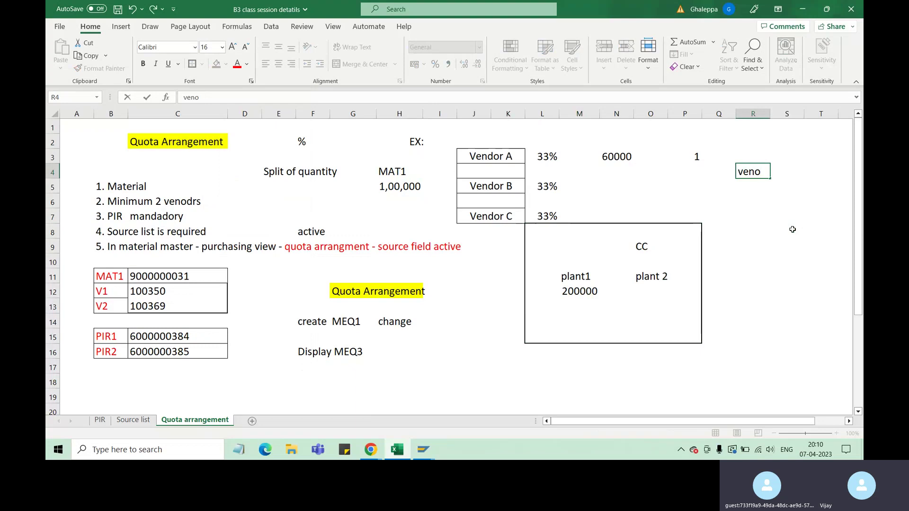
{"action": "key", "text": "BackSpace"}
{"action": "type", "text": "dor"}
{"action": "left_click", "coordinate": [774, 196]}
{"action": "left_click", "coordinate": [760, 174]}
{"action": "left_click_drag", "start_coordinate": [761, 179], "coordinate": [764, 236]}
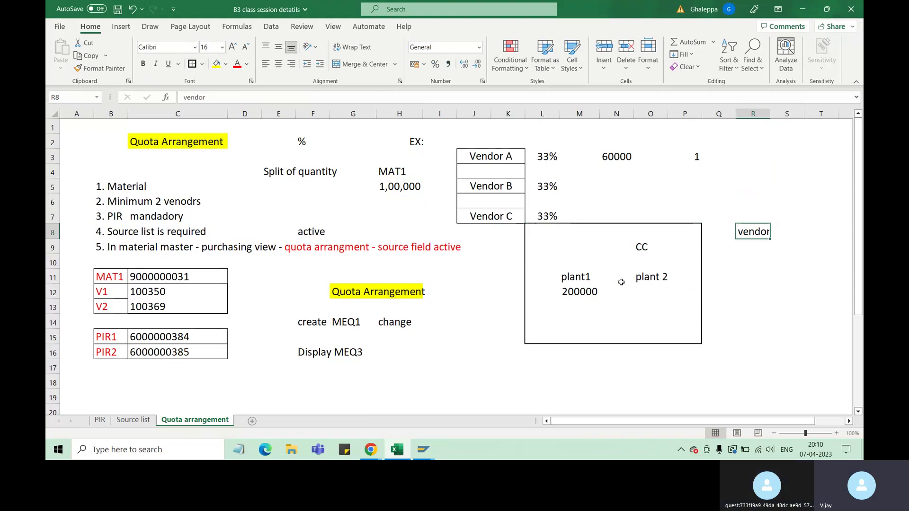
{"action": "mouse_move", "coordinate": [423, 449]}
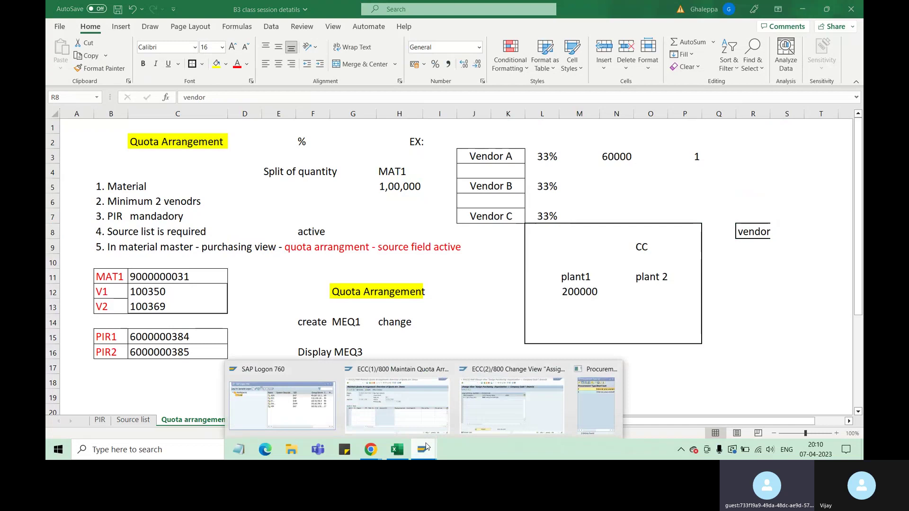
{"action": "left_click", "coordinate": [586, 411]}
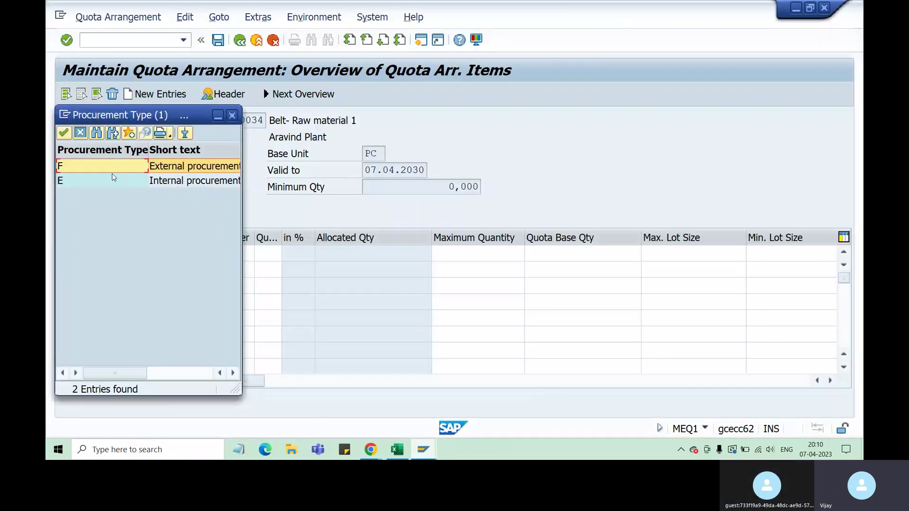
Choose procurement type E for the second item and recheck the first item's type F.
{"action": "double_click", "coordinate": [160, 184]}
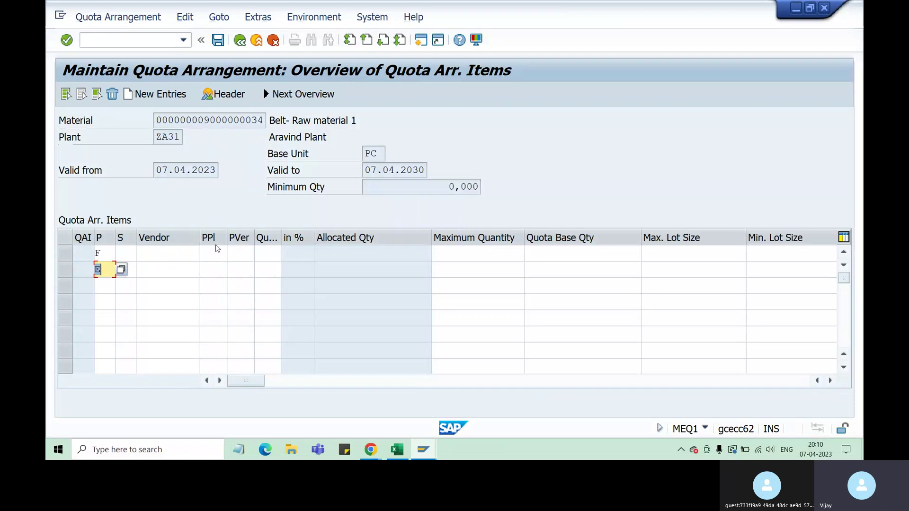
{"action": "left_click", "coordinate": [214, 270]}
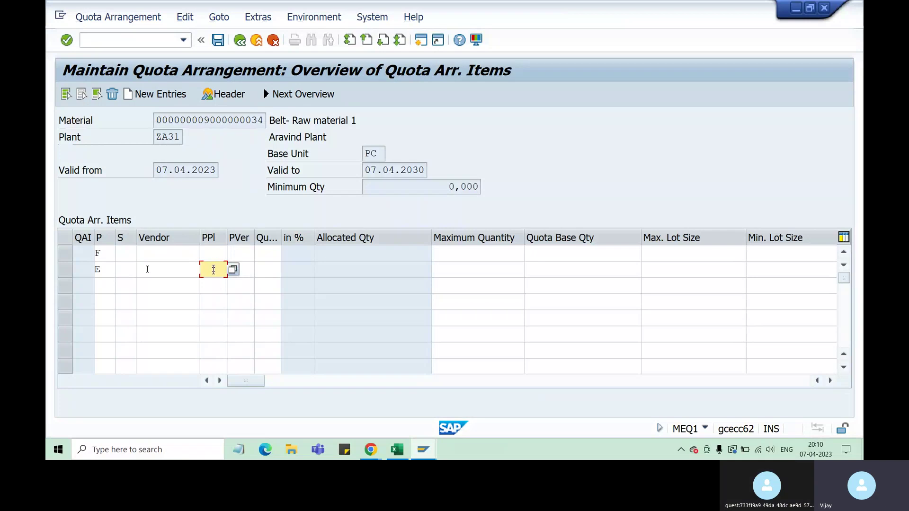
{"action": "left_click", "coordinate": [174, 270]}
{"action": "double_click", "coordinate": [107, 269]}
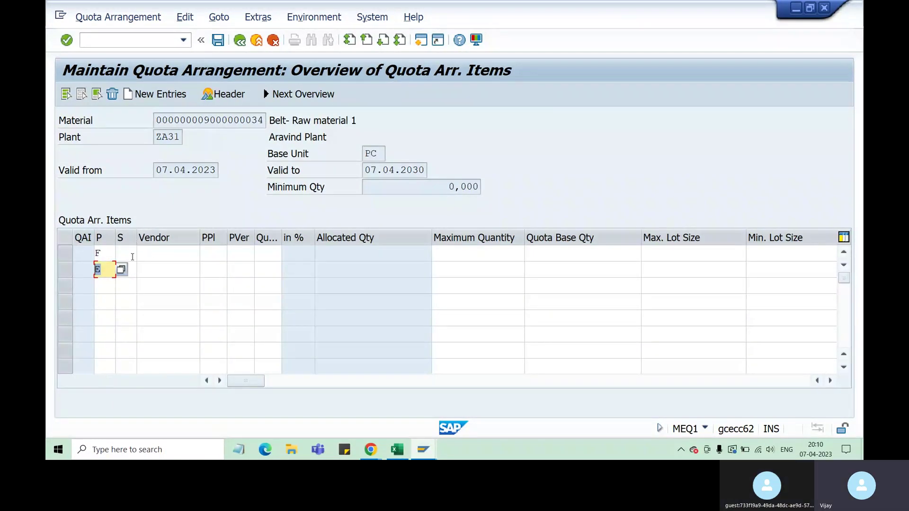
{"action": "double_click", "coordinate": [95, 256]}
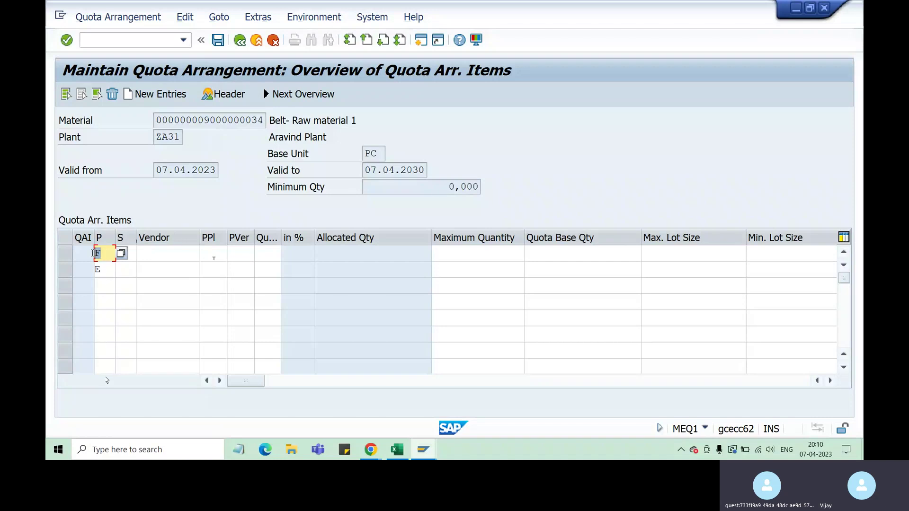
{"action": "left_click", "coordinate": [170, 253]}
{"action": "left_click", "coordinate": [104, 271]}
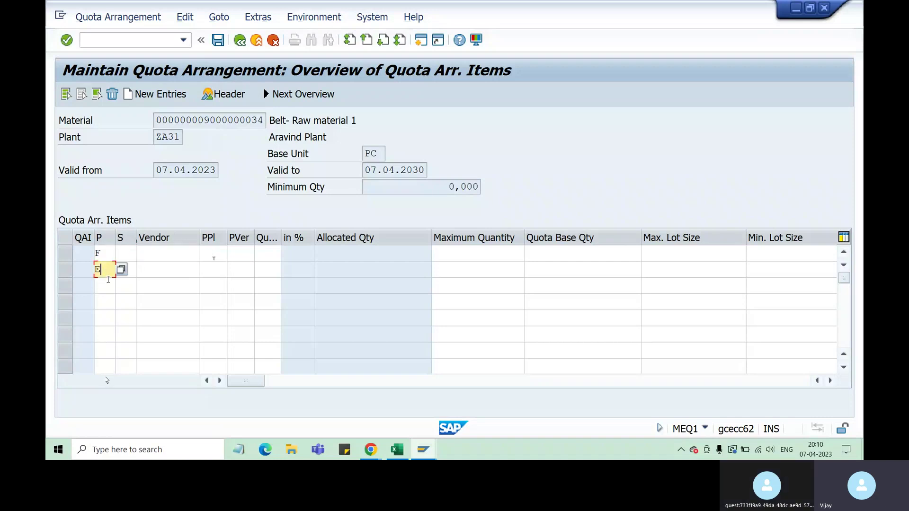
{"action": "left_click", "coordinate": [120, 270]}
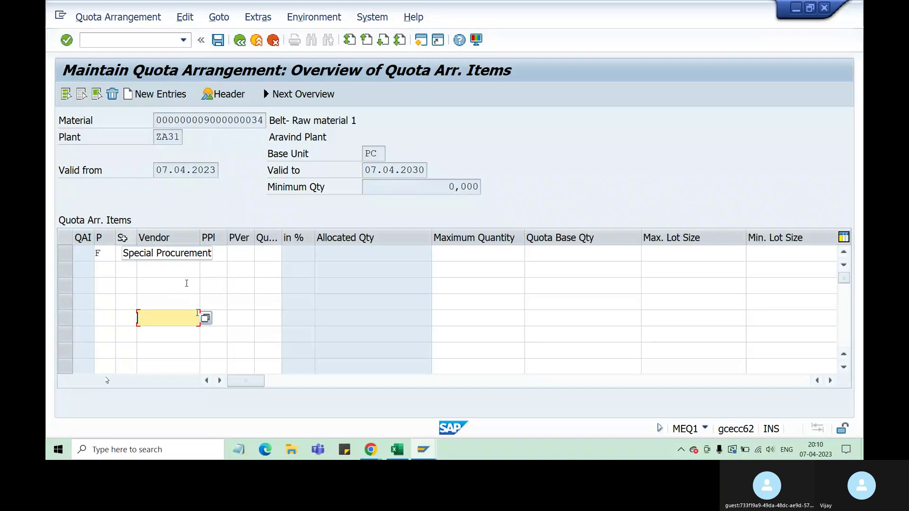
Browse the first item's special procurement values and close the list without choosing.
{"action": "left_click", "coordinate": [133, 253]}
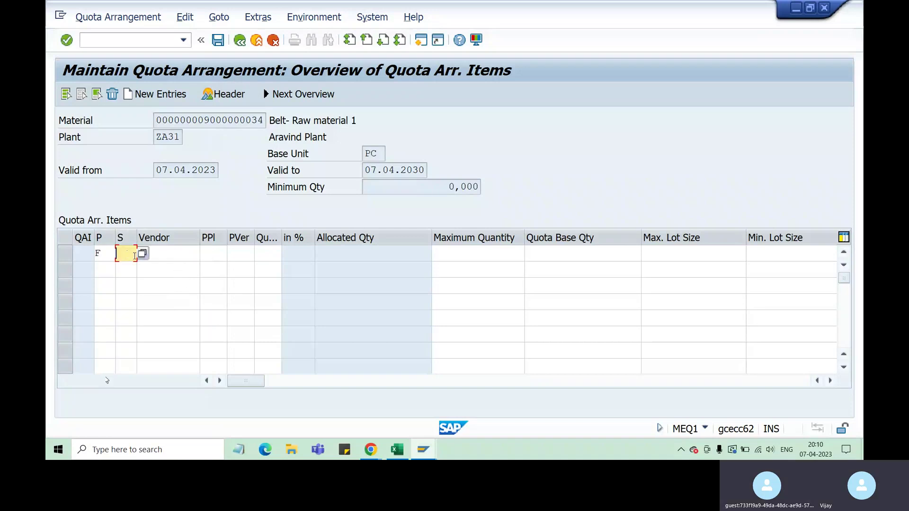
{"action": "key", "text": "F4"}
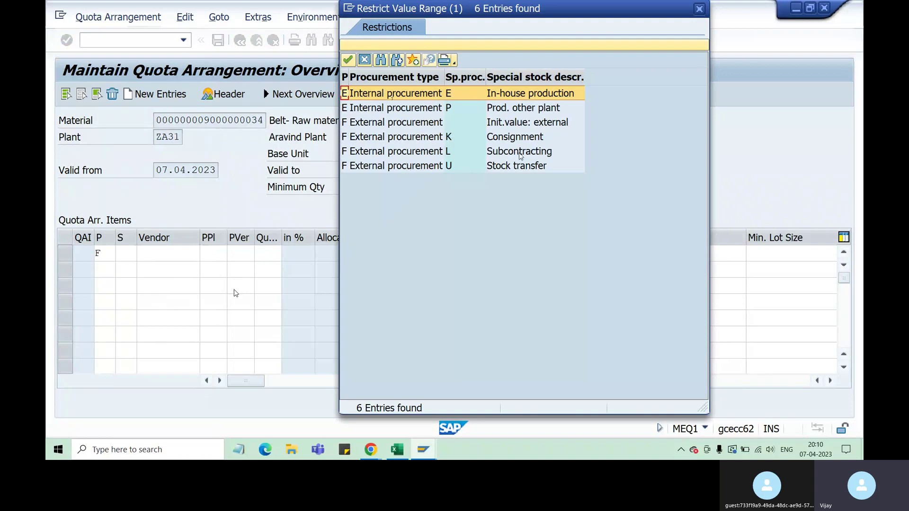
{"action": "left_click", "coordinate": [520, 156]}
{"action": "left_click", "coordinate": [521, 140]}
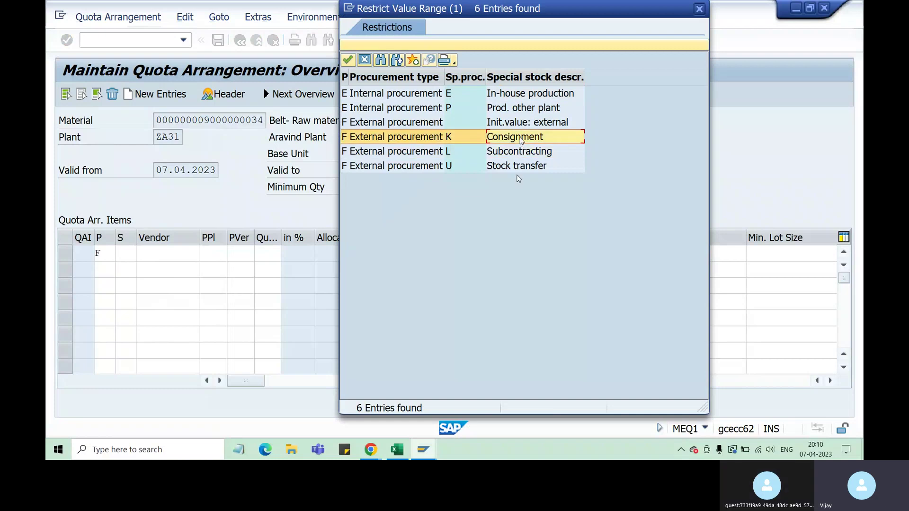
{"action": "key", "text": "Escape"}
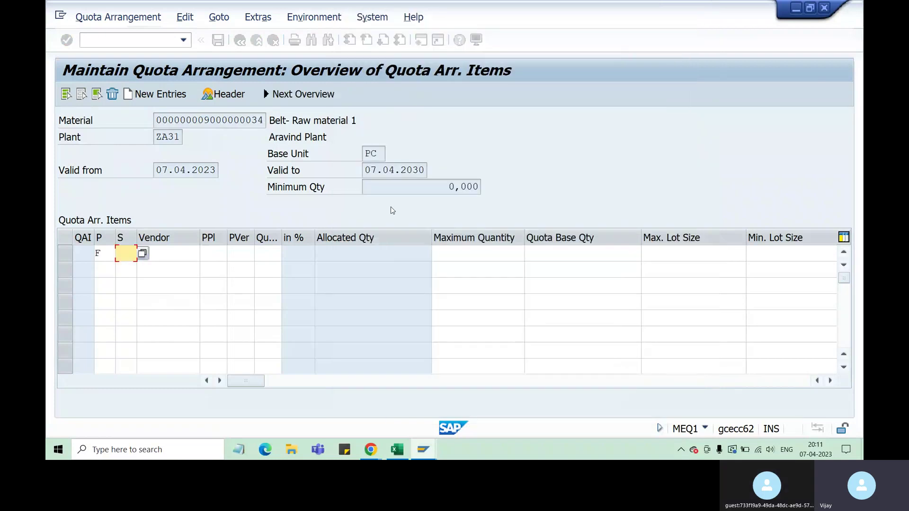
Copy vendor 100350 from Excel cell C12 into the first item's Vendor field.
{"action": "left_click", "coordinate": [180, 255]}
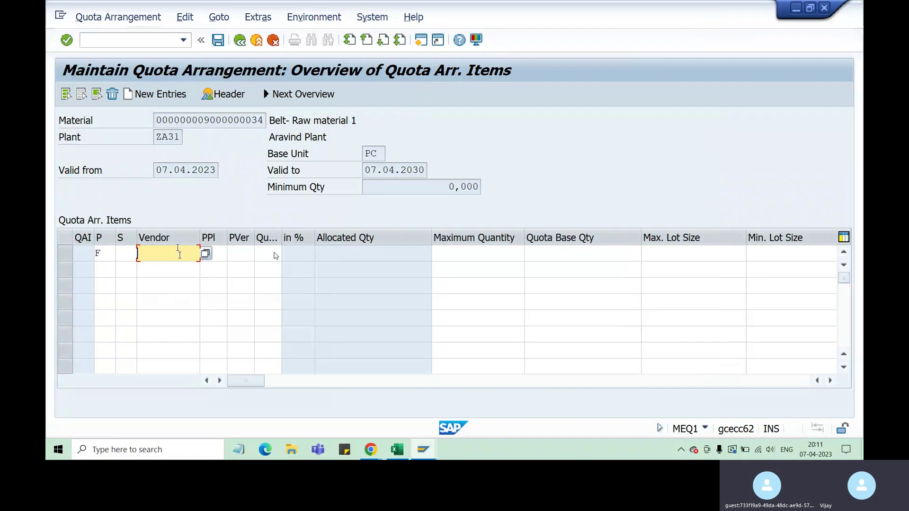
{"action": "left_click", "coordinate": [397, 449]}
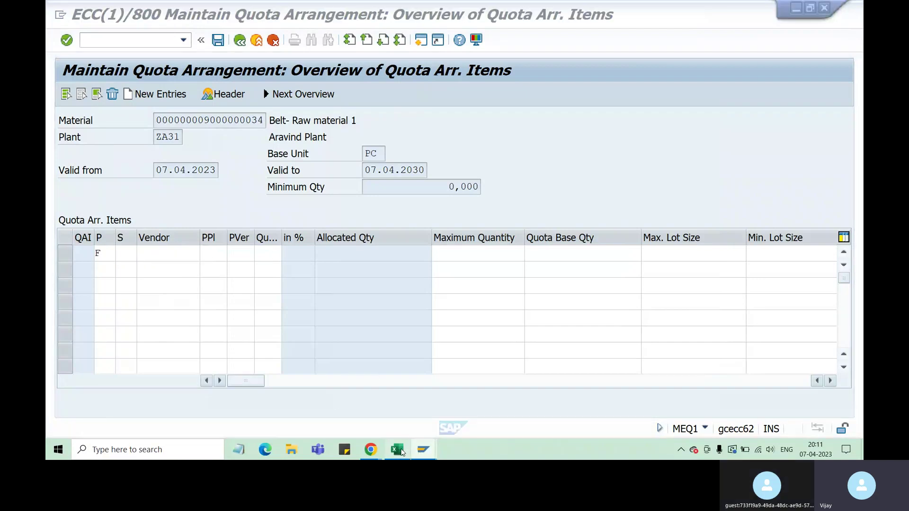
{"action": "left_click", "coordinate": [159, 290]}
{"action": "key", "text": "ctrl+c"}
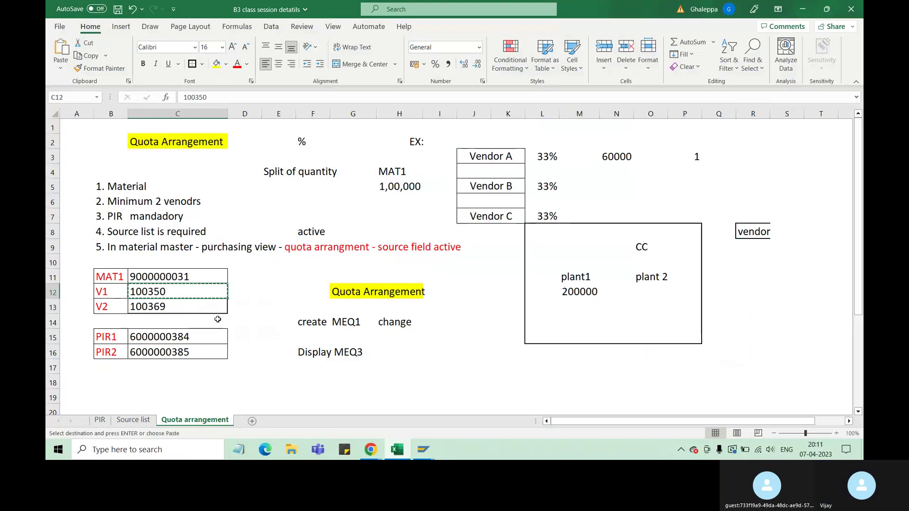
{"action": "mouse_move", "coordinate": [424, 450]}
{"action": "left_click", "coordinate": [543, 398]}
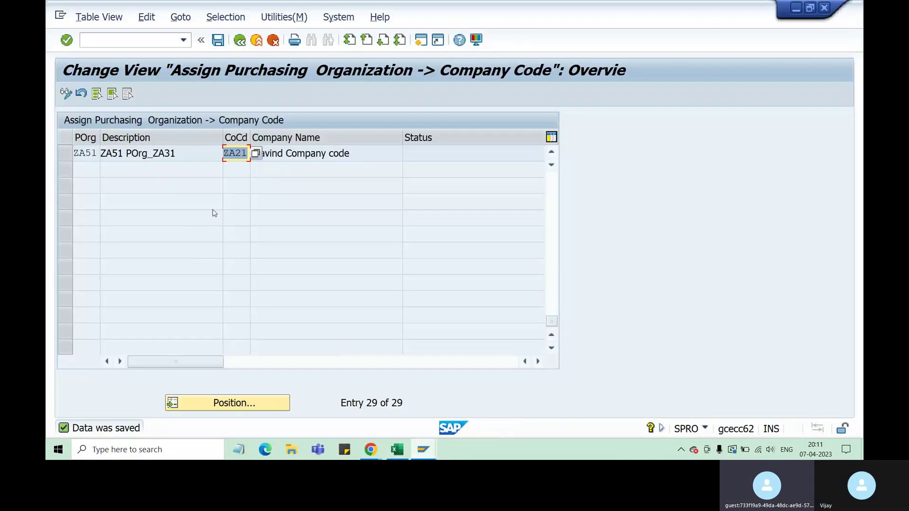
{"action": "left_click", "coordinate": [390, 398]}
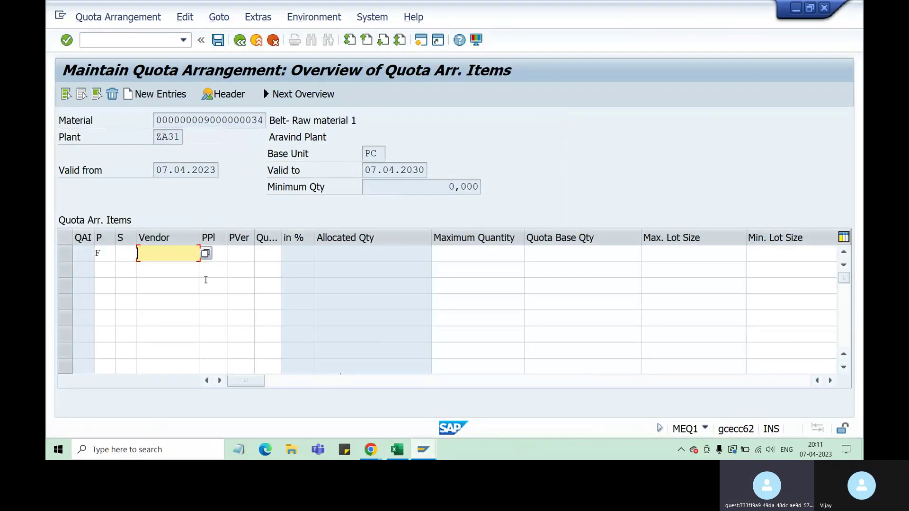
{"action": "key", "text": "ctrl+v"}
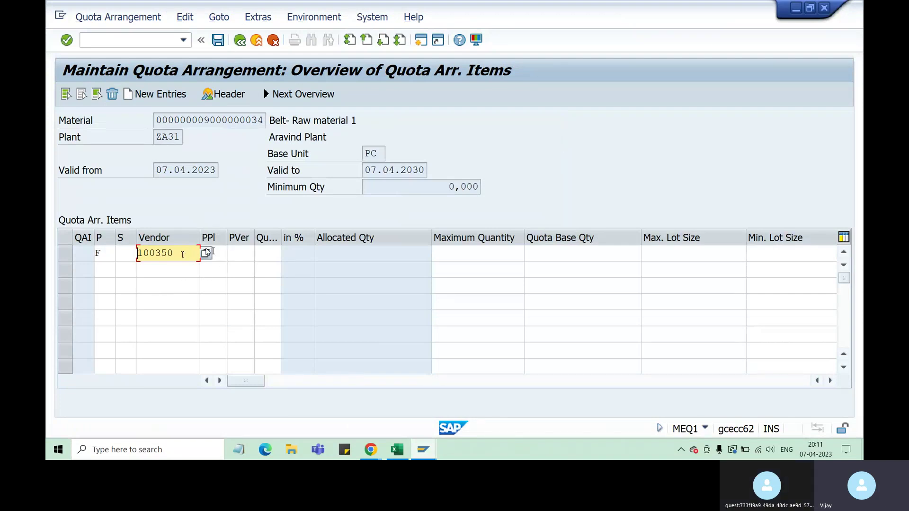
Confirm vendor 100350, accept the info record warning, and enter quota 60.
{"action": "key", "text": "shift+Tab"}
{"action": "key", "text": "shift+Tab"}
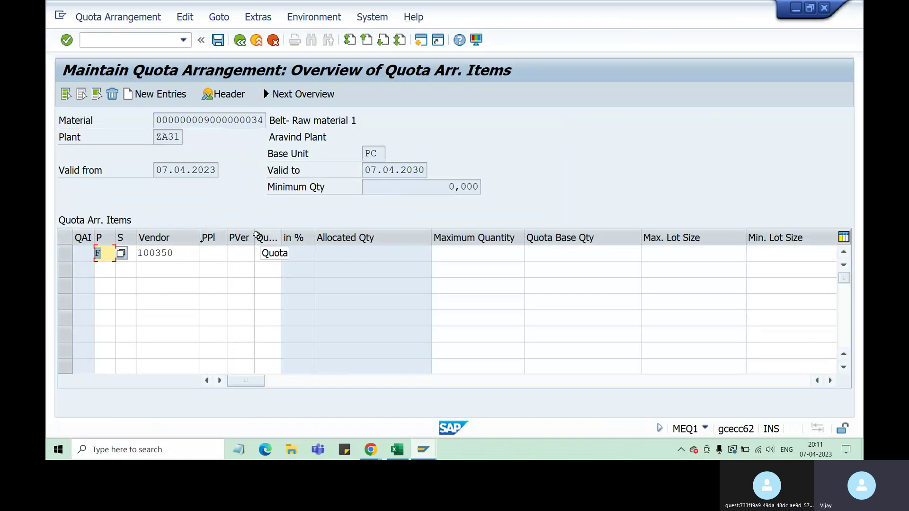
{"action": "left_click", "coordinate": [194, 253]}
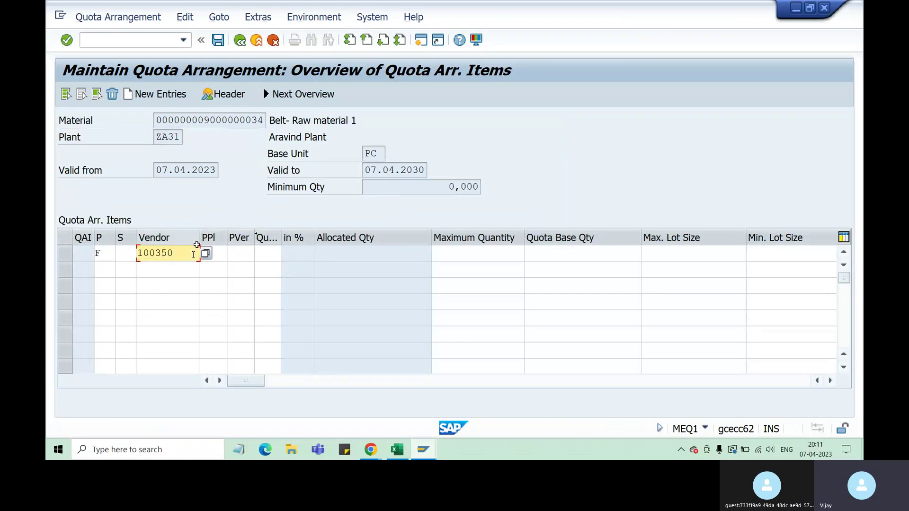
{"action": "key", "text": "Return"}
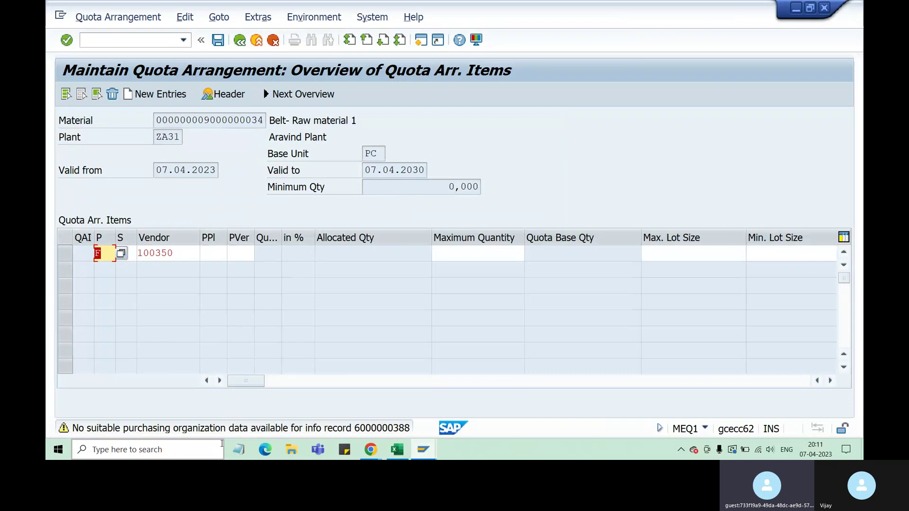
{"action": "left_click", "coordinate": [405, 432]}
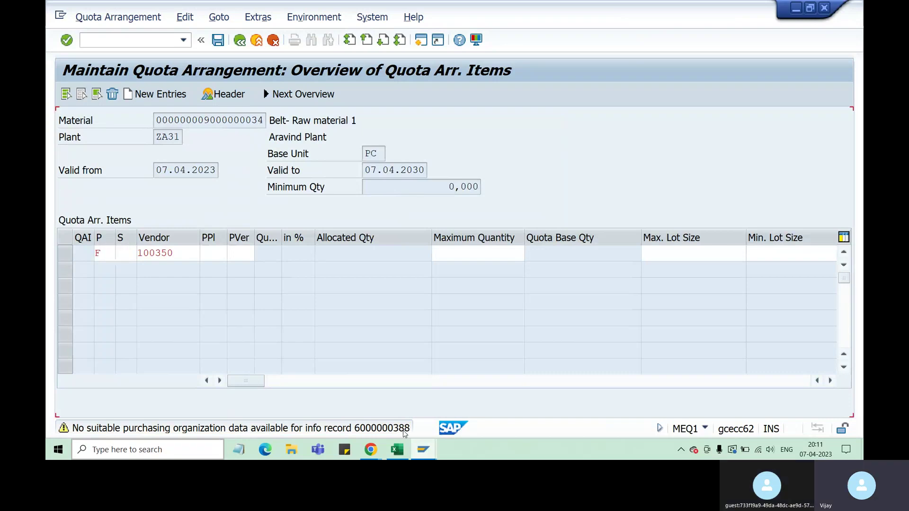
{"action": "key", "text": "Return"}
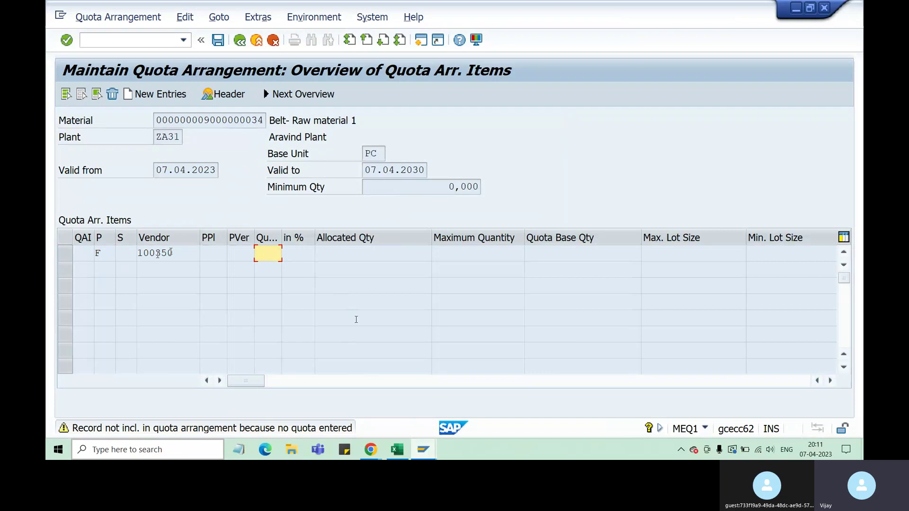
{"action": "type", "text": "60"}
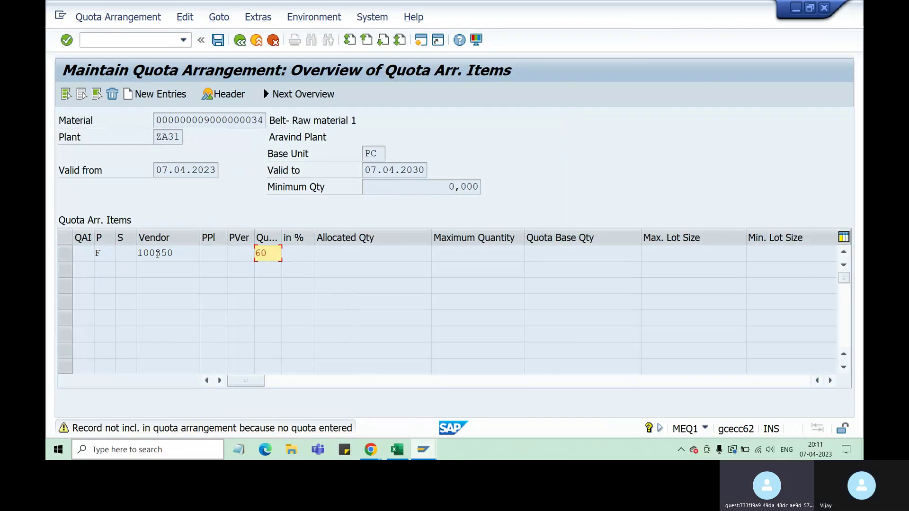
{"action": "key", "text": "Return"}
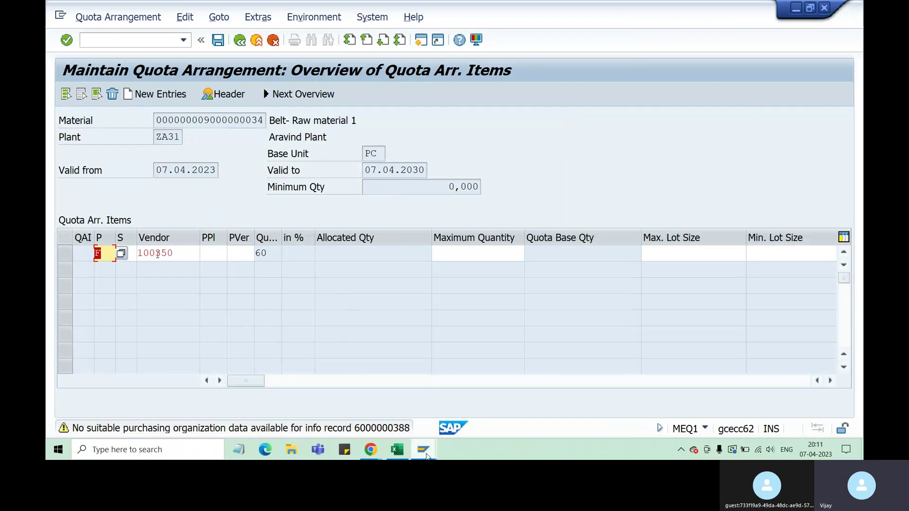
{"action": "mouse_move", "coordinate": [400, 456]}
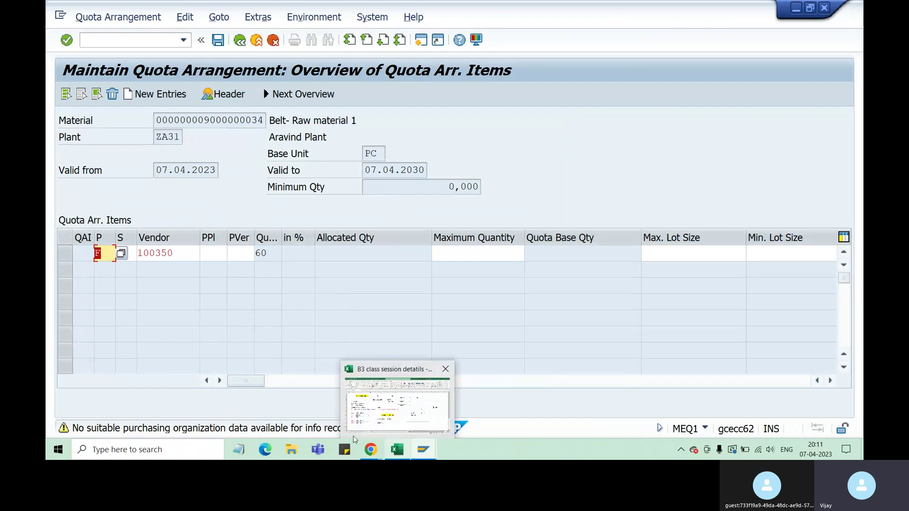
Review the material number, plant ZA31 and vendor entry on the quota arrangement screen.
{"action": "left_click", "coordinate": [400, 456]}
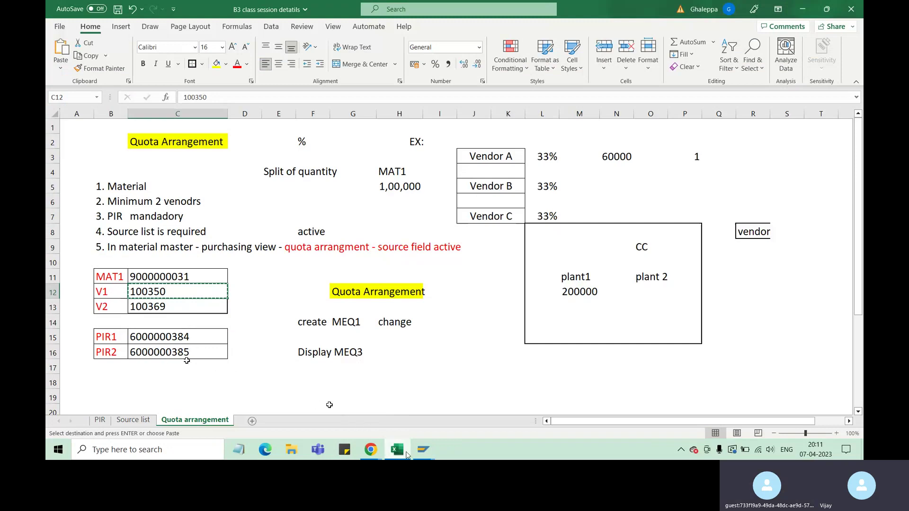
{"action": "mouse_move", "coordinate": [423, 449]}
{"action": "left_click", "coordinate": [408, 423]}
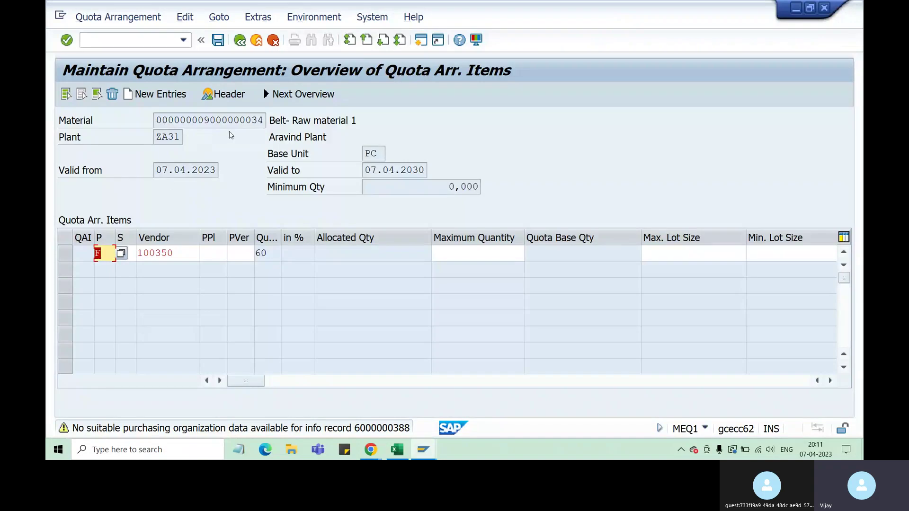
{"action": "left_click_drag", "start_coordinate": [207, 119], "coordinate": [264, 120]}
{"action": "left_click_drag", "start_coordinate": [157, 137], "coordinate": [176, 137]}
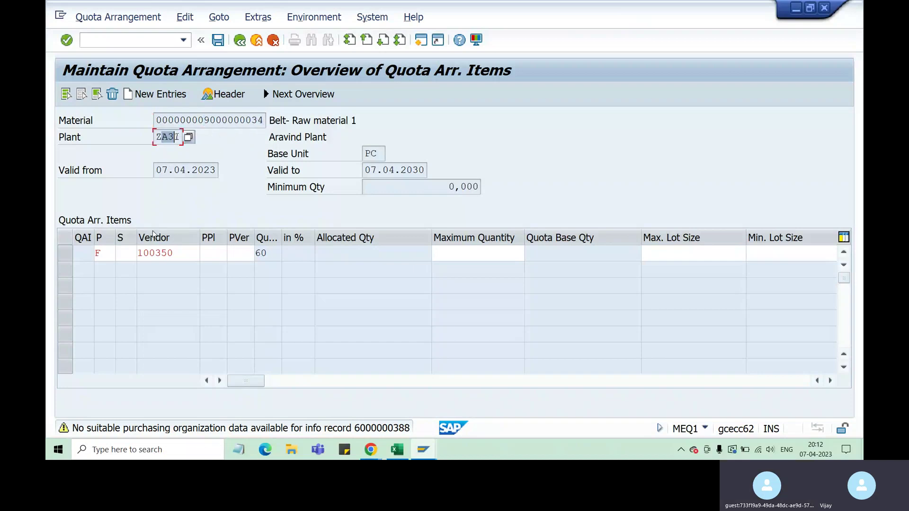
{"action": "left_click_drag", "start_coordinate": [149, 253], "coordinate": [226, 324]}
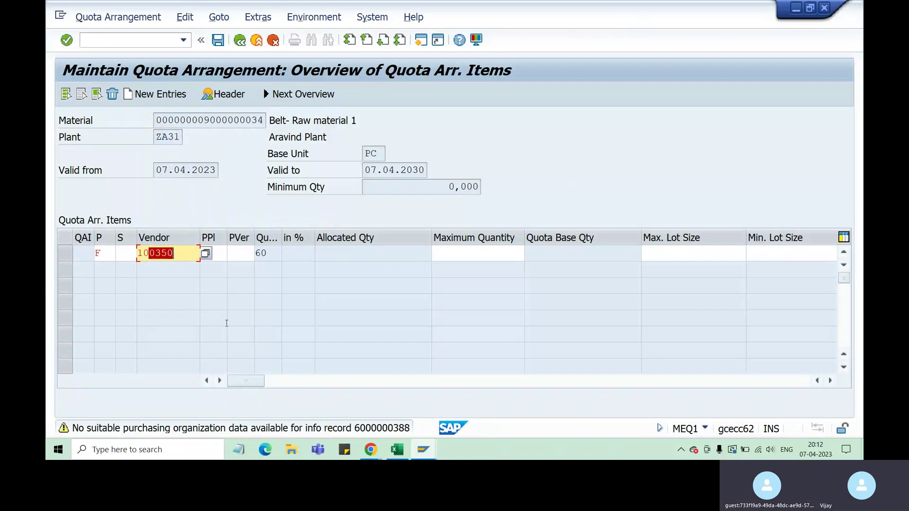
Add a second item with procurement type F, vendor 100369 and quota 40.
{"action": "key", "text": "Return"}
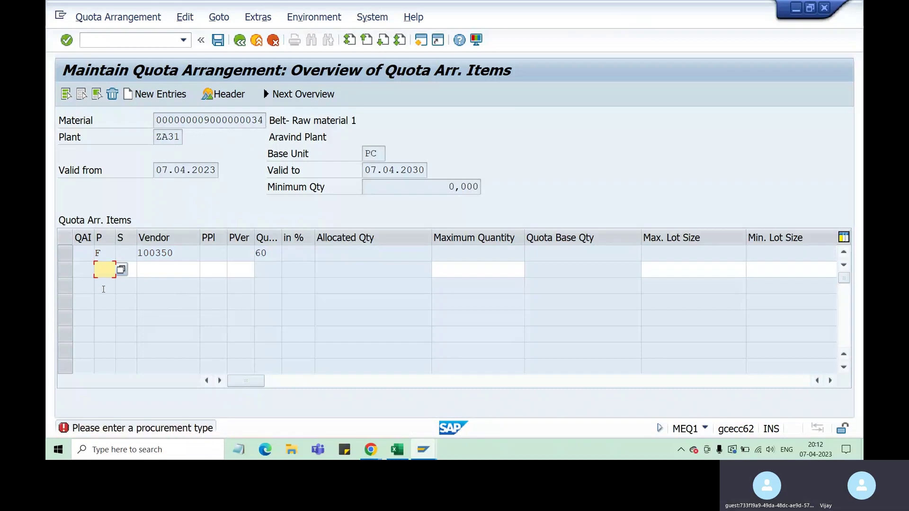
{"action": "type", "text": "F"}
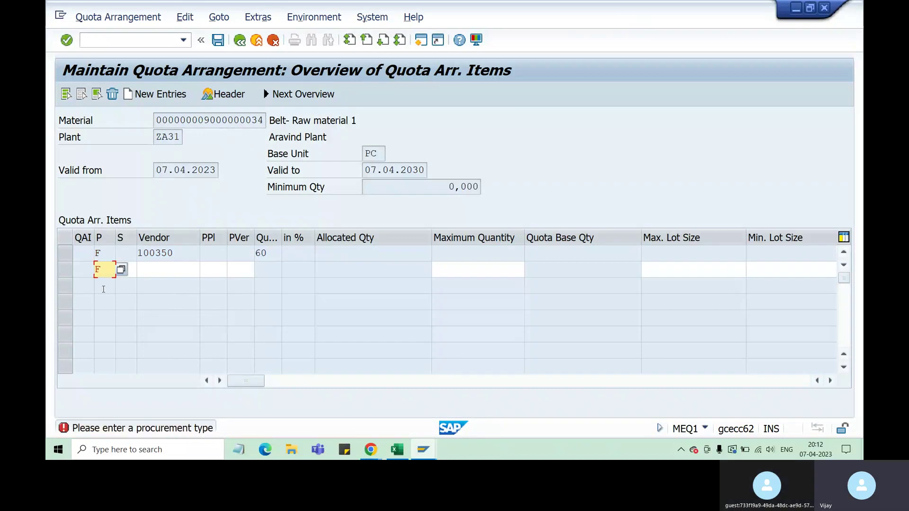
{"action": "key", "text": "Tab"}
{"action": "key", "text": "Tab"}
{"action": "type", "text": "1"}
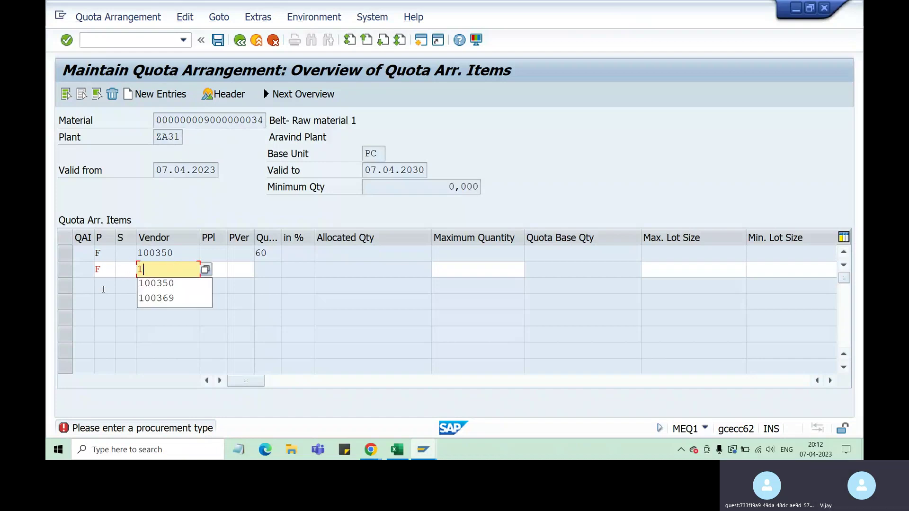
{"action": "type", "text": "00"}
{"action": "key", "text": "Down"}
{"action": "key", "text": "Down"}
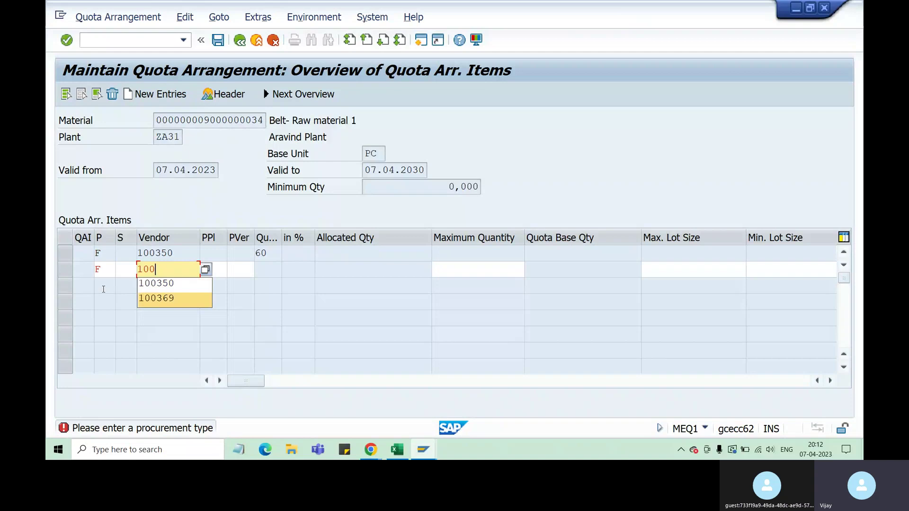
{"action": "key", "text": "Return"}
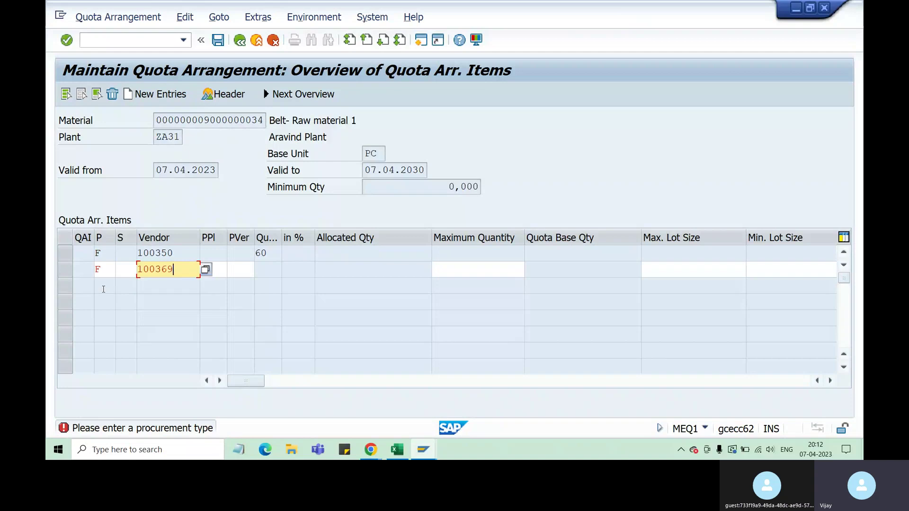
{"action": "key", "text": "Return"}
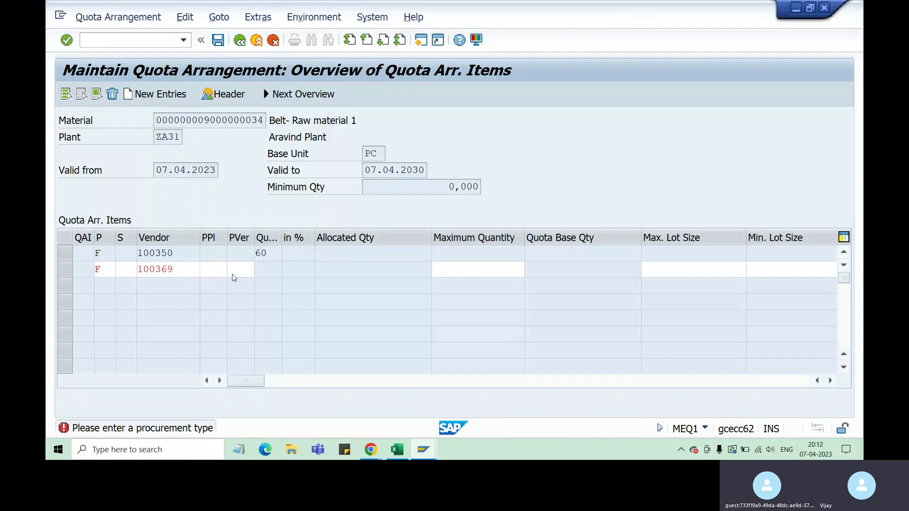
{"action": "type", "text": "4"}
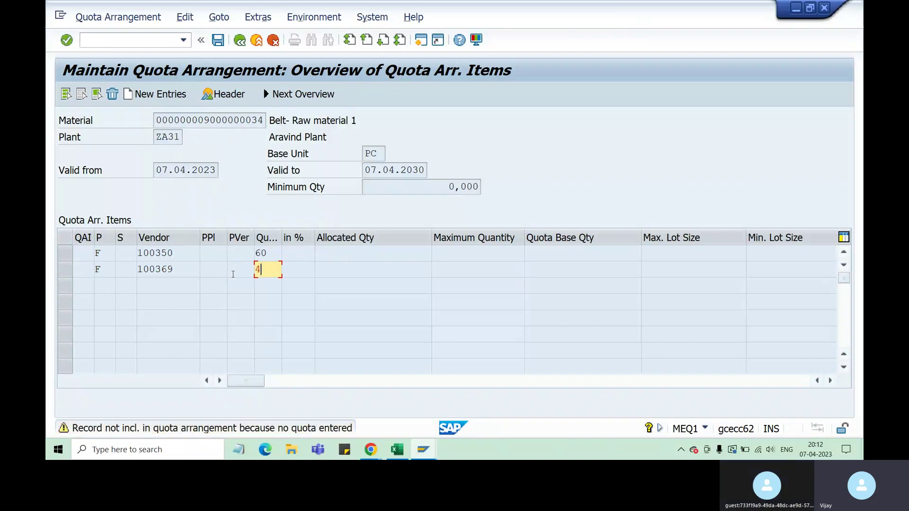
{"action": "type", "text": "0"}
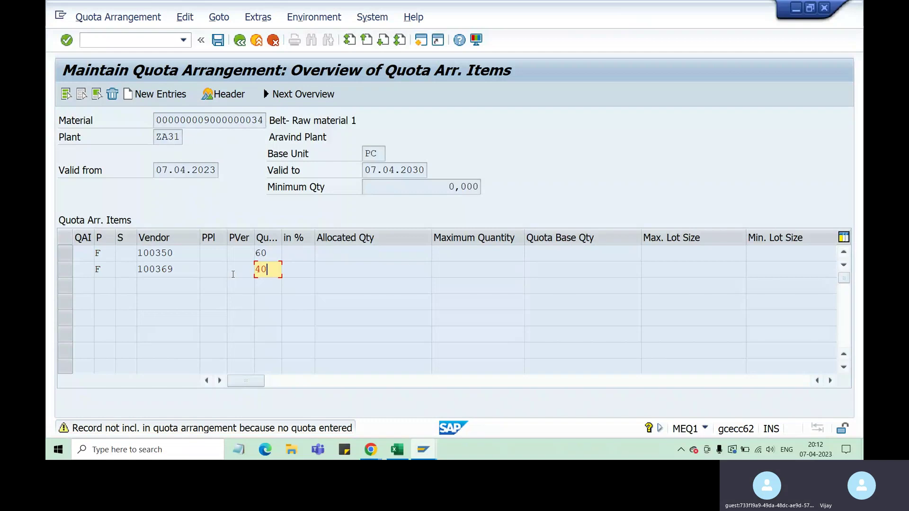
{"action": "key", "text": "Return"}
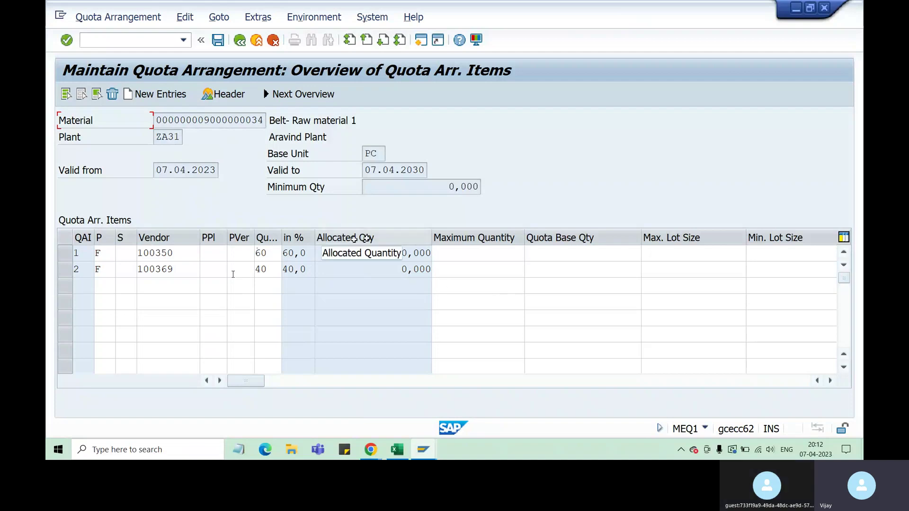
{"action": "left_click_drag", "start_coordinate": [402, 254], "coordinate": [430, 271]}
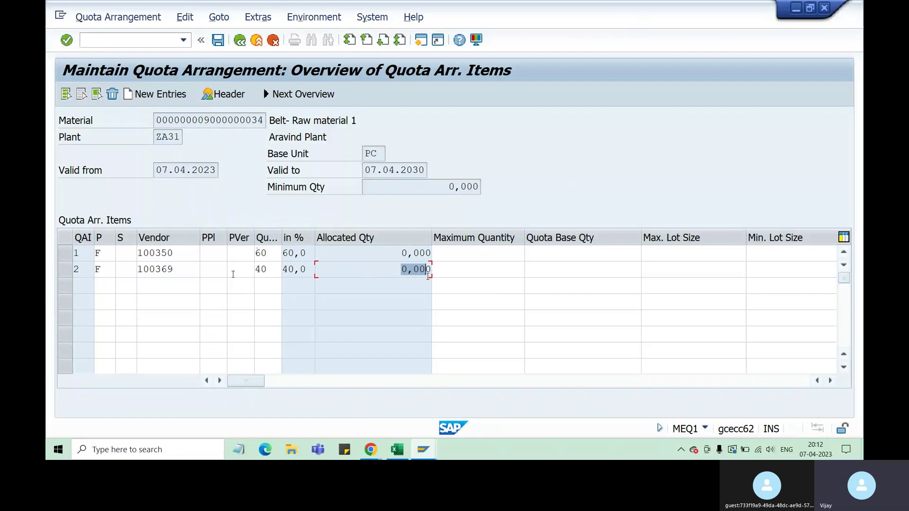
{"action": "double_click", "coordinate": [171, 253]}
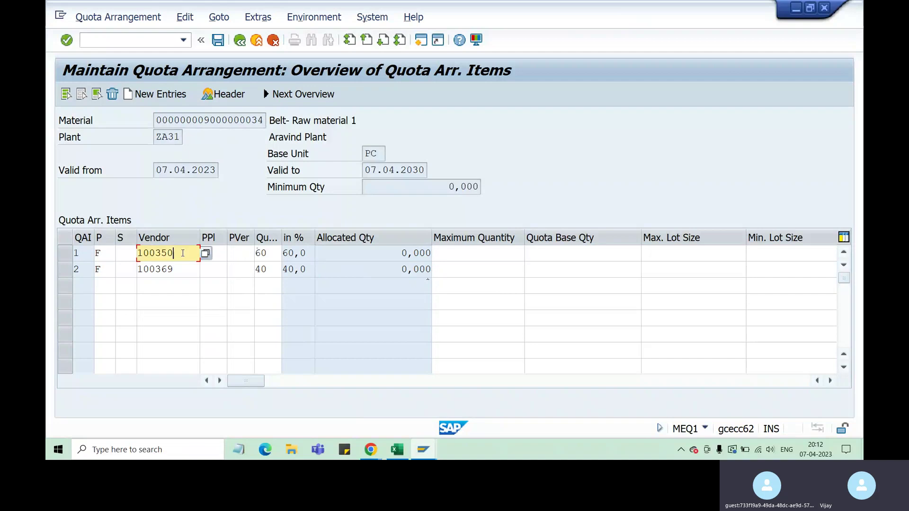
{"action": "left_click", "coordinate": [171, 270]}
{"action": "left_click_drag", "start_coordinate": [174, 270], "coordinate": [156, 269]}
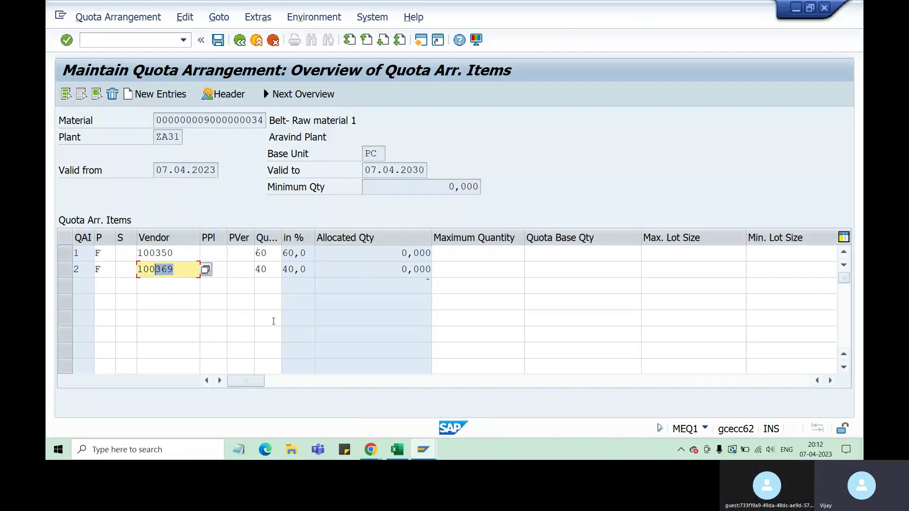
{"action": "left_click_drag", "start_coordinate": [396, 270], "coordinate": [413, 254]}
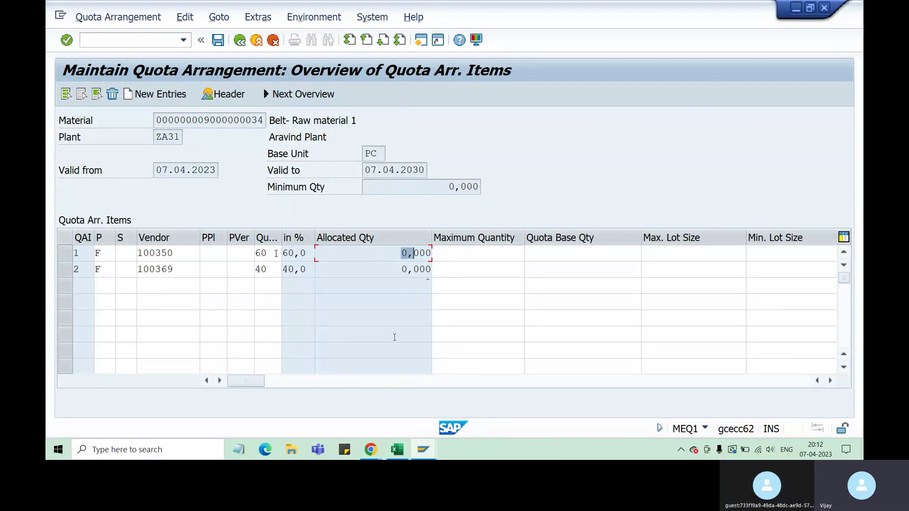
{"action": "left_click_drag", "start_coordinate": [274, 254], "coordinate": [255, 255]}
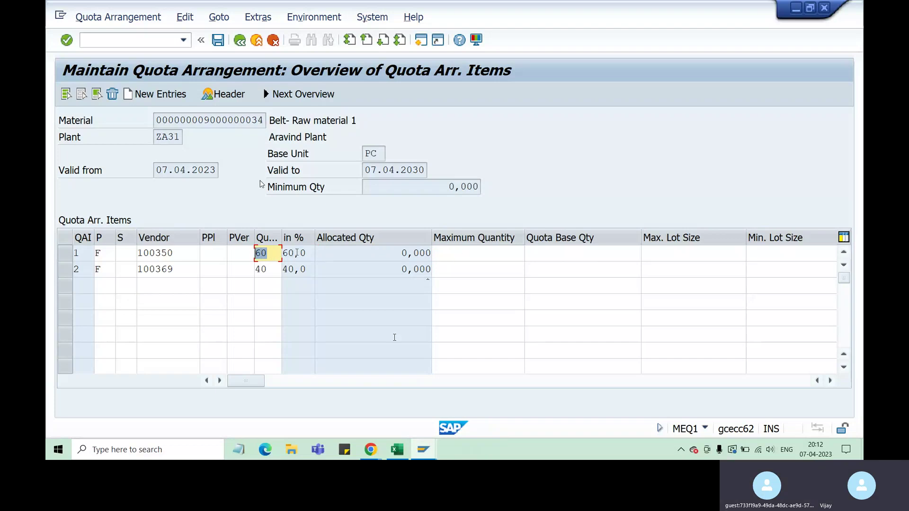
{"action": "left_click", "coordinate": [468, 254]}
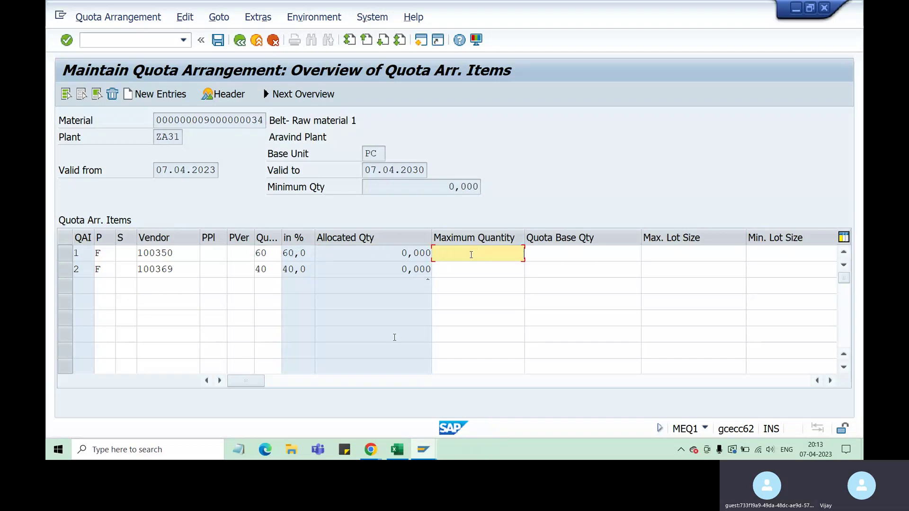
{"action": "type", "text": "6"}
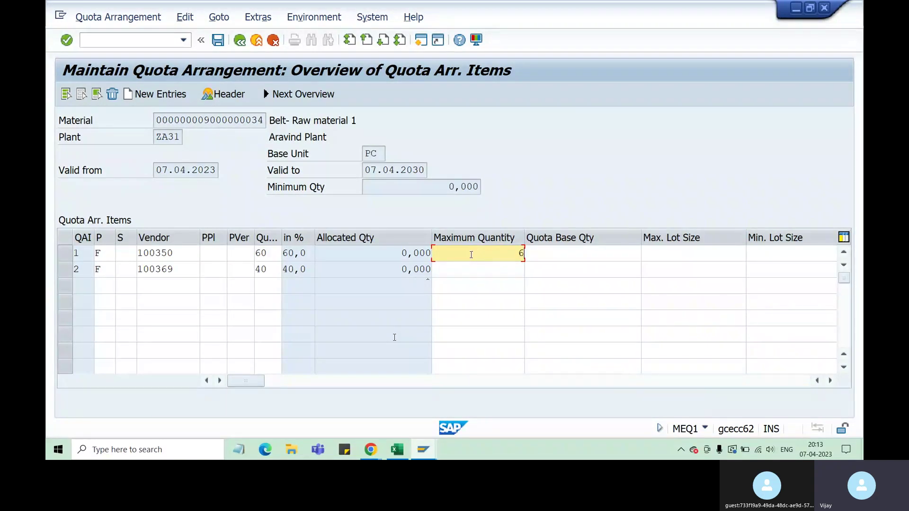
{"action": "type", "text": "000"}
{"action": "key", "text": "BackSpace"}
{"action": "key", "text": "BackSpace"}
{"action": "key", "text": "BackSpace"}
{"action": "key", "text": "BackSpace"}
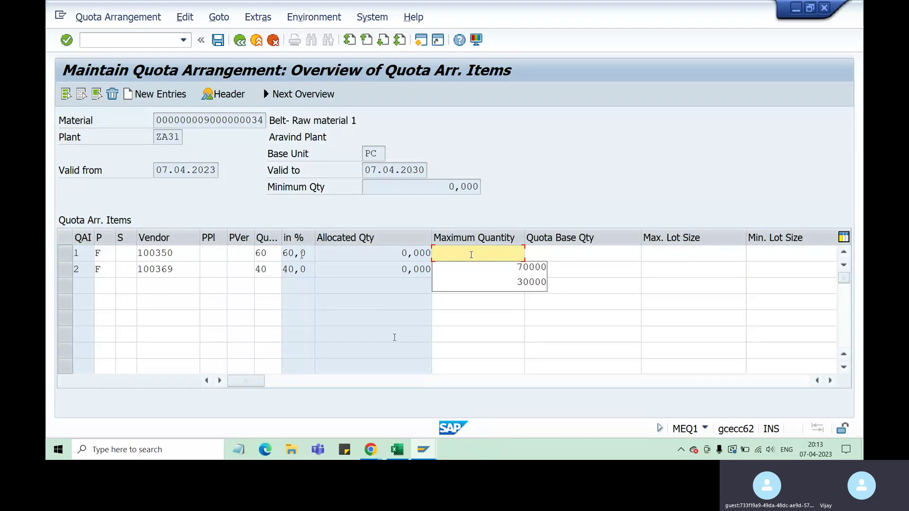
{"action": "left_click_drag", "start_coordinate": [306, 253], "coordinate": [241, 255]}
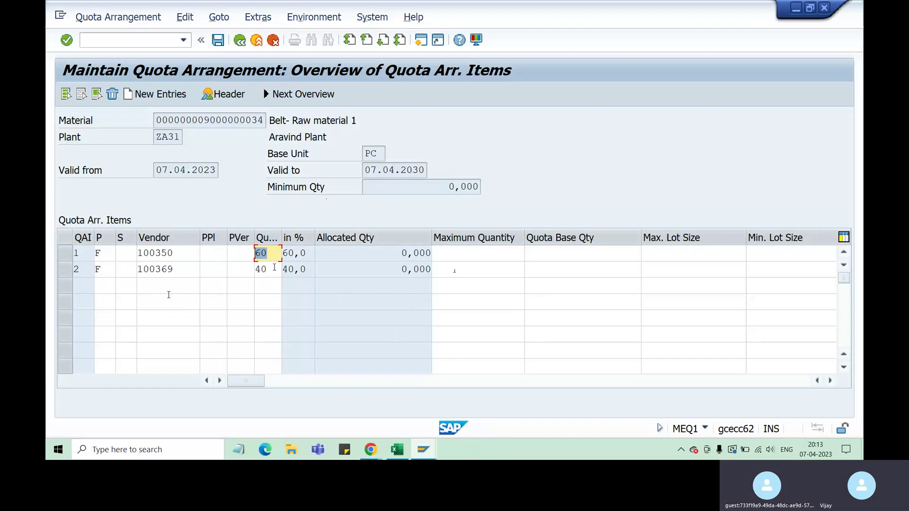
{"action": "key", "text": "Return"}
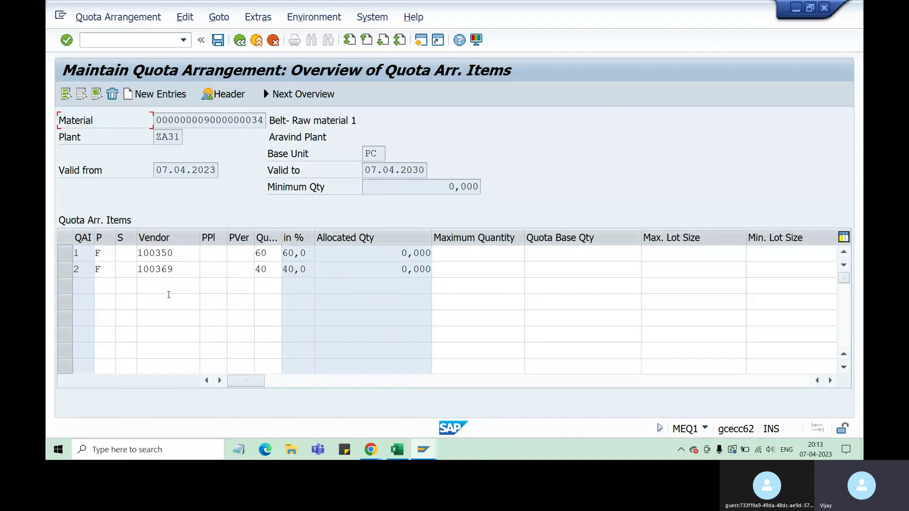
Save the quota arrangement and reload it for the material and plant.
{"action": "left_click", "coordinate": [218, 44]}
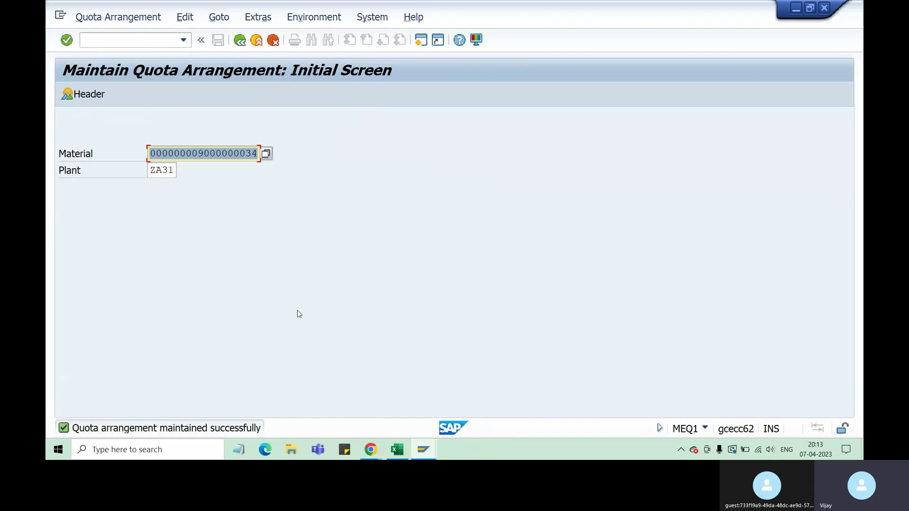
{"action": "key", "text": "Return"}
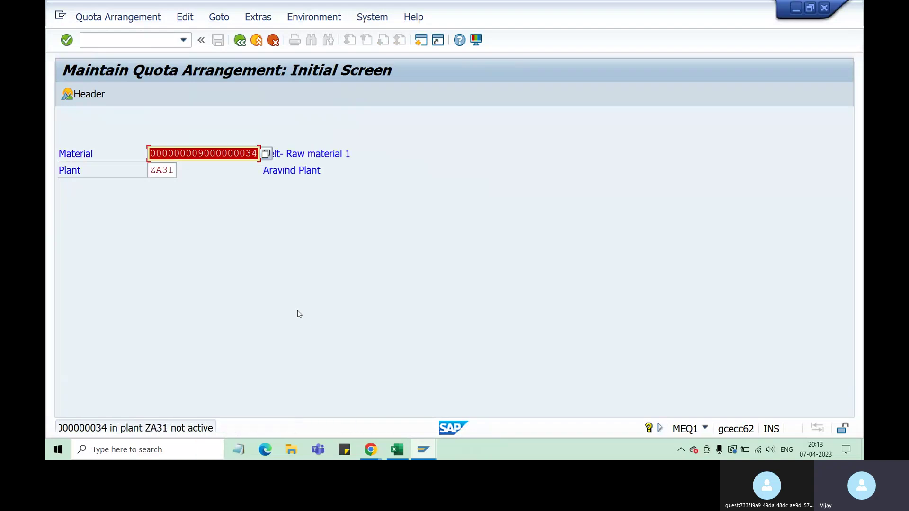
{"action": "key", "text": "Return"}
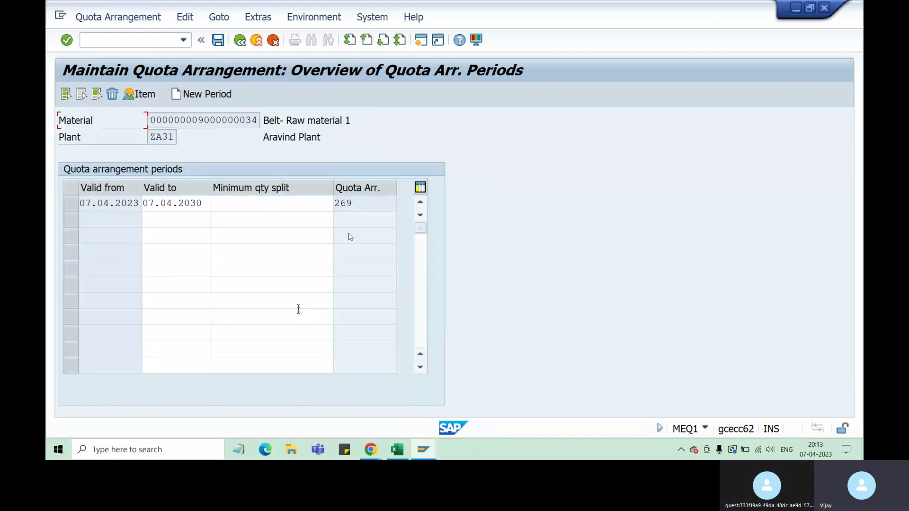
Check that the 07.04.2023–07.04.2030 period shows quota arrangement number 269.
{"action": "left_click_drag", "start_coordinate": [348, 203], "coordinate": [334, 203]}
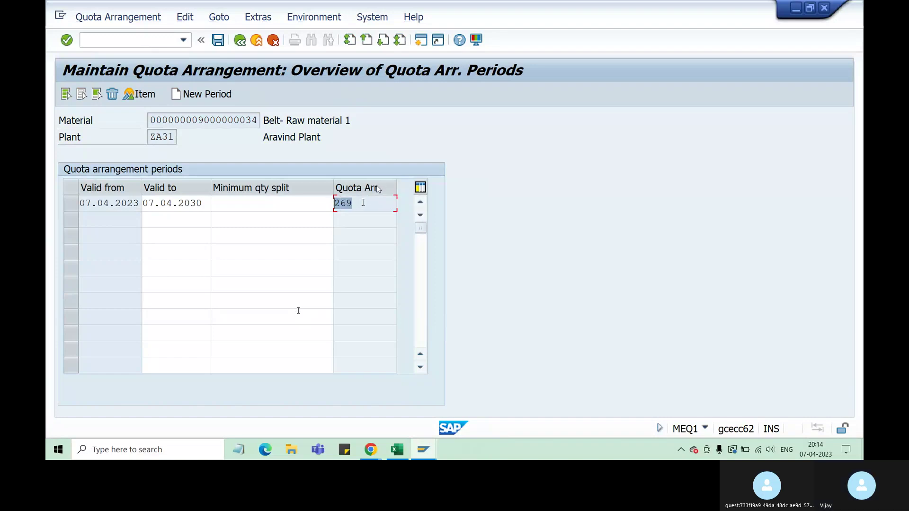
{"action": "left_click_drag", "start_coordinate": [353, 203], "coordinate": [334, 202]}
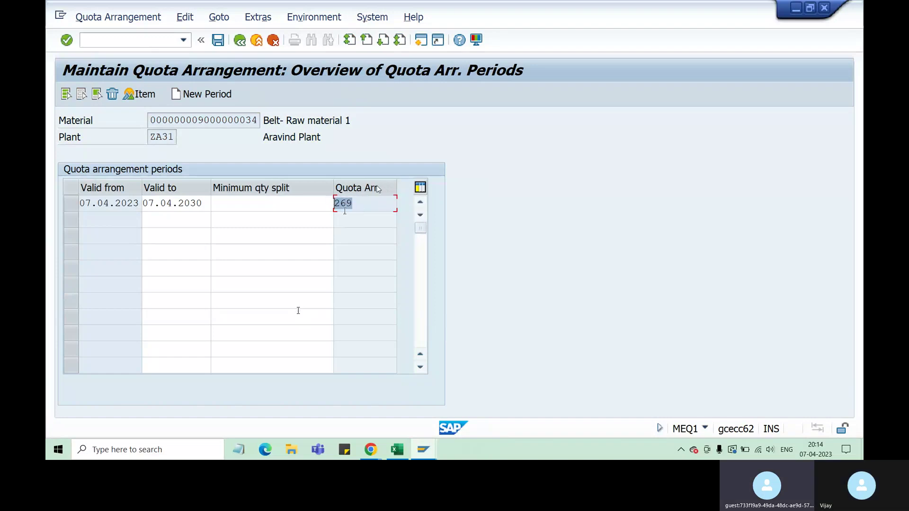
{"action": "left_click", "coordinate": [71, 203]}
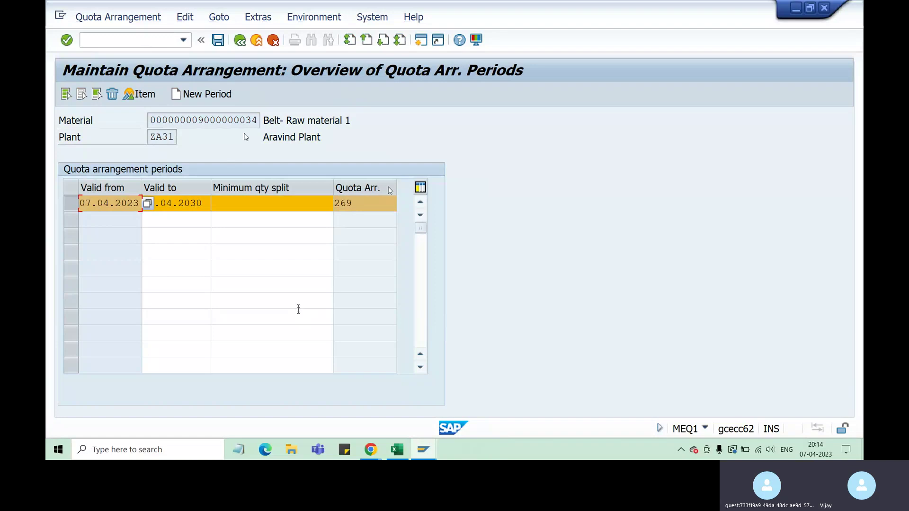
{"action": "left_click_drag", "start_coordinate": [239, 120], "coordinate": [257, 120]}
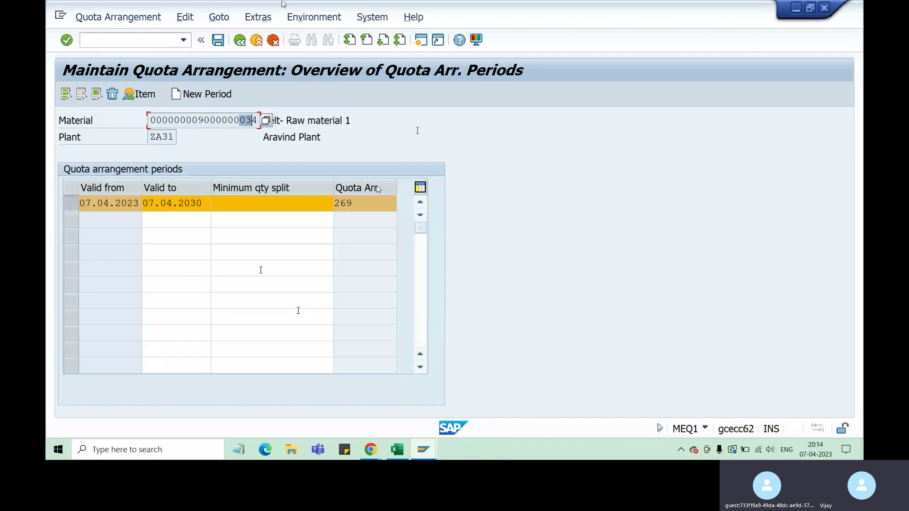
{"action": "left_click", "coordinate": [365, 204]}
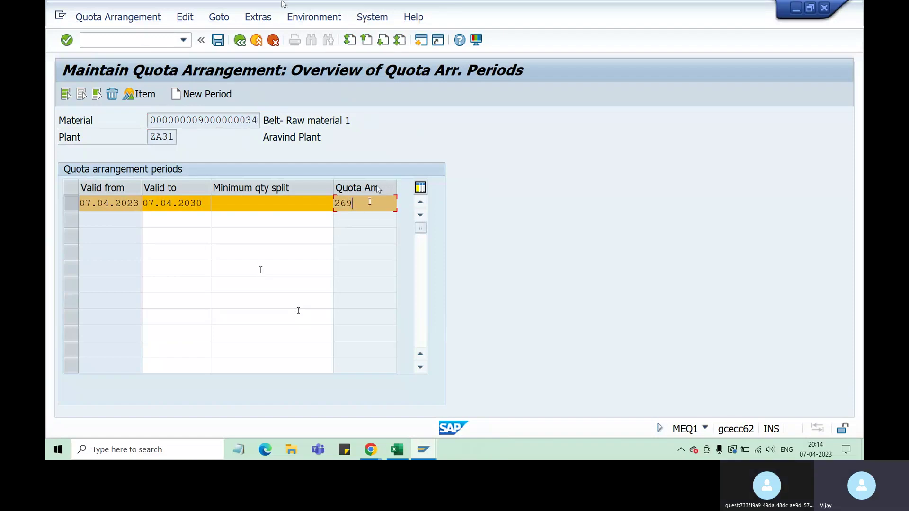
{"action": "key", "text": "shift+Left"}
{"action": "key", "text": "shift+Left"}
{"action": "key", "text": "shift+Left"}
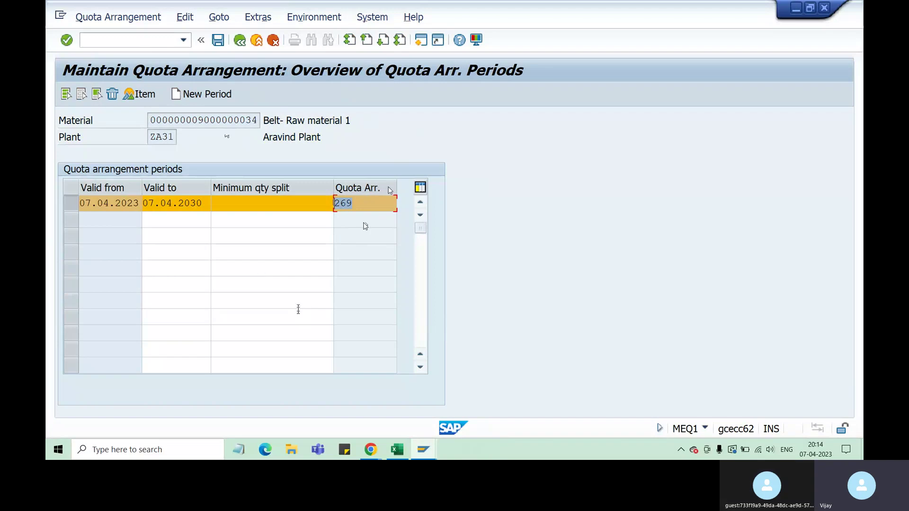
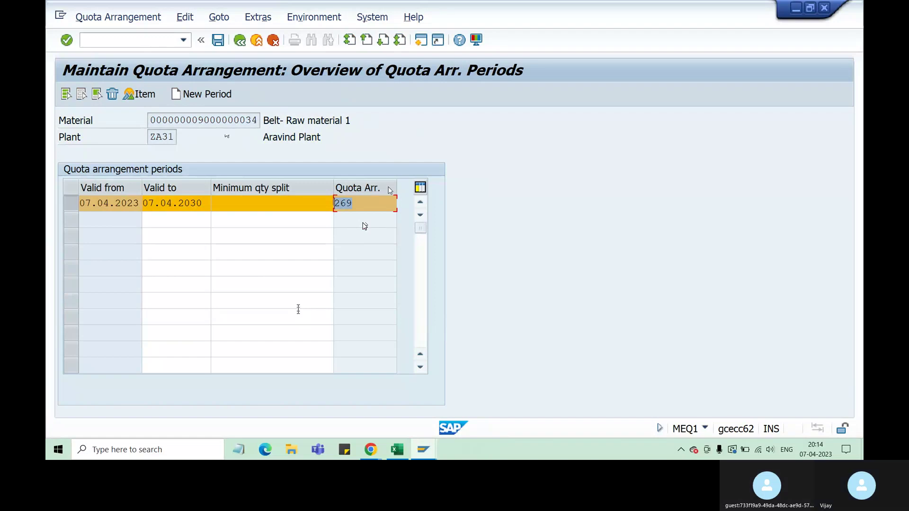
Open the vendor items of quota arrangement 269 and review its creator, Valid from date, plant ZA31 and material.
{"action": "left_click", "coordinate": [140, 94]}
{"action": "double_click", "coordinate": [147, 208]}
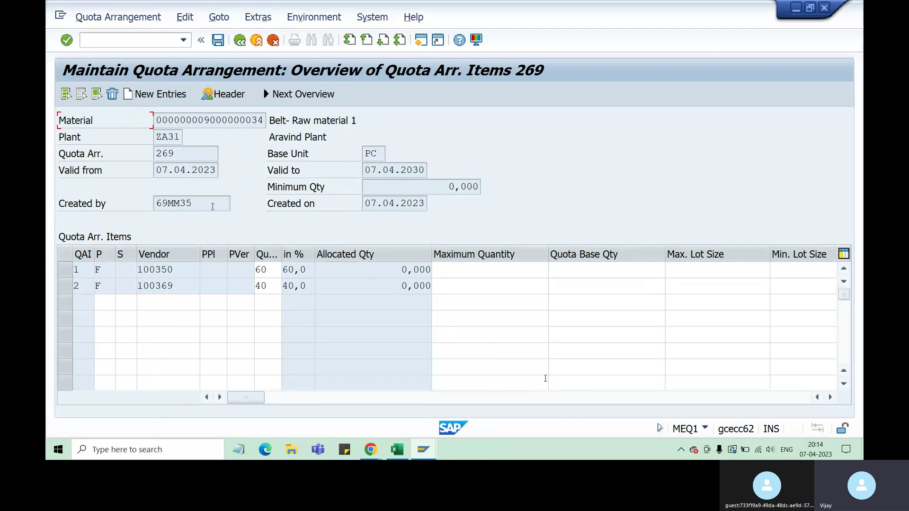
{"action": "left_click_drag", "start_coordinate": [213, 207], "coordinate": [148, 201]}
{"action": "left_click_drag", "start_coordinate": [215, 171], "coordinate": [151, 176]}
{"action": "left_click_drag", "start_coordinate": [181, 136], "coordinate": [156, 137]}
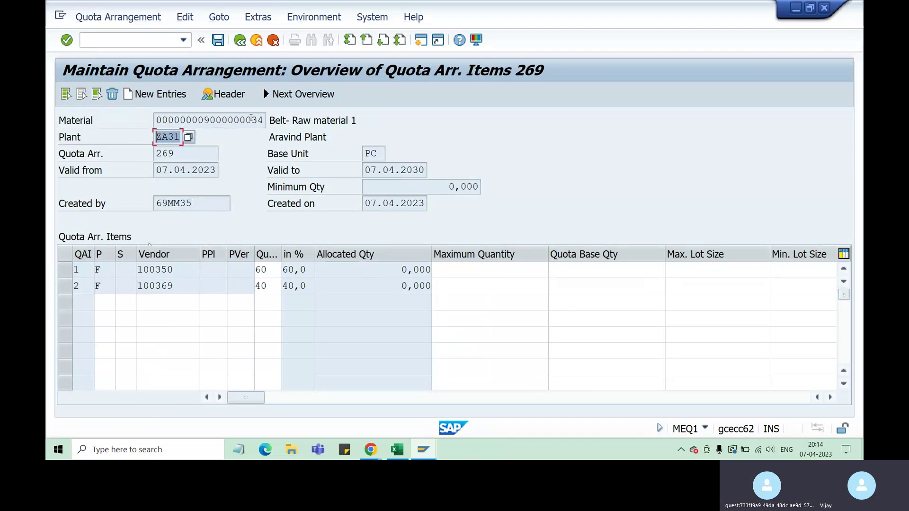
{"action": "left_click_drag", "start_coordinate": [251, 121], "coordinate": [170, 121]}
Check the Valid to date 07.04.2030 and the Created on date, then enter procurement type F in a new item row.
{"action": "left_click_drag", "start_coordinate": [365, 171], "coordinate": [546, 379]}
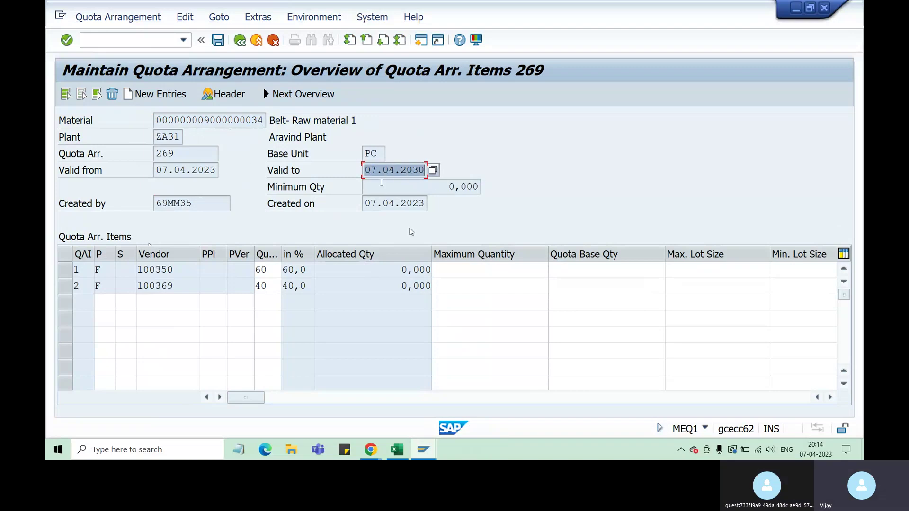
{"action": "left_click_drag", "start_coordinate": [366, 203], "coordinate": [426, 204]}
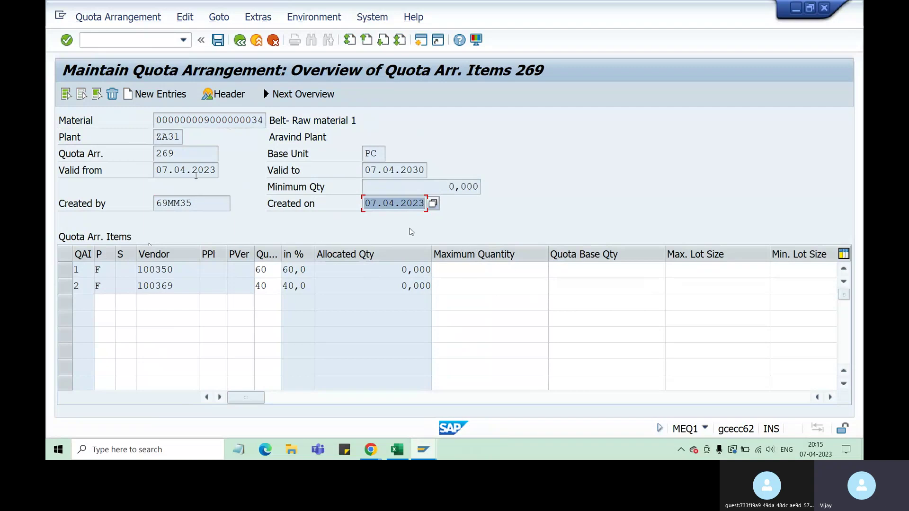
{"action": "left_click_drag", "start_coordinate": [160, 168], "coordinate": [215, 170]}
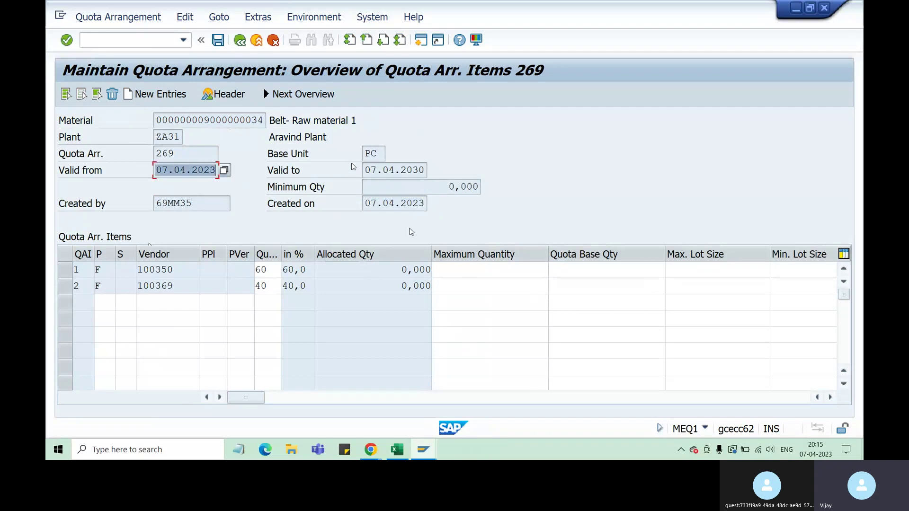
{"action": "left_click_drag", "start_coordinate": [366, 169], "coordinate": [425, 170]}
{"action": "left_click_drag", "start_coordinate": [365, 204], "coordinate": [425, 204]}
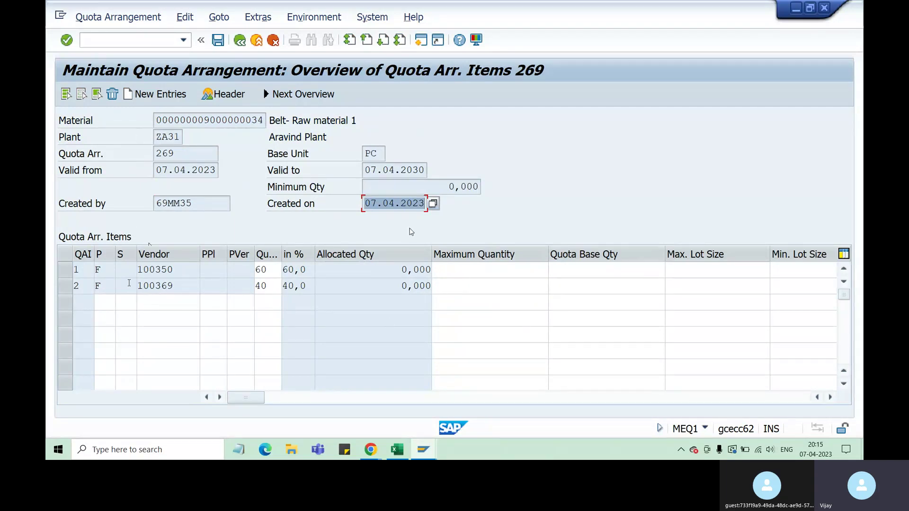
{"action": "left_click", "coordinate": [108, 306]}
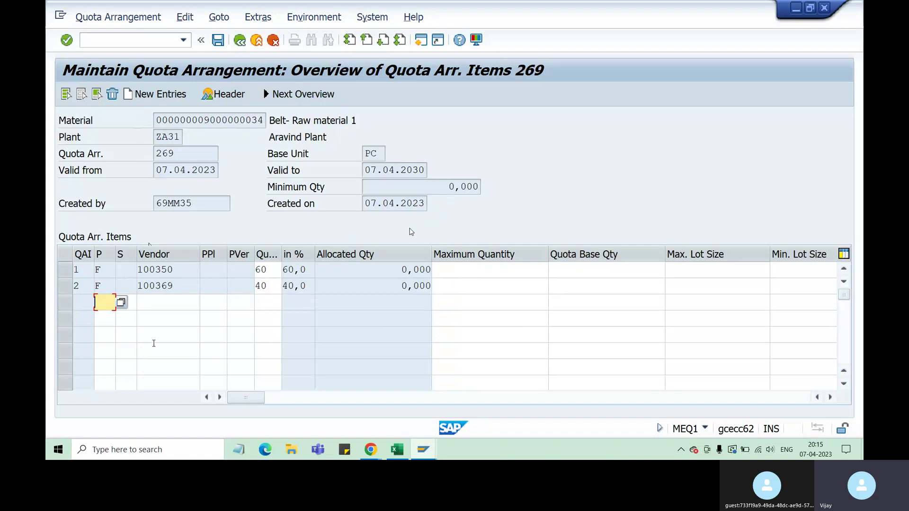
{"action": "type", "text": "F"}
{"action": "left_click", "coordinate": [398, 450]}
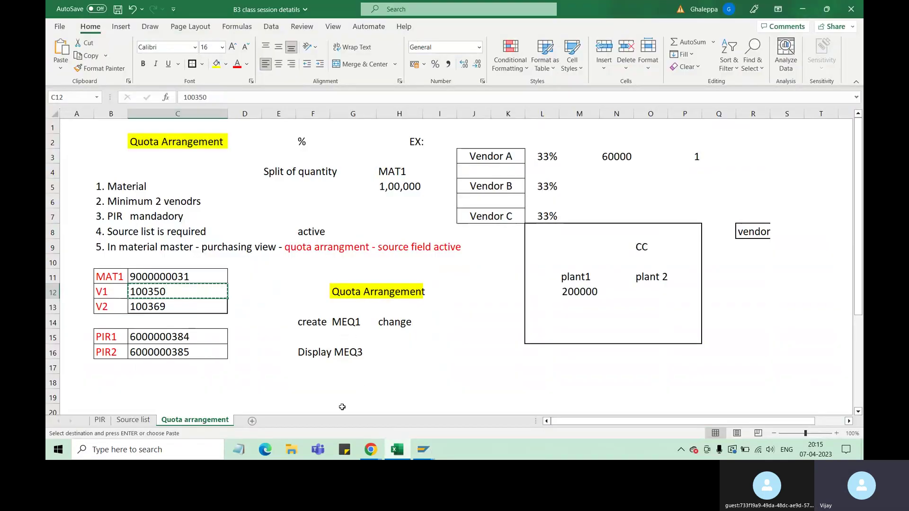
{"action": "left_click", "coordinate": [133, 420]}
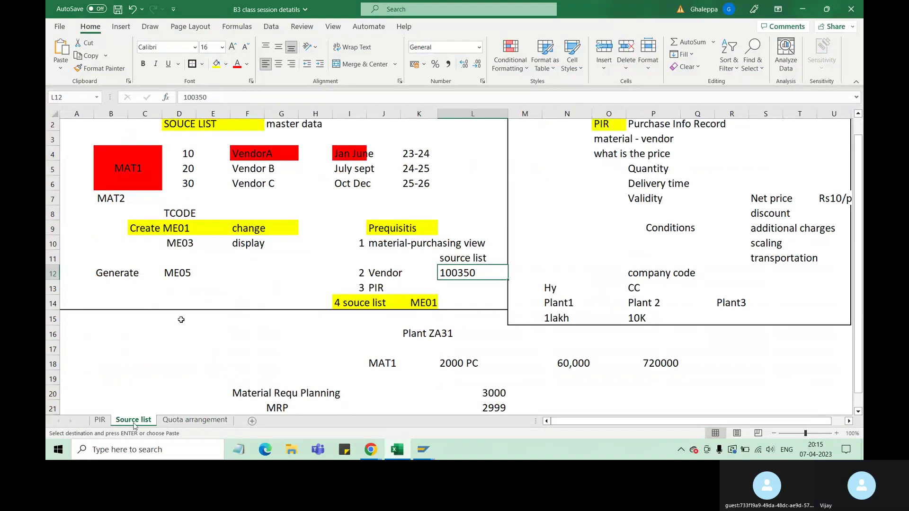
{"action": "left_click", "coordinate": [99, 421]}
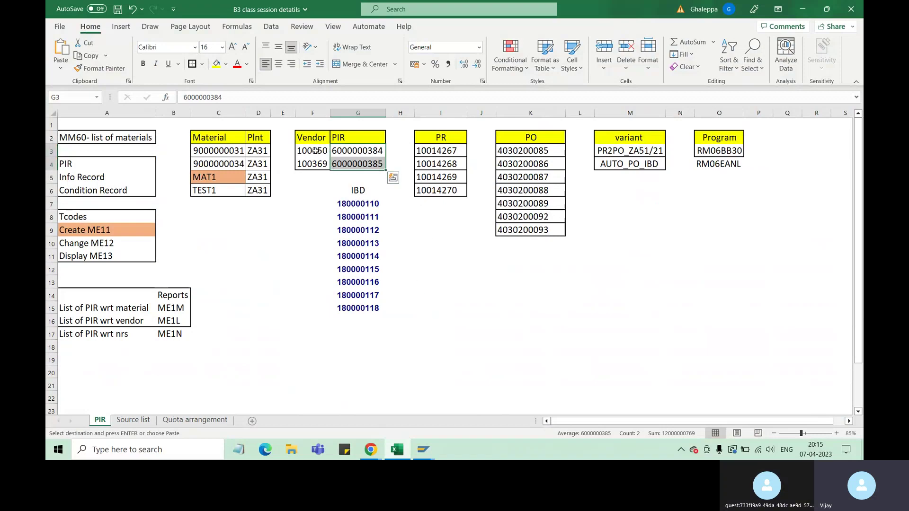
{"action": "left_click", "coordinate": [431, 453]}
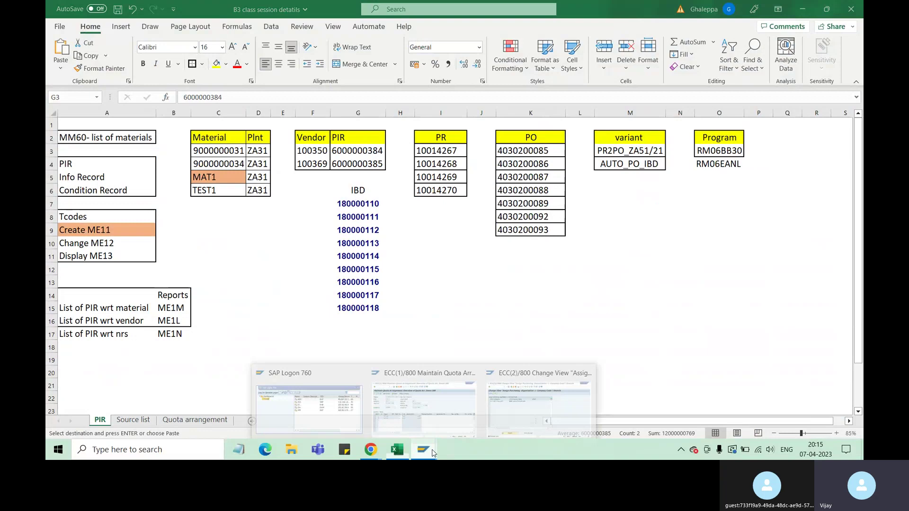
{"action": "left_click", "coordinate": [409, 416]}
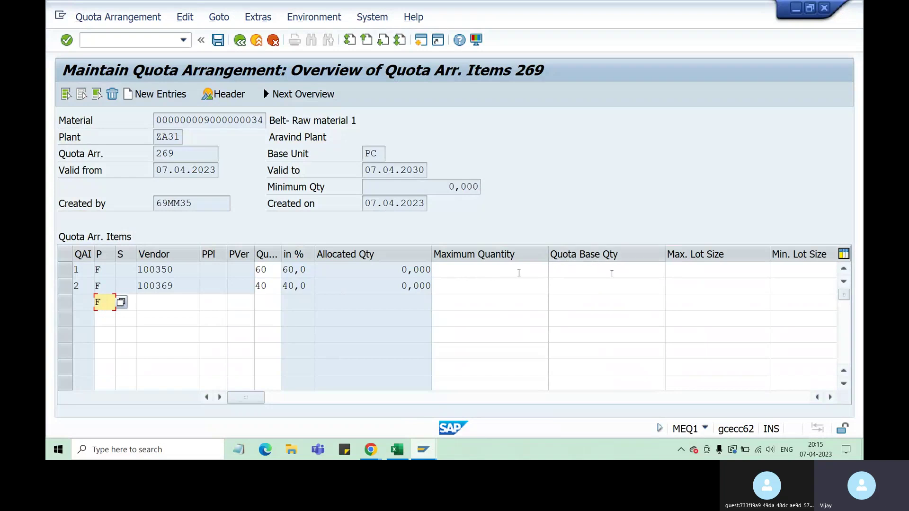
View the F1 help for row 1's Quota Base Qty field, then close it.
{"action": "left_click", "coordinate": [630, 273]}
{"action": "right_click", "coordinate": [630, 274]}
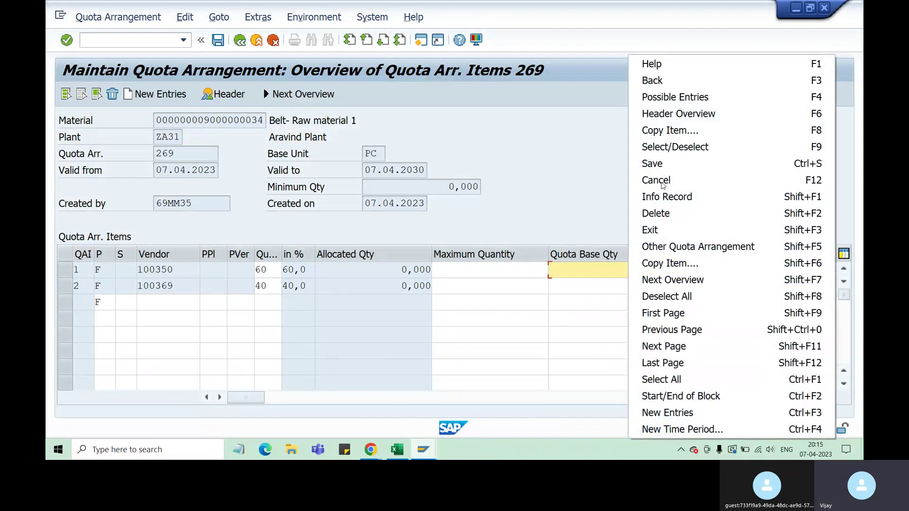
{"action": "left_click", "coordinate": [668, 63]}
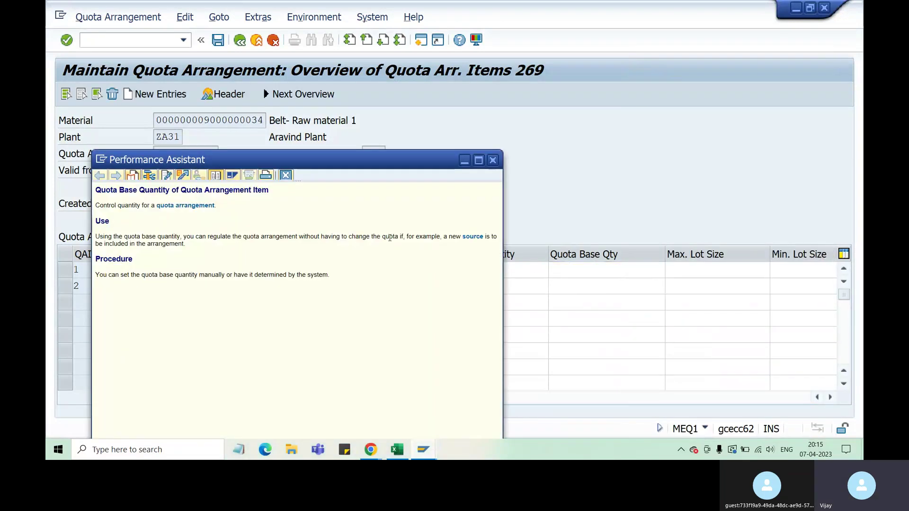
{"action": "left_click_drag", "start_coordinate": [406, 165], "coordinate": [547, 160]}
{"action": "left_click", "coordinate": [635, 154]}
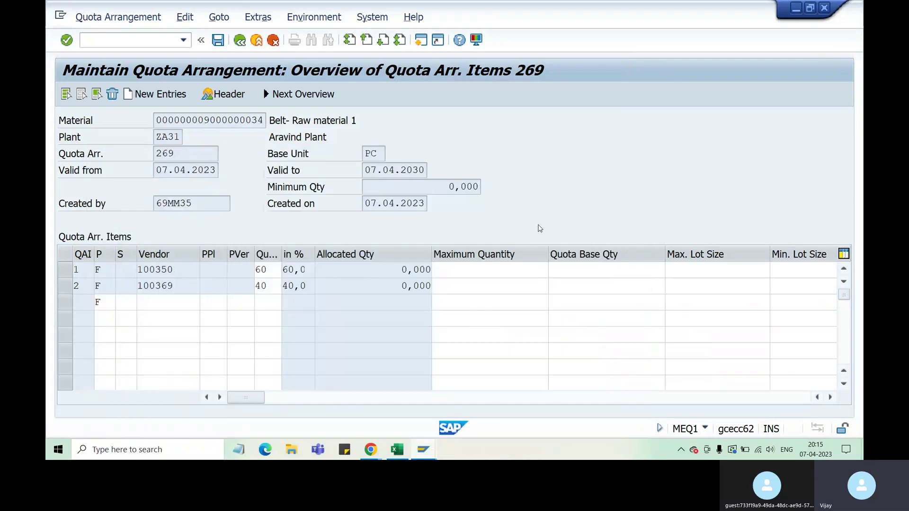
Look up the field help for Allocated Qty and Maximum Quantity.
{"action": "left_click", "coordinate": [478, 271]}
{"action": "right_click", "coordinate": [377, 271]}
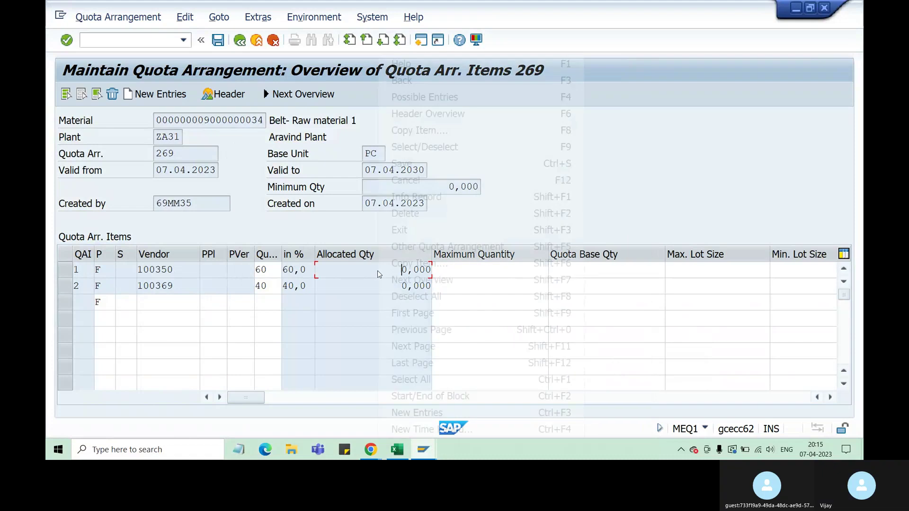
{"action": "left_click", "coordinate": [402, 63]}
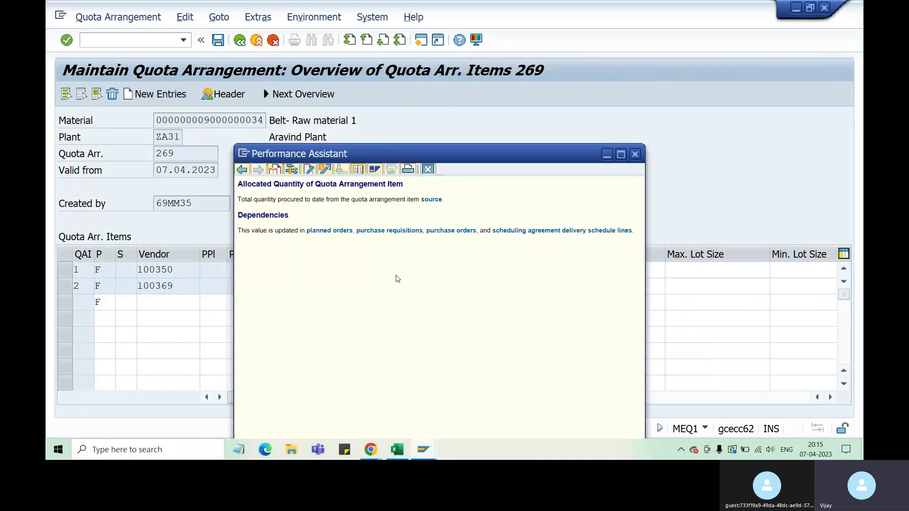
{"action": "left_click", "coordinate": [635, 154]}
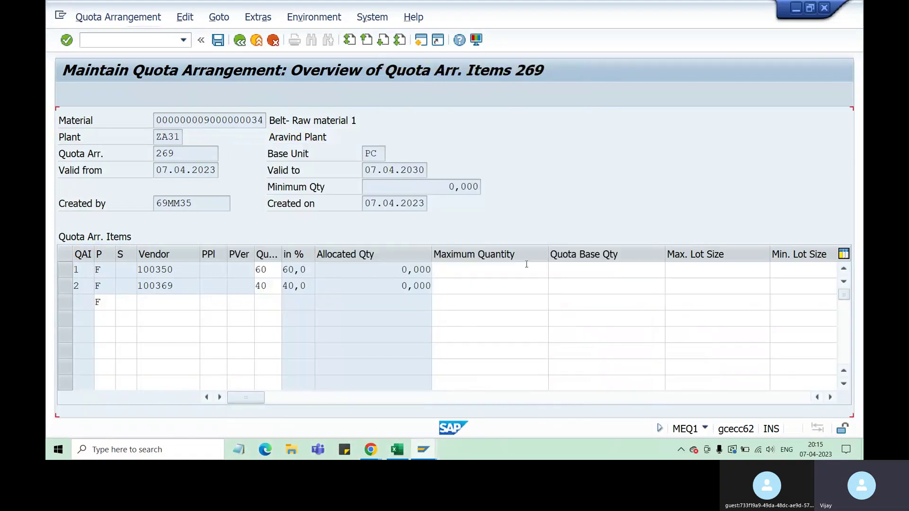
{"action": "right_click", "coordinate": [496, 270]}
{"action": "left_click", "coordinate": [521, 64]}
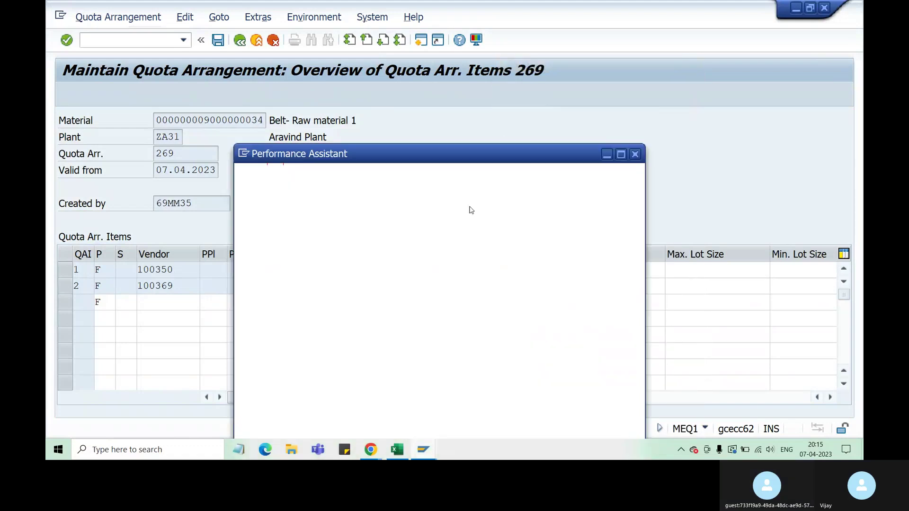
{"action": "left_click", "coordinate": [635, 153]}
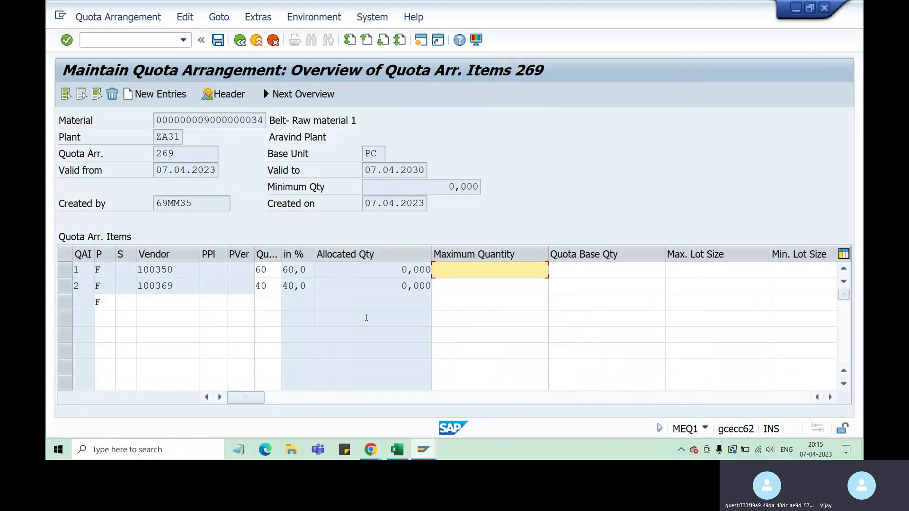
View the field help for the in % share and the Quota field.
{"action": "right_click", "coordinate": [302, 270]}
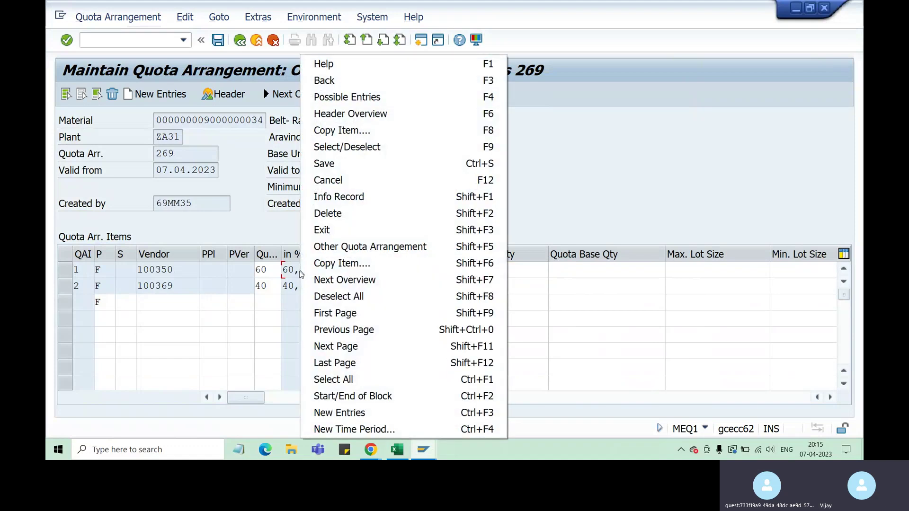
{"action": "left_click", "coordinate": [325, 63]}
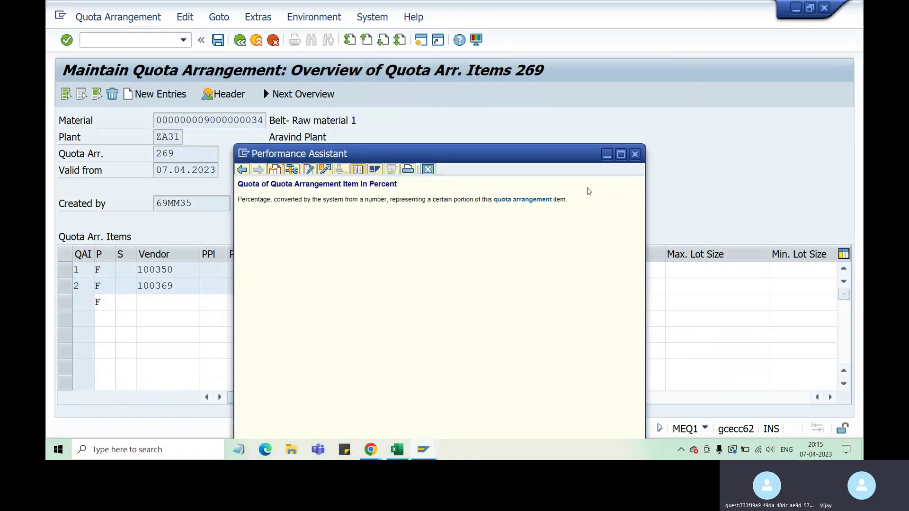
{"action": "left_click", "coordinate": [635, 154]}
{"action": "right_click", "coordinate": [267, 281]}
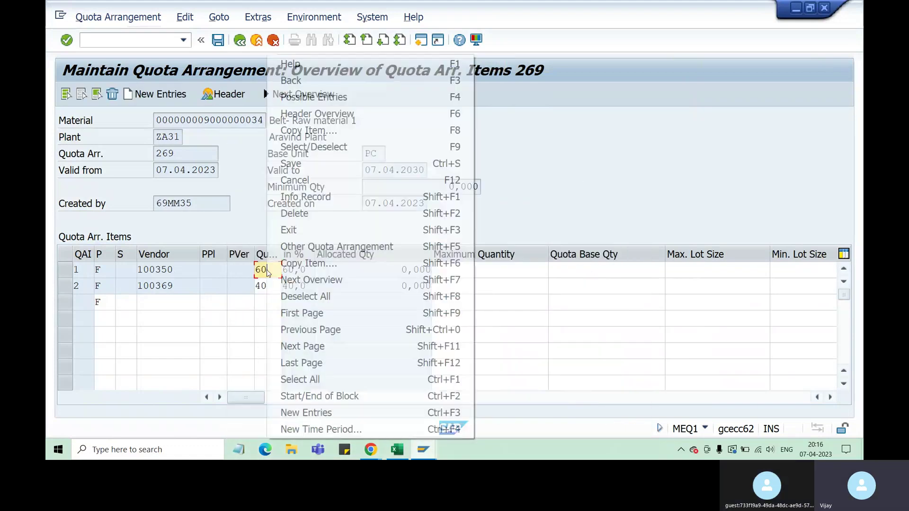
{"action": "left_click", "coordinate": [309, 62]}
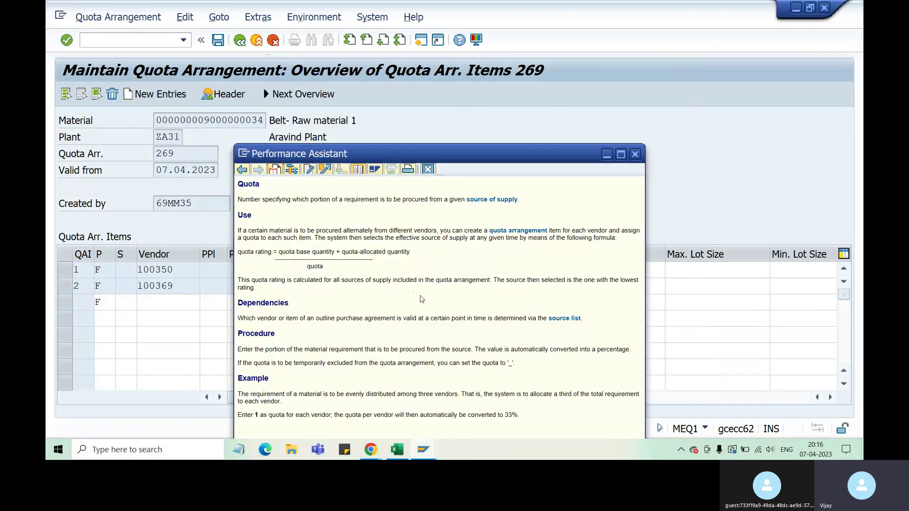
{"action": "left_click_drag", "start_coordinate": [453, 154], "coordinate": [654, 111]}
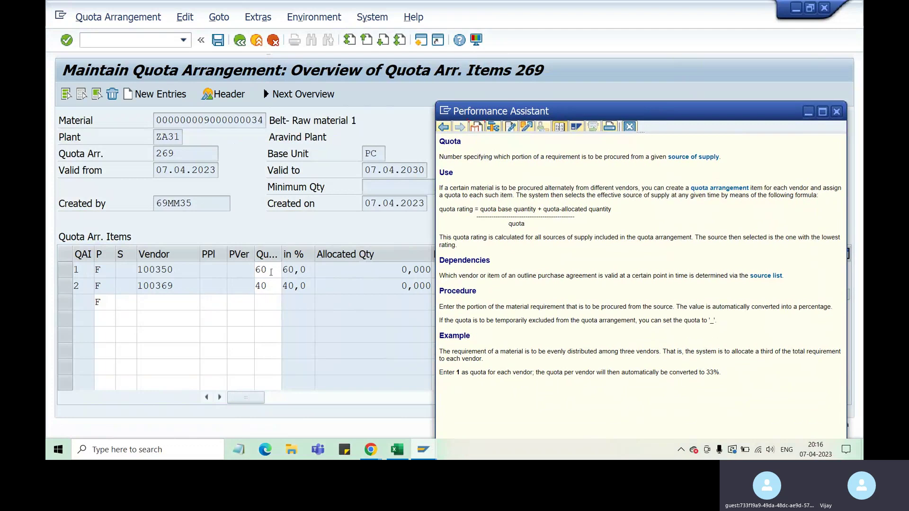
Copy the quota rating formula from the Quota field help and bring Excel forward.
{"action": "right_click", "coordinate": [270, 258]}
{"action": "left_click", "coordinate": [294, 64]}
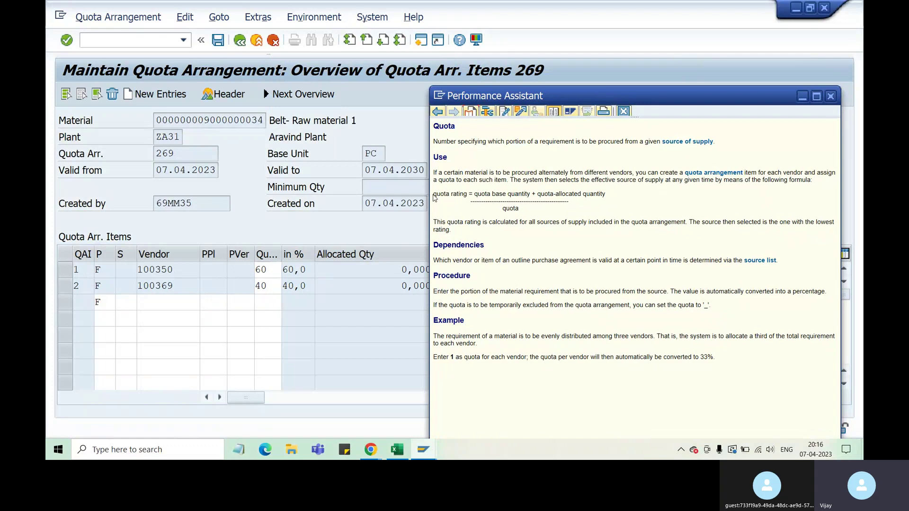
{"action": "left_click_drag", "start_coordinate": [434, 194], "coordinate": [471, 195]}
{"action": "left_click_drag", "start_coordinate": [434, 194], "coordinate": [571, 209]}
{"action": "right_click", "coordinate": [554, 201]}
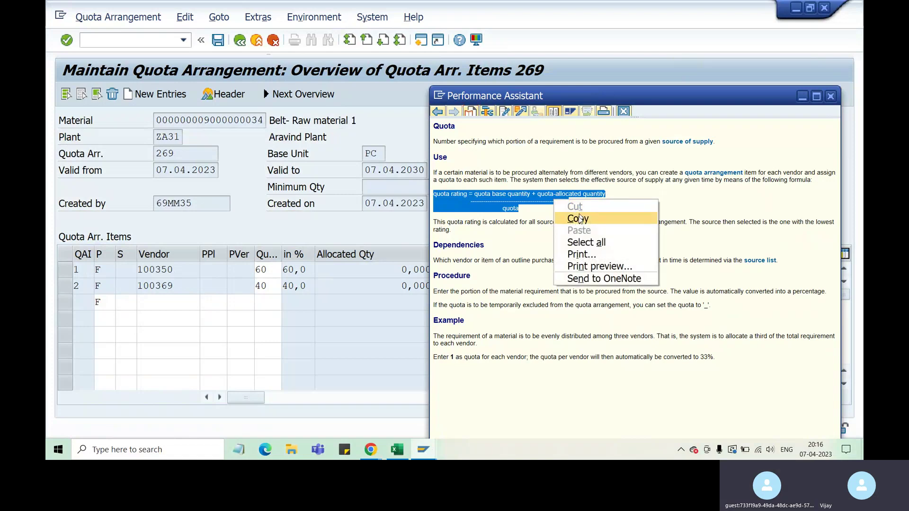
{"action": "left_click", "coordinate": [580, 218]}
{"action": "left_click", "coordinate": [397, 449]}
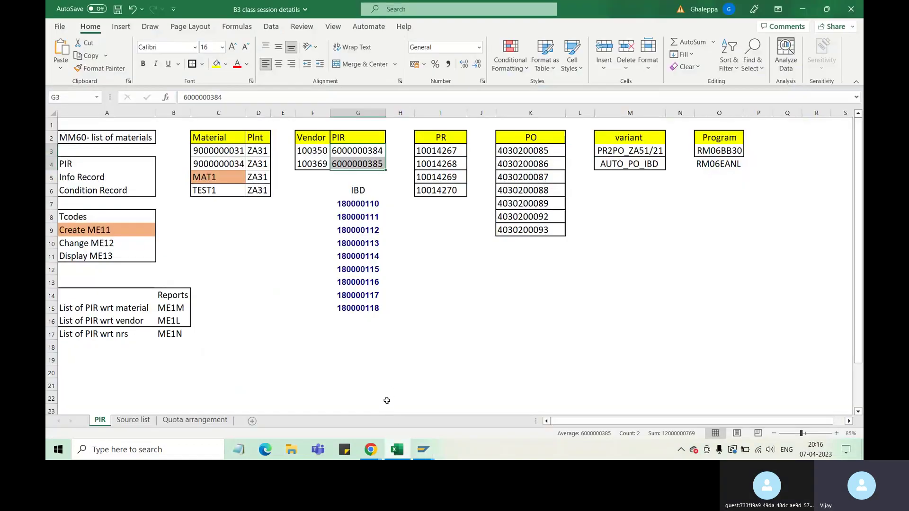
Paste the quota rating formula into cell J19 of the Quota arrangement sheet, matching destination formatting.
{"action": "left_click", "coordinate": [195, 420]}
{"action": "scroll", "coordinate": [450, 334], "scroll_direction": "down", "scroll_amount": 3}
{"action": "left_click", "coordinate": [458, 280]}
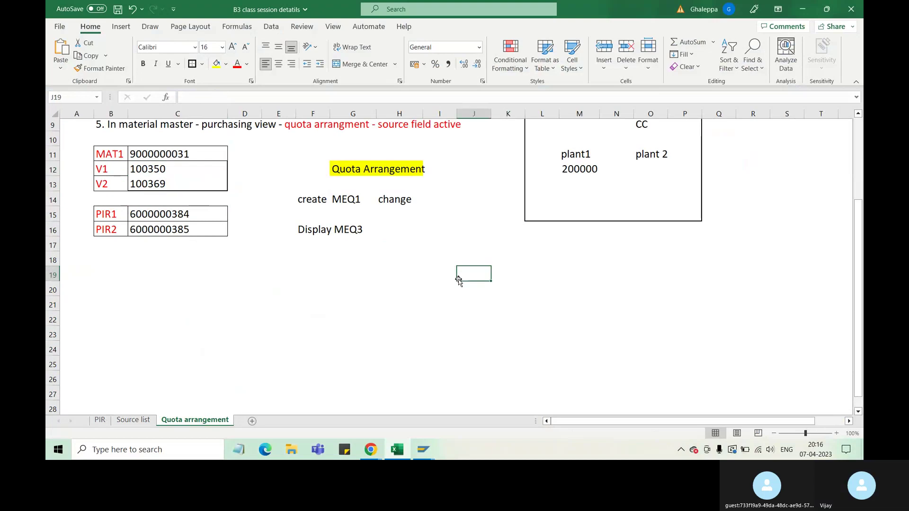
{"action": "right_click", "coordinate": [459, 280]}
{"action": "left_click", "coordinate": [502, 188]}
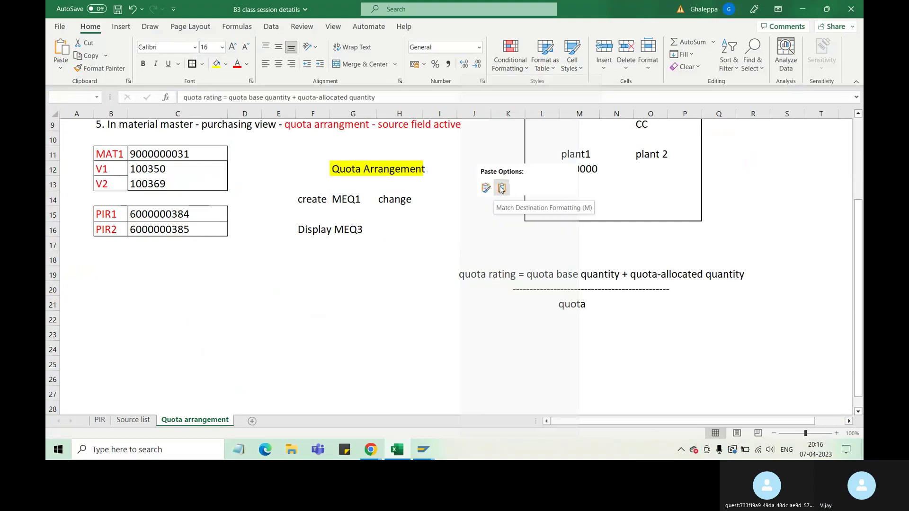
{"action": "left_click", "coordinate": [508, 346]}
Enlarge the pasted formula block J19:Q20 to font size 20.
{"action": "left_click_drag", "start_coordinate": [474, 275], "coordinate": [716, 298]}
{"action": "left_click", "coordinate": [232, 48]}
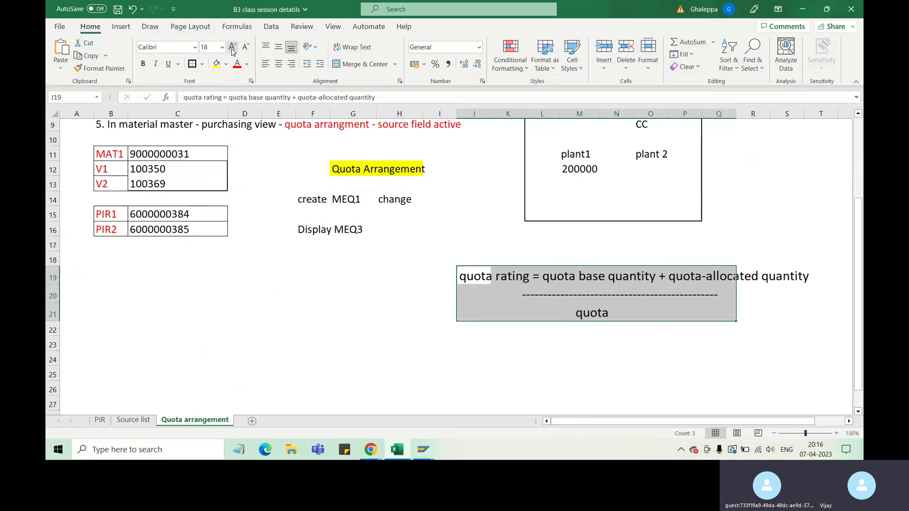
{"action": "left_click", "coordinate": [232, 48]}
{"action": "left_click", "coordinate": [497, 313]}
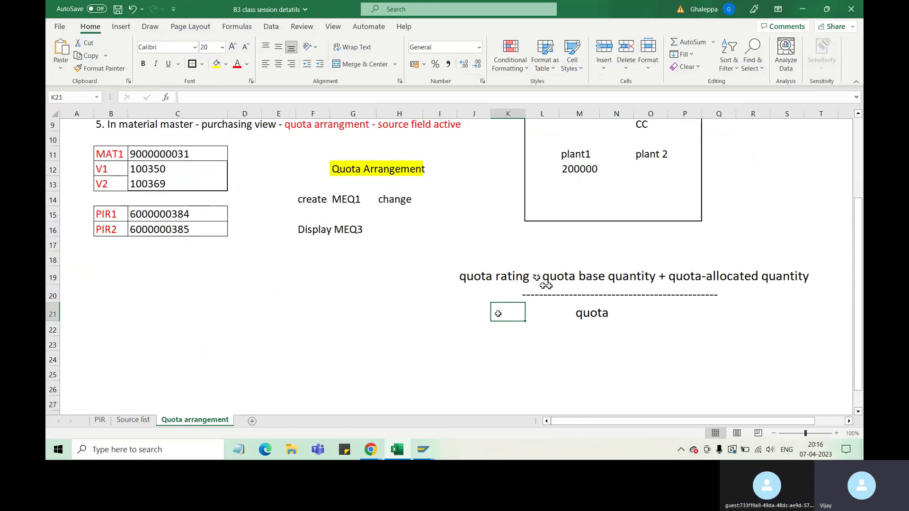
Move the quota rating label J19:K19 down a row, undo the move, and copy the label.
{"action": "left_click", "coordinate": [530, 278]}
{"action": "left_click_drag", "start_coordinate": [474, 278], "coordinate": [517, 279]}
{"action": "left_click_drag", "start_coordinate": [457, 278], "coordinate": [453, 302]}
{"action": "left_click", "coordinate": [504, 339]}
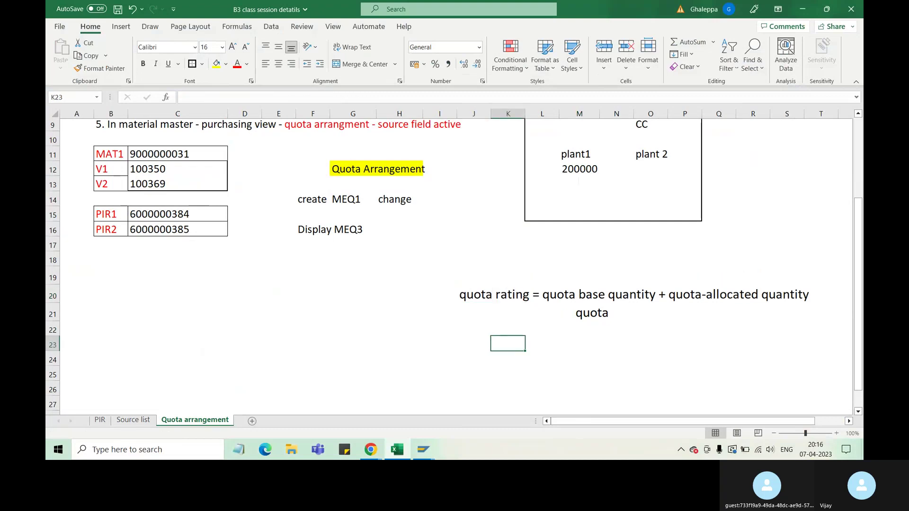
{"action": "key", "text": "ctrl+z"}
{"action": "key", "text": "ctrl+c"}
Select cells K22, L20, P21 and M21 around the formula's divider line.
{"action": "left_click", "coordinate": [540, 343]}
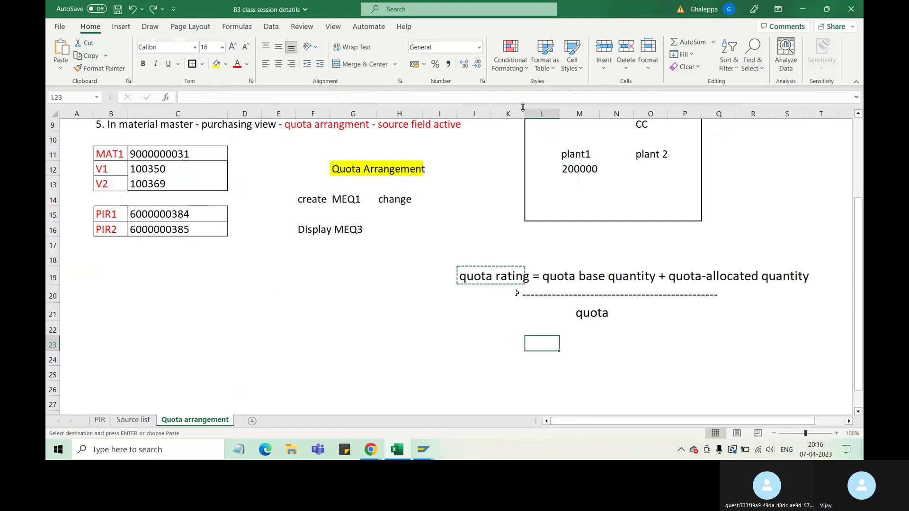
{"action": "left_click", "coordinate": [511, 329]}
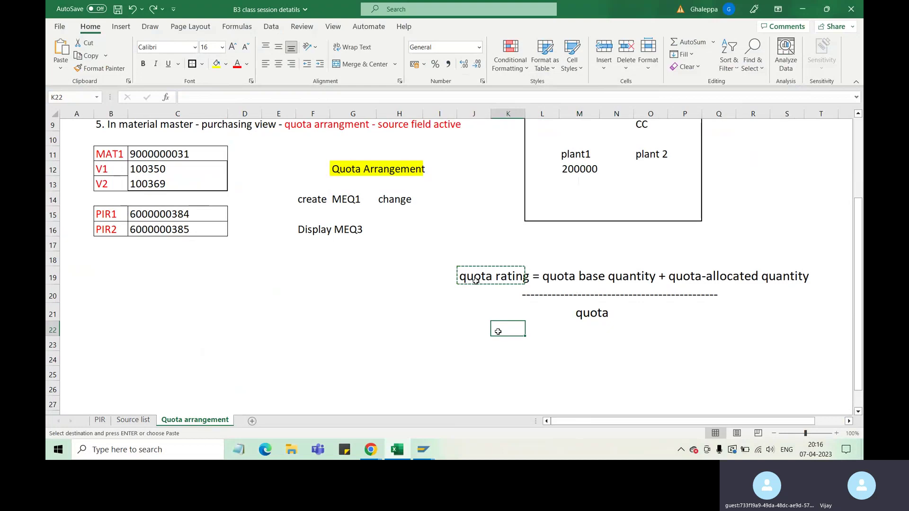
{"action": "left_click", "coordinate": [542, 294]}
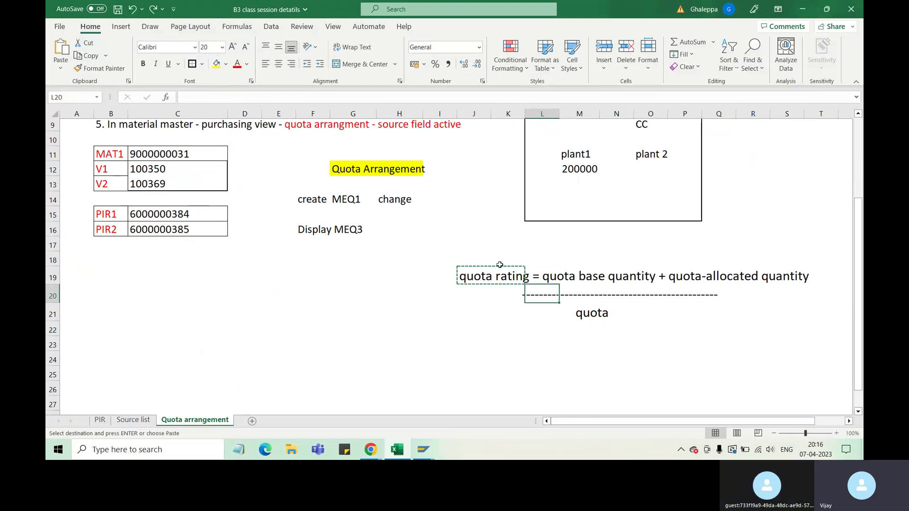
{"action": "left_click", "coordinate": [670, 310]}
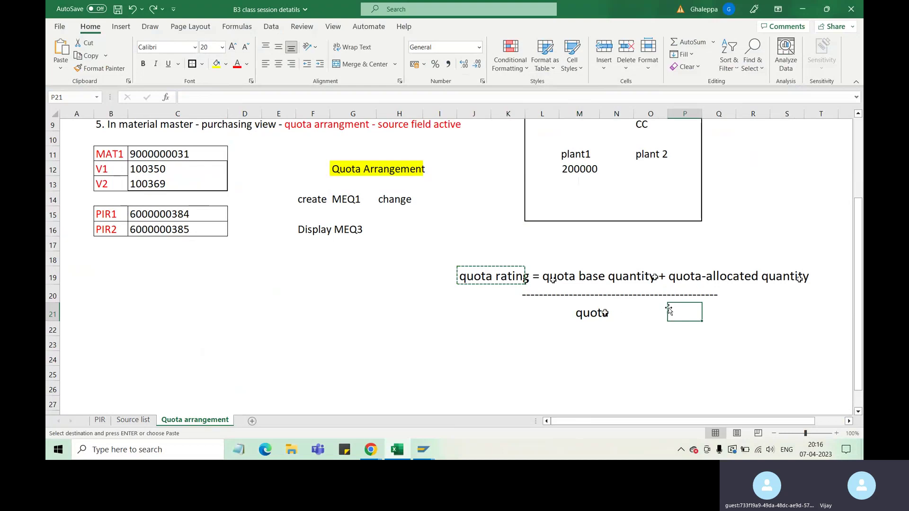
{"action": "left_click", "coordinate": [597, 314]}
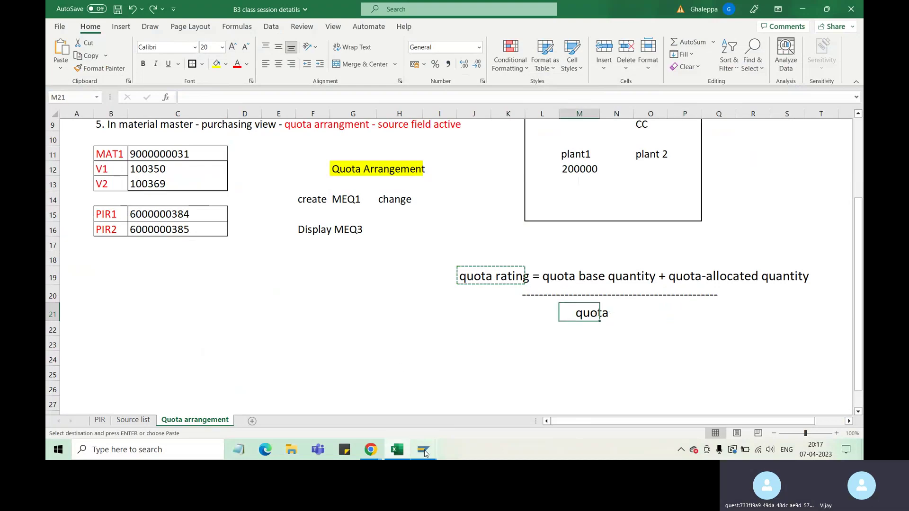
In arrangement 269, select vendor 100350's row and its Quota Base Qty field, then go back to Excel.
{"action": "mouse_move", "coordinate": [425, 453]}
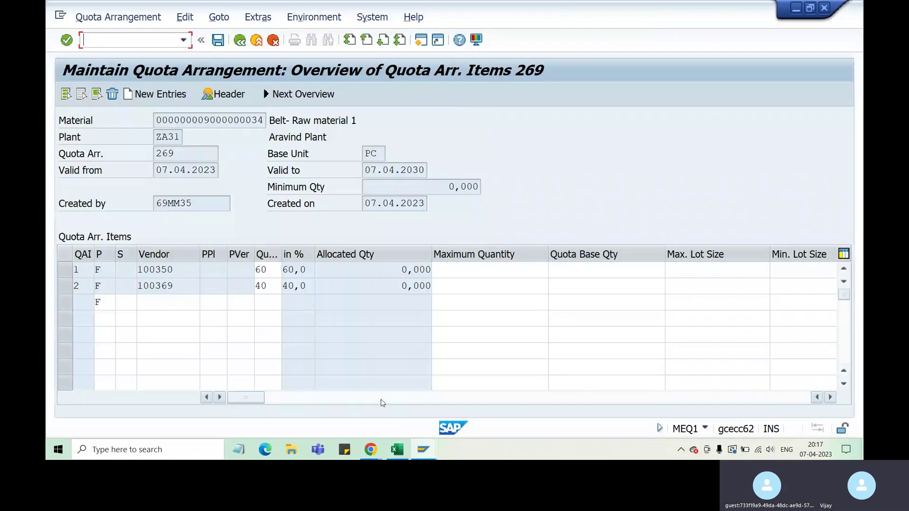
{"action": "left_click", "coordinate": [408, 413]}
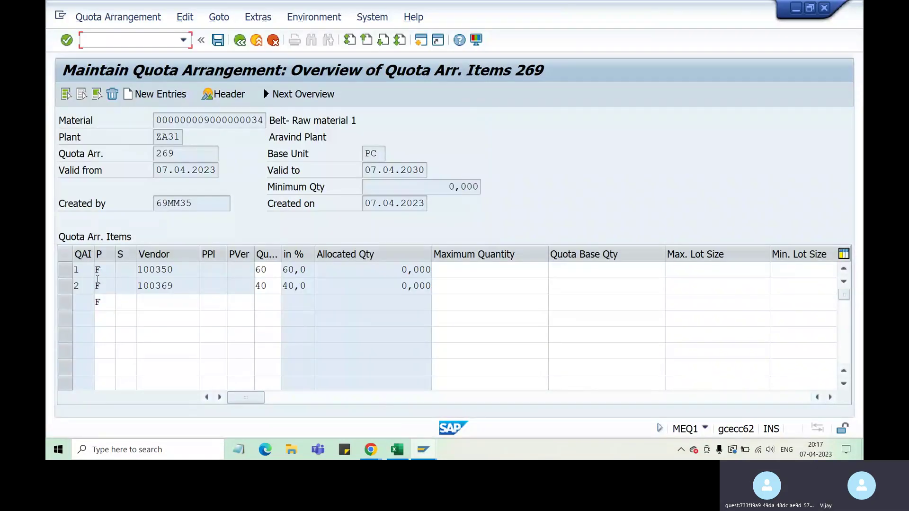
{"action": "left_click", "coordinate": [66, 270]}
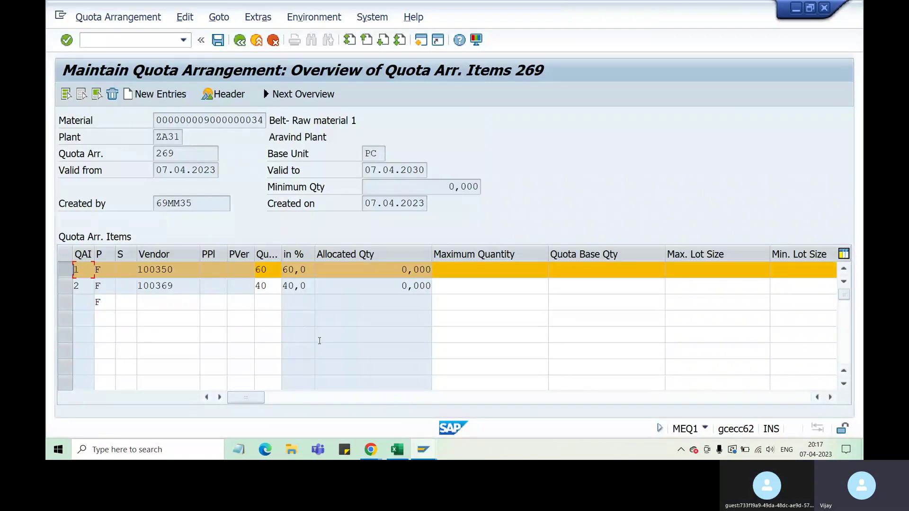
{"action": "left_click", "coordinate": [456, 354]}
{"action": "left_click", "coordinate": [625, 269]}
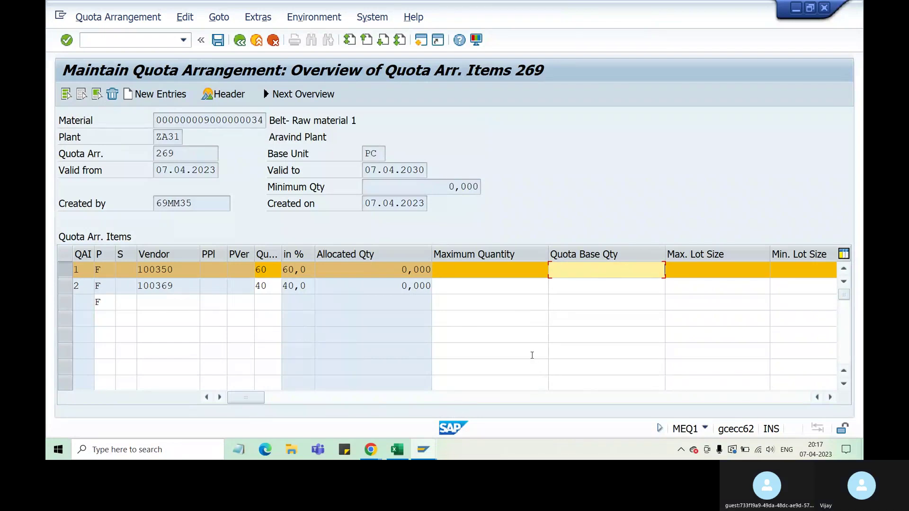
{"action": "left_click", "coordinate": [426, 450]}
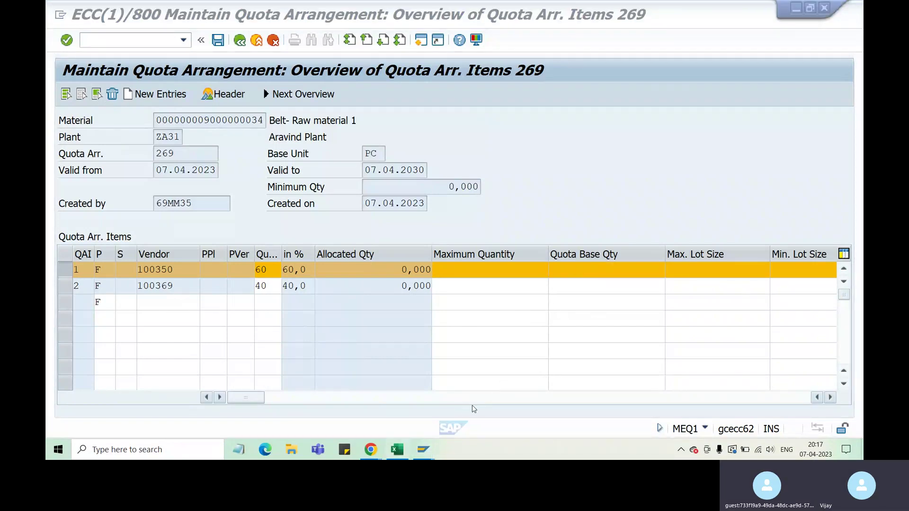
{"action": "left_click", "coordinate": [404, 450]}
Enter 0+0 in cell M24, confirming vendor 100350's allocated quantity 0,000 in SAP.
{"action": "left_click", "coordinate": [572, 355]}
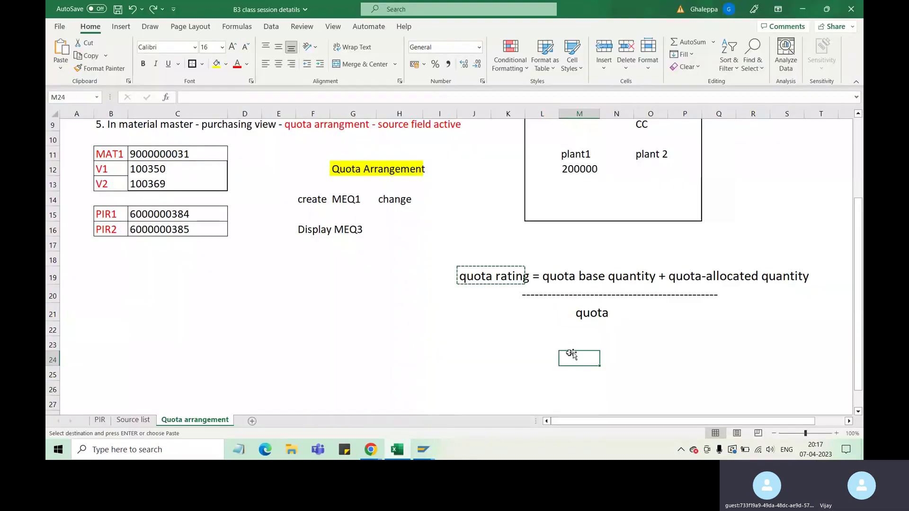
{"action": "type", "text": "0+"}
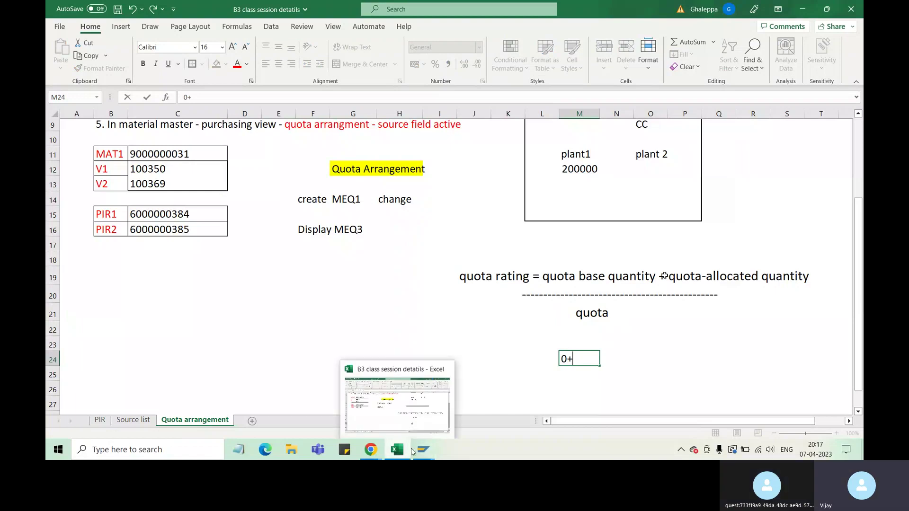
{"action": "mouse_move", "coordinate": [416, 452]}
{"action": "left_click", "coordinate": [396, 417]}
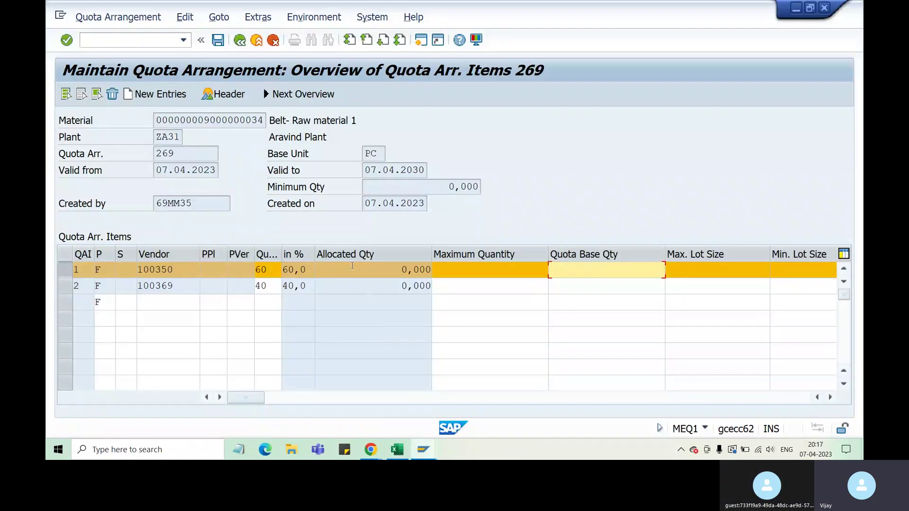
{"action": "left_click", "coordinate": [351, 269]}
{"action": "left_click_drag", "start_coordinate": [401, 270], "coordinate": [432, 269]}
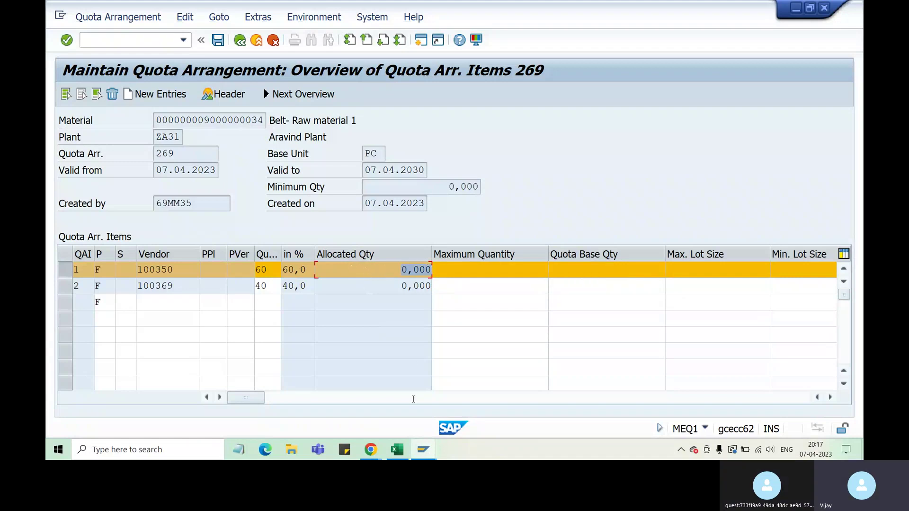
{"action": "left_click", "coordinate": [423, 450]}
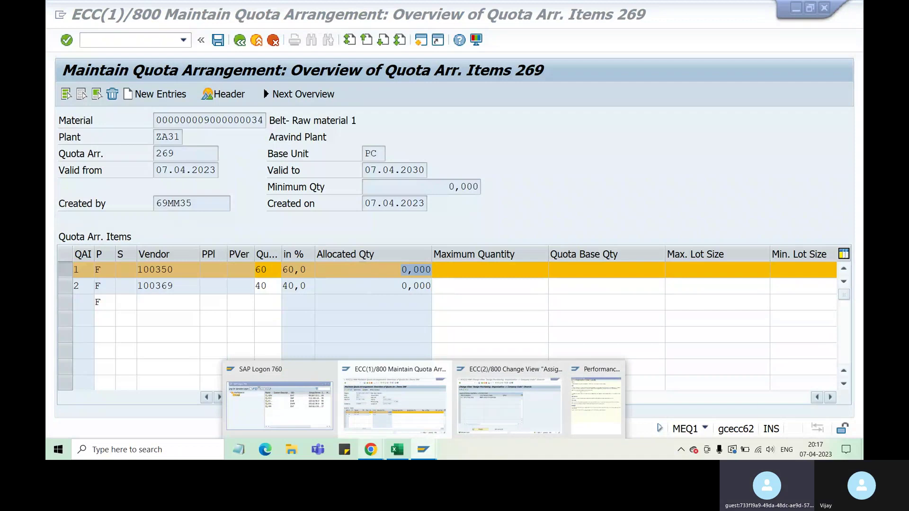
{"action": "left_click", "coordinate": [398, 450]}
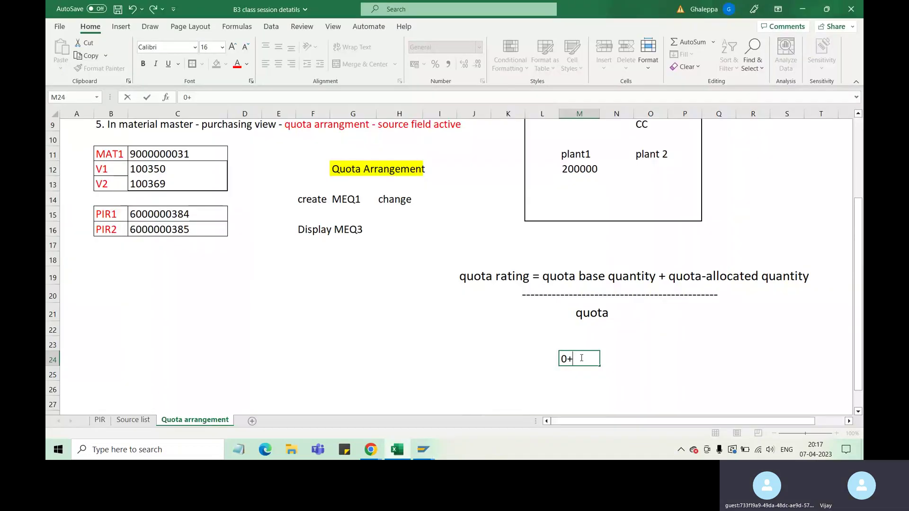
{"action": "type", "text": "0"}
{"action": "left_click", "coordinate": [557, 374]}
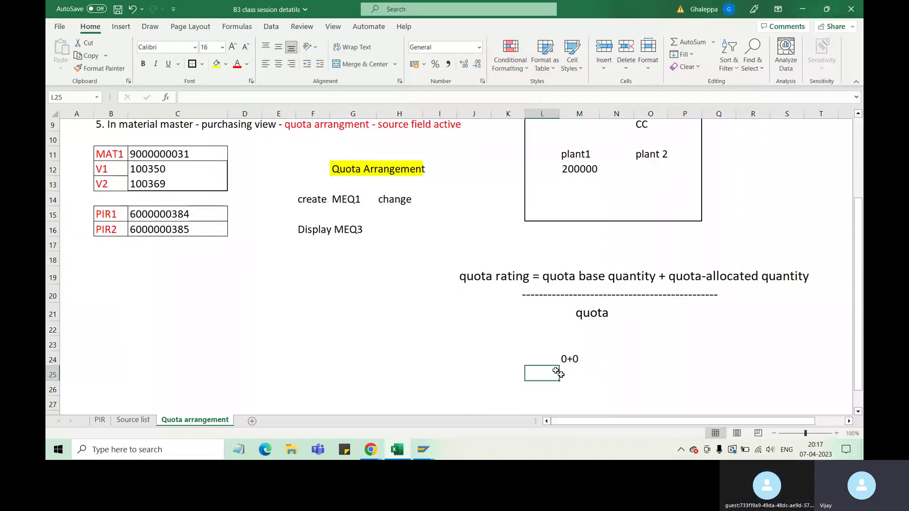
Enter the quota 60 in cell M25 below the sum.
{"action": "left_click_drag", "start_coordinate": [556, 374], "coordinate": [575, 381]}
{"action": "mouse_move", "coordinate": [428, 454]}
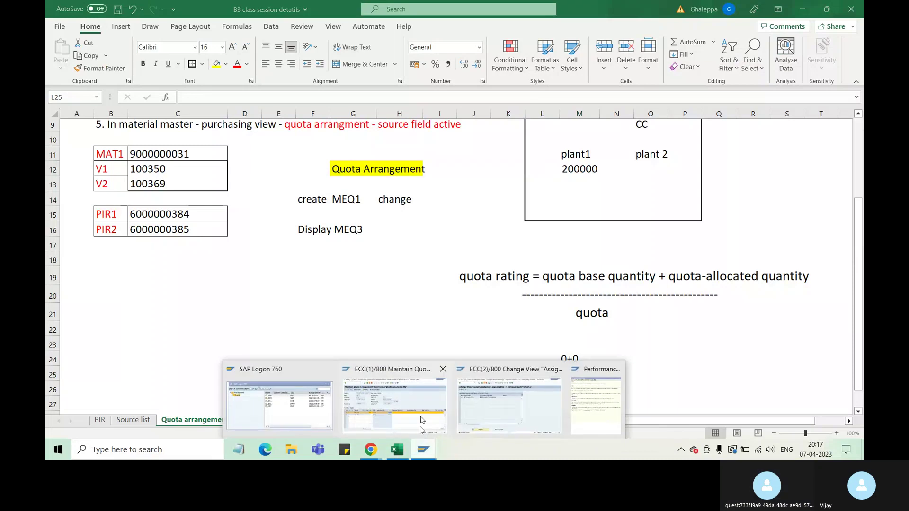
{"action": "left_click", "coordinate": [421, 428]}
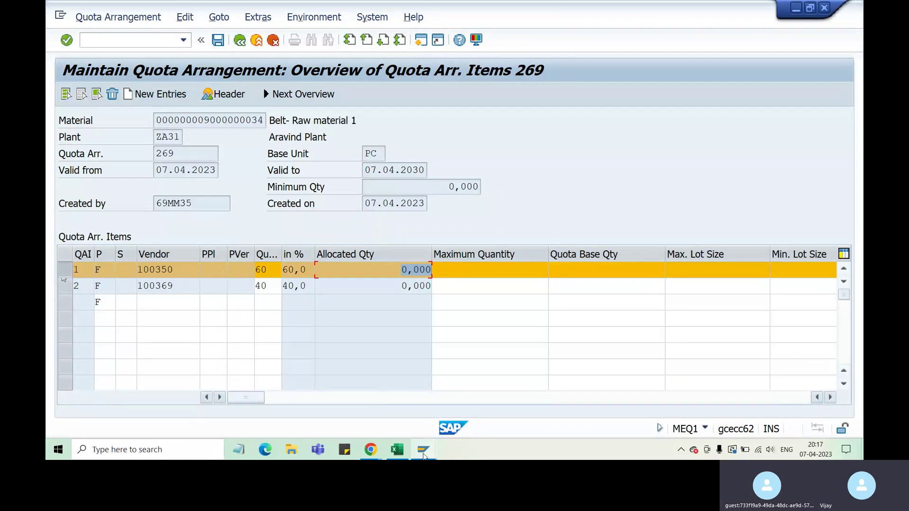
{"action": "left_click", "coordinate": [397, 450]}
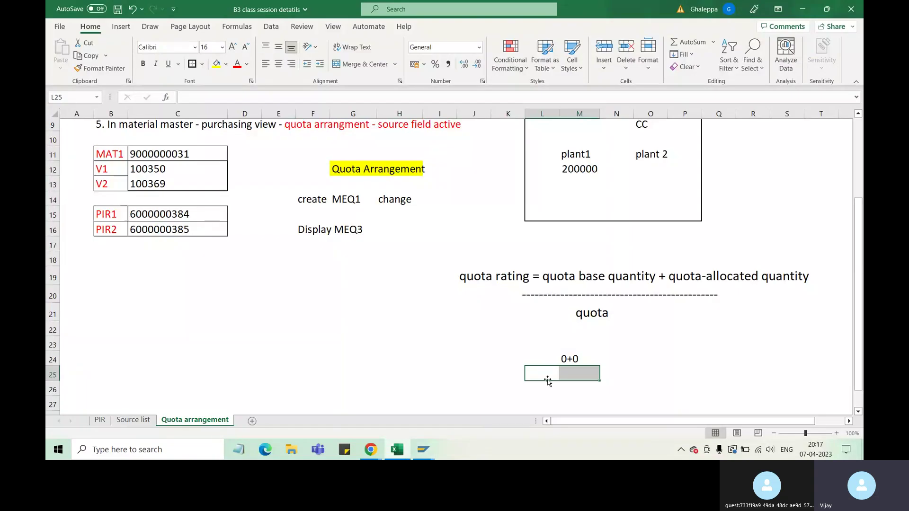
{"action": "left_click", "coordinate": [562, 374]}
{"action": "type", "text": "60"}
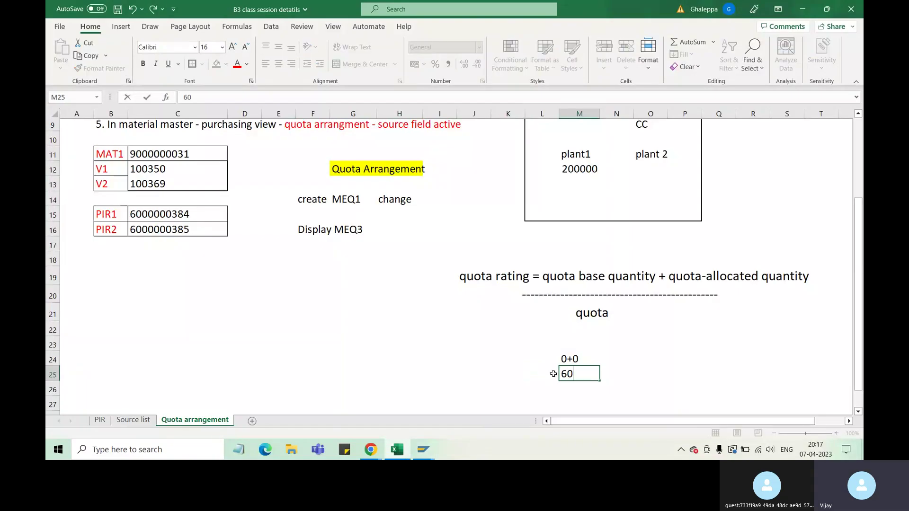
Enter the result 0 in cell N24, then return to SAP's Maintain Quota Arrangement window.
{"action": "left_click", "coordinate": [611, 361]}
{"action": "type", "text": "0"}
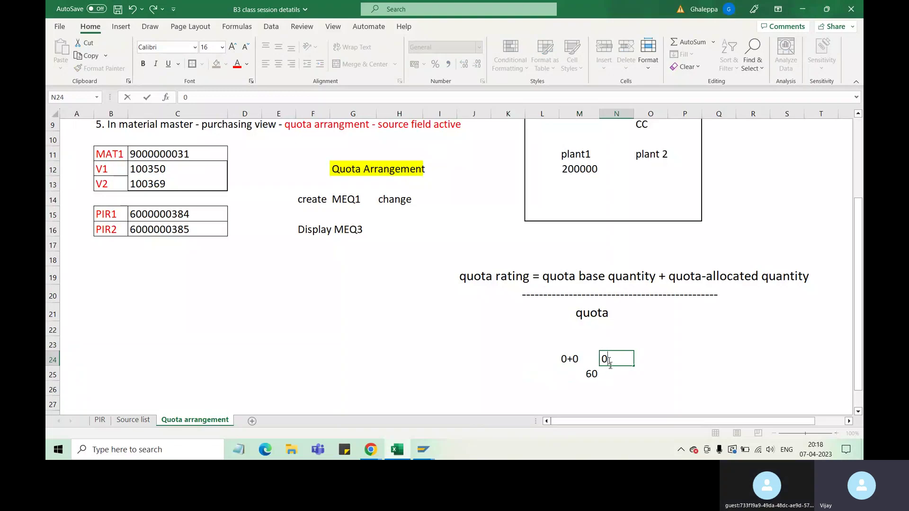
{"action": "double_click", "coordinate": [604, 359]}
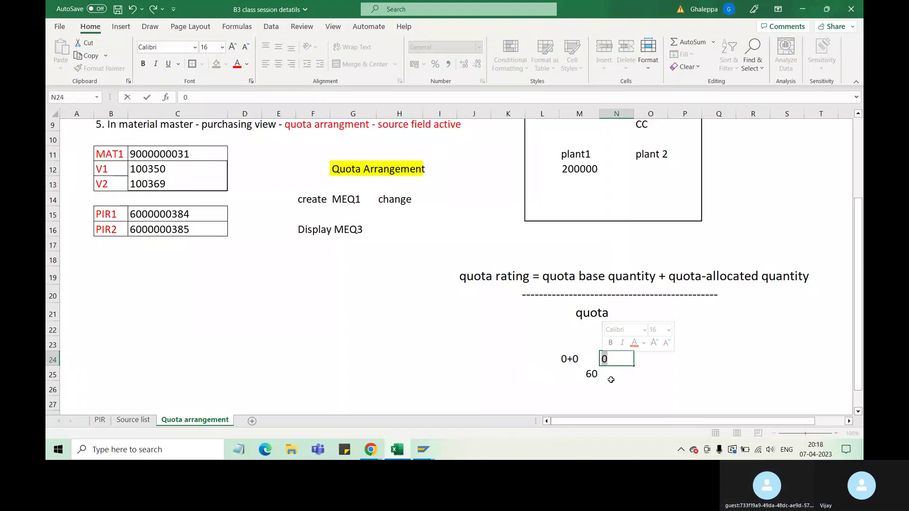
{"action": "left_click", "coordinate": [422, 452]}
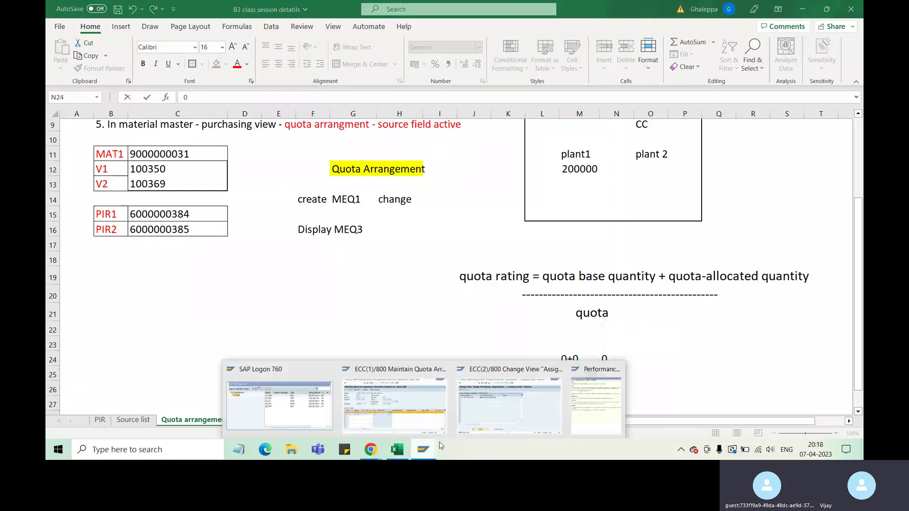
{"action": "left_click", "coordinate": [420, 426]}
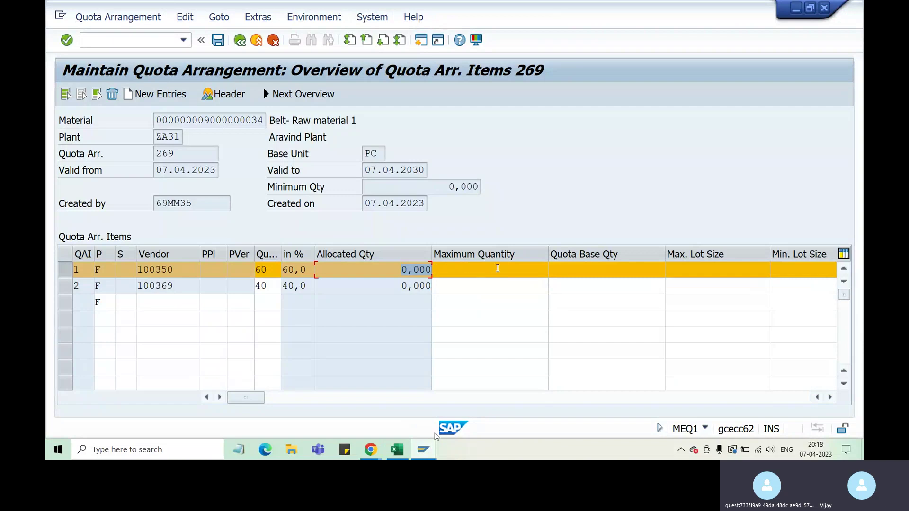
{"action": "left_click", "coordinate": [402, 270]}
{"action": "left_click_drag", "start_coordinate": [401, 270], "coordinate": [419, 272]}
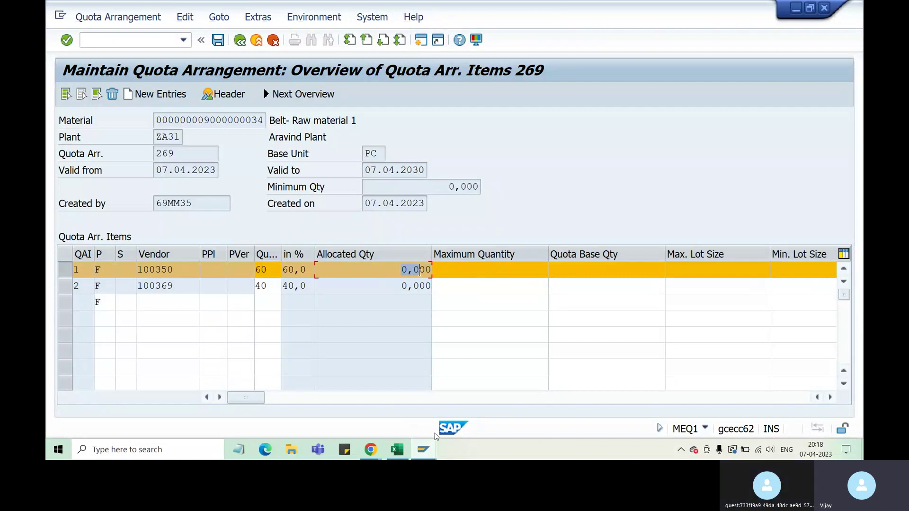
{"action": "left_click", "coordinate": [593, 269]}
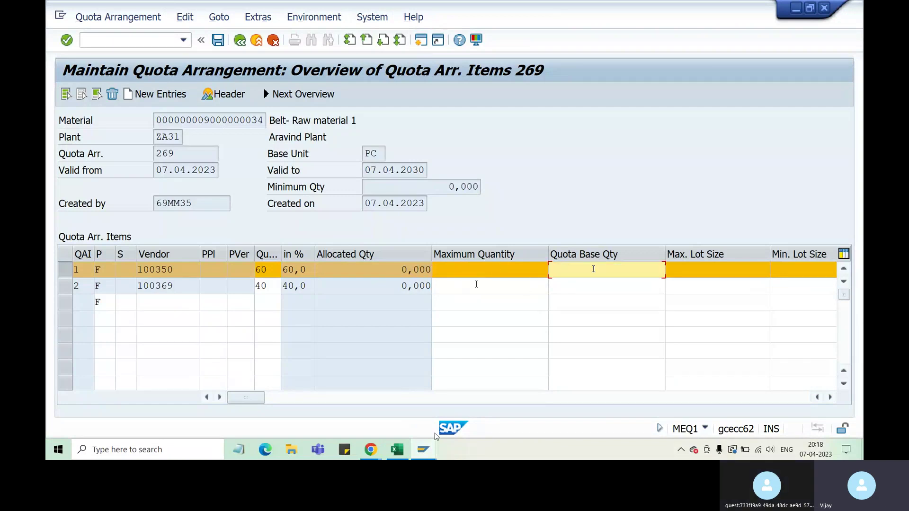
{"action": "left_click", "coordinate": [576, 270]}
{"action": "left_click", "coordinate": [293, 270]}
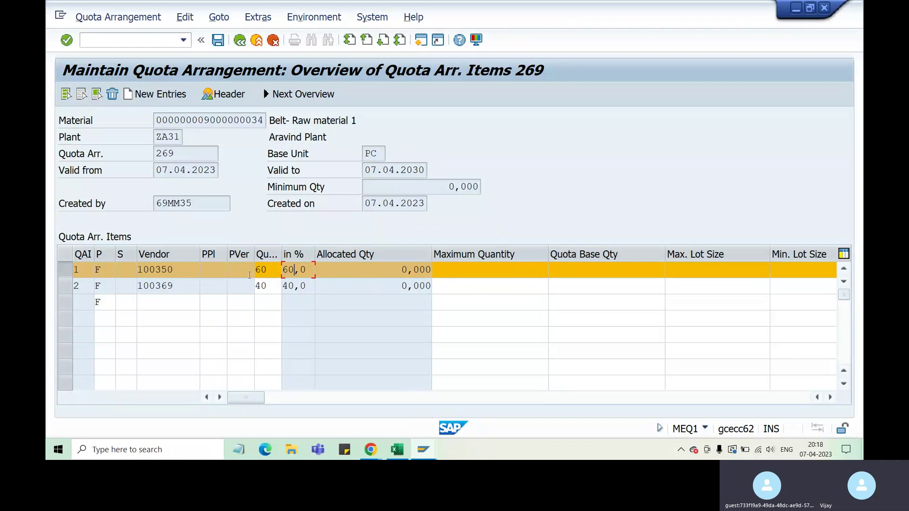
{"action": "left_click_drag", "start_coordinate": [183, 270], "coordinate": [141, 270]}
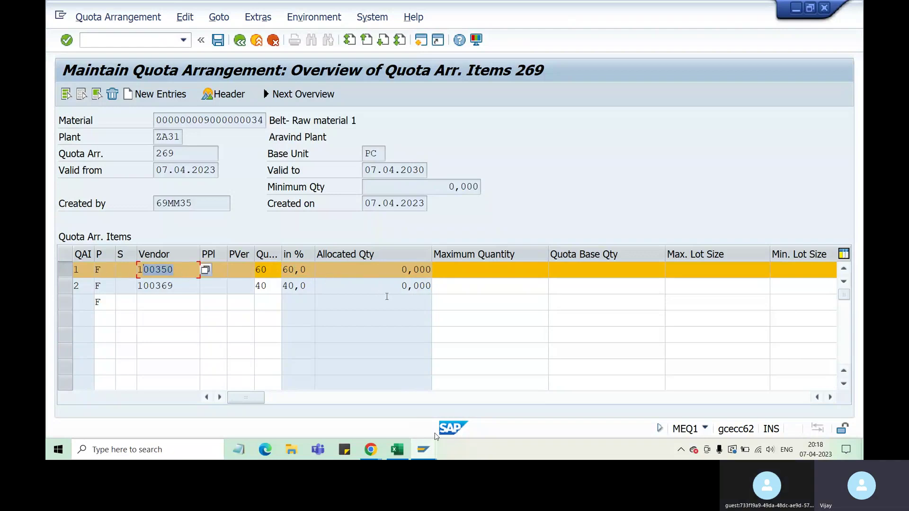
{"action": "left_click", "coordinate": [462, 289]}
{"action": "key", "text": "Return"}
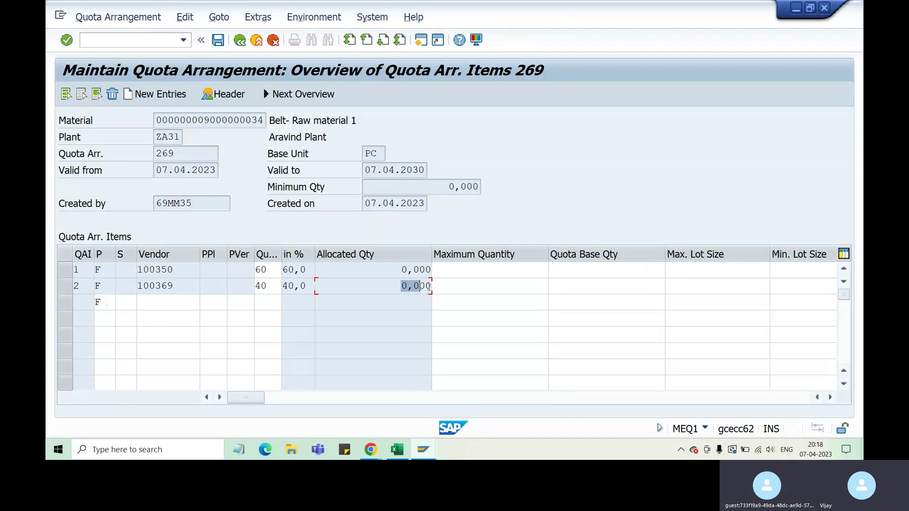
{"action": "left_click", "coordinate": [571, 287]}
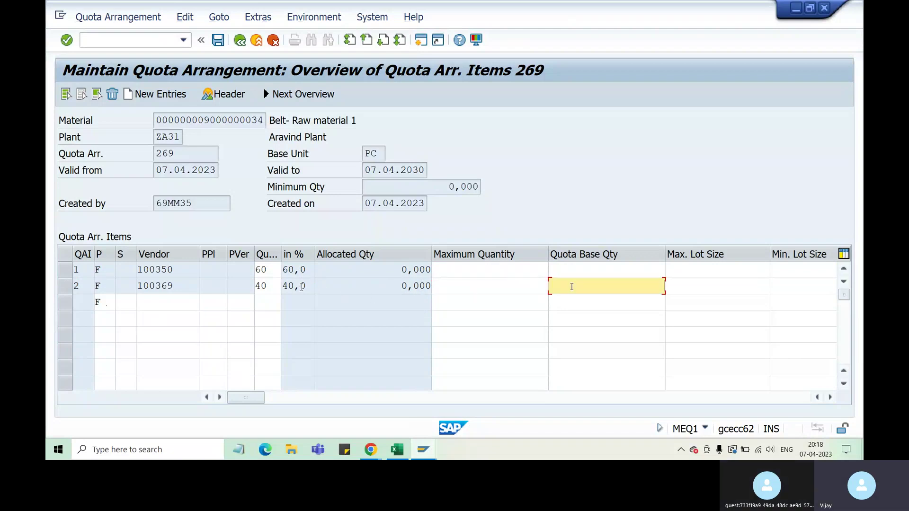
{"action": "left_click_drag", "start_coordinate": [301, 288], "coordinate": [273, 286]}
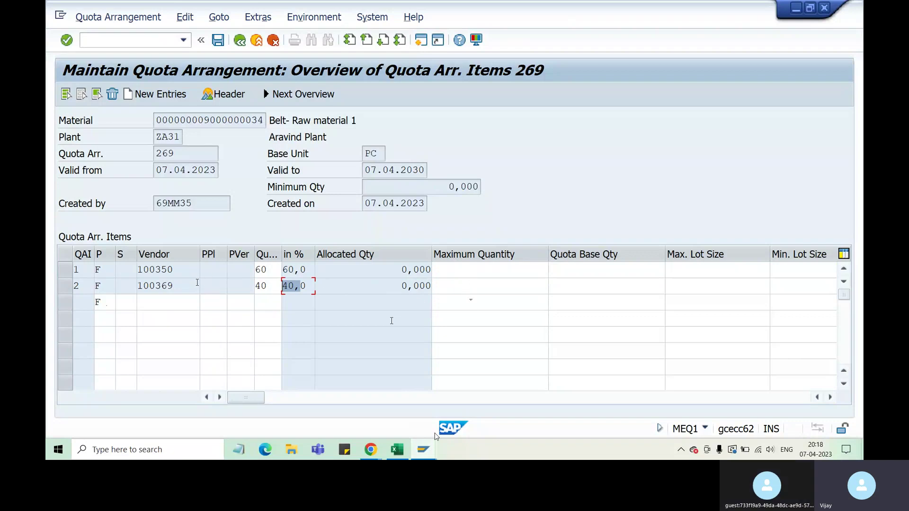
{"action": "left_click_drag", "start_coordinate": [173, 270], "coordinate": [151, 269]}
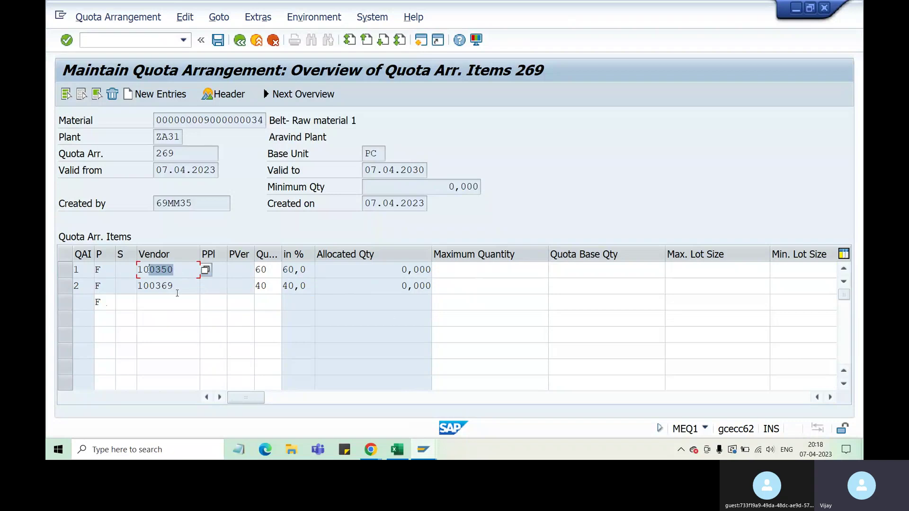
{"action": "left_click_drag", "start_coordinate": [175, 286], "coordinate": [150, 286]}
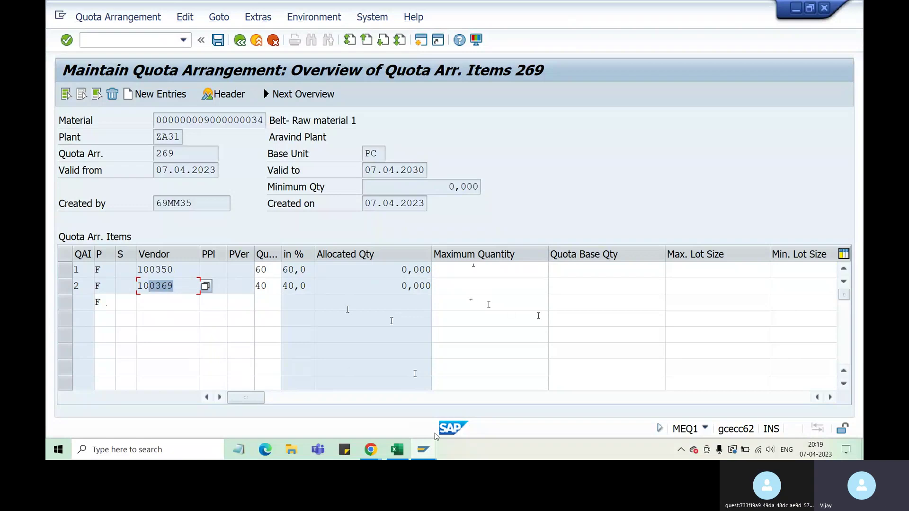
{"action": "key", "text": "Up"}
{"action": "left_click", "coordinate": [607, 266]}
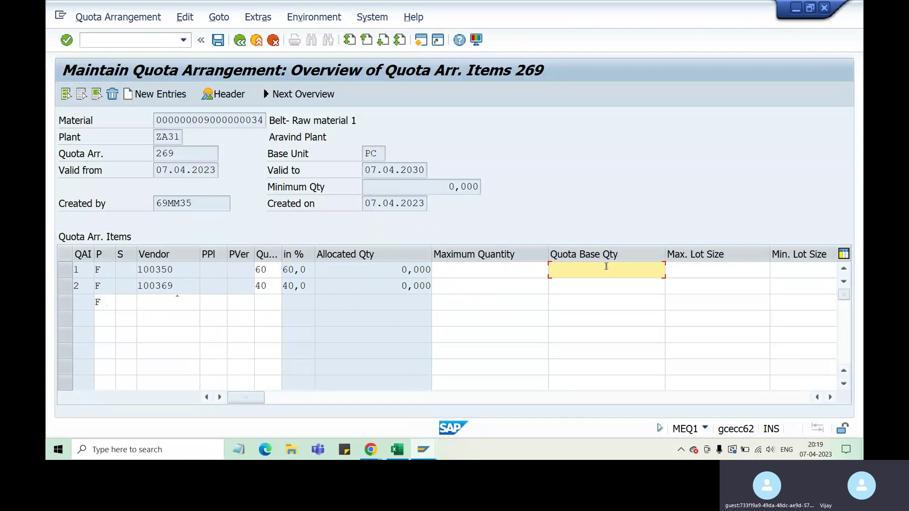
Set vendor 100350's quota base quantity to 100 and confirm the items past the warning.
{"action": "type", "text": "100"}
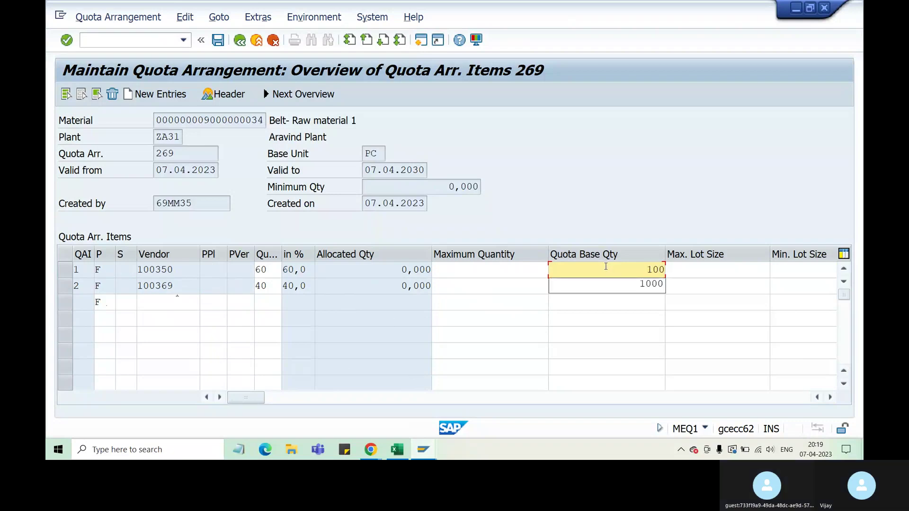
{"action": "left_click", "coordinate": [637, 362]}
{"action": "left_click", "coordinate": [643, 288]}
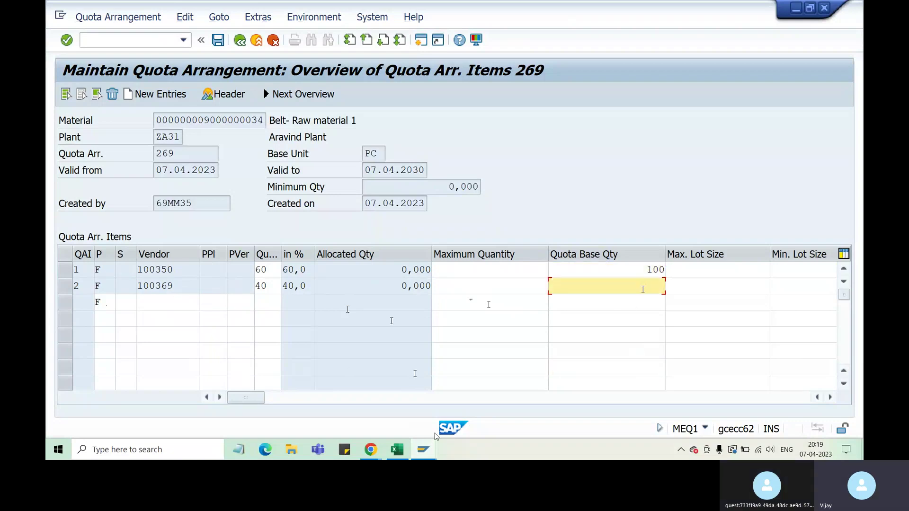
{"action": "type", "text": "0"}
{"action": "key", "text": "Return"}
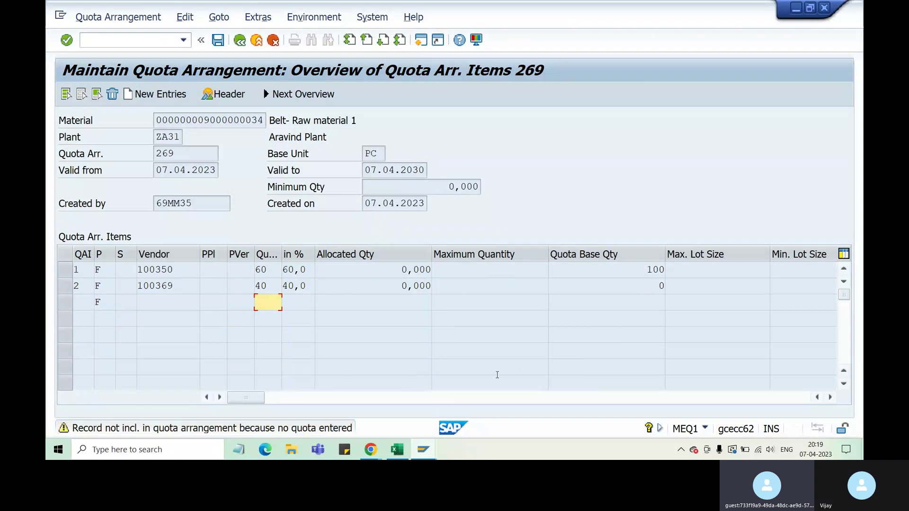
{"action": "key", "text": "Return"}
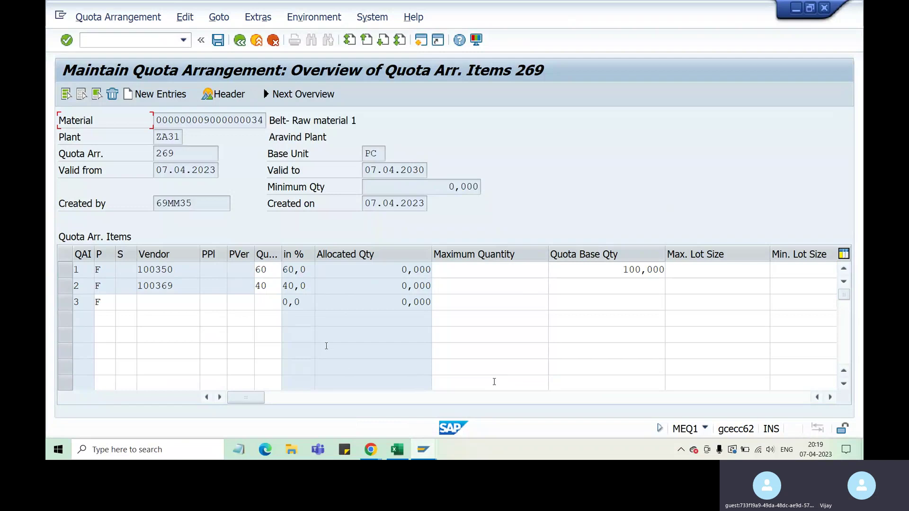
Delete the empty third item row, confirming with Yes.
{"action": "left_click", "coordinate": [67, 271]}
{"action": "left_click", "coordinate": [65, 302]}
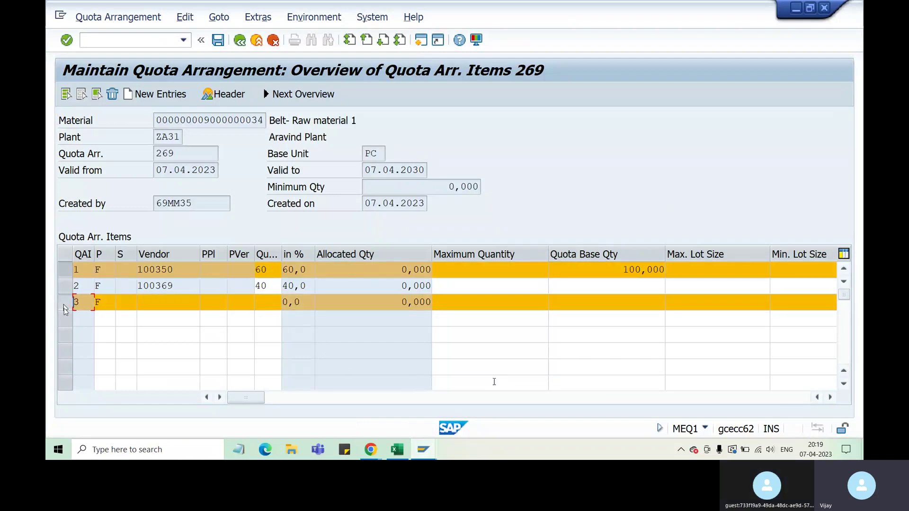
{"action": "left_click", "coordinate": [112, 94]}
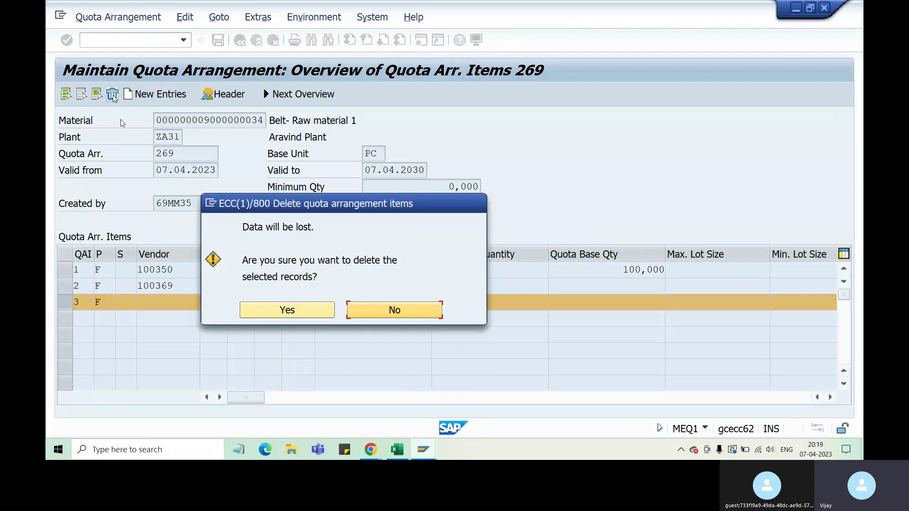
{"action": "left_click", "coordinate": [291, 312]}
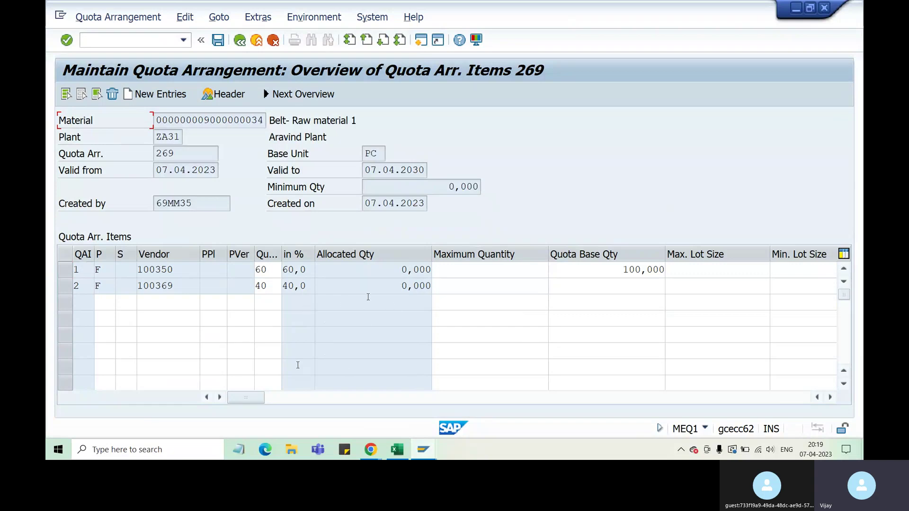
Review vendor 100369's row and overtype its quota of 40 with 50.
{"action": "left_click", "coordinate": [408, 286]}
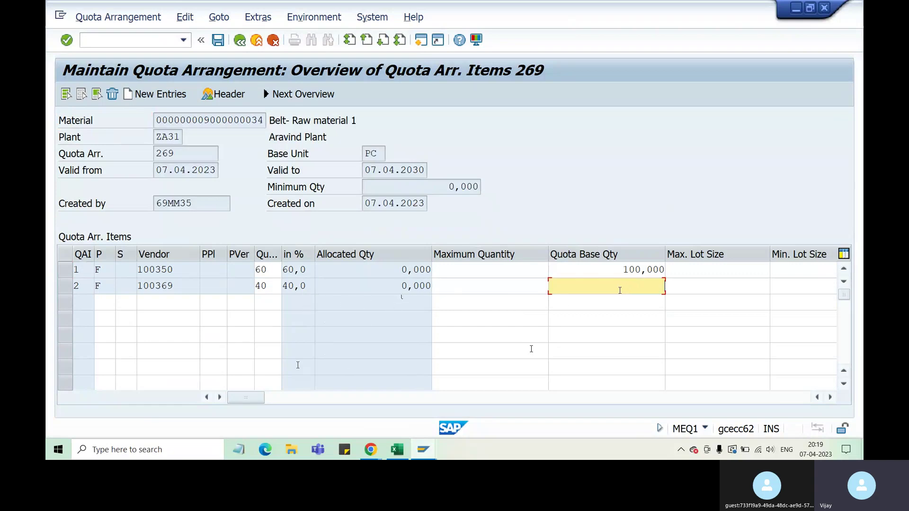
{"action": "left_click_drag", "start_coordinate": [307, 286], "coordinate": [284, 287]}
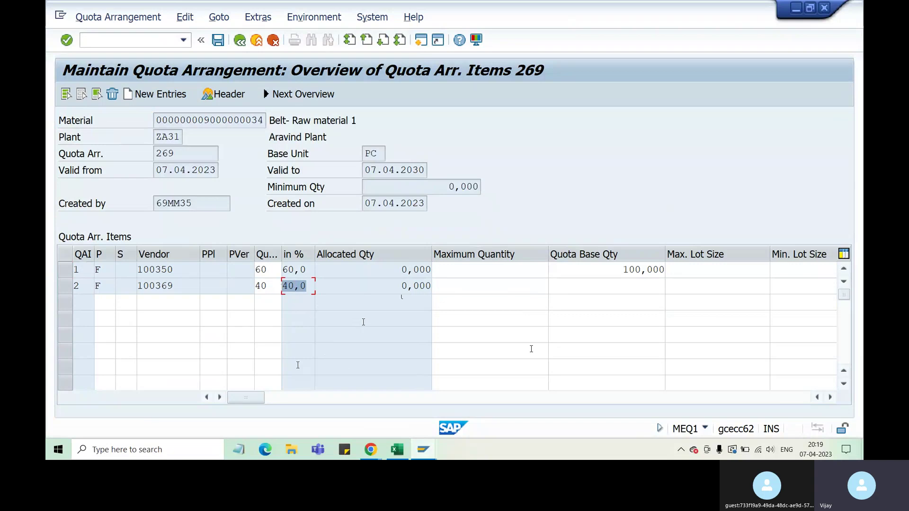
{"action": "left_click", "coordinate": [408, 270]}
{"action": "left_click_drag", "start_coordinate": [175, 287], "coordinate": [140, 286]}
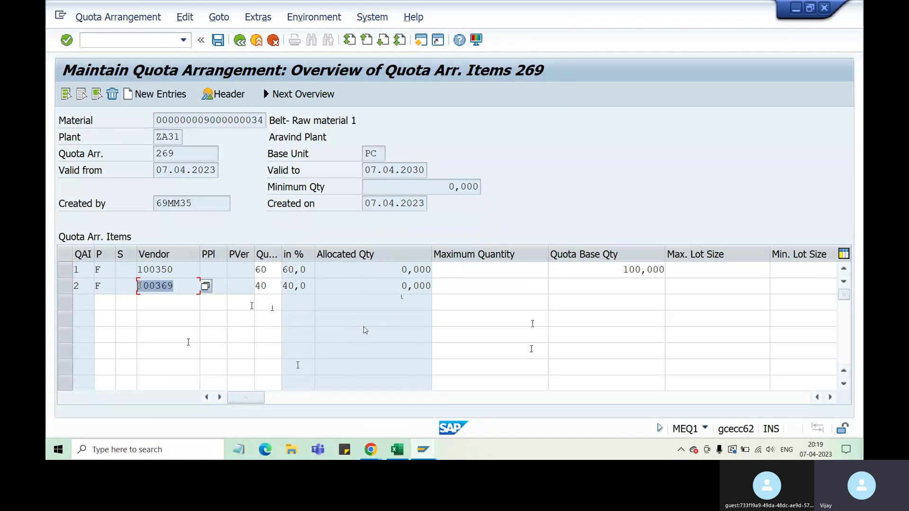
{"action": "left_click", "coordinate": [182, 287]}
{"action": "left_click_drag", "start_coordinate": [182, 286], "coordinate": [141, 285]}
{"action": "left_click_drag", "start_coordinate": [268, 286], "coordinate": [253, 285]}
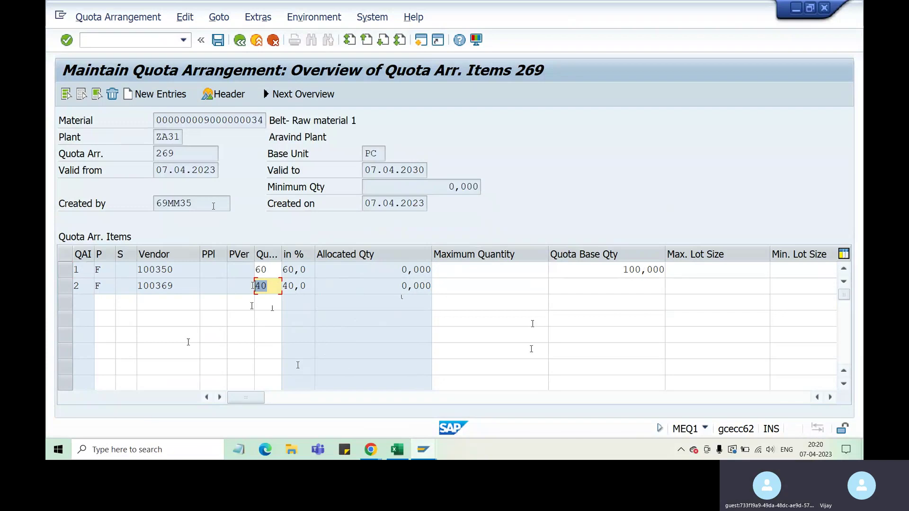
{"action": "left_click_drag", "start_coordinate": [174, 285], "coordinate": [156, 286]}
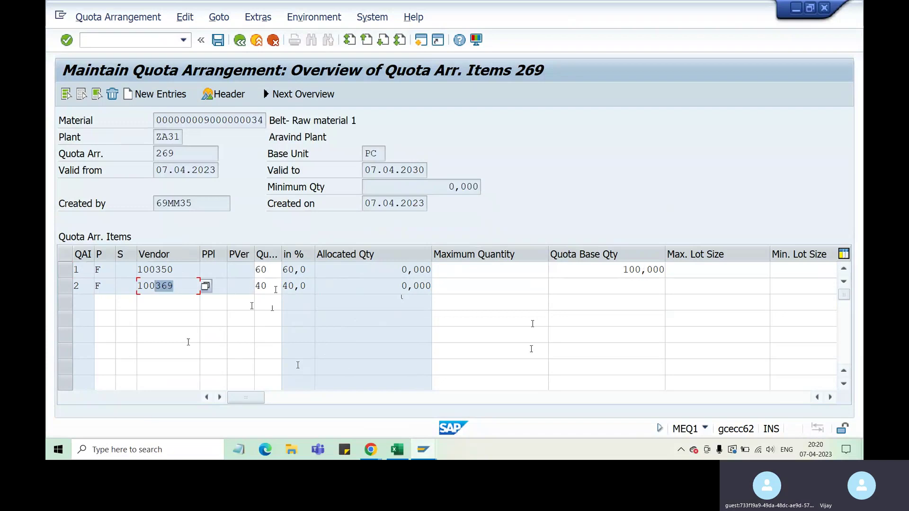
{"action": "left_click_drag", "start_coordinate": [275, 287], "coordinate": [249, 287]}
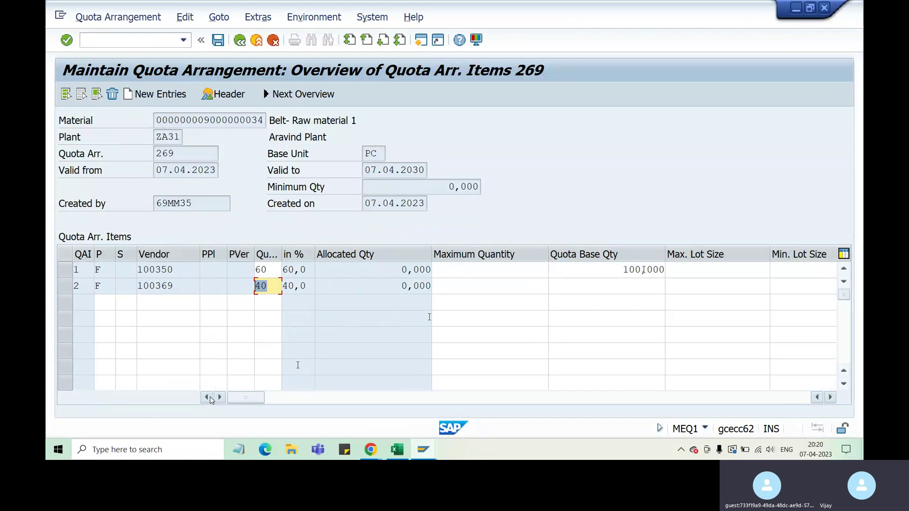
{"action": "type", "text": "50"}
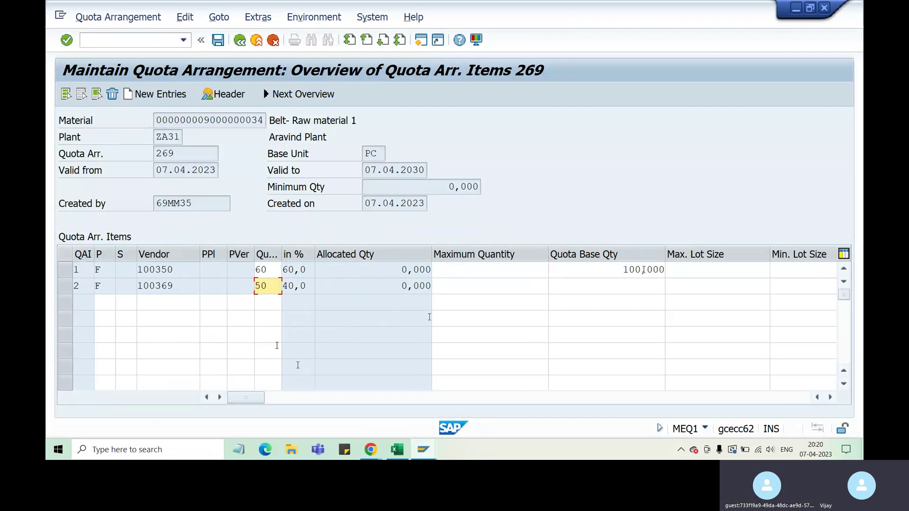
Replace vendor 100350's quota 60 with 50 and apply, giving both vendors 50,0%.
{"action": "double_click", "coordinate": [260, 269]}
{"action": "type", "text": "50"}
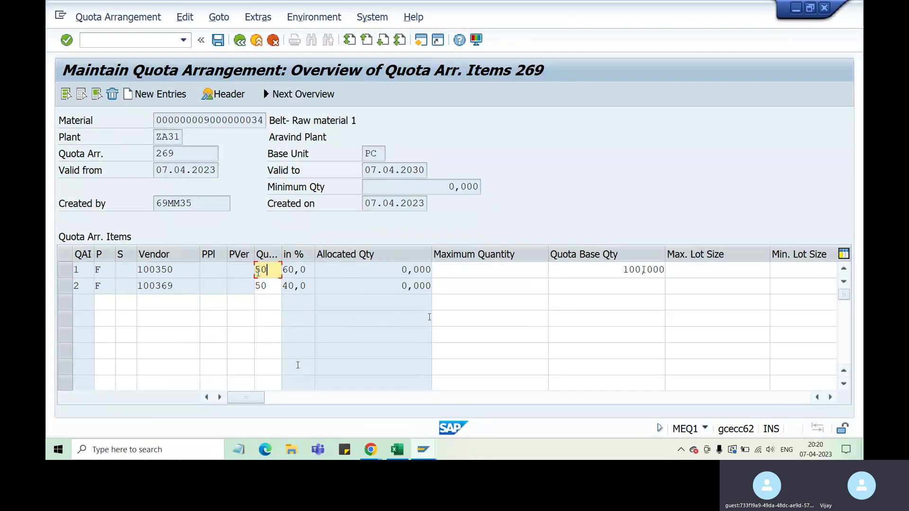
{"action": "key", "text": "Return"}
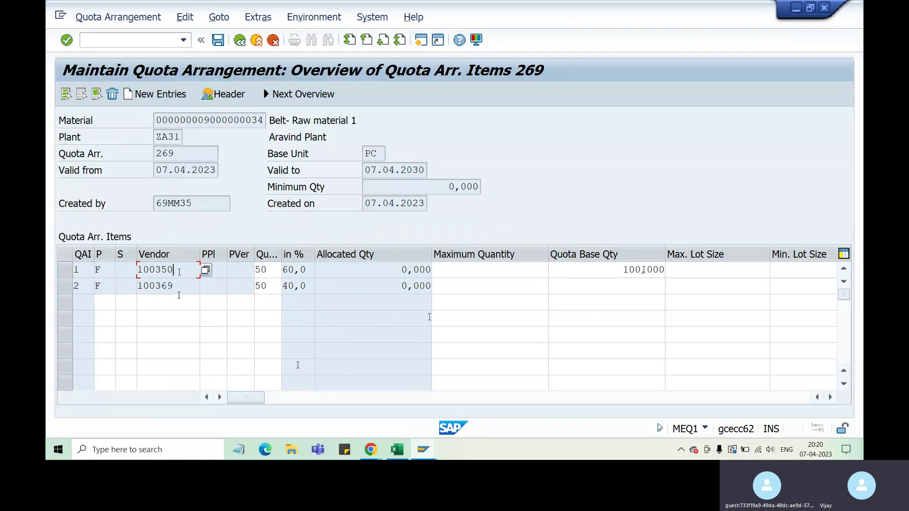
{"action": "double_click", "coordinate": [259, 269]}
{"action": "double_click", "coordinate": [266, 286]}
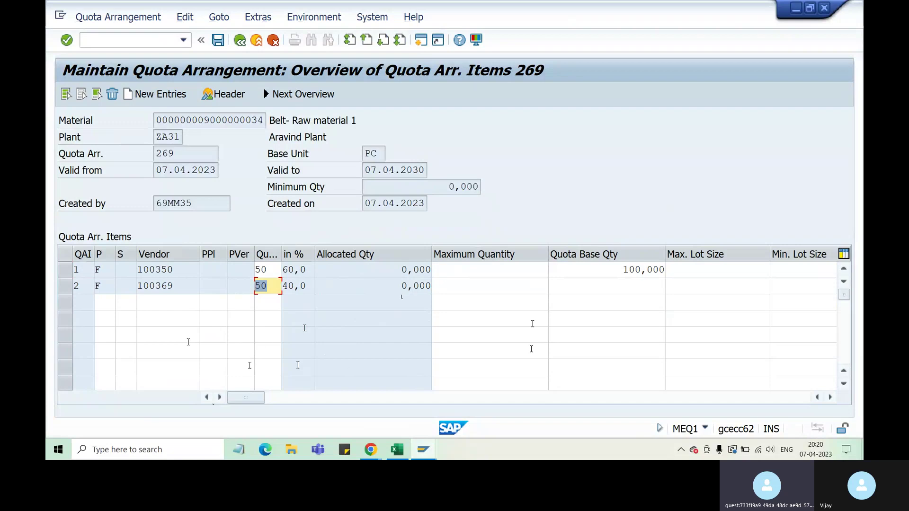
{"action": "left_click", "coordinate": [644, 269]}
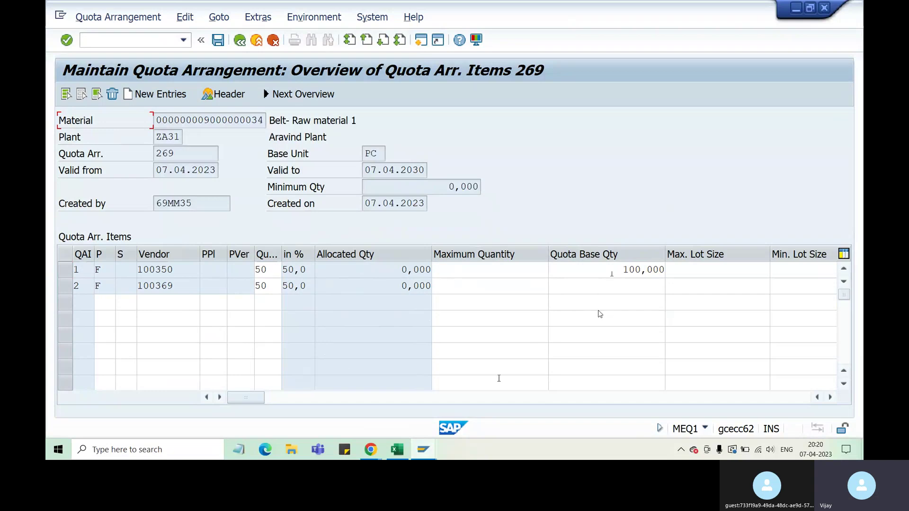
{"action": "key", "text": "alt+Tab"}
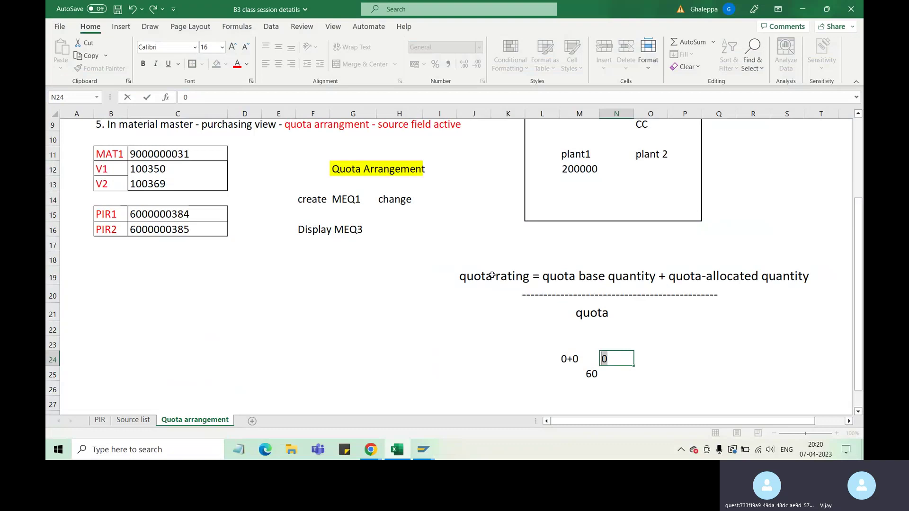
{"action": "left_click_drag", "start_coordinate": [488, 276], "coordinate": [509, 277]}
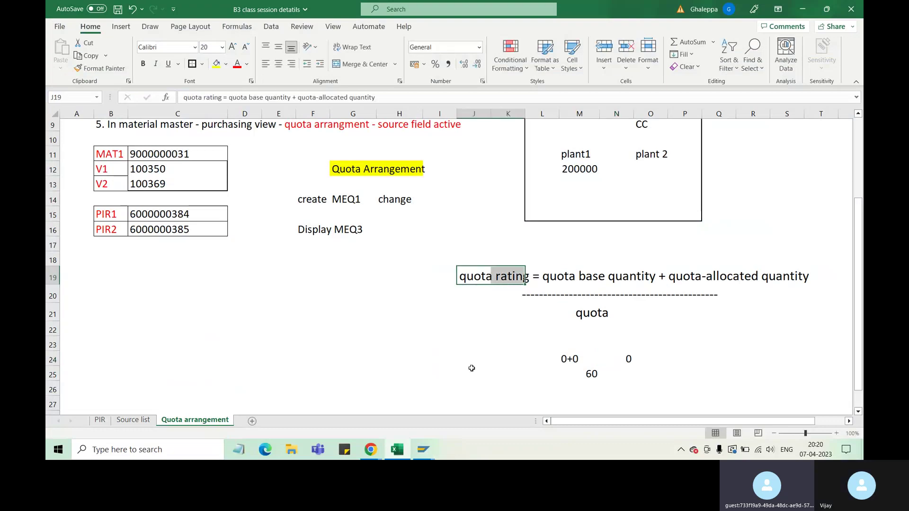
{"action": "left_click", "coordinate": [400, 454]}
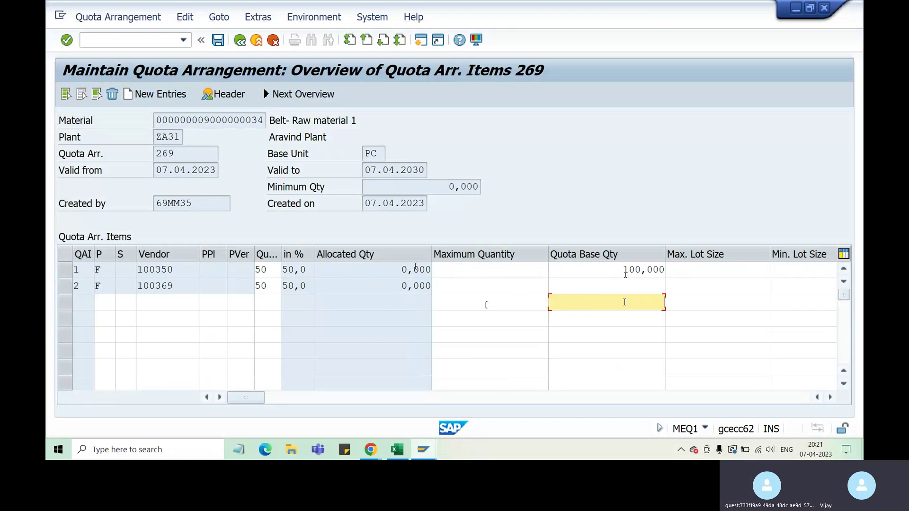
Review row 1's allocated quantity, quota base quantity and quota of 50, then confirm the screen.
{"action": "left_click", "coordinate": [391, 271]}
{"action": "left_click_drag", "start_coordinate": [391, 271], "coordinate": [421, 271]}
{"action": "left_click_drag", "start_coordinate": [623, 270], "coordinate": [655, 270]}
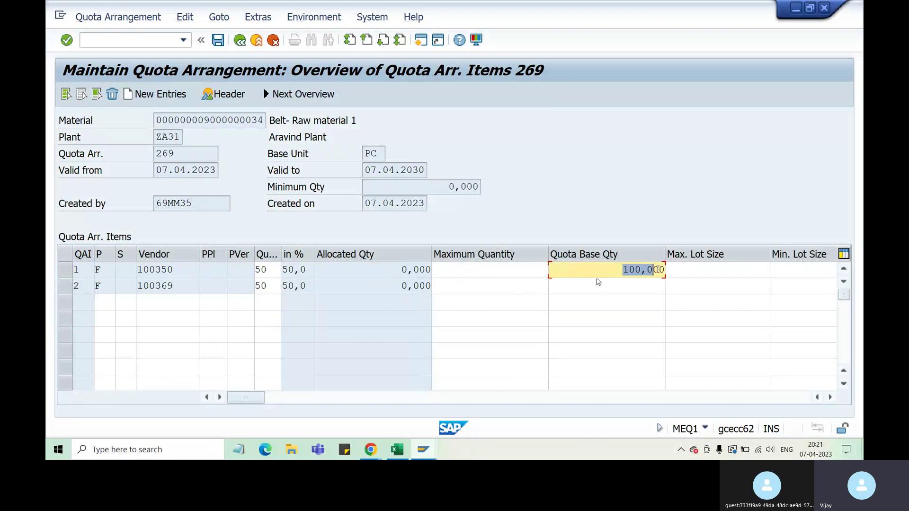
{"action": "key", "text": "shift+Tab"}
{"action": "key", "text": "shift+Tab"}
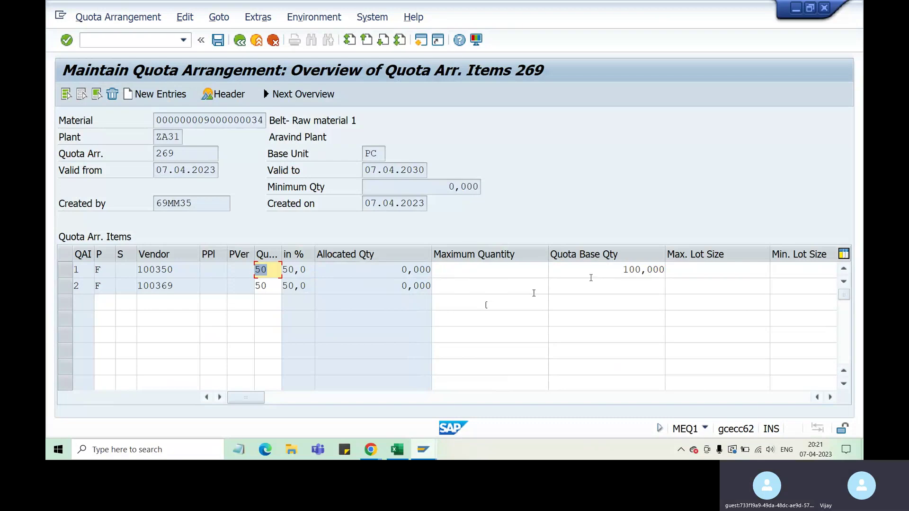
{"action": "left_click", "coordinate": [500, 306]}
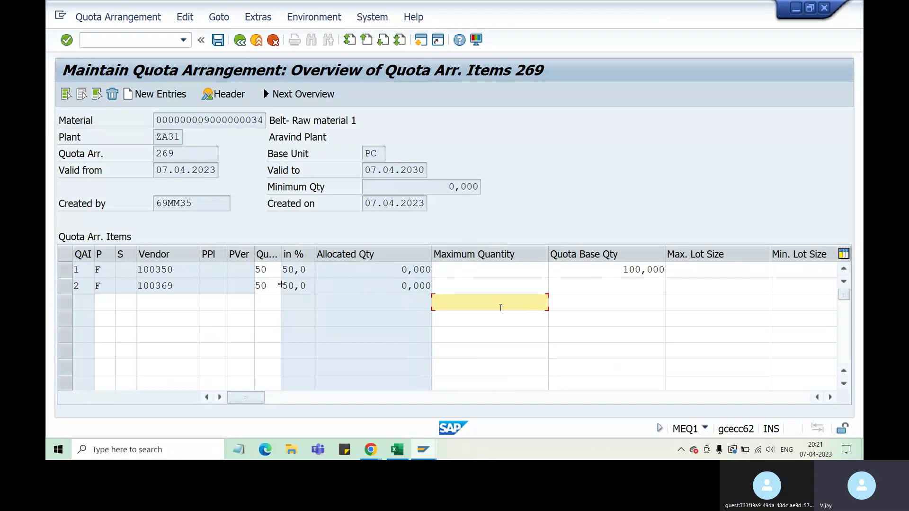
{"action": "left_click", "coordinate": [590, 282]}
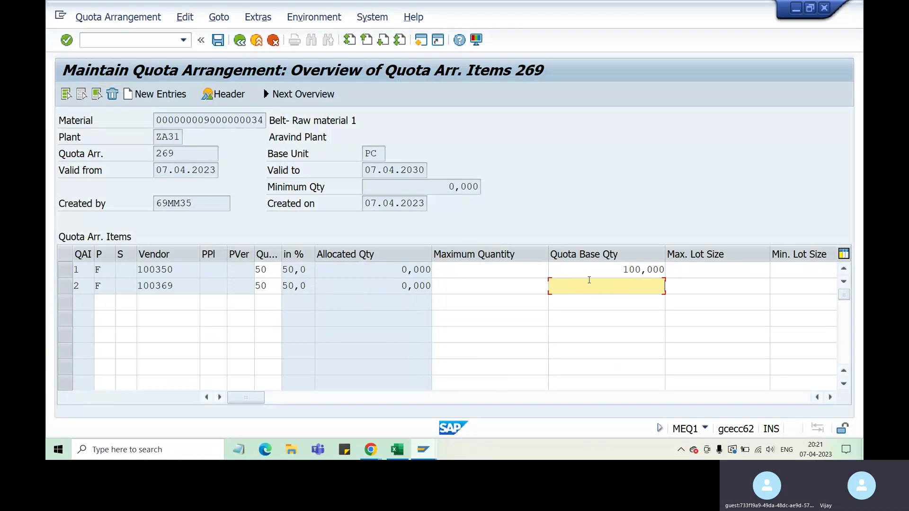
{"action": "double_click", "coordinate": [584, 285]}
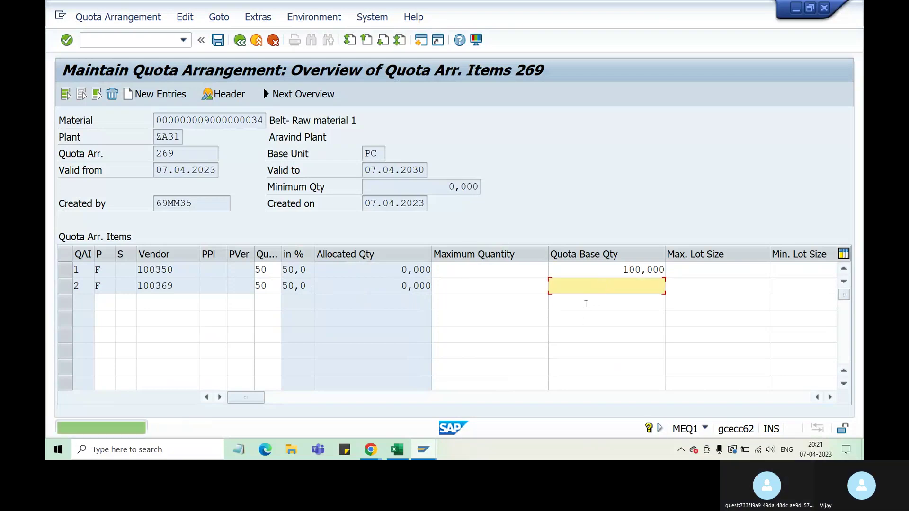
{"action": "key", "text": "Return"}
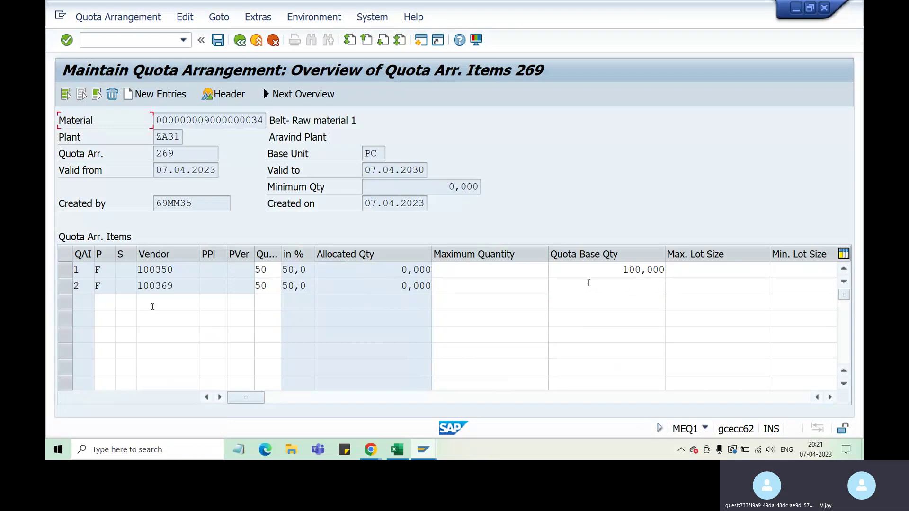
Point out vendor 100369 in row 2 of quota arrangement 269.
{"action": "left_click_drag", "start_coordinate": [182, 284], "coordinate": [139, 288]}
{"action": "left_click", "coordinate": [183, 285]}
{"action": "left_click", "coordinate": [180, 286]}
{"action": "double_click", "coordinate": [152, 286]}
{"action": "left_click", "coordinate": [153, 286]}
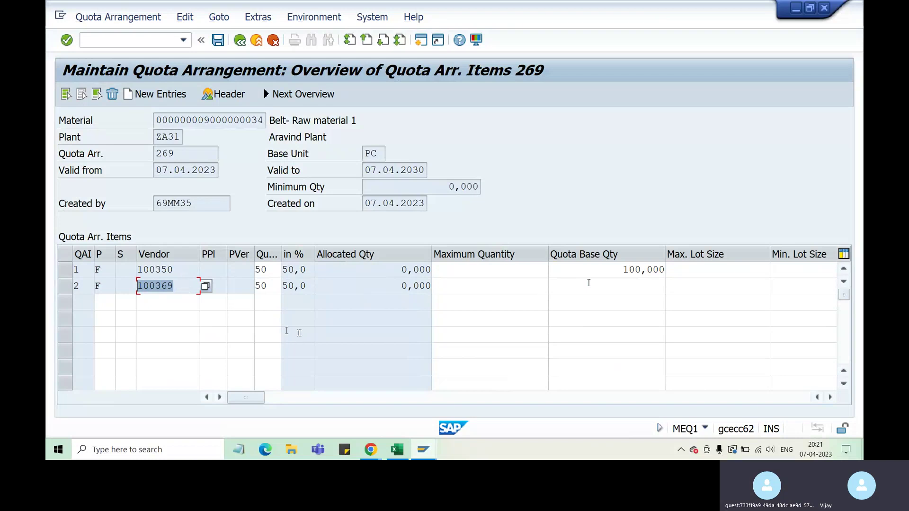
{"action": "left_click", "coordinate": [181, 286]}
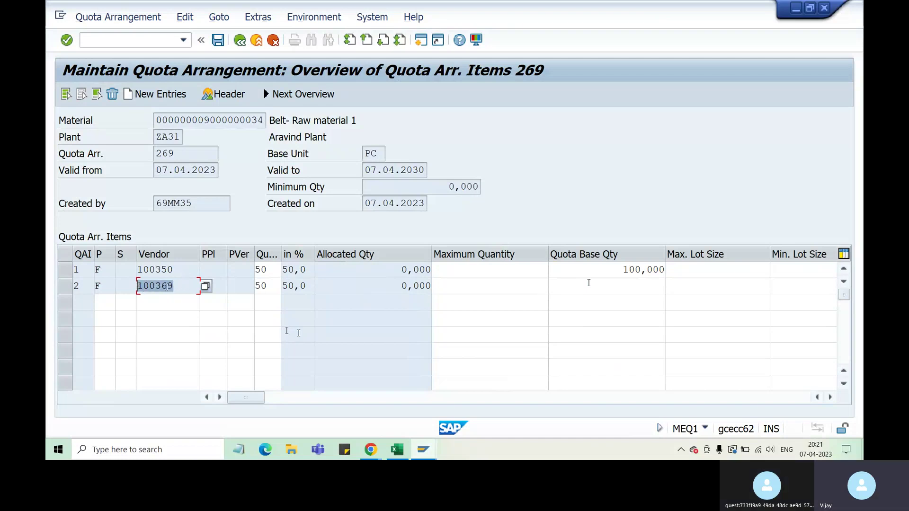
{"action": "left_click_drag", "start_coordinate": [181, 287], "coordinate": [149, 286]}
{"action": "left_click", "coordinate": [191, 284]}
{"action": "left_click", "coordinate": [186, 285]}
{"action": "double_click", "coordinate": [188, 286]}
{"action": "left_click", "coordinate": [190, 286]}
{"action": "left_click", "coordinate": [186, 286]}
{"action": "double_click", "coordinate": [186, 286]}
{"action": "left_click", "coordinate": [183, 287]}
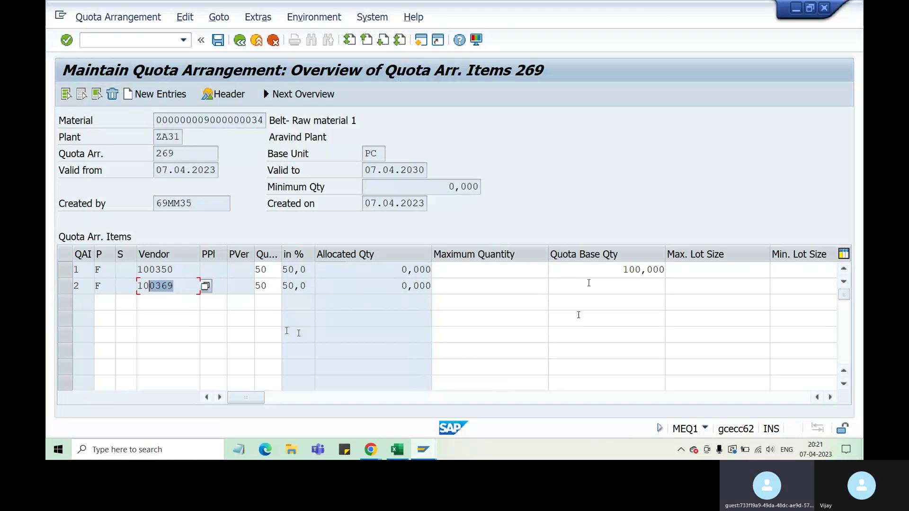
Enter 300 as vendor 100369's quota base quantity, then switch to the Excel notes.
{"action": "left_click", "coordinate": [619, 283]}
{"action": "type", "text": "300"}
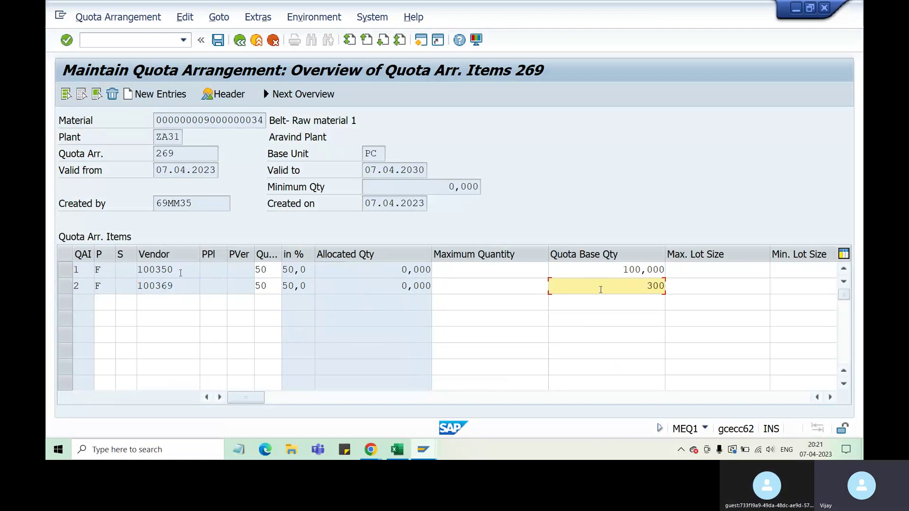
{"action": "key", "text": "Return"}
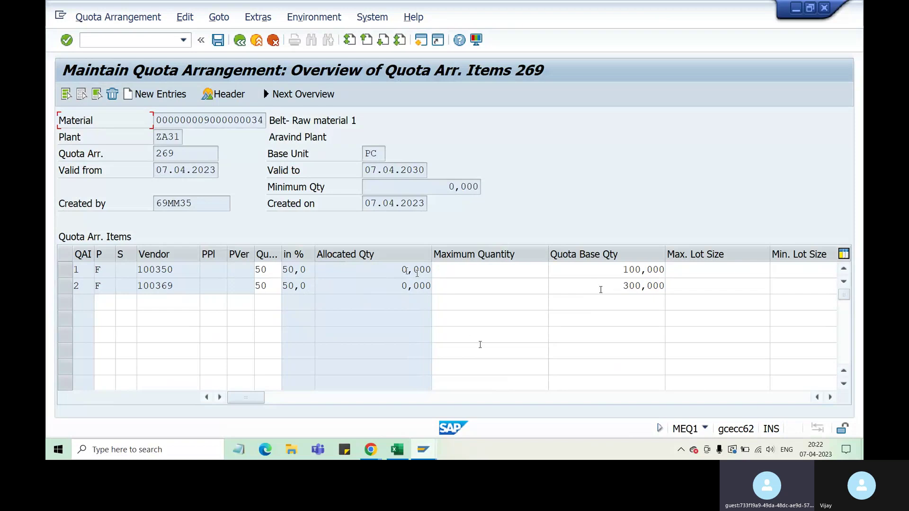
{"action": "left_click", "coordinate": [494, 354]}
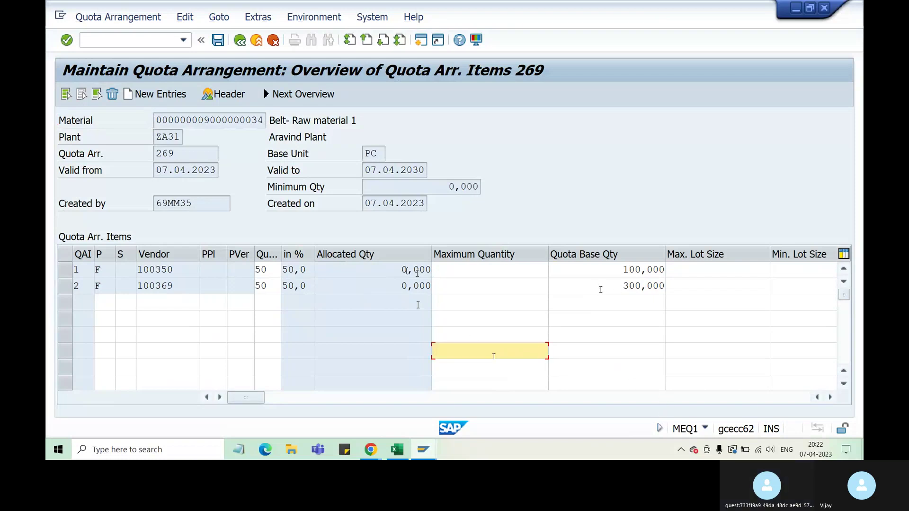
{"action": "left_click_drag", "start_coordinate": [402, 269], "coordinate": [414, 270]}
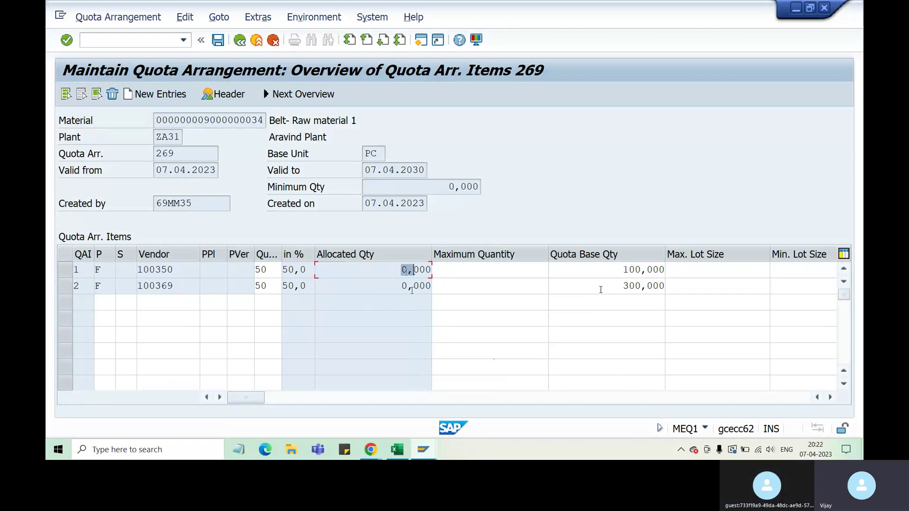
{"action": "left_click", "coordinate": [397, 449]}
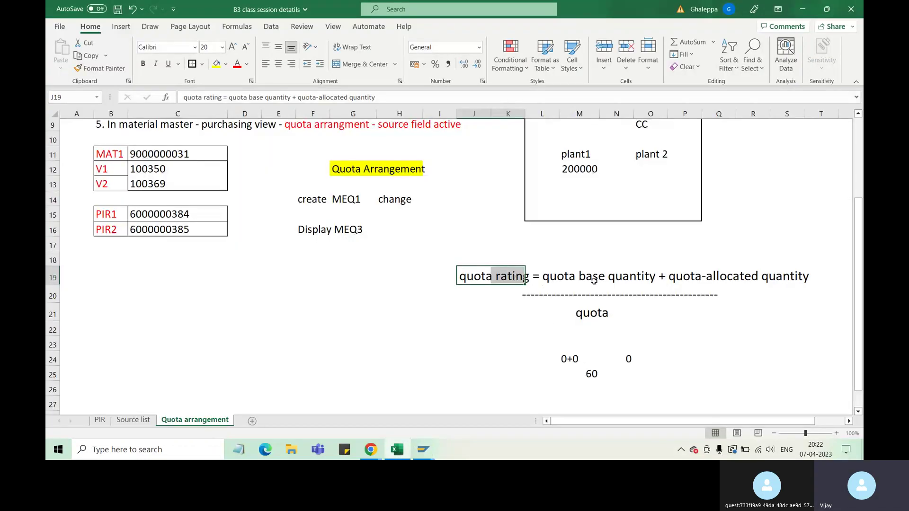
Read the quota rating formula in Excel, then go back to the SAP quota arrangement.
{"action": "left_click", "coordinate": [625, 278]}
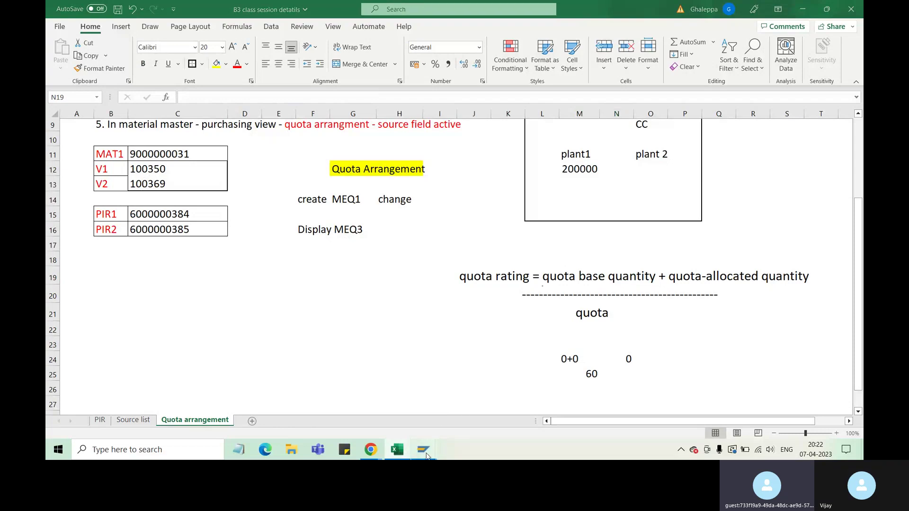
{"action": "mouse_move", "coordinate": [423, 452]}
{"action": "left_click", "coordinate": [398, 418]}
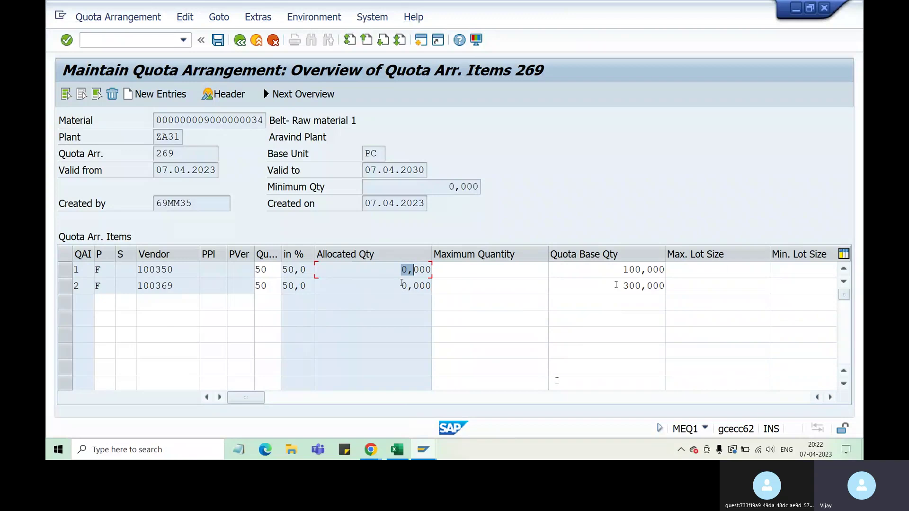
Review both vendors' quotas of 50 and row 2's quota base quantity of 300.
{"action": "left_click", "coordinate": [169, 271]}
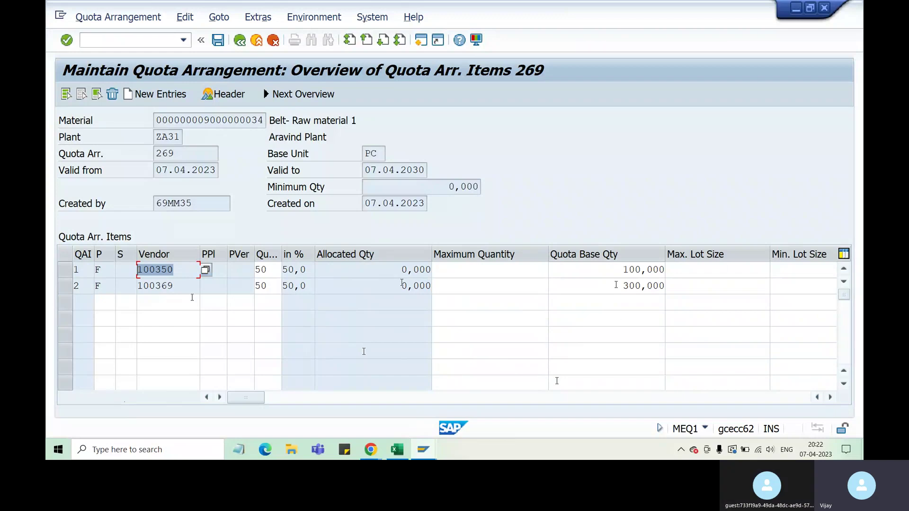
{"action": "left_click_drag", "start_coordinate": [173, 286], "coordinate": [157, 287]}
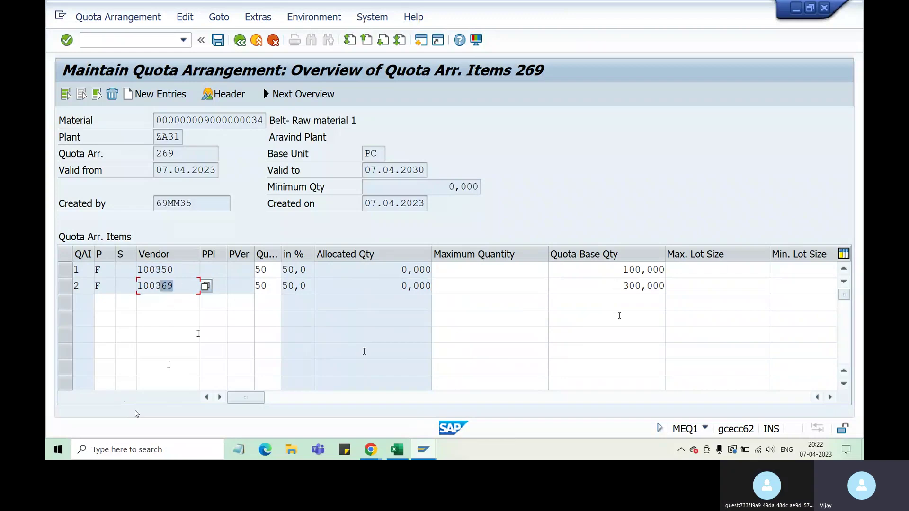
{"action": "left_click", "coordinate": [267, 270]}
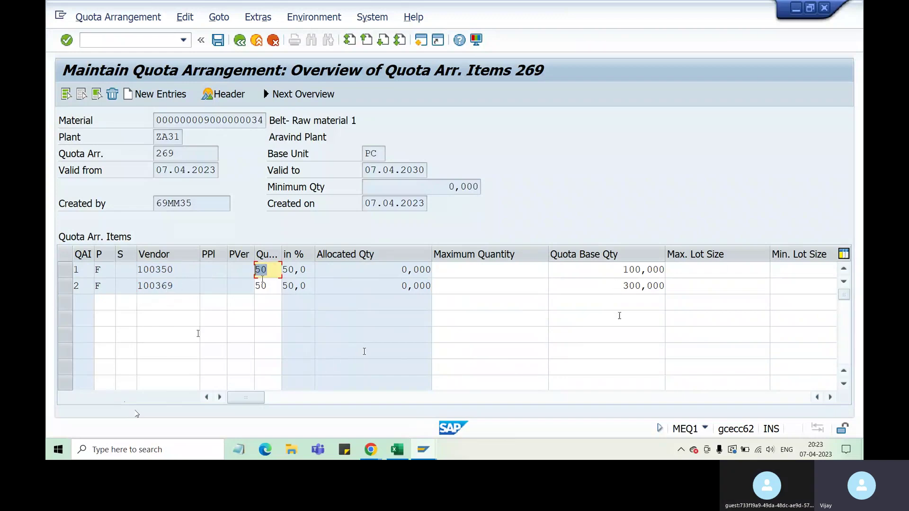
{"action": "key", "text": "Down"}
{"action": "key", "text": "Down"}
{"action": "key", "text": "Down"}
{"action": "key", "text": "Down"}
{"action": "key", "text": "Down"}
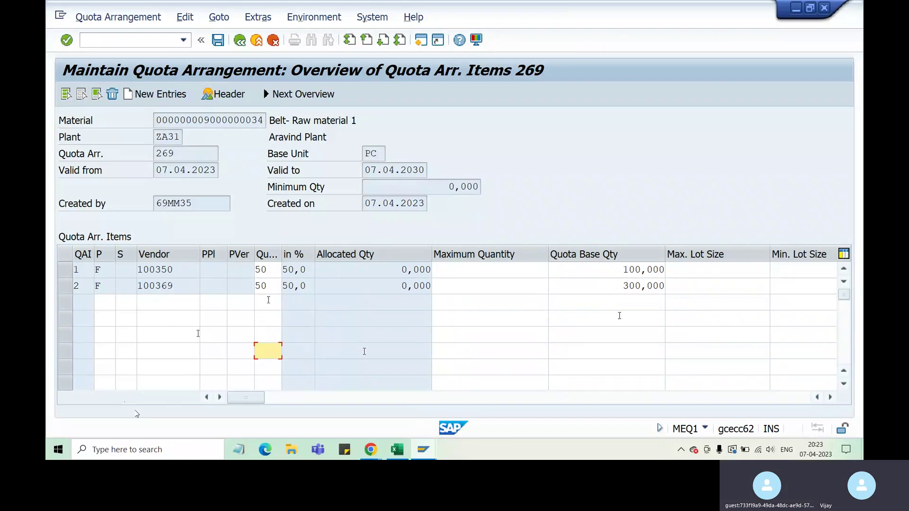
{"action": "key", "text": "Up"}
{"action": "key", "text": "Up"}
{"action": "key", "text": "Up"}
{"action": "key", "text": "Up"}
{"action": "key", "text": "Up"}
{"action": "double_click", "coordinate": [268, 286]}
{"action": "key", "text": "Down"}
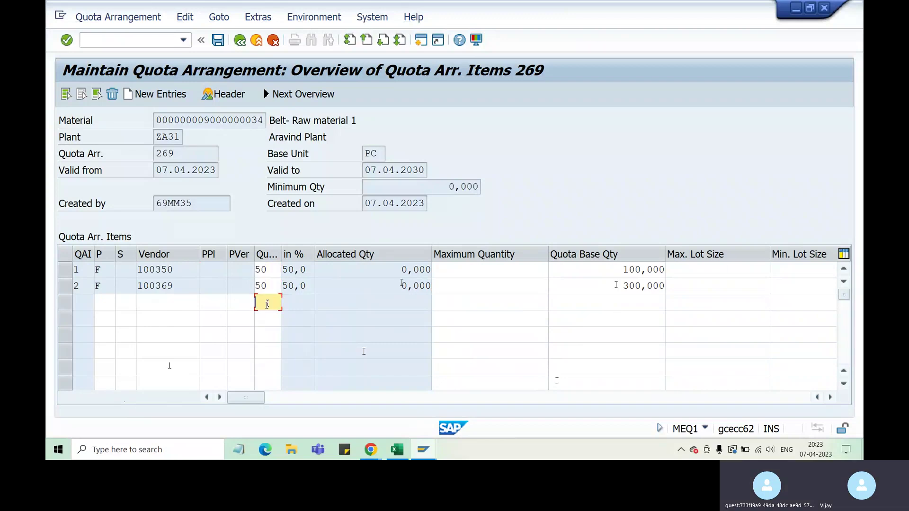
{"action": "key", "text": "Down"}
{"action": "key", "text": "Down"}
{"action": "key", "text": "Up"}
{"action": "key", "text": "Up"}
{"action": "key", "text": "Down"}
{"action": "key", "text": "Down"}
{"action": "key", "text": "Down"}
{"action": "key", "text": "Down"}
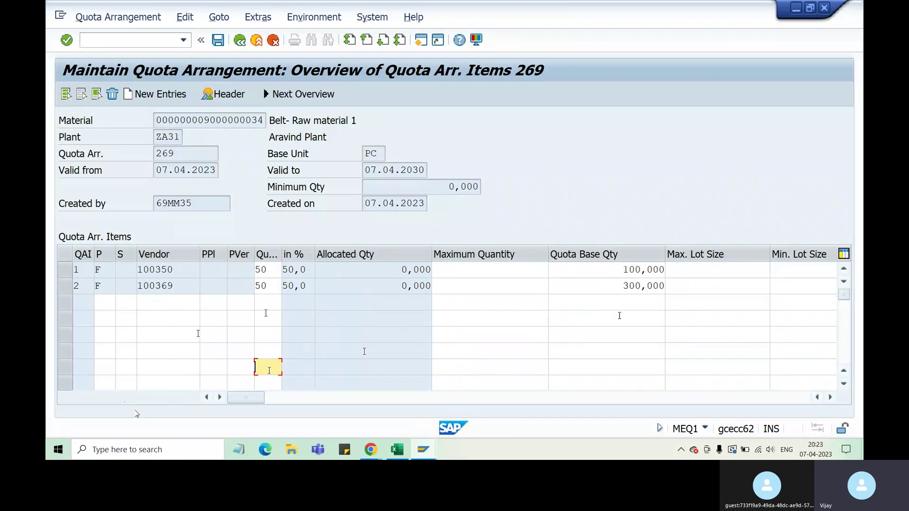
{"action": "key", "text": "Up"}
{"action": "key", "text": "Up"}
{"action": "key", "text": "Down"}
{"action": "key", "text": "Down"}
{"action": "key", "text": "Down"}
{"action": "key", "text": "Up"}
{"action": "key", "text": "Up"}
{"action": "key", "text": "Up"}
{"action": "key", "text": "Up"}
{"action": "key", "text": "Up"}
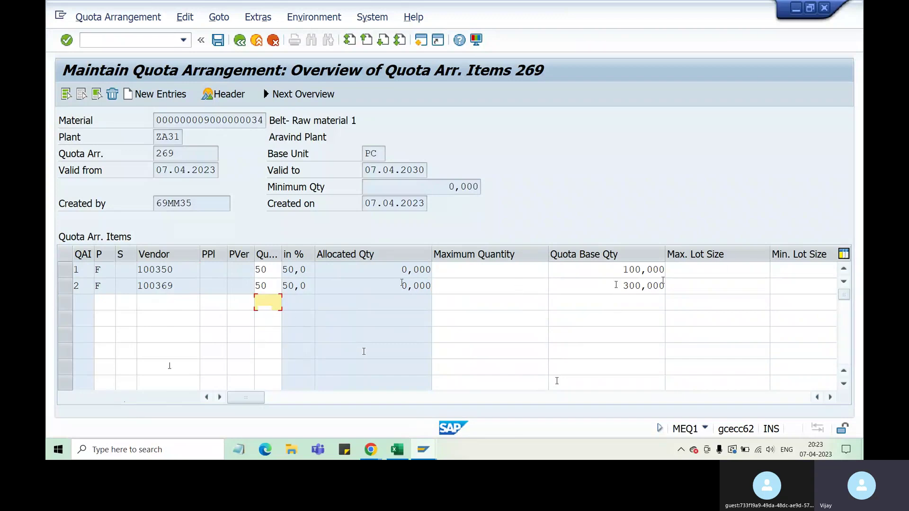
{"action": "left_click", "coordinate": [630, 270]}
{"action": "left_click_drag", "start_coordinate": [623, 286], "coordinate": [636, 287]}
{"action": "key", "text": "Up"}
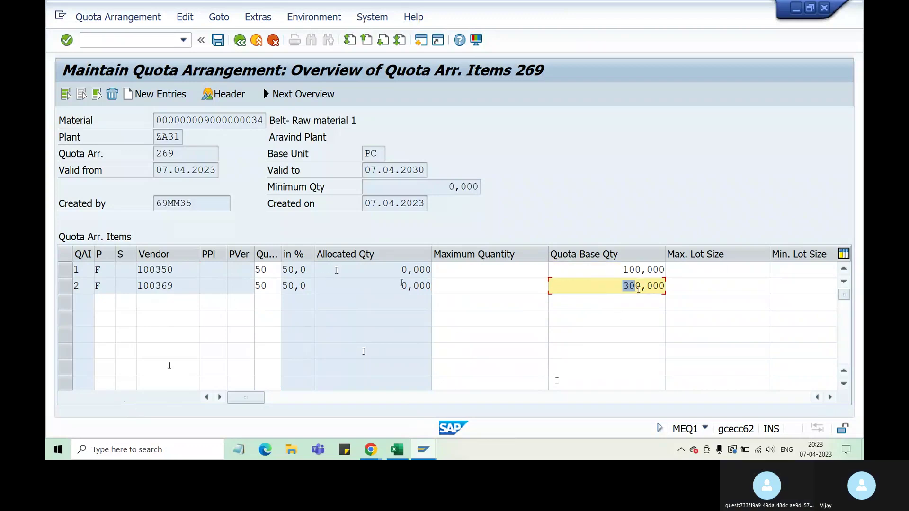
{"action": "left_click_drag", "start_coordinate": [267, 270], "coordinate": [256, 270]}
{"action": "key", "text": "Down"}
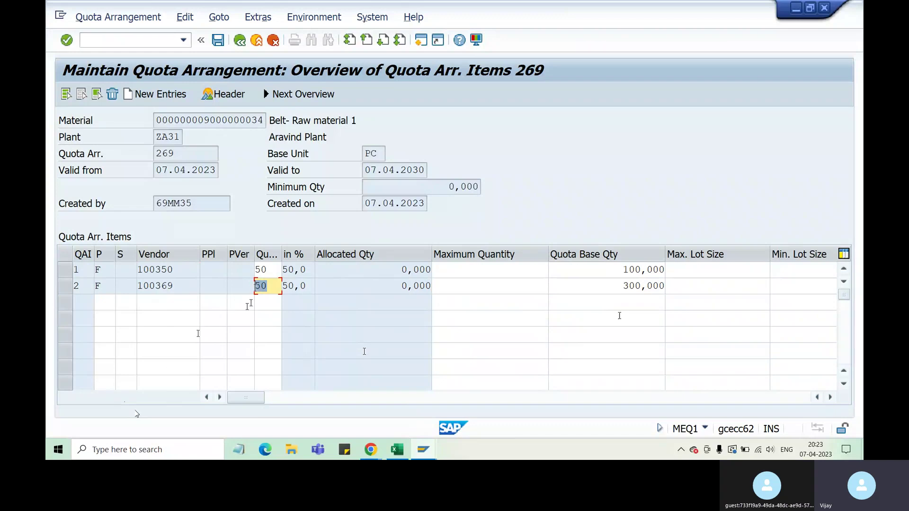
Recheck vendors 100350 and 100369 with the 300,000 base quantity, then save quota arrangement 269.
{"action": "left_click_drag", "start_coordinate": [175, 285], "coordinate": [128, 285]}
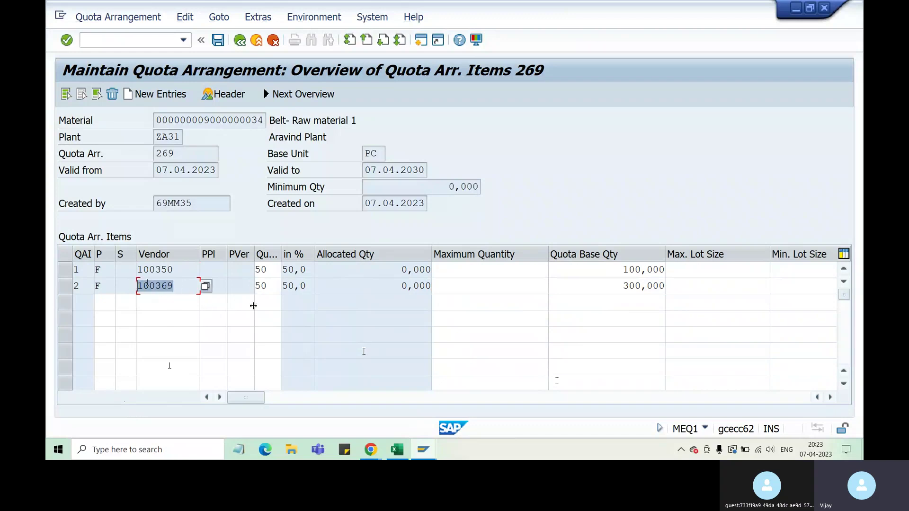
{"action": "left_click_drag", "start_coordinate": [181, 270], "coordinate": [135, 266]}
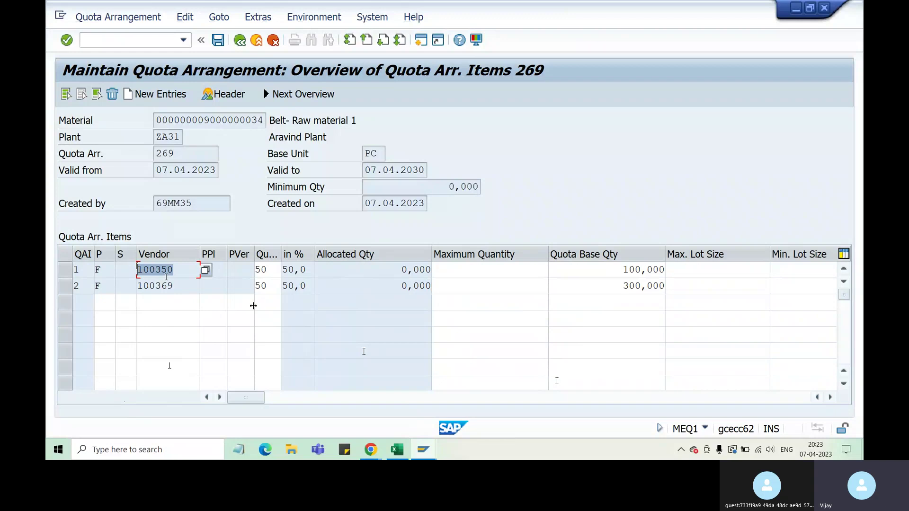
{"action": "left_click_drag", "start_coordinate": [187, 286], "coordinate": [137, 286]}
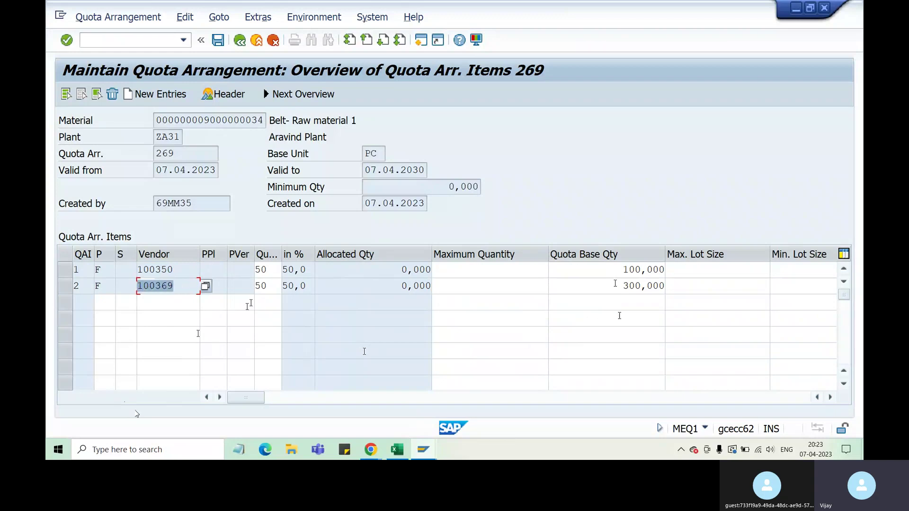
{"action": "left_click_drag", "start_coordinate": [616, 286], "coordinate": [665, 286]}
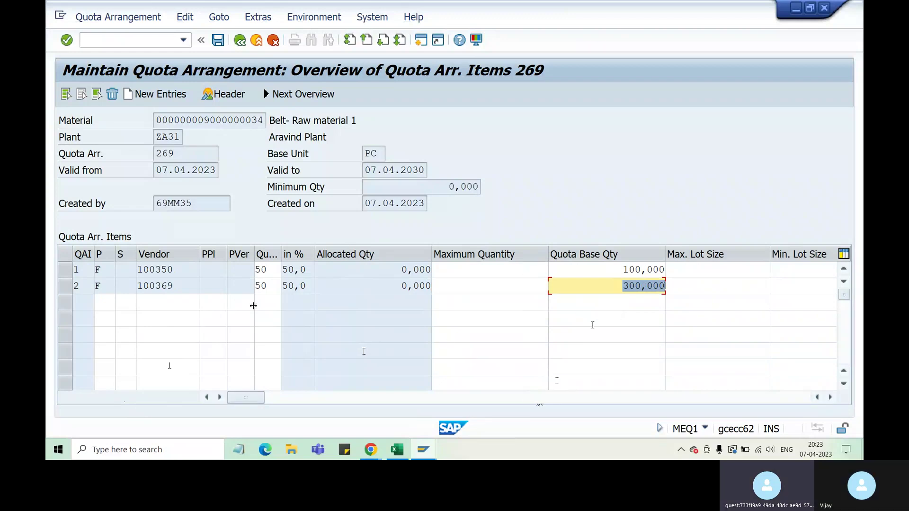
{"action": "left_click", "coordinate": [510, 339]}
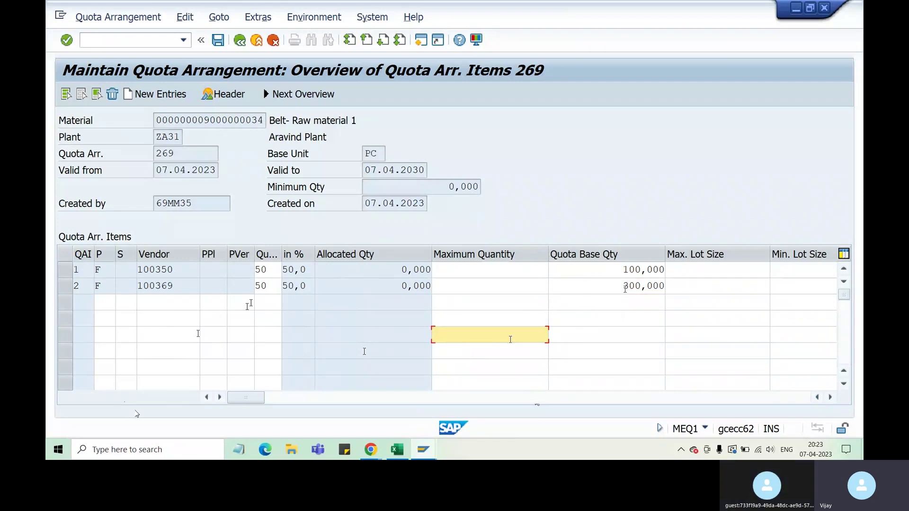
{"action": "left_click_drag", "start_coordinate": [622, 286], "coordinate": [646, 285]}
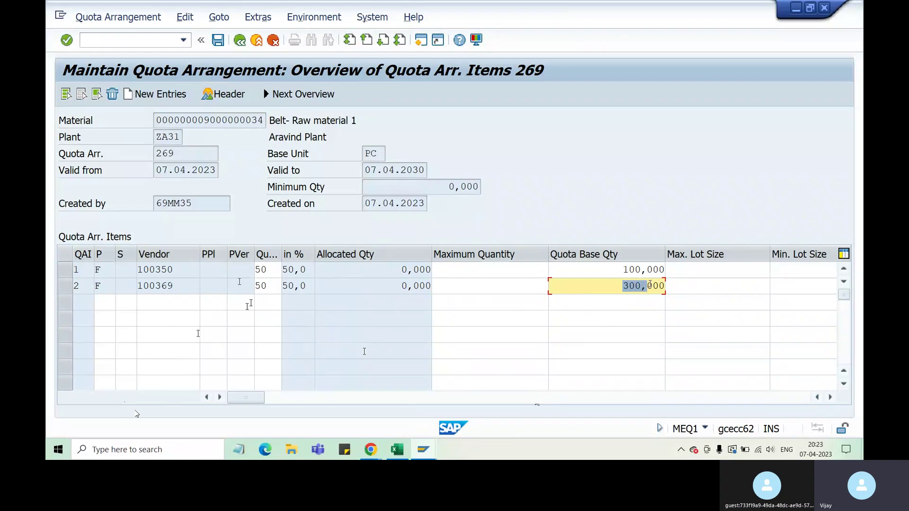
{"action": "double_click", "coordinate": [189, 269]}
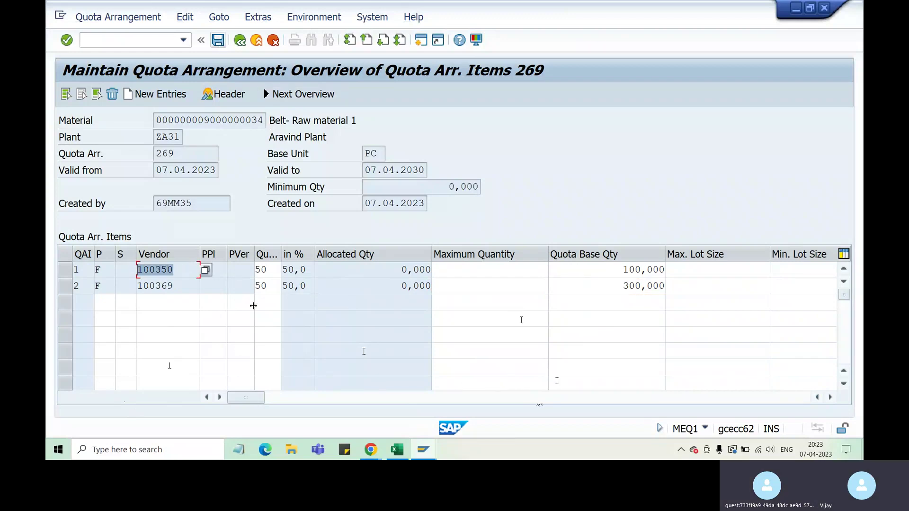
{"action": "left_click", "coordinate": [490, 351]}
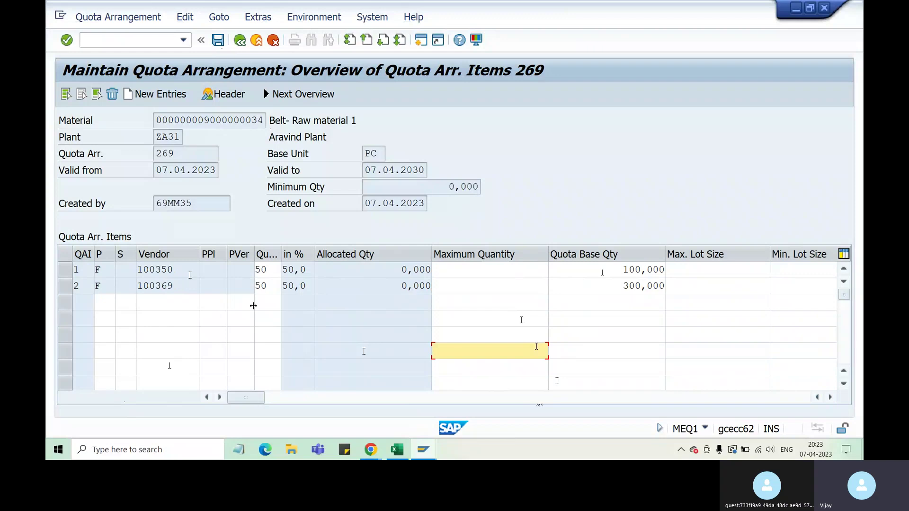
{"action": "left_click_drag", "start_coordinate": [185, 269], "coordinate": [138, 268]}
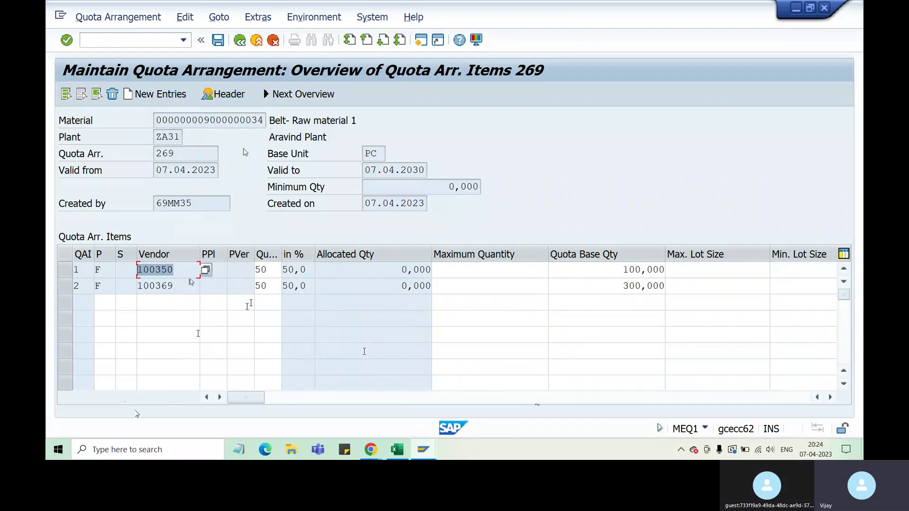
{"action": "left_click", "coordinate": [218, 40]}
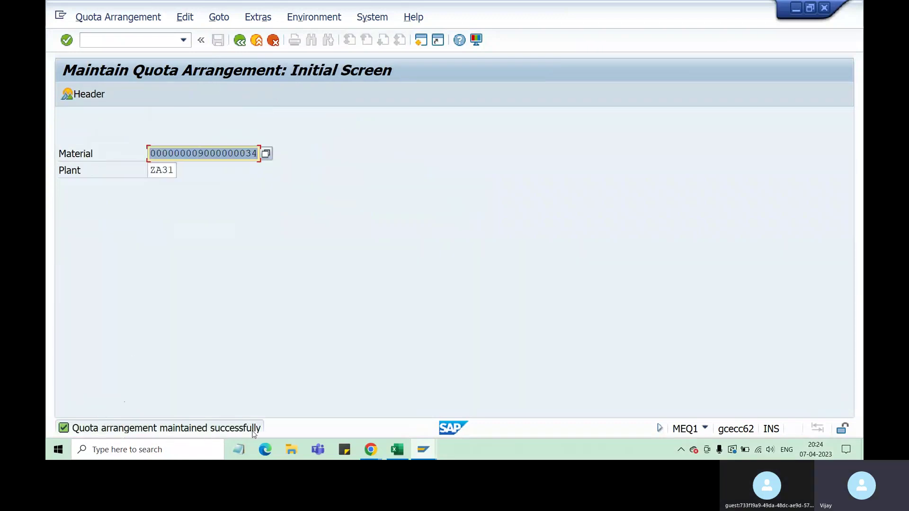
In the second SAP session, run transaction ME51N to create a purchase requisition.
{"action": "left_click", "coordinate": [423, 449]}
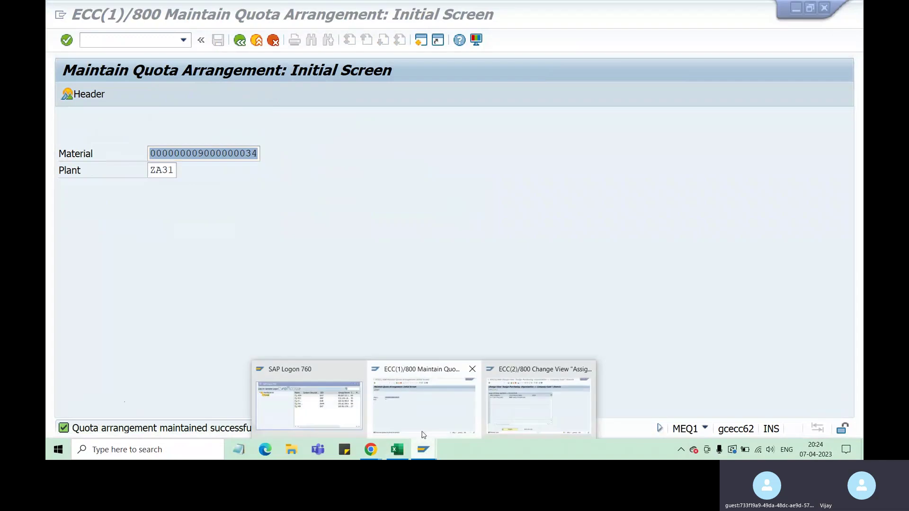
{"action": "left_click", "coordinate": [540, 406]}
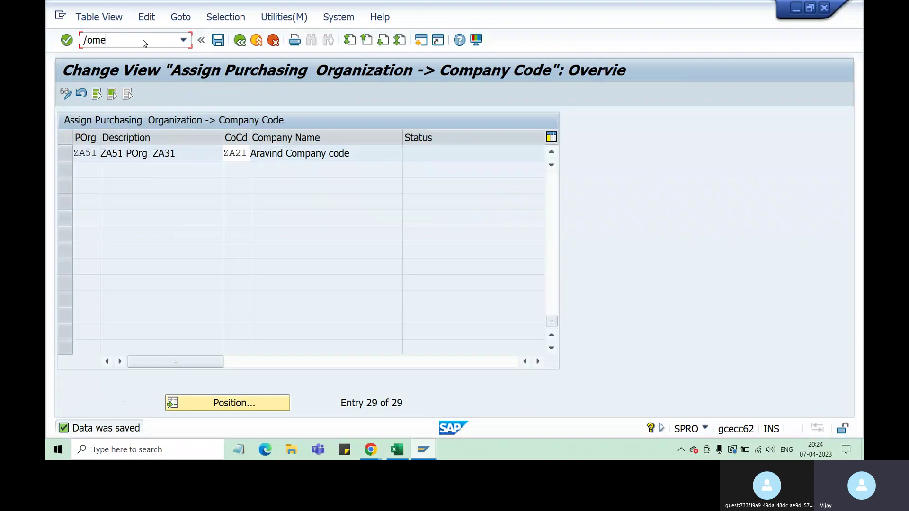
{"action": "key", "text": "BackSpace"}
{"action": "key", "text": "BackSpace"}
{"action": "type", "text": "nme51"}
{"action": "key", "text": "Return"}
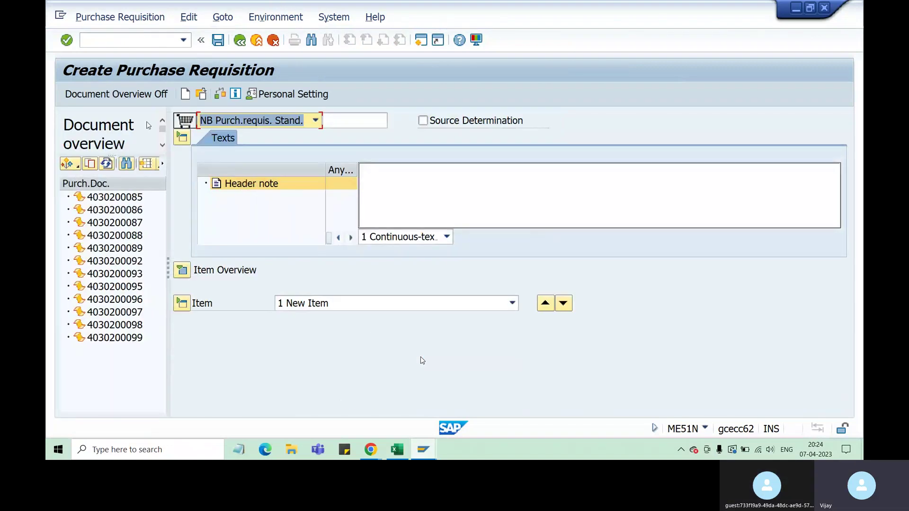
Hide the document overview, check the Excel notes, and expand the item overview.
{"action": "left_click", "coordinate": [154, 103]}
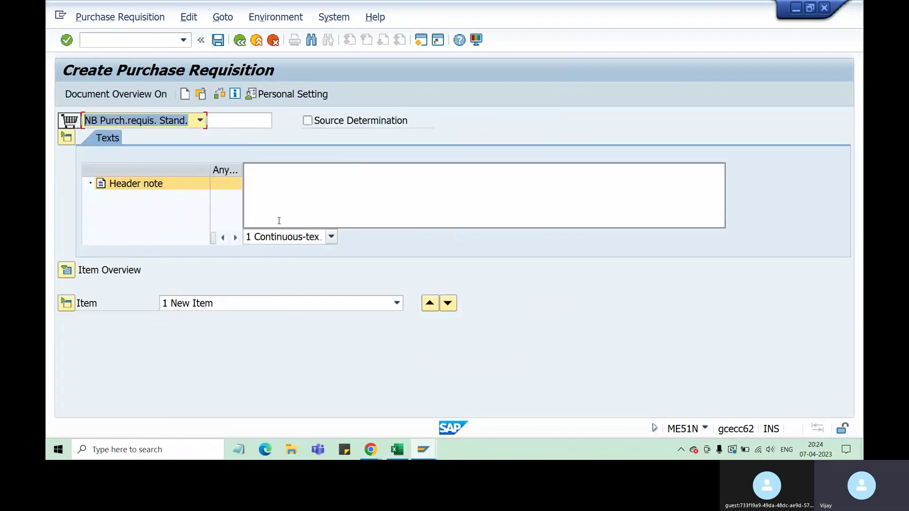
{"action": "left_click", "coordinate": [399, 451]}
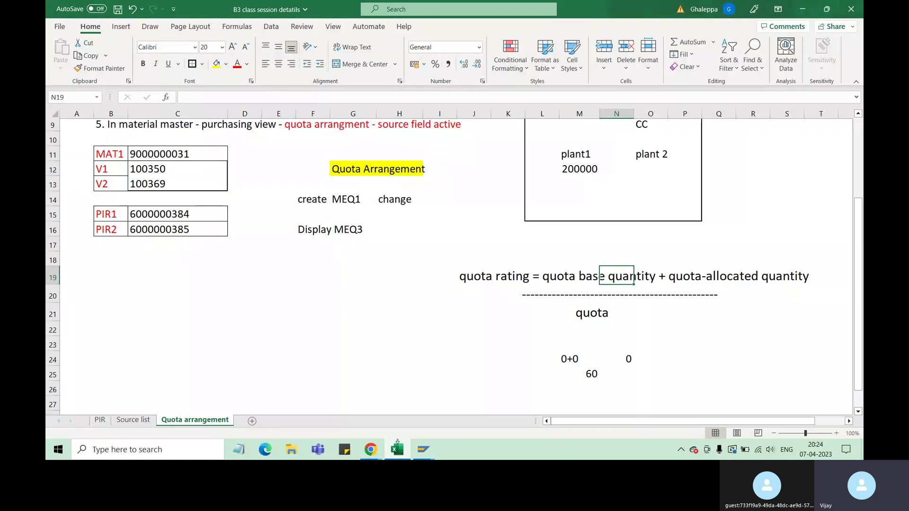
{"action": "left_click", "coordinate": [423, 450]}
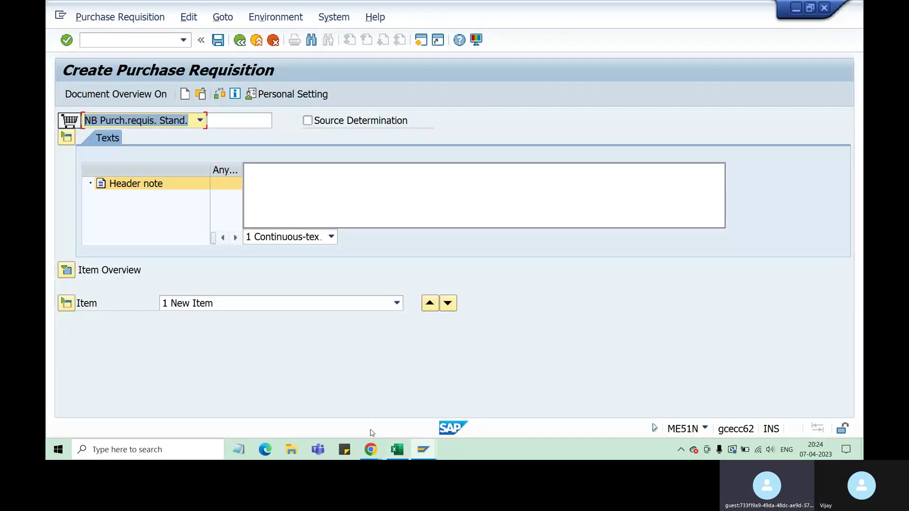
{"action": "left_click", "coordinate": [397, 450]}
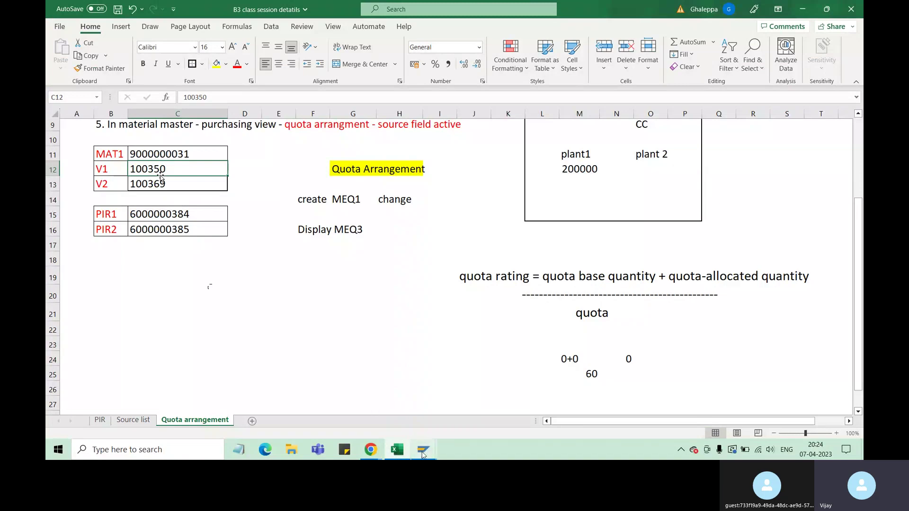
{"action": "mouse_move", "coordinate": [424, 450]}
{"action": "left_click", "coordinate": [535, 415]}
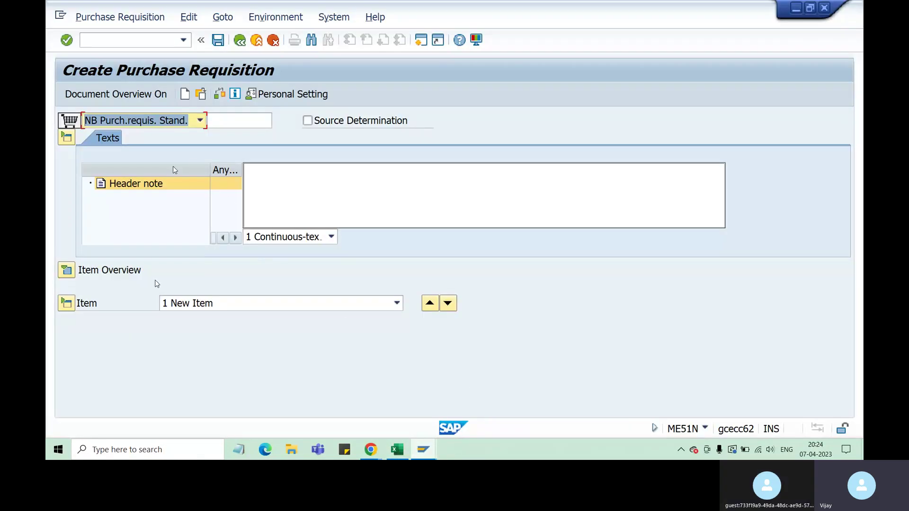
{"action": "left_click", "coordinate": [67, 271]}
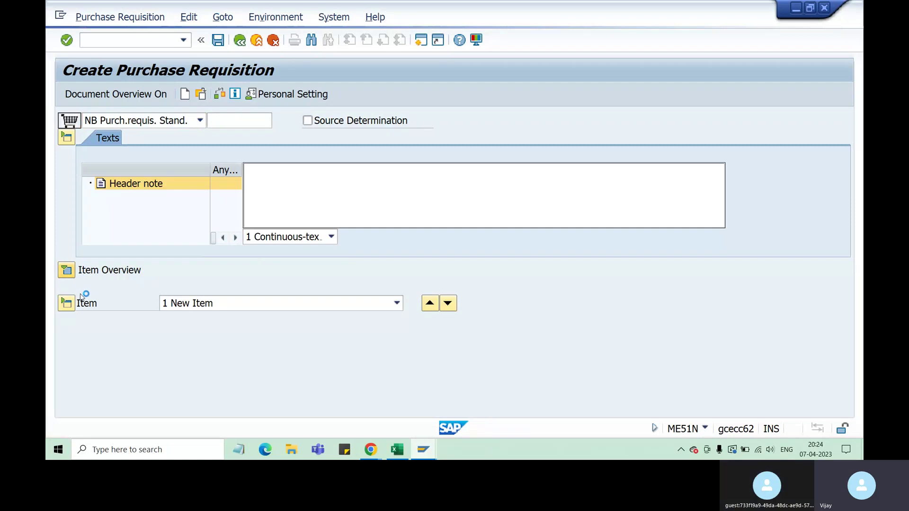
{"action": "left_click", "coordinate": [227, 304]}
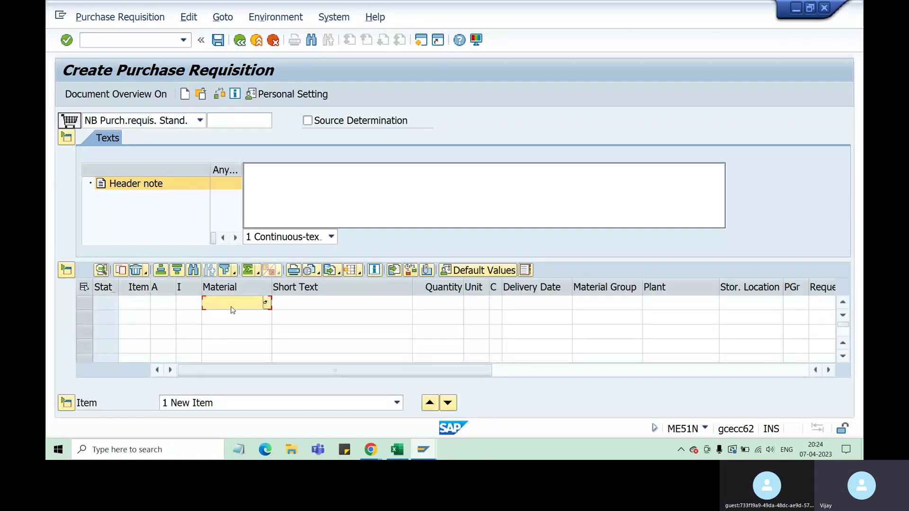
{"action": "left_click", "coordinate": [397, 449]}
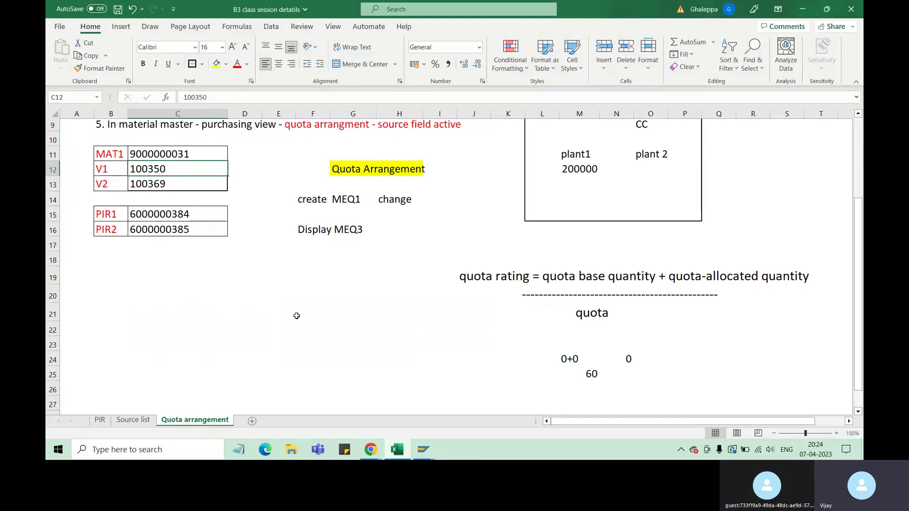
{"action": "left_click", "coordinate": [170, 154]}
{"action": "key", "text": "ctrl+c"}
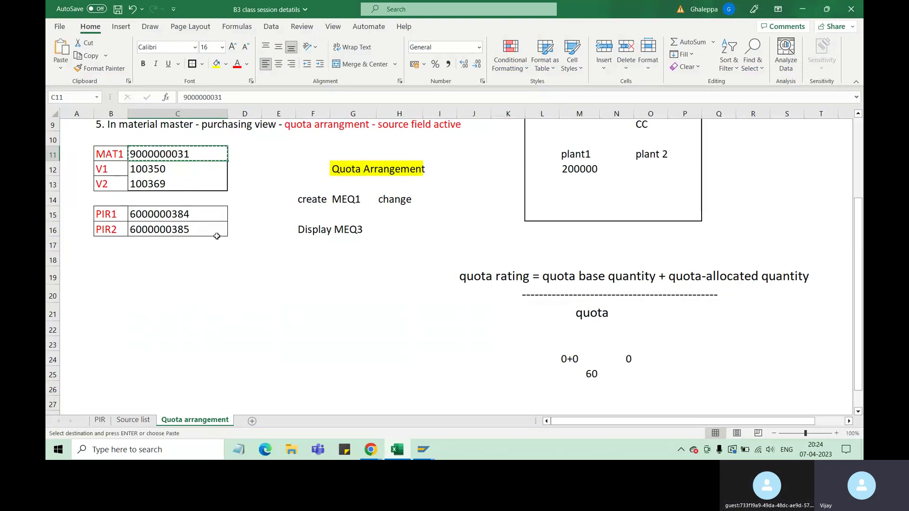
{"action": "mouse_move", "coordinate": [423, 449]}
{"action": "left_click", "coordinate": [538, 403]}
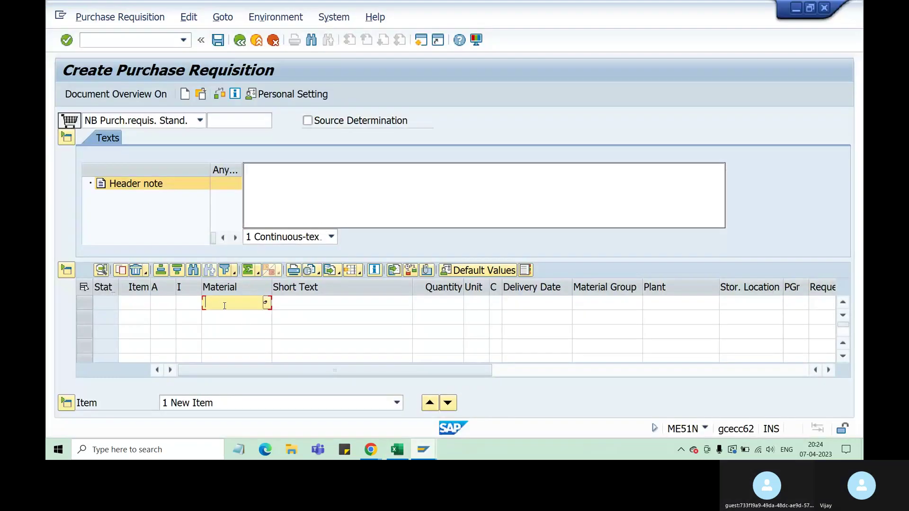
{"action": "key", "text": "ctrl+v"}
Enter quantity 100, plant ZA31 and purchasing organization ZA51 for the item, then check it.
{"action": "left_click", "coordinate": [458, 305]}
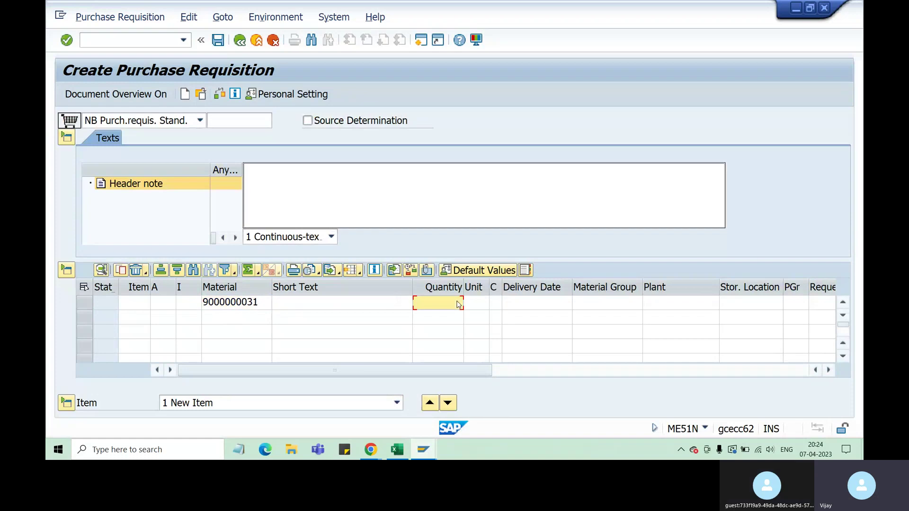
{"action": "type", "text": "100"}
{"action": "left_click", "coordinate": [658, 304]}
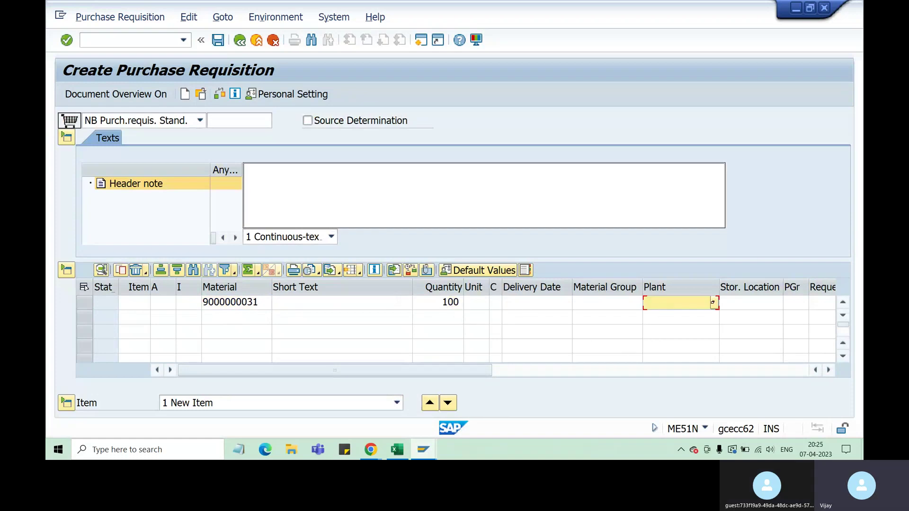
{"action": "type", "text": "Z"}
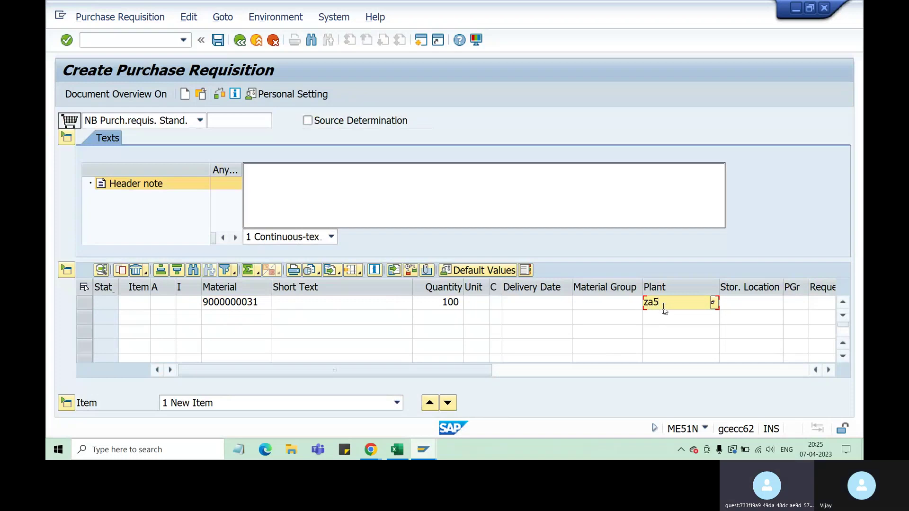
{"action": "type", "text": "31"}
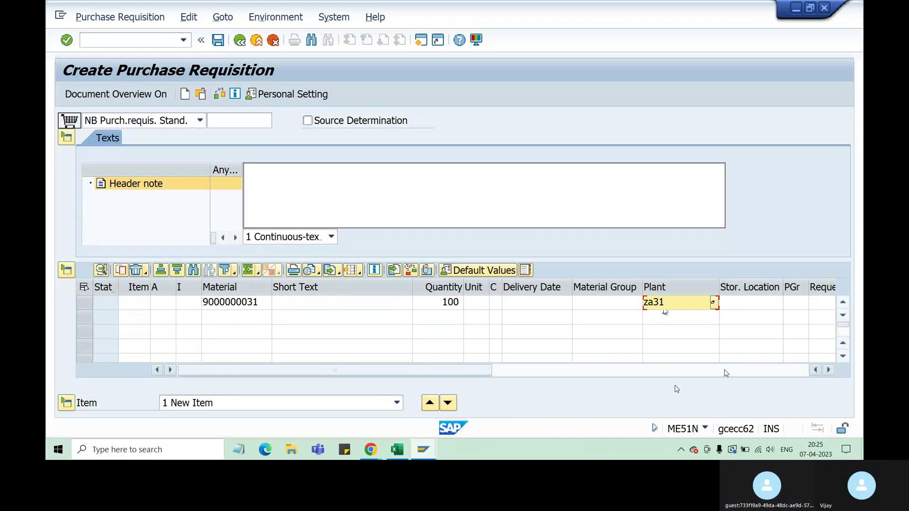
{"action": "left_click_drag", "start_coordinate": [443, 374], "coordinate": [719, 373]}
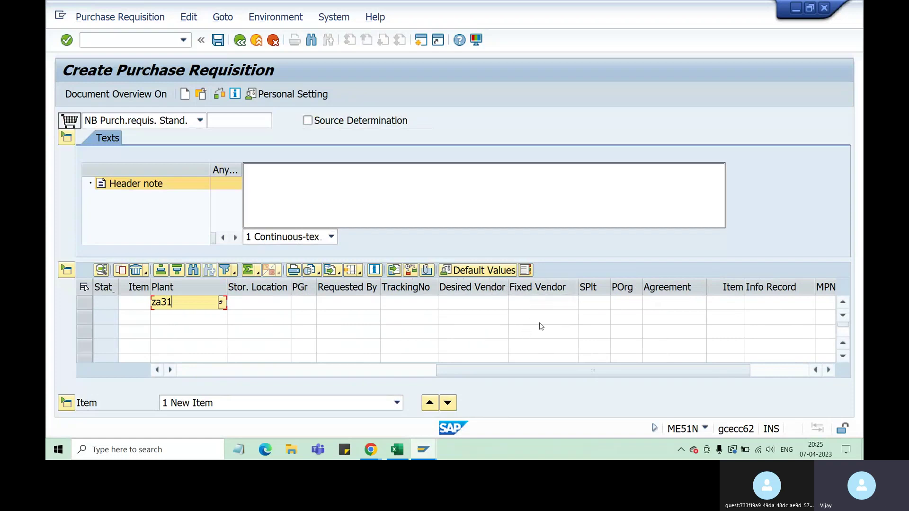
{"action": "left_click_drag", "start_coordinate": [643, 378], "coordinate": [331, 357]}
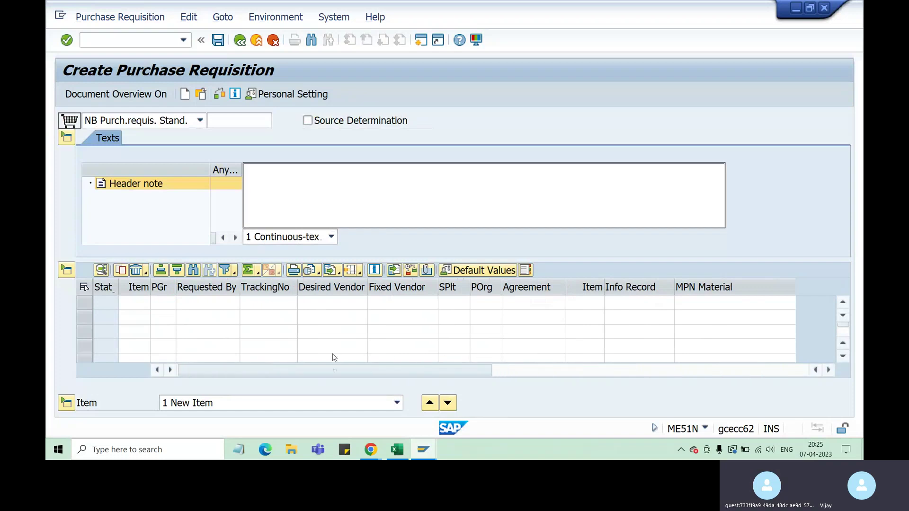
{"action": "left_click", "coordinate": [495, 371]}
{"action": "left_click", "coordinate": [629, 303]}
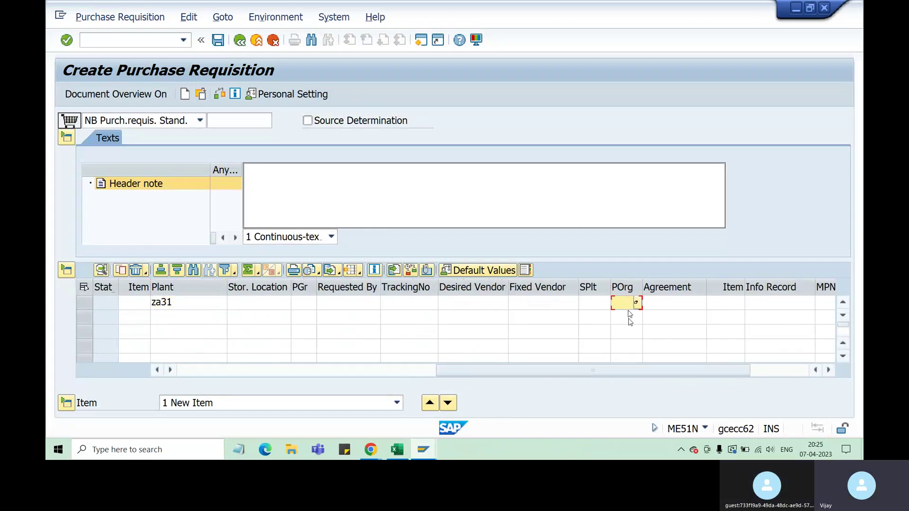
{"action": "type", "text": "za51"}
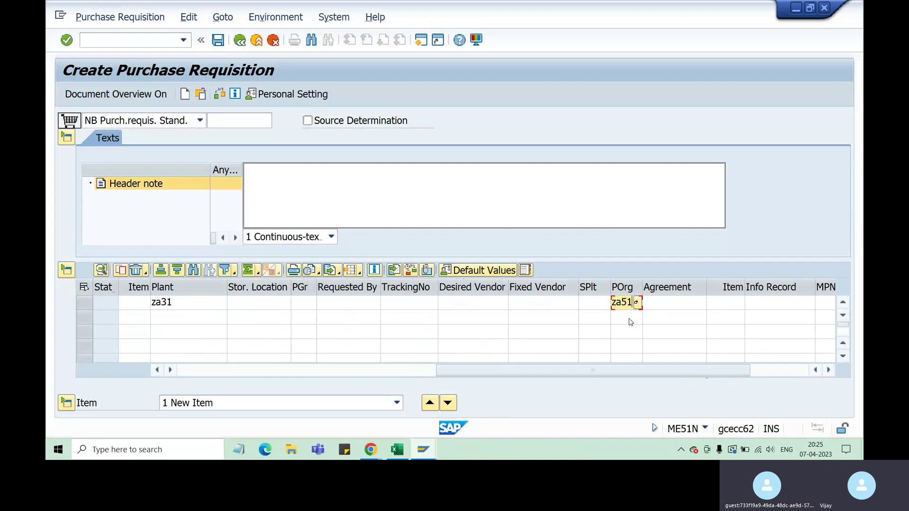
{"action": "key", "text": "Return"}
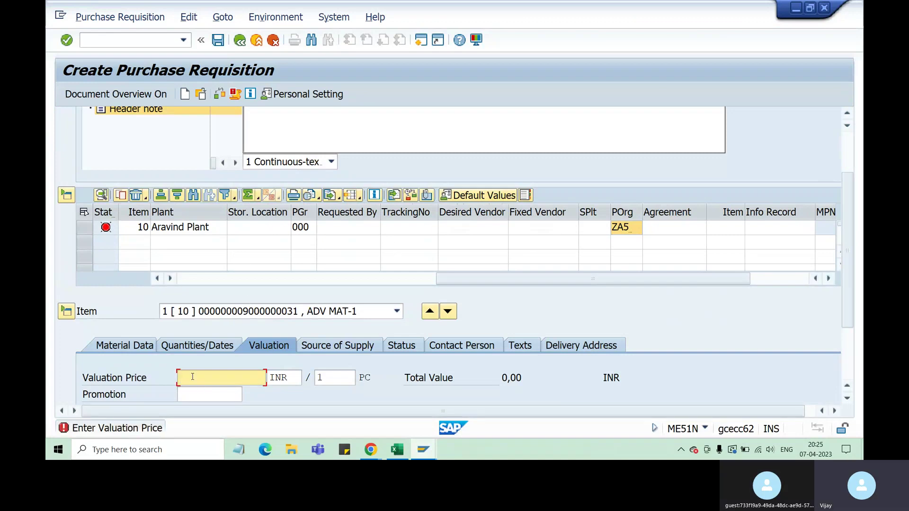
Enter valuation price 20, acknowledge the delivery date warning, and recheck the item.
{"action": "type", "text": "20"}
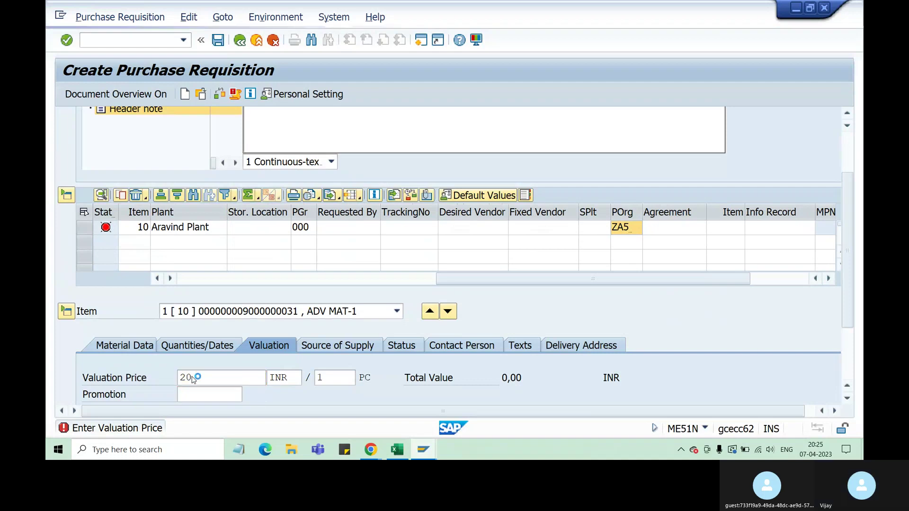
{"action": "key", "text": "Return"}
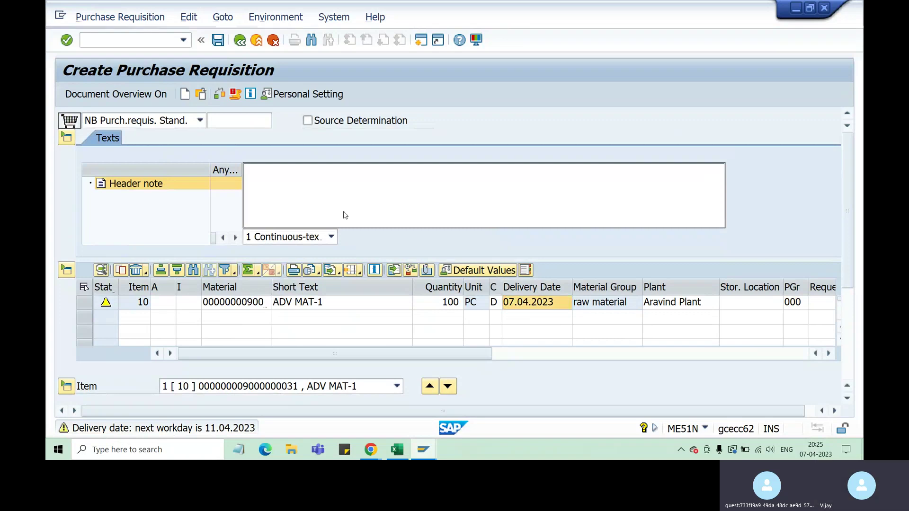
{"action": "key", "text": "Return"}
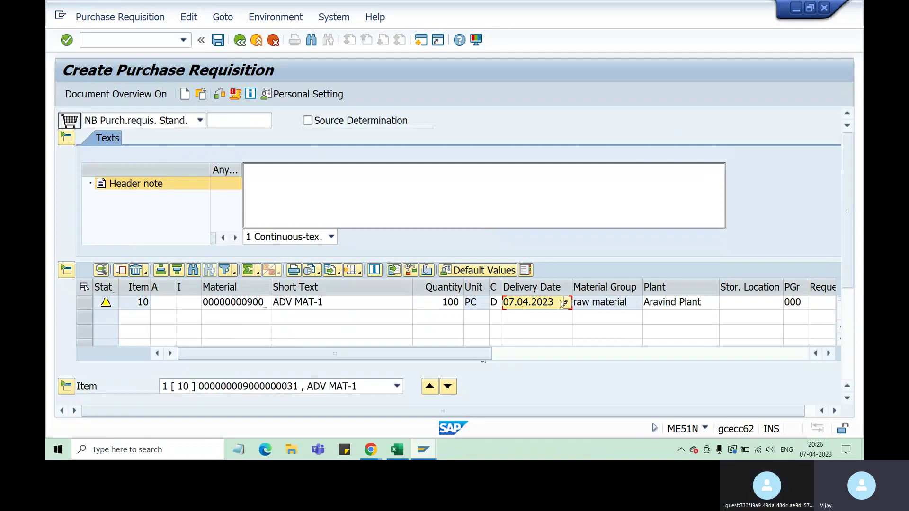
{"action": "double_click", "coordinate": [524, 302]}
{"action": "left_click", "coordinate": [524, 303]}
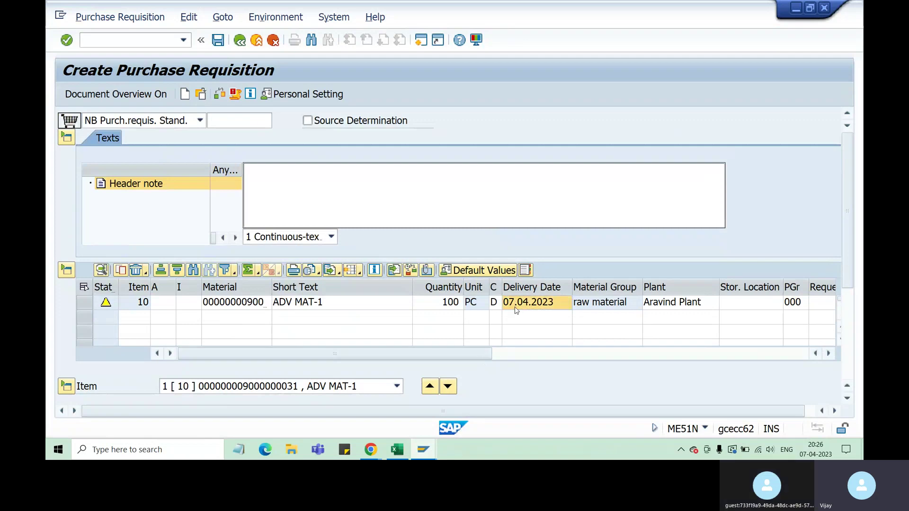
{"action": "key", "text": "Return"}
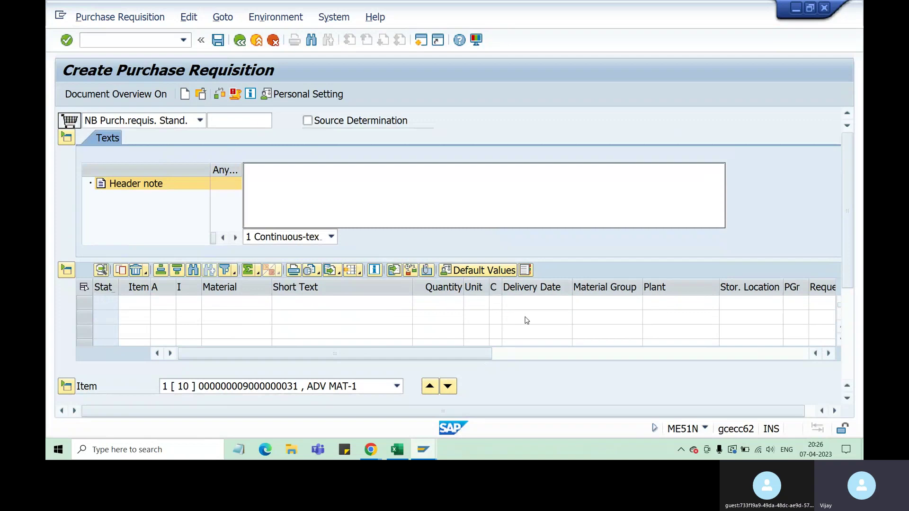
{"action": "scroll", "coordinate": [569, 300], "scroll_direction": "down", "scroll_amount": 3}
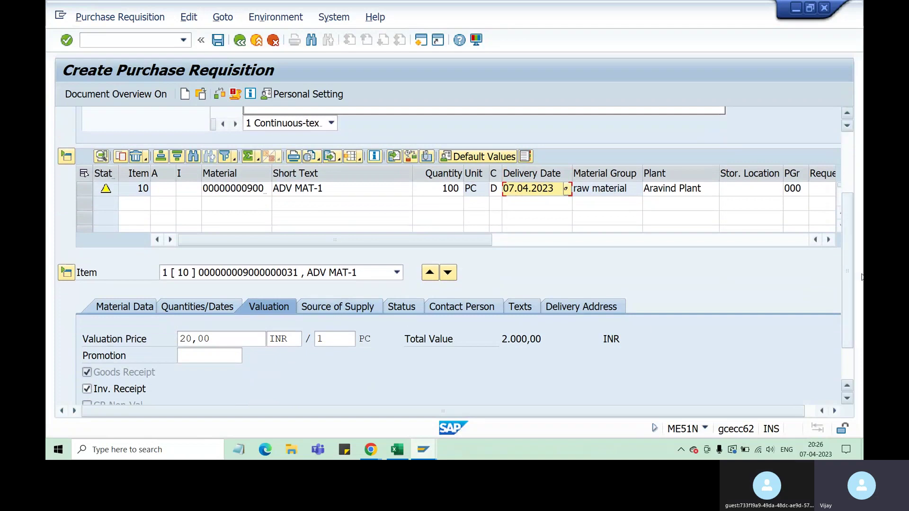
{"action": "scroll", "coordinate": [453, 339], "scroll_direction": "down", "scroll_amount": 2}
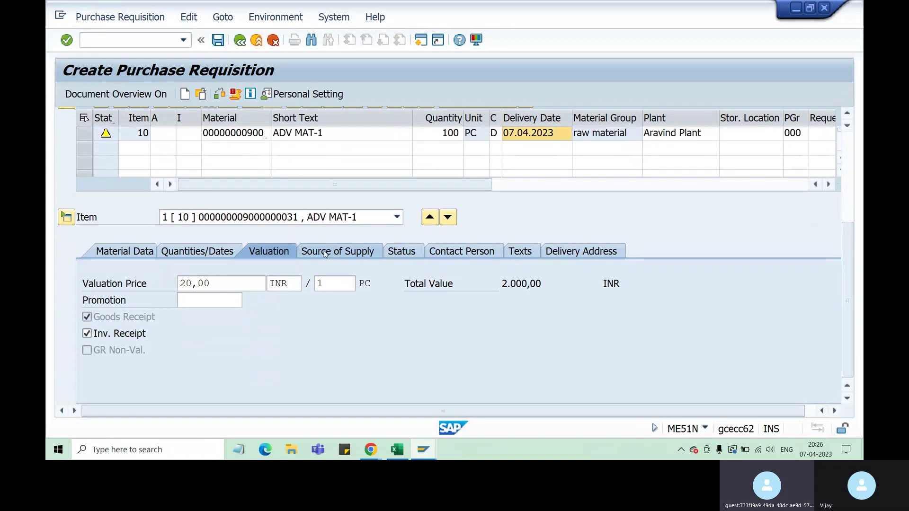
Compare the item details against the Source list and Quota arrangement sheets in Excel.
{"action": "left_click", "coordinate": [849, 208]}
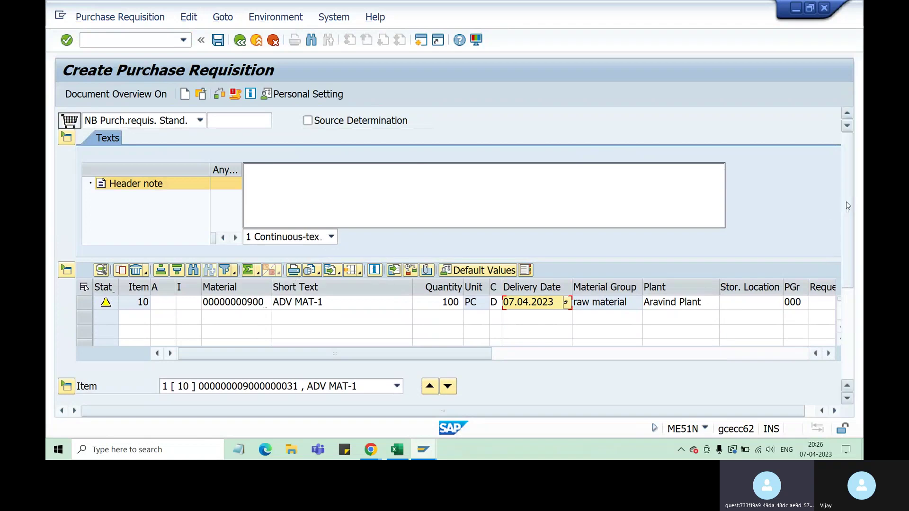
{"action": "scroll", "coordinate": [850, 215], "scroll_direction": "down", "scroll_amount": 5}
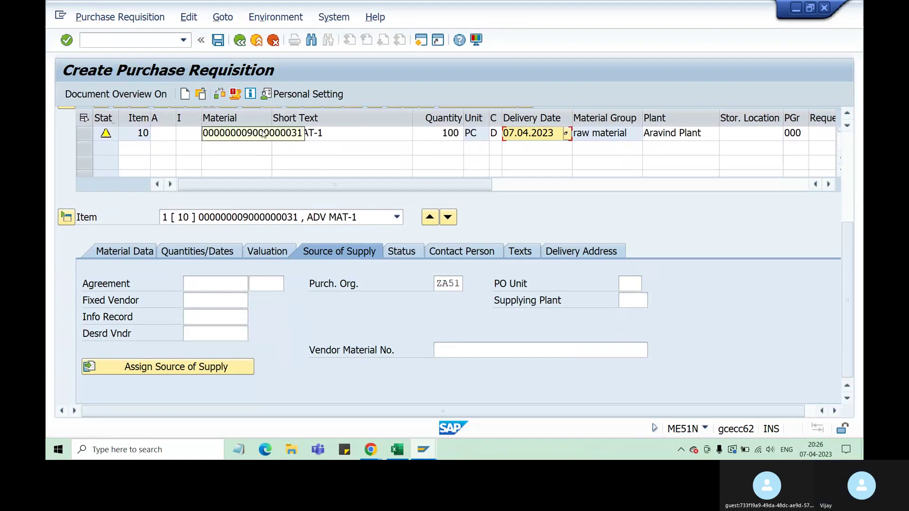
{"action": "key", "text": "alt+Tab"}
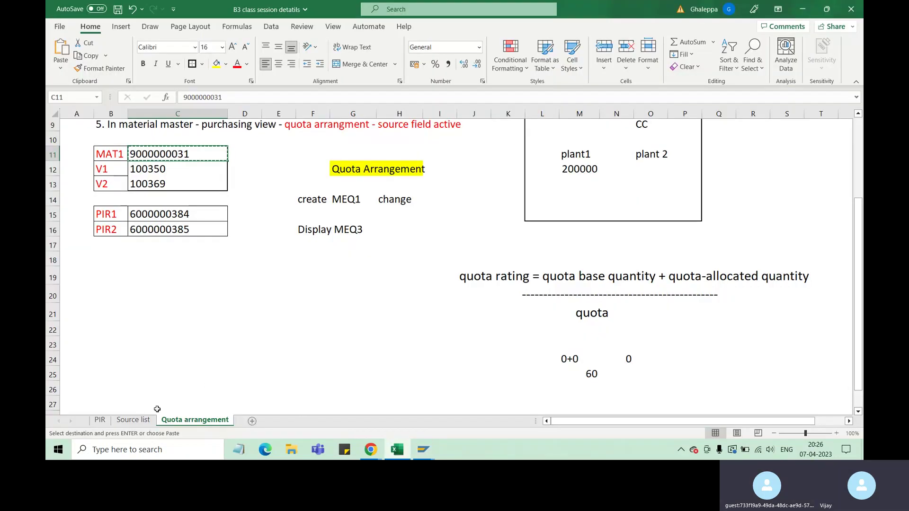
{"action": "left_click", "coordinate": [133, 420]}
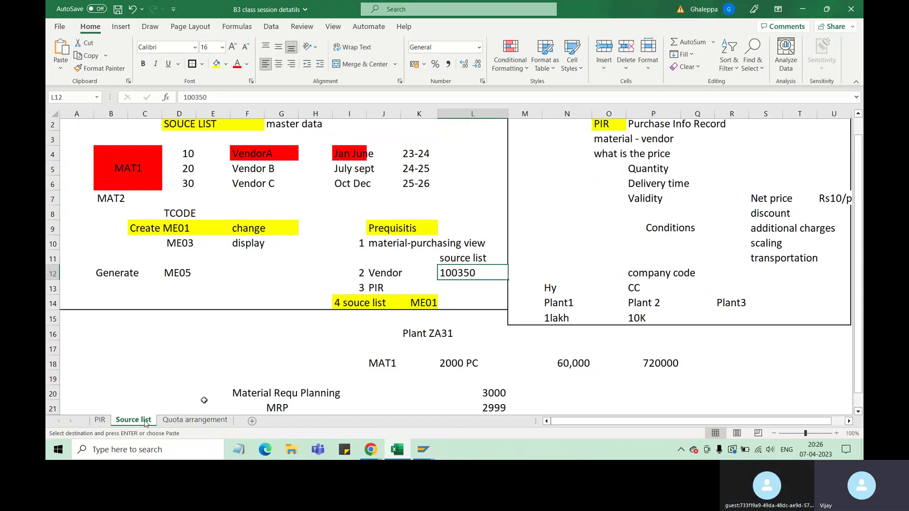
{"action": "left_click", "coordinate": [195, 420]}
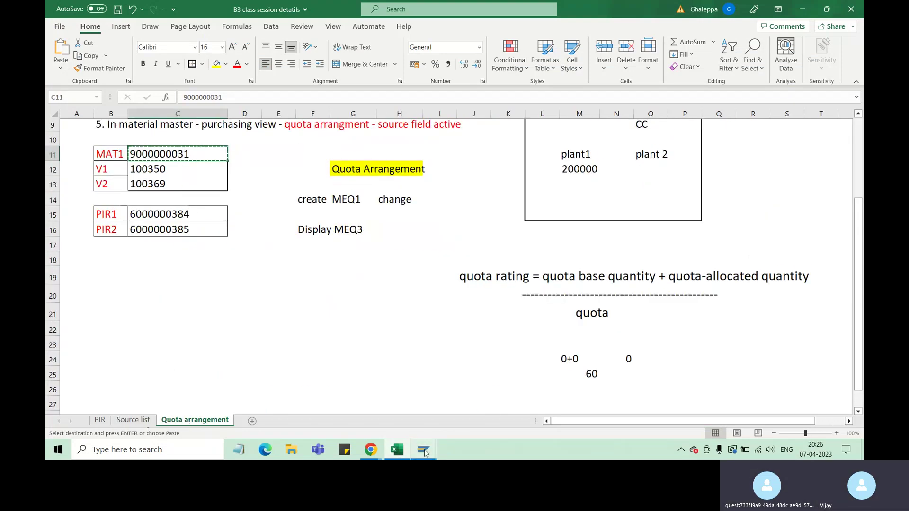
{"action": "mouse_move", "coordinate": [424, 454]}
{"action": "left_click", "coordinate": [540, 407]}
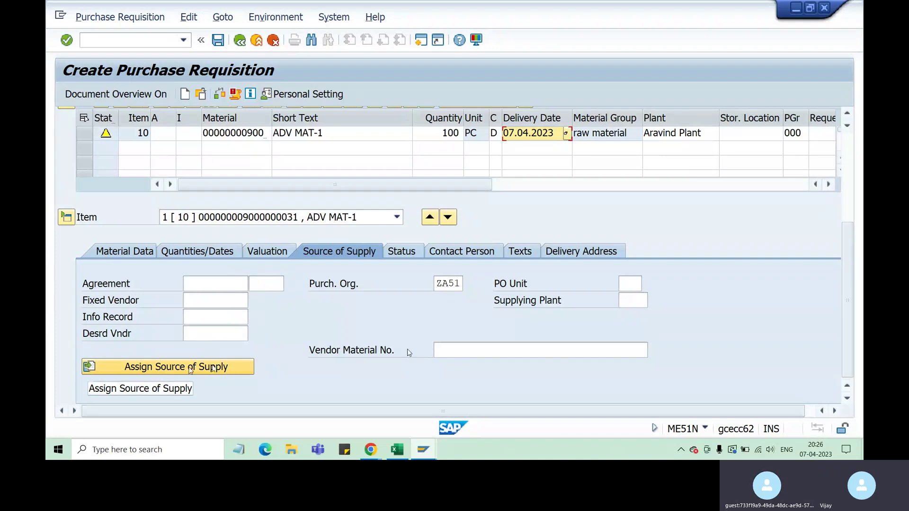
Verify fixed vendor 100350 is filled in as the item's source of supply.
{"action": "scroll", "coordinate": [152, 368], "scroll_direction": "up", "scroll_amount": 3}
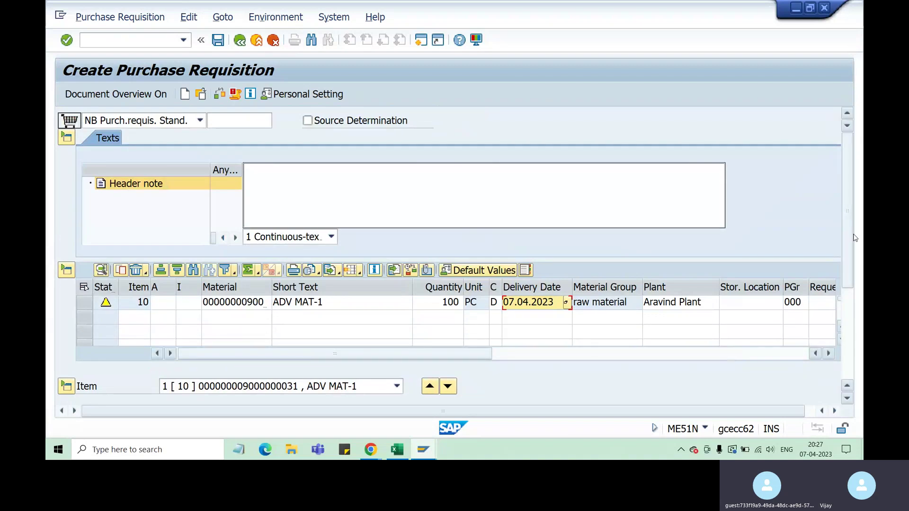
{"action": "scroll", "coordinate": [847, 382], "scroll_direction": "down", "scroll_amount": 5}
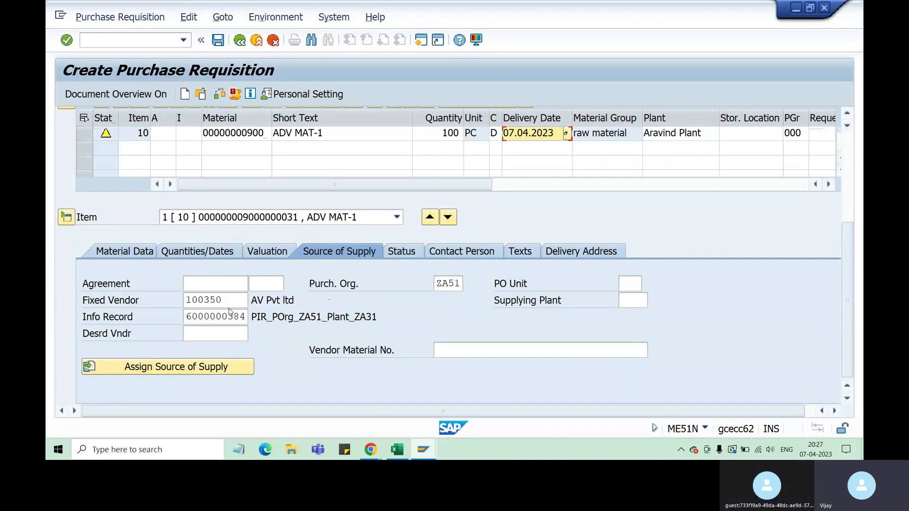
{"action": "left_click_drag", "start_coordinate": [223, 301], "coordinate": [185, 301]}
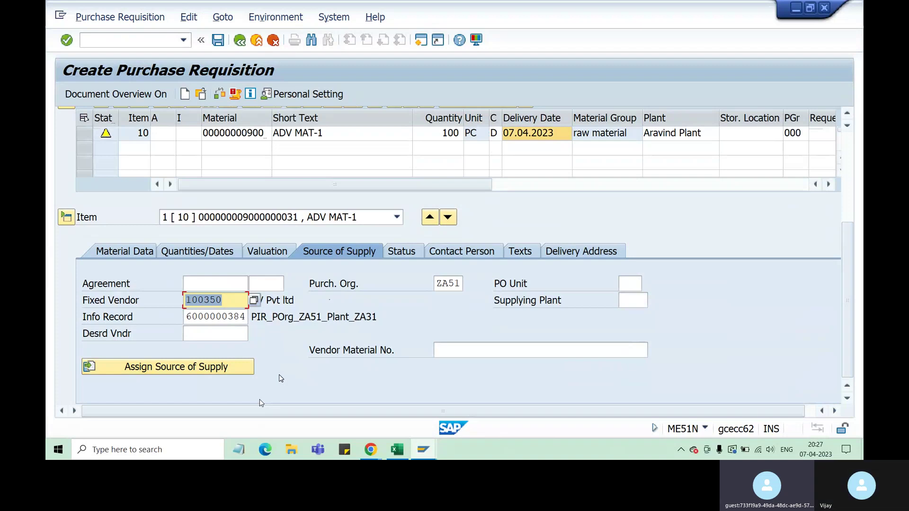
{"action": "left_click", "coordinate": [398, 449]}
{"action": "mouse_move", "coordinate": [423, 449]}
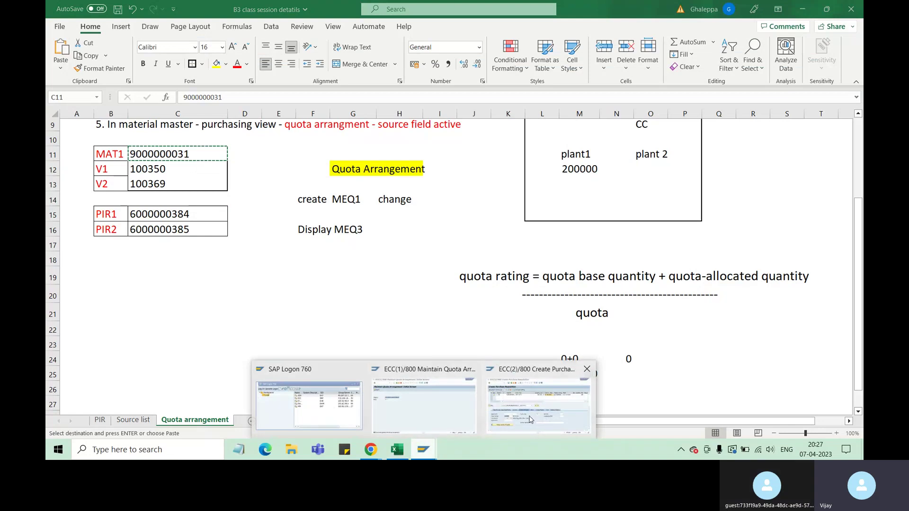
{"action": "left_click", "coordinate": [533, 375]}
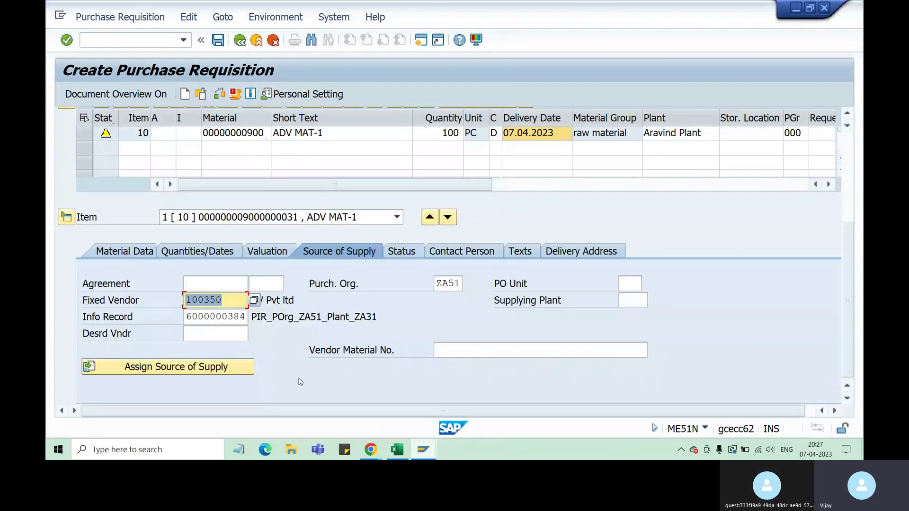
Save the requisition and copy its new number 10014283 from the message details.
{"action": "left_click", "coordinate": [219, 42]}
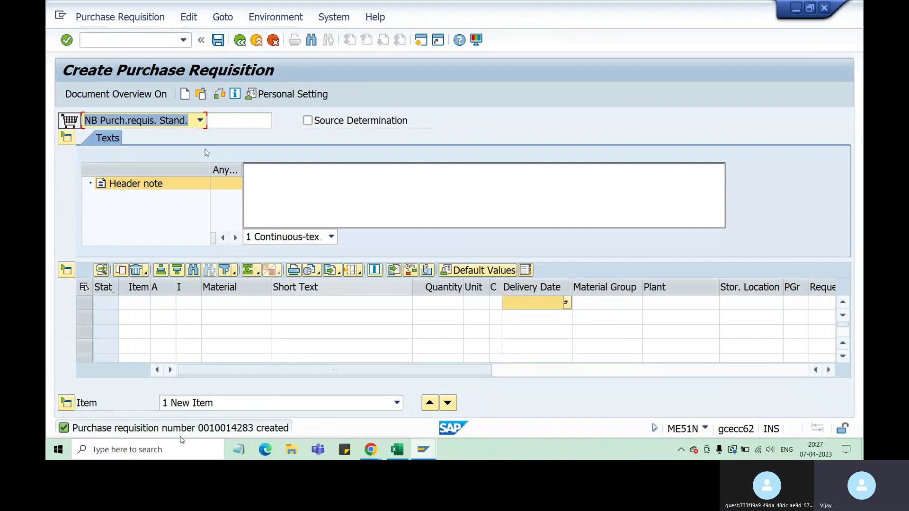
{"action": "left_click", "coordinate": [111, 18]}
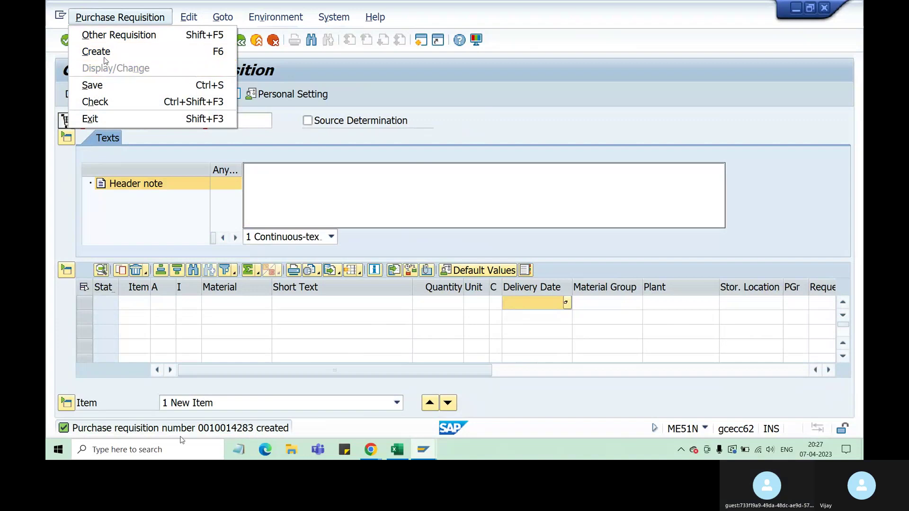
{"action": "double_click", "coordinate": [226, 430]}
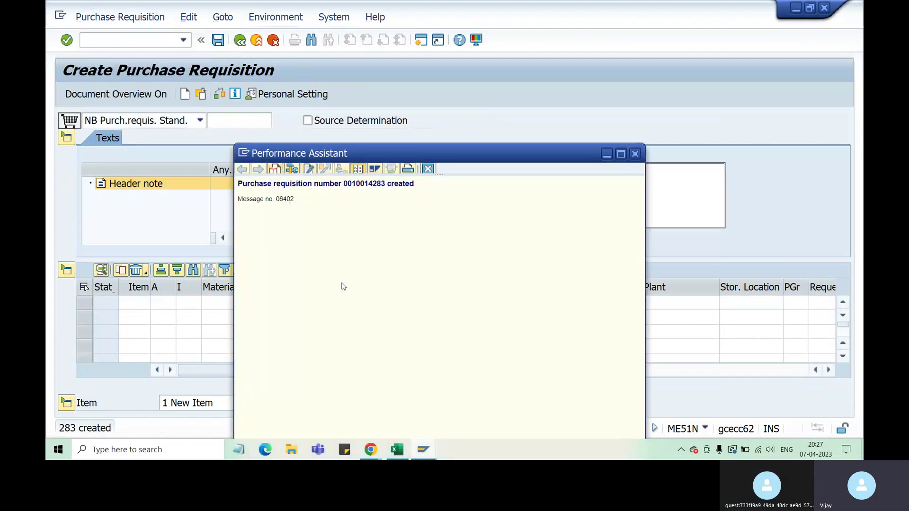
{"action": "left_click_drag", "start_coordinate": [353, 183], "coordinate": [384, 184]}
{"action": "key", "text": "ctrl+c"}
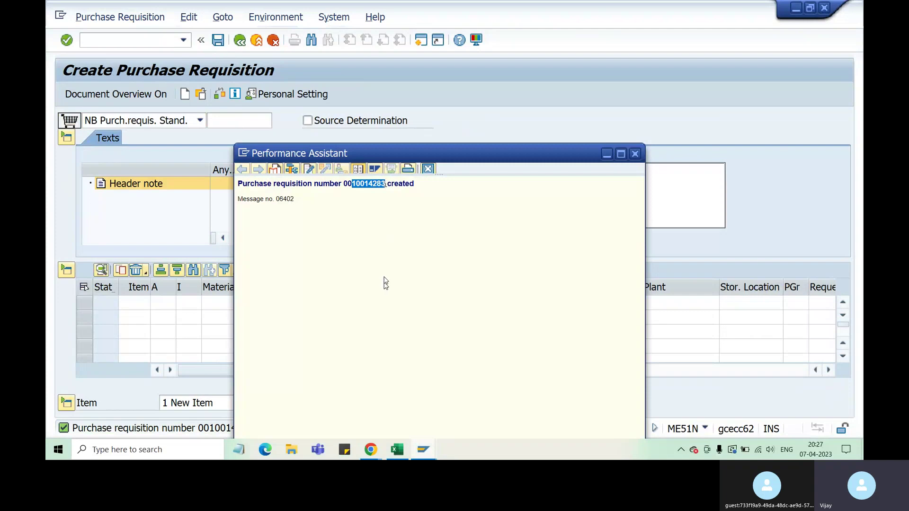
{"action": "key", "text": "Escape"}
{"action": "left_click", "coordinate": [172, 42]}
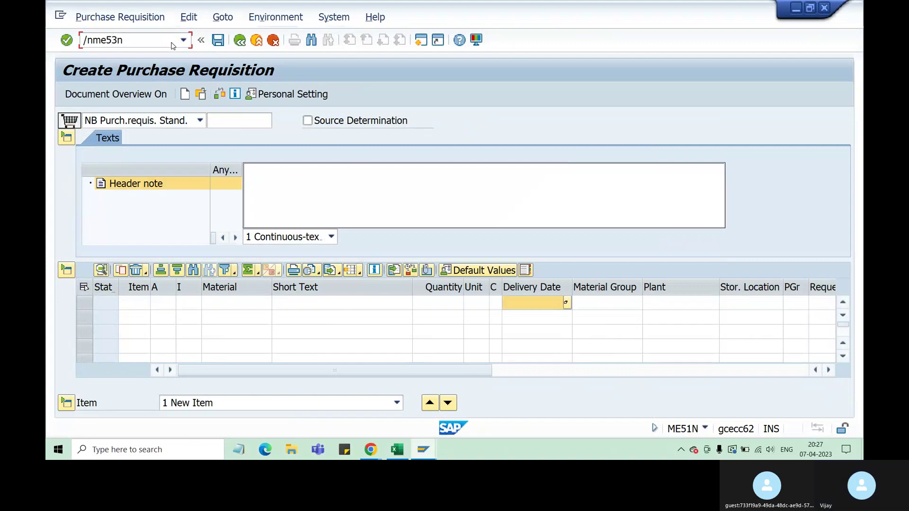
Display requisition 10014283 in ME53N and check fixed vendor 100350 under Source of Supply.
{"action": "key", "text": "Return"}
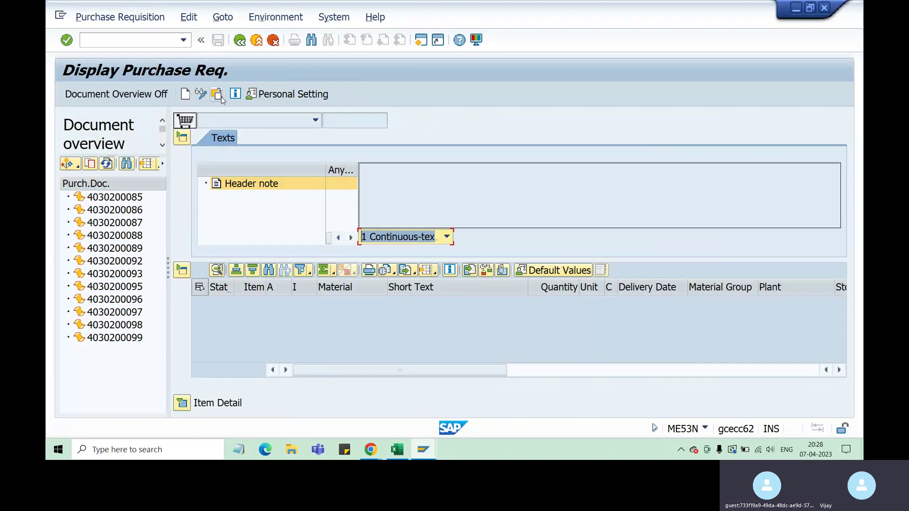
{"action": "left_click", "coordinate": [217, 93]}
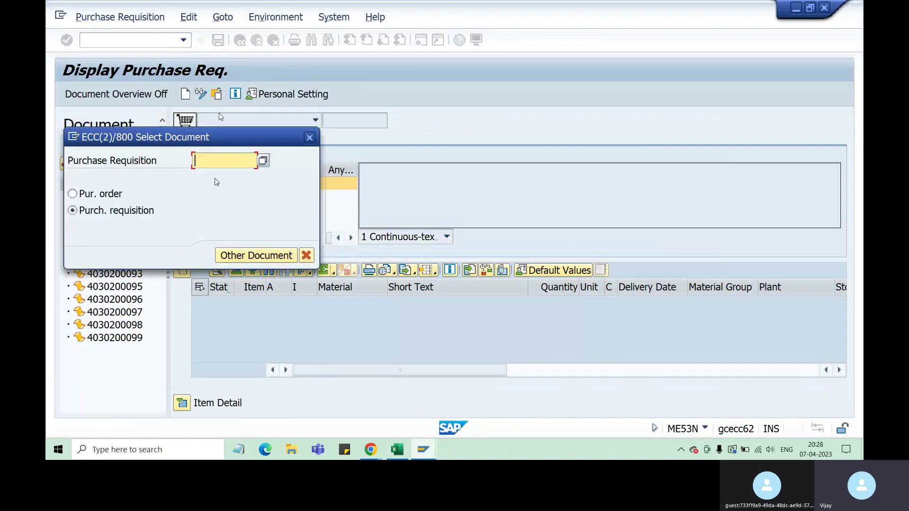
{"action": "key", "text": "ctrl+v"}
{"action": "left_click", "coordinate": [246, 257]}
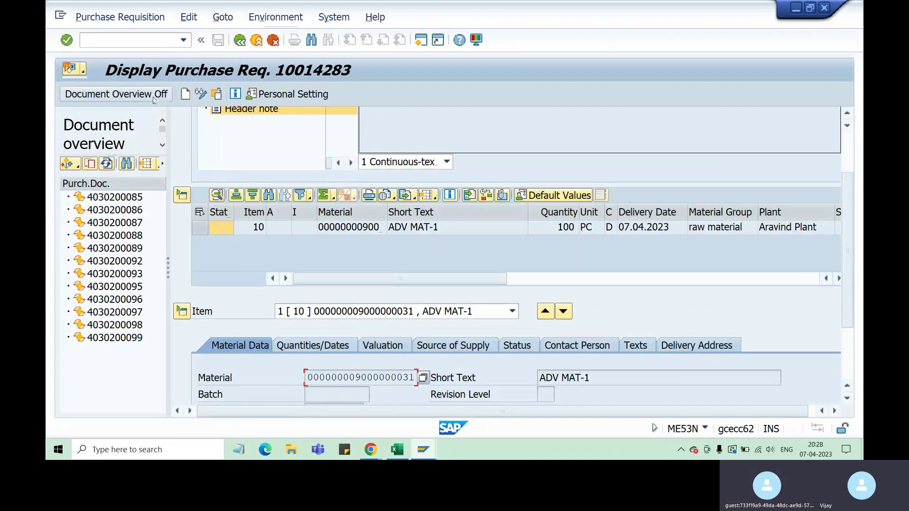
{"action": "left_click", "coordinate": [153, 95]}
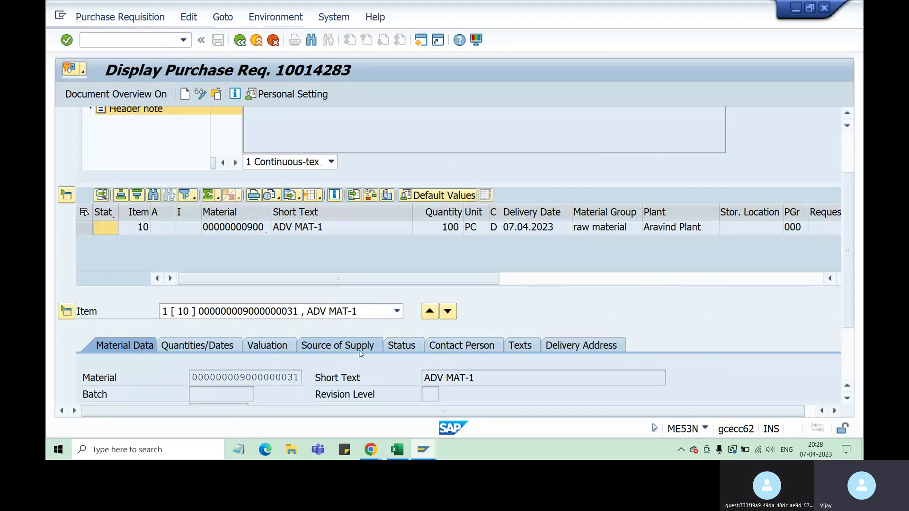
{"action": "left_click", "coordinate": [339, 345]}
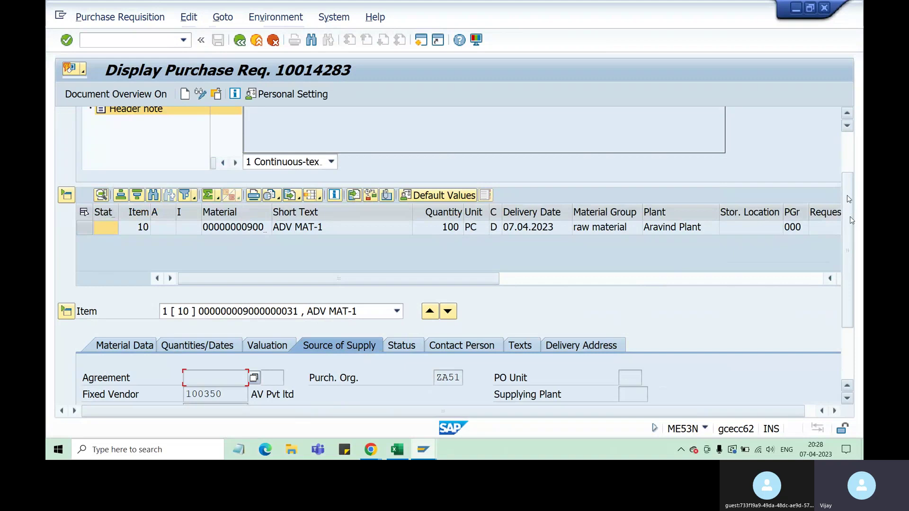
{"action": "left_click_drag", "start_coordinate": [850, 217], "coordinate": [851, 242]}
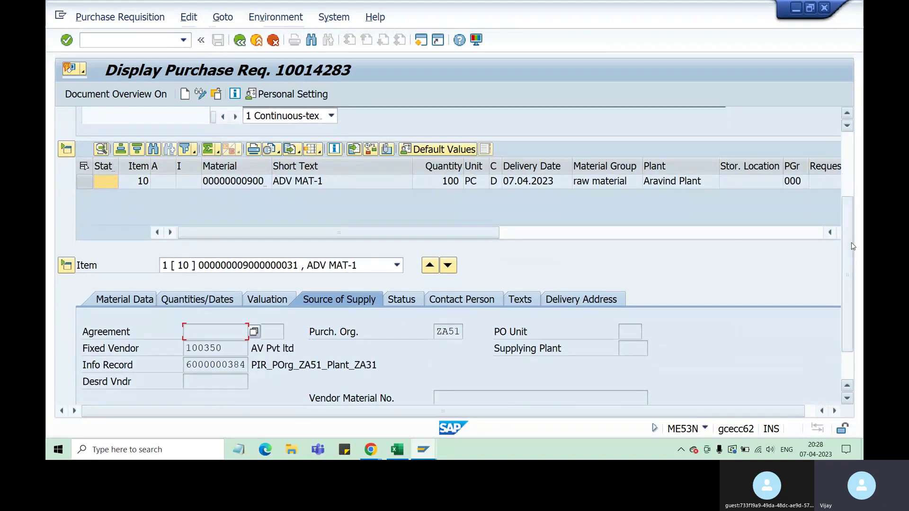
{"action": "double_click", "coordinate": [271, 166]}
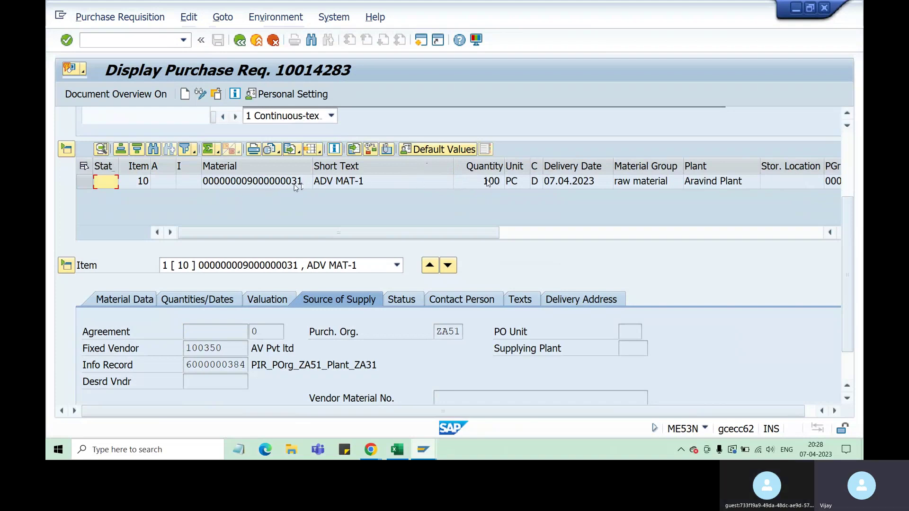
{"action": "double_click", "coordinate": [215, 348]}
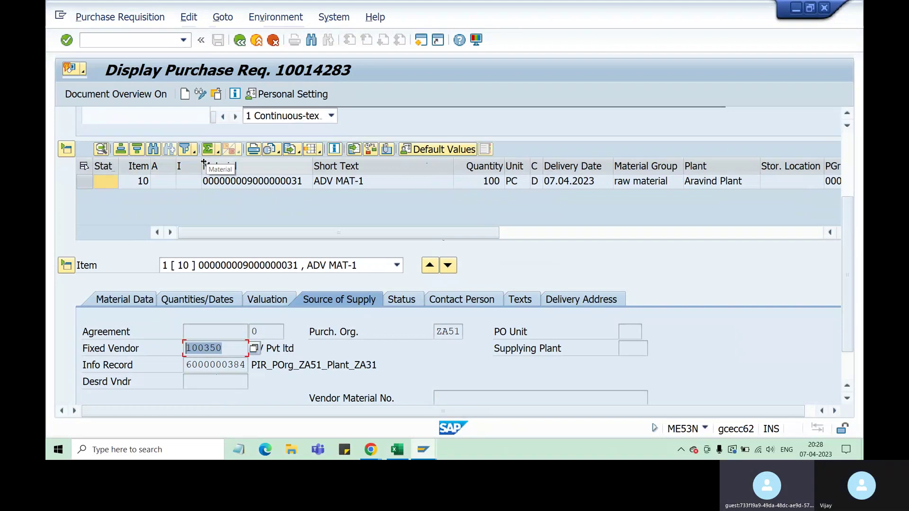
Open quota arrangement 269's vendor items for the 07.04.2023 period in the quota window.
{"action": "mouse_move", "coordinate": [424, 449]}
{"action": "left_click", "coordinate": [422, 411]}
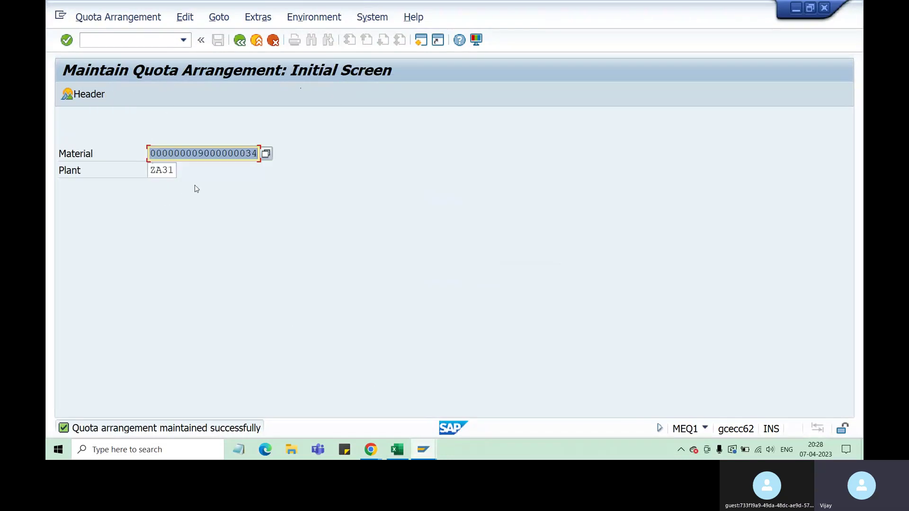
{"action": "key", "text": "Return"}
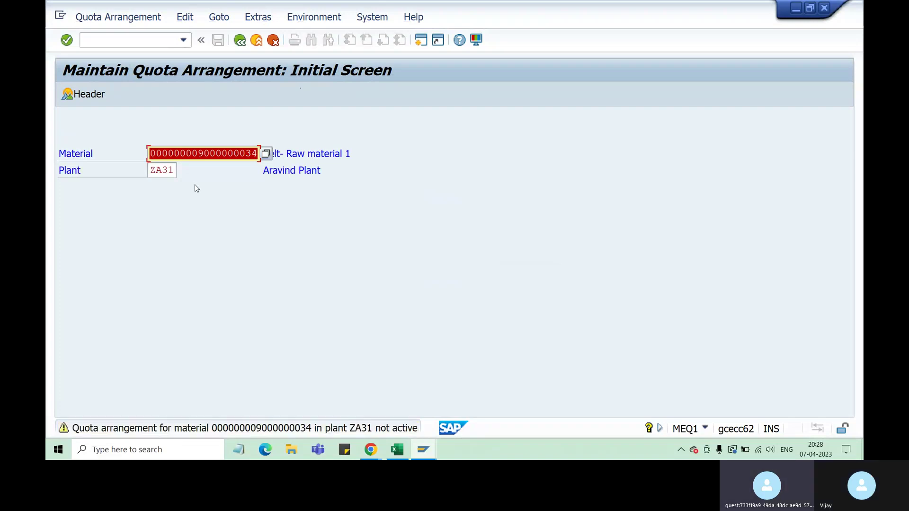
{"action": "key", "text": "Return"}
{"action": "left_click", "coordinate": [71, 203]}
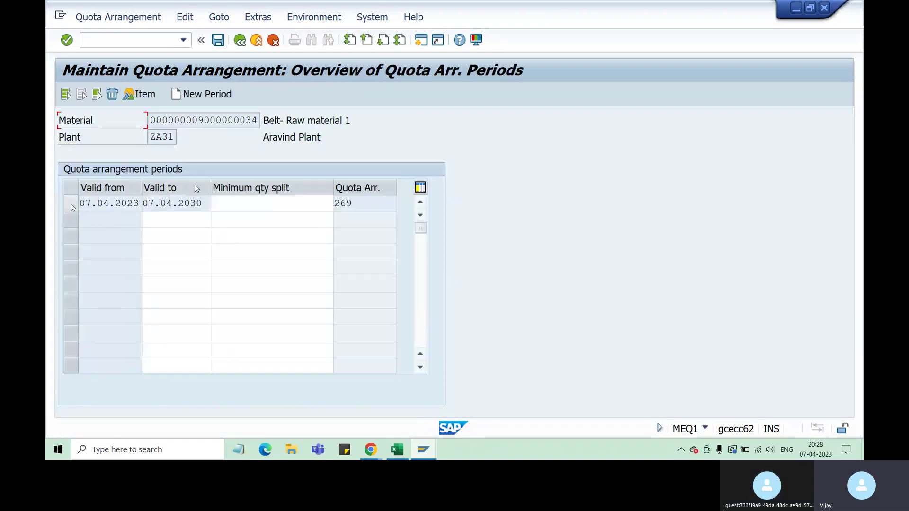
{"action": "left_click", "coordinate": [142, 97]}
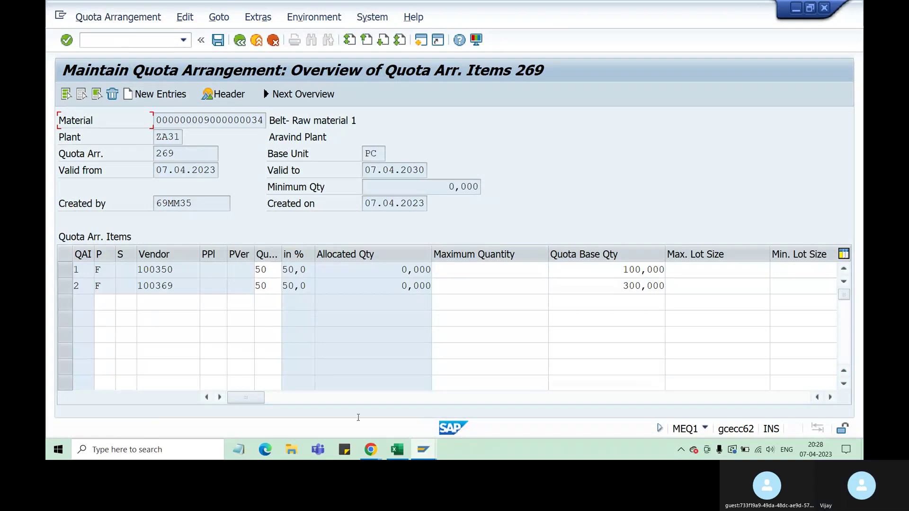
Leave the displayed requisition 10014283 and bring the quota arrangement window forward.
{"action": "mouse_move", "coordinate": [423, 449]}
{"action": "left_click", "coordinate": [530, 408]}
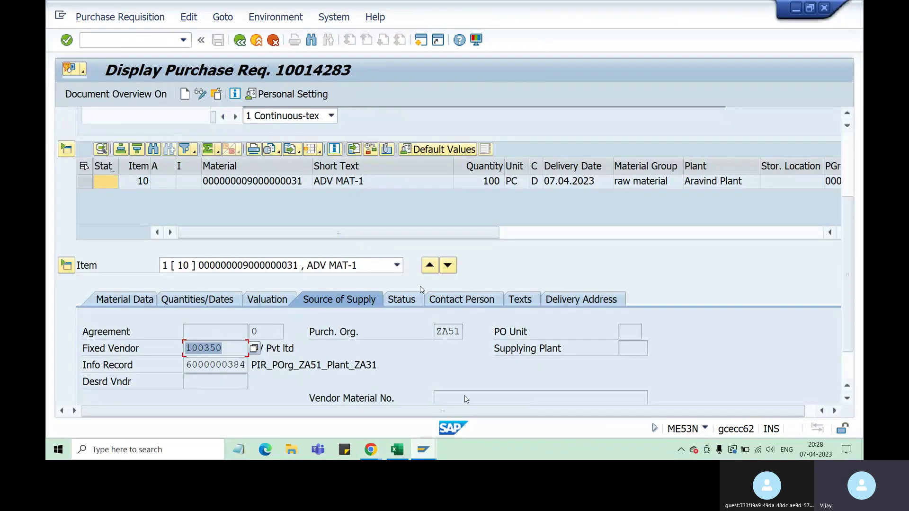
{"action": "left_click", "coordinate": [240, 39]}
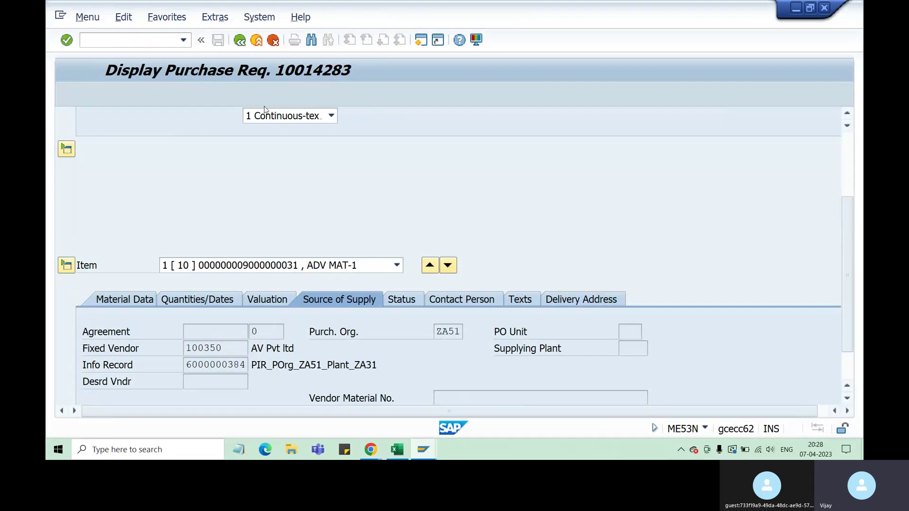
{"action": "mouse_move", "coordinate": [424, 452]}
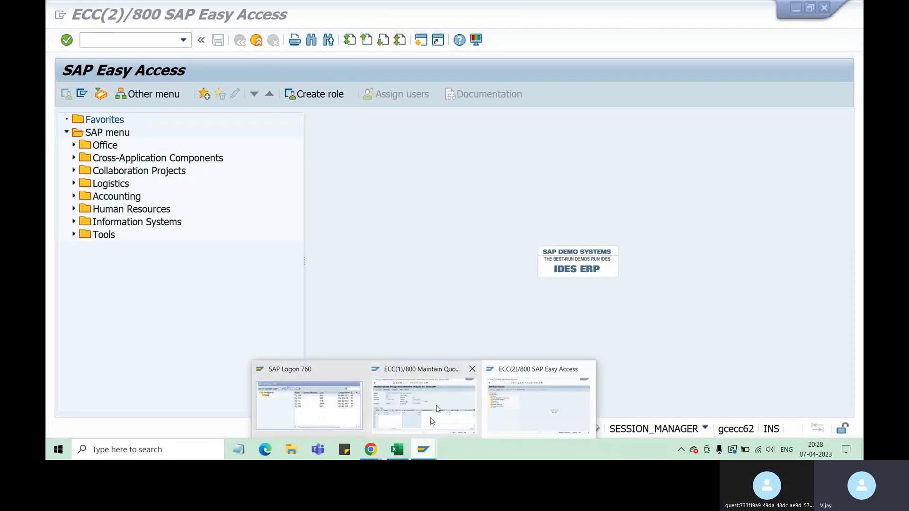
{"action": "left_click", "coordinate": [424, 419]}
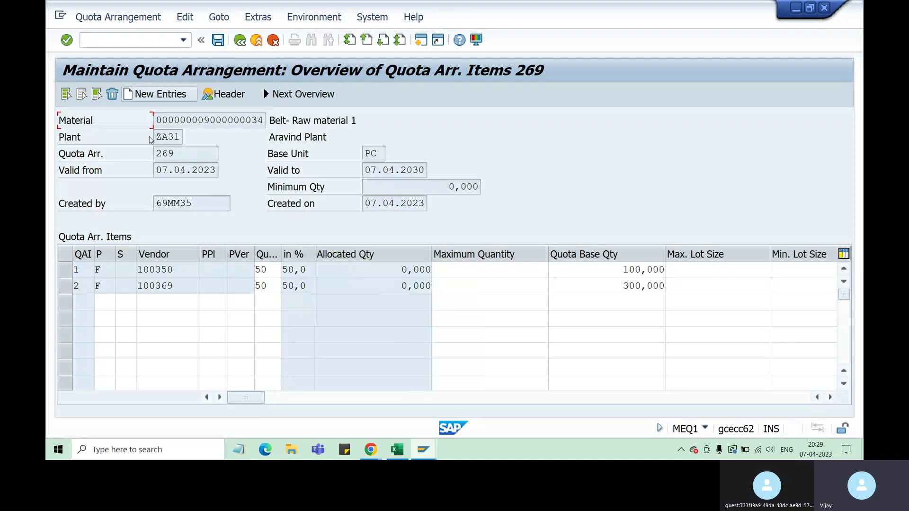
Return to the initial screen and reload arrangement 269's items for vendors 100350 and 100369.
{"action": "left_click", "coordinate": [82, 271]}
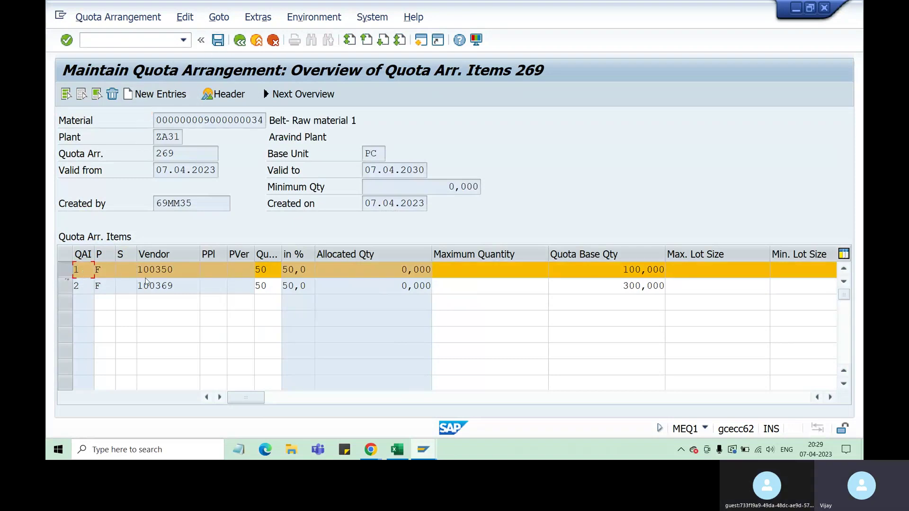
{"action": "left_click", "coordinate": [224, 94]}
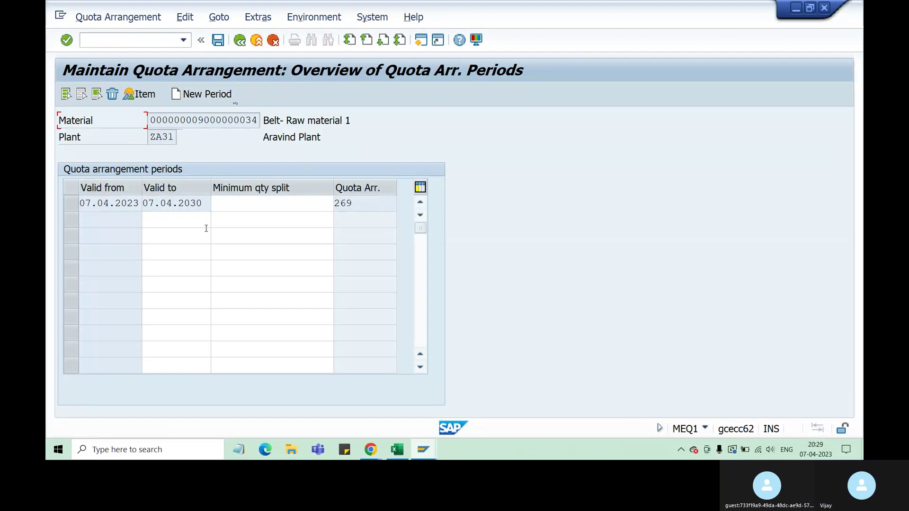
{"action": "left_click", "coordinate": [240, 40]}
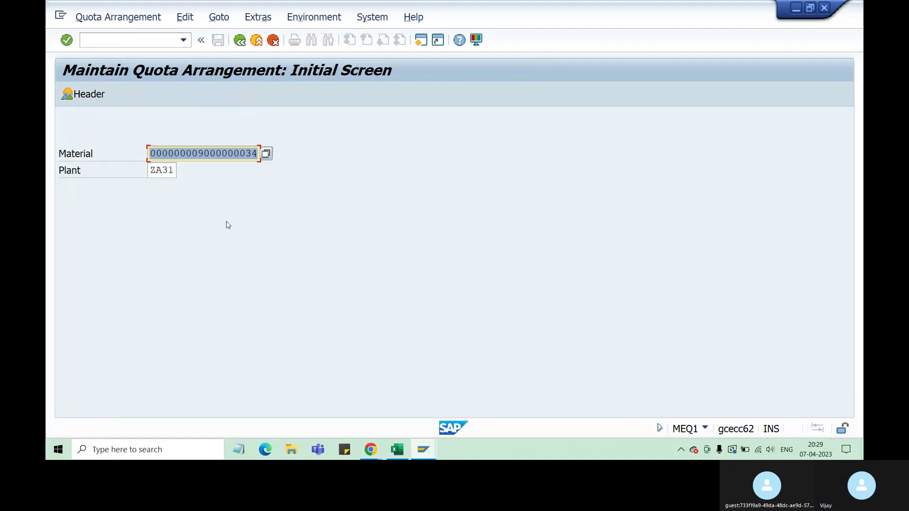
{"action": "key", "text": "Return"}
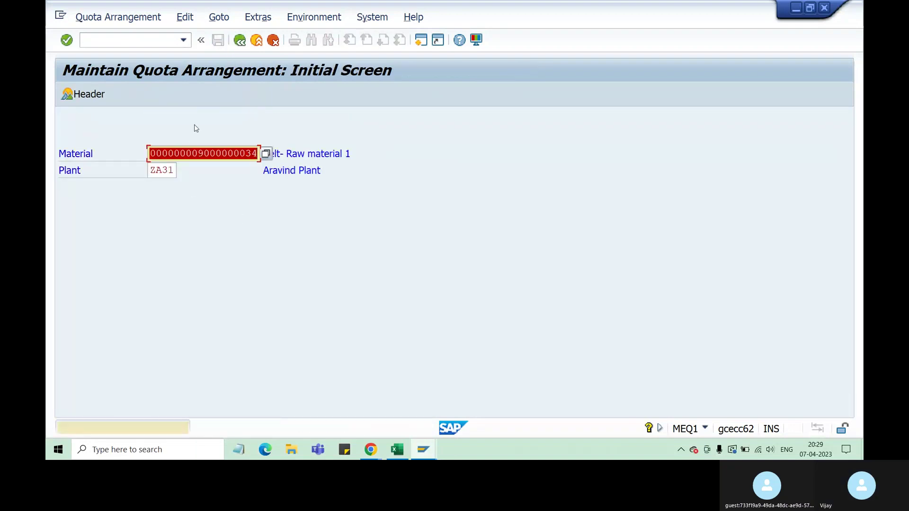
{"action": "key", "text": "Return"}
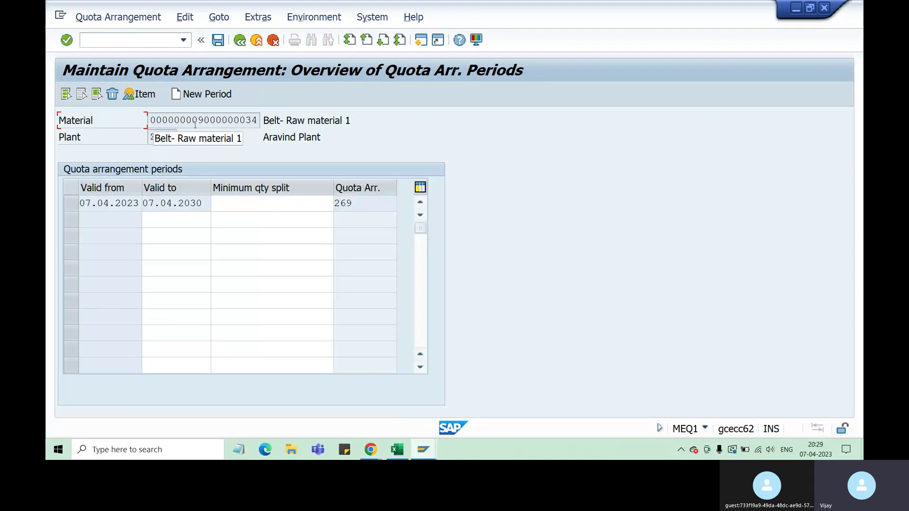
{"action": "left_click", "coordinate": [72, 204]}
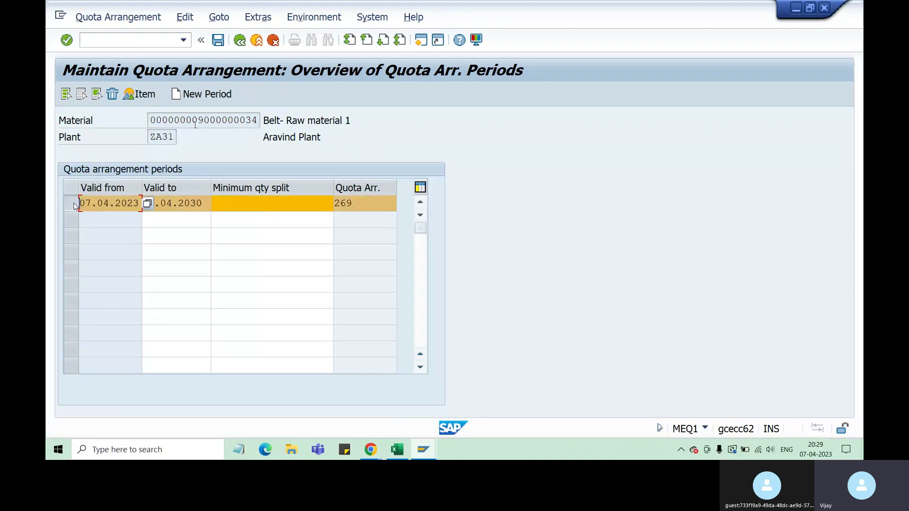
{"action": "left_click", "coordinate": [144, 94]}
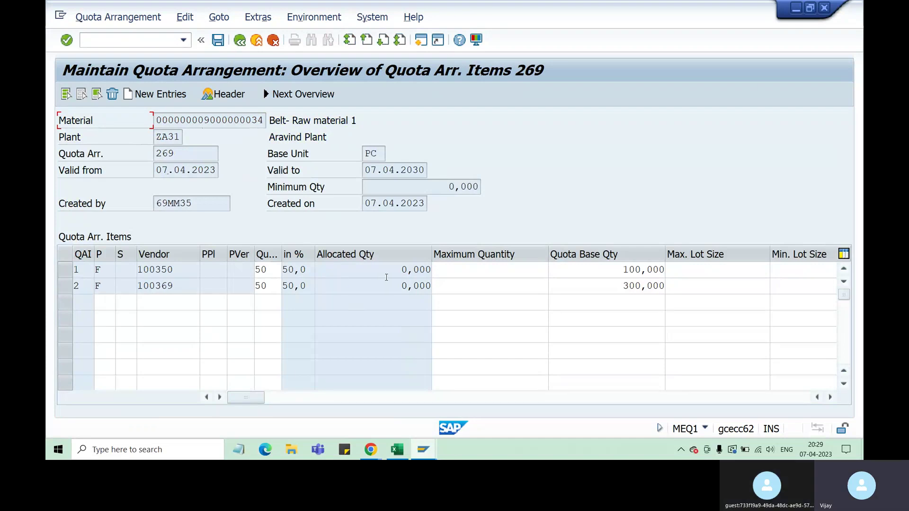
Replace vendor 100350's 100,000 quota base quantity with 0, save, and reopen the periods overview.
{"action": "left_click_drag", "start_coordinate": [621, 273], "coordinate": [666, 272]}
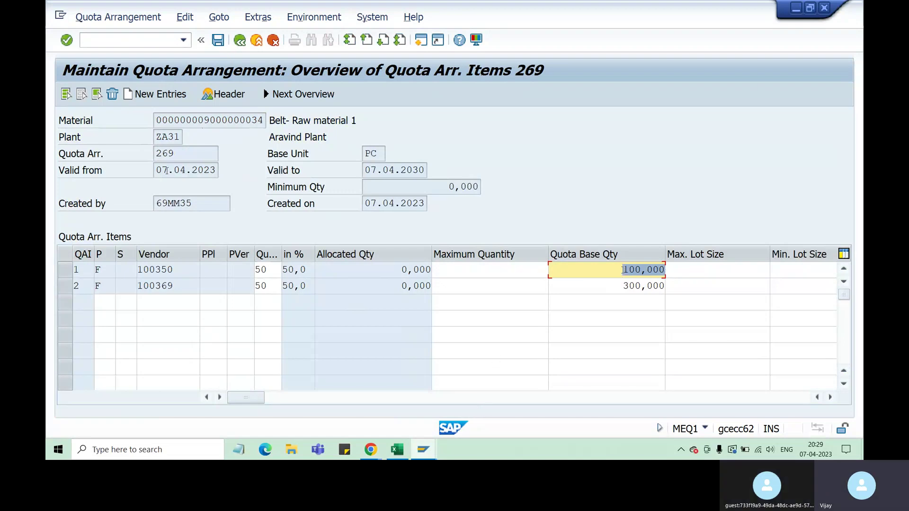
{"action": "left_click_drag", "start_coordinate": [621, 270], "coordinate": [662, 270]}
{"action": "type", "text": "0"}
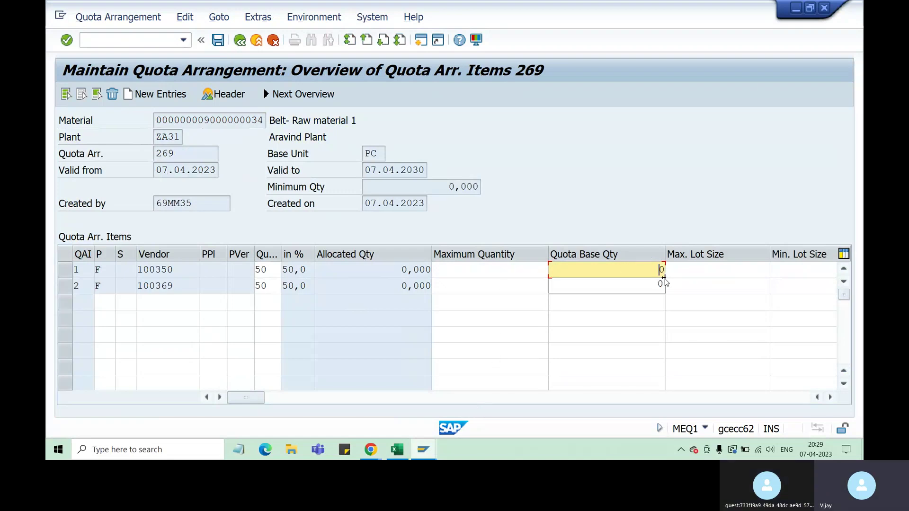
{"action": "key", "text": "Return"}
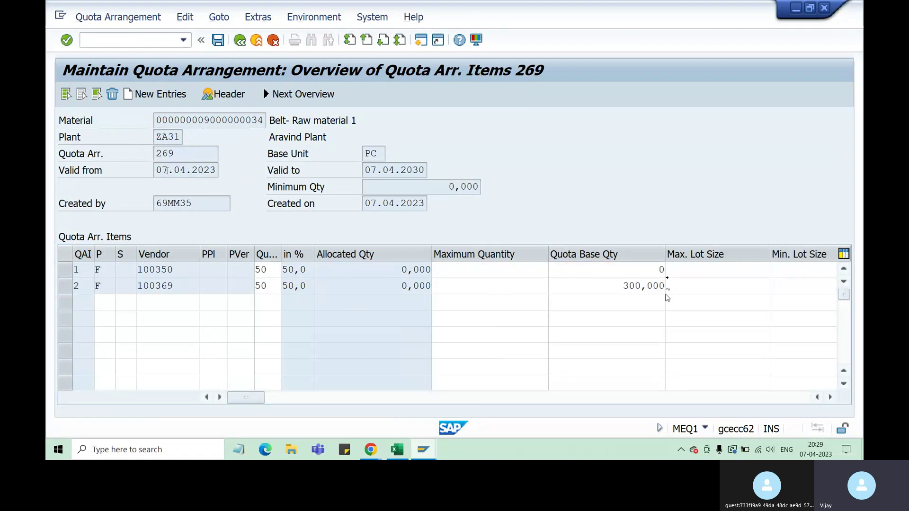
{"action": "left_click", "coordinate": [218, 40]}
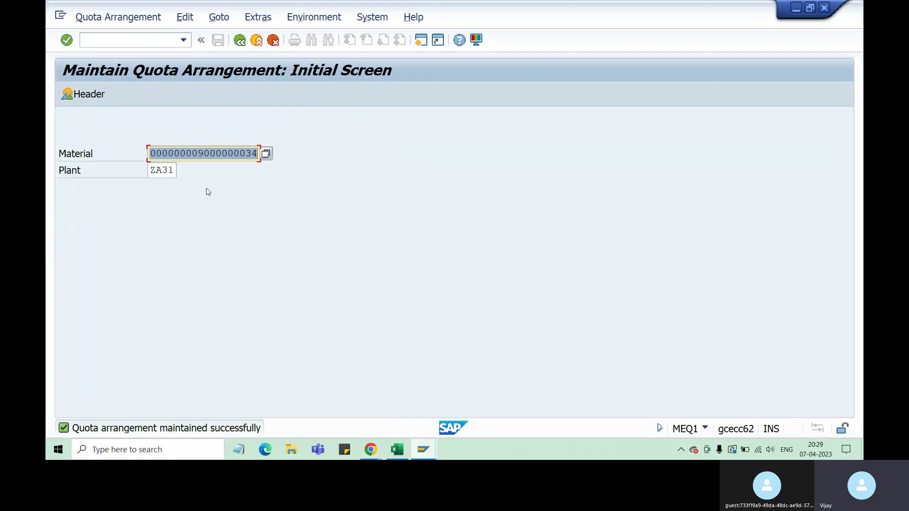
{"action": "key", "text": "Return"}
{"action": "key", "text": "Return"}
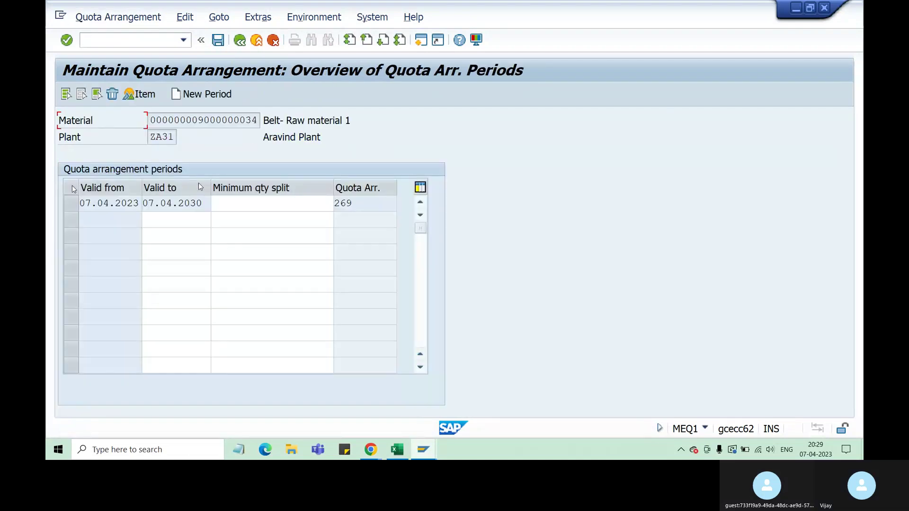
Open arrangement 269's vendor items for the selected period, checking the Easy Access session in between.
{"action": "left_click", "coordinate": [72, 207]}
{"action": "left_click", "coordinate": [139, 95]}
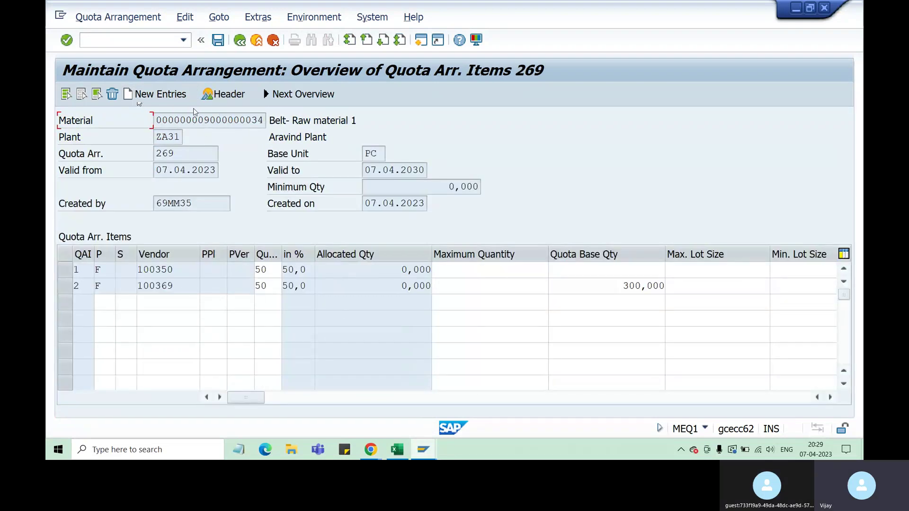
{"action": "left_click", "coordinate": [424, 450]}
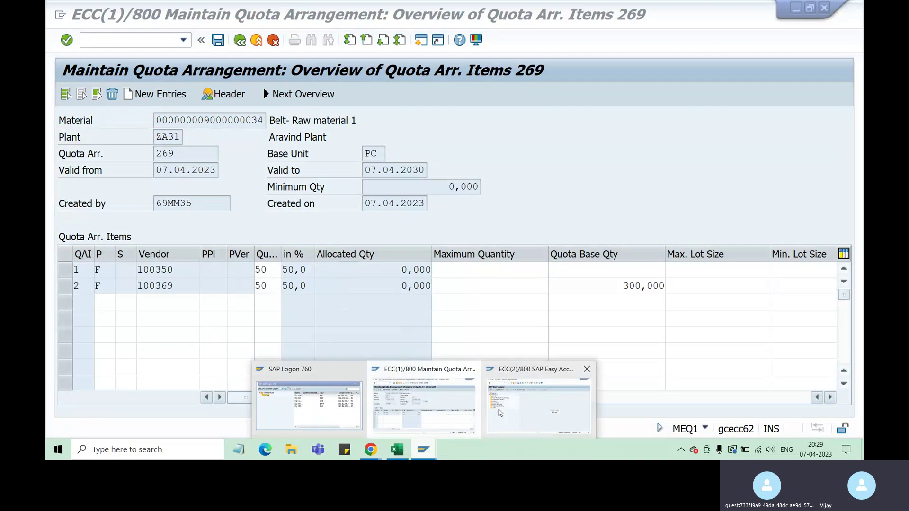
{"action": "left_click", "coordinate": [523, 412]}
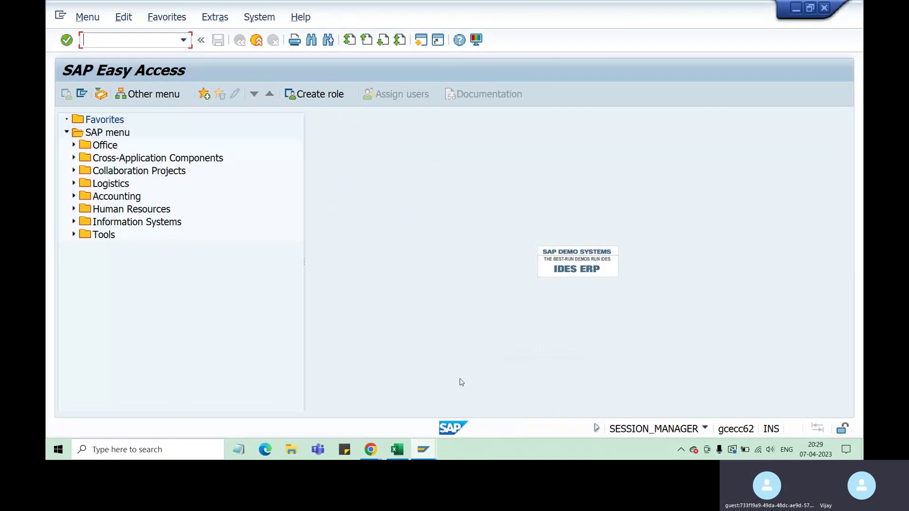
{"action": "mouse_move", "coordinate": [423, 450]}
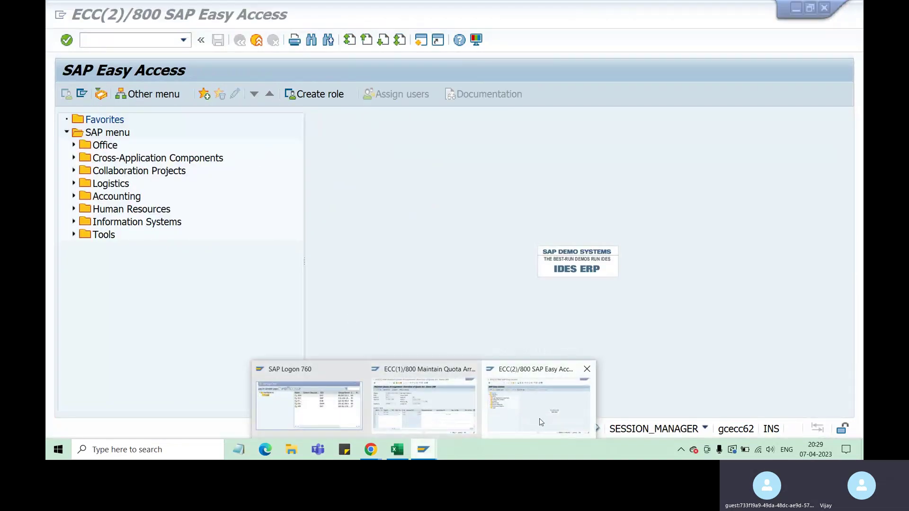
{"action": "left_click", "coordinate": [539, 417]}
{"action": "left_click", "coordinate": [443, 412]}
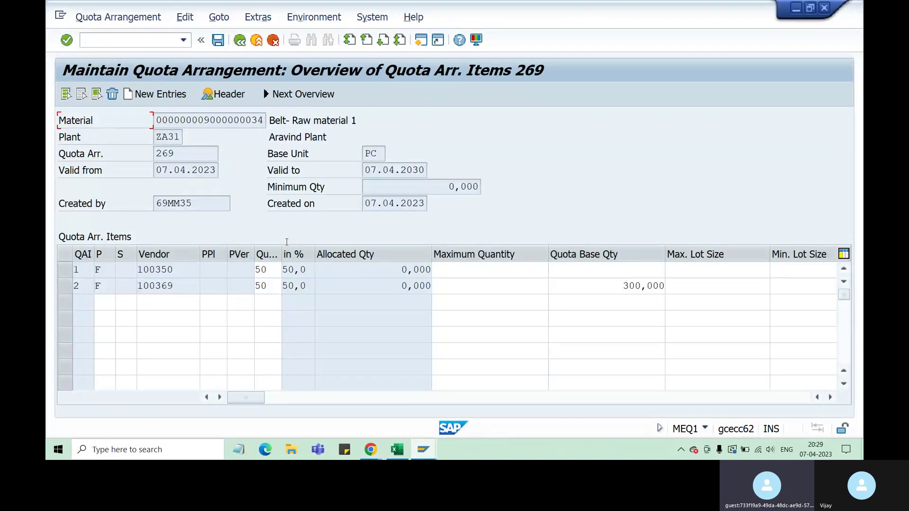
Enter 400 as vendor 100350's quota base quantity and save the arrangement.
{"action": "left_click", "coordinate": [624, 273]}
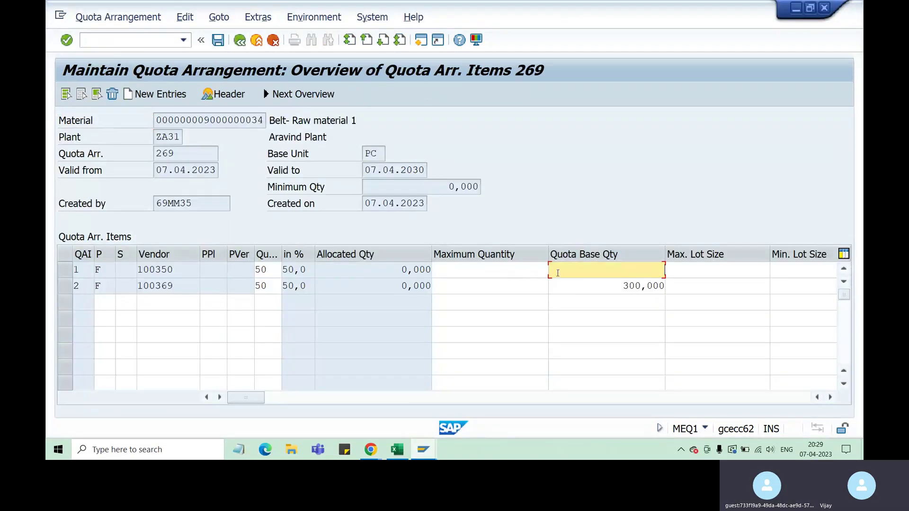
{"action": "type", "text": "400"}
{"action": "key", "text": "Return"}
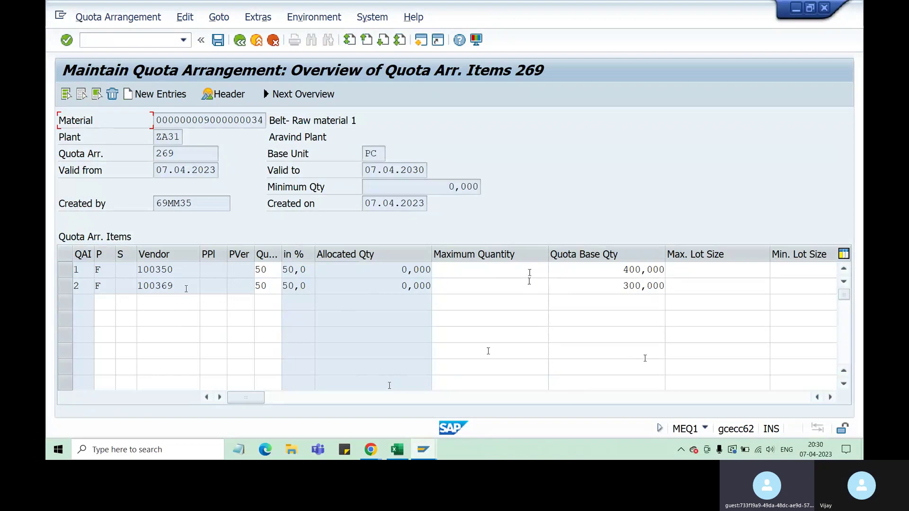
{"action": "left_click", "coordinate": [221, 43]}
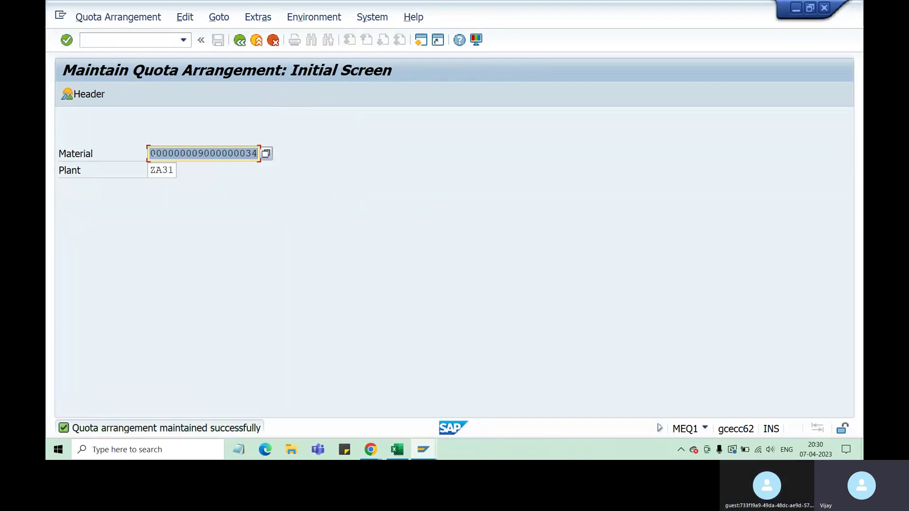
Run /nme51n in the SAP Easy Access session to get a blank NB purchase requisition.
{"action": "key", "text": "Return"}
{"action": "mouse_move", "coordinate": [455, 408]}
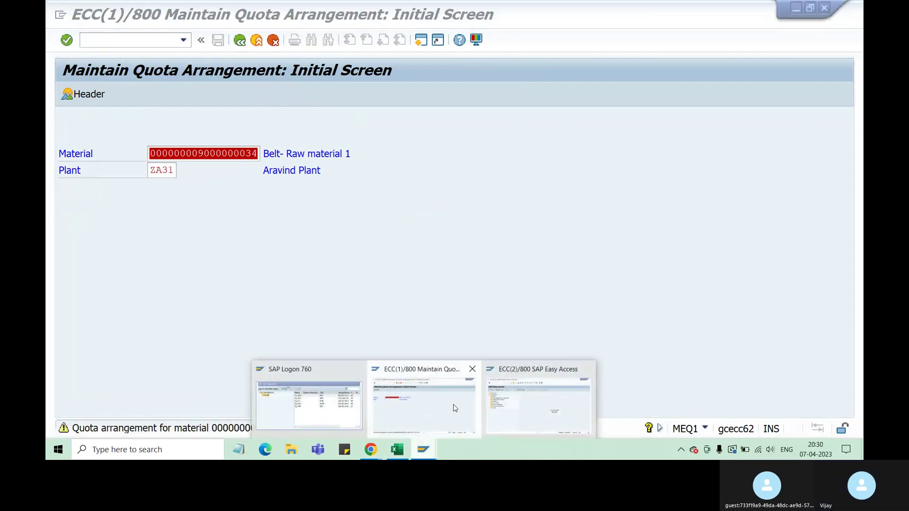
{"action": "left_click", "coordinate": [529, 407]}
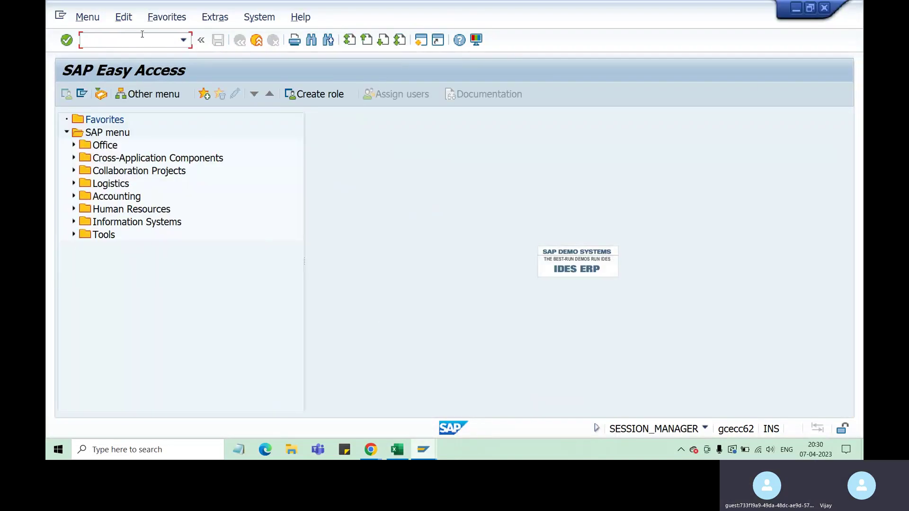
{"action": "type", "text": "/nme51n"}
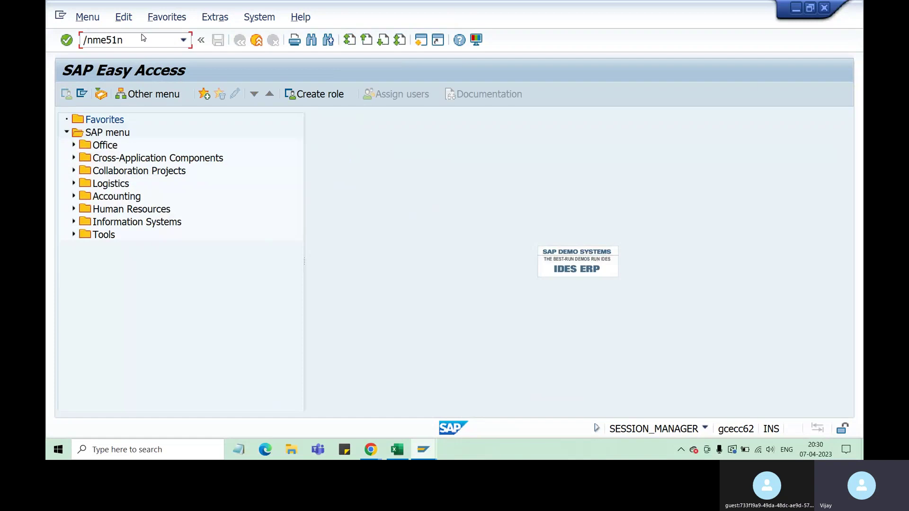
{"action": "key", "text": "Return"}
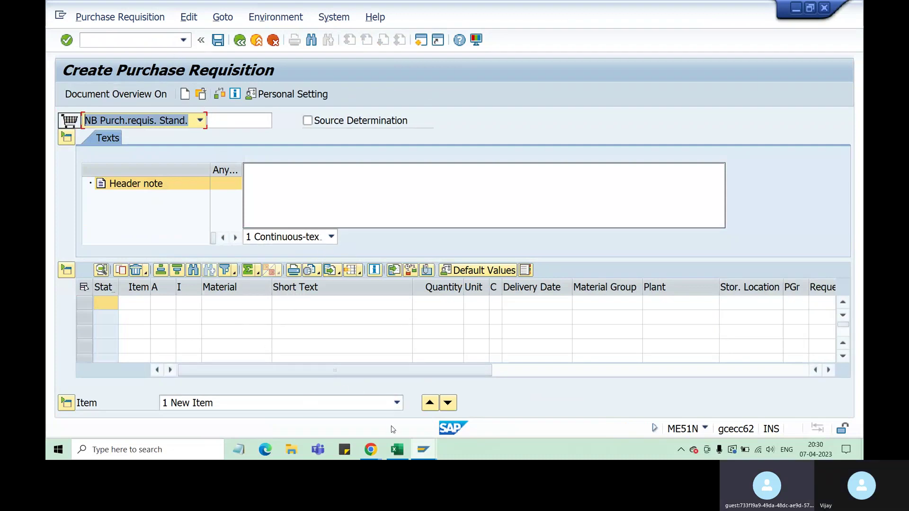
{"action": "left_click", "coordinate": [223, 303]}
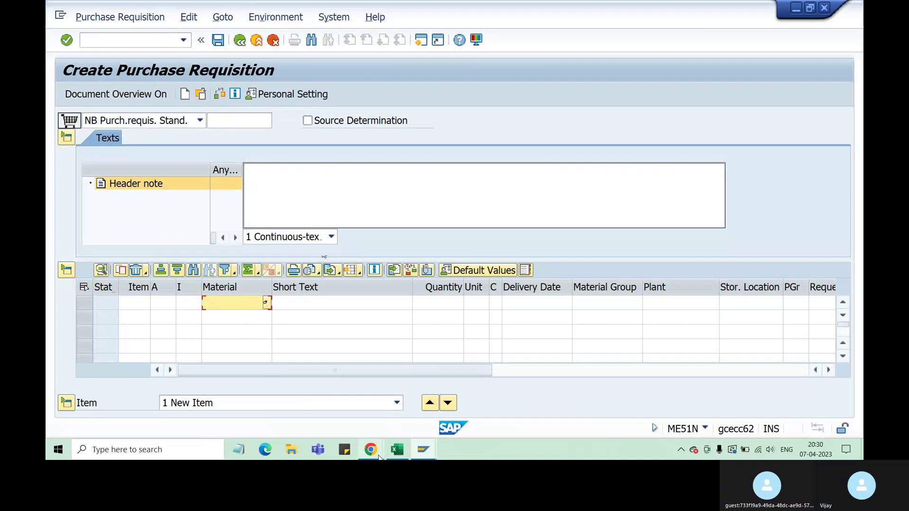
{"action": "key", "text": "alt+Tab"}
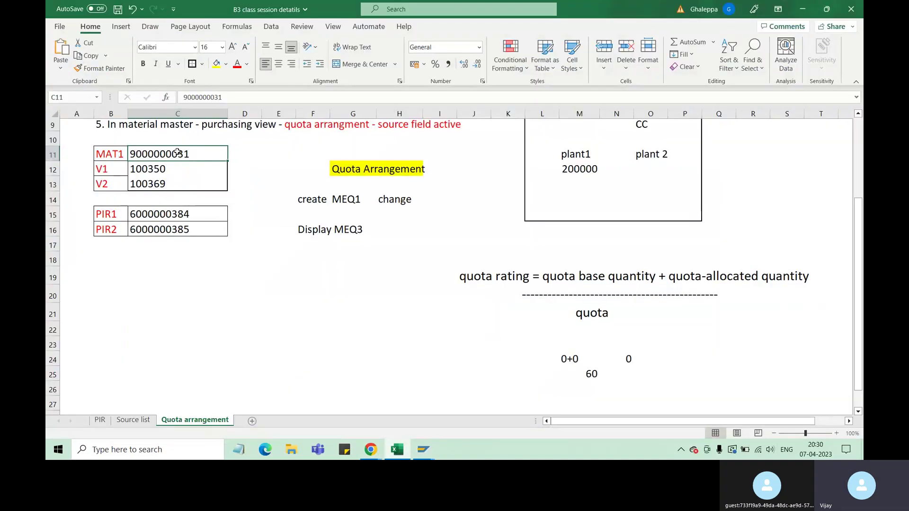
{"action": "key", "text": "ctrl+c"}
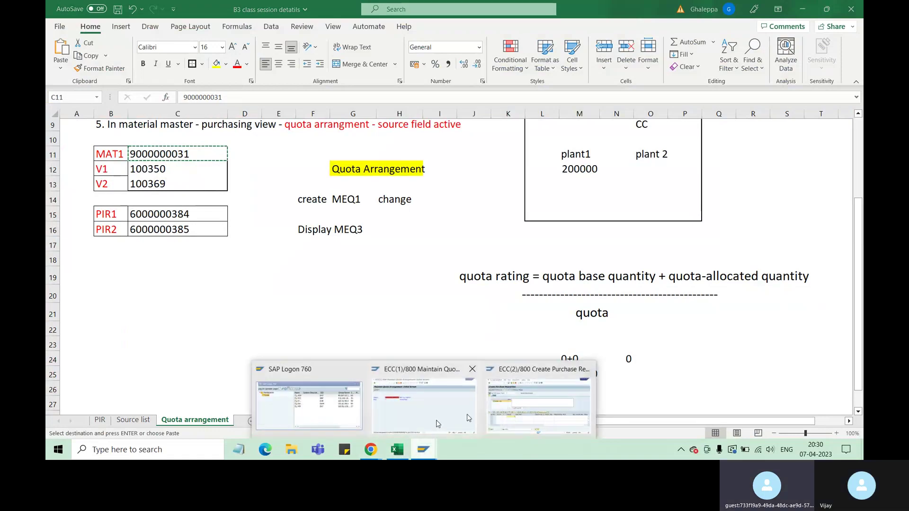
{"action": "left_click", "coordinate": [469, 417]}
{"action": "key", "text": "ctrl+v"}
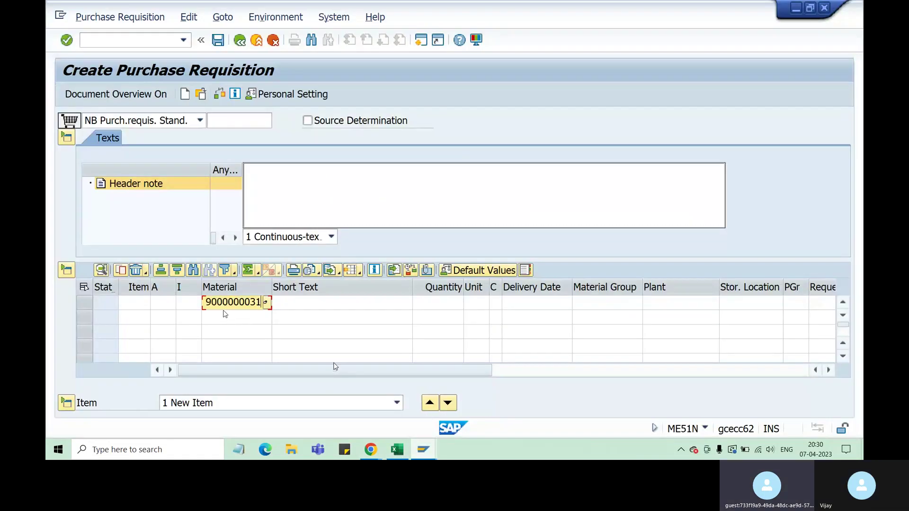
{"action": "left_click_drag", "start_coordinate": [339, 374], "coordinate": [393, 374]}
{"action": "left_click", "coordinate": [399, 308]}
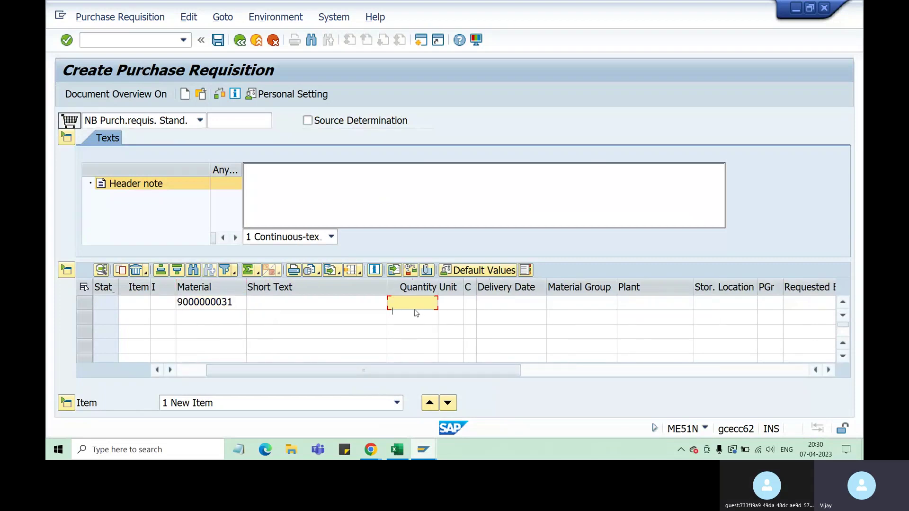
Set plant za31 and purchasing organization za51 on the item and validate the row.
{"action": "key", "text": "Tab"}
{"action": "key", "text": "Tab"}
{"action": "key", "text": "Tab"}
{"action": "key", "text": "Tab"}
{"action": "key", "text": "Tab"}
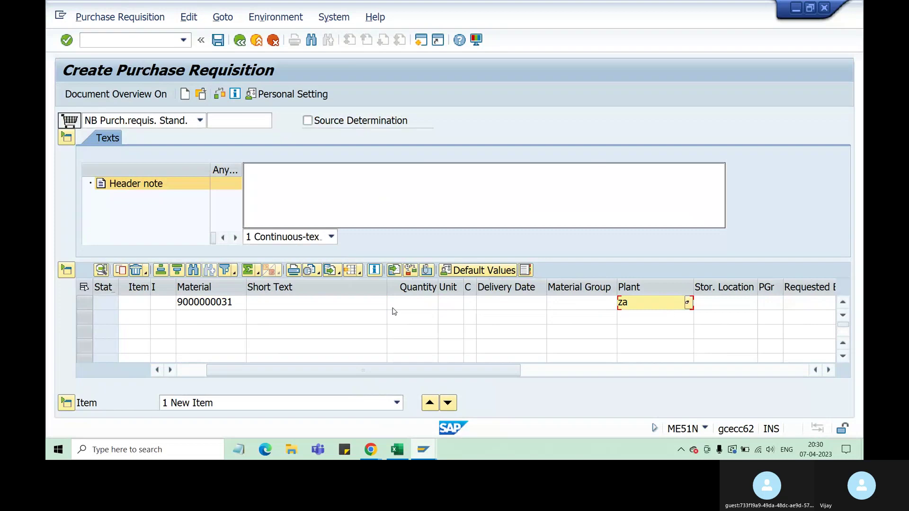
{"action": "type", "text": "za31"}
{"action": "key", "text": "Tab"}
{"action": "key", "text": "Tab"}
{"action": "key", "text": "Tab"}
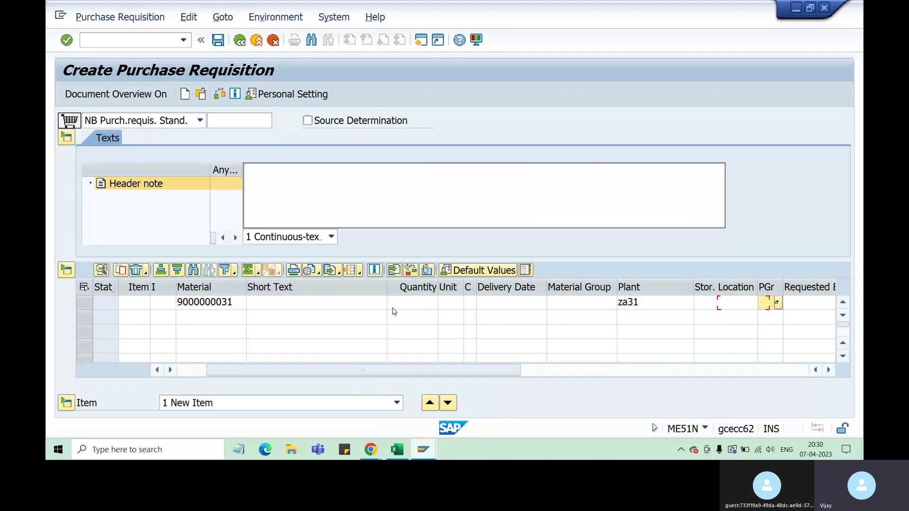
{"action": "key", "text": "Tab"}
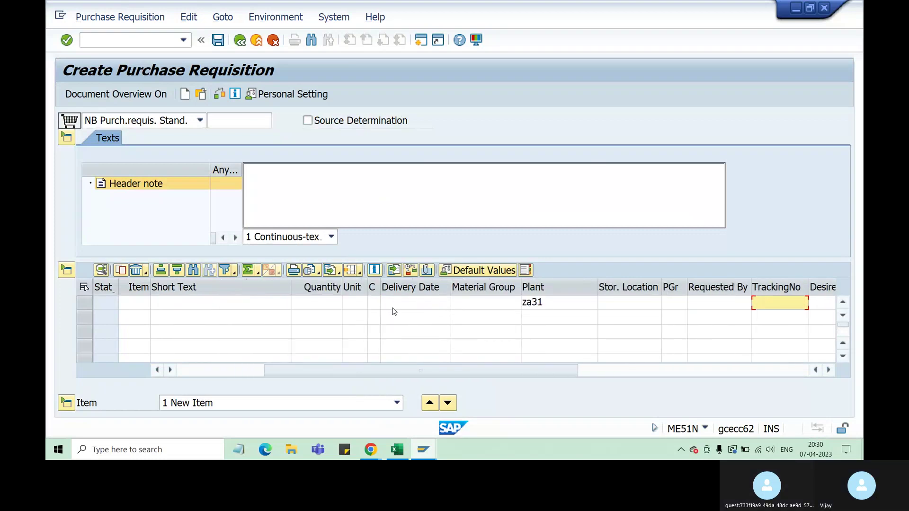
{"action": "key", "text": "Tab"}
{"action": "key", "text": "Tab"}
{"action": "key", "text": "Tab"}
{"action": "key", "text": "Tab"}
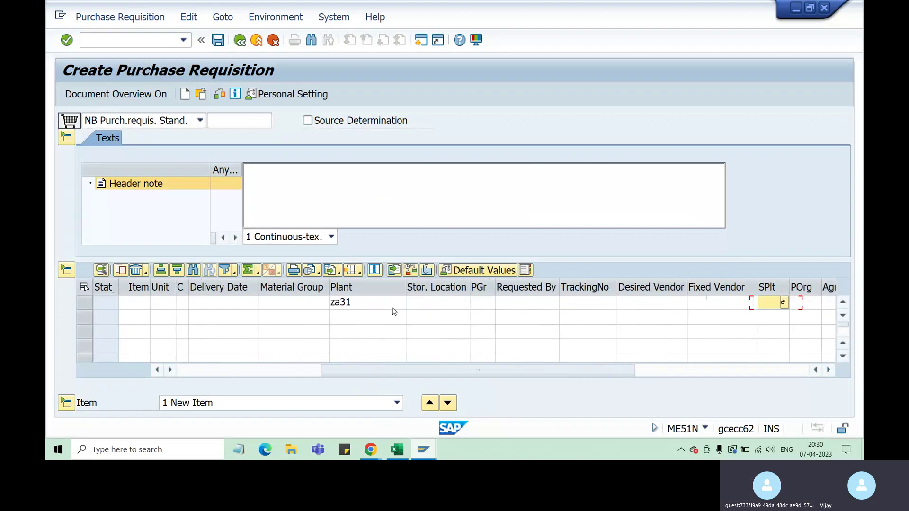
{"action": "type", "text": "za"}
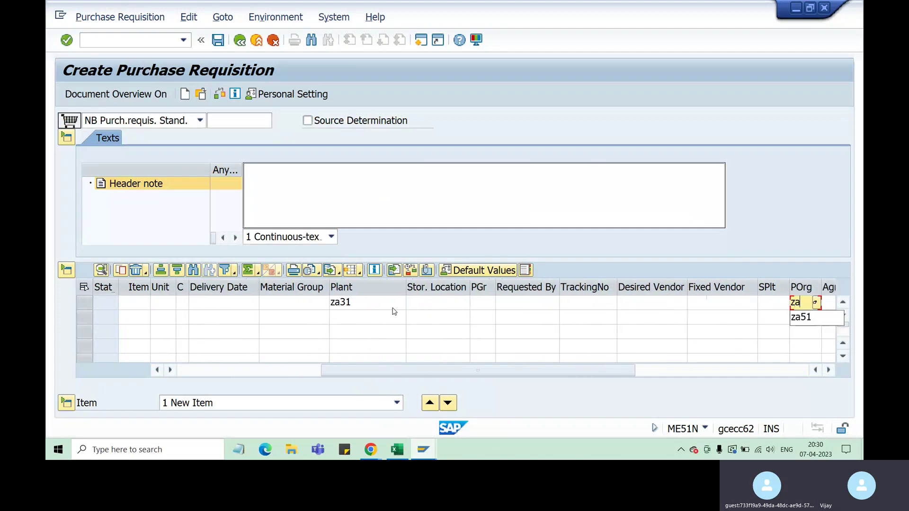
{"action": "type", "text": "51"}
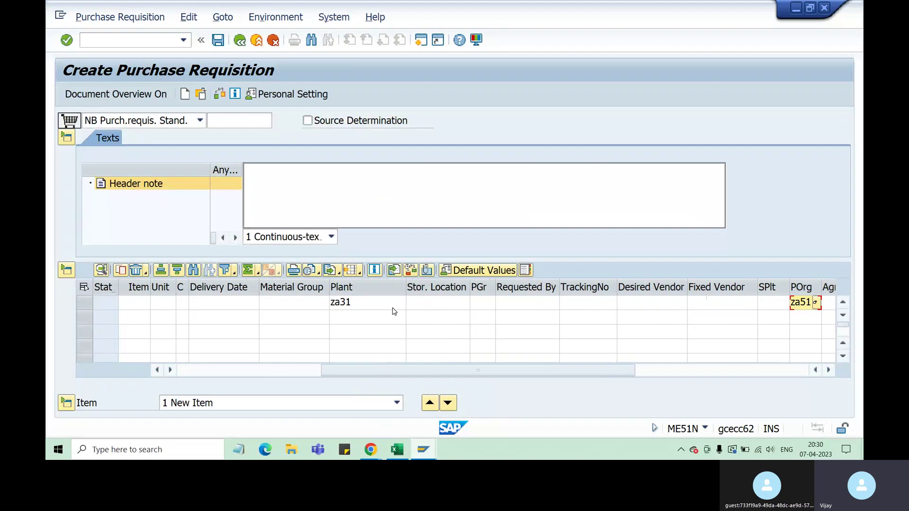
{"action": "key", "text": "Return"}
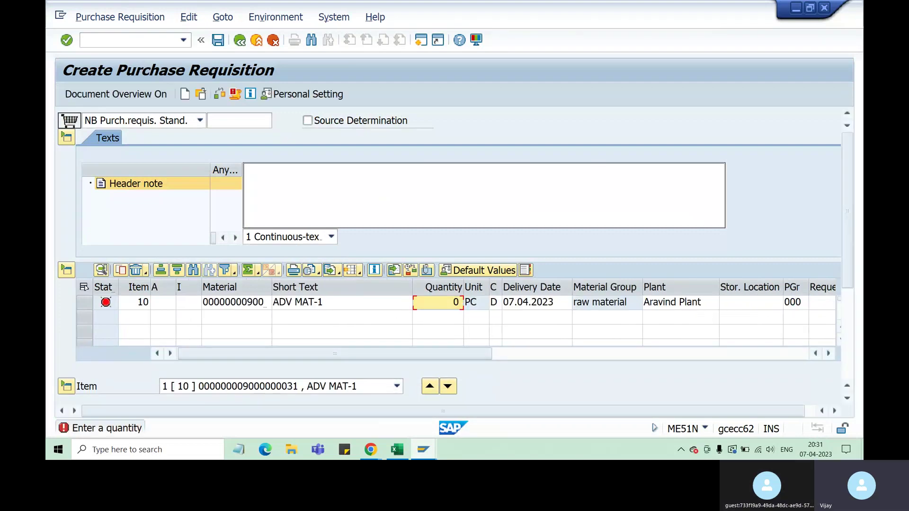
Give item 10 quantity 50 PC and valuation price 20,00 INR, then scroll to Source of Supply.
{"action": "left_click", "coordinate": [456, 304]}
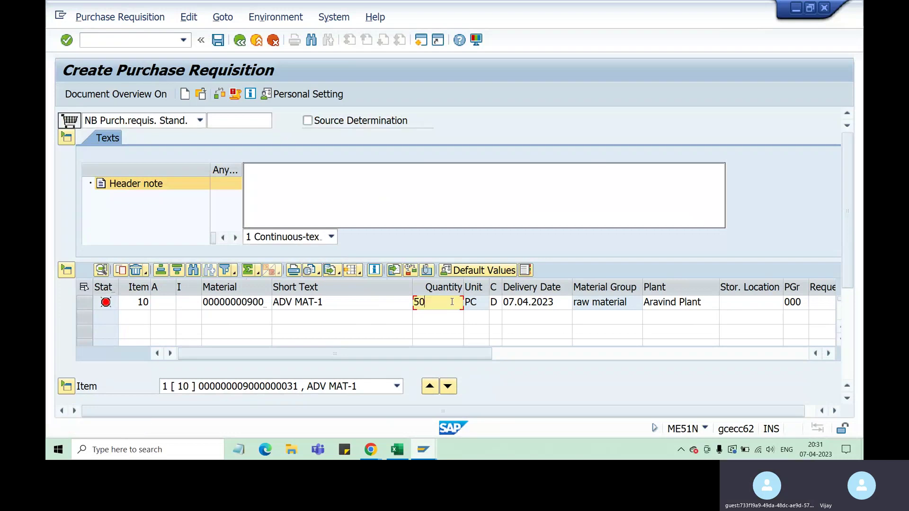
{"action": "key", "text": "Return"}
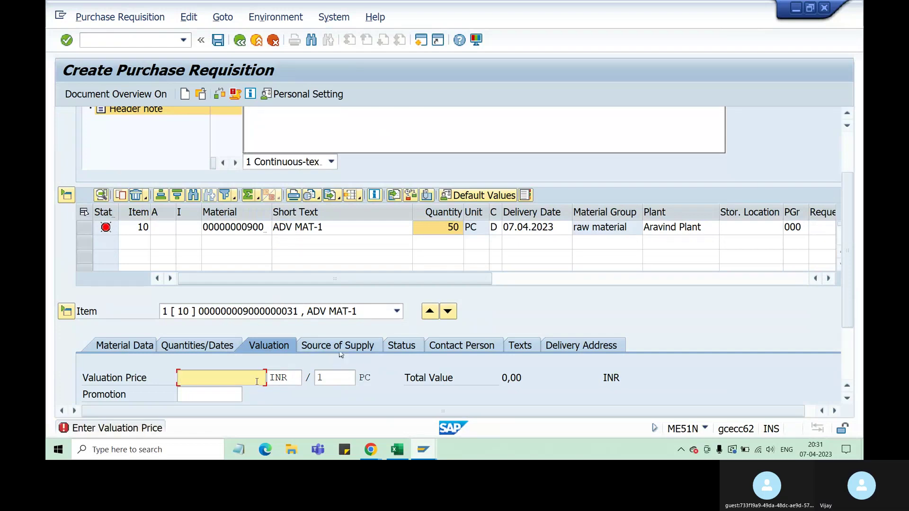
{"action": "type", "text": "20"}
{"action": "key", "text": "Return"}
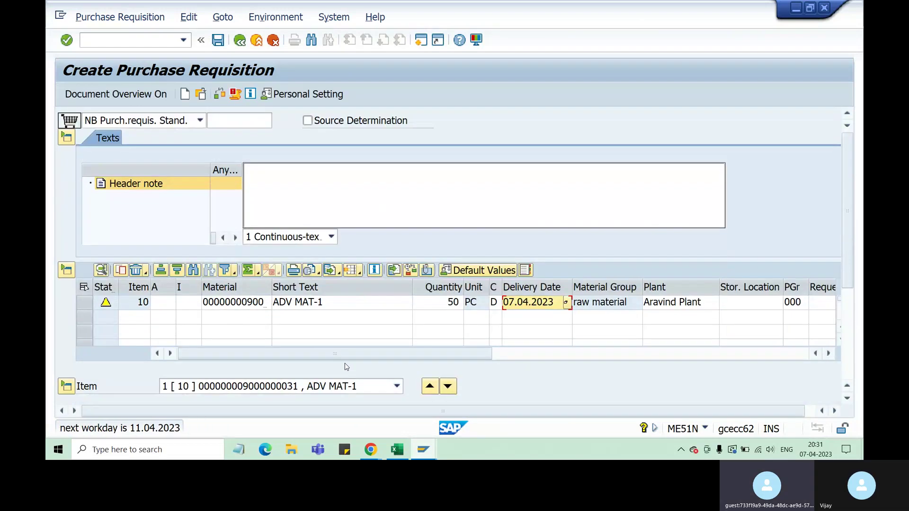
{"action": "left_click_drag", "start_coordinate": [848, 242], "coordinate": [857, 356]}
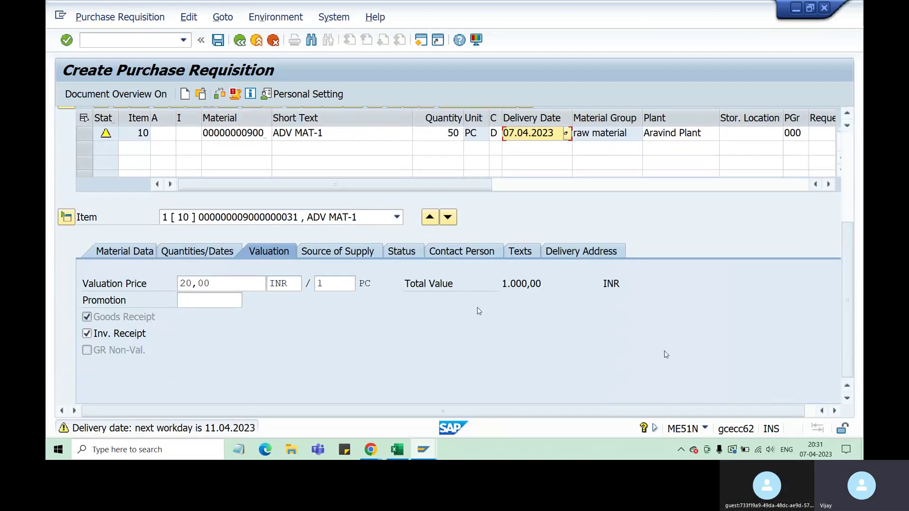
{"action": "scroll", "coordinate": [351, 344], "scroll_direction": "up", "scroll_amount": 5}
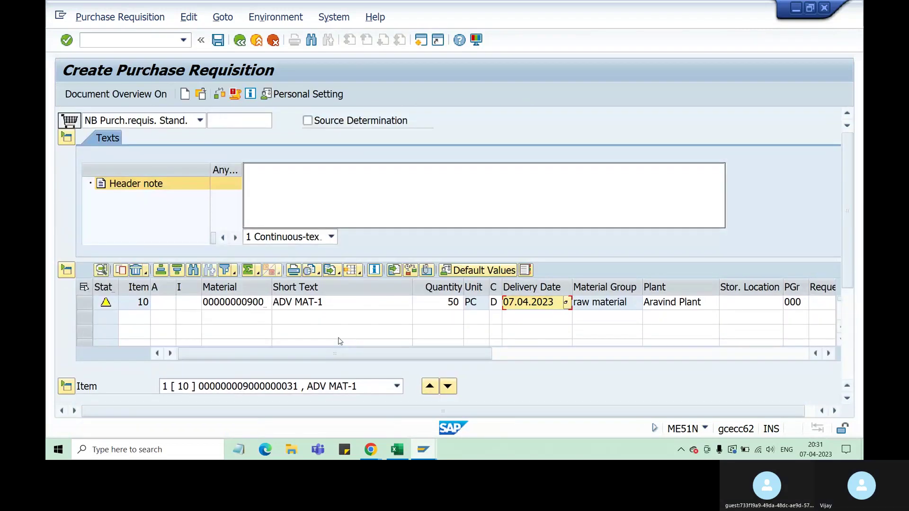
{"action": "scroll", "coordinate": [818, 340], "scroll_direction": "down", "scroll_amount": 5}
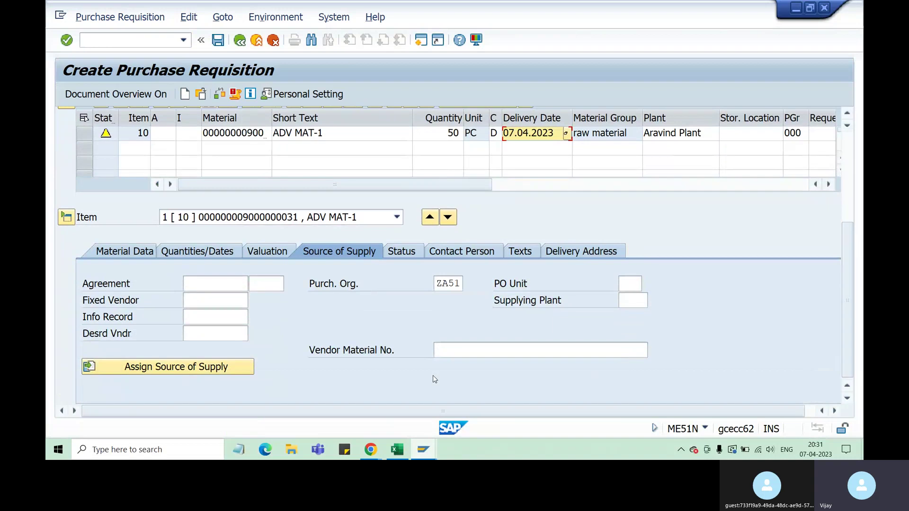
{"action": "left_click", "coordinate": [209, 300]}
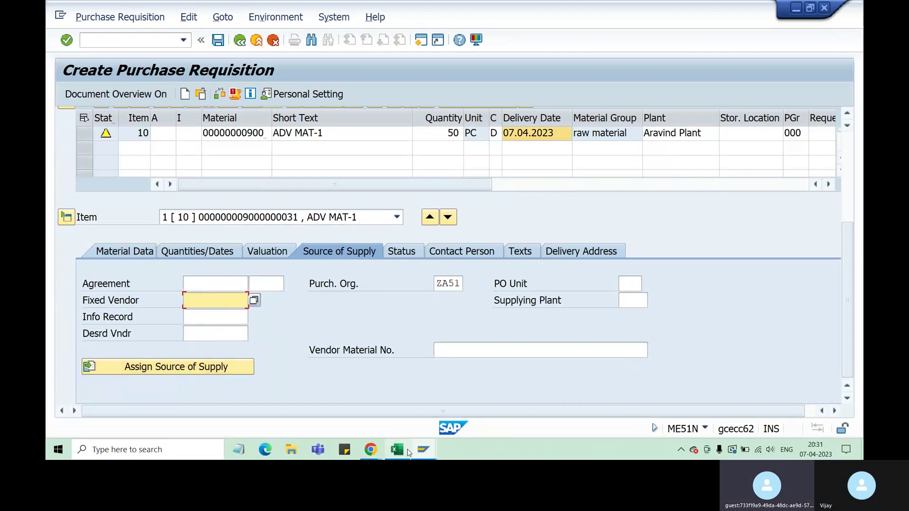
{"action": "left_click", "coordinate": [203, 368]}
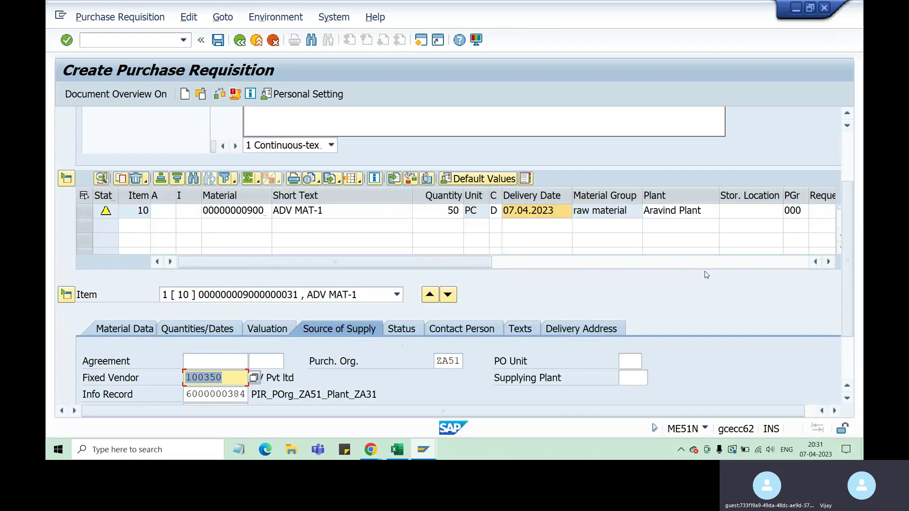
{"action": "left_click", "coordinate": [220, 378]}
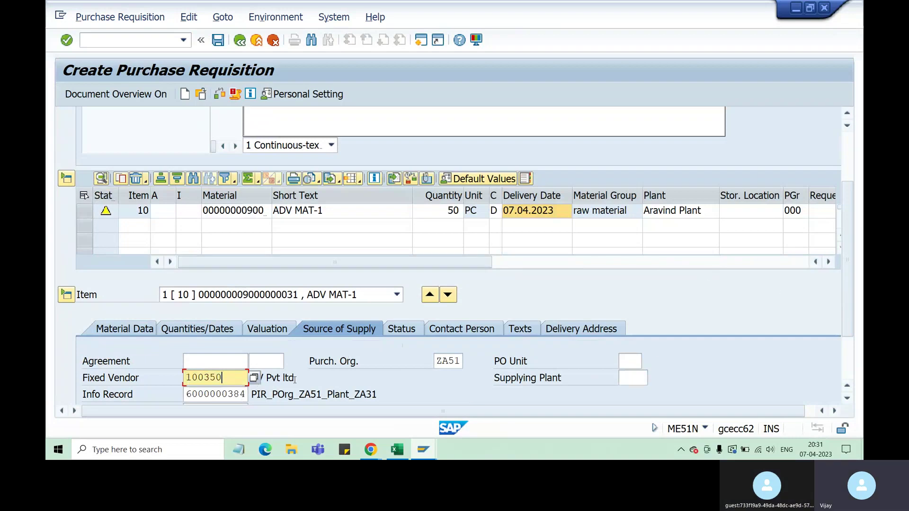
{"action": "scroll", "coordinate": [256, 376], "scroll_direction": "down", "scroll_amount": 1}
{"action": "left_click_drag", "start_coordinate": [228, 367], "coordinate": [192, 366]}
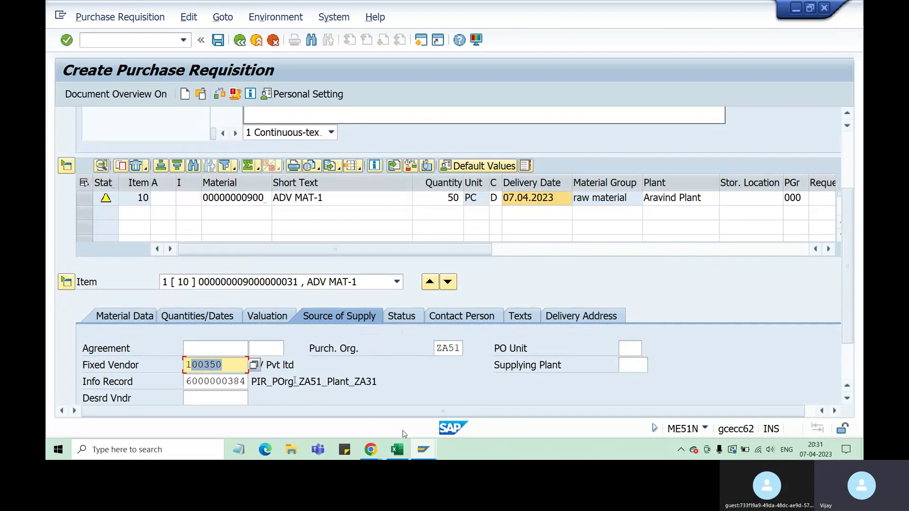
{"action": "mouse_move", "coordinate": [424, 450]}
{"action": "left_click", "coordinate": [416, 414]}
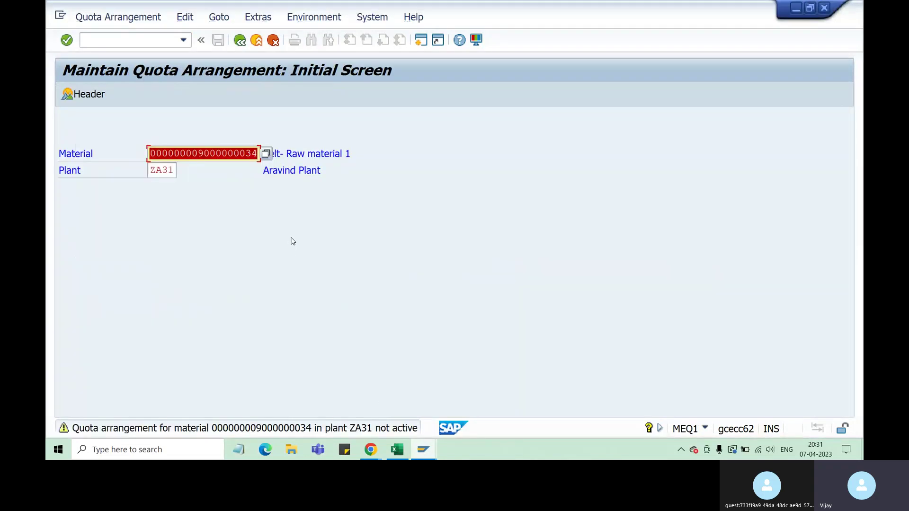
Confirm arrangement 269 lists vendor 100350 at 400,000 and 100369 at 300,000, then return to ME51N.
{"action": "key", "text": "Return"}
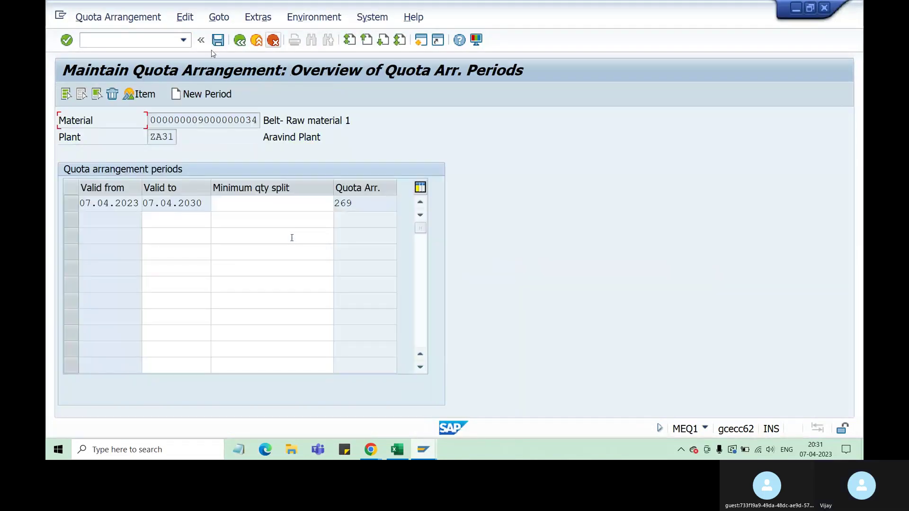
{"action": "left_click", "coordinate": [70, 203]}
{"action": "left_click", "coordinate": [140, 94]}
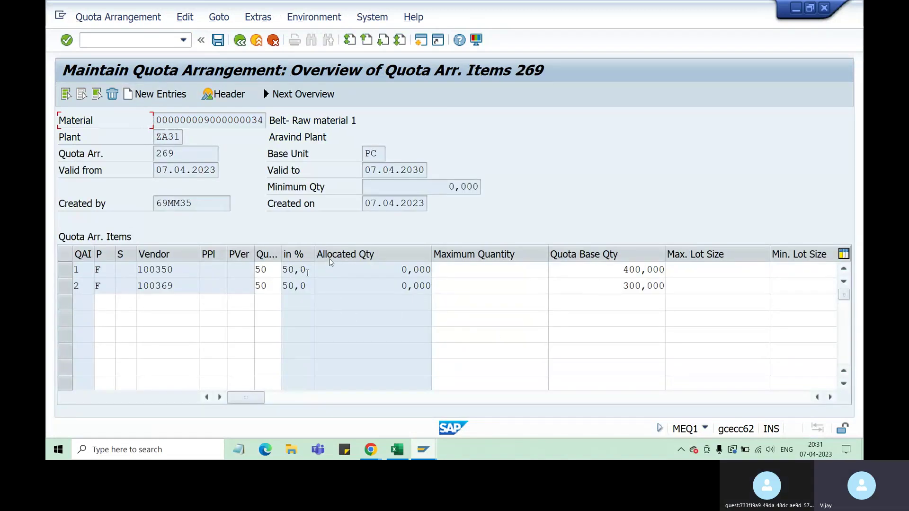
{"action": "left_click", "coordinate": [603, 274]}
{"action": "double_click", "coordinate": [633, 270]}
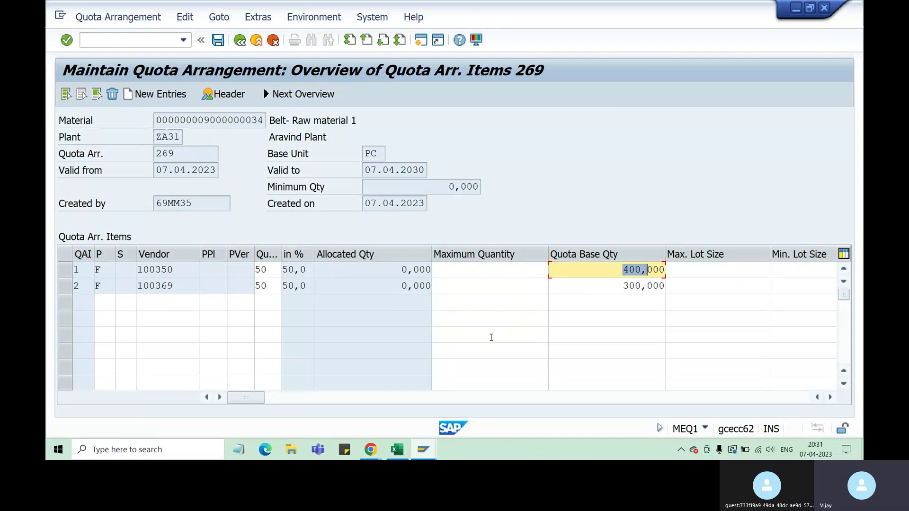
{"action": "left_click", "coordinate": [217, 40]}
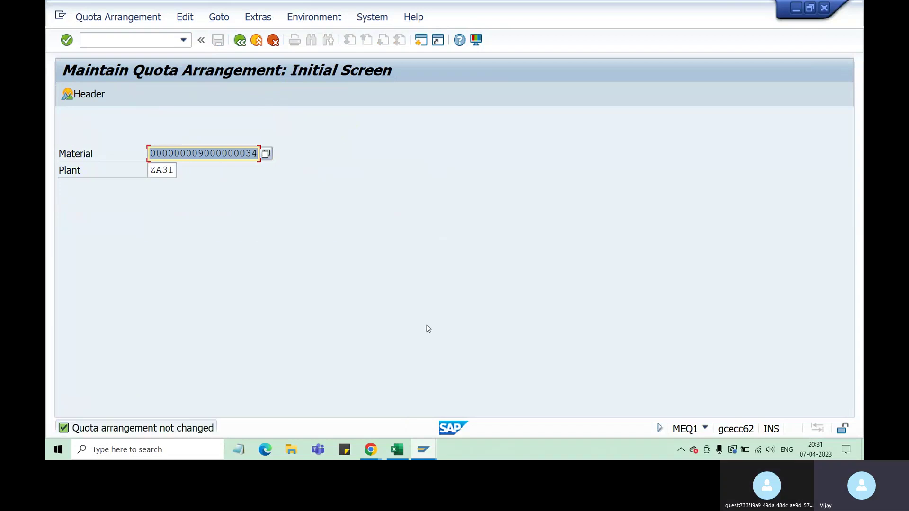
{"action": "left_click", "coordinate": [423, 449]}
{"action": "left_click", "coordinate": [539, 411]}
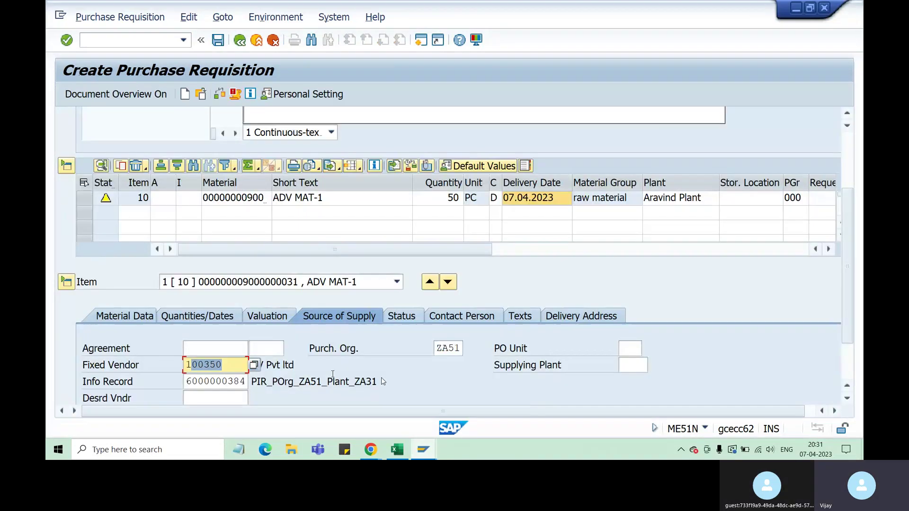
{"action": "scroll", "coordinate": [235, 389], "scroll_direction": "down", "scroll_amount": 2}
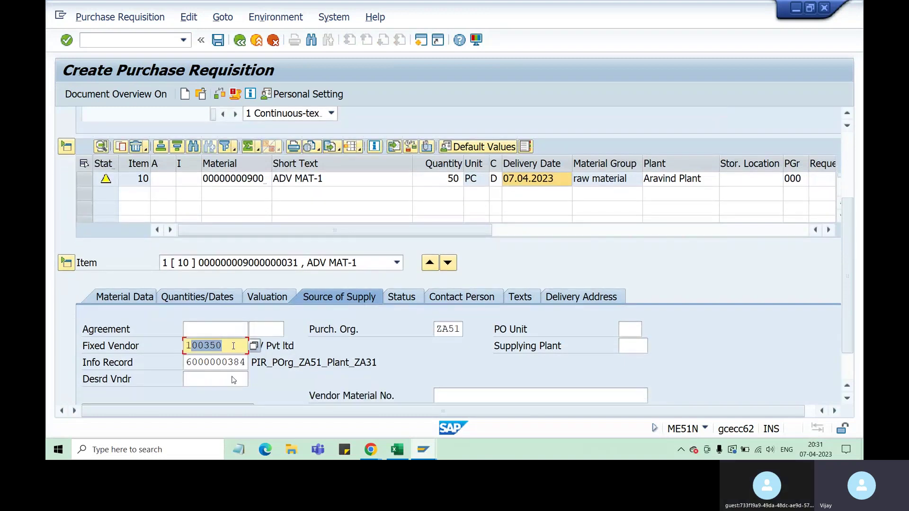
{"action": "left_click_drag", "start_coordinate": [232, 346], "coordinate": [186, 346]}
{"action": "scroll", "coordinate": [848, 246], "scroll_direction": "down", "scroll_amount": 1}
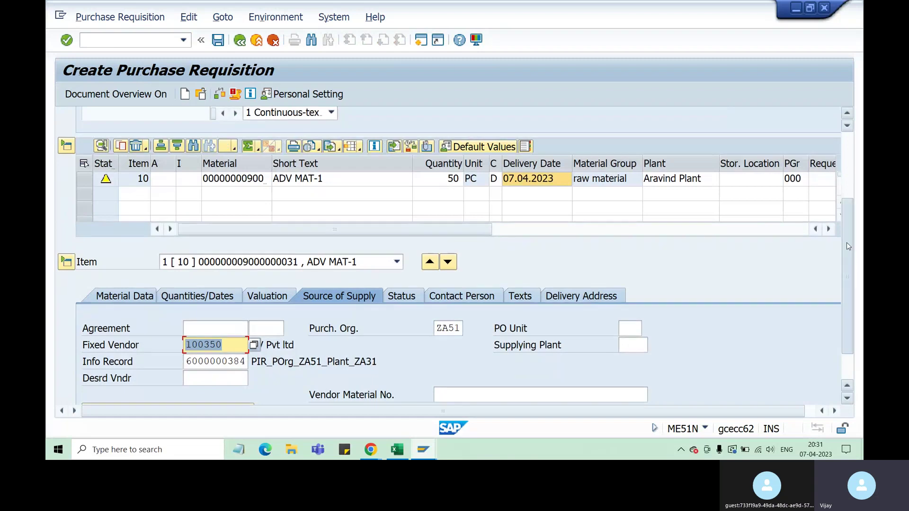
{"action": "scroll", "coordinate": [847, 244], "scroll_direction": "down", "scroll_amount": 3}
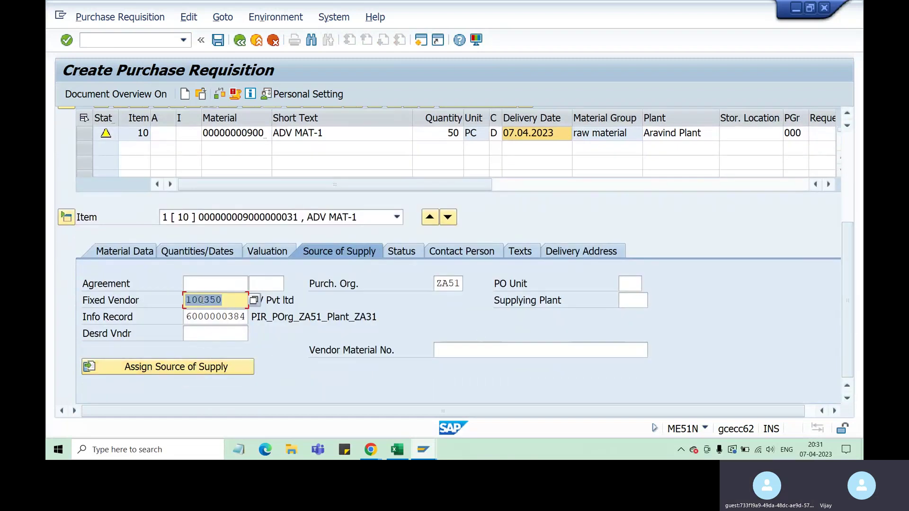
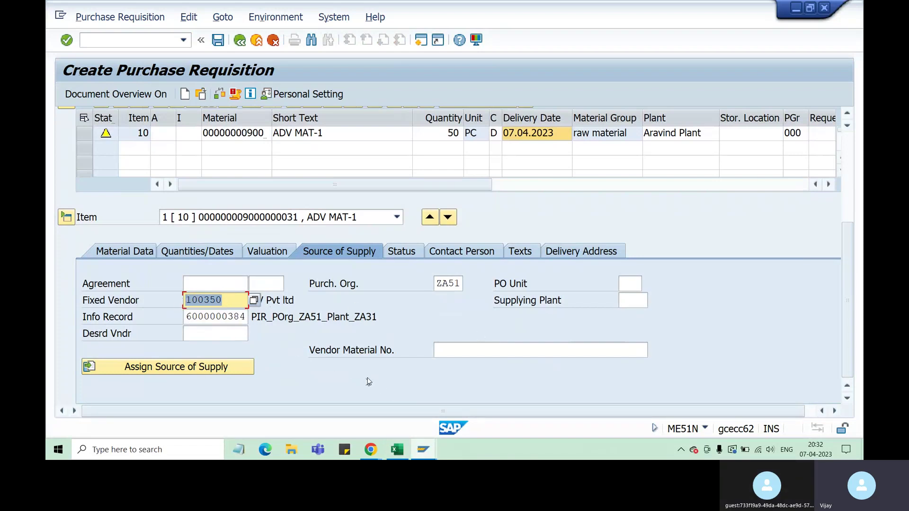
Switch to the quota arrangement session and open the vendor items of arrangement 269.
{"action": "left_click", "coordinate": [422, 450]}
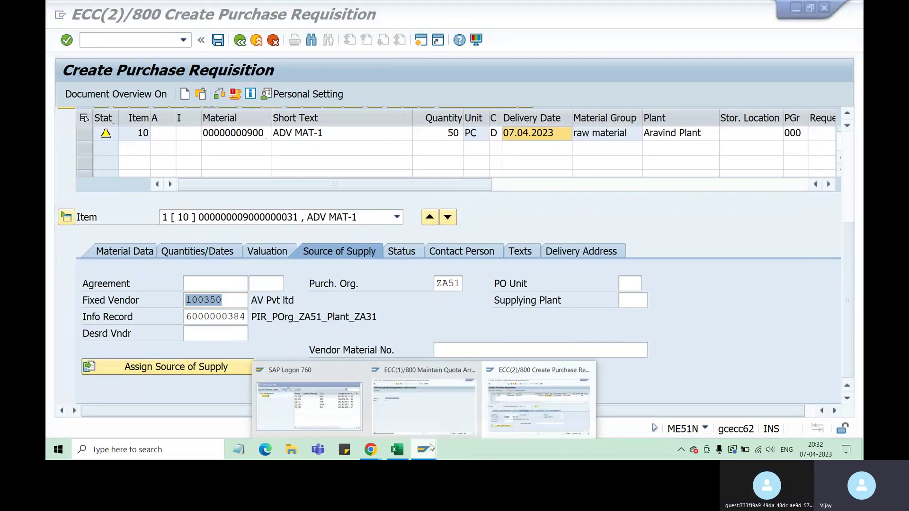
{"action": "left_click", "coordinate": [410, 406]}
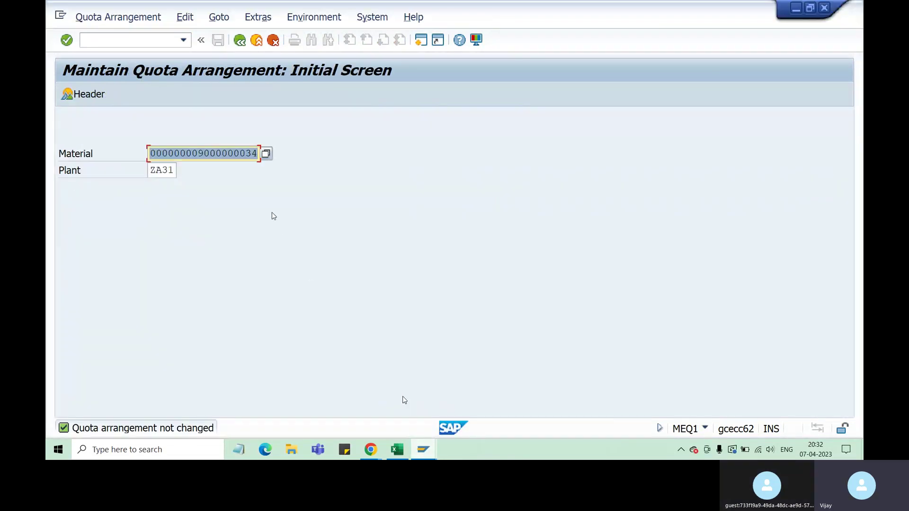
{"action": "key", "text": "Return"}
{"action": "key", "text": "Return"}
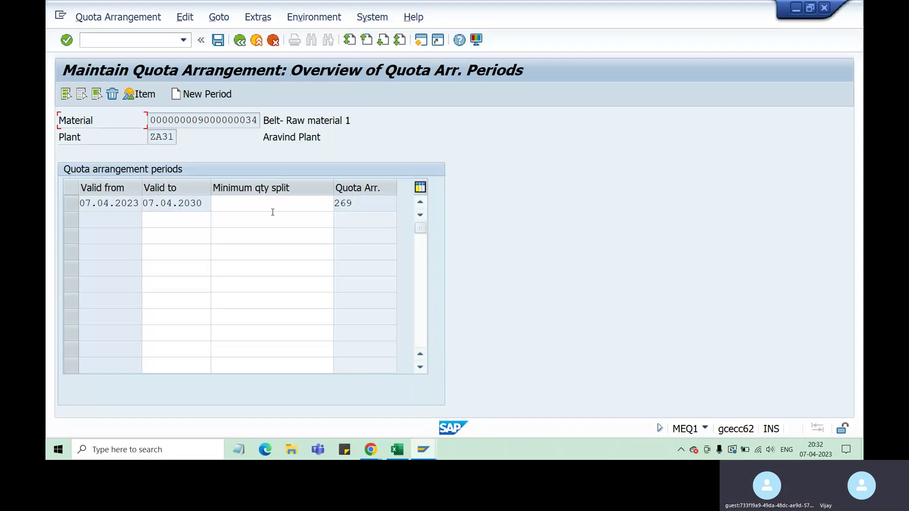
{"action": "left_click", "coordinate": [64, 204]}
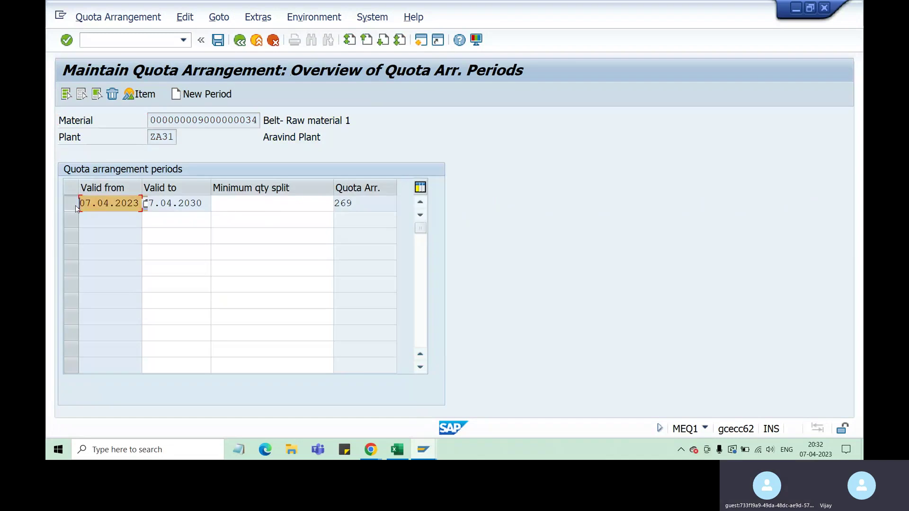
{"action": "left_click", "coordinate": [143, 94]}
Give vendors 100350 and 100369 a maximum quantity of 50000 and save the arrangement.
{"action": "double_click", "coordinate": [387, 266]}
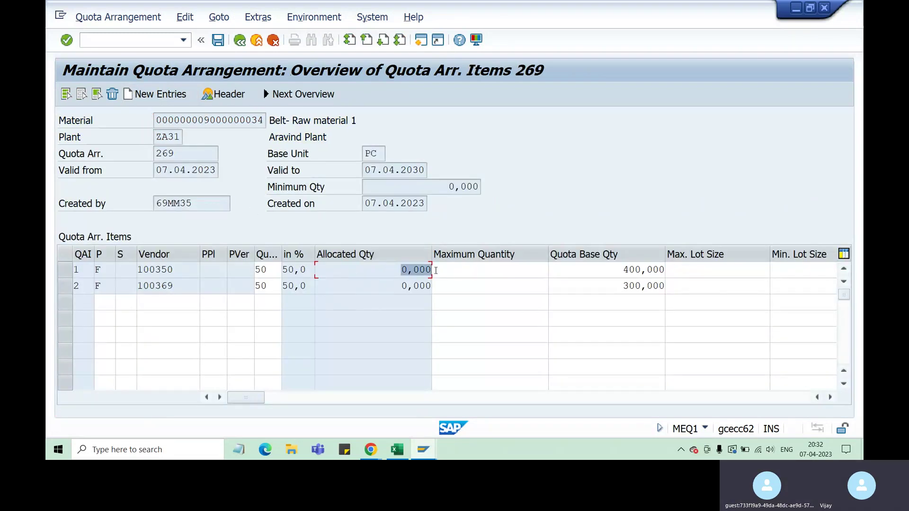
{"action": "key", "text": "Down"}
{"action": "key", "text": "Up"}
{"action": "double_click", "coordinate": [404, 285]}
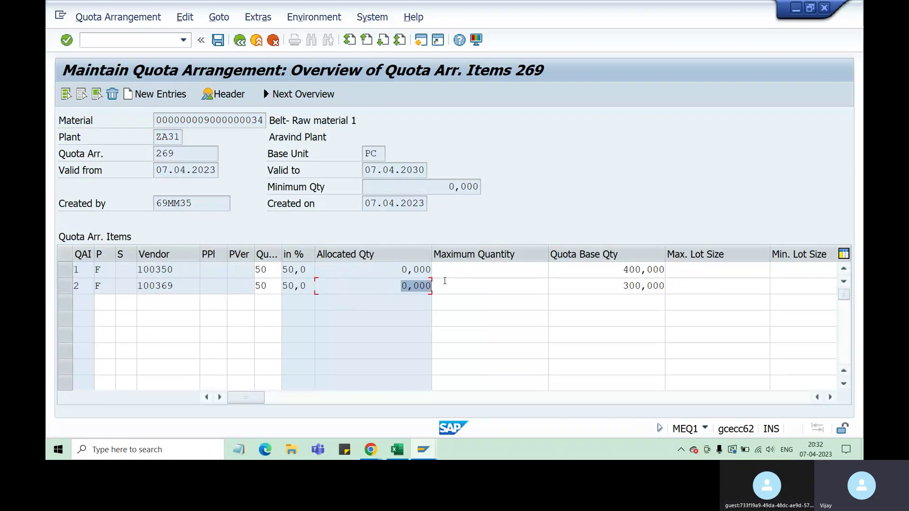
{"action": "left_click", "coordinate": [466, 270]}
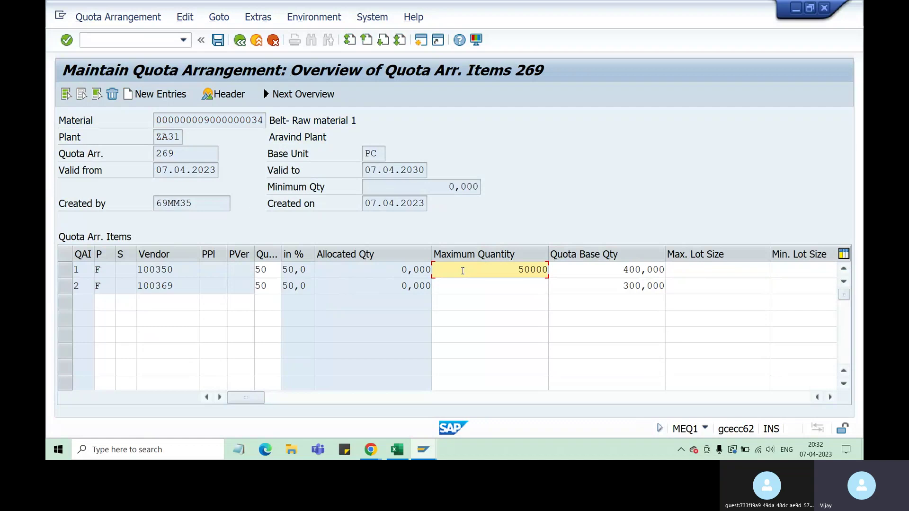
{"action": "left_click", "coordinate": [491, 288]}
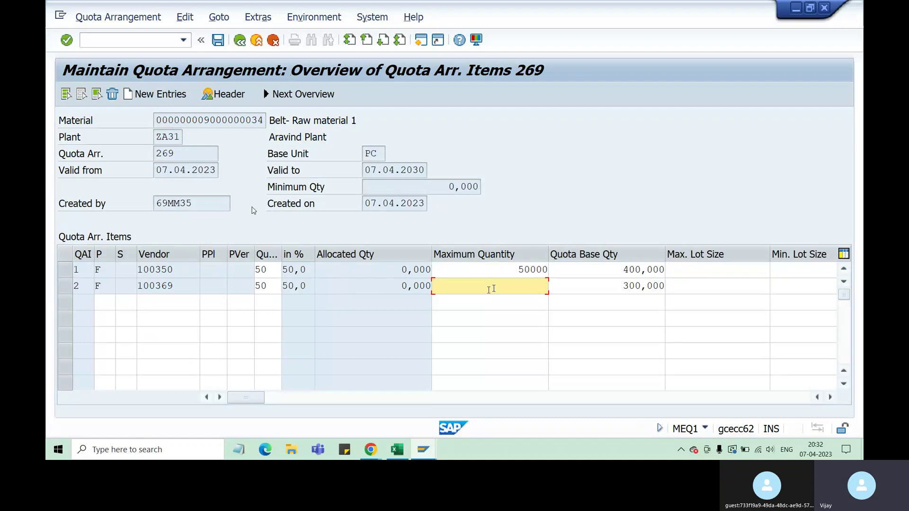
{"action": "type", "text": "50000"}
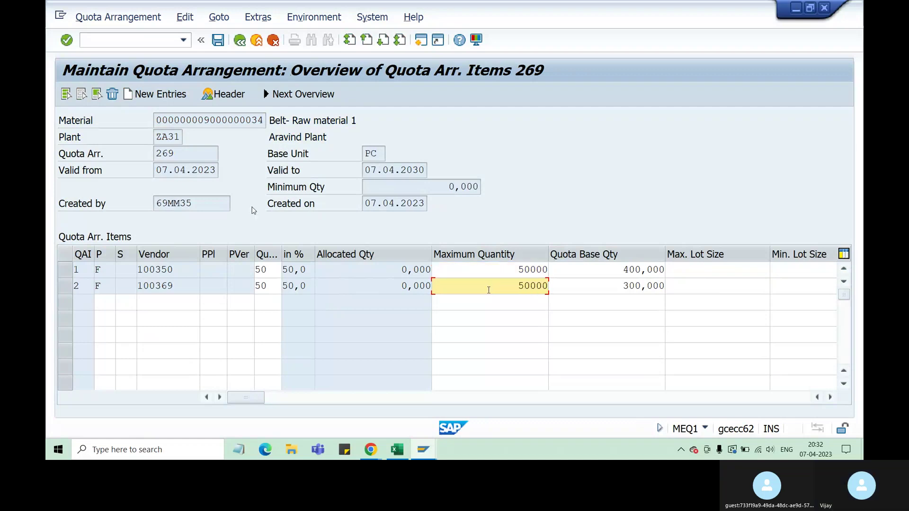
{"action": "key", "text": "Return"}
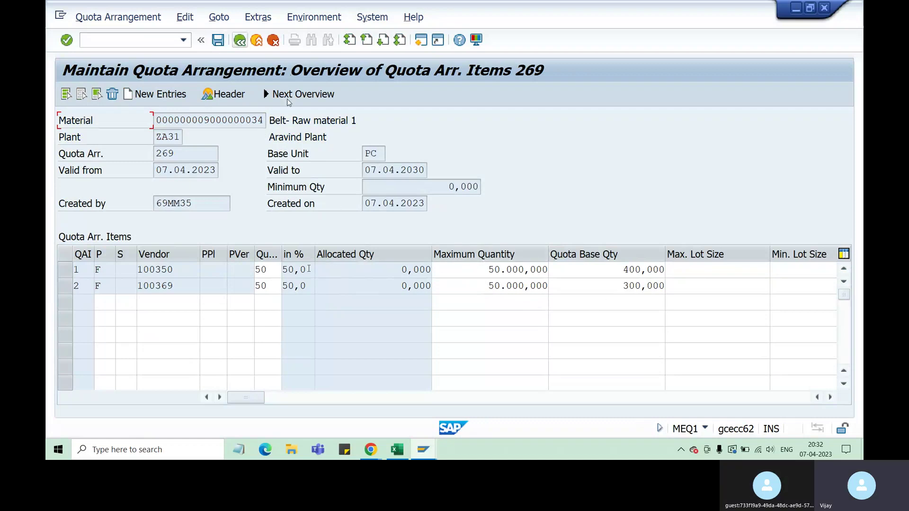
{"action": "left_click_drag", "start_coordinate": [413, 185], "coordinate": [472, 186]}
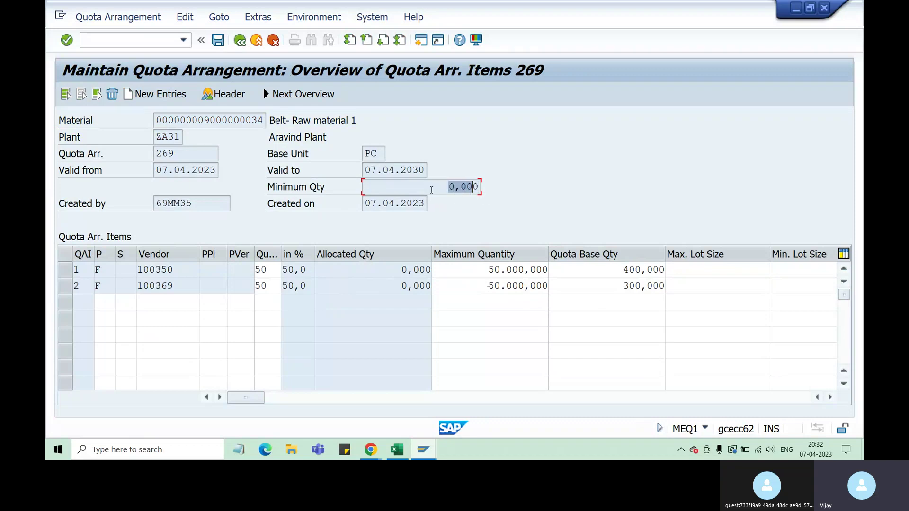
{"action": "left_click", "coordinate": [218, 40]}
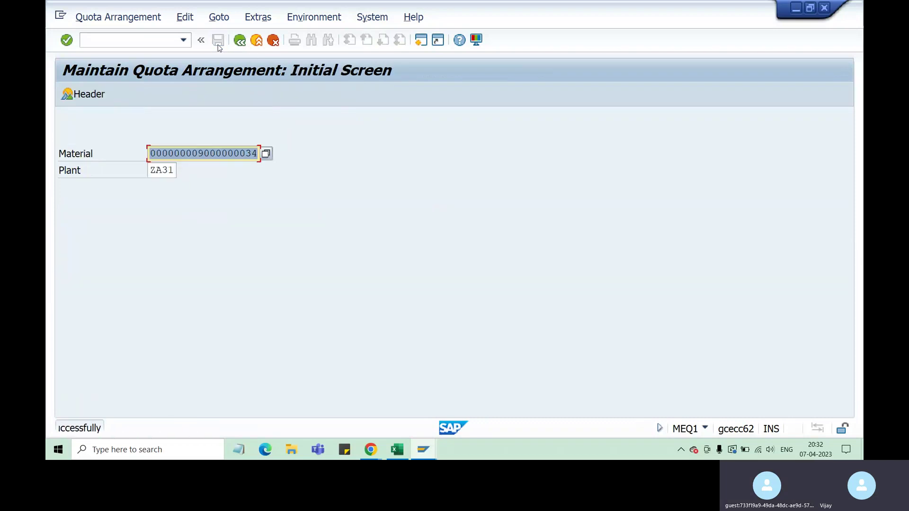
Enter a minimum quantity split of 100000 for the period of arrangement 269.
{"action": "key", "text": "Return"}
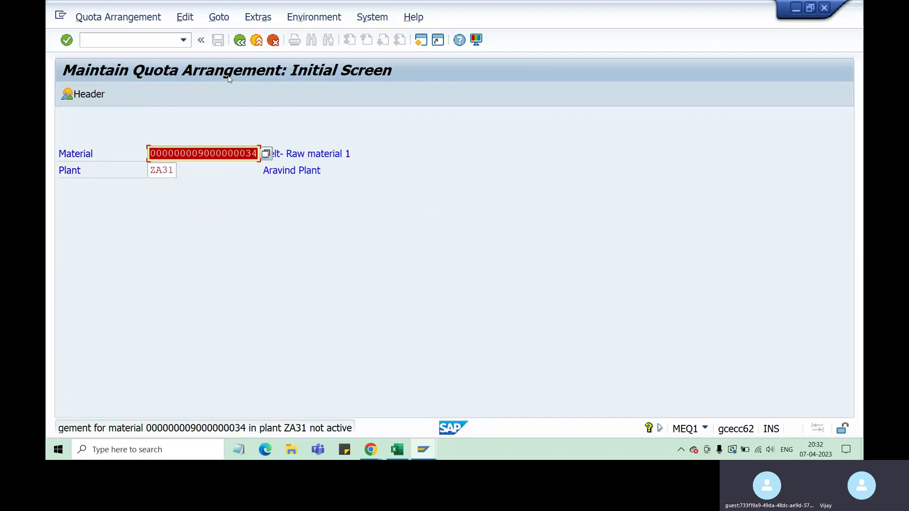
{"action": "key", "text": "Return"}
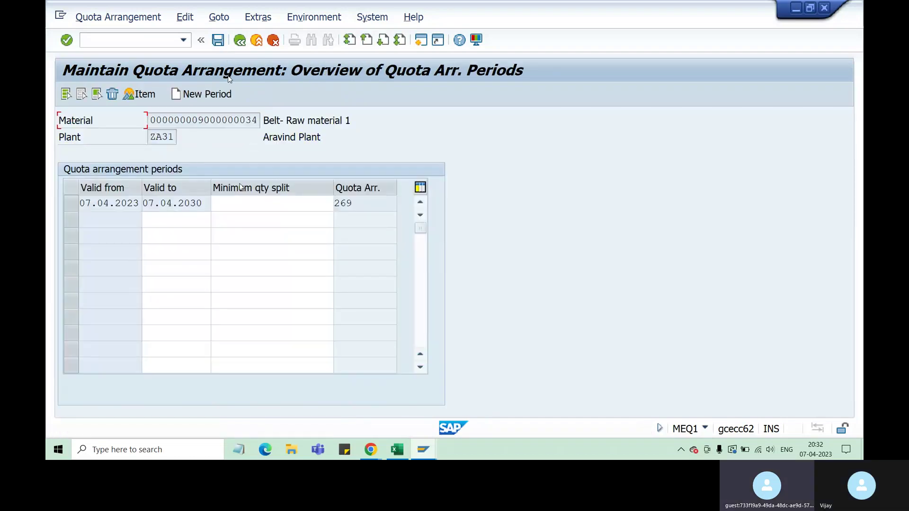
{"action": "left_click", "coordinate": [272, 208]}
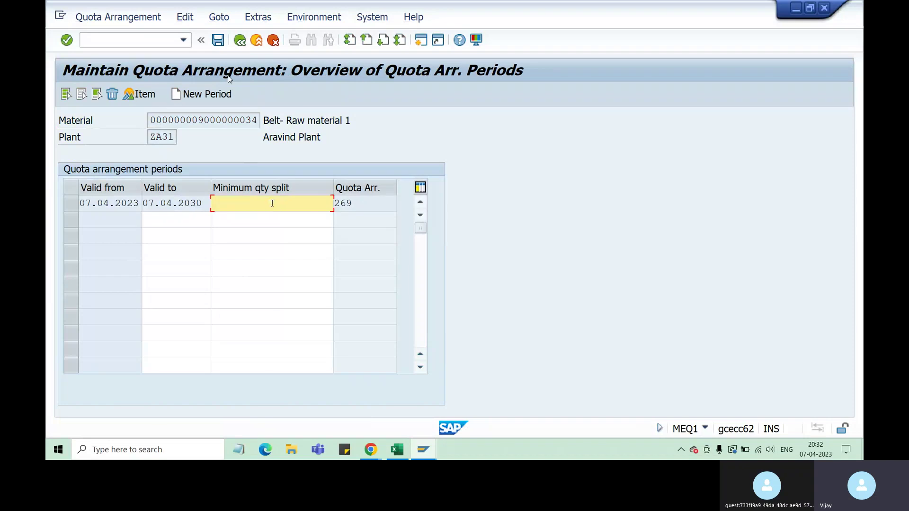
{"action": "type", "text": "100"}
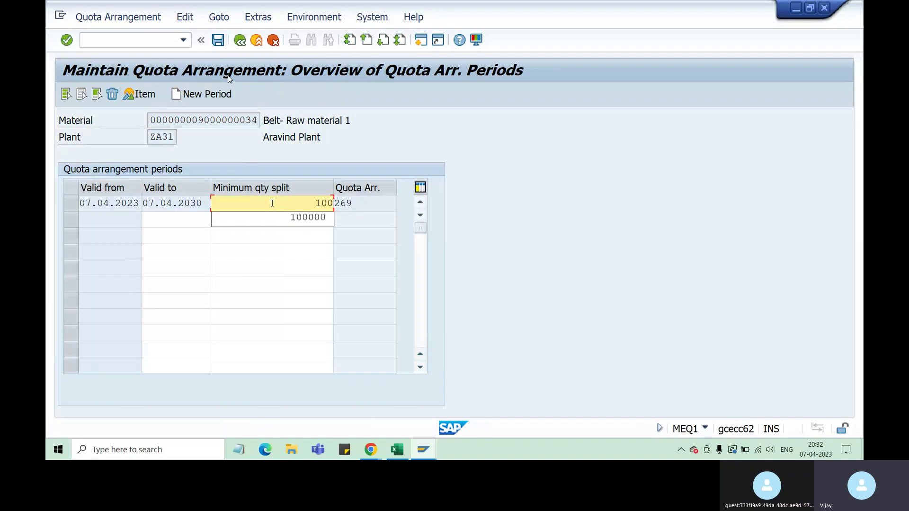
{"action": "key", "text": "Down"}
{"action": "key", "text": "Return"}
{"action": "key", "text": "Return"}
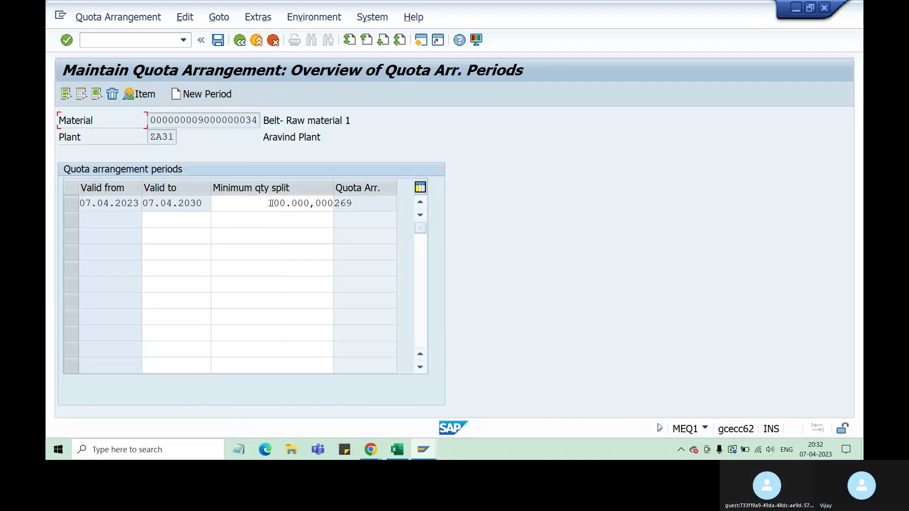
Check the new minimum quantity in arrangement 269's vendor items and save.
{"action": "left_click", "coordinate": [72, 204]}
{"action": "left_click", "coordinate": [139, 95]}
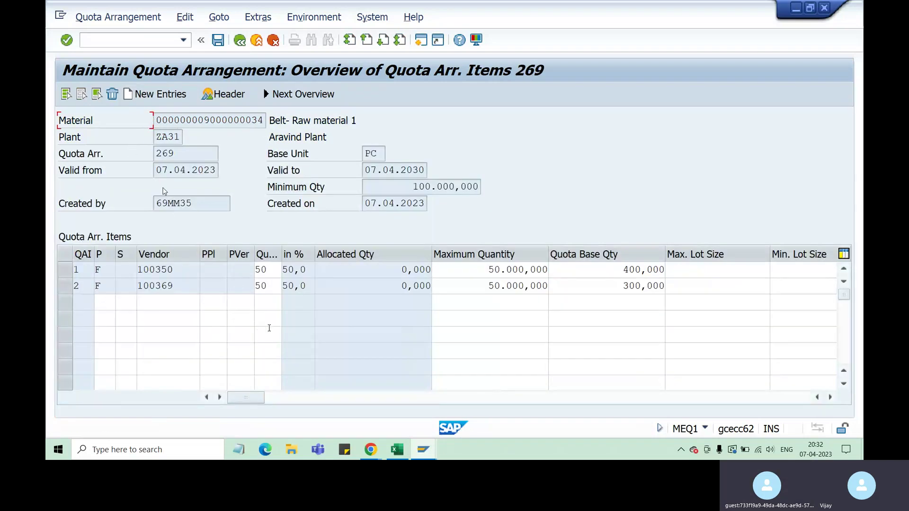
{"action": "left_click_drag", "start_coordinate": [412, 189], "coordinate": [497, 190]}
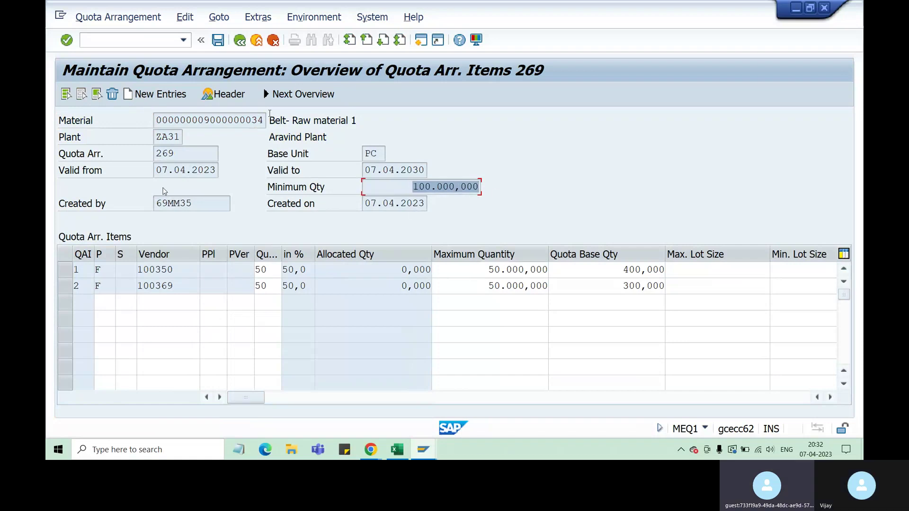
{"action": "key", "text": "ctrl+s"}
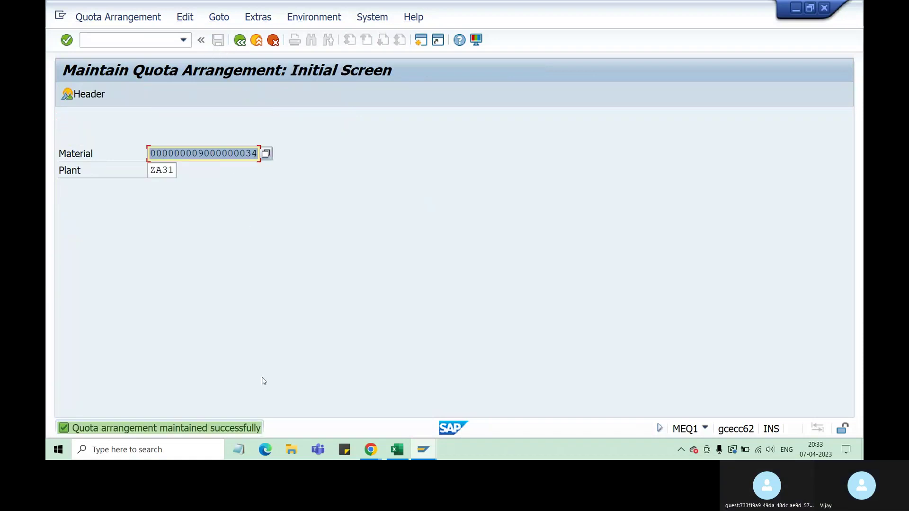
In the purchase requisition session, change item 10's quantity to 500.
{"action": "left_click", "coordinate": [420, 449]}
{"action": "left_click", "coordinate": [537, 421]}
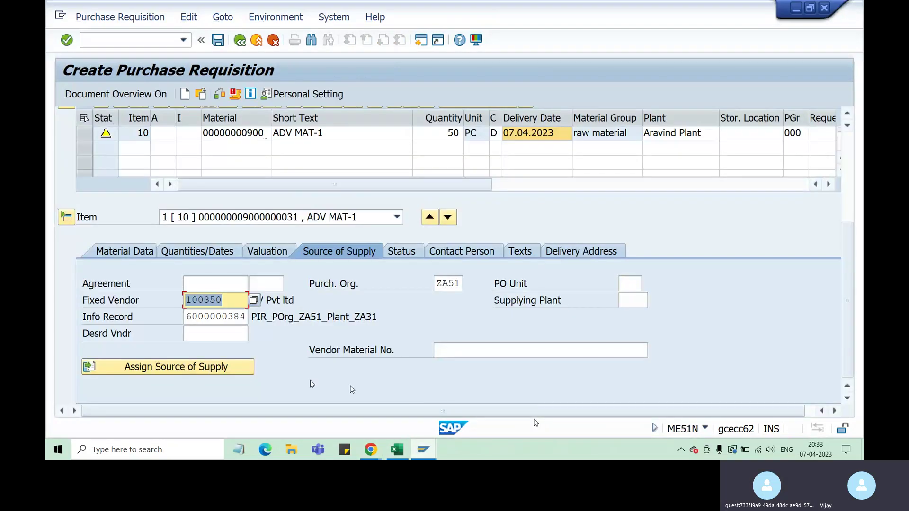
{"action": "left_click", "coordinate": [215, 369]}
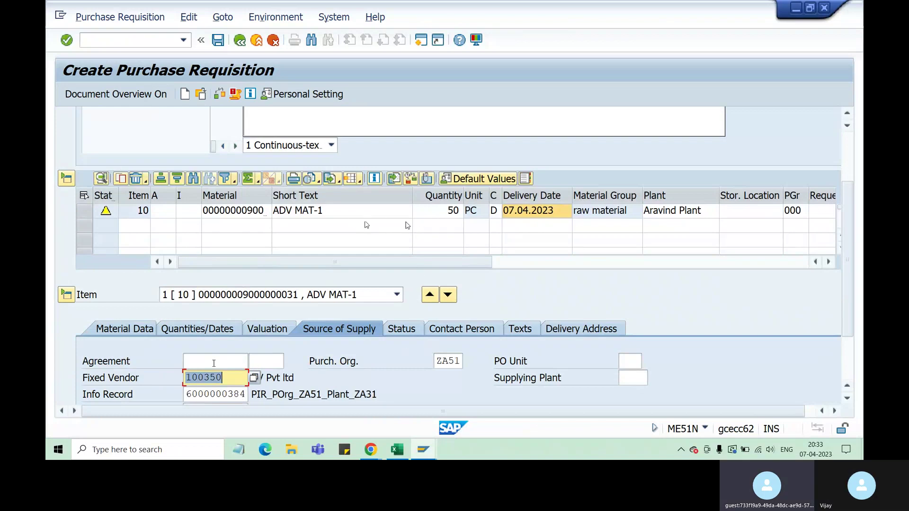
{"action": "left_click", "coordinate": [444, 212]}
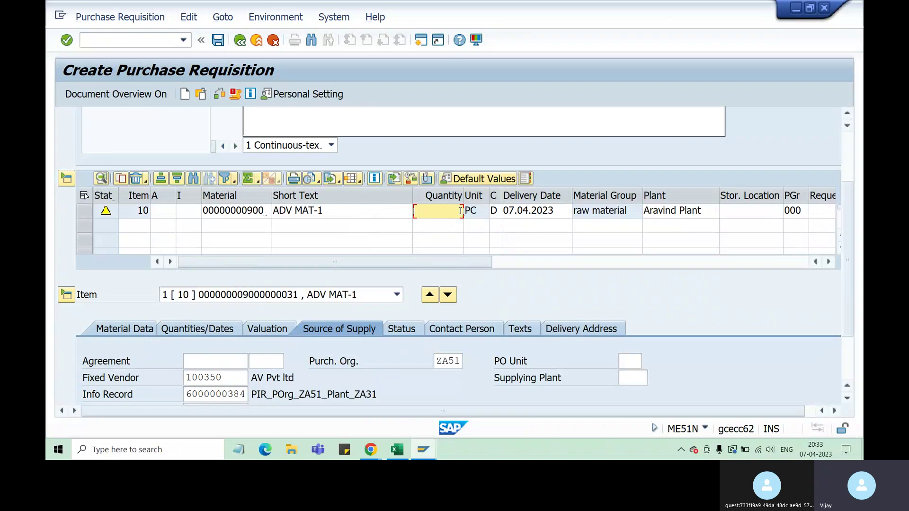
{"action": "type", "text": "500"}
{"action": "key", "text": "Return"}
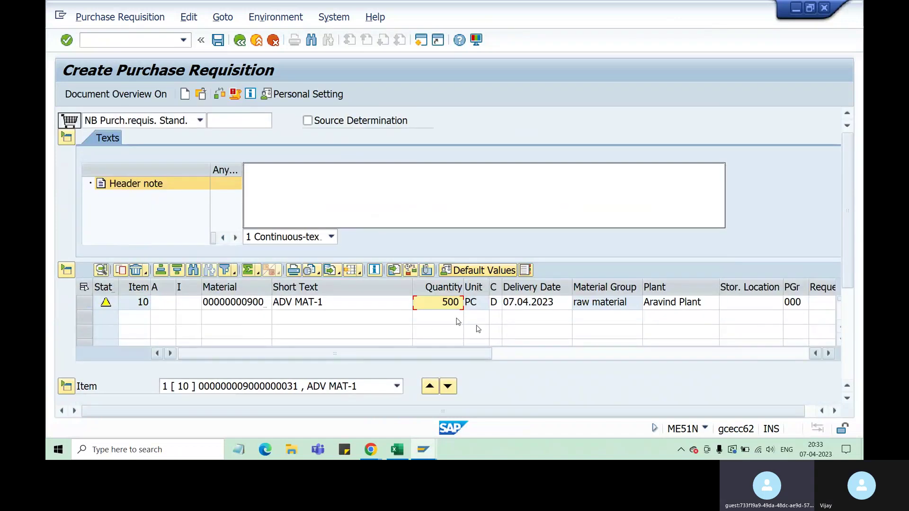
{"action": "scroll", "coordinate": [549, 331], "scroll_direction": "down", "scroll_amount": 3}
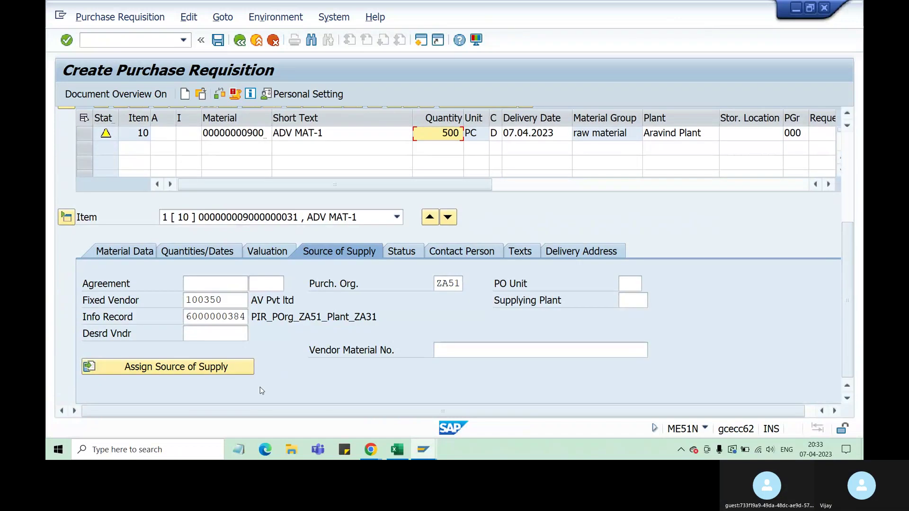
{"action": "left_click", "coordinate": [217, 368]}
{"action": "scroll", "coordinate": [833, 260], "scroll_direction": "down", "scroll_amount": 3}
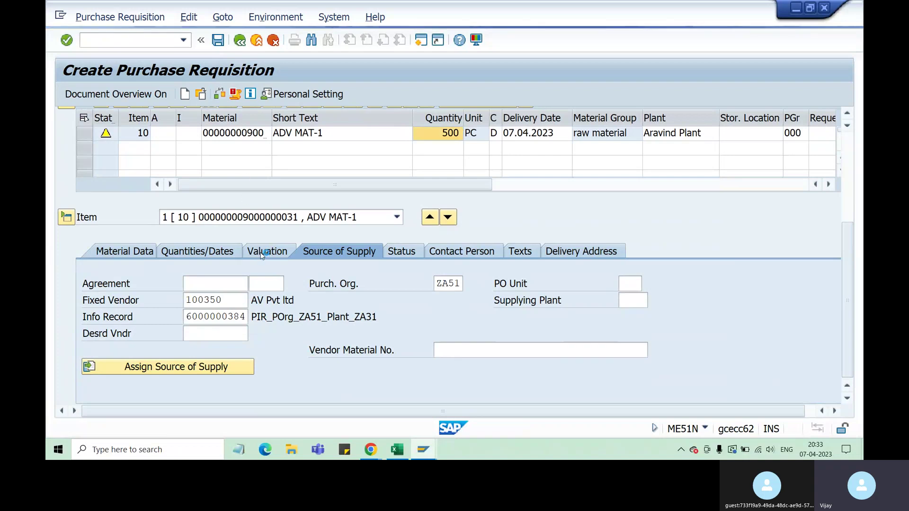
{"action": "scroll", "coordinate": [263, 256], "scroll_direction": "up", "scroll_amount": 3}
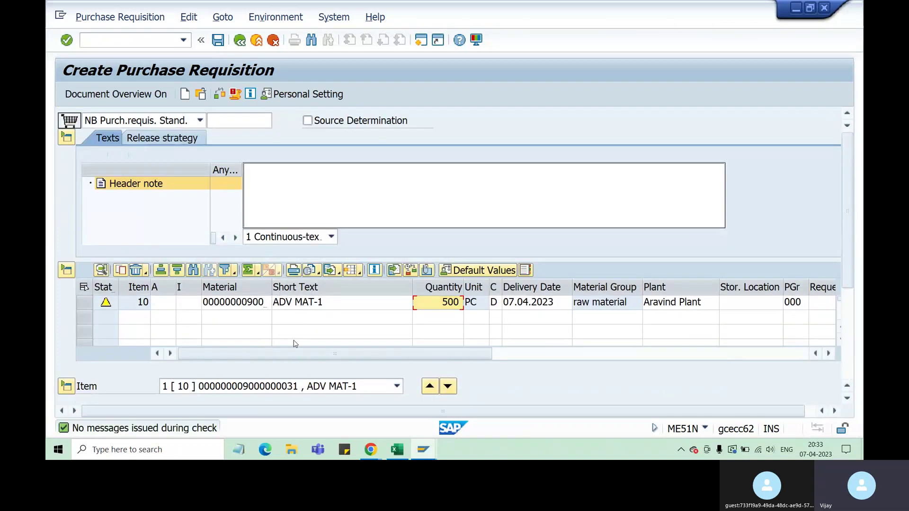
{"action": "left_click", "coordinate": [218, 42]}
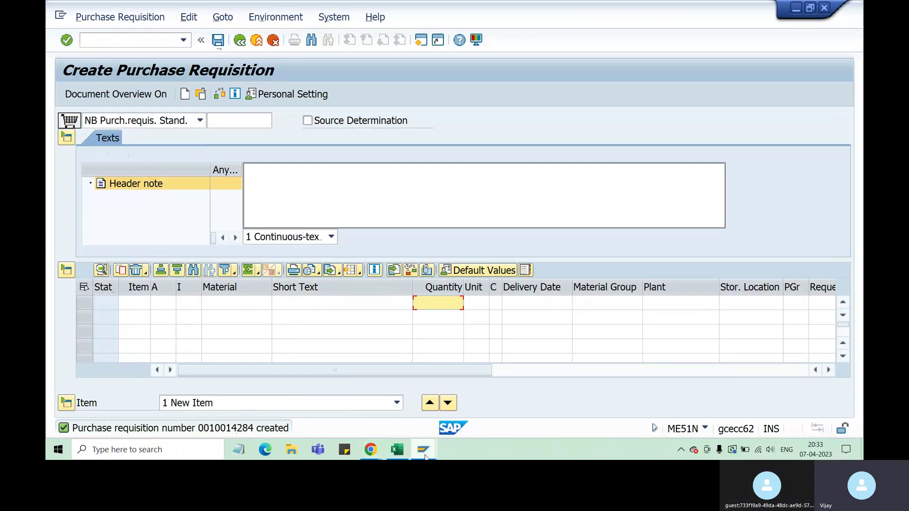
{"action": "mouse_move", "coordinate": [417, 456]}
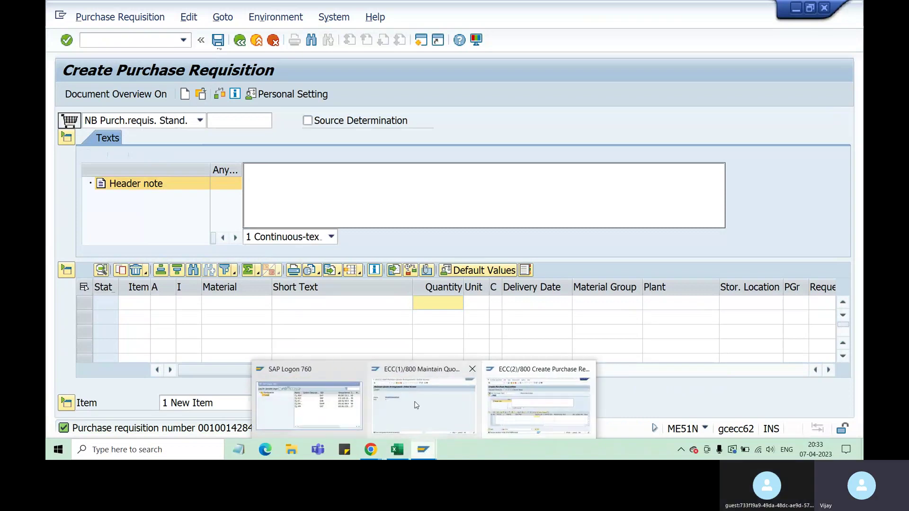
Open the vendor items of arrangement 269 for the 07.04.2023–07.04.2030 period.
{"action": "left_click", "coordinate": [417, 400]}
{"action": "key", "text": "Return"}
{"action": "key", "text": "Return"}
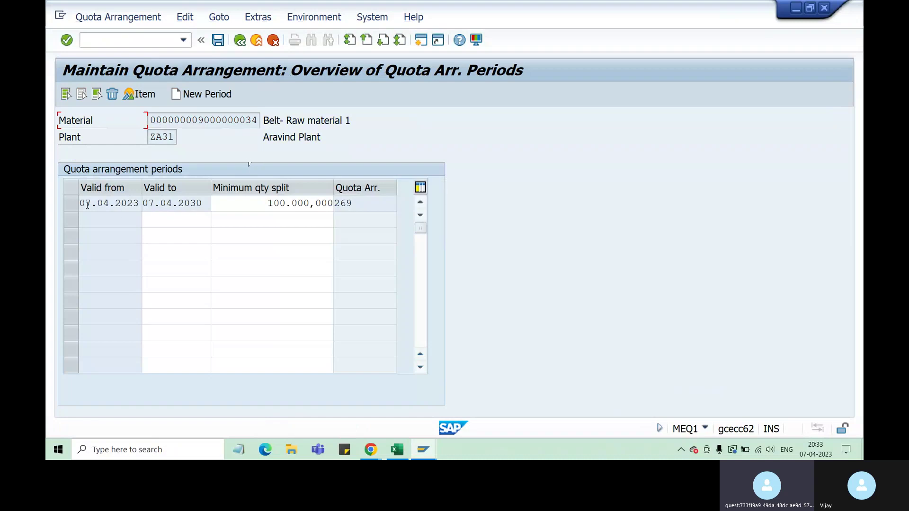
{"action": "left_click", "coordinate": [72, 204]}
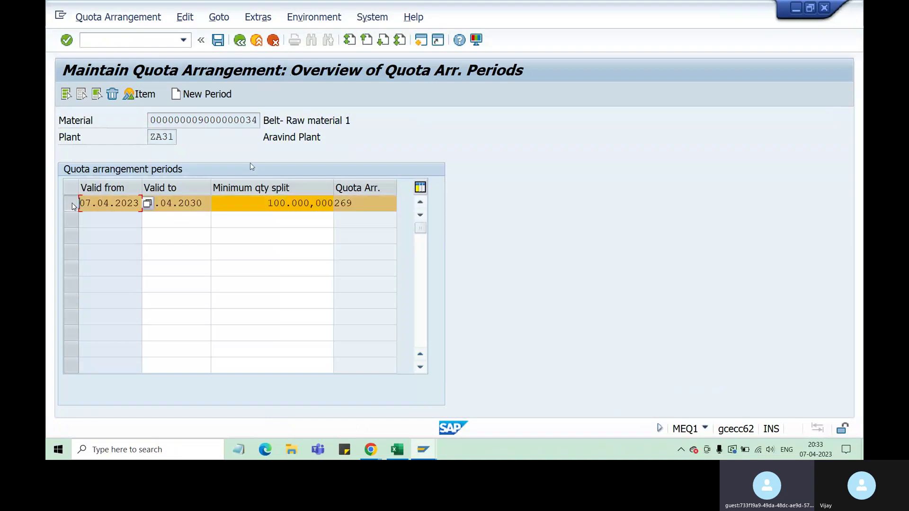
{"action": "left_click", "coordinate": [141, 97]}
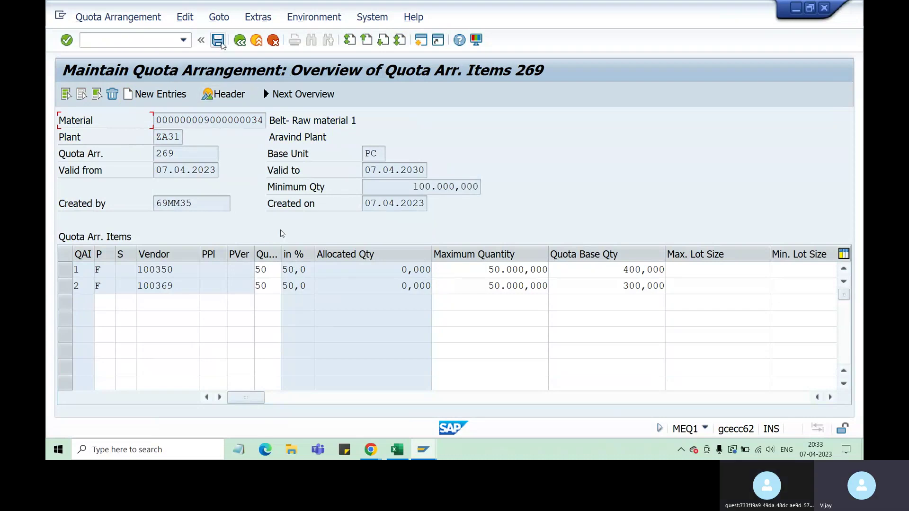
Save the items, then reopen arrangement 269's vendor items for the same period.
{"action": "left_click", "coordinate": [218, 40]}
{"action": "key", "text": "Return"}
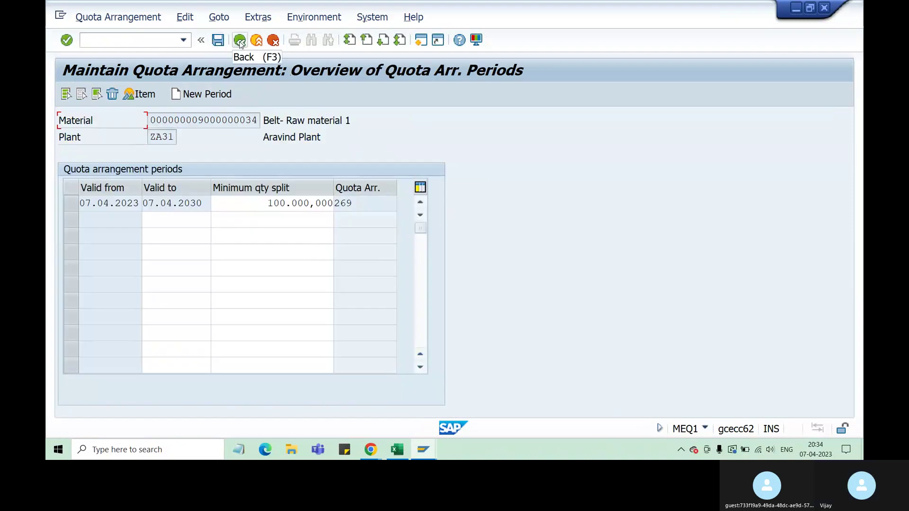
{"action": "left_click", "coordinate": [90, 197]}
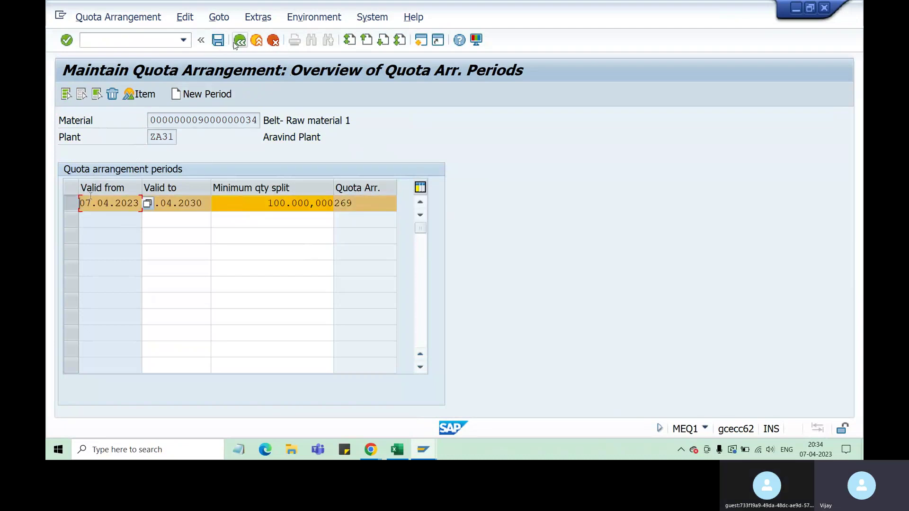
{"action": "left_click", "coordinate": [153, 91]}
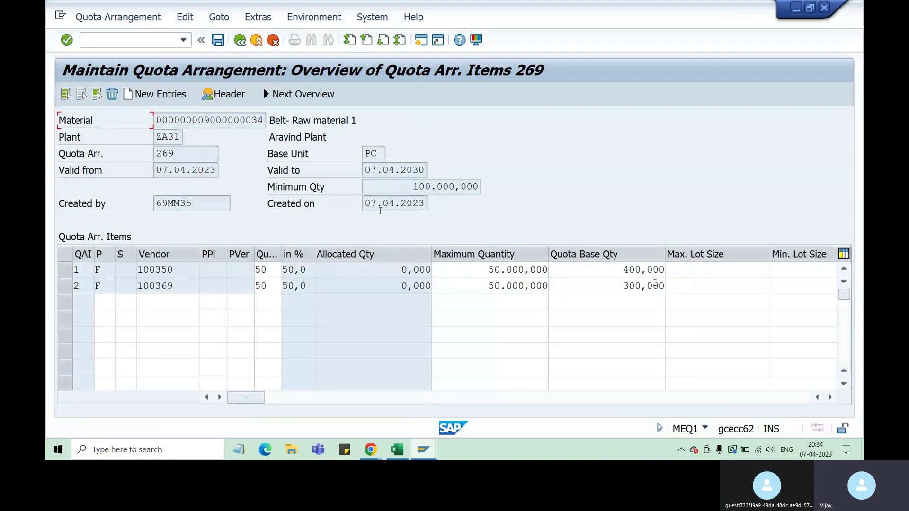
{"action": "left_click_drag", "start_coordinate": [610, 270], "coordinate": [668, 269]}
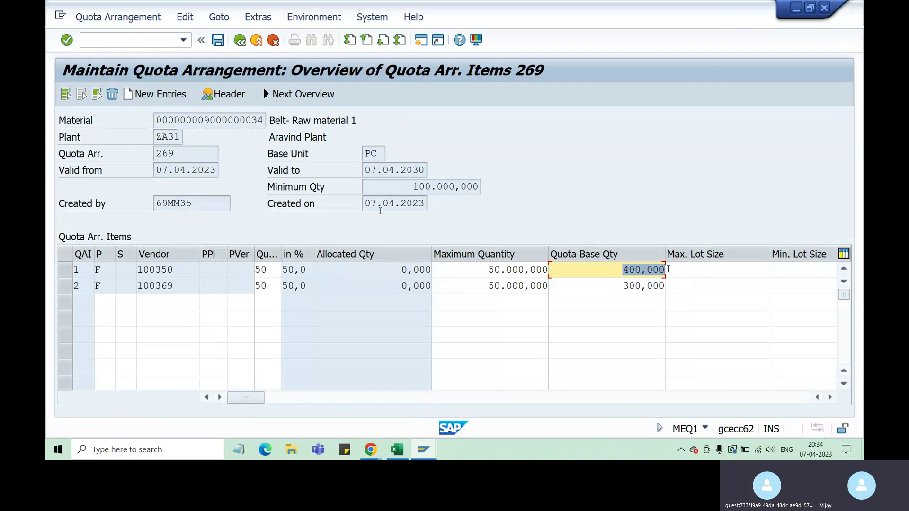
{"action": "key", "text": "BackSpace"}
{"action": "left_click", "coordinate": [720, 312]}
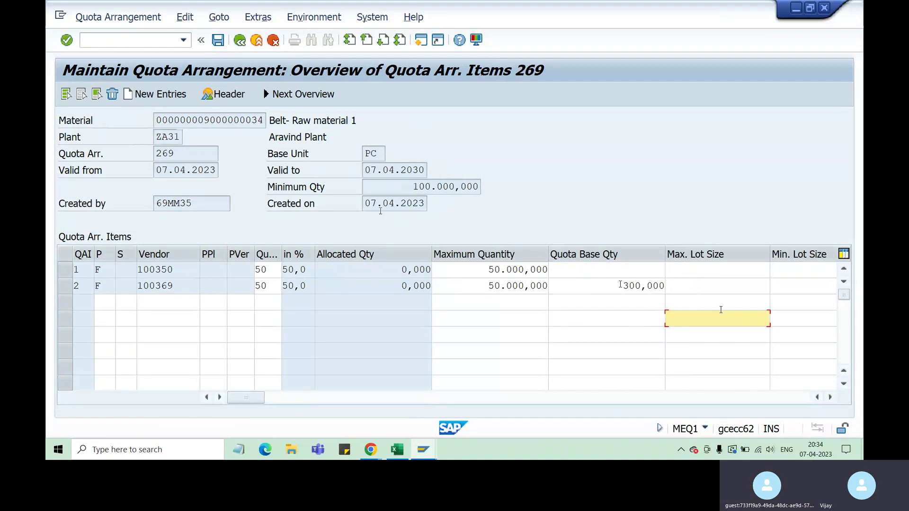
{"action": "left_click_drag", "start_coordinate": [620, 286], "coordinate": [670, 288]}
{"action": "key", "text": "BackSpace"}
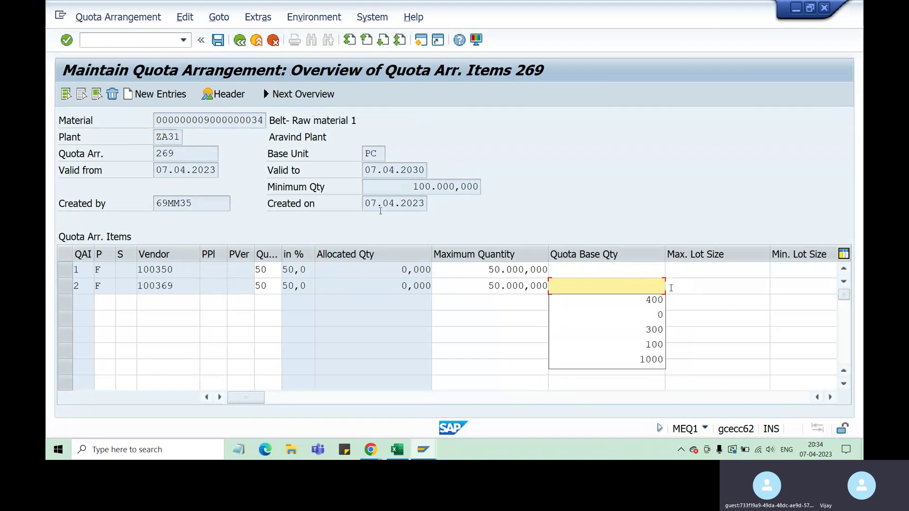
{"action": "key", "text": "Return"}
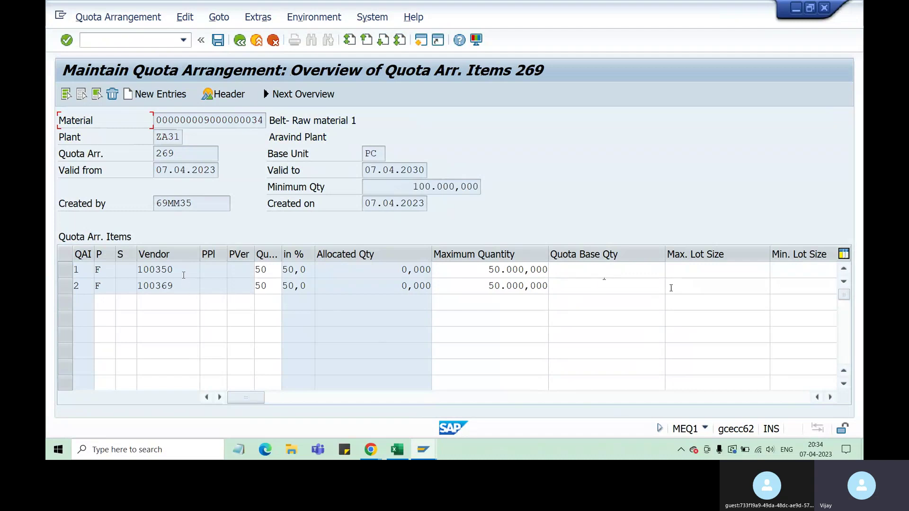
{"action": "left_click_drag", "start_coordinate": [158, 169], "coordinate": [217, 171]}
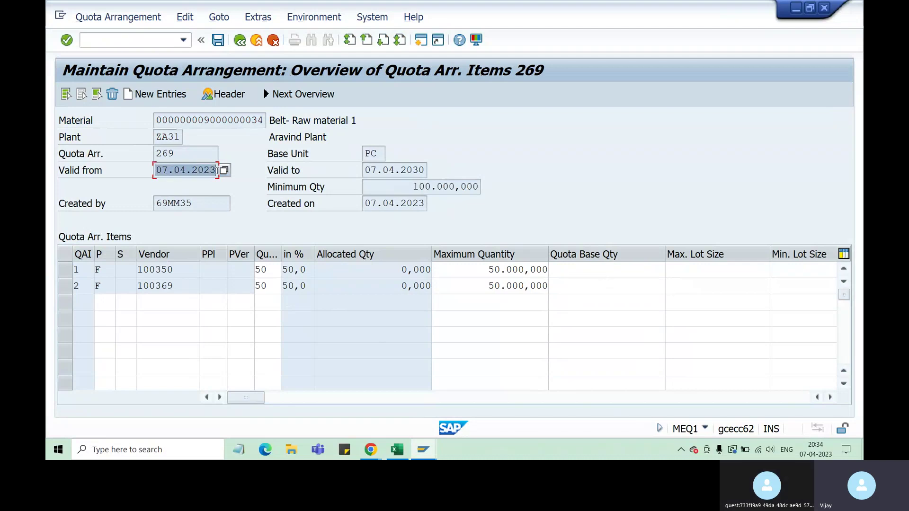
{"action": "left_click", "coordinate": [170, 170]}
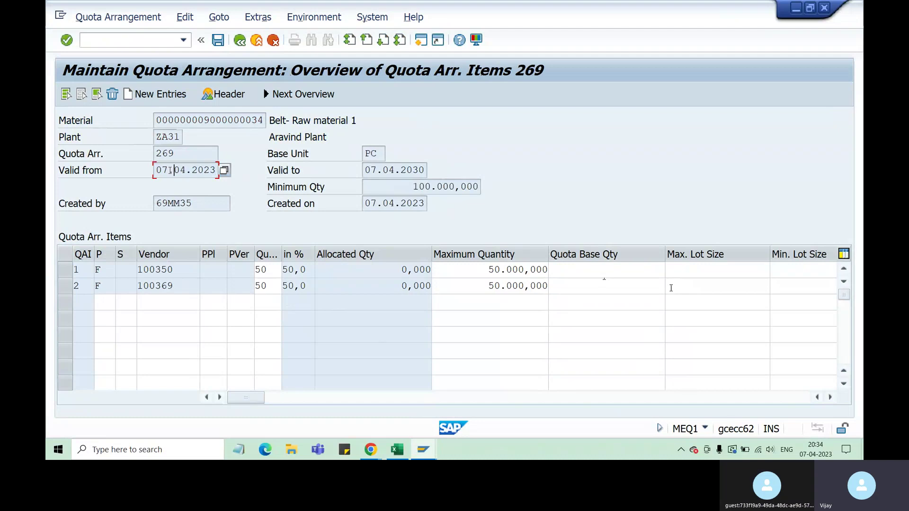
{"action": "left_click", "coordinate": [208, 171]}
{"action": "left_click_drag", "start_coordinate": [183, 273], "coordinate": [145, 271]}
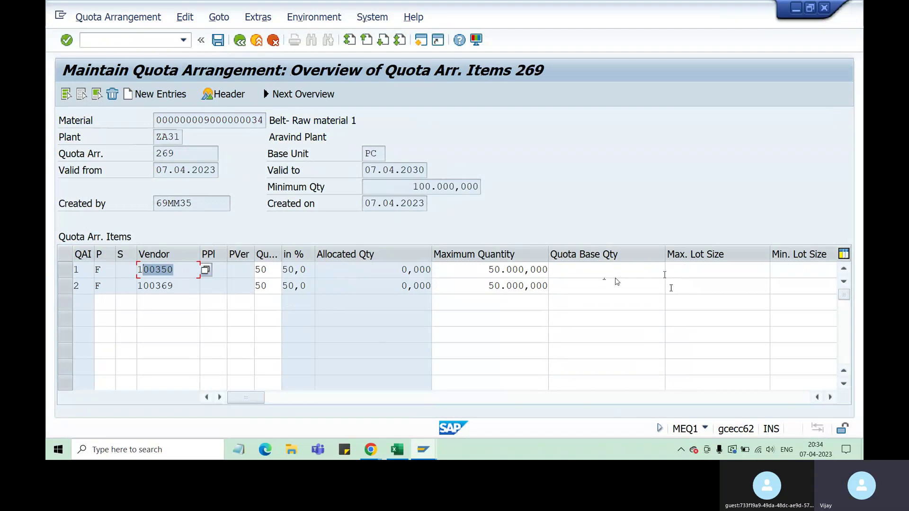
{"action": "left_click", "coordinate": [600, 273]}
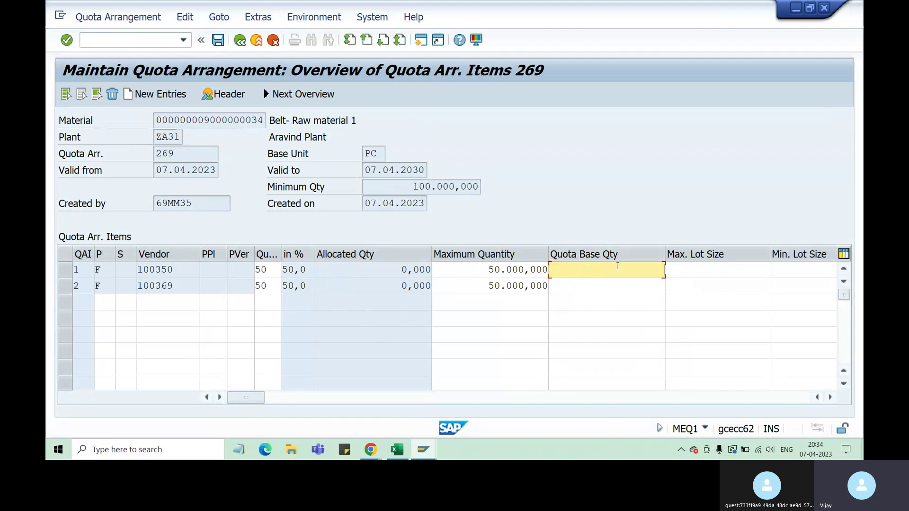
{"action": "left_click", "coordinate": [415, 271]}
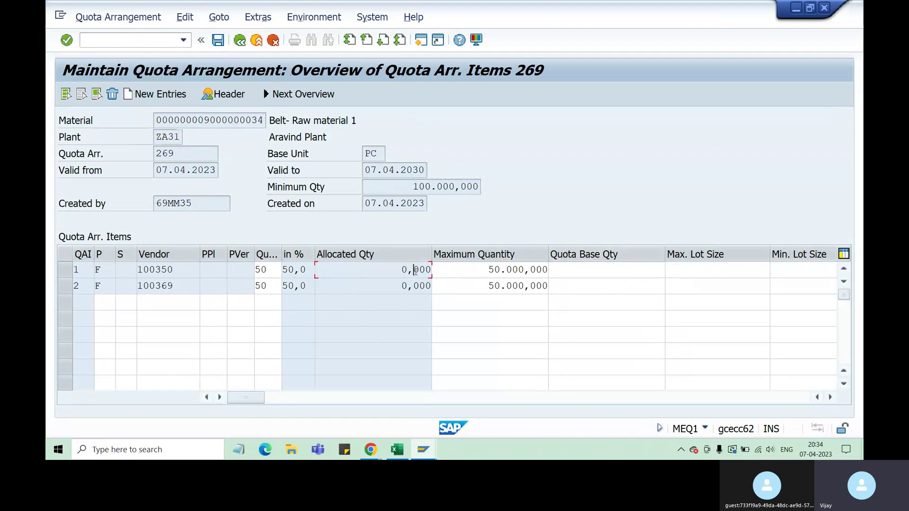
{"action": "left_click", "coordinate": [265, 269]}
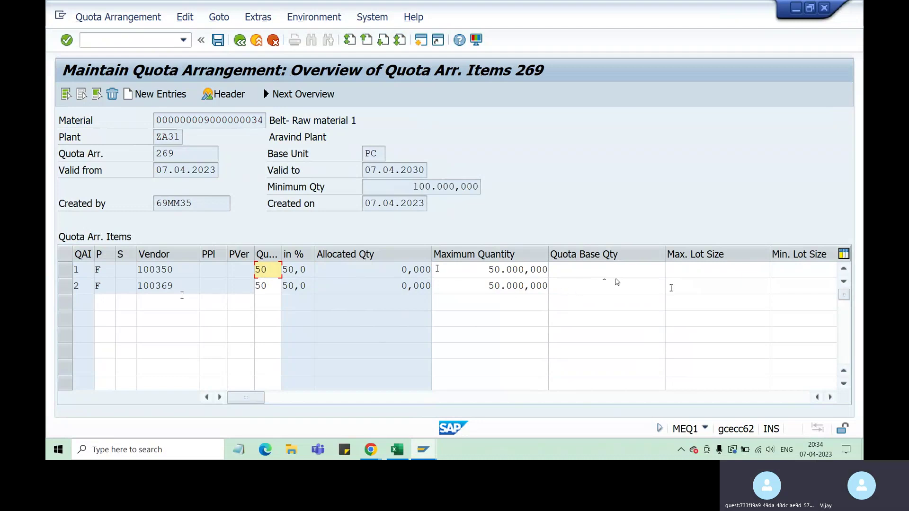
{"action": "left_click", "coordinate": [593, 286]}
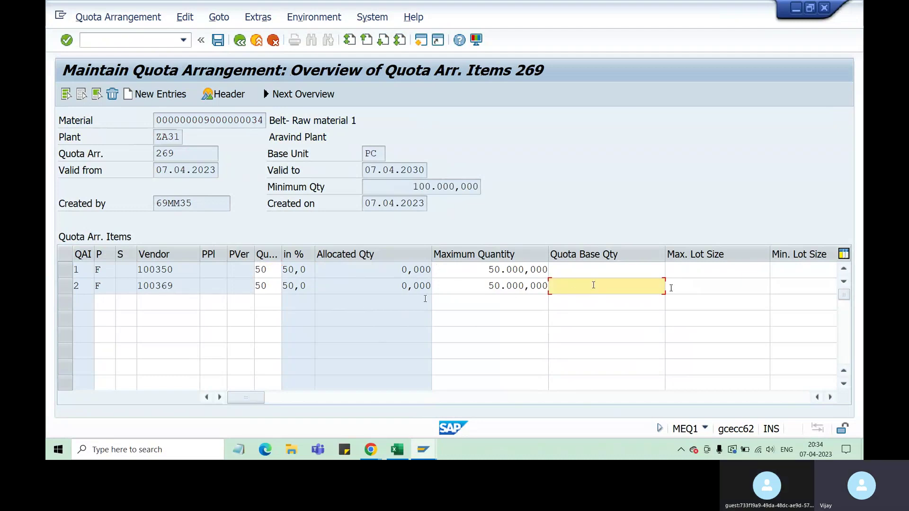
{"action": "left_click", "coordinate": [409, 286]}
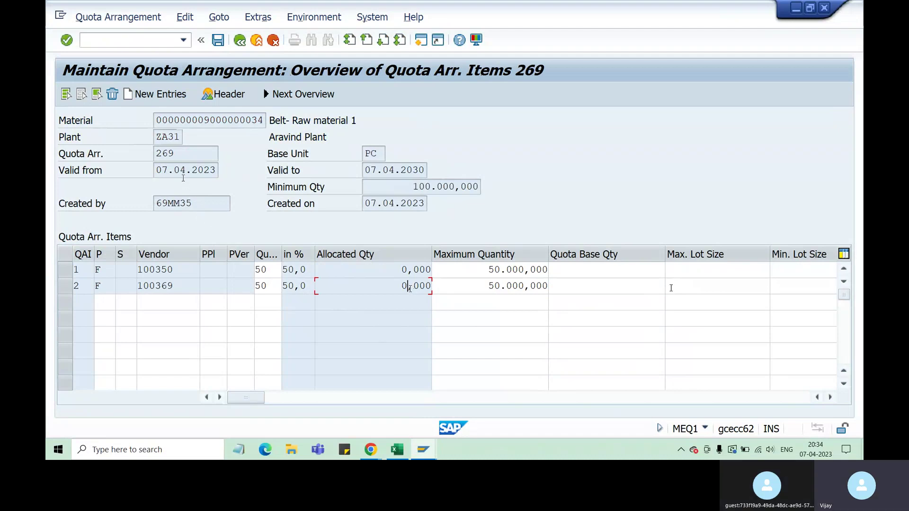
{"action": "left_click_drag", "start_coordinate": [180, 178], "coordinate": [195, 178]}
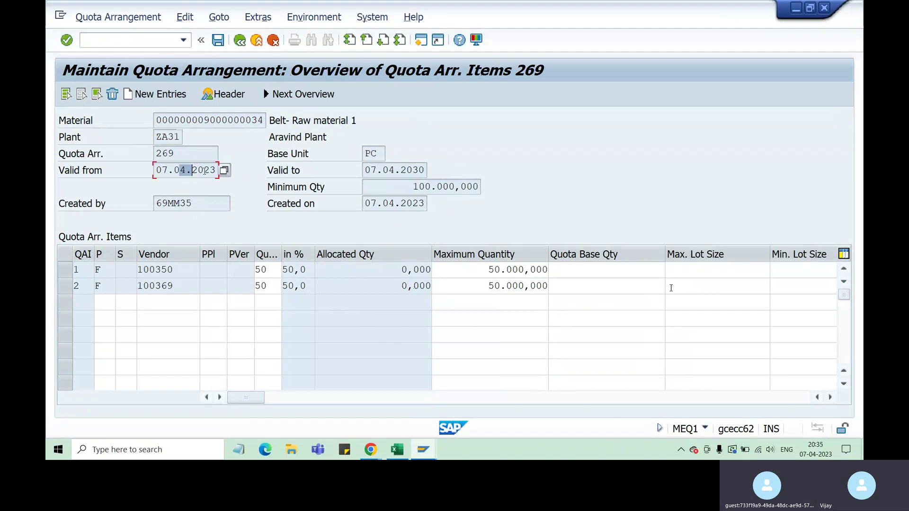
{"action": "left_click_drag", "start_coordinate": [180, 270], "coordinate": [138, 267]}
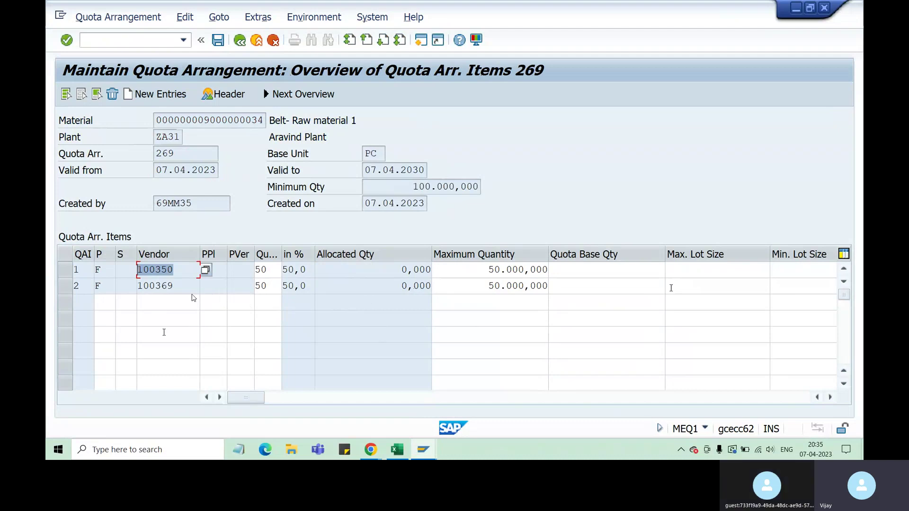
{"action": "left_click_drag", "start_coordinate": [184, 285], "coordinate": [144, 287]}
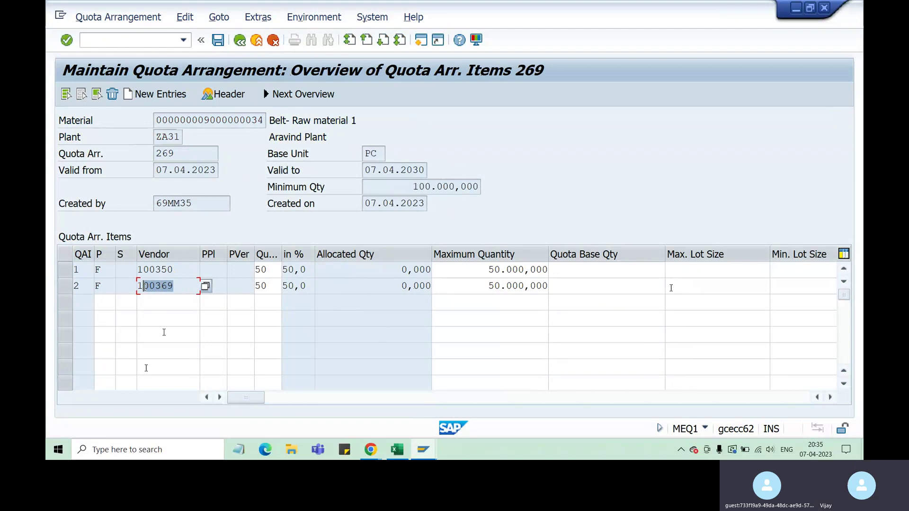
{"action": "key", "text": "Up"}
{"action": "key", "text": "Tab"}
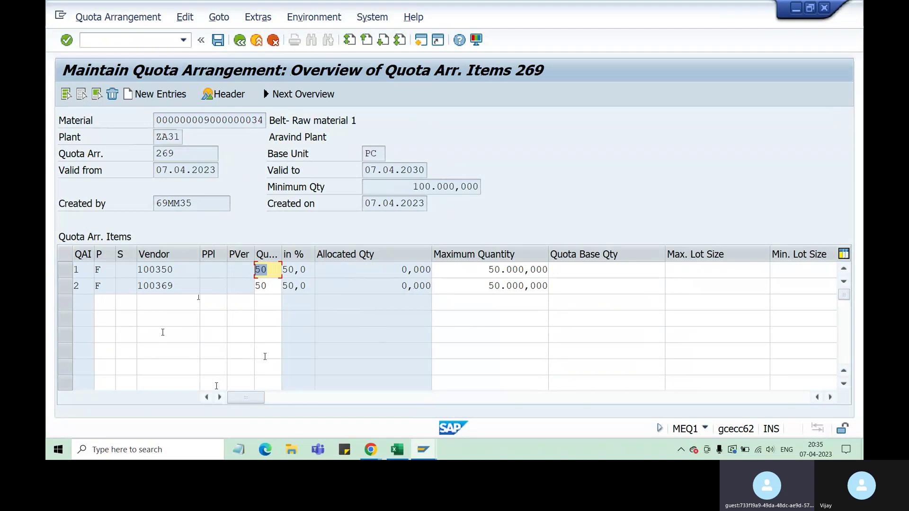
{"action": "left_click", "coordinate": [184, 269]}
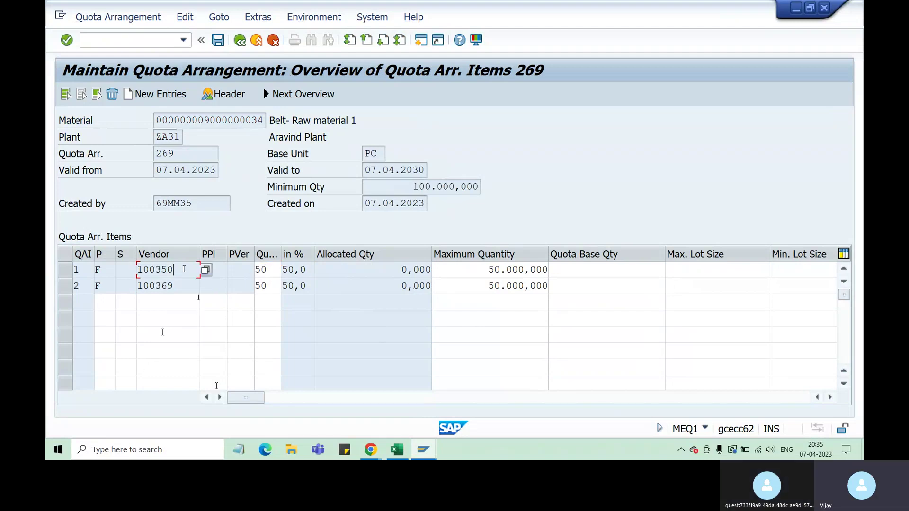
{"action": "key", "text": "shift+Home"}
{"action": "key", "text": "End"}
{"action": "key", "text": "shift+Left"}
{"action": "key", "text": "shift+Left"}
{"action": "key", "text": "shift+Left"}
{"action": "key", "text": "shift+Left"}
{"action": "left_click", "coordinate": [599, 267]}
Enter a quota base quantity of 100 for vendor 100350.
{"action": "type", "text": "1"}
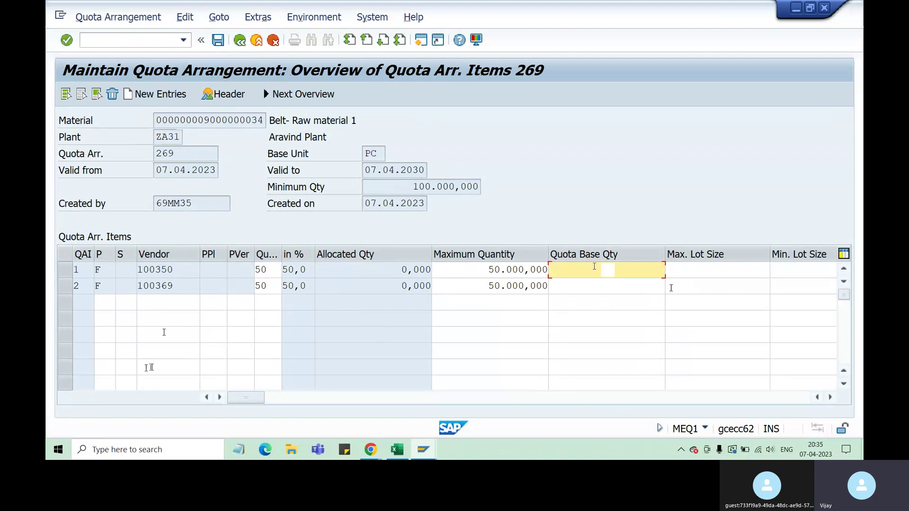
{"action": "type", "text": "00"}
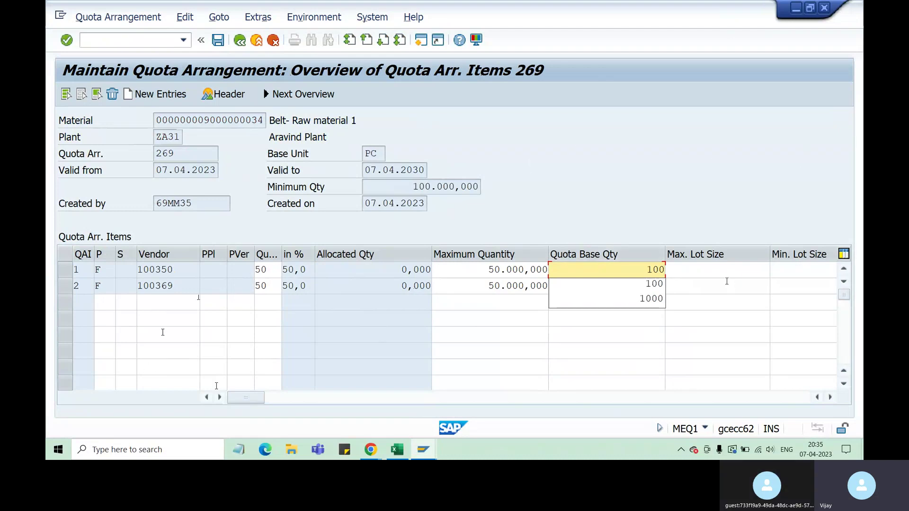
{"action": "key", "text": "Return"}
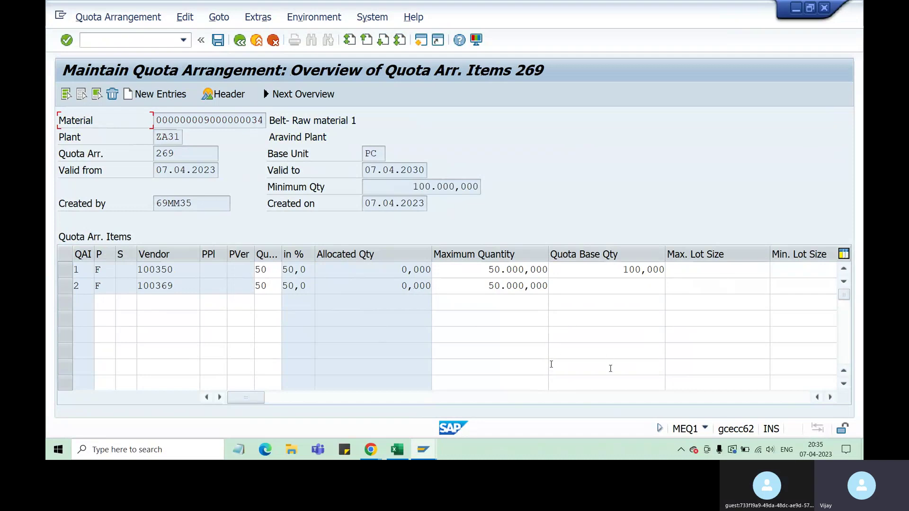
{"action": "left_click_drag", "start_coordinate": [619, 270], "coordinate": [662, 270]}
{"action": "left_click", "coordinate": [610, 270]}
Compare the allocated and quota base quantity cells of vendors 100350 and 100369.
{"action": "left_click_drag", "start_coordinate": [400, 270], "coordinate": [428, 271]}
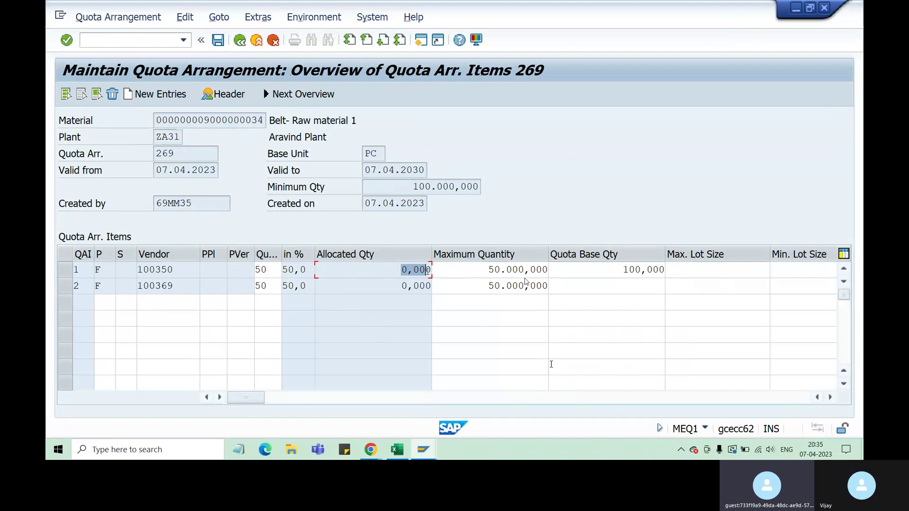
{"action": "left_click", "coordinate": [610, 273]}
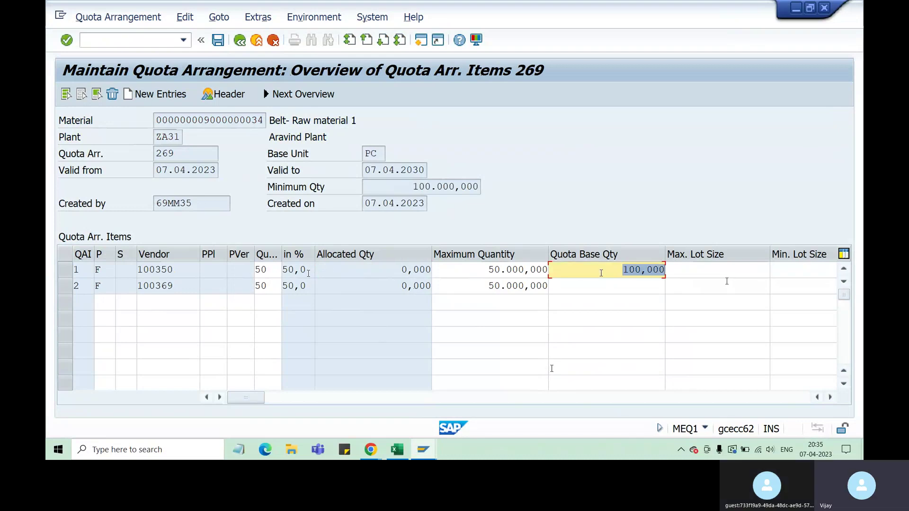
{"action": "left_click_drag", "start_coordinate": [398, 269], "coordinate": [419, 270]}
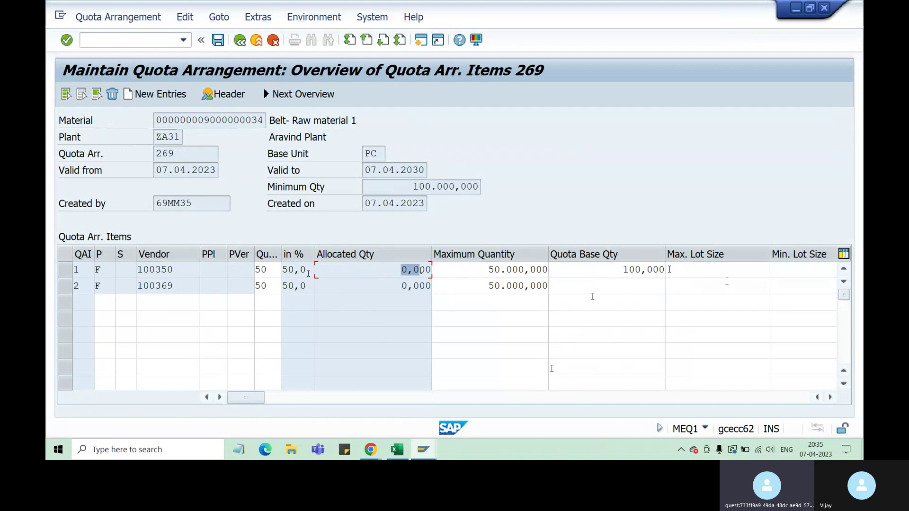
{"action": "double_click", "coordinate": [629, 276]}
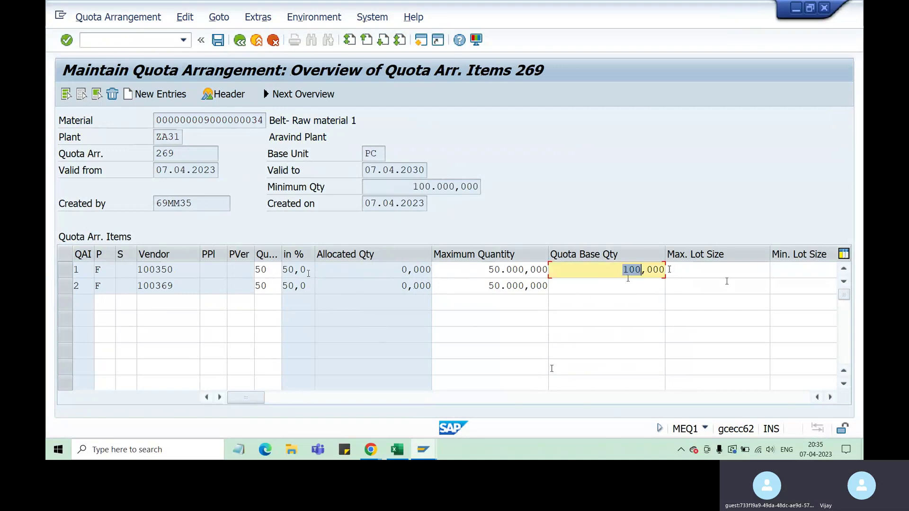
{"action": "left_click", "coordinate": [648, 285]}
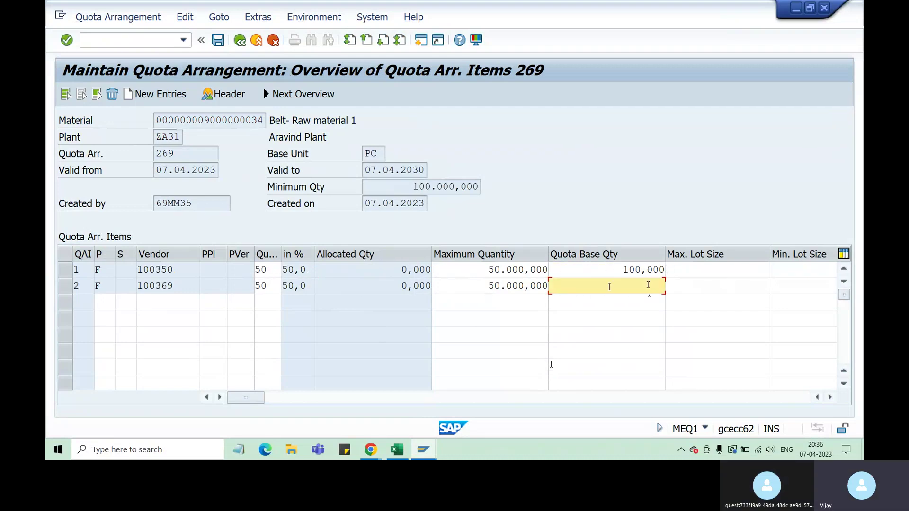
{"action": "left_click", "coordinate": [415, 285]}
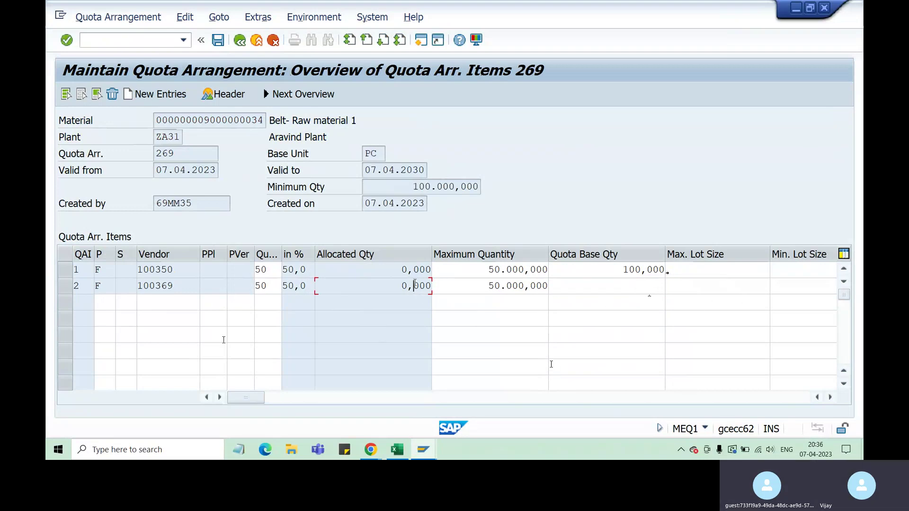
{"action": "left_click", "coordinate": [173, 285]}
{"action": "left_click_drag", "start_coordinate": [173, 285], "coordinate": [150, 288]}
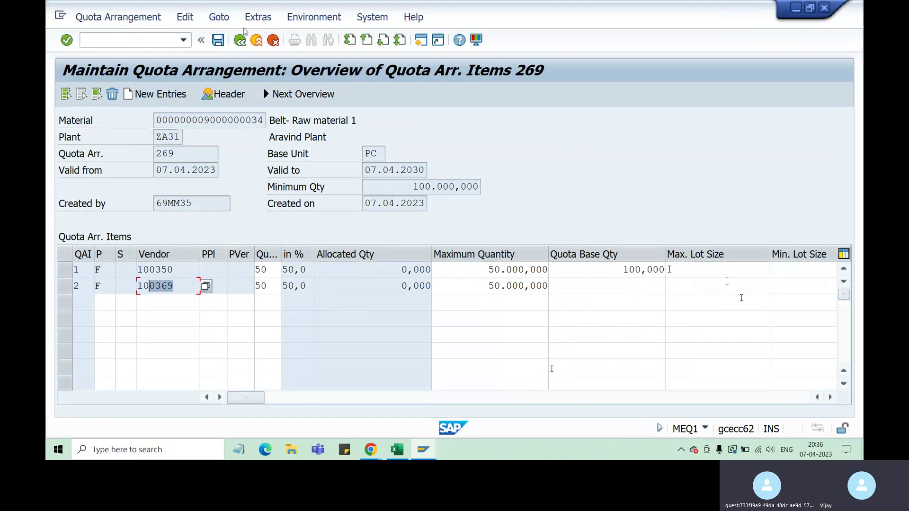
Save quota arrangement 269, then bring up the open Chrome browser windows.
{"action": "left_click", "coordinate": [218, 40]}
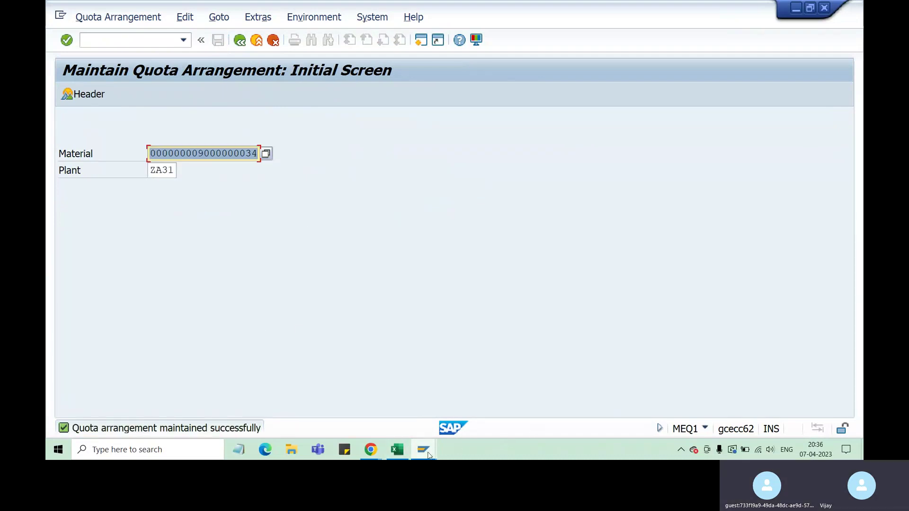
{"action": "left_click", "coordinate": [372, 451]}
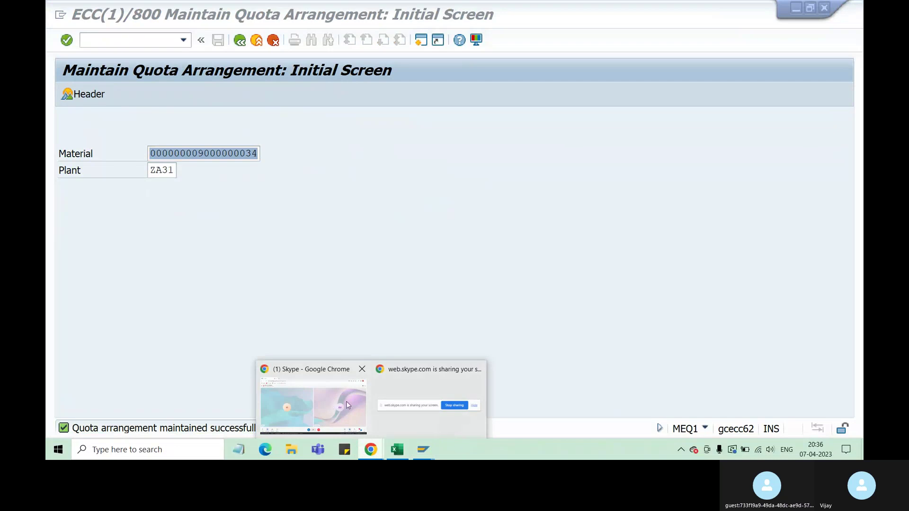